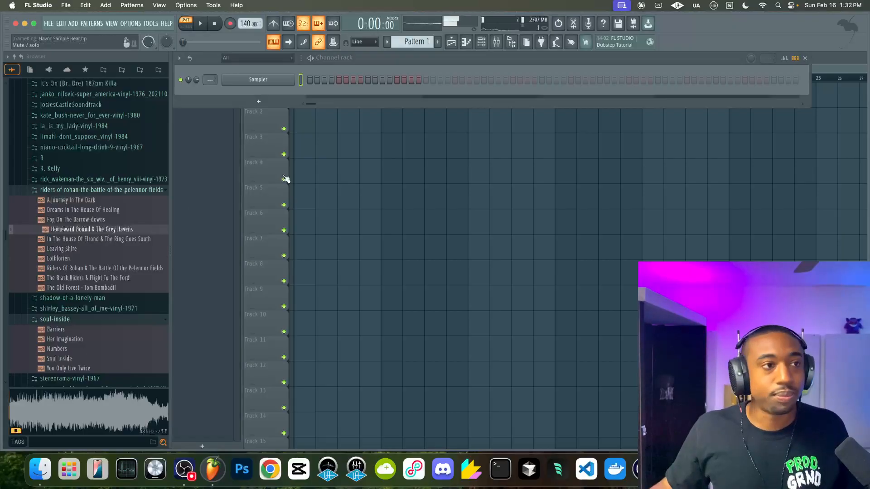
# Show the mixer and preview the track Homeward Bound & The Grey Havens from several points of its waveform
pyautogui.click(502, 42)
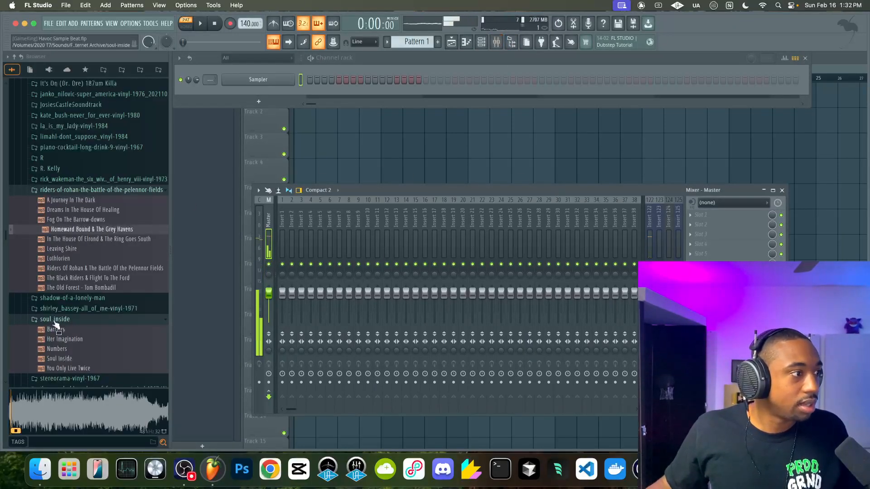
pyautogui.click(20, 412)
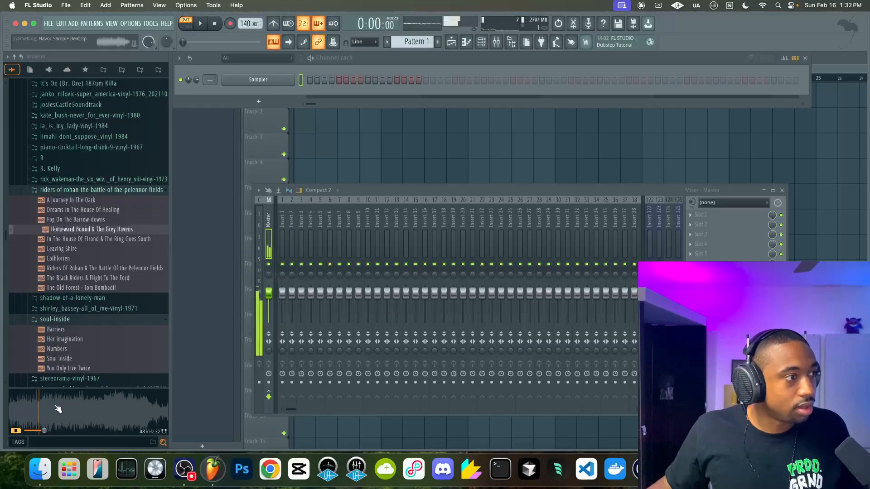
pyautogui.moveTo(66, 410); pyautogui.dragTo(193, 285)
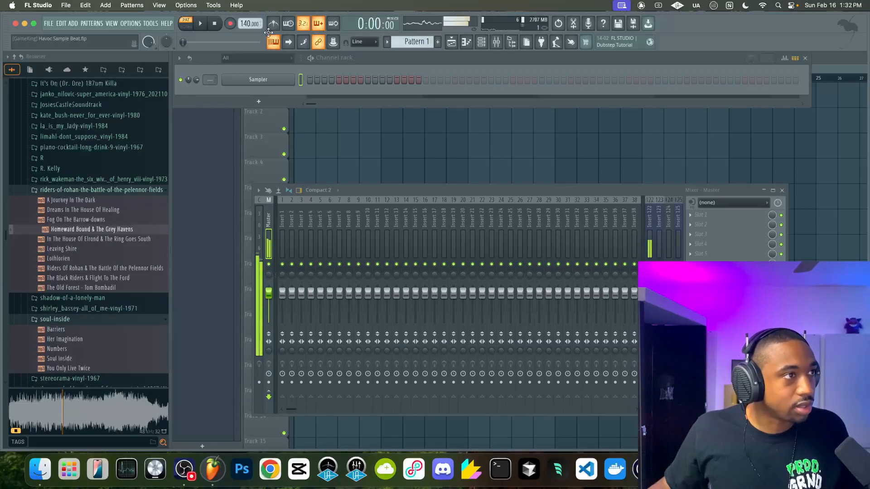
# Replace the Sampler channel in the channel rack with the Serato Sample plugin
pyautogui.rightClick(251, 85)
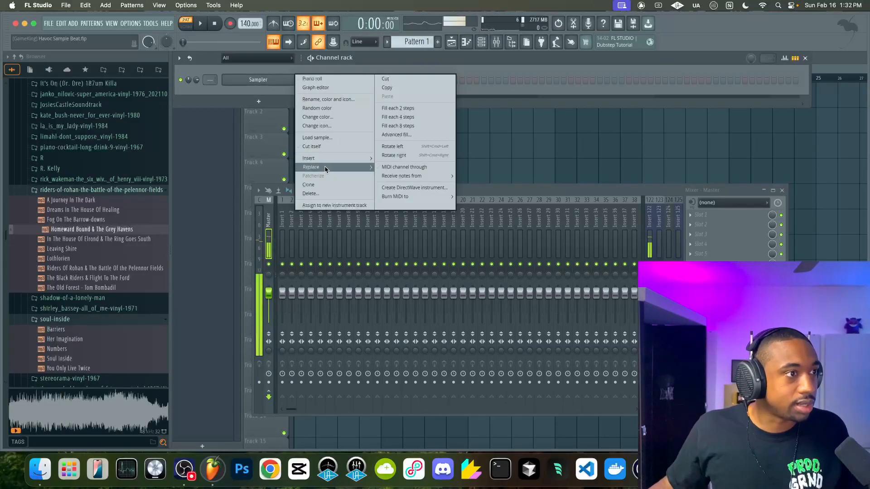
pyautogui.moveTo(324, 167)
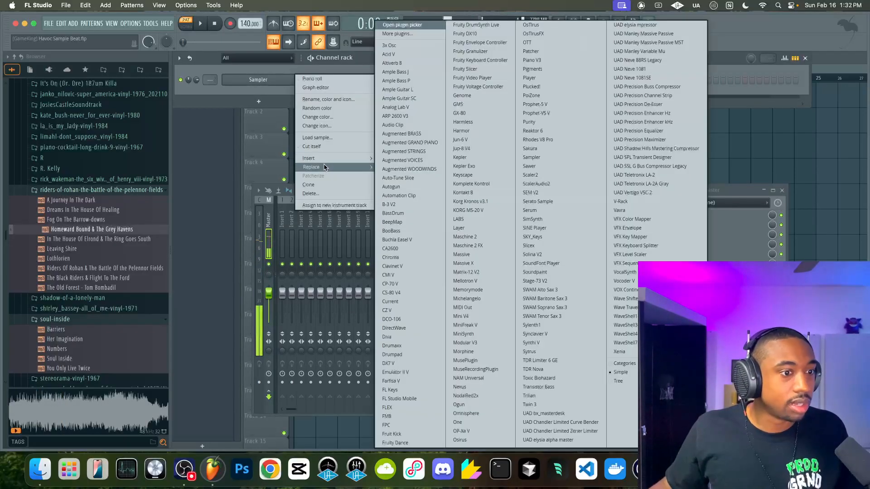
pyautogui.click(542, 200)
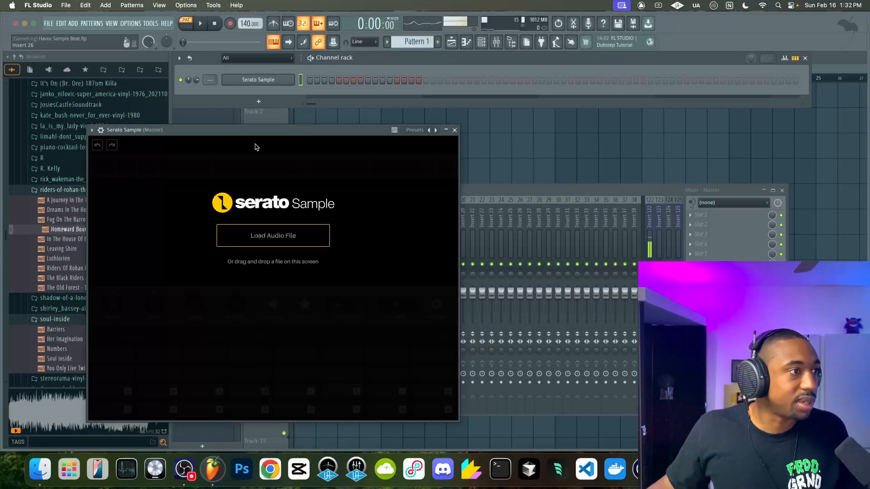
# Load Homeward Bound & The Grey Havens into Serato Sample and have it find samples automatically to fill the pads
pyautogui.moveTo(79, 233); pyautogui.dragTo(390, 237)
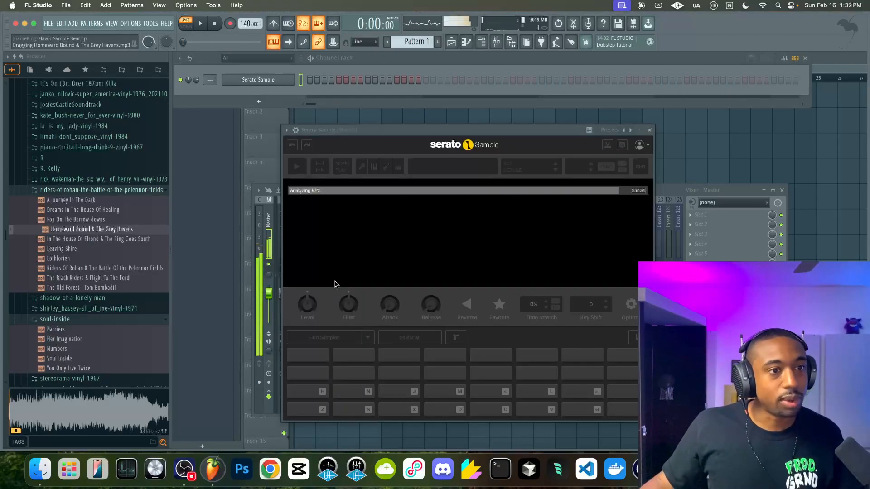
pyautogui.click(318, 338)
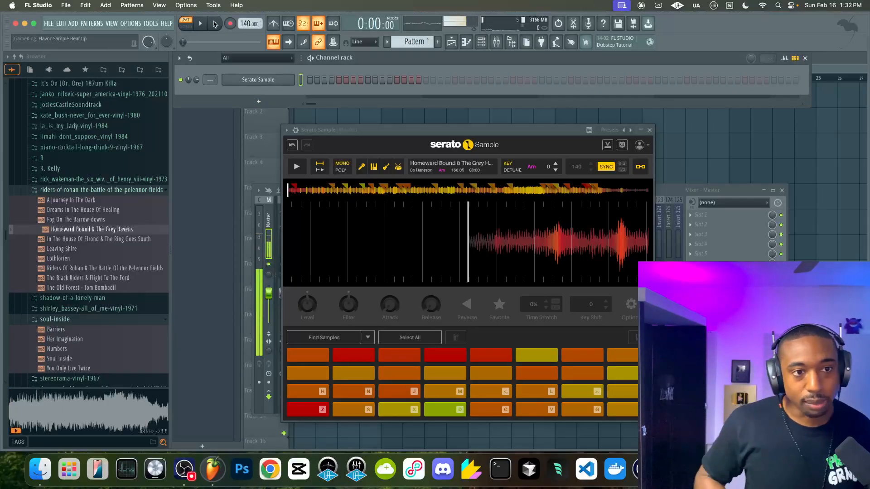
# Audition the upper chops of the first octave in Serato Sample, repeating the B3 and C4 pads and trying G3, A3 and A#3
pyautogui.press('m')
pyautogui.press(',')
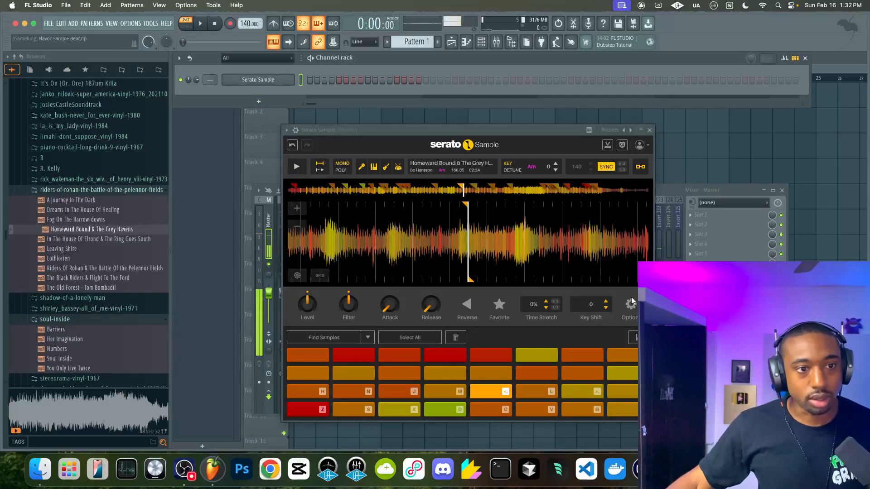
pyautogui.press(',')
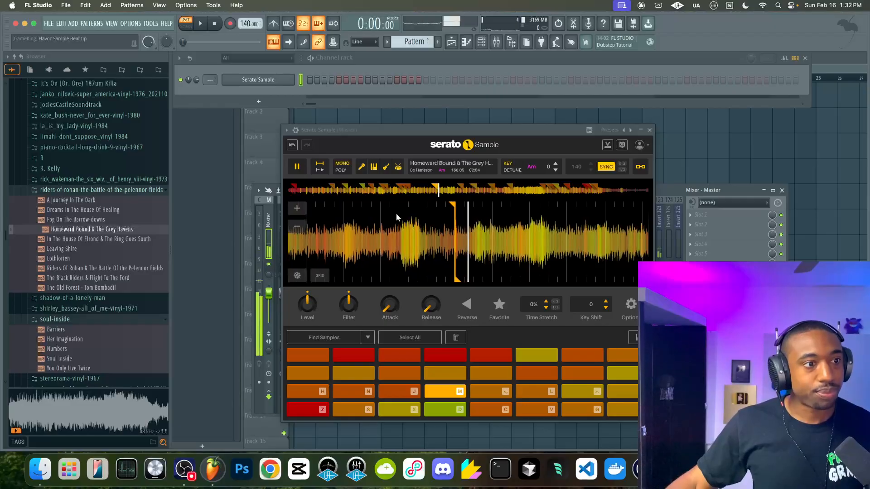
pyautogui.press(',')
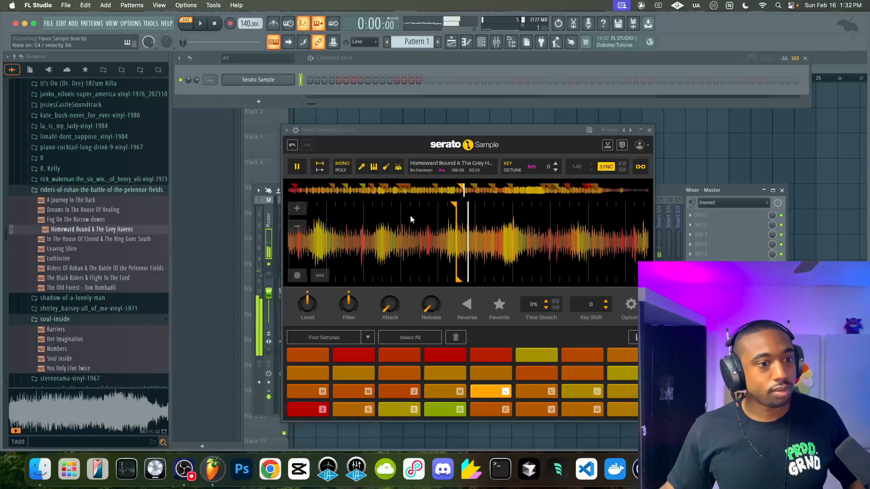
pyautogui.press('m')
pyautogui.press(',')
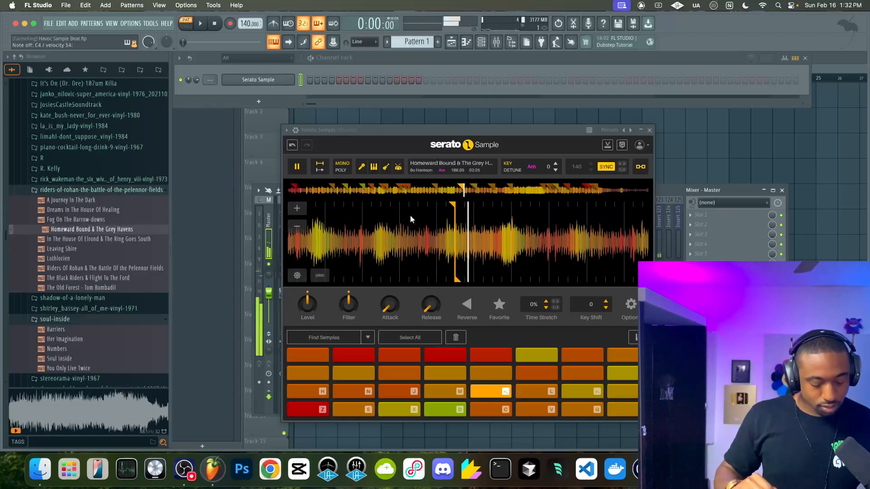
pyautogui.press('b')
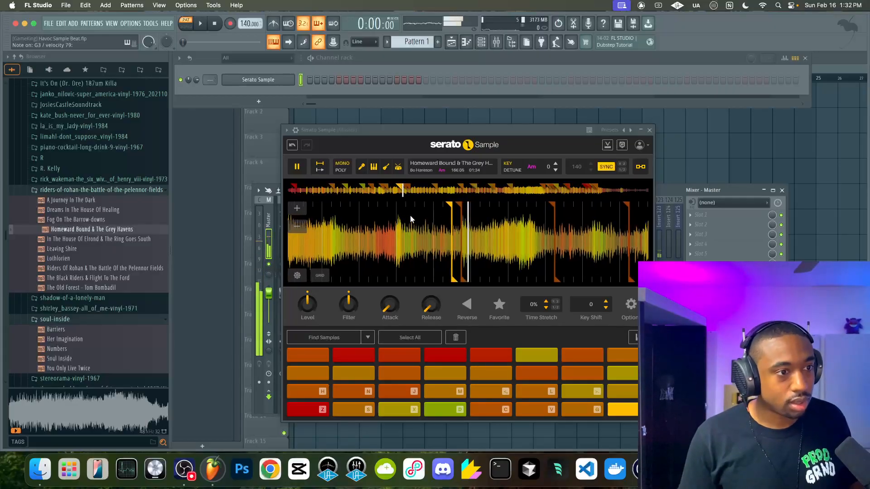
pyautogui.press('n')
pyautogui.press('j')
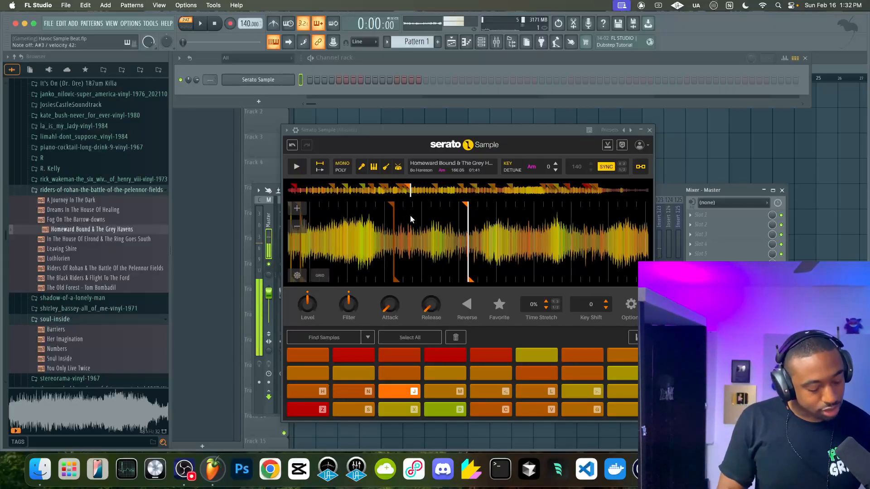
# Audition the chops in order from the C3 pad up to the G3 pad
pyautogui.press('z')
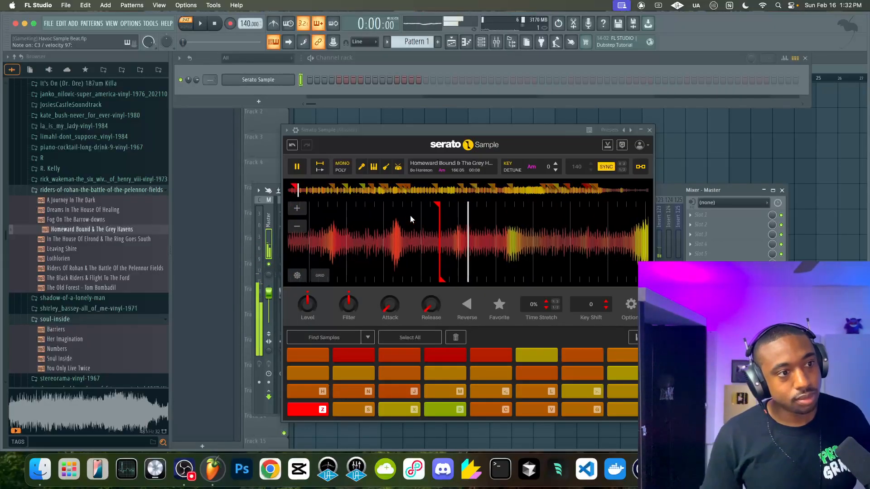
pyautogui.press('x')
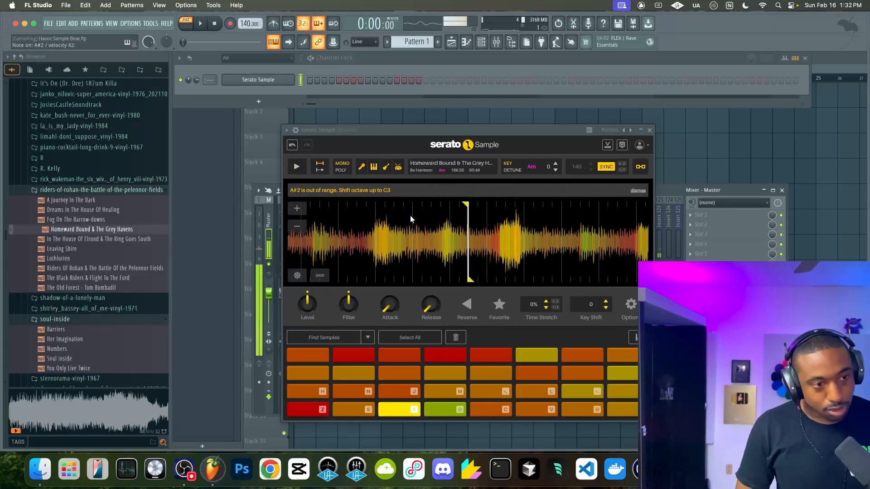
pyautogui.press('s')
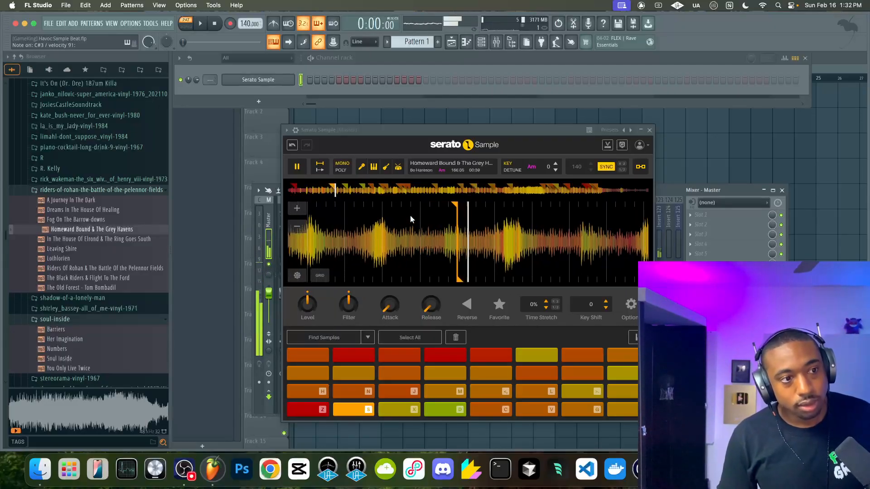
pyautogui.press('s')
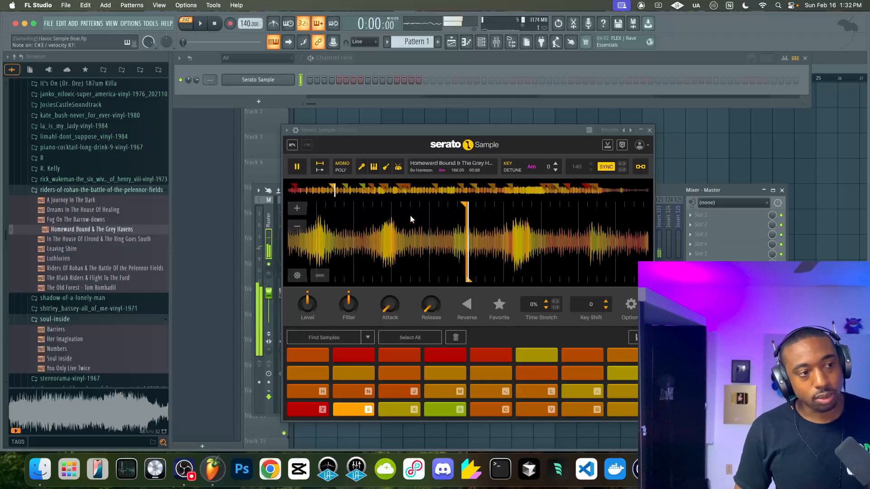
pyautogui.press('x')
pyautogui.press('d')
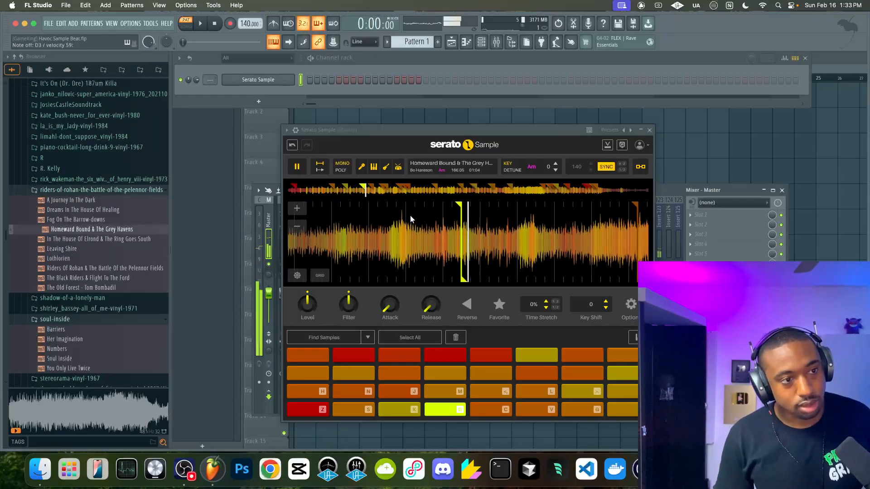
pyautogui.press('v')
pyautogui.press('g')
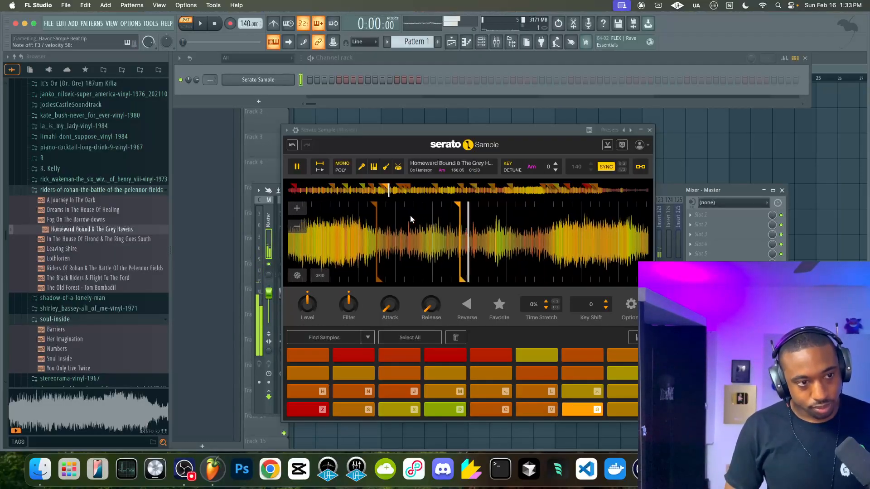
pyautogui.press('b')
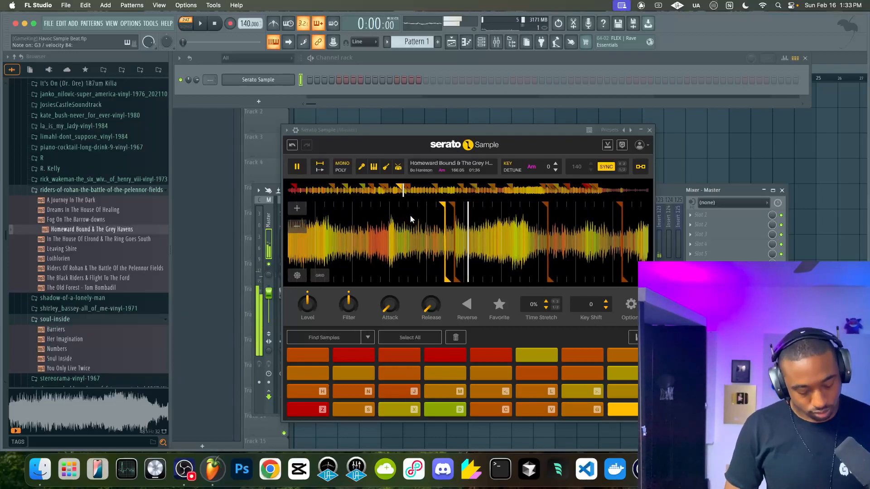
# Play the G#3 and A3 chops in alternation to test them as a melodic phrase, ending with the F4 chop
pyautogui.press('h')
pyautogui.press('n')
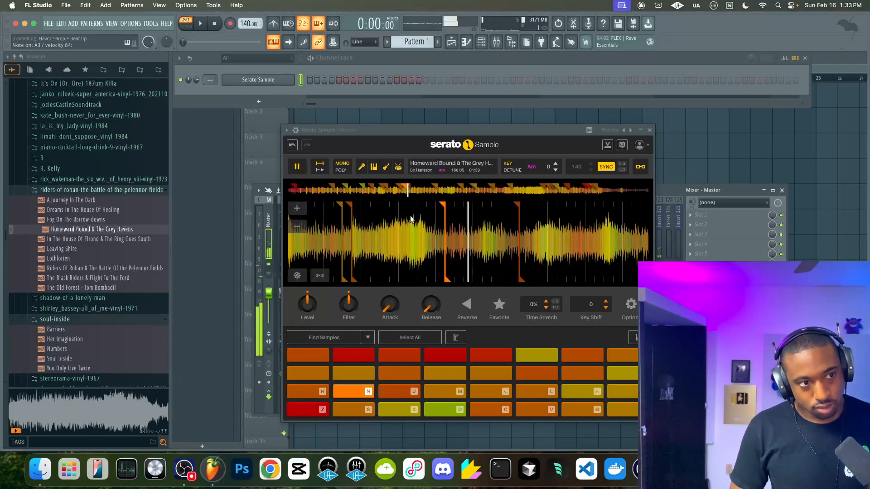
pyautogui.press('n')
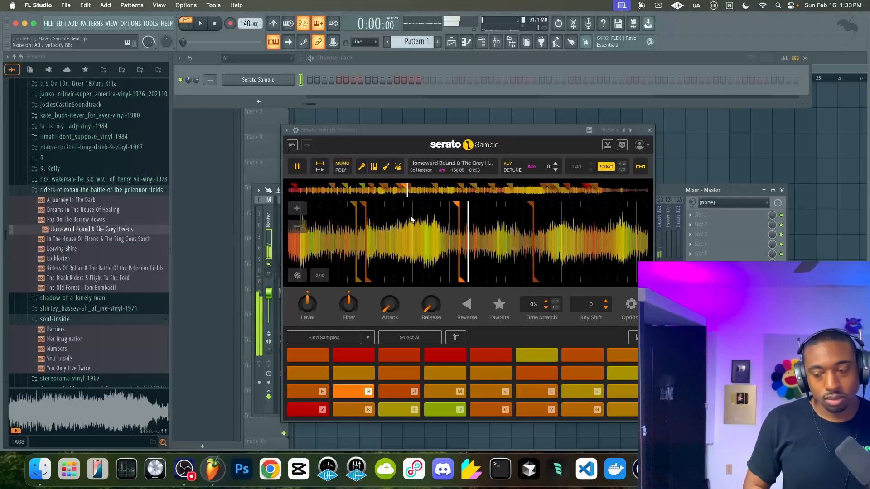
pyautogui.press('h')
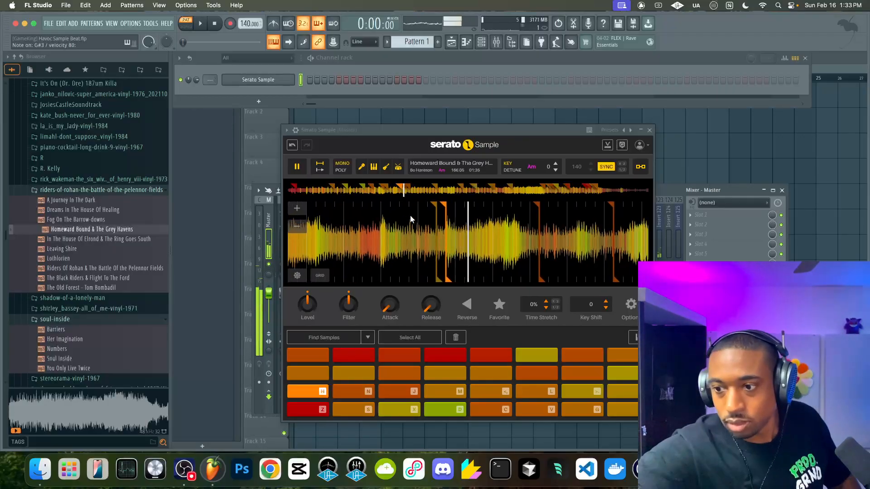
pyautogui.press('h')
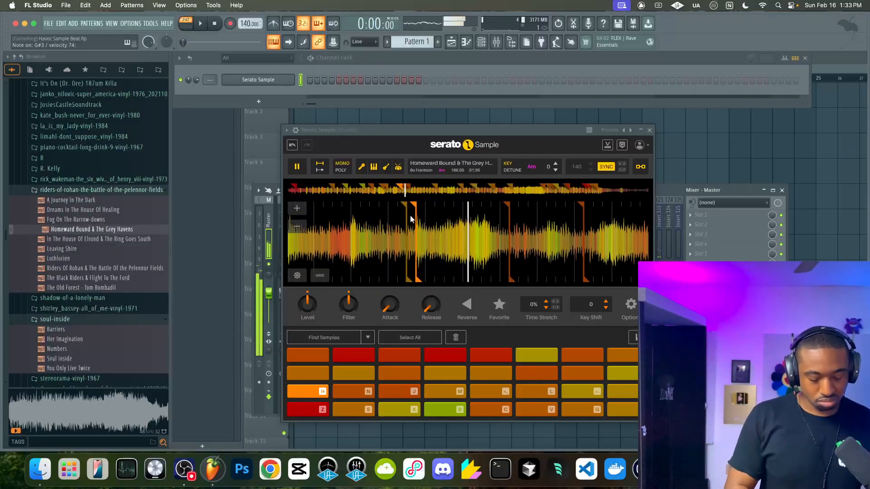
pyautogui.press('n')
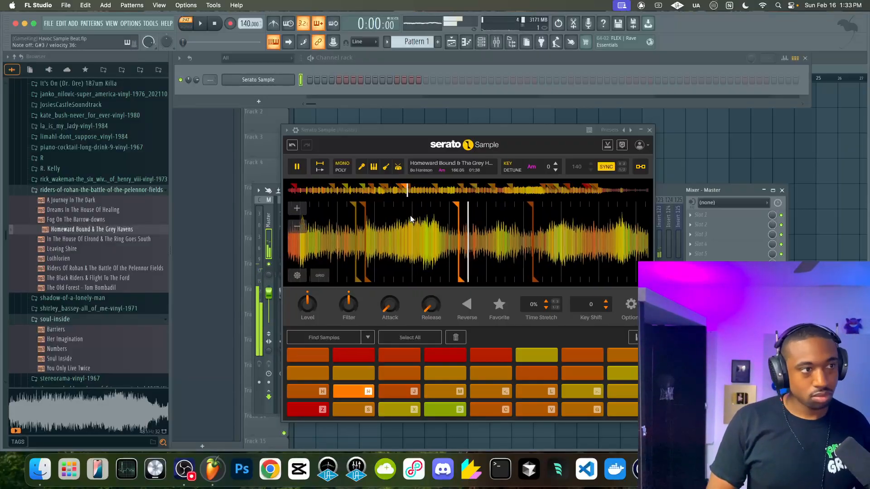
pyautogui.press('h')
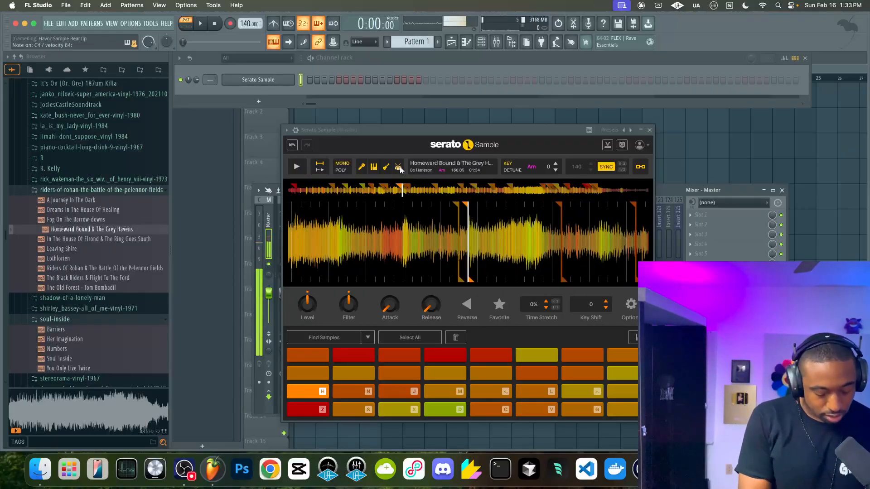
pyautogui.press('.')
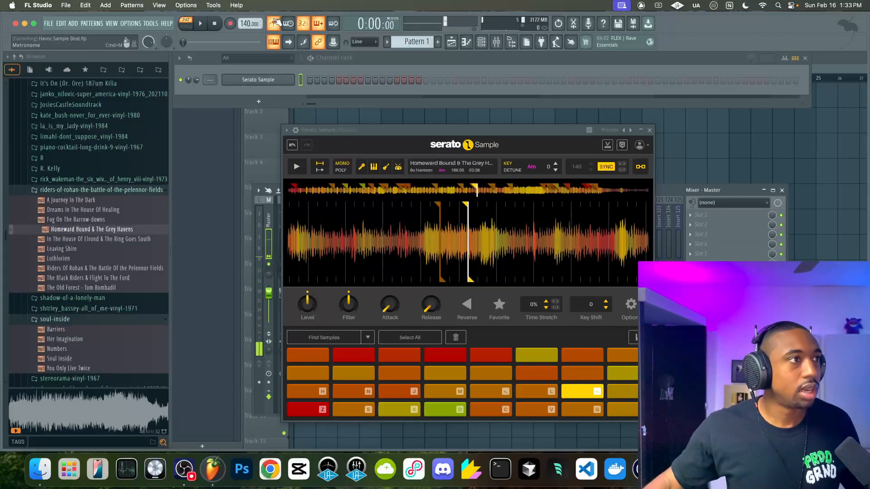
# Set the project tempo to 88 BPM with the metronome on
pyautogui.rightClick(248, 23)
pyautogui.moveTo(310, 29)
pyautogui.click(341, 41)
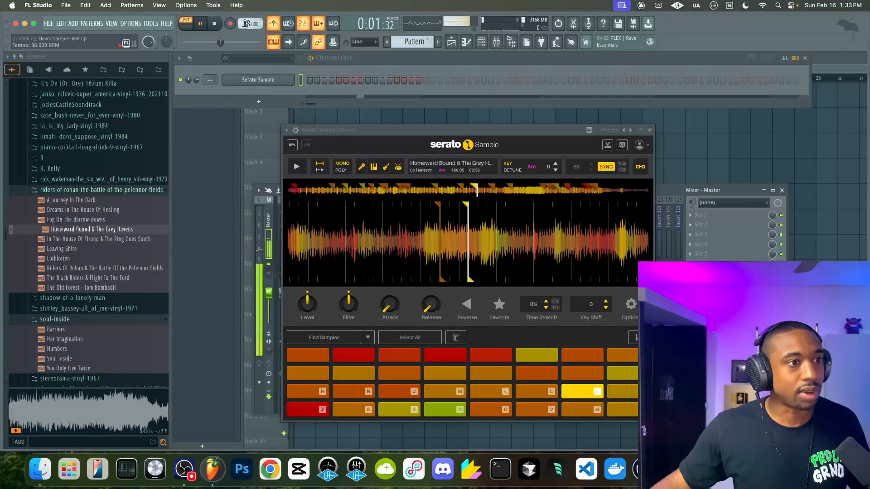
# Rehearse a pattern alternating the A3 and G#3 chops over the metronome, adding the F4 chop at the end
pyautogui.press('n')
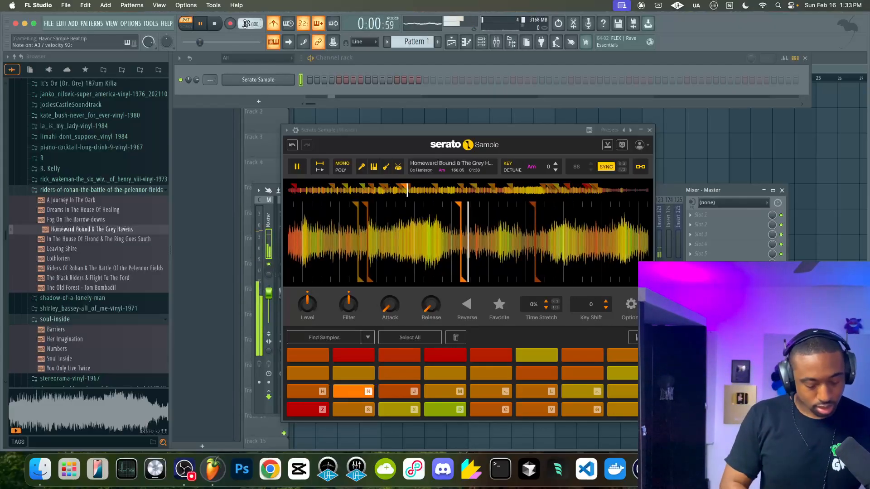
pyautogui.press('h')
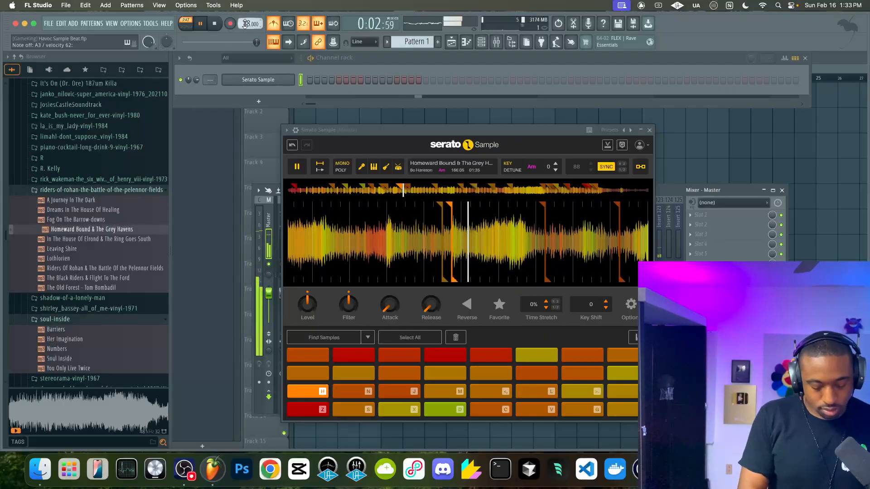
pyautogui.press('n')
pyautogui.press('h')
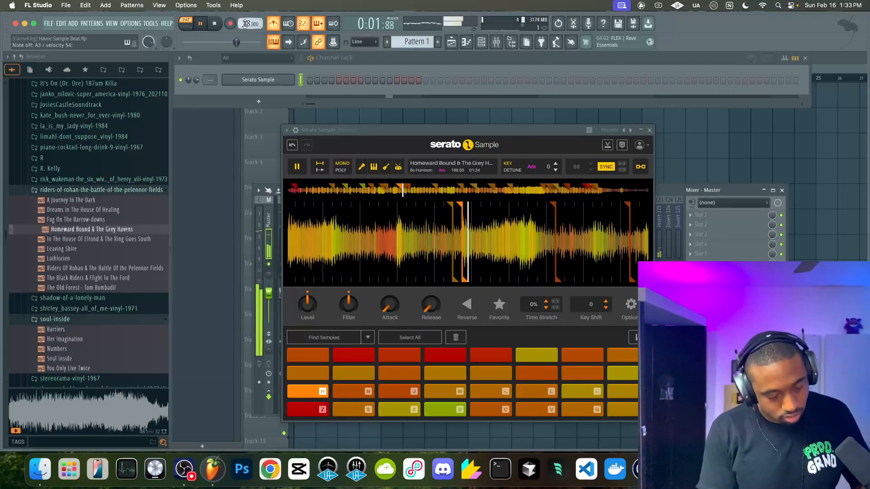
pyautogui.press('n')
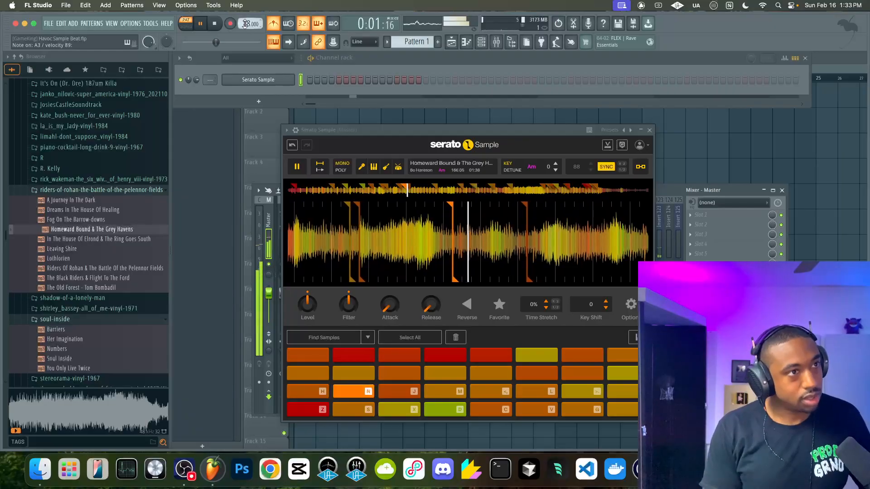
pyautogui.press('h')
pyautogui.press('r')
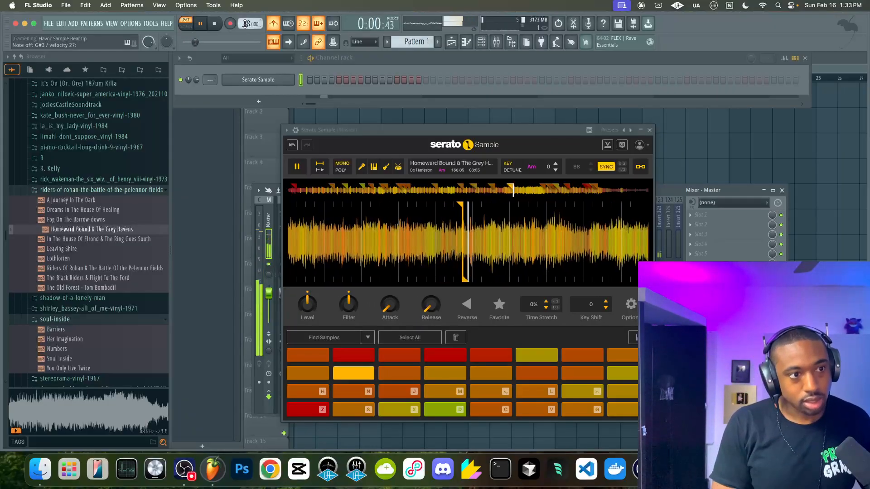
pyautogui.press('.')
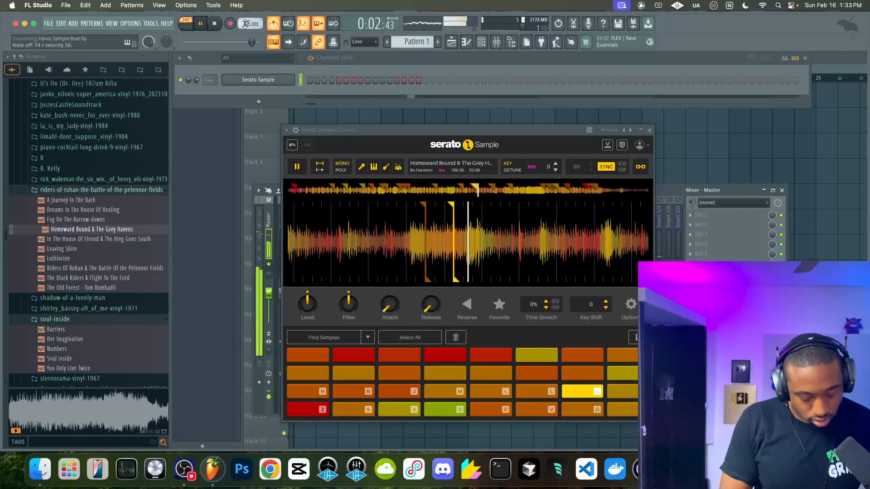
# Record a four-bar phrase into Pattern 1, alternating the A3 and G#3 chops three times and ending with F4 and D4
pyautogui.press('n')
pyautogui.press('space')
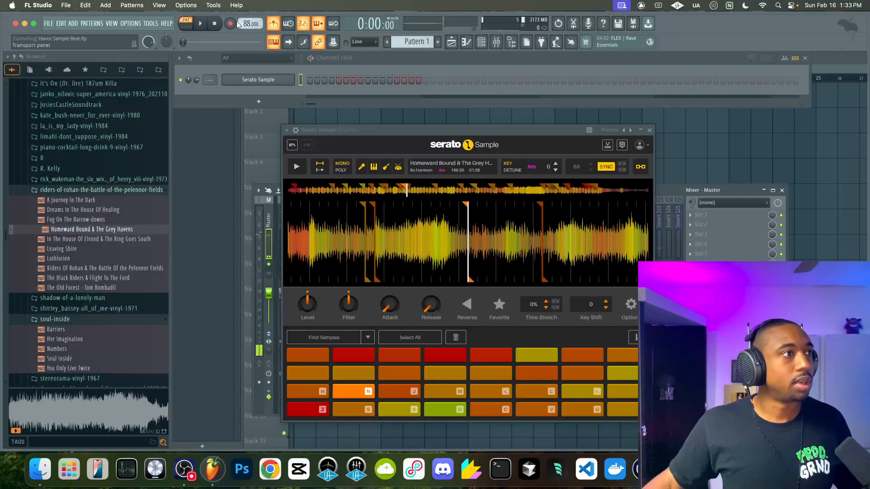
pyautogui.click(230, 24)
pyautogui.press('space')
pyautogui.rightClick(328, 116)
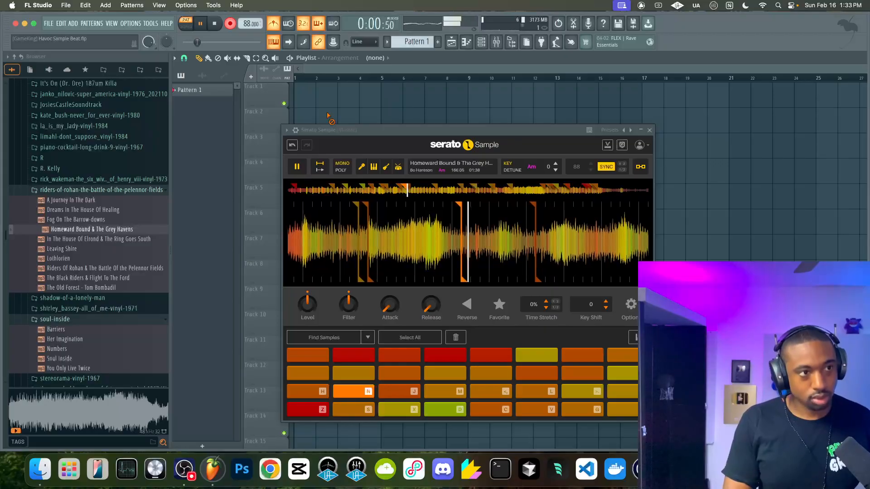
pyautogui.press('h')
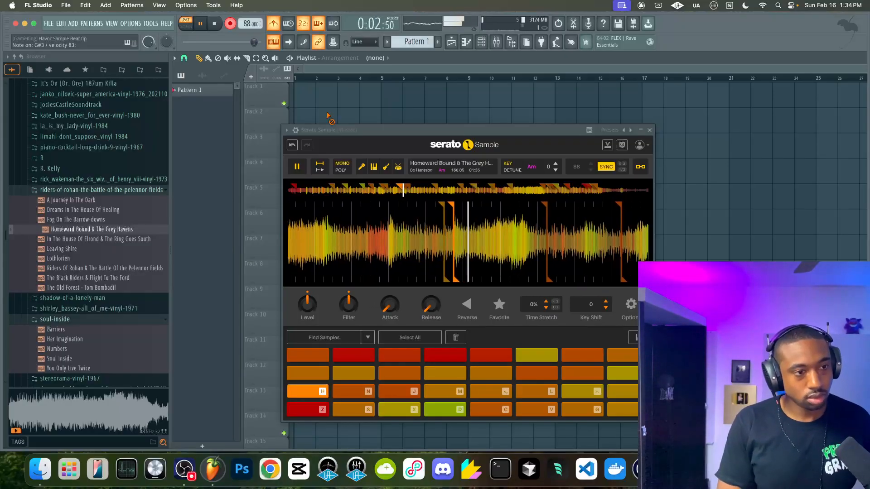
pyautogui.press('n')
pyautogui.press('h')
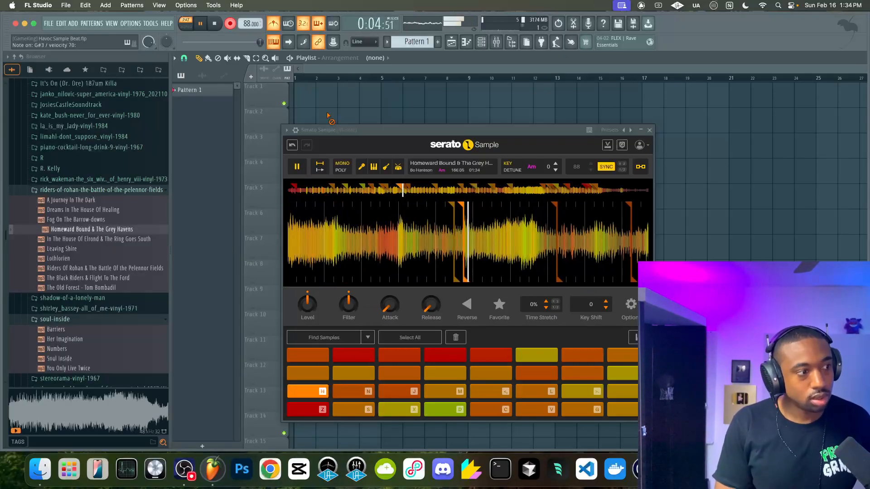
pyautogui.press('n')
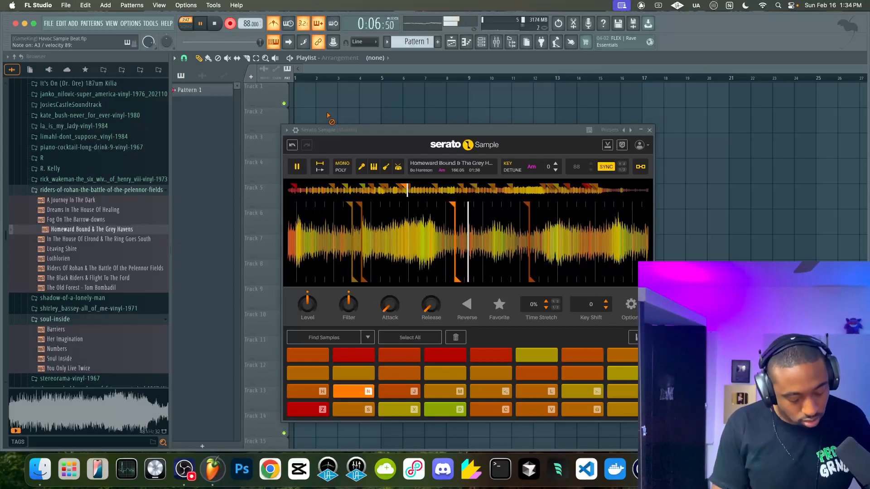
pyautogui.press('h')
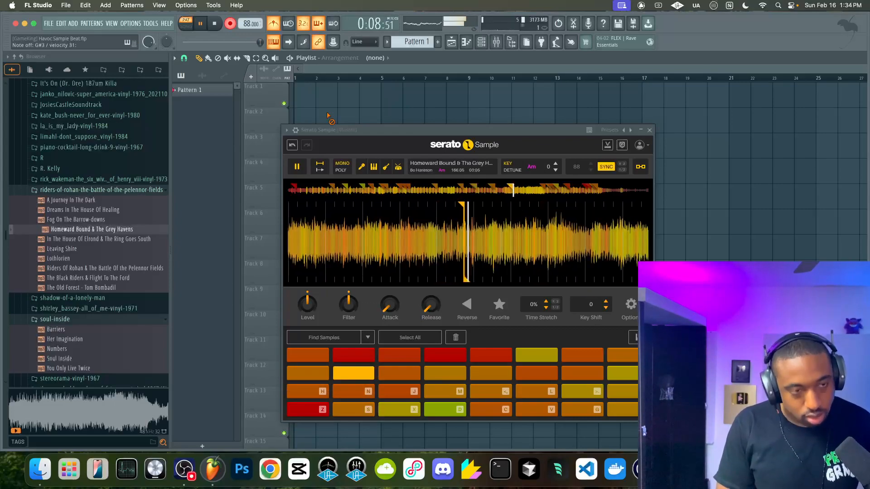
pyautogui.press('.')
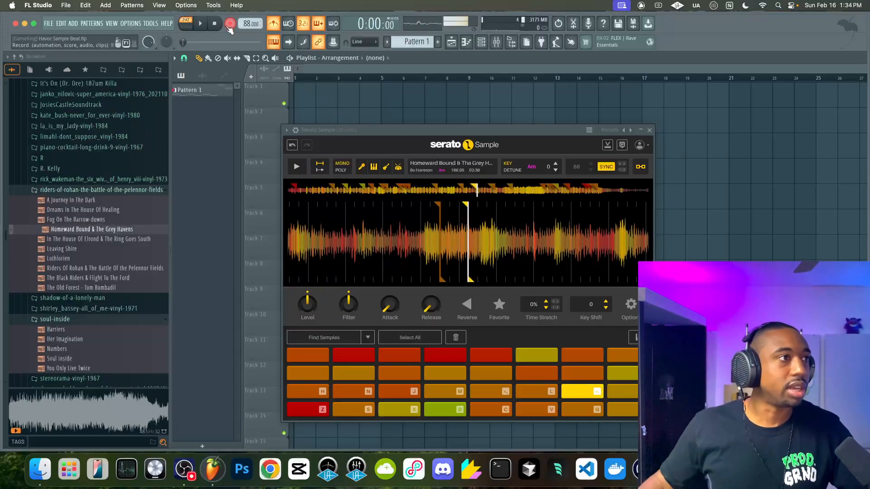
# Place Pattern 1 at the start of Track 1 and quantize its notes in the piano roll with the default template
pyautogui.click(298, 93)
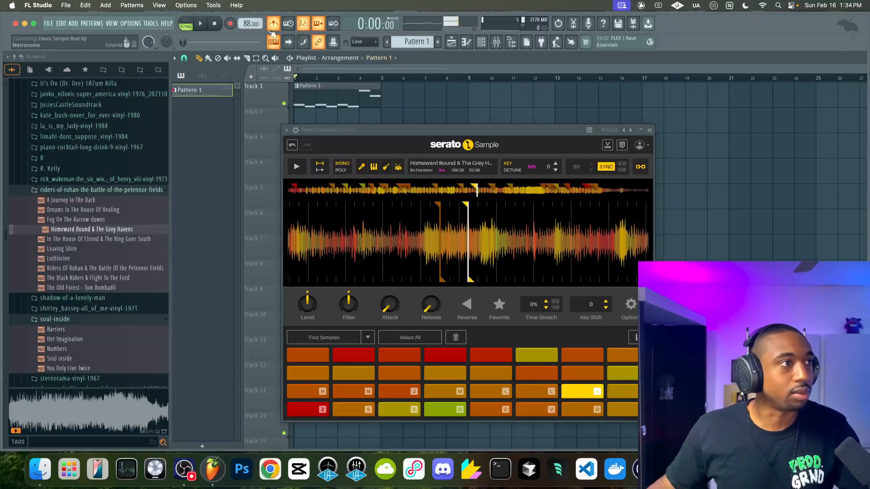
pyautogui.press('space')
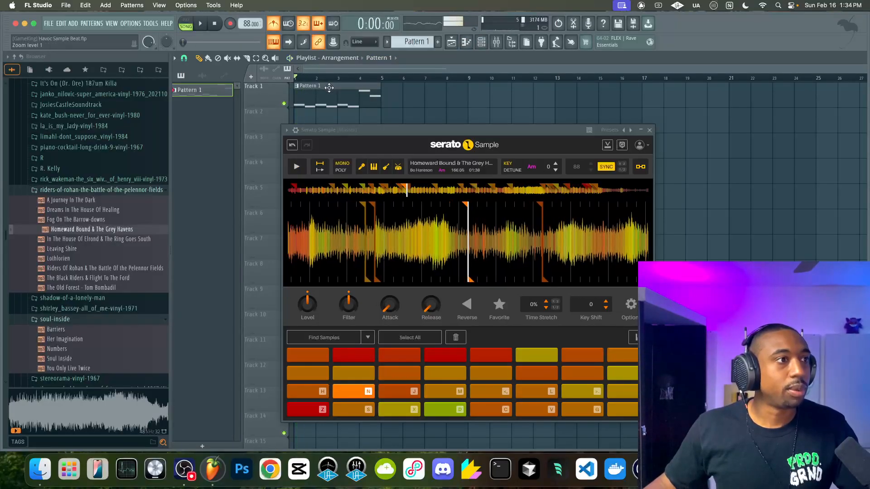
pyautogui.doubleClick(329, 88)
pyautogui.click(651, 130)
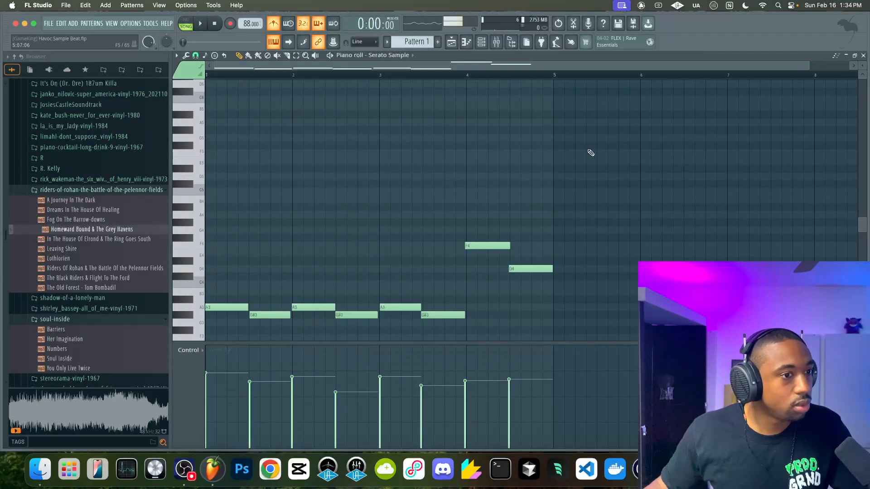
pyautogui.hotkey('alt', 'q')
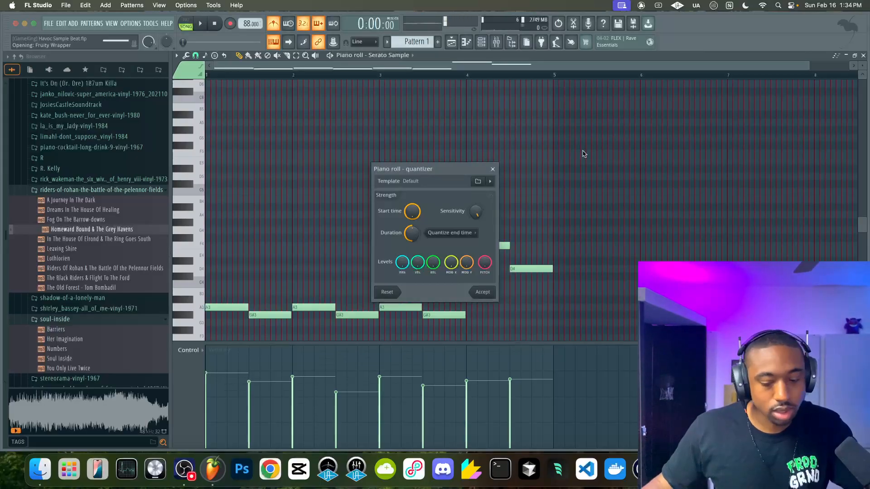
pyautogui.press('Return')
# Play back the quantized notes and examine the boundary between the first G#3 note and the A3 note at bar 2
pyautogui.press('space')
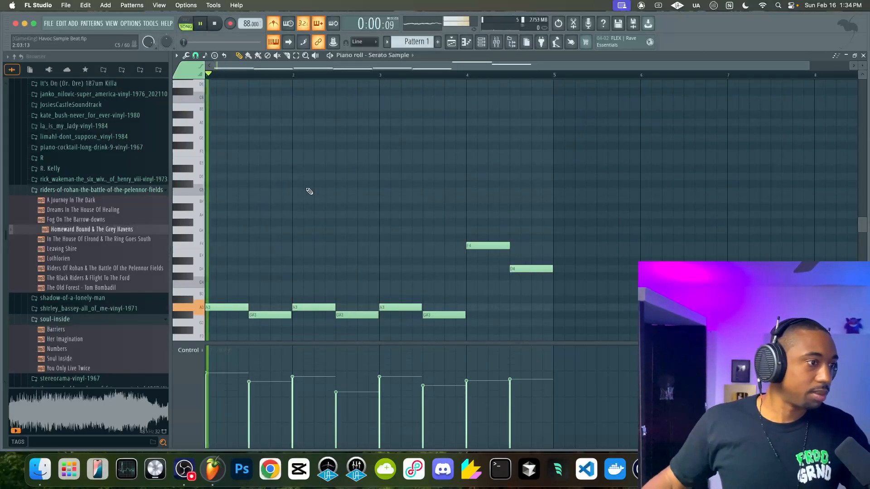
pyautogui.scroll(2, 266, 233)
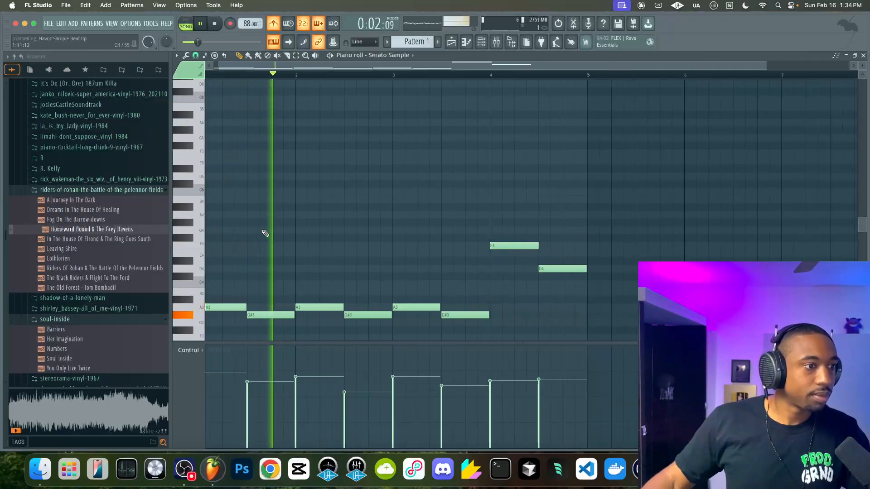
pyautogui.press('space')
pyautogui.scroll(2, 291, 328)
pyautogui.scroll(1, 312, 326)
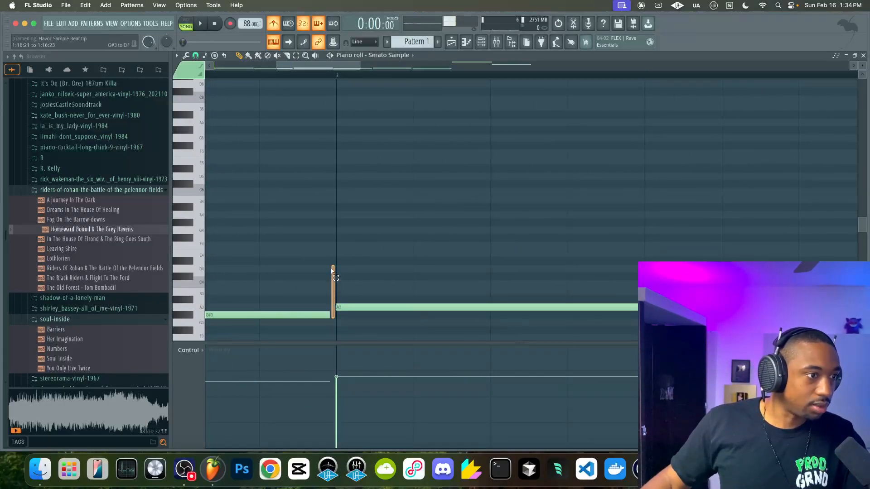
pyautogui.scroll(-3, 331, 267)
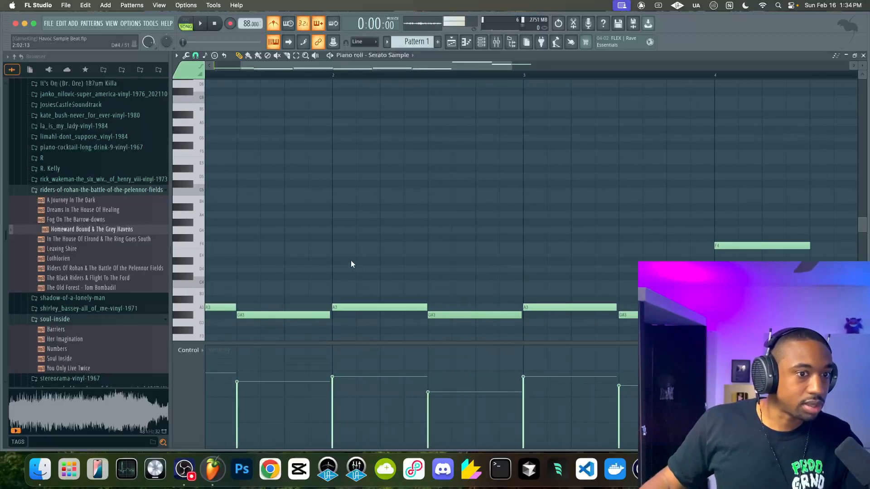
pyautogui.scroll(-2, 453, 216)
pyautogui.press('space')
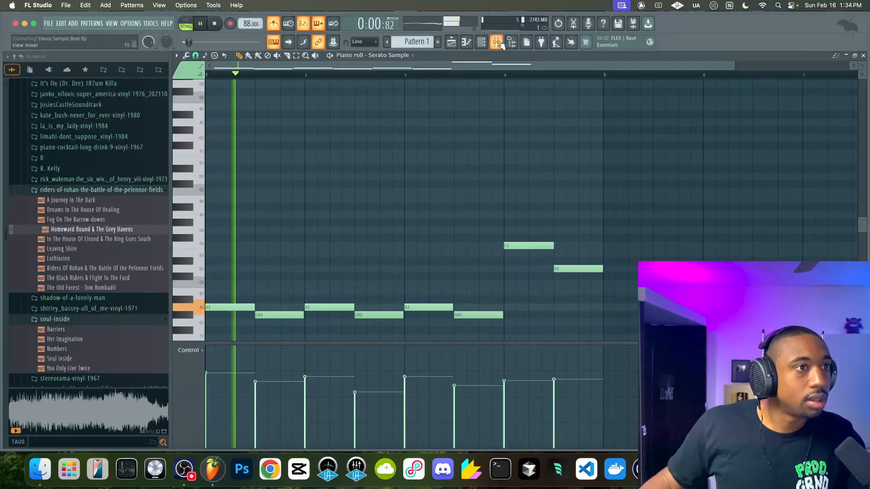
# Duplicate the Pattern 1 clip on Track 1 so the copy starts at bar 5, and turn off the metronome
pyautogui.click(863, 56)
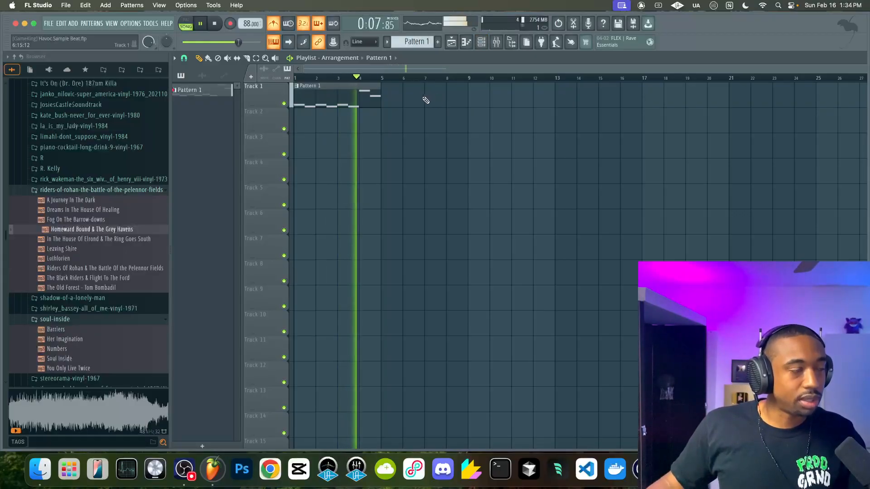
pyautogui.moveTo(418, 100); pyautogui.dragTo(338, 101)
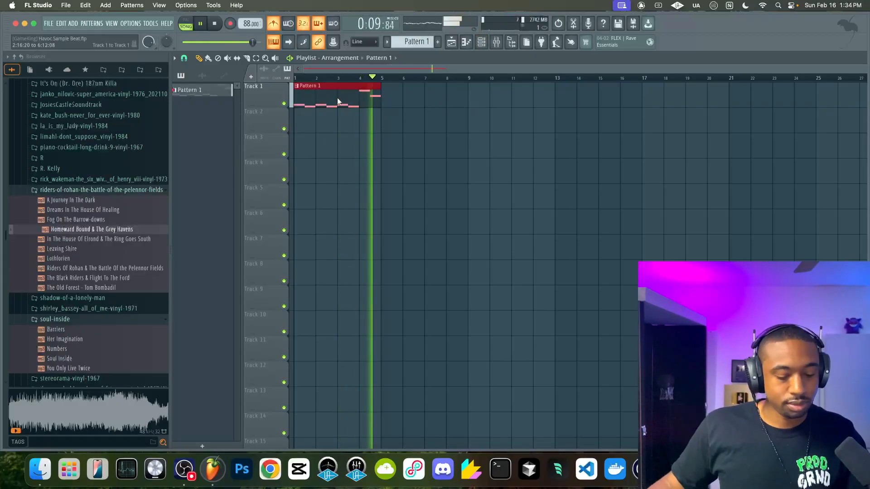
pyautogui.press('super+b')
pyautogui.rightClick(434, 157)
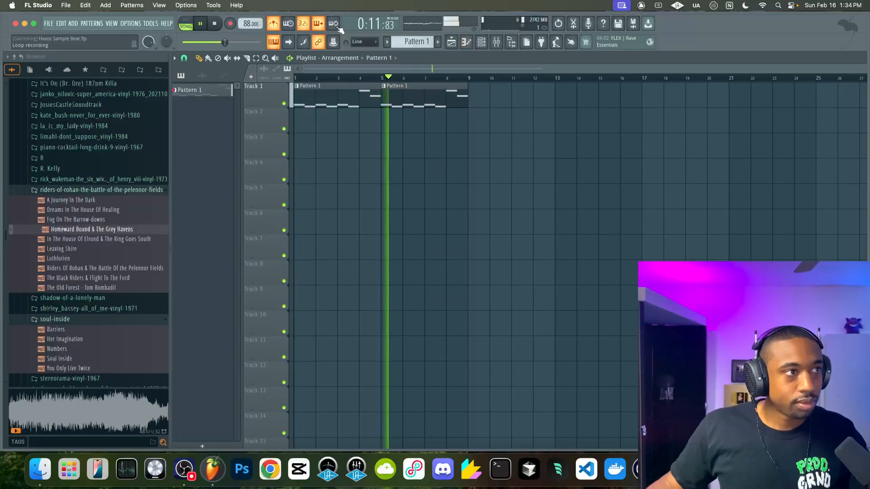
pyautogui.press('space')
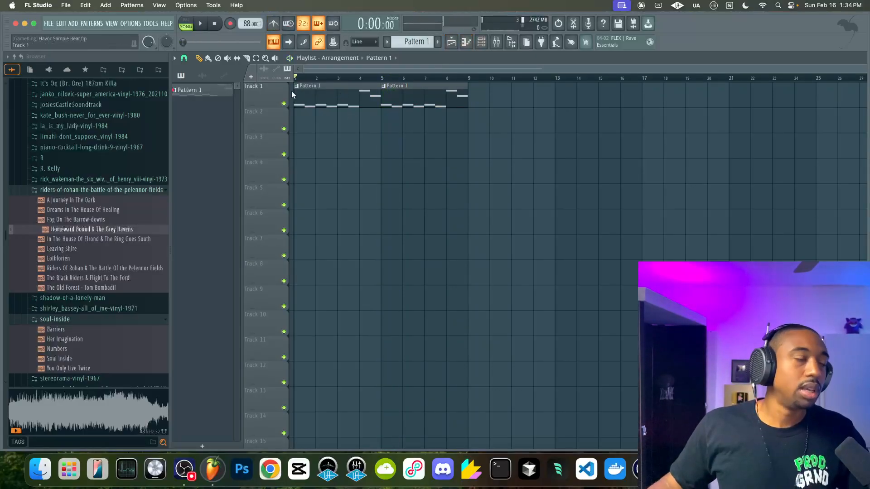
# Rename Track 1 in the playlist as Topline
pyautogui.doubleClick(269, 86)
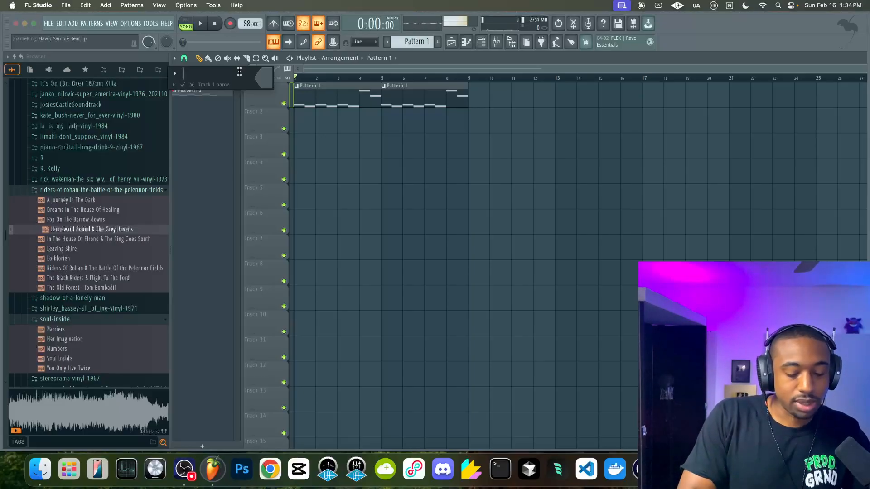
pyautogui.write('Topline')
pyautogui.press('Return')
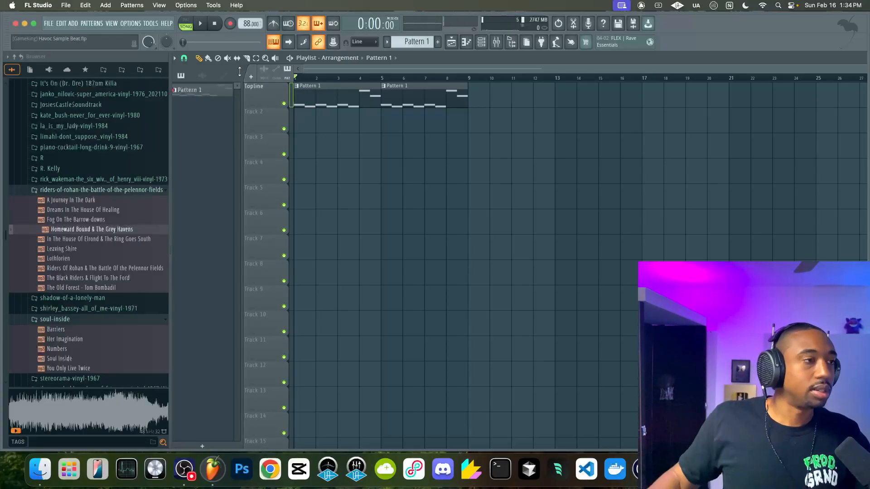
pyautogui.press('space')
pyautogui.press('space')
# Extend the first track's name to Topline/Contrast
pyautogui.doubleClick(272, 86)
pyautogui.click(241, 81)
pyautogui.write('/Cont')
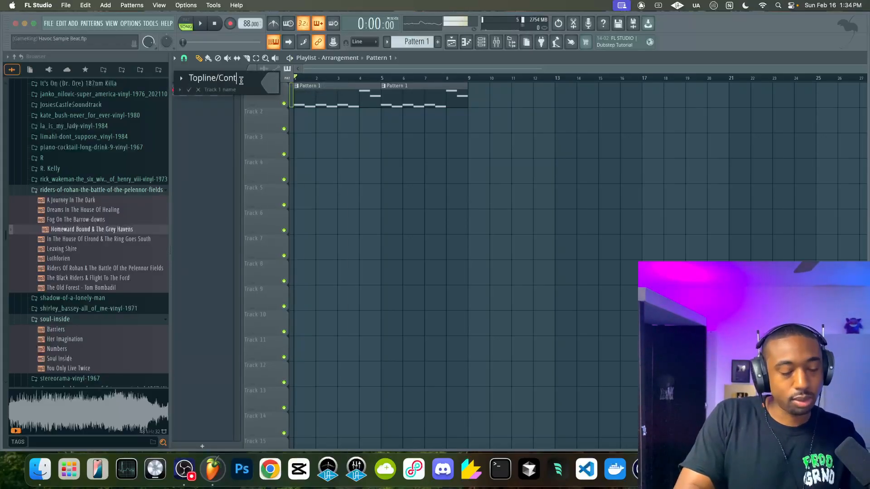
pyautogui.write('rast')
pyautogui.press('Return')
# Route the Serato Sample channel to mixer track 1, then return to the playlist
pyautogui.press('space')
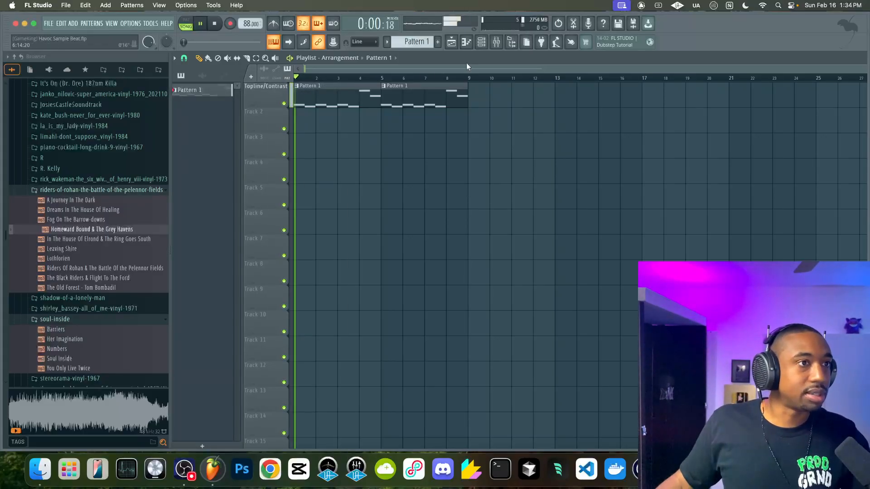
pyautogui.click(482, 43)
pyautogui.press('space')
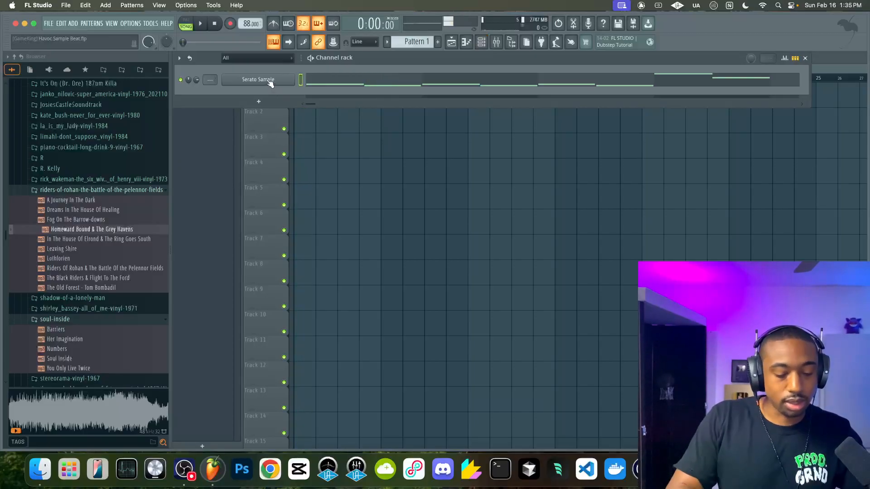
pyautogui.hotkey('ctrl', 'l')
pyautogui.click(268, 81)
pyautogui.click(373, 166)
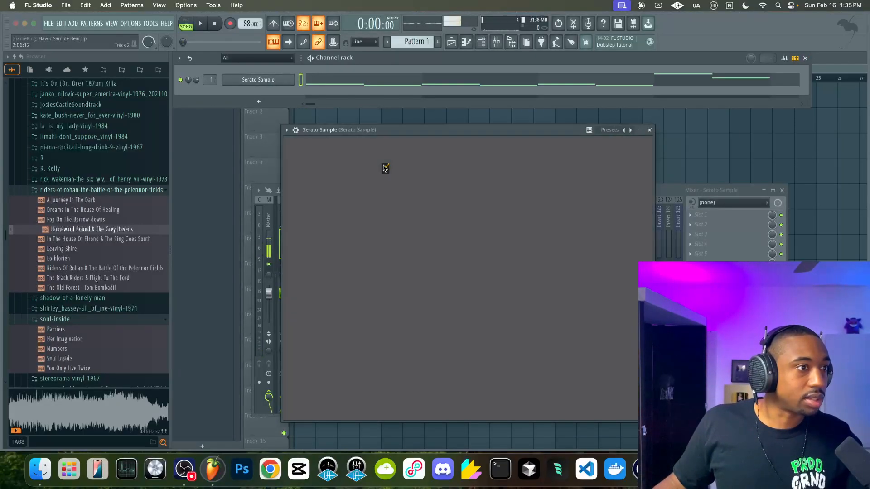
pyautogui.click(650, 130)
pyautogui.rightClick(432, 123)
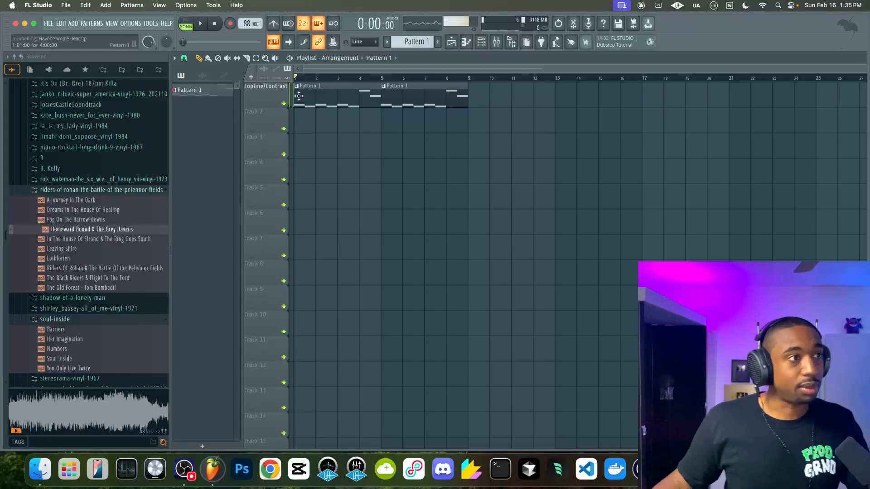
# Shorten the first track's name to Topline and save the project
pyautogui.doubleClick(278, 84)
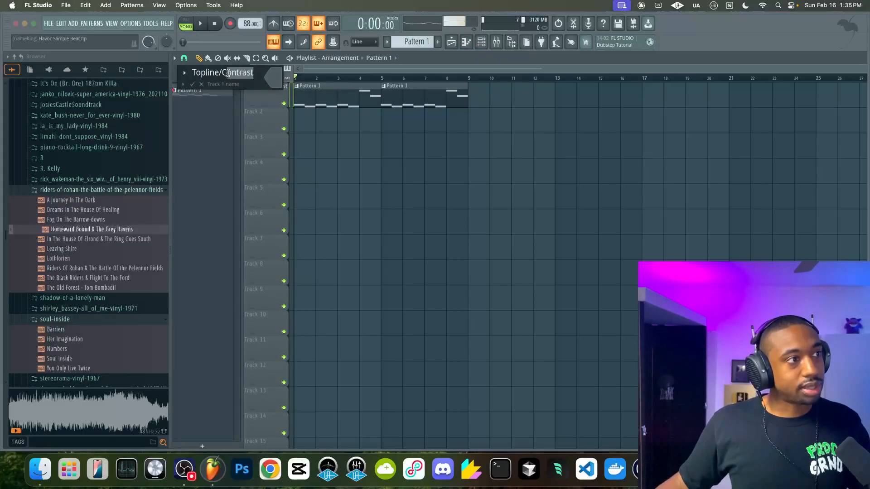
pyautogui.press('BackSpace')
pyautogui.press('Return')
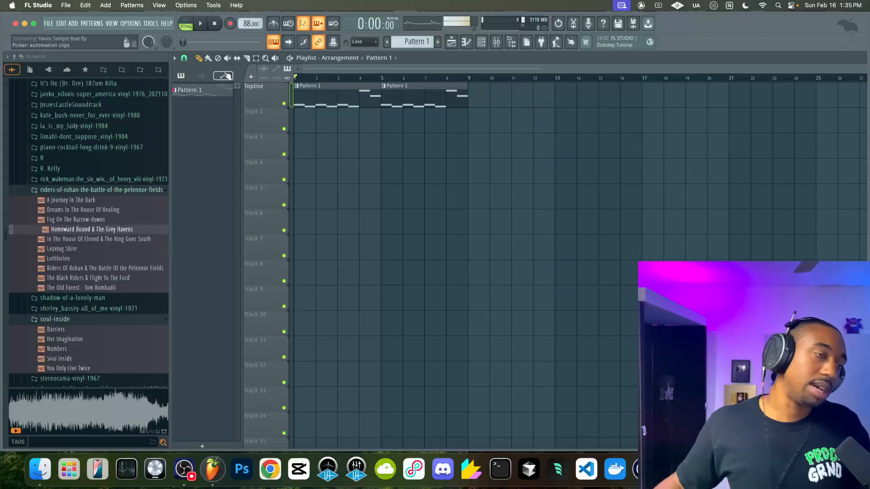
pyautogui.press('space')
pyautogui.hotkey('ctrl', 's')
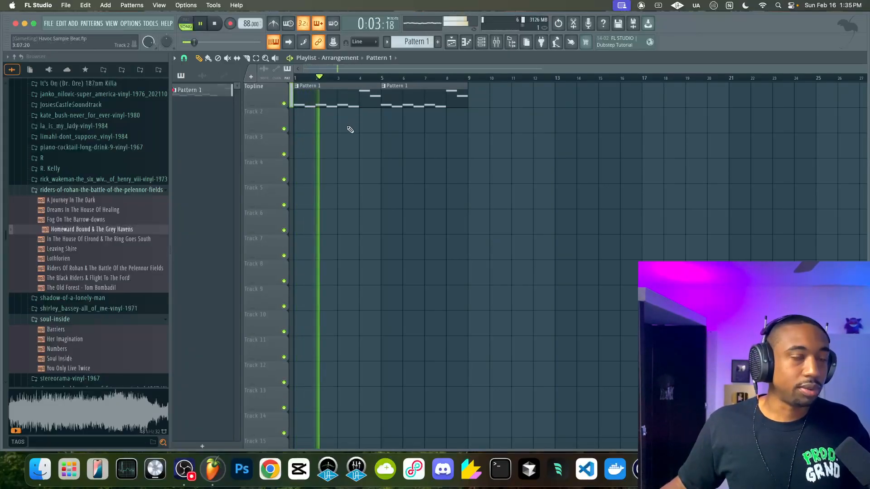
pyautogui.press('space')
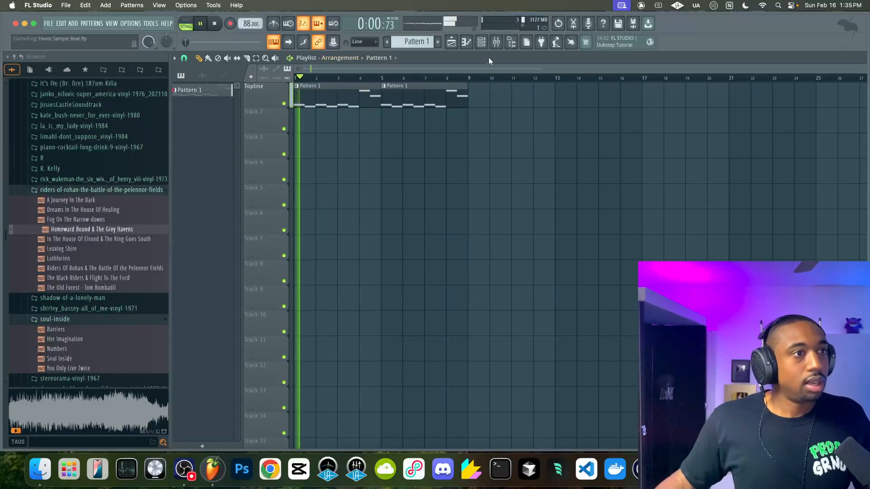
# Switch to the empty Pattern 2 and add a FLEX instrument channel
pyautogui.click(482, 42)
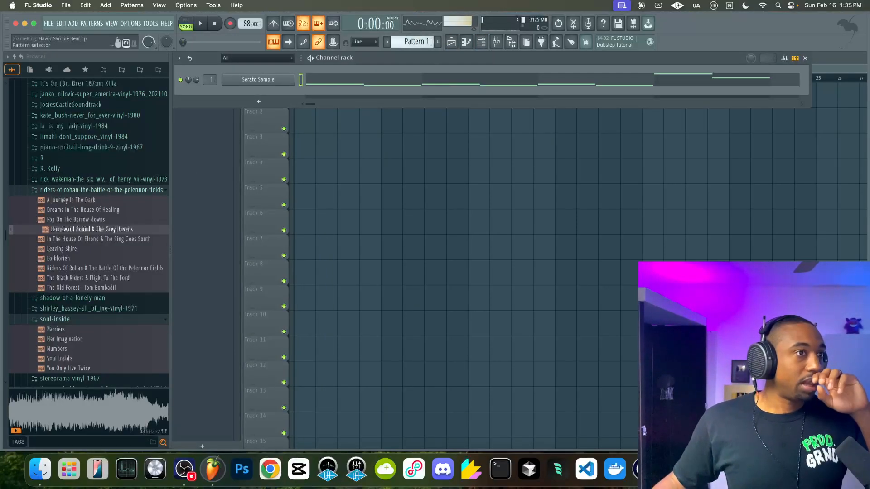
pyautogui.click(437, 42)
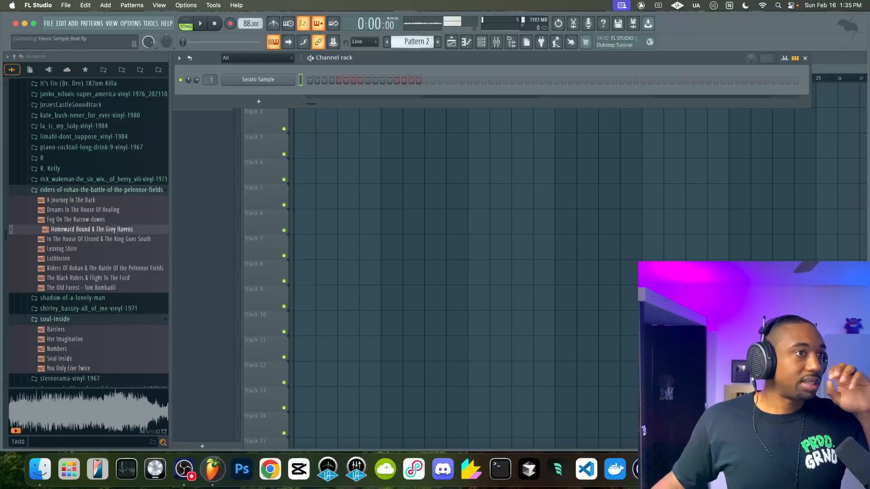
pyautogui.click(277, 102)
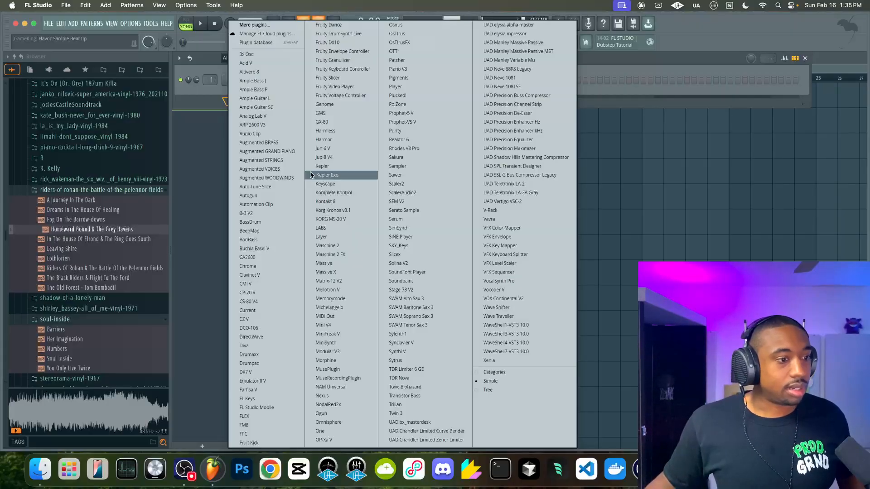
pyautogui.click(255, 417)
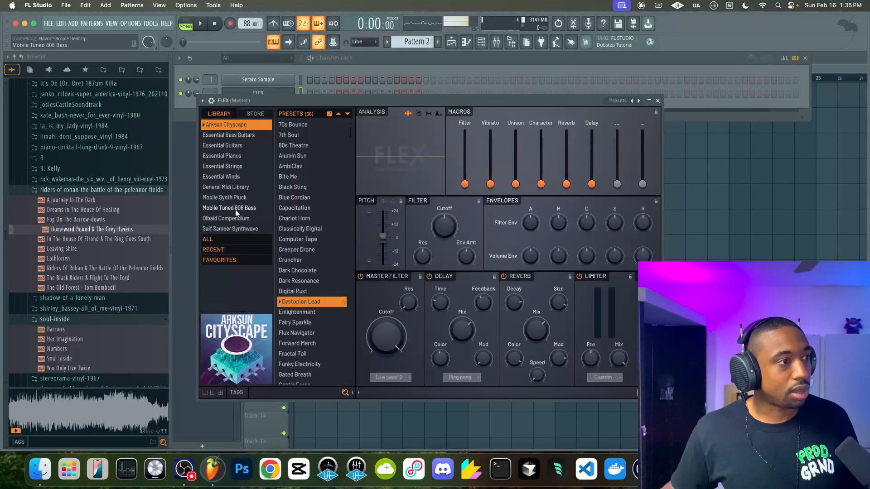
# Load the Yamaha C7 preset from the Essential Pianos library in FLEX and audition it with the song
pyautogui.click(254, 114)
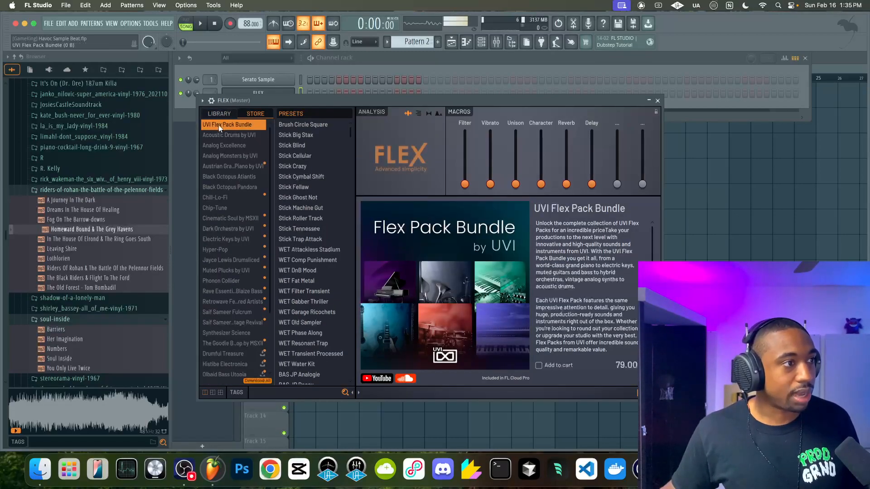
pyautogui.click(220, 114)
pyautogui.click(222, 155)
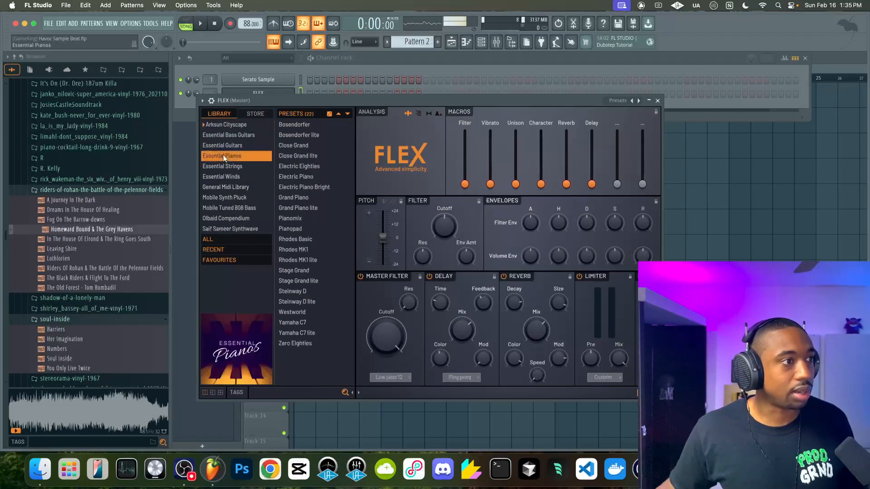
pyautogui.click(292, 322)
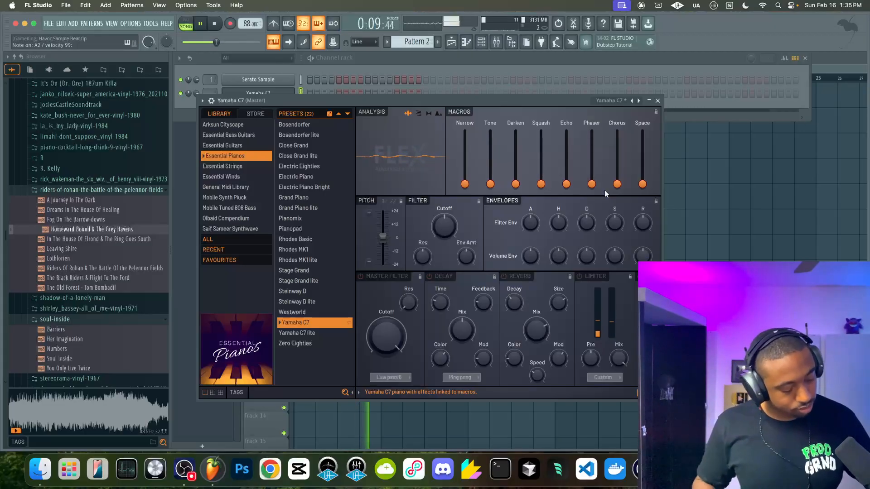
pyautogui.press('space')
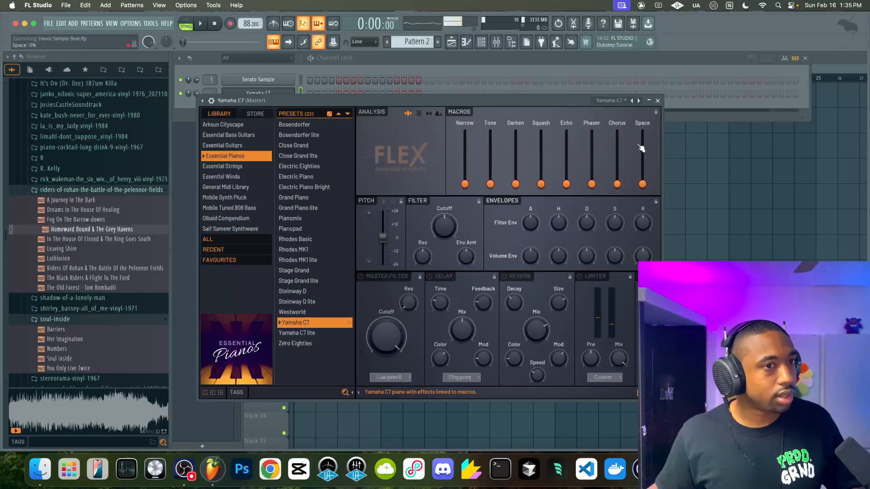
# Route the Yamaha C7 channel to mixer track 2 and reopen its instrument window
pyautogui.click(657, 101)
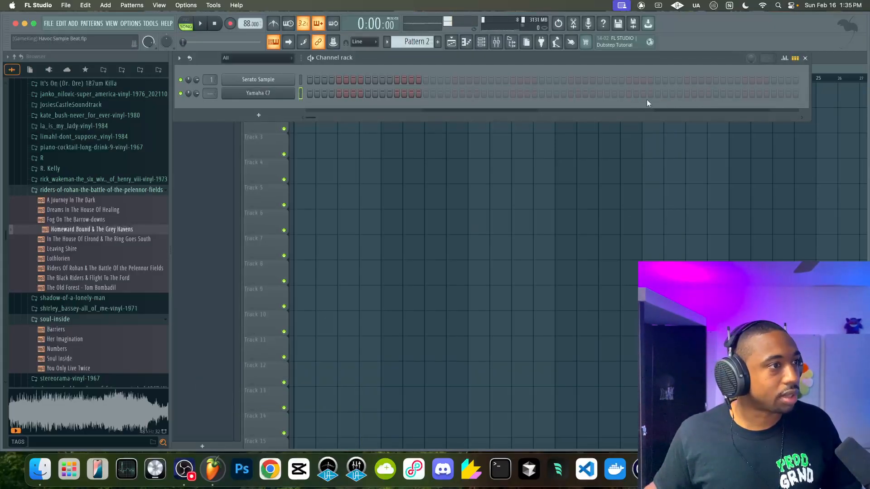
pyautogui.press('super+l')
pyautogui.click(275, 95)
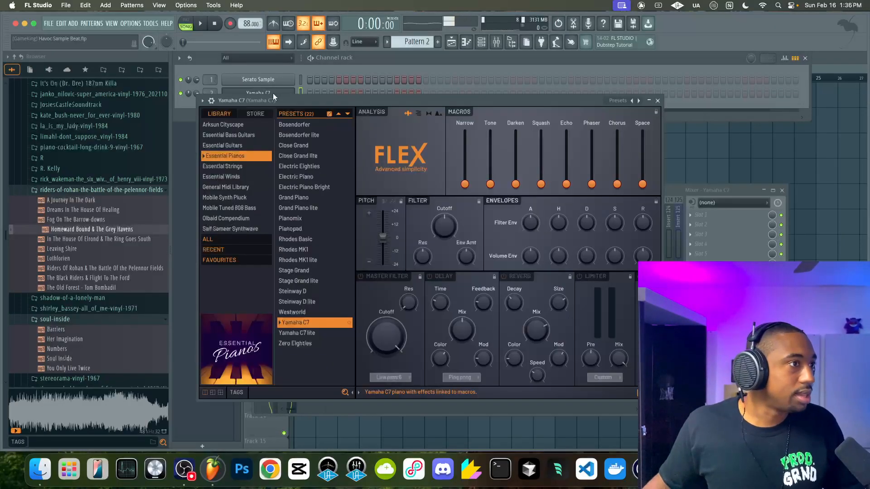
# Show the Yamaha C7's channel settings and set its channel pitch to +46 cents against the playing song
pyautogui.click(214, 101)
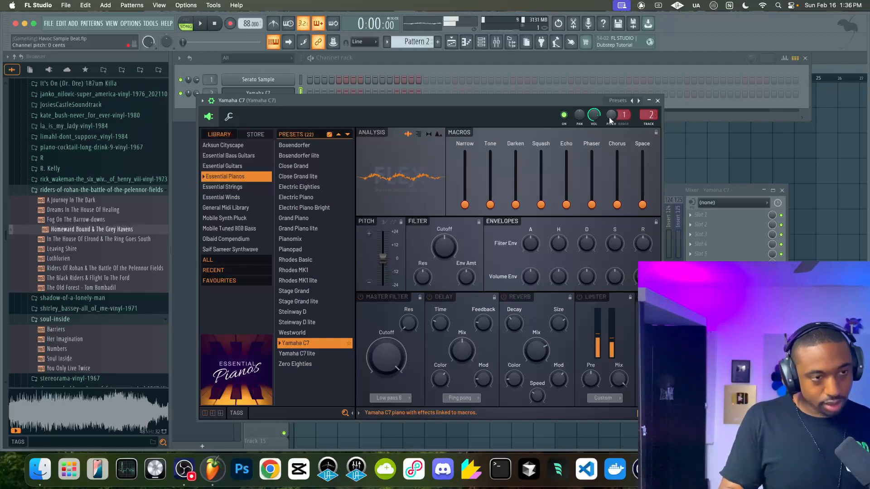
pyautogui.press('space')
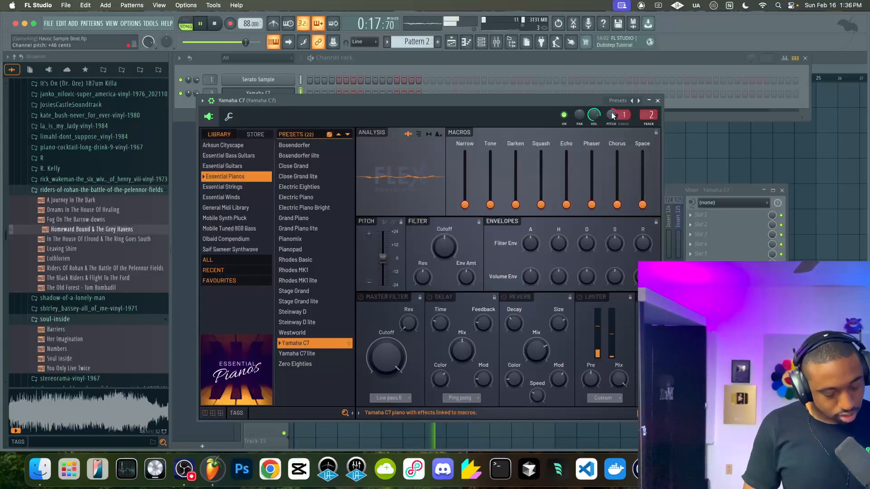
pyautogui.click(658, 100)
pyautogui.press('space')
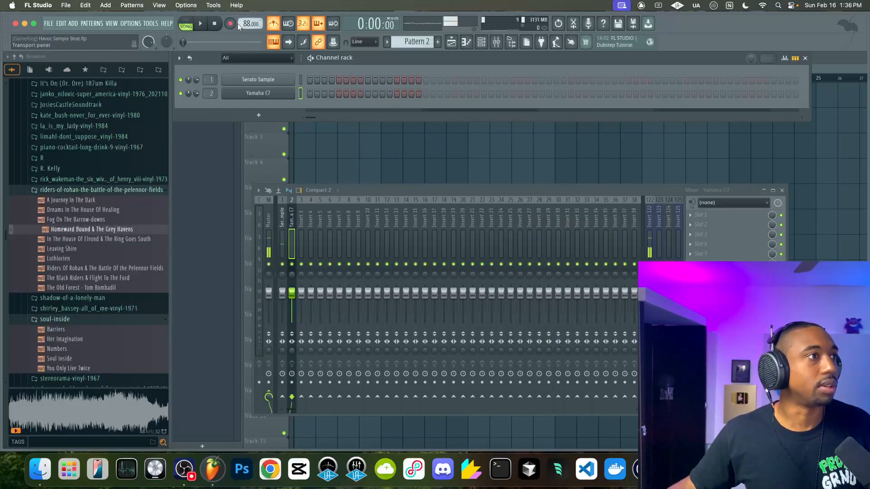
# Record a held A and E octave piano part over eight bars as Pattern 2 and review it in the piano roll
pyautogui.click(369, 162)
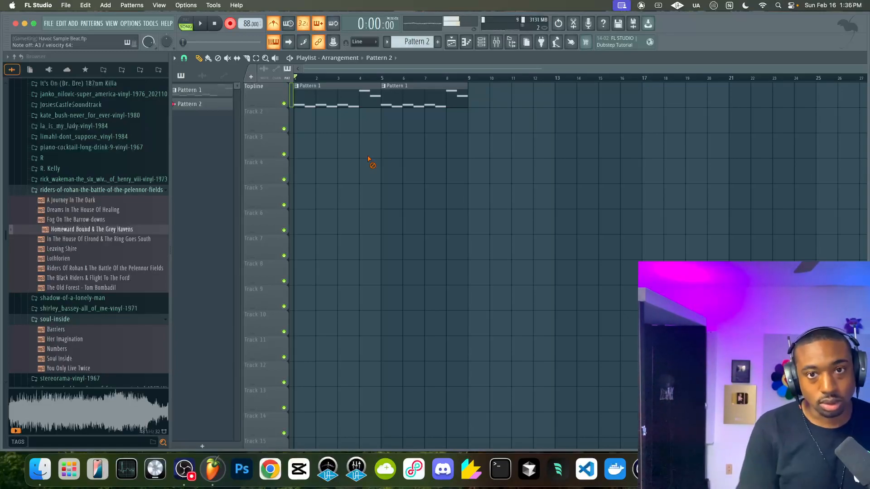
pyautogui.press('space')
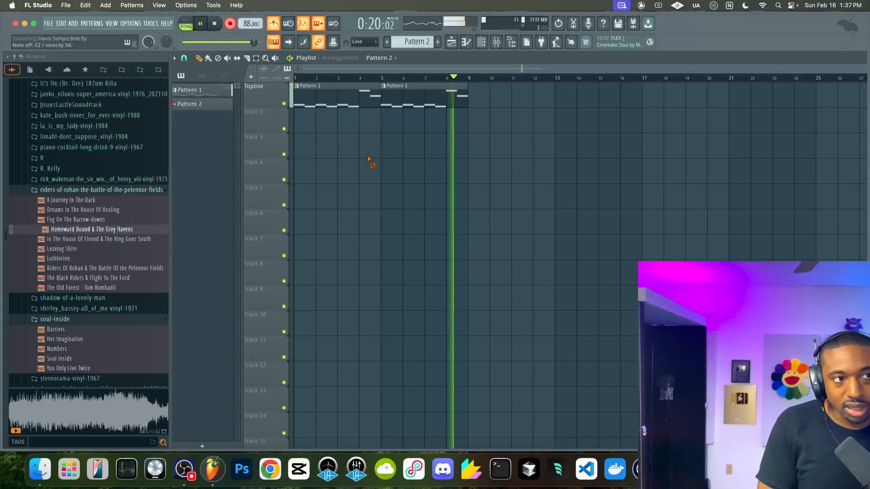
pyautogui.press('space')
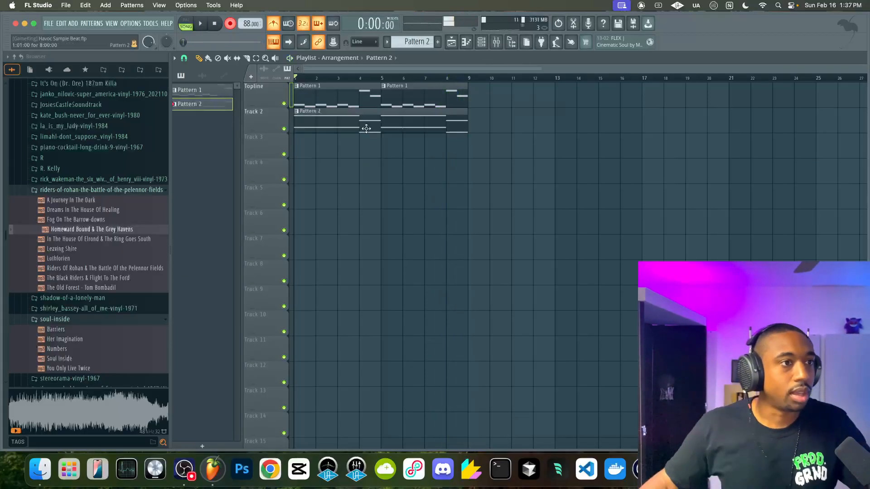
pyautogui.doubleClick(310, 111)
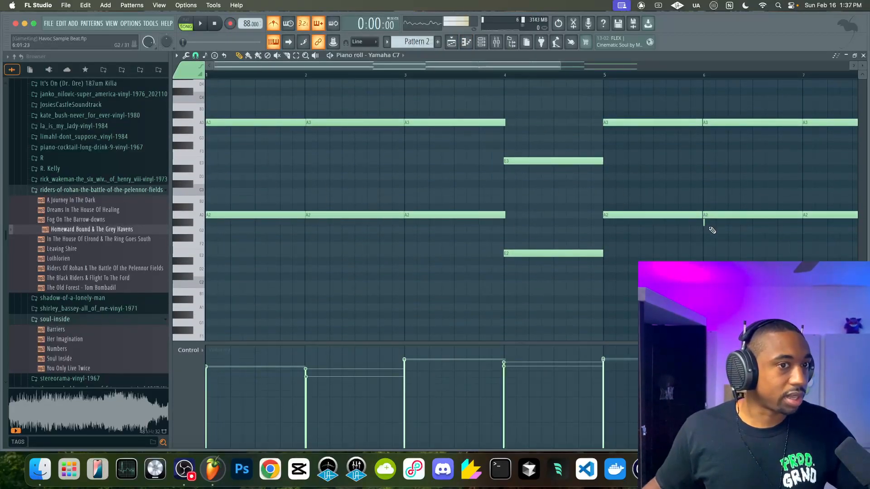
pyautogui.scroll(-5, 692, 231)
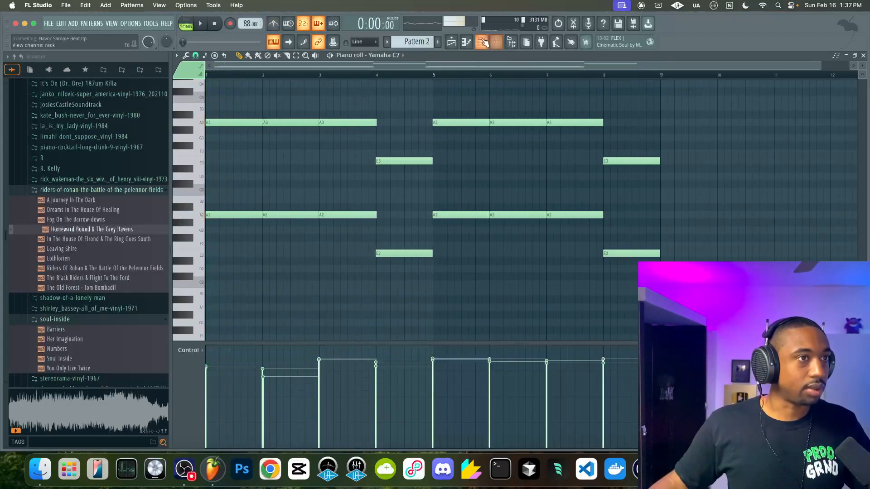
# Select mixer Insert 123, fed by A LINE 5 - A LINE 6, and add an empty Sampler channel
pyautogui.click(496, 42)
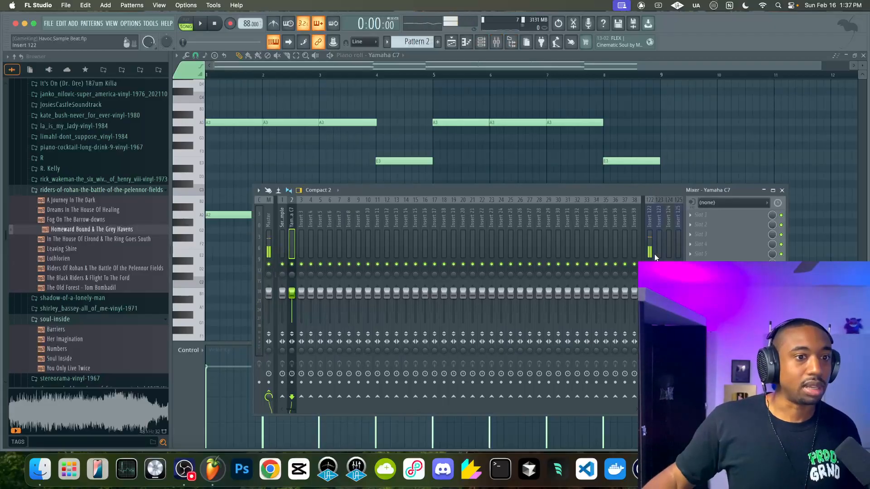
pyautogui.click(660, 235)
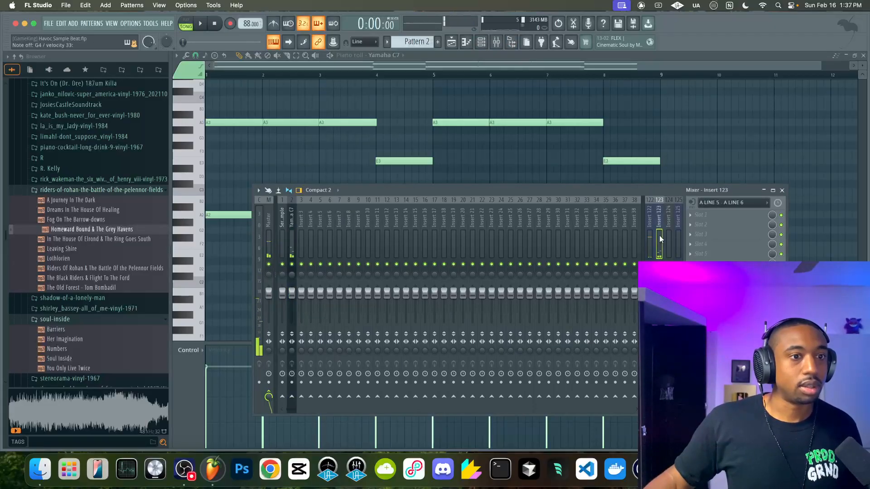
pyautogui.click(482, 46)
pyautogui.click(258, 115)
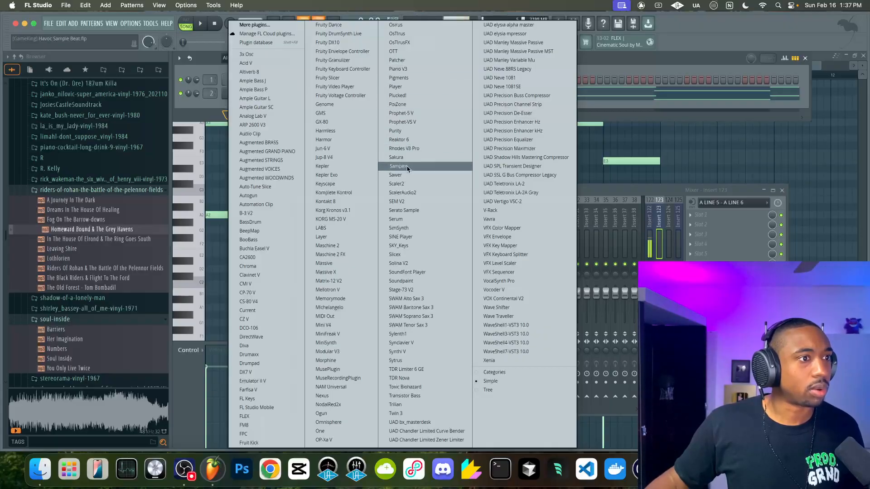
pyautogui.click(436, 164)
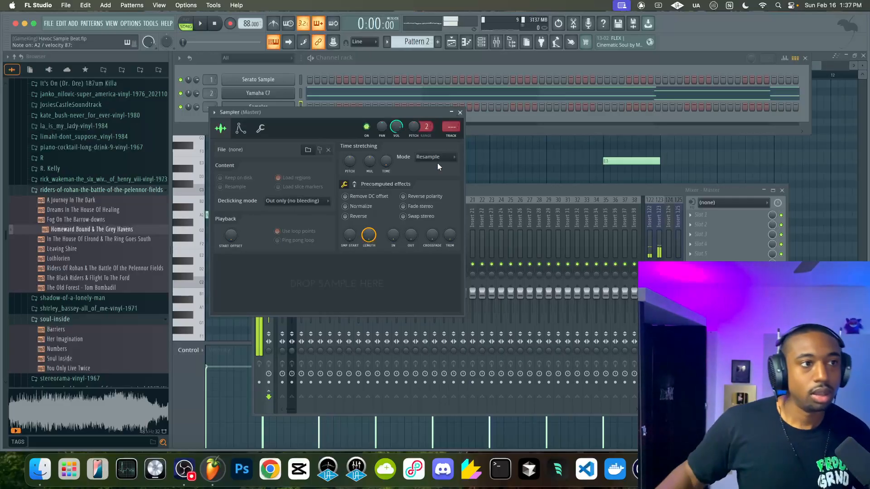
# Mute the Yamaha C7 channel and play the song to rehearse the external instrument over it
pyautogui.click(185, 96)
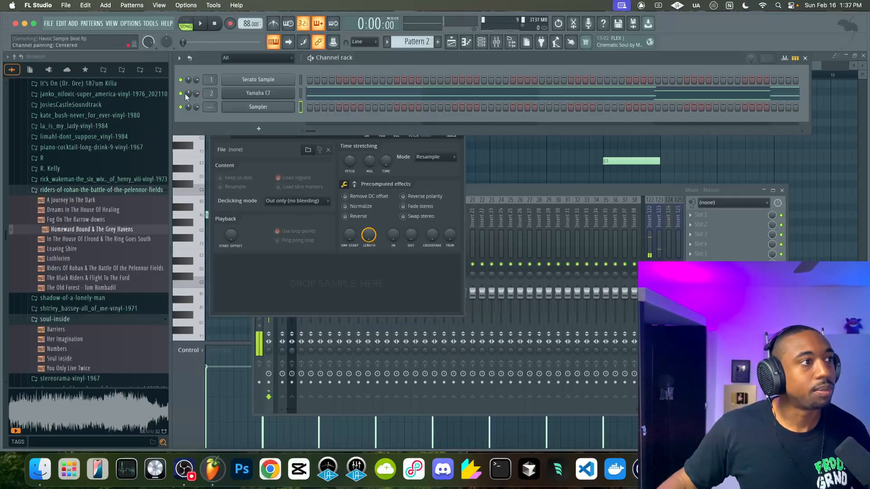
pyautogui.click(201, 23)
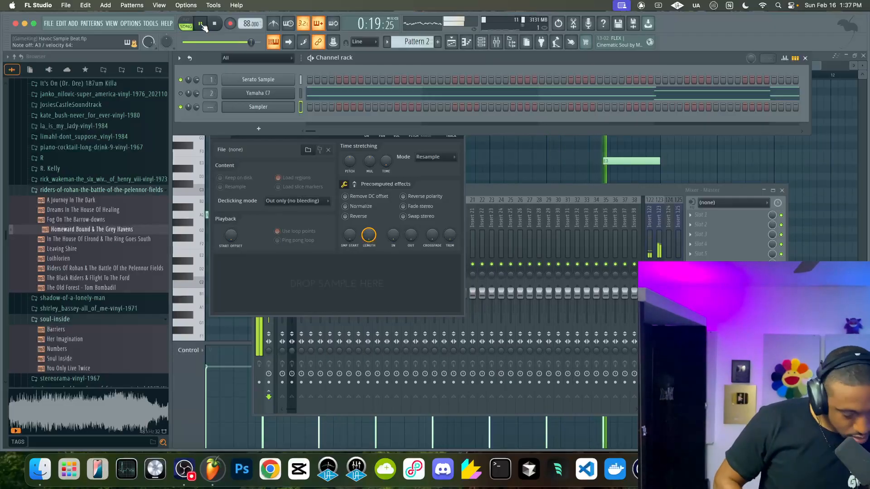
pyautogui.press('space')
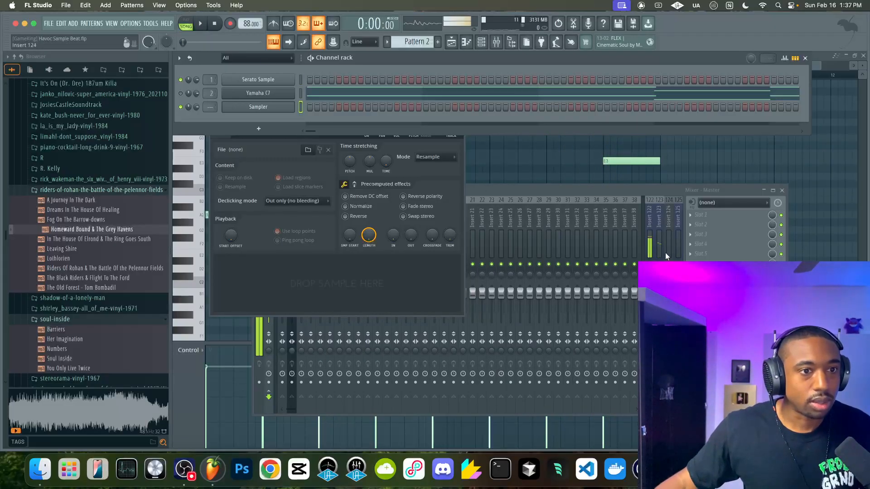
# Arm mixer Insert 123 and record the external instrument's audio over the eight bars onto playlist Track 3
pyautogui.click(661, 252)
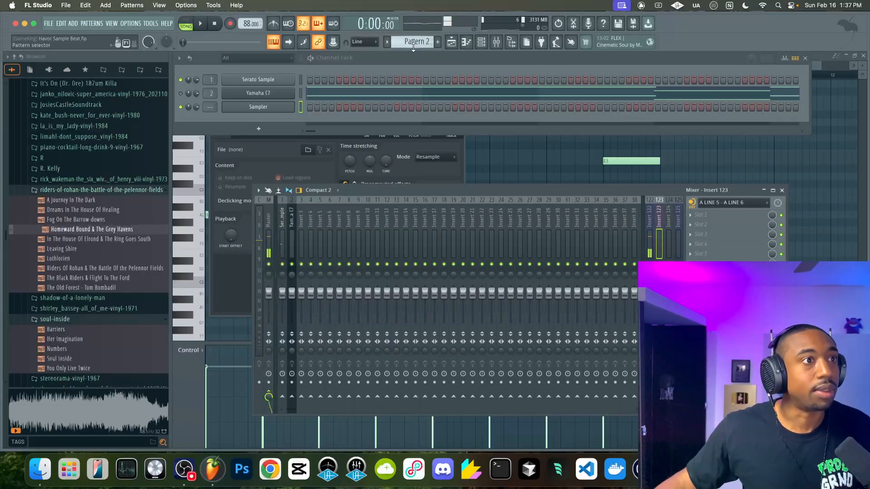
pyautogui.click(451, 42)
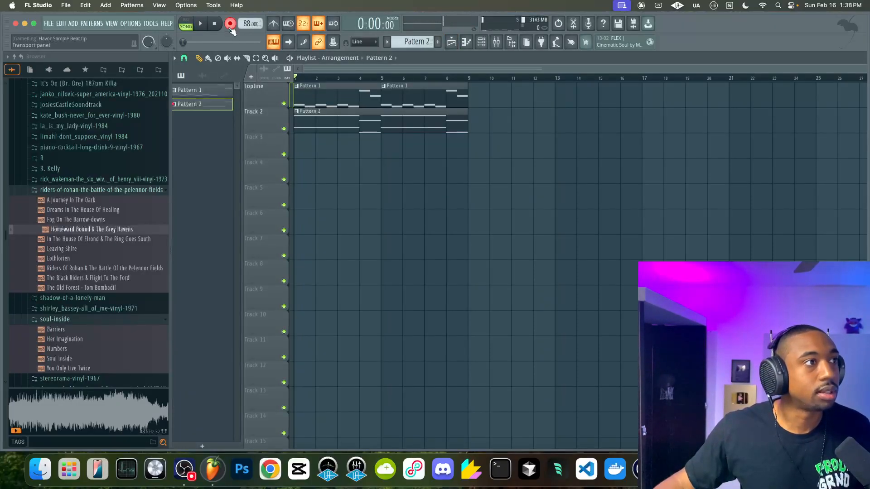
pyautogui.press('space')
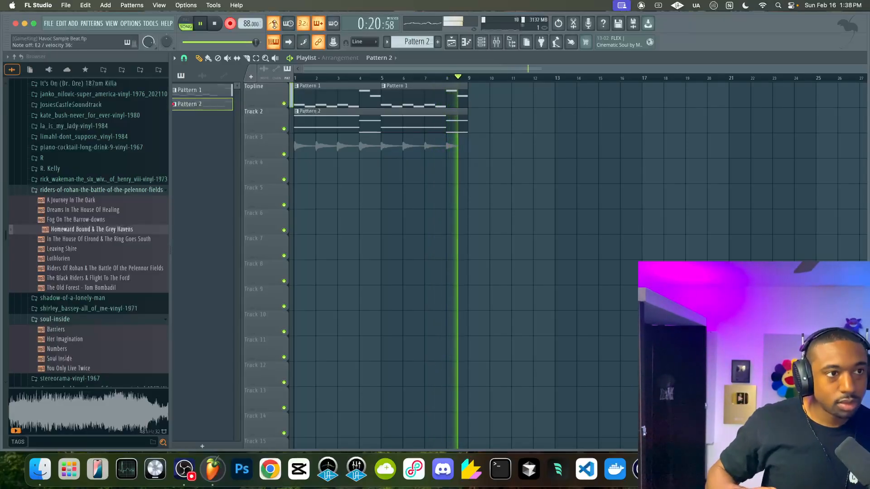
pyautogui.press('space')
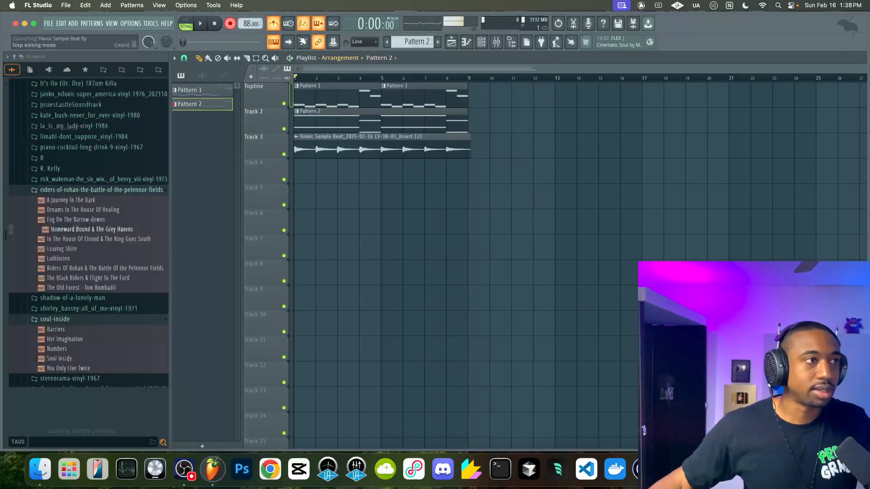
# Rename the playlist track holding the recorded audio as Contrast
pyautogui.rightClick(258, 136)
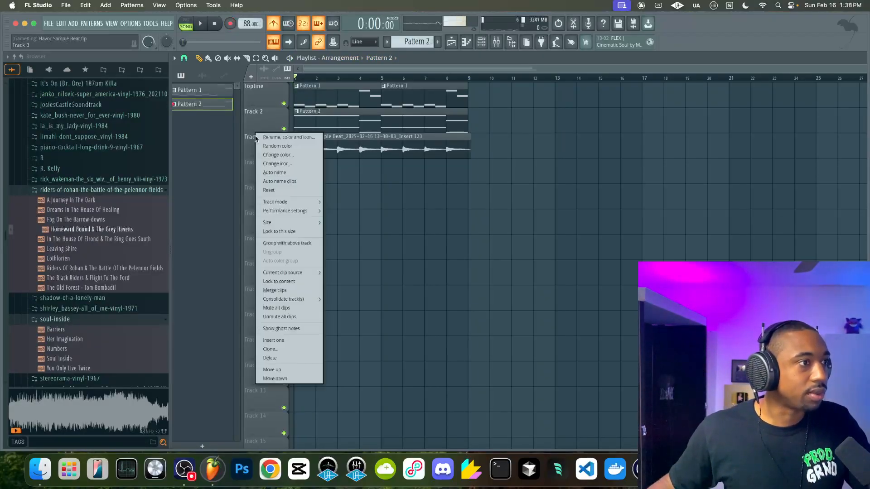
pyautogui.click(259, 138)
pyautogui.write('Contrast')
pyautogui.press('Return')
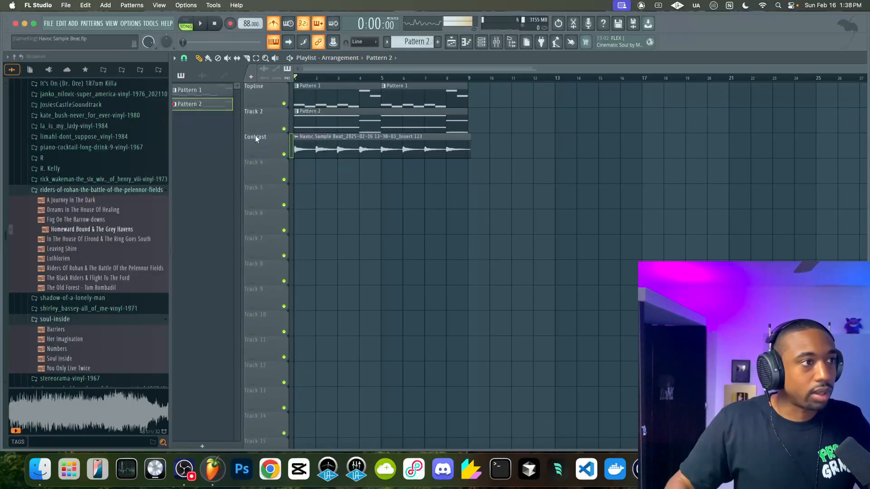
# Rename playlist Track 2 as Harmony and Track 4 as Rhythm
pyautogui.rightClick(267, 111)
pyautogui.click(266, 115)
pyautogui.write('Harmony')
pyautogui.press('Return')
pyautogui.rightClick(268, 163)
pyautogui.click(263, 166)
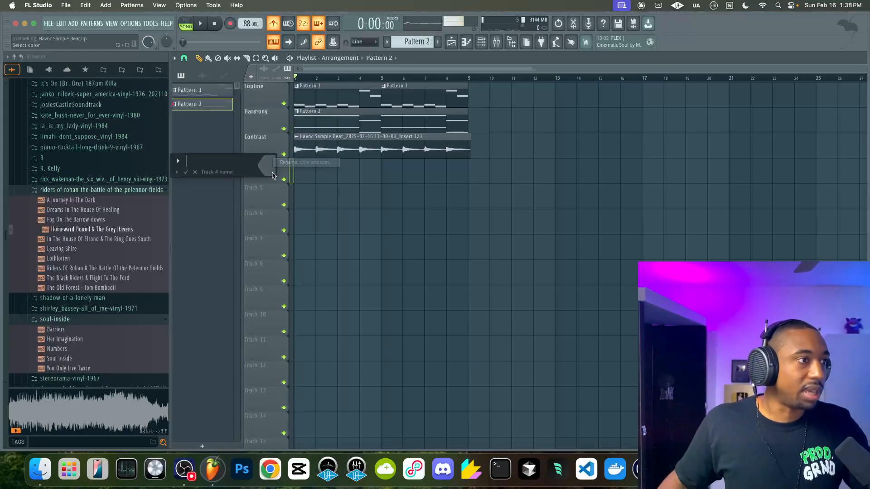
pyautogui.write('Rhythm')
pyautogui.press('Return')
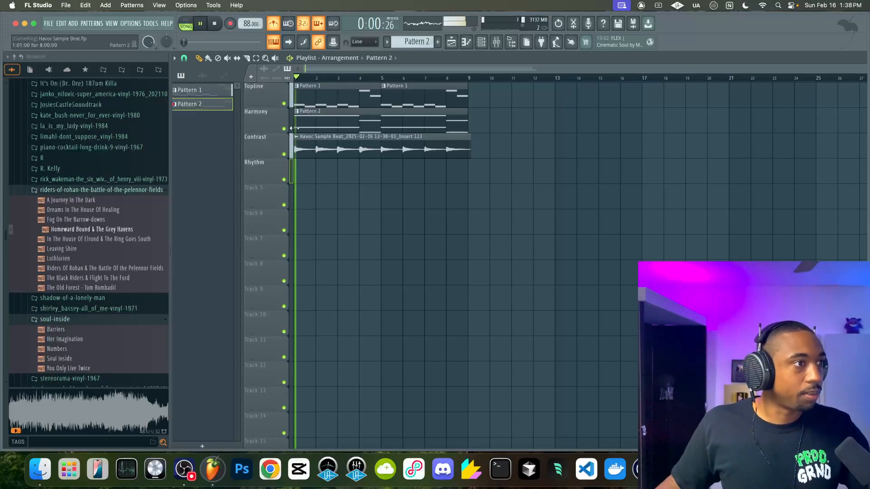
# Lower the gain of the audio clip on the Contrast track to -2.4 dB, checking it with short playbacks
pyautogui.scroll(4, 325, 151)
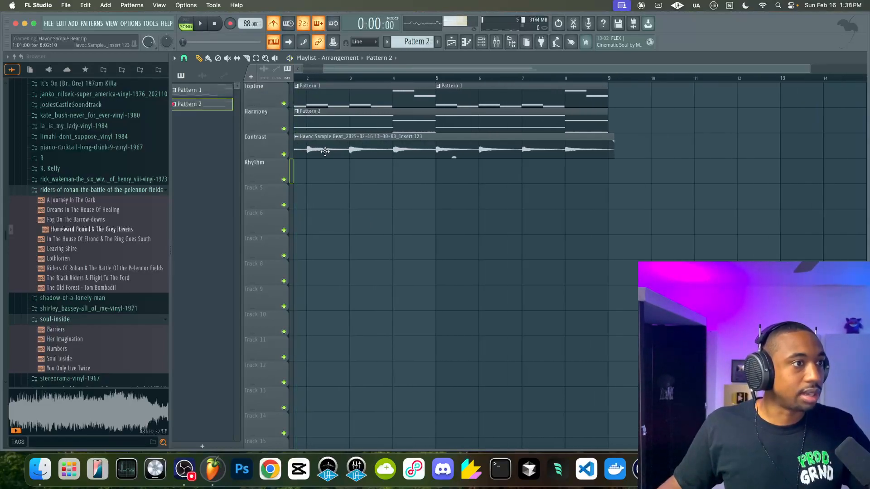
pyautogui.press('space')
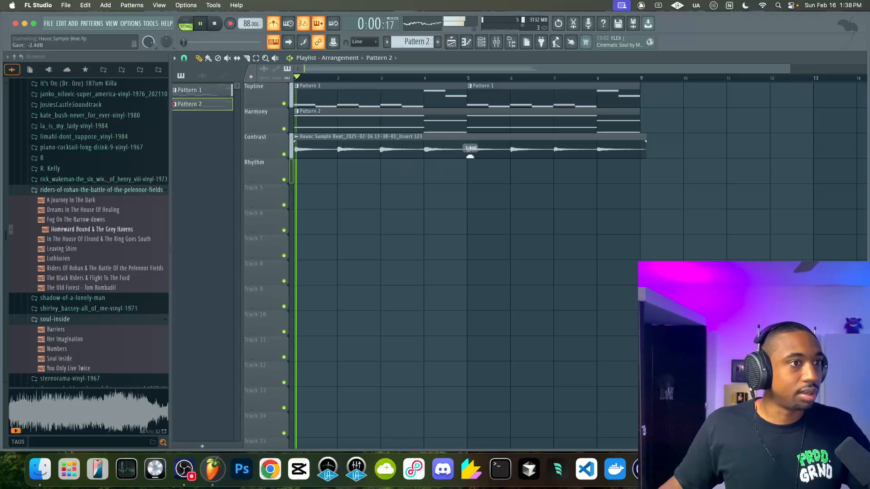
pyautogui.press('space')
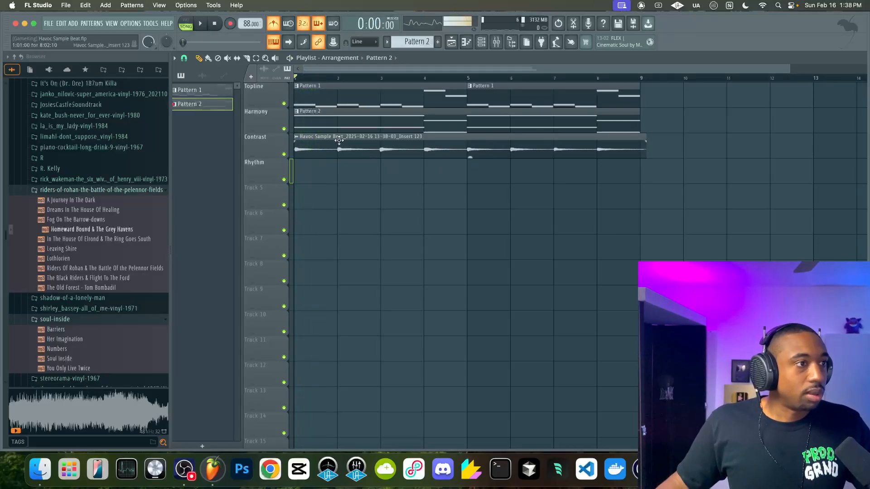
pyautogui.scroll(4, 315, 142)
pyautogui.scroll(-6, 315, 142)
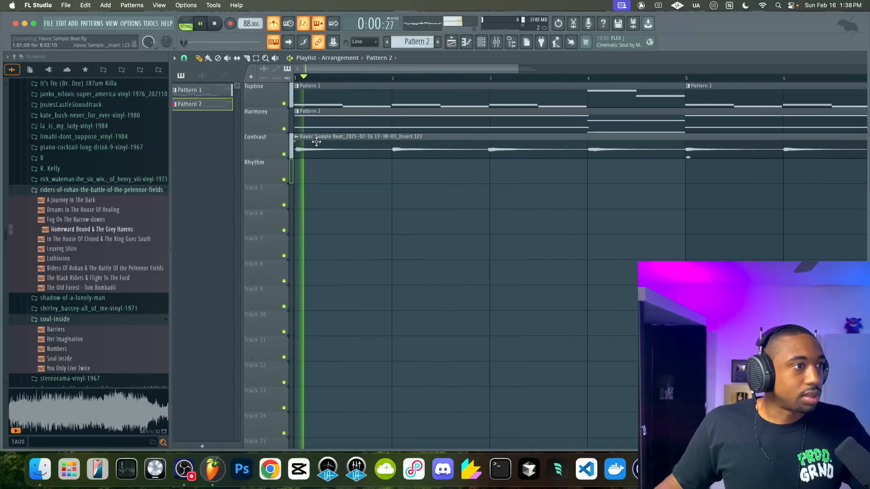
pyautogui.moveTo(300, 128)
pyautogui.mouseDown()
pyautogui.moveTo(301, 165)
pyautogui.moveTo(322, 161)
pyautogui.moveTo(312, 156)
pyautogui.moveTo(495, 161)
pyautogui.moveTo(290, 142)
pyautogui.mouseUp()
pyautogui.press('space')
pyautogui.press('space')
# Move the Pattern 2 clip from Harmony to the Rhythm track and insert a playlist track named Contrast directly above Rhythm
pyautogui.moveTo(346, 145); pyautogui.dragTo(344, 170)
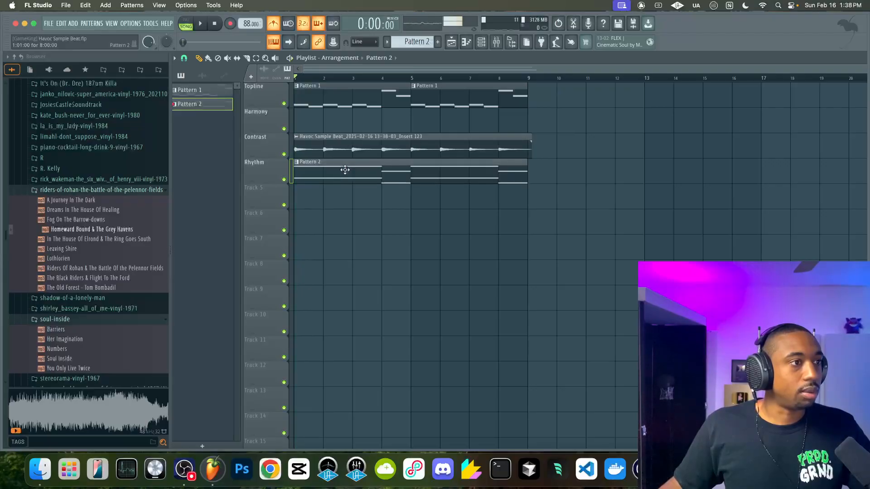
pyautogui.click(480, 42)
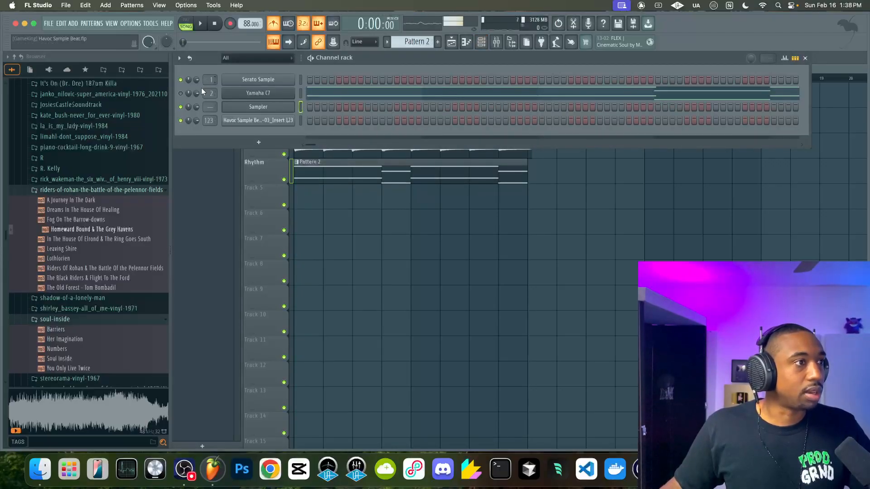
pyautogui.press('F6')
pyautogui.rightClick(264, 164)
pyautogui.rightClick(262, 161)
pyautogui.click(264, 162)
pyautogui.write('Contrast')
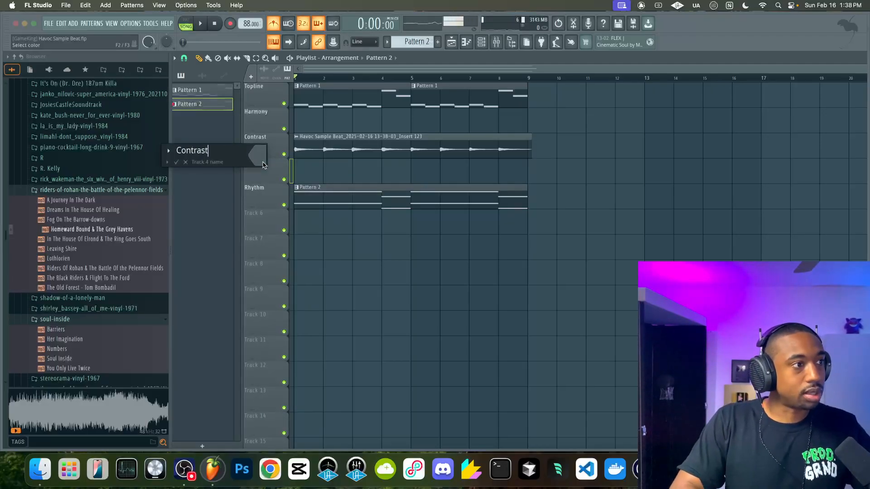
pyautogui.press('Return')
# Move the Pattern 2 clip up onto the new Contrast track, mute it and start playback
pyautogui.moveTo(309, 193); pyautogui.dragTo(309, 168)
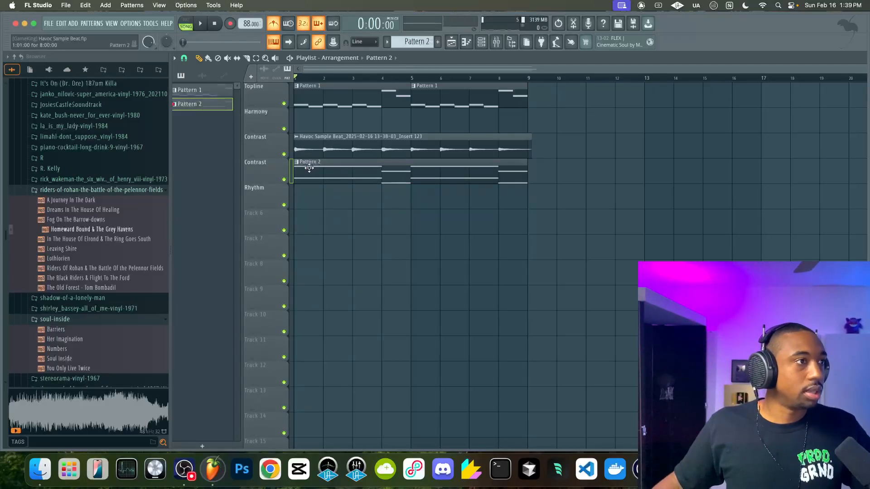
pyautogui.click(299, 171)
pyautogui.press('space')
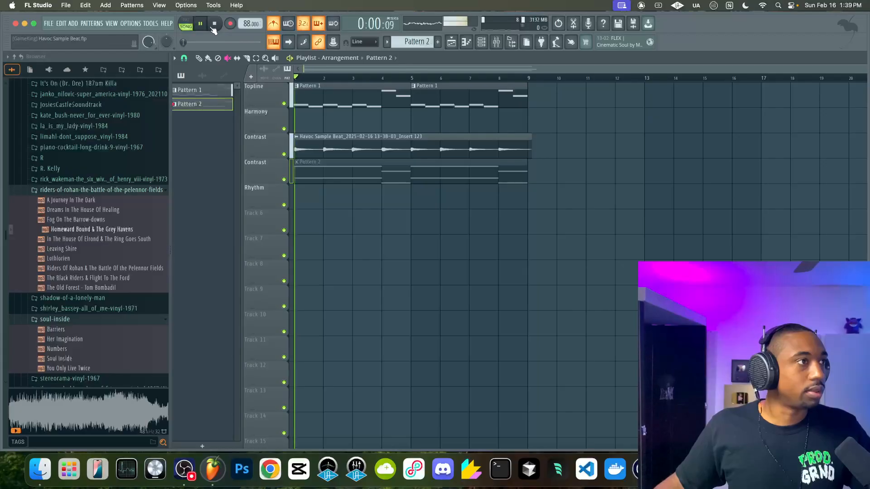
# With the metronome off, lower the recorded audio clip's gain further and slice off its tail at bar 9
pyautogui.click(277, 25)
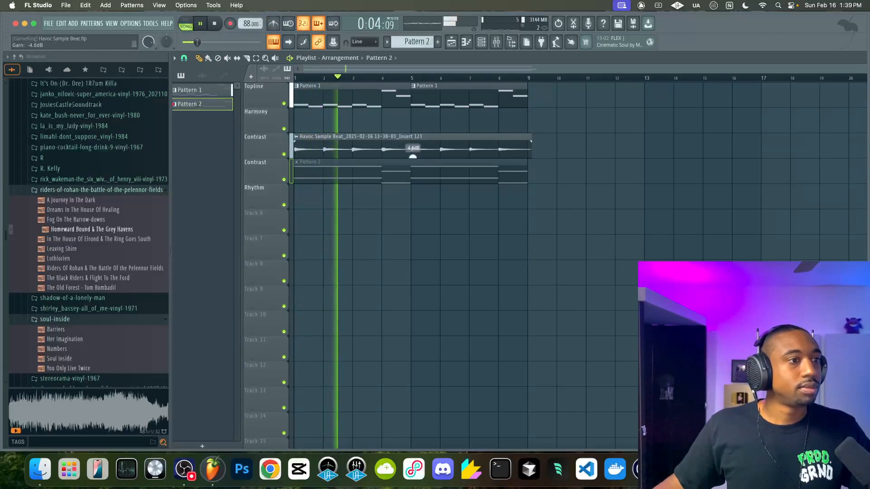
pyautogui.click(247, 59)
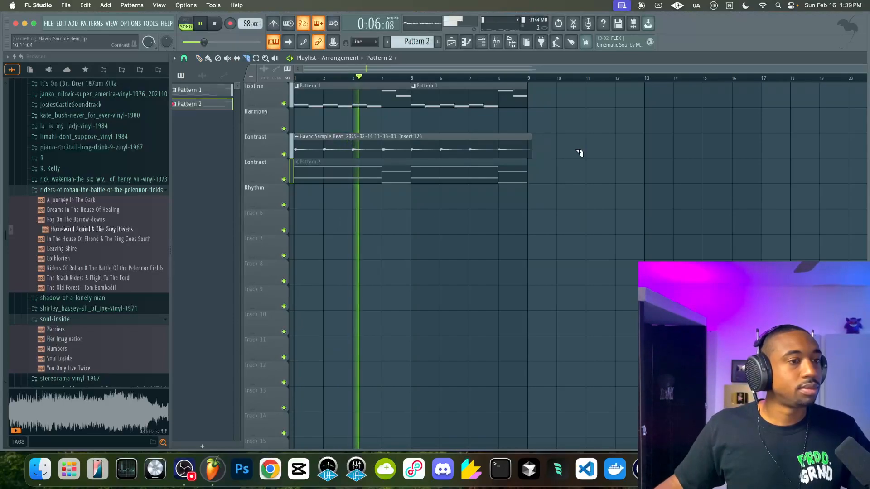
pyautogui.moveTo(540, 119); pyautogui.dragTo(527, 154)
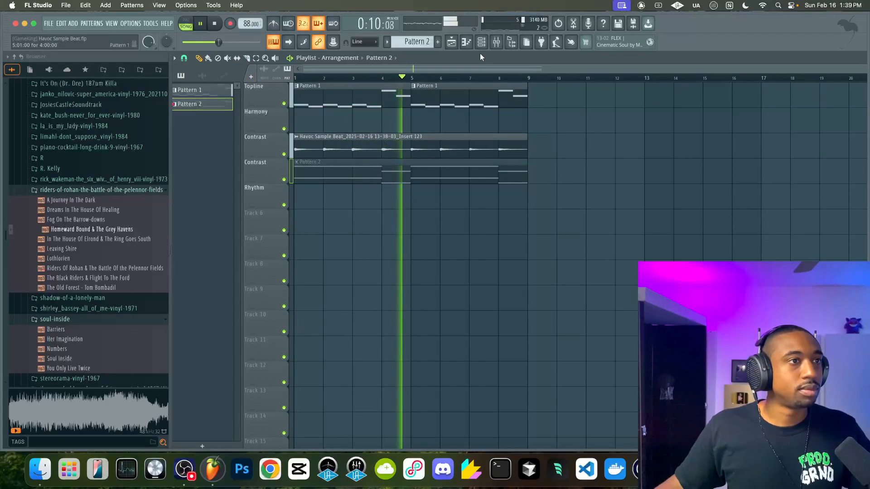
pyautogui.press('space')
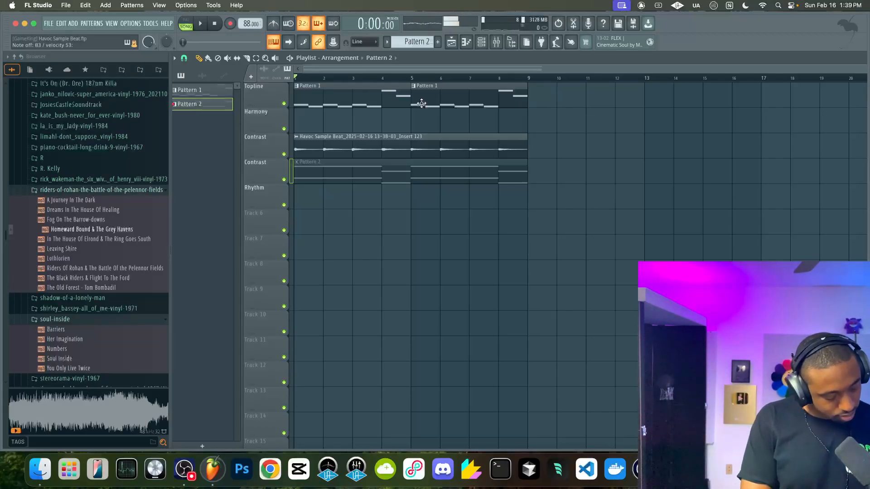
# Delete the audio clip from the first Contrast track and record Insert 123's audio again over the eight bars
pyautogui.rightClick(414, 142)
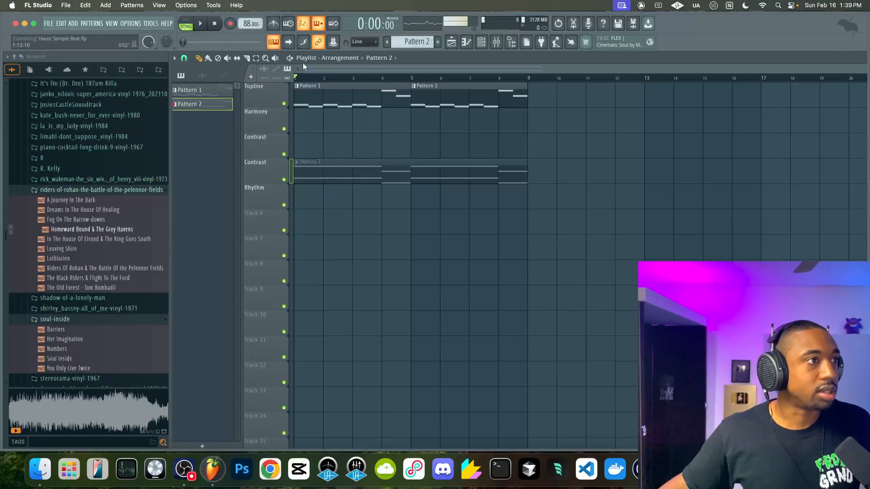
pyautogui.click(230, 23)
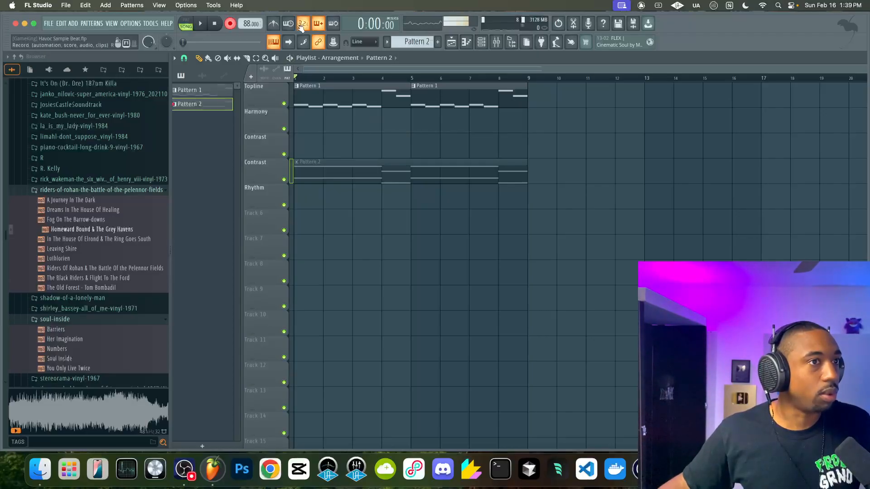
pyautogui.click(503, 42)
pyautogui.press('F9')
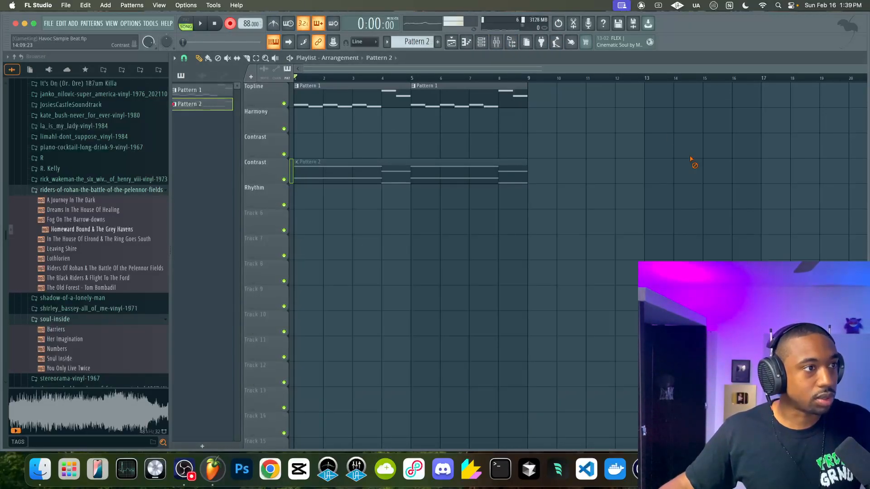
pyautogui.click(496, 42)
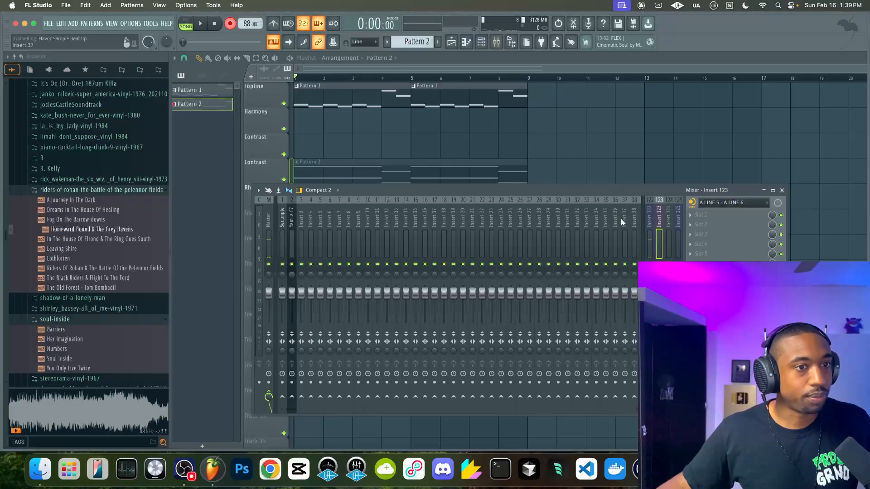
pyautogui.press('F9')
pyautogui.press('space')
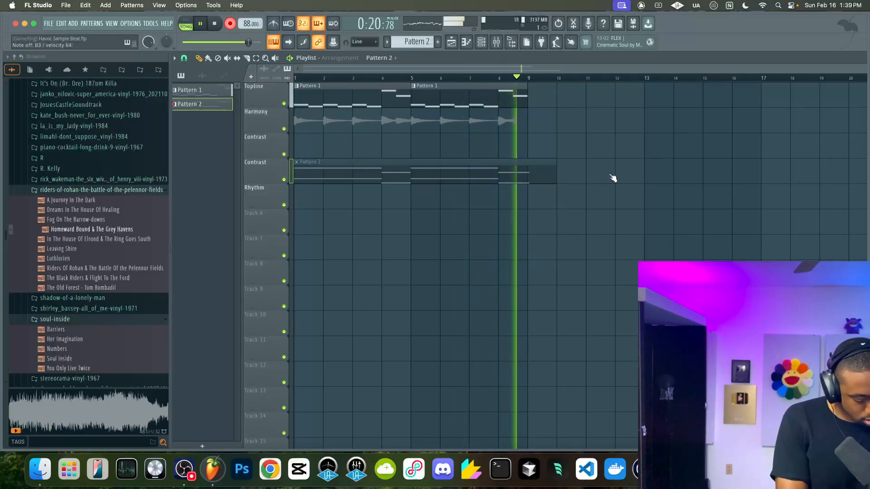
pyautogui.press('space')
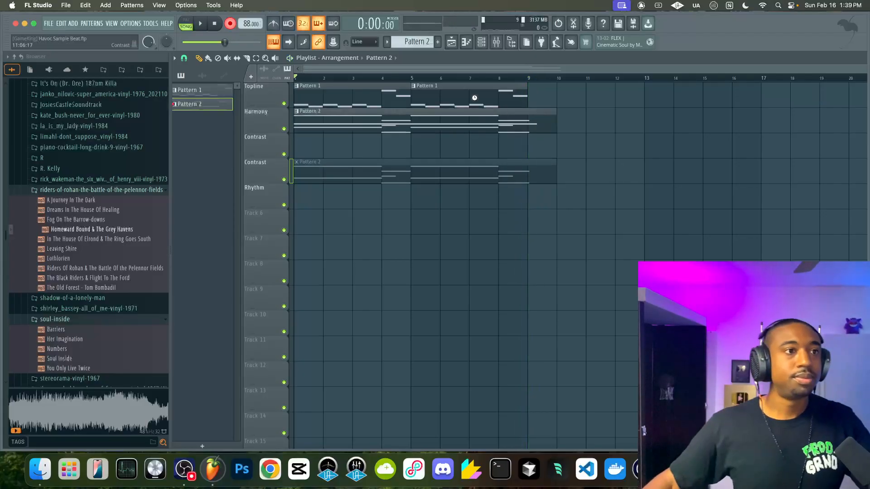
# Play back the new take and delete the extra unmuted Pattern 2 clip from the first Contrast track
pyautogui.press('space')
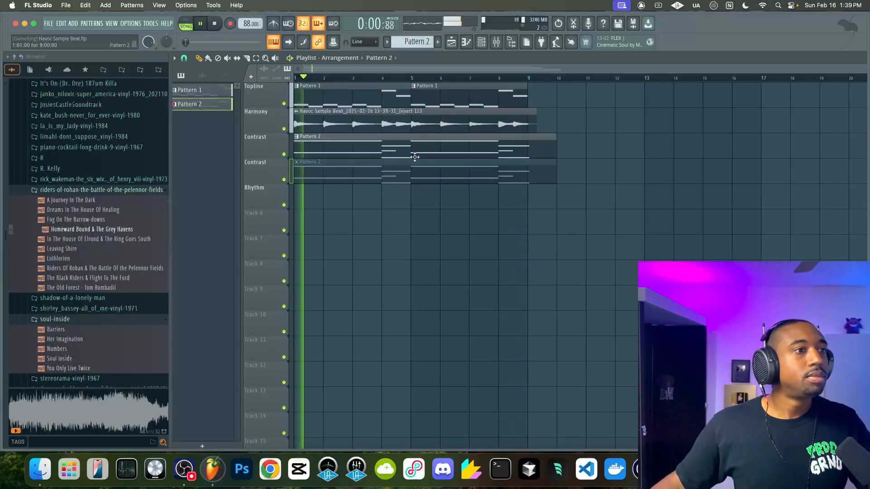
pyautogui.rightClick(388, 154)
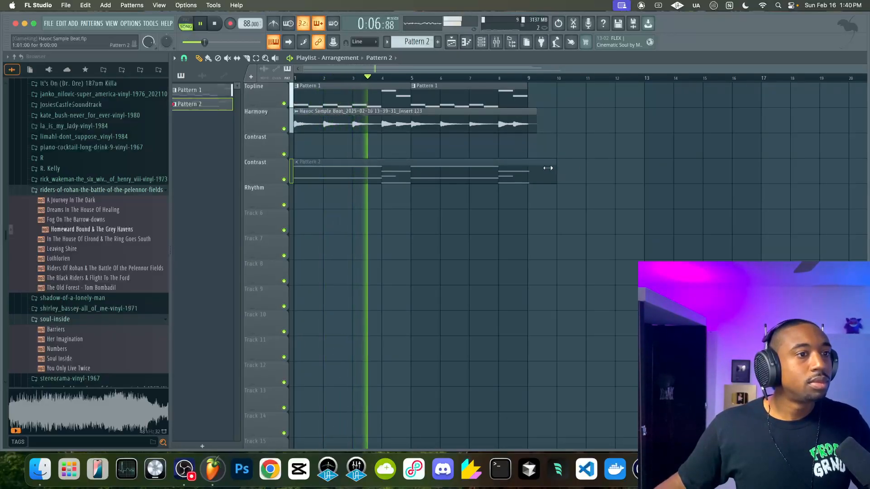
pyautogui.doubleClick(502, 170)
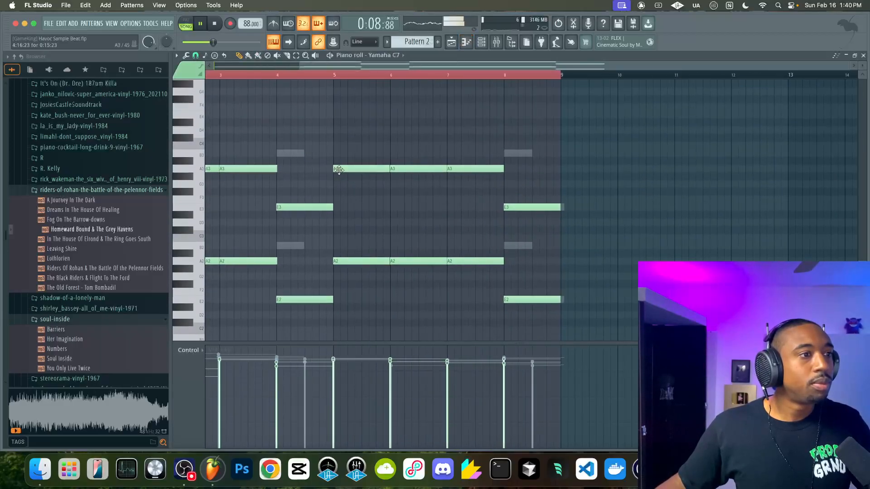
pyautogui.click(187, 54)
pyautogui.moveTo(227, 143)
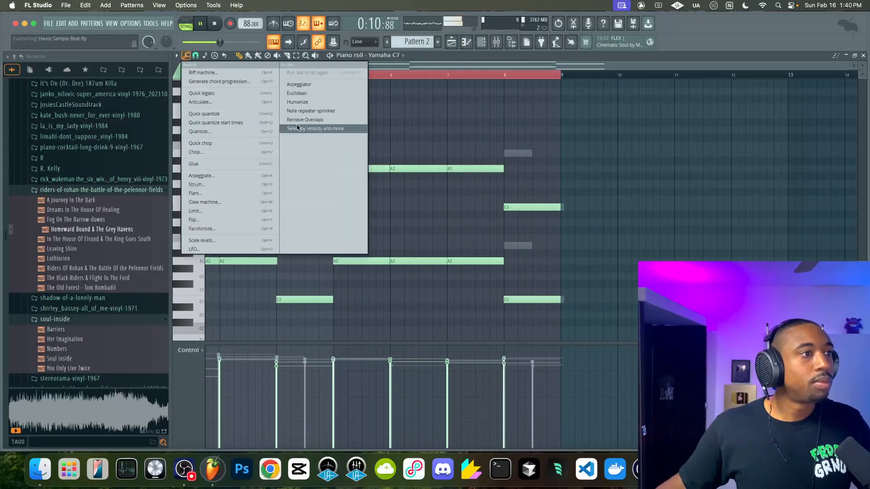
pyautogui.click(313, 128)
pyautogui.click(529, 269)
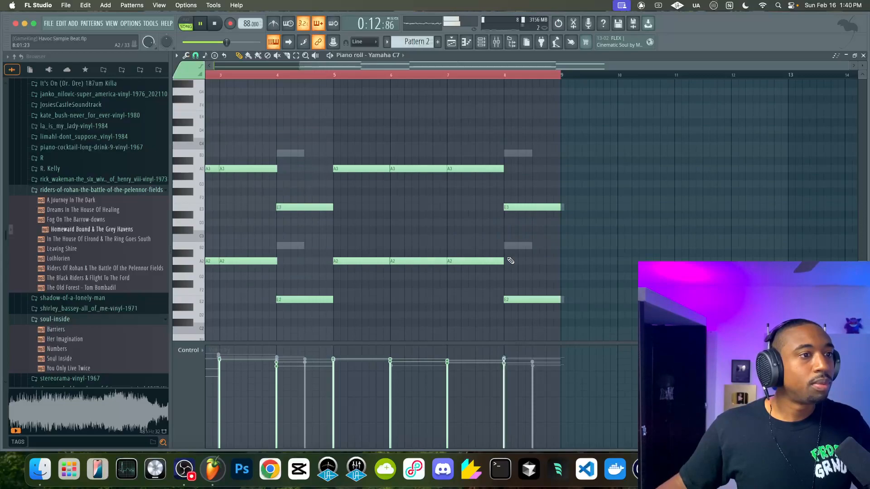
pyautogui.hscroll(-4, 510, 261)
pyautogui.rightClick(337, 261)
pyautogui.press('super+z')
pyautogui.rightClick(394, 299)
pyautogui.press('super+z')
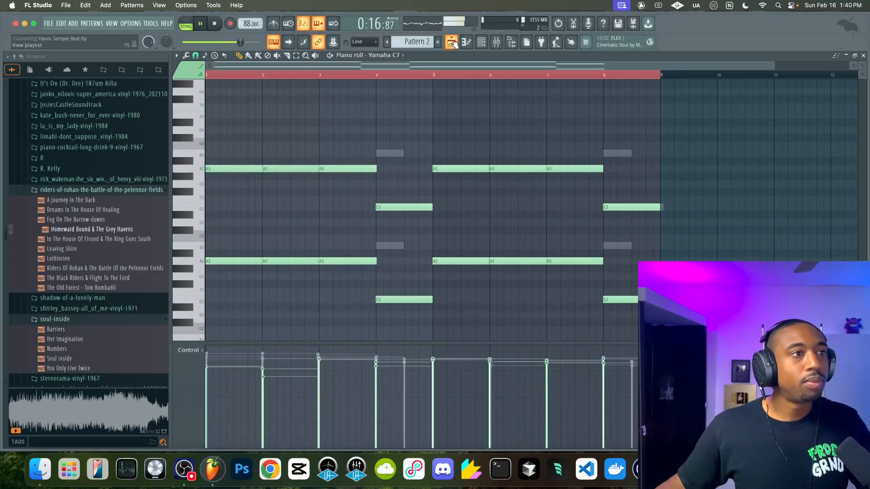
pyautogui.click(453, 43)
# Route the Sampler channel to mixer track 4
pyautogui.press('F6')
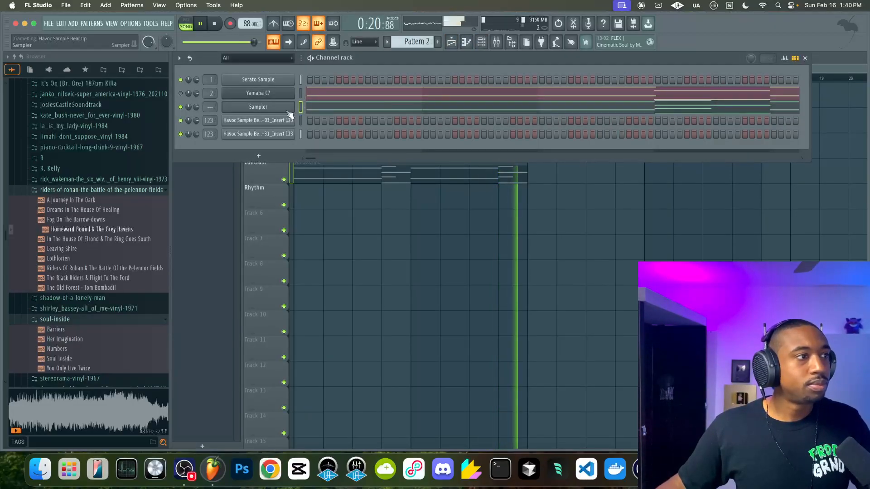
pyautogui.press('super+l')
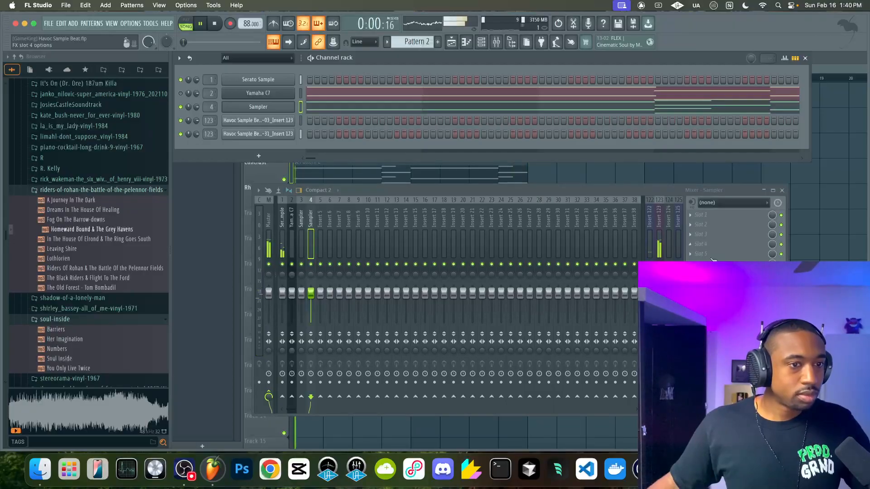
pyautogui.click(655, 261)
pyautogui.rightClick(828, 257)
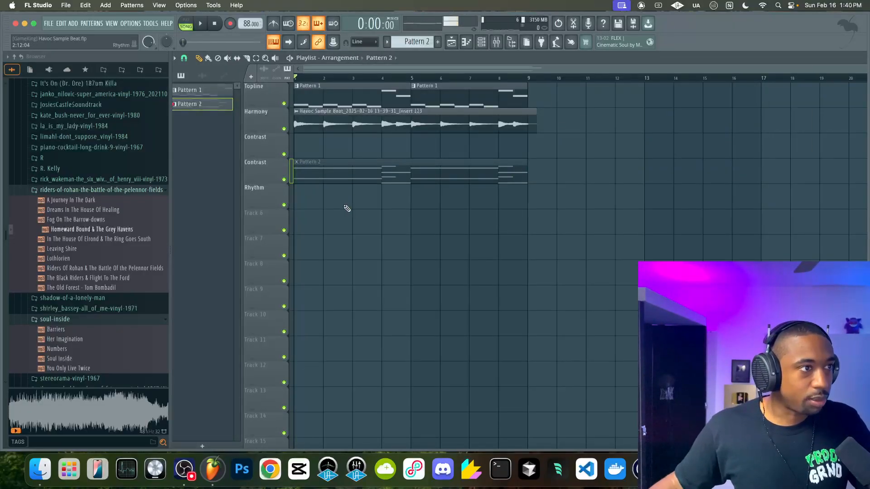
# Route the newly recorded audio clip on Harmony to mixer track 5 and name that mixer track Piano
pyautogui.doubleClick(337, 114)
pyautogui.press('super+l')
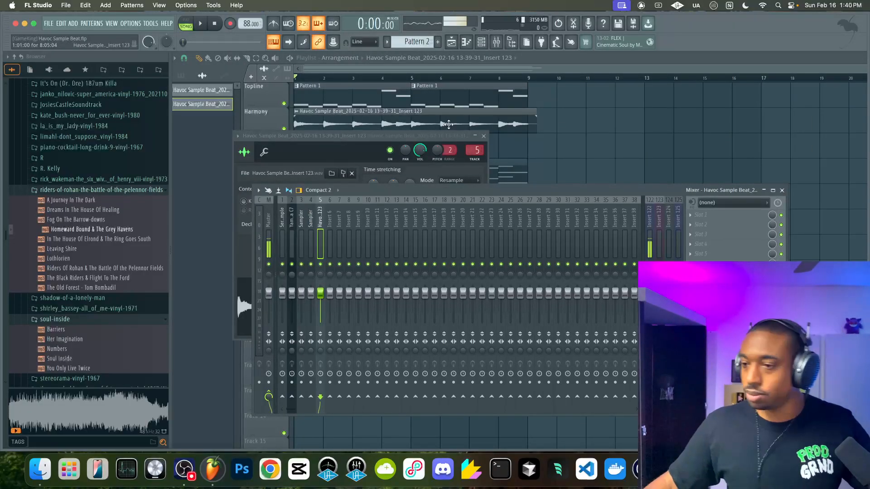
pyautogui.rightClick(333, 222)
pyautogui.click(322, 231)
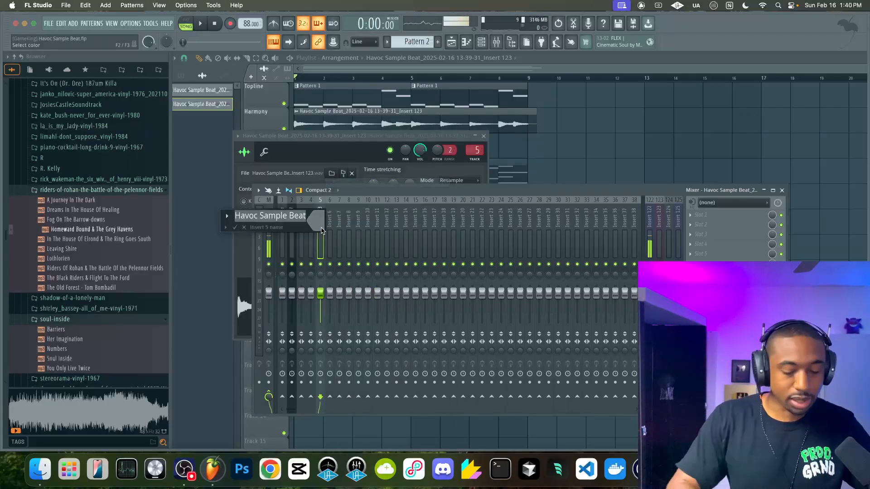
pyautogui.write('Piano')
pyautogui.press('Return')
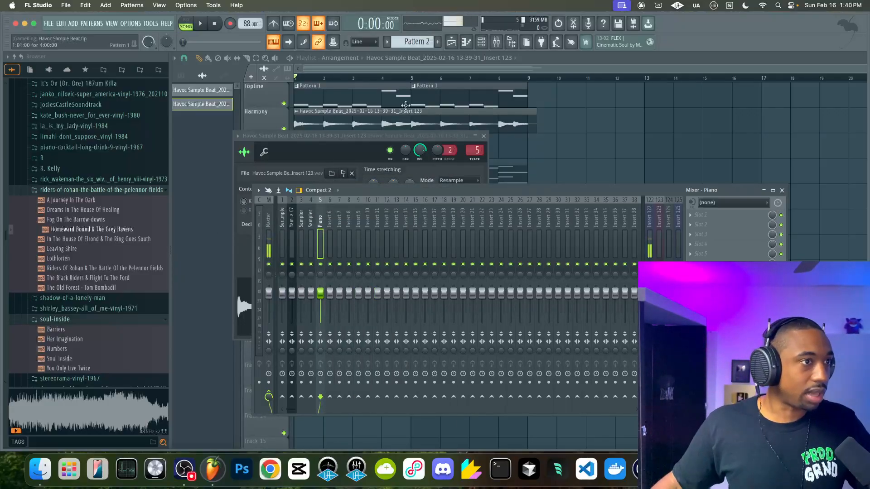
# Rename the recorded audio clip on the Harmony track as Piano and slice off its tail at bar 9
pyautogui.click(298, 112)
pyautogui.click(313, 151)
pyautogui.write('Piano')
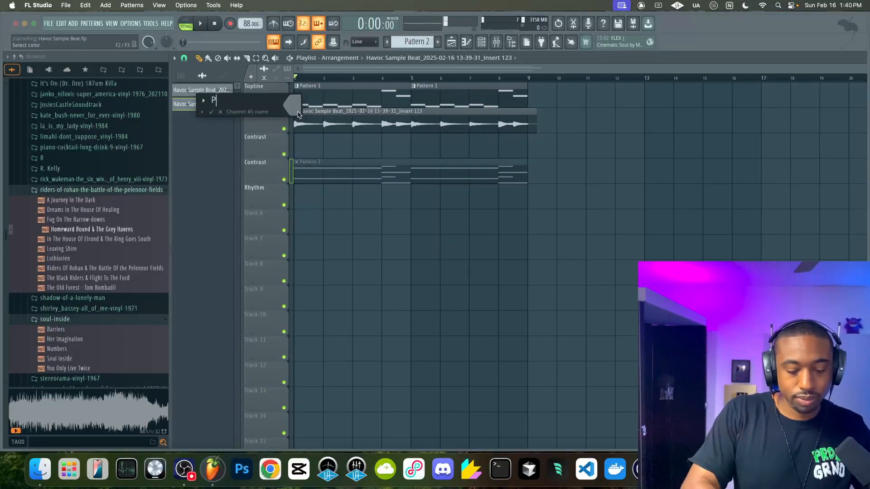
pyautogui.press('Return')
pyautogui.press('space')
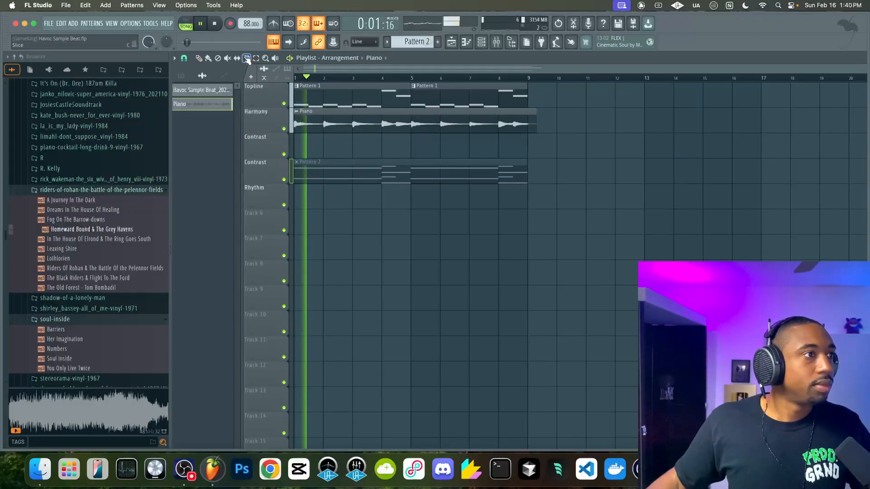
pyautogui.press('space')
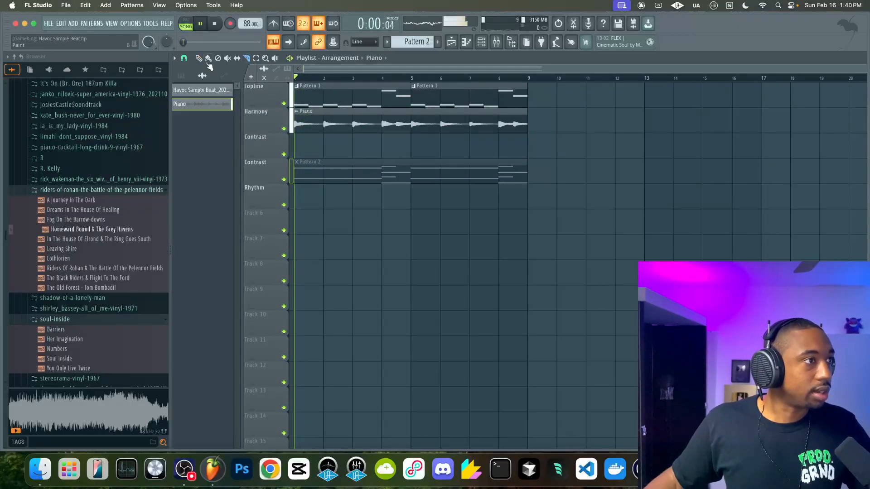
# Move the Piano clip from Harmony to the first Contrast track and lower its gain
pyautogui.moveTo(357, 123); pyautogui.dragTo(357, 148)
pyautogui.moveTo(410, 157); pyautogui.dragTo(410, 156)
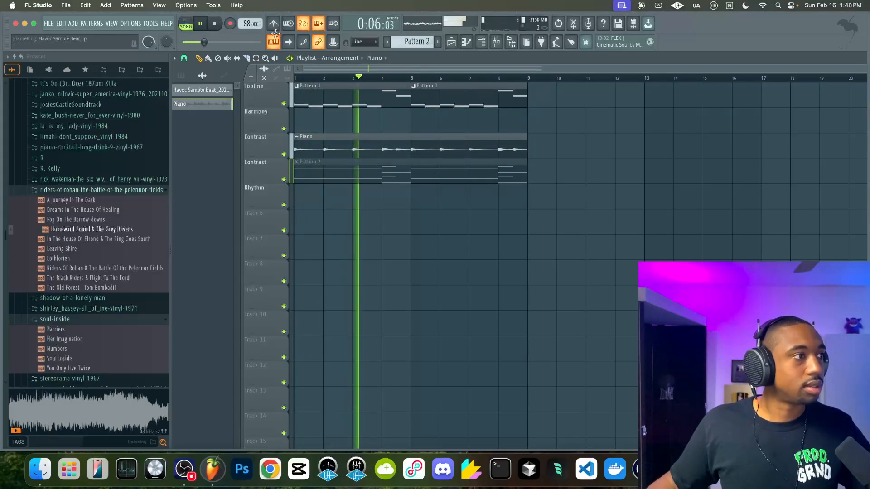
pyautogui.click(502, 44)
pyautogui.click(503, 44)
pyautogui.click(511, 44)
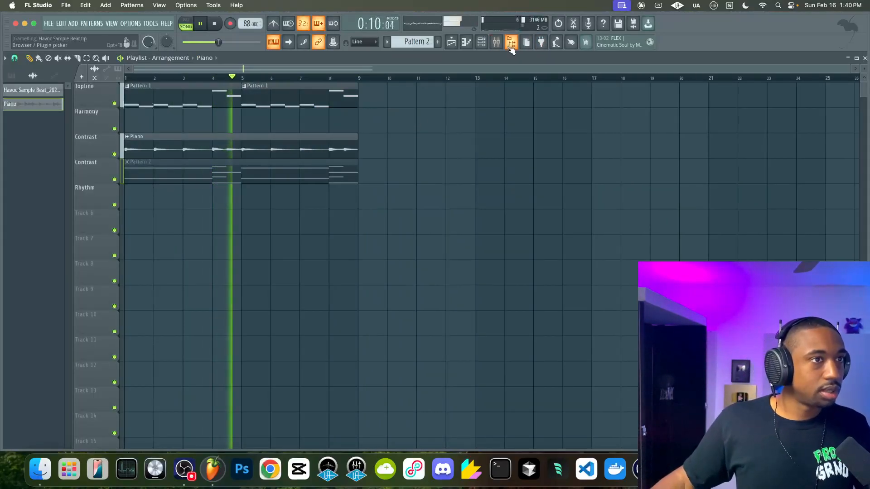
pyautogui.press('space')
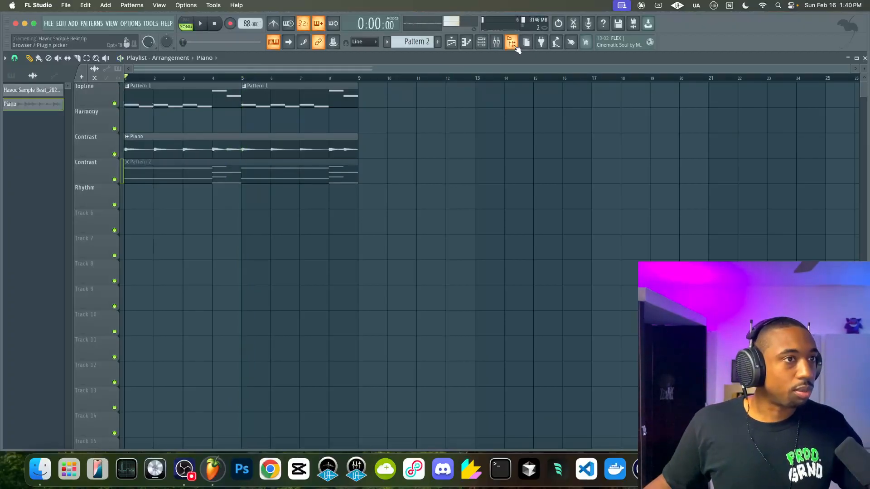
pyautogui.click(511, 44)
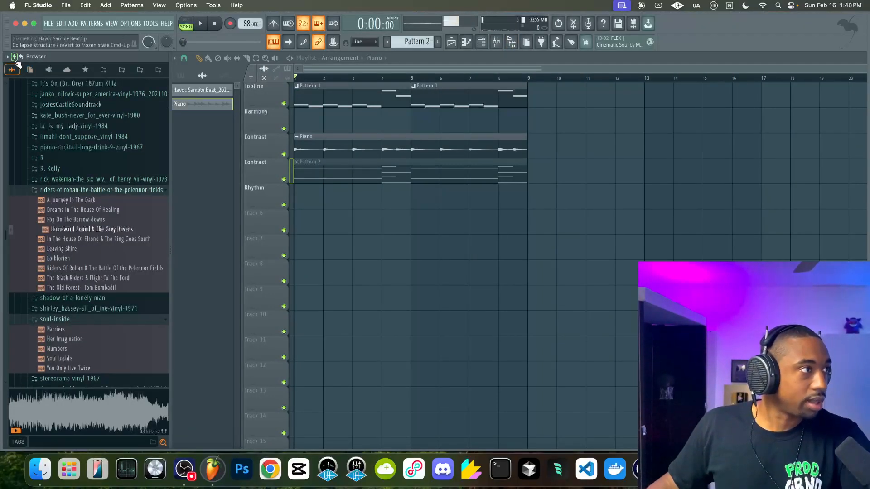
# Find the breaks folder of Tamuz Drum Breaks' REEL DRUMS VOL.2 in the sample library
pyautogui.click(15, 57)
pyautogui.click(41, 205)
pyautogui.scroll(-12, 54, 208)
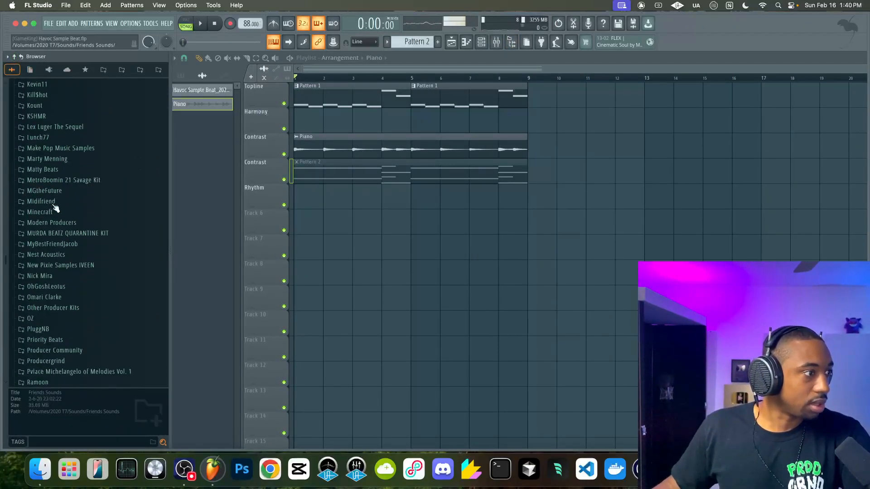
pyautogui.scroll(-10, 55, 209)
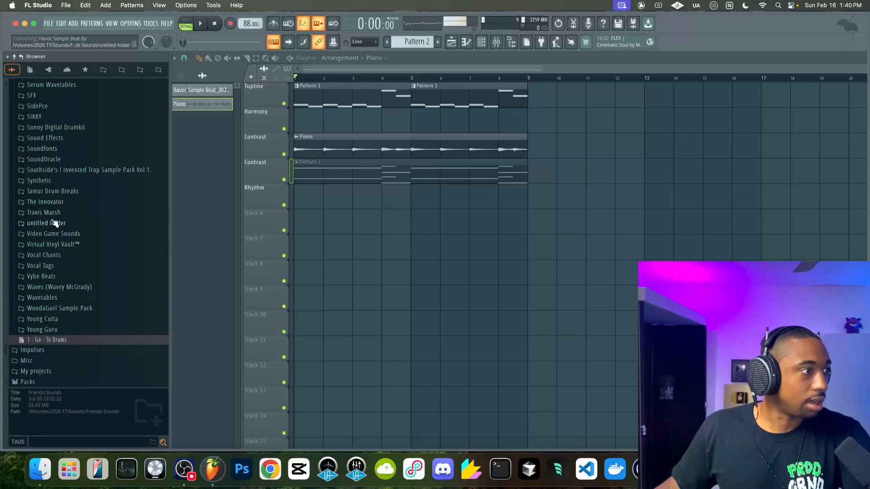
pyautogui.click(65, 191)
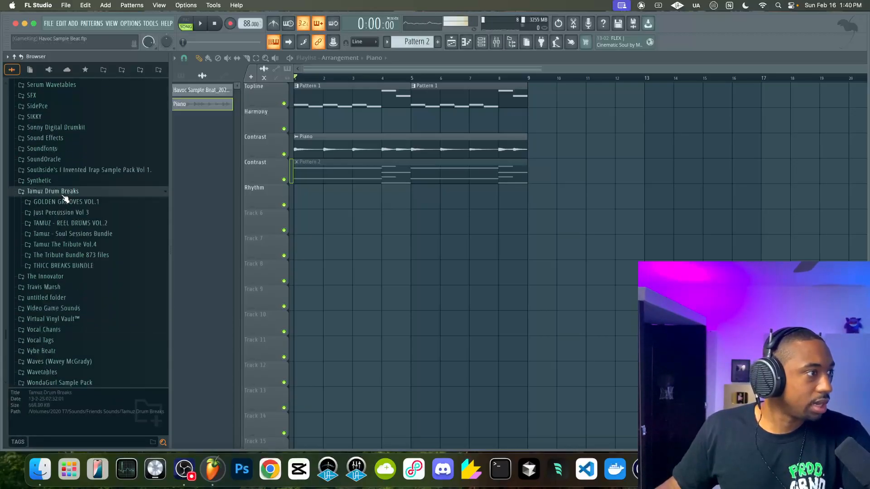
pyautogui.click(82, 224)
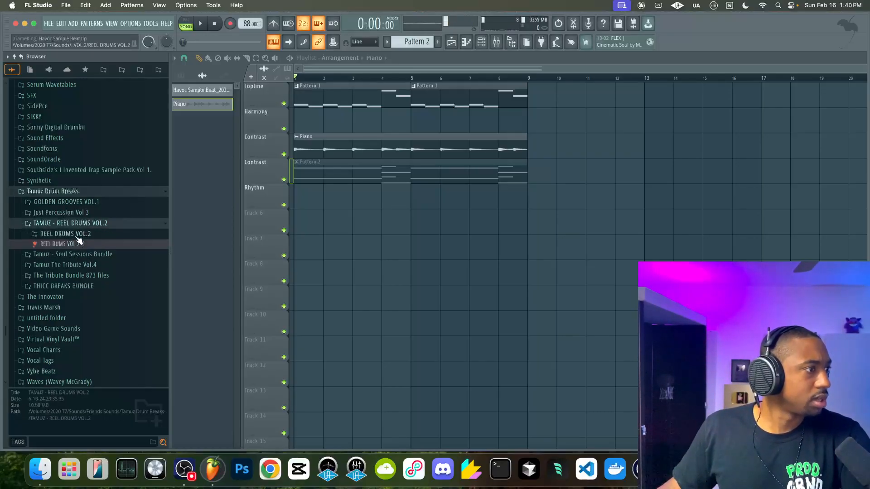
pyautogui.click(77, 234)
pyautogui.click(72, 245)
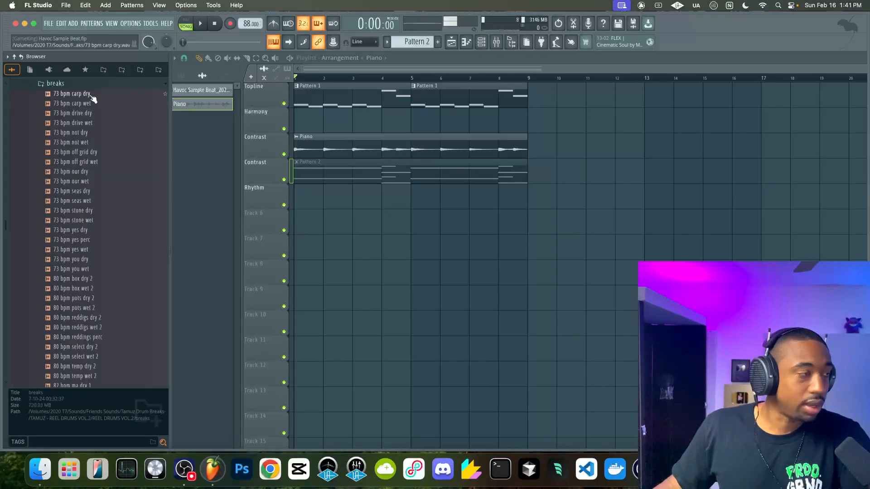
# Audition the 73 bpm carp dry and 73 bpm not dry breaks against the song playback
pyautogui.click(73, 94)
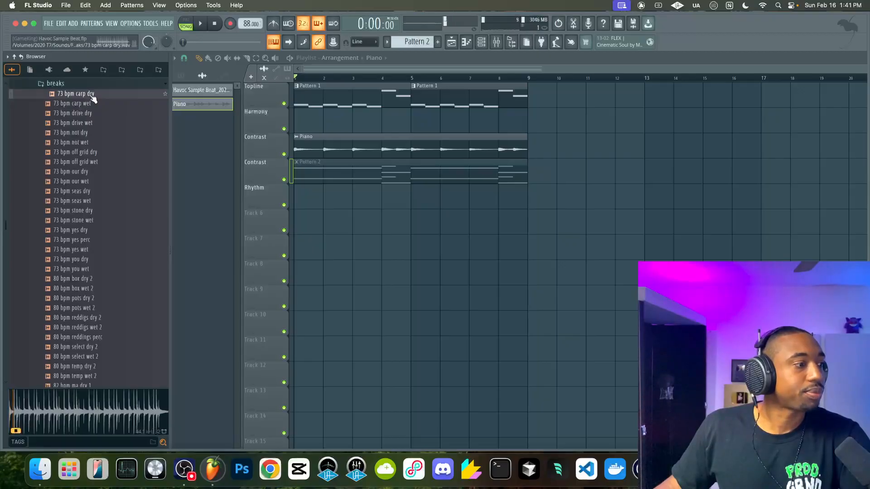
pyautogui.press('space')
pyautogui.click(87, 132)
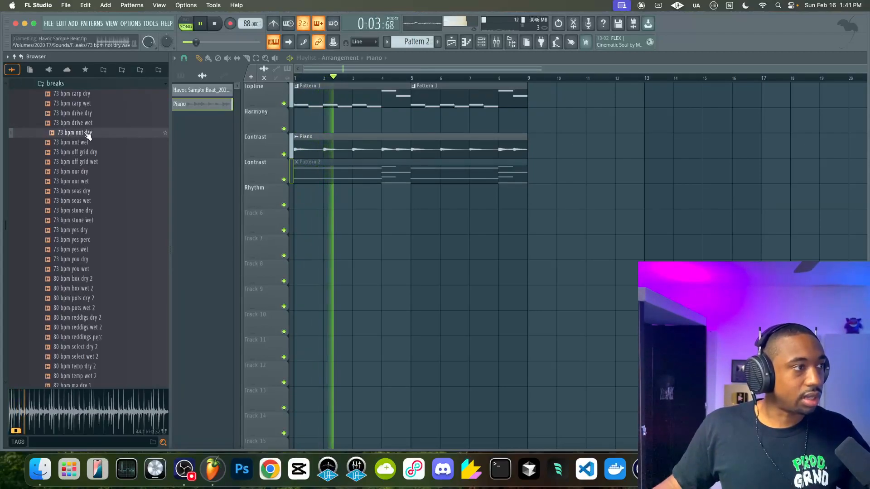
pyautogui.press('space')
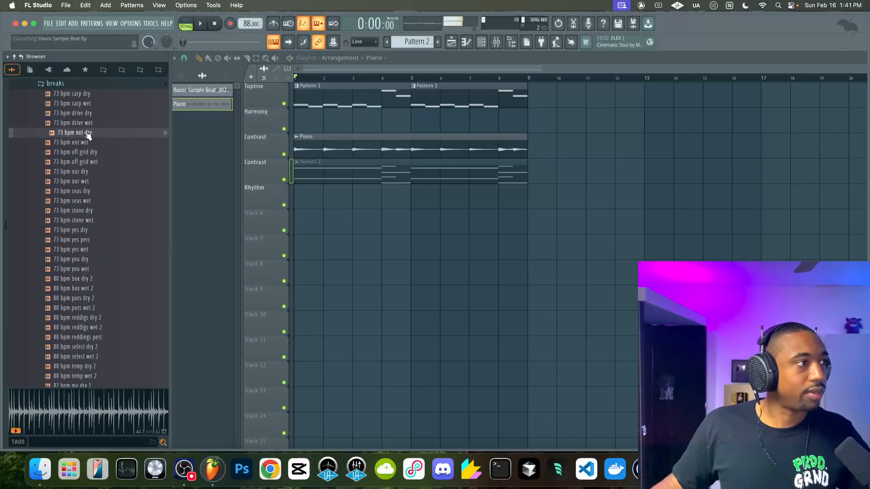
# Load the 73 bpm not dry break into a new Slicex channel and reposition its window
pyautogui.rightClick(85, 133)
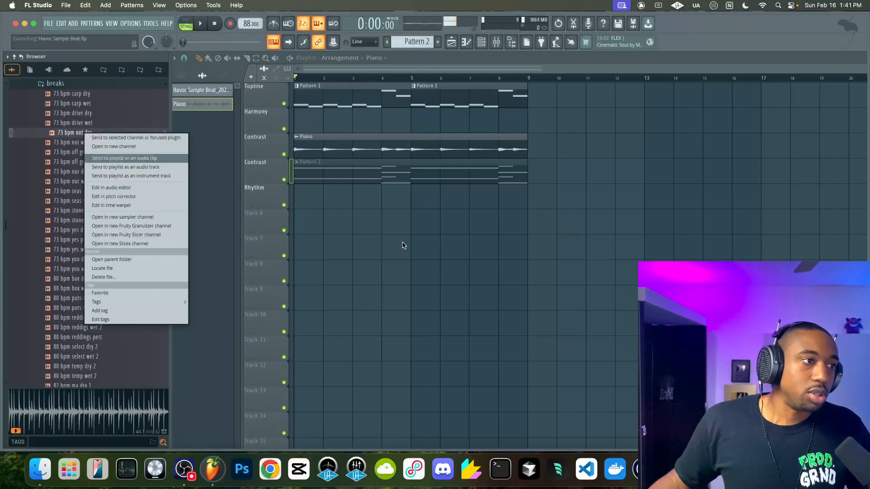
pyautogui.click(124, 244)
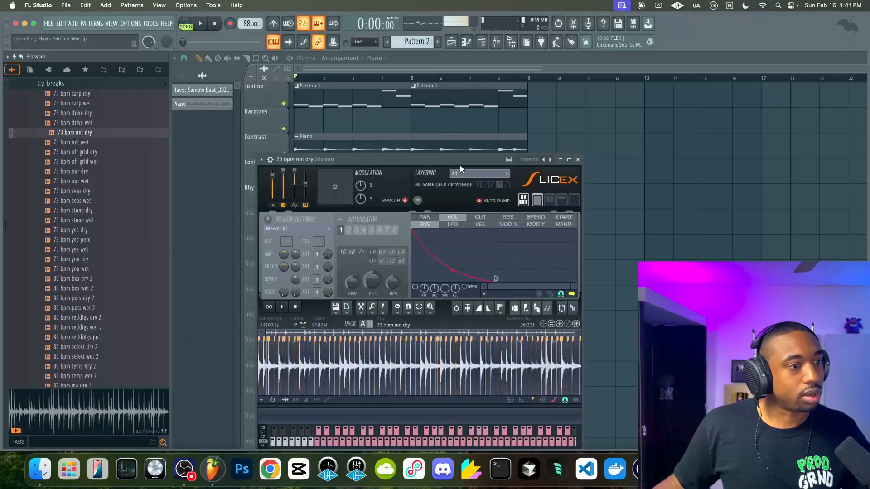
pyautogui.moveTo(447, 160); pyautogui.dragTo(435, 79)
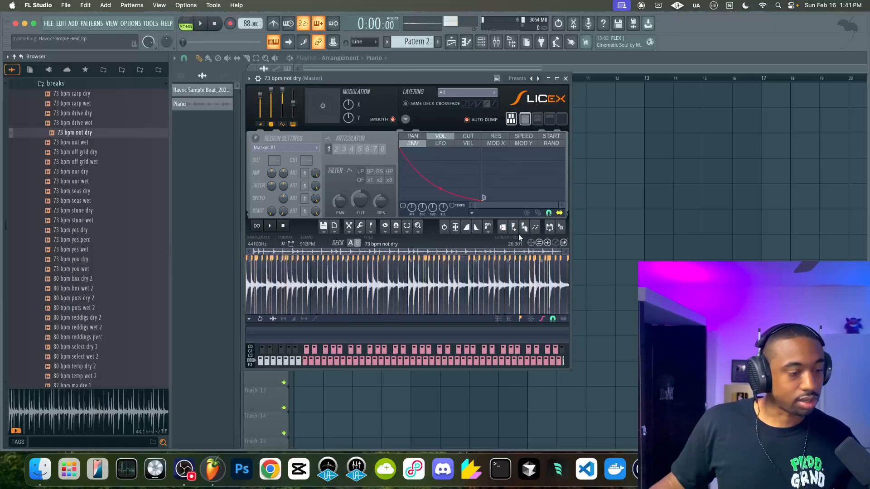
# Route the 73 bpm not dry channel to mixer track 6 and clear its notes from Pattern 2
pyautogui.press('F9')
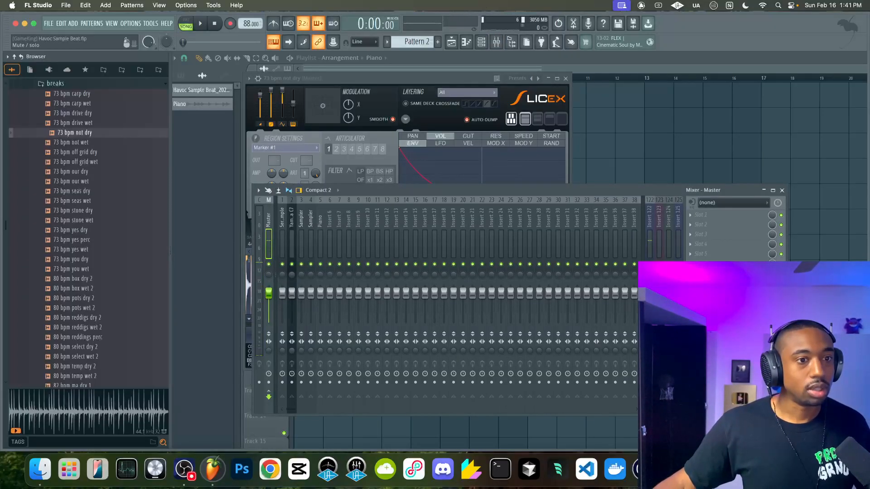
pyautogui.click(566, 80)
pyautogui.click(482, 41)
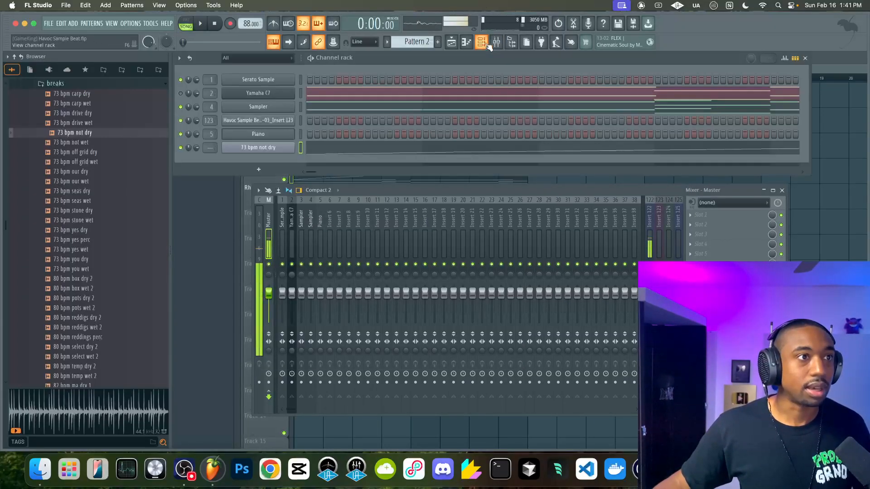
pyautogui.rightClick(273, 41)
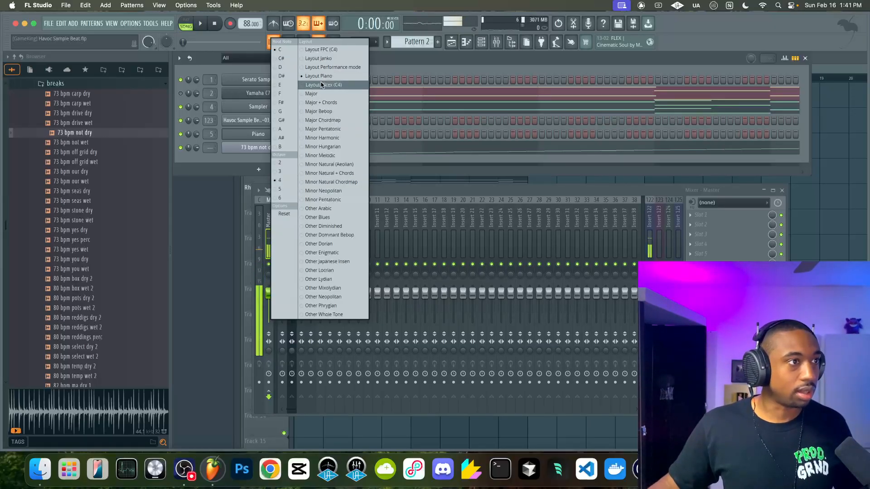
pyautogui.click(390, 163)
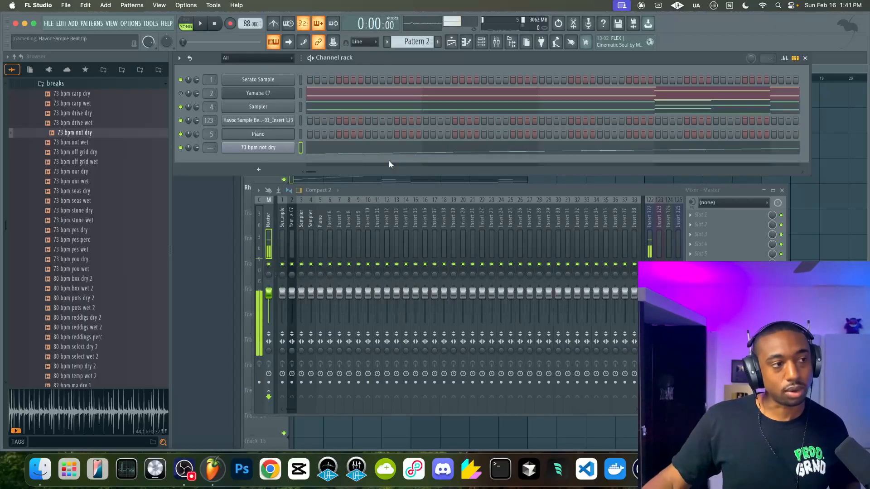
pyautogui.press('super+l')
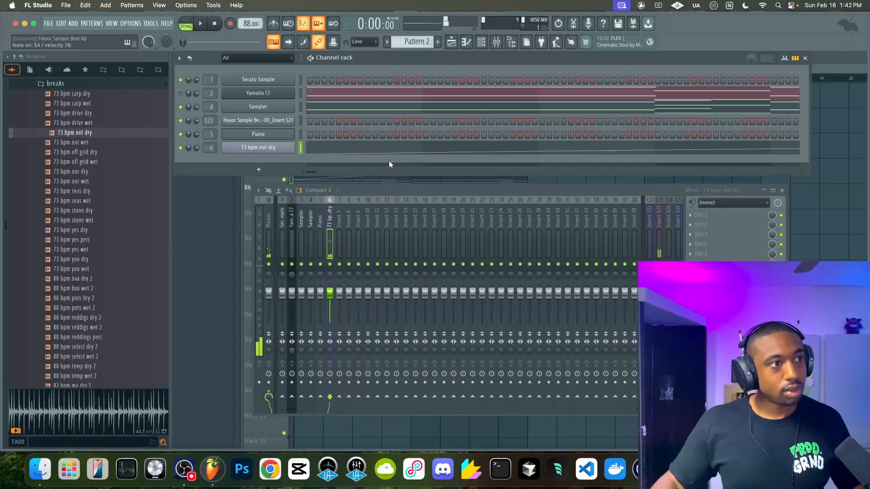
pyautogui.press('super+x')
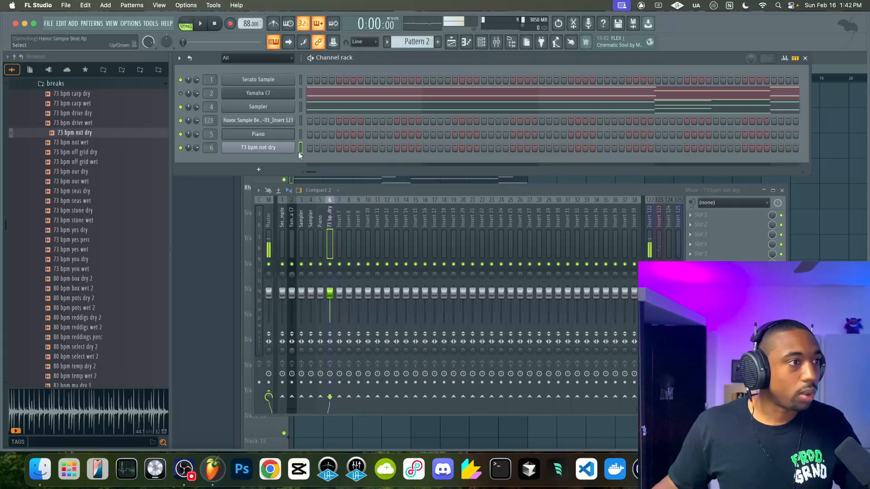
# Create Pattern 3 for the break slices and turn on the metronome
pyautogui.click(437, 42)
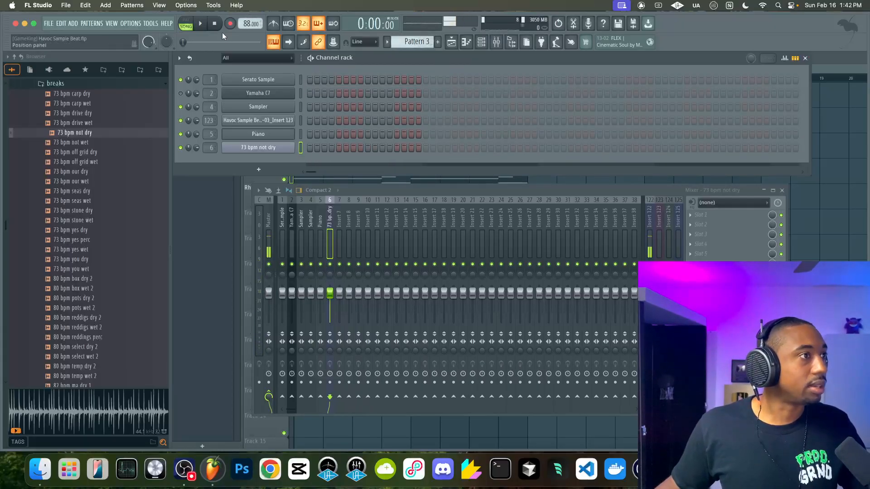
pyautogui.click(587, 180)
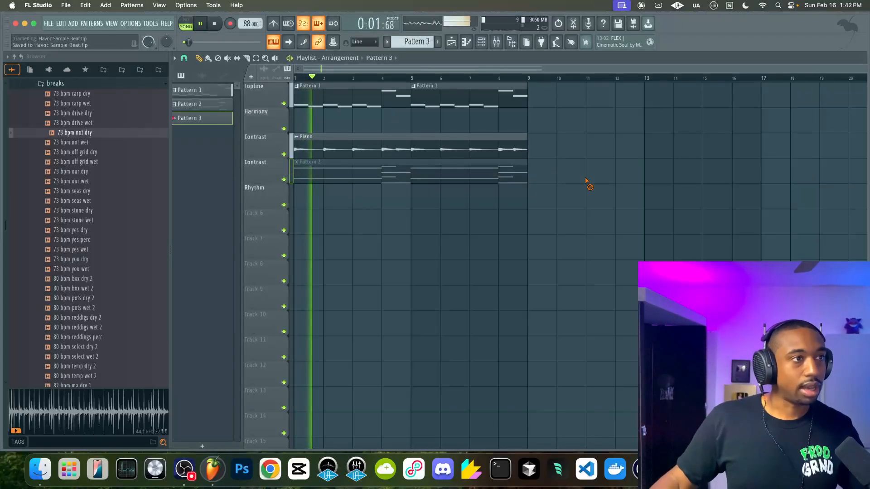
pyautogui.click(274, 23)
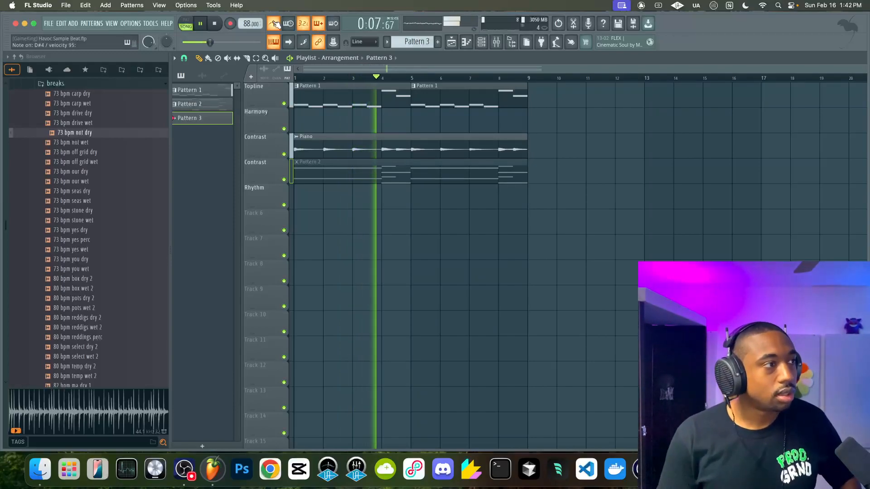
pyautogui.click(216, 25)
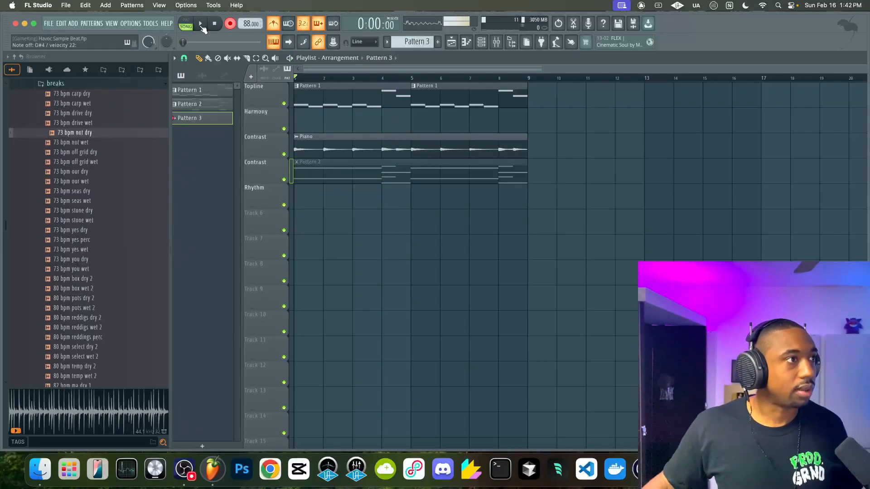
# Record 73 bpm not dry slices into Pattern 3 over the eight-bar loop on Rhythm, disarming audio recording on Insert 123
pyautogui.click(500, 43)
pyautogui.press('F9')
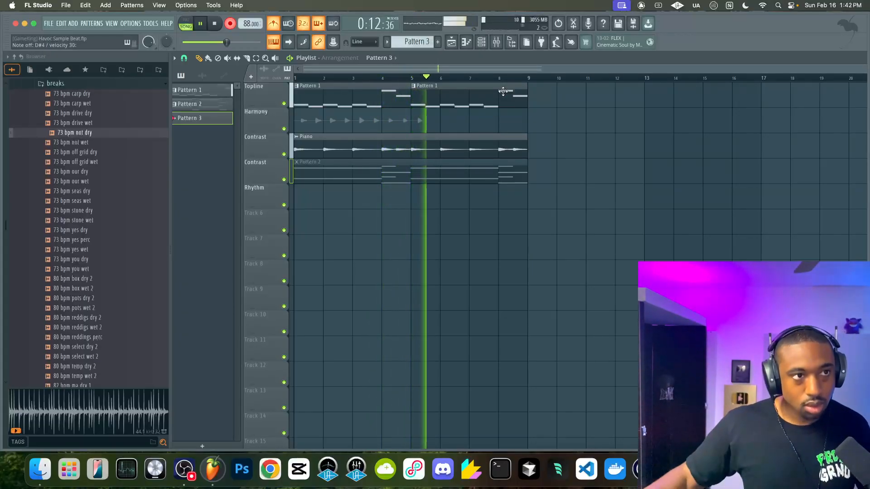
pyautogui.click(500, 43)
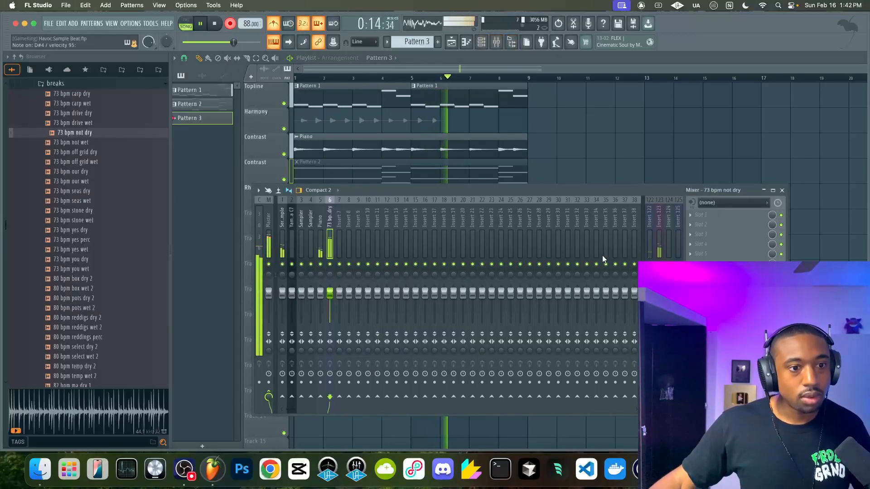
pyautogui.click(659, 382)
pyautogui.rightClick(649, 170)
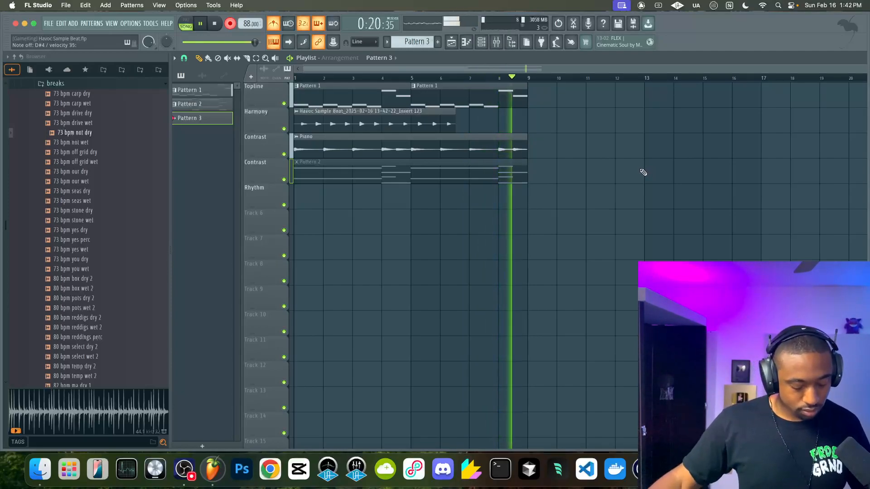
pyautogui.press('space')
pyautogui.click(496, 42)
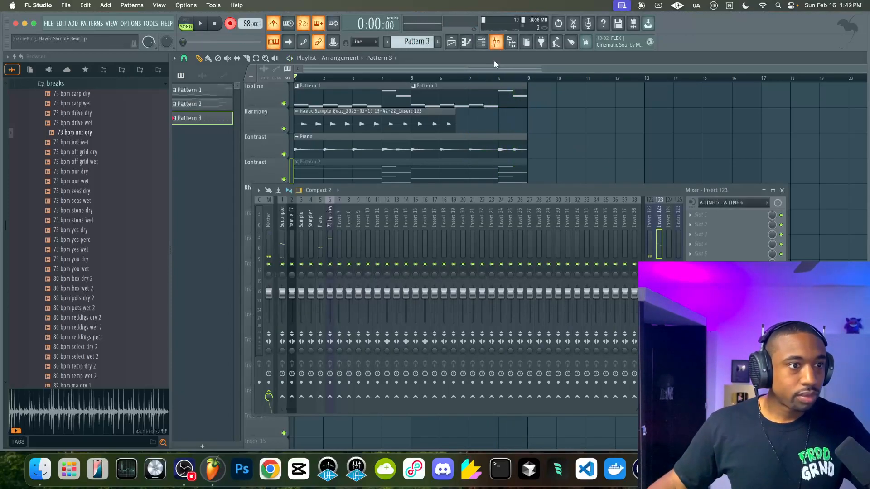
pyautogui.rightClick(594, 140)
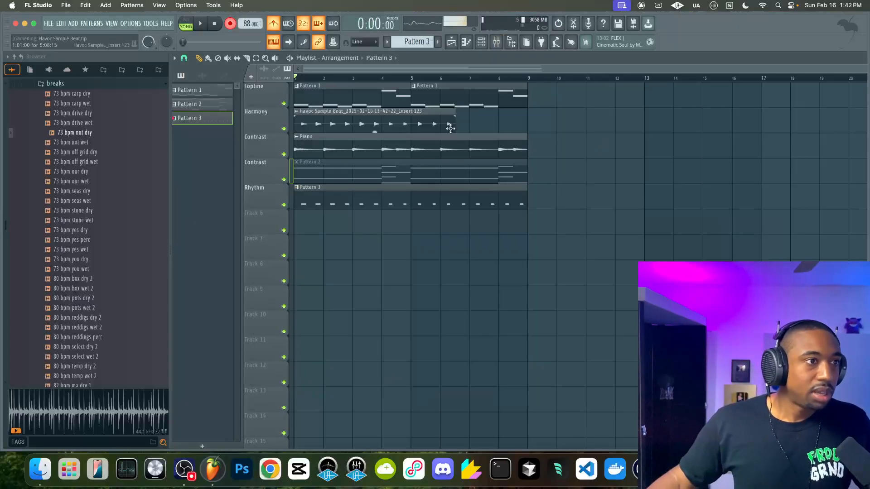
# Remove the unwanted Insert 123 recording from the Harmony track and delete its audio clip from the project
pyautogui.rightClick(430, 118)
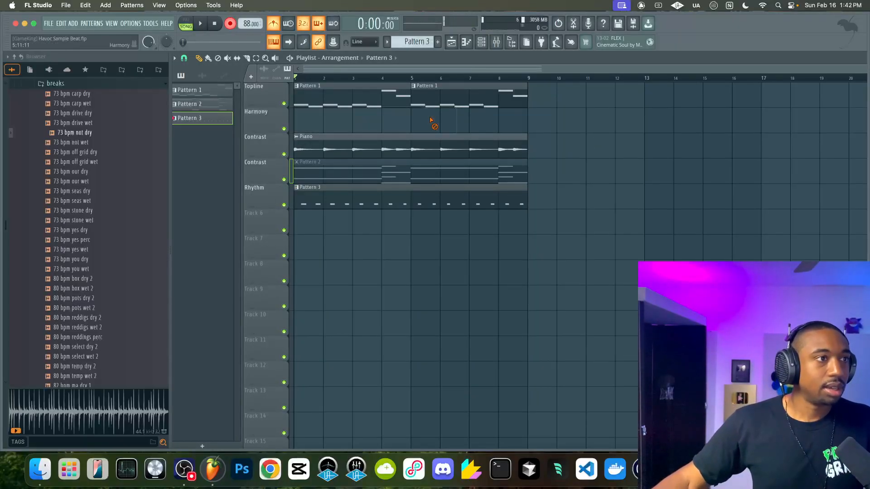
pyautogui.click(206, 113)
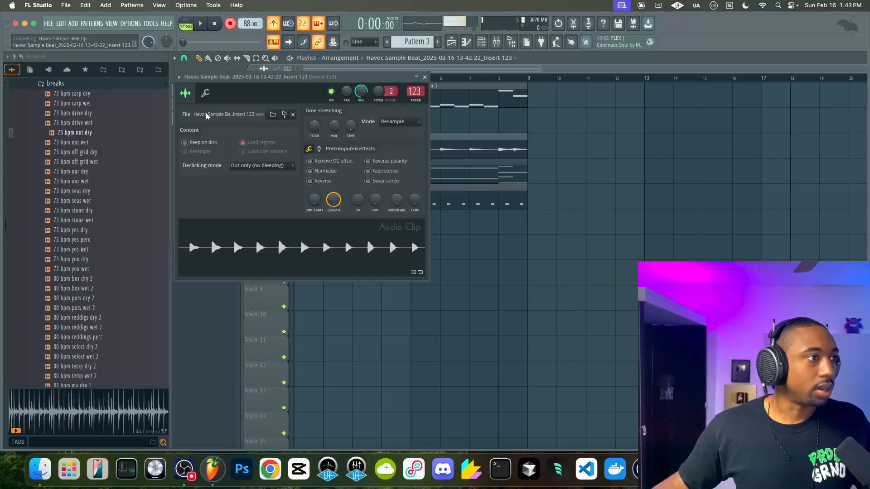
pyautogui.click(424, 77)
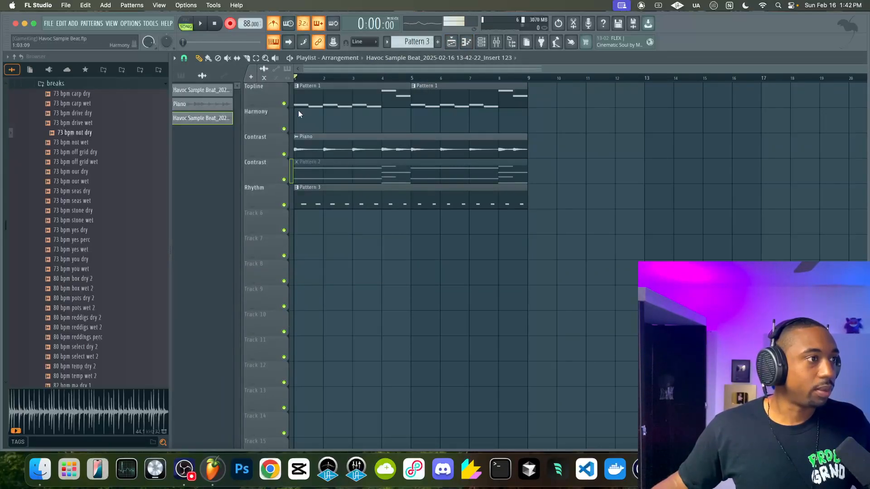
pyautogui.rightClick(223, 119)
pyautogui.click(229, 225)
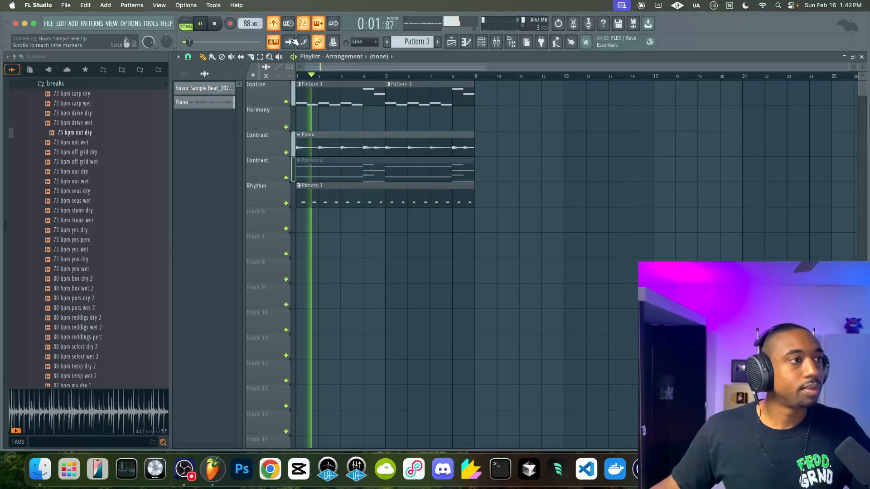
# Turn off the metronome and rehearse further slices of the 73 bpm not dry channel over the song playback
pyautogui.click(275, 27)
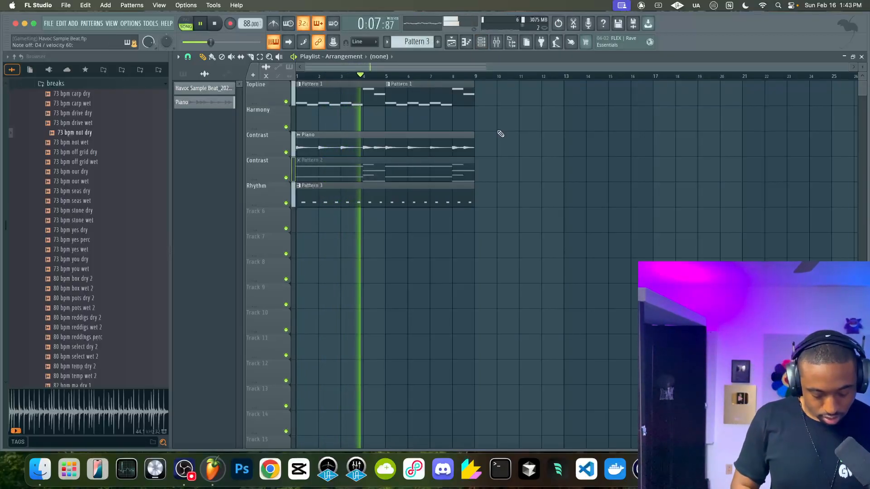
pyautogui.click(482, 42)
pyautogui.click(300, 148)
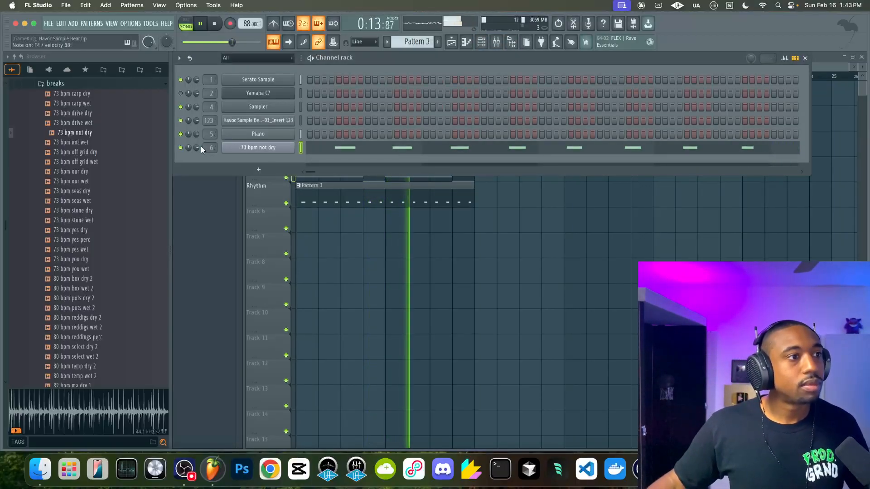
pyautogui.press('space')
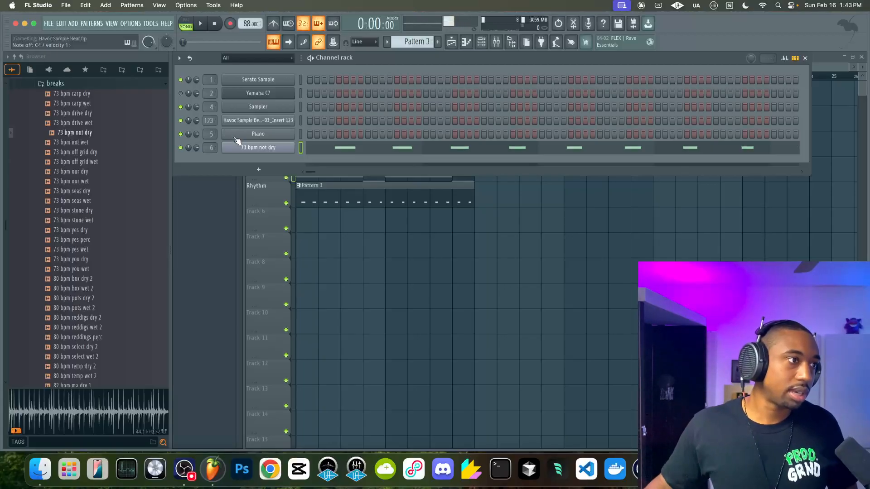
pyautogui.click(237, 147)
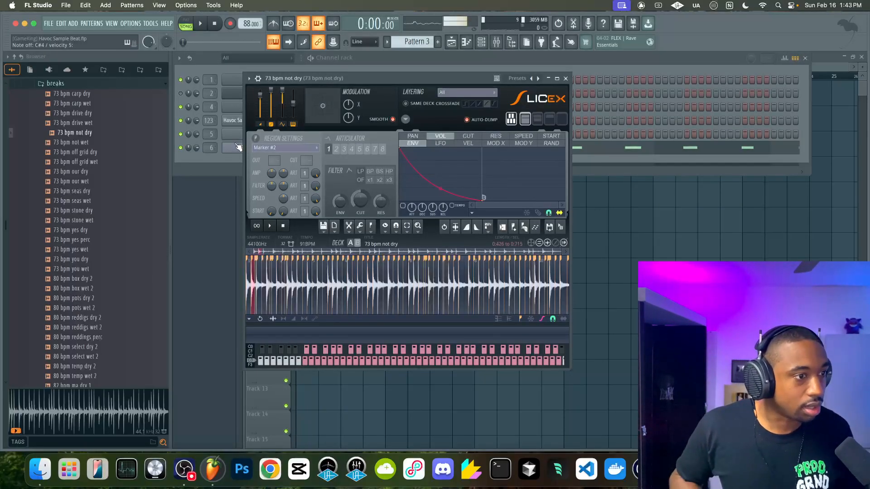
pyautogui.click(565, 77)
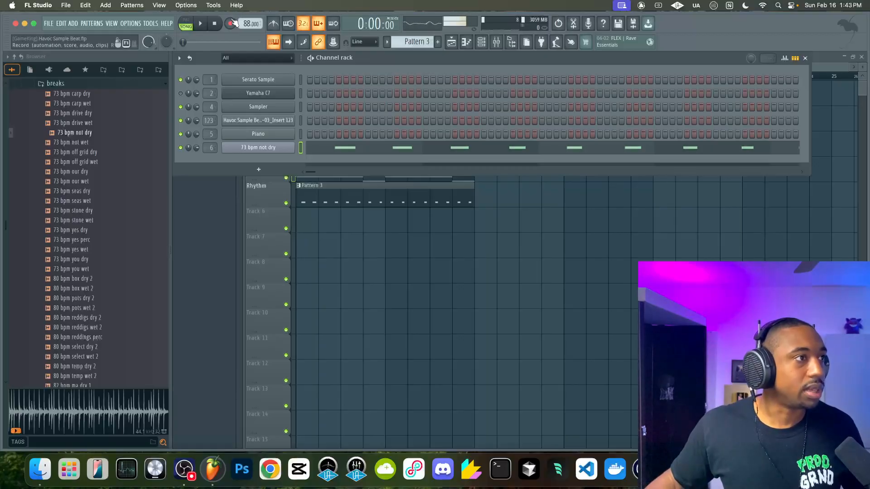
# Record additional 73 bpm not dry slices into Pattern 3 over the eight-bar song loop, alongside the existing Marker #4 hits
pyautogui.moveTo(257, 93); pyautogui.dragTo(393, 319)
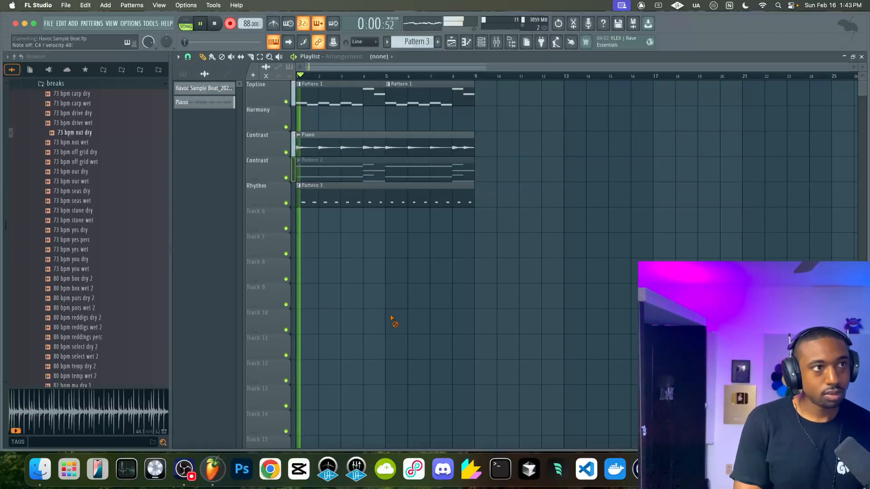
pyautogui.press('space')
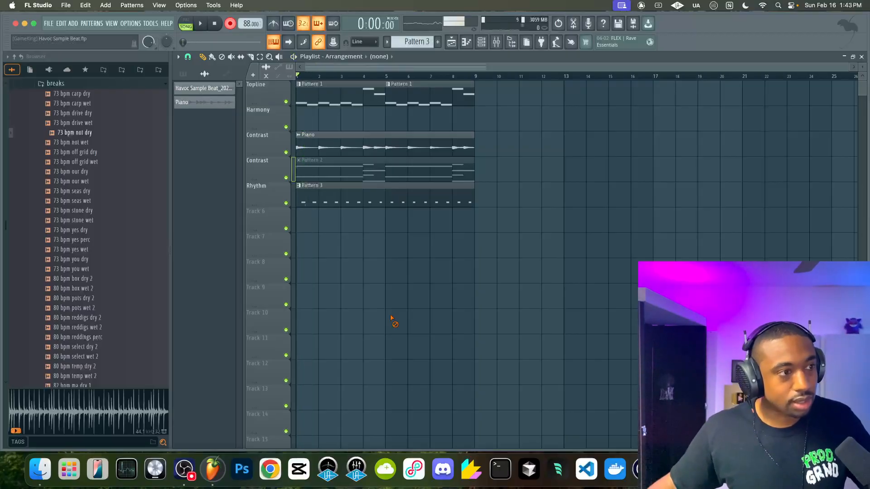
pyautogui.click(438, 41)
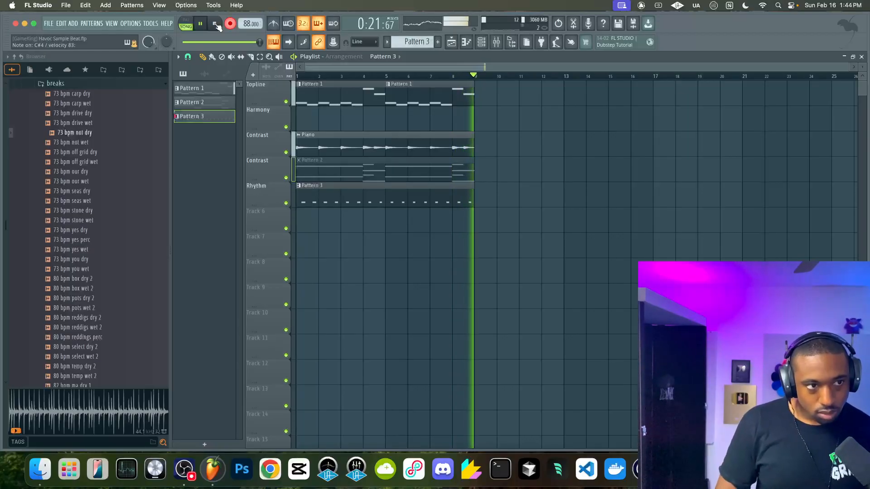
pyautogui.click(216, 24)
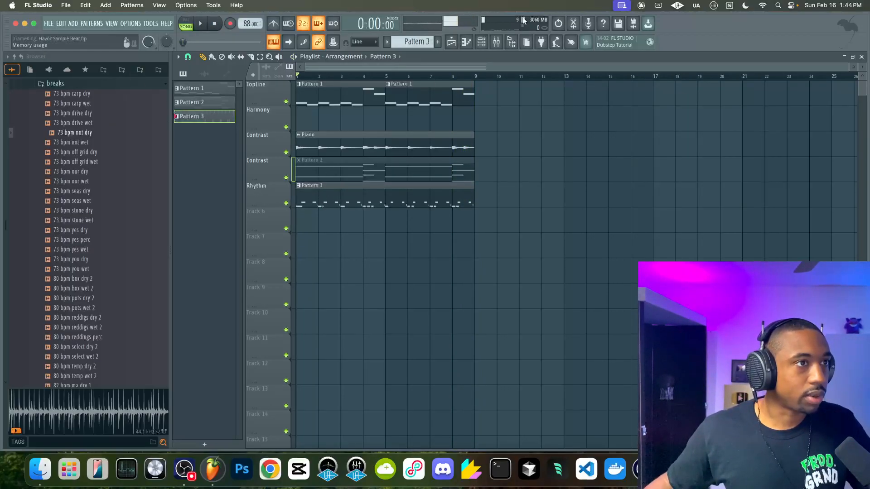
# Replace Pattern 3's Marker #1 and #2 notes in bars 1–4 with a copy of those from bars 5–8, and audition it
pyautogui.click(482, 42)
pyautogui.click(323, 154)
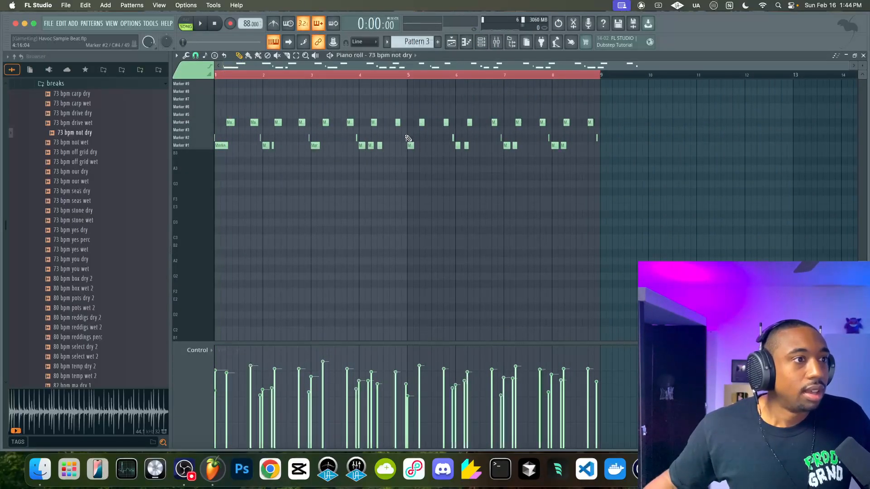
pyautogui.moveTo(393, 148)
pyautogui.mouseDown()
pyautogui.moveTo(199, 147)
pyautogui.moveTo(193, 139)
pyautogui.mouseUp()
pyautogui.press('Delete')
pyautogui.moveTo(392, 163); pyautogui.dragTo(618, 135)
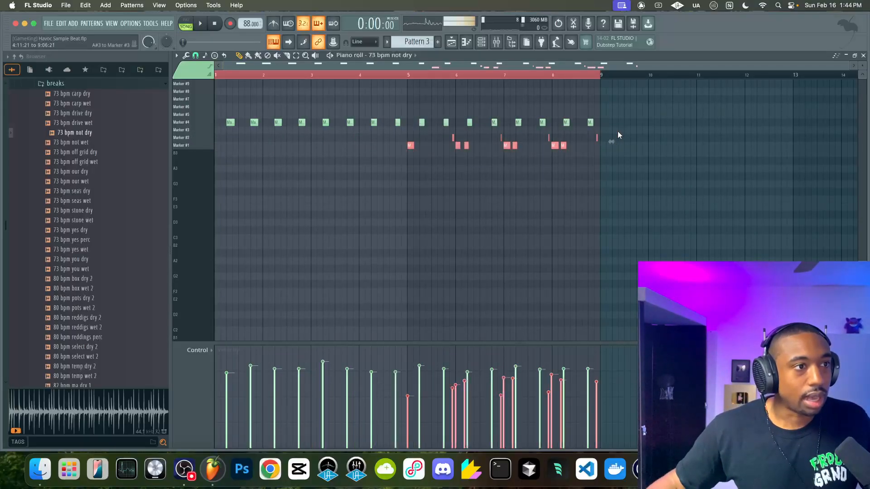
pyautogui.moveTo(411, 147); pyautogui.dragTo(214, 145)
pyautogui.press('space')
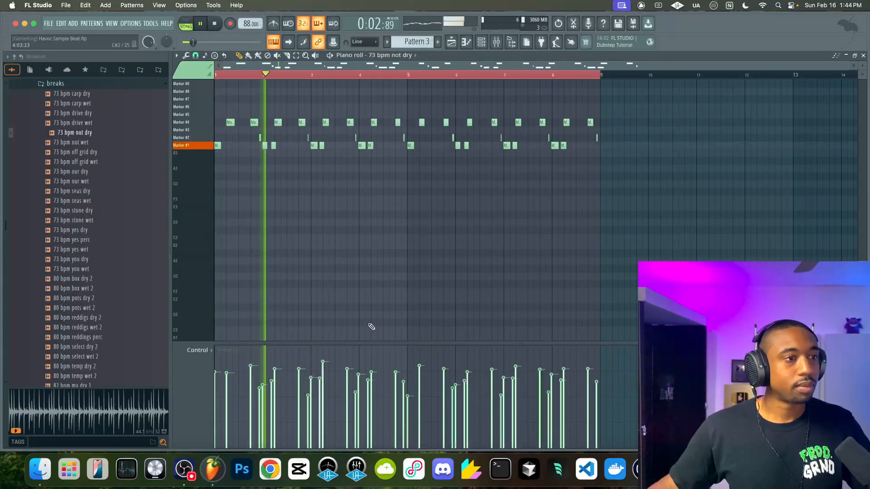
pyautogui.click(466, 42)
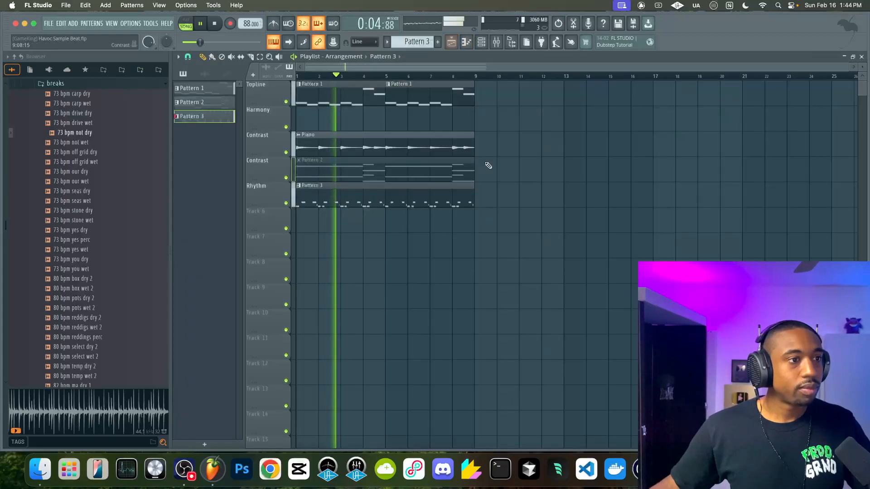
pyautogui.press('space')
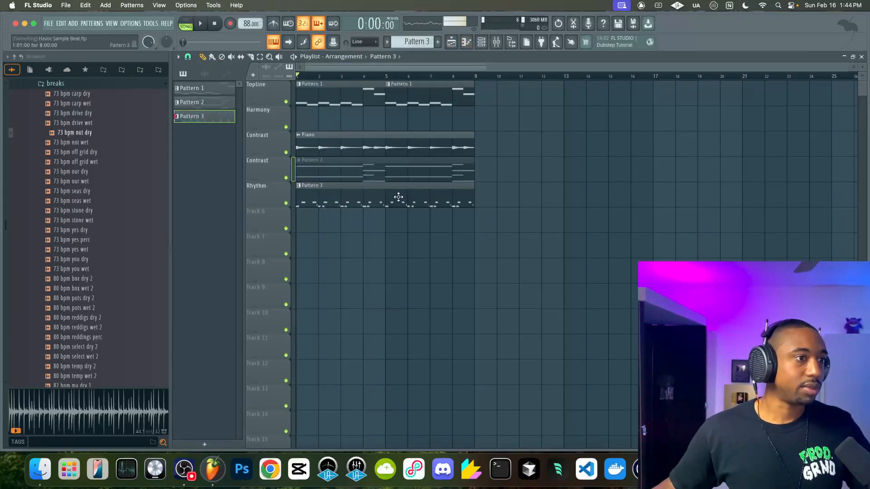
# Quantize the 73 bpm not dry notes in Pattern 3 with the Default quantizer template and play the song
pyautogui.doubleClick(398, 197)
pyautogui.hotkey('alt', 'q')
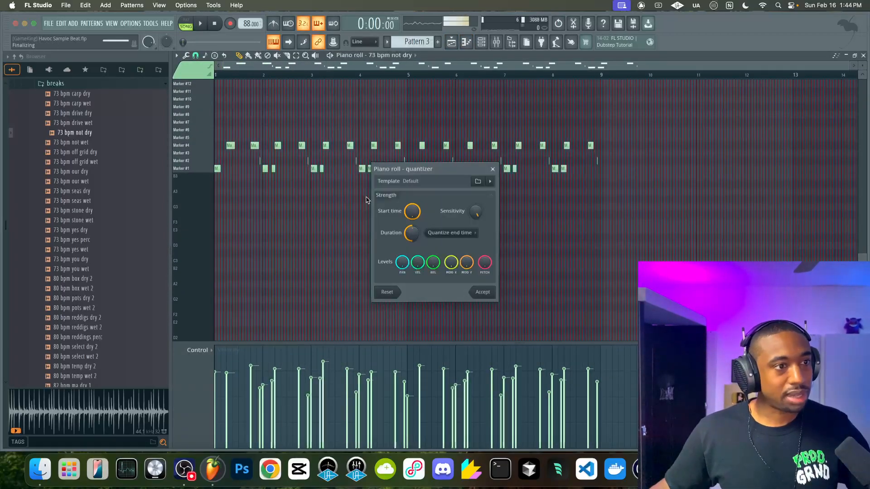
pyautogui.click(482, 293)
pyautogui.press('space')
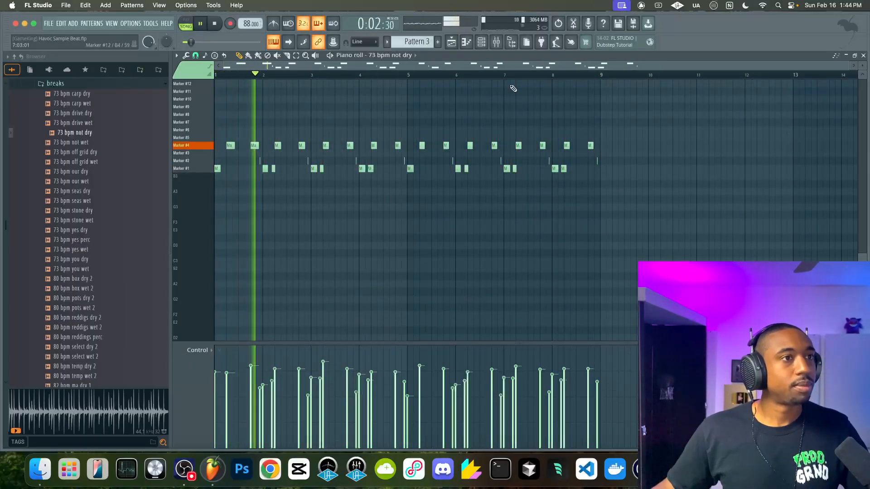
# Raise the velocity of the Marker #1 note at the start of bar 5, then close the piano roll
pyautogui.click(510, 43)
pyautogui.scroll(4, 206, 204)
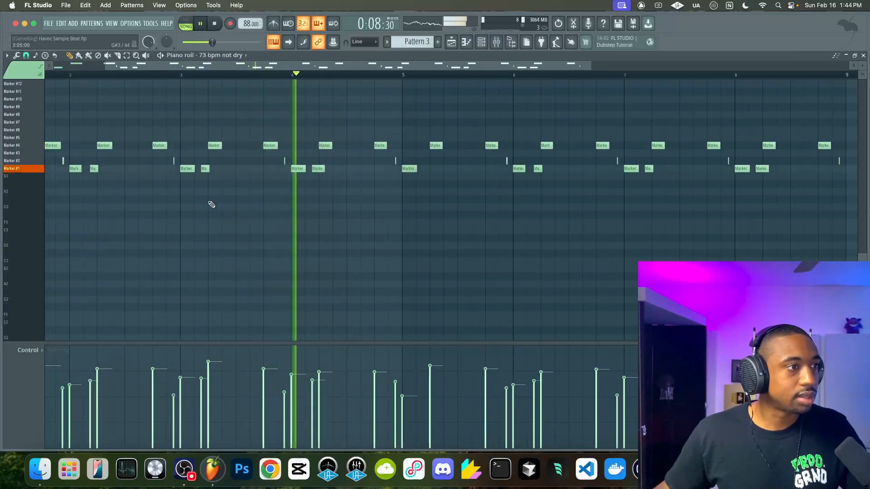
pyautogui.scroll(-3, 211, 204)
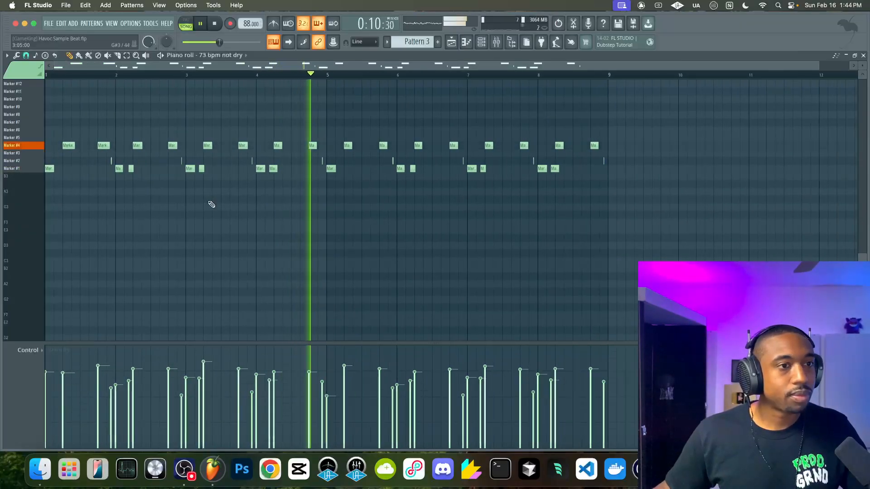
pyautogui.moveTo(329, 390); pyautogui.dragTo(328, 373)
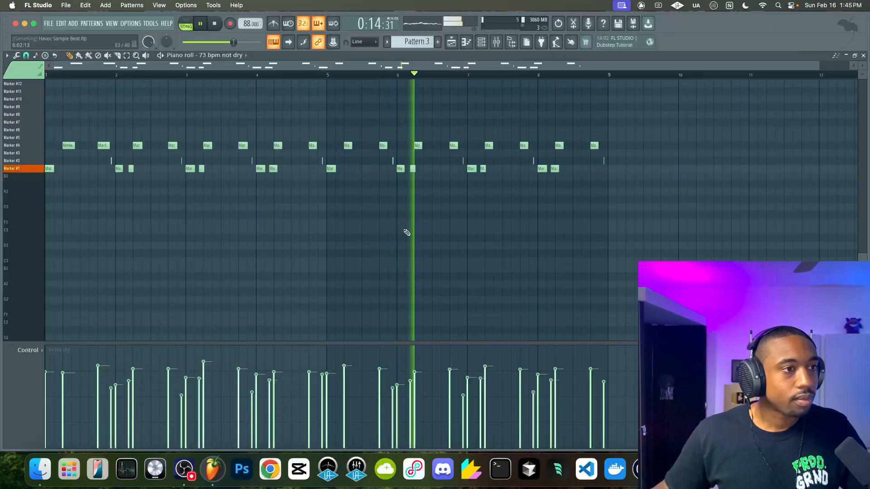
pyautogui.click(480, 47)
pyautogui.rightClick(507, 226)
pyautogui.click(863, 56)
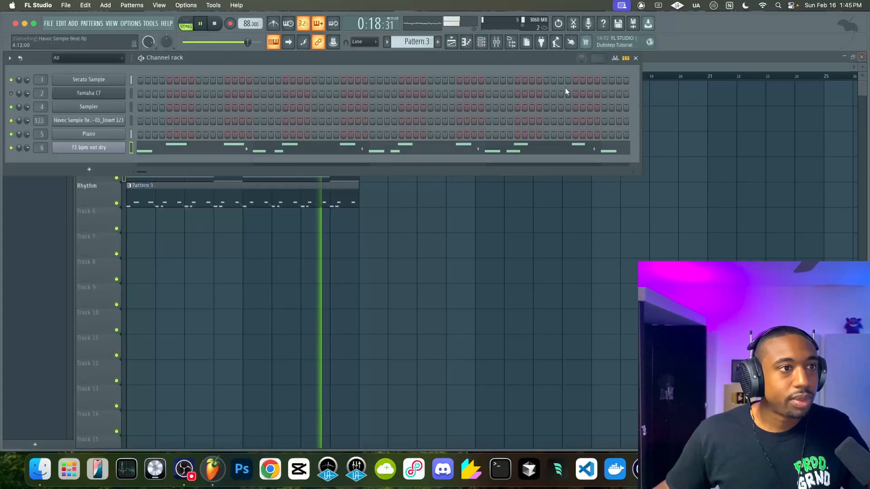
# Look over the Serato Sample chops, then play back the song and select the Piano channel
pyautogui.click(94, 83)
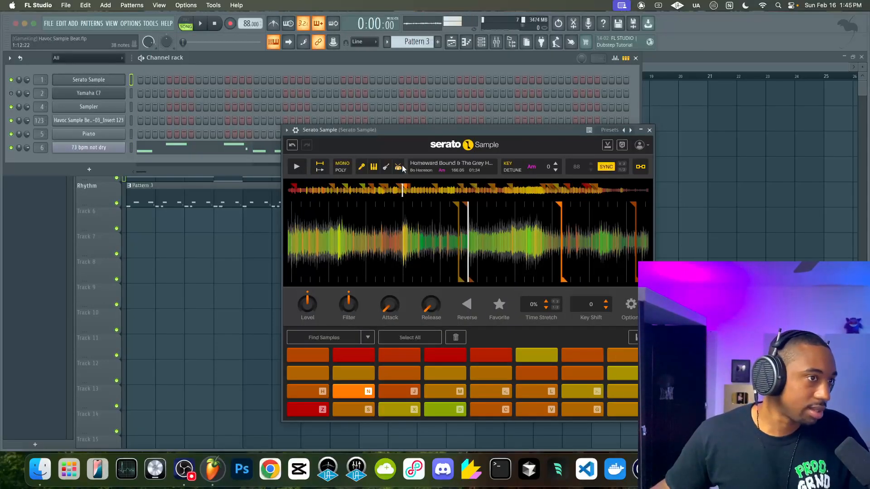
pyautogui.click(649, 131)
pyautogui.rightClick(670, 159)
pyautogui.press('space')
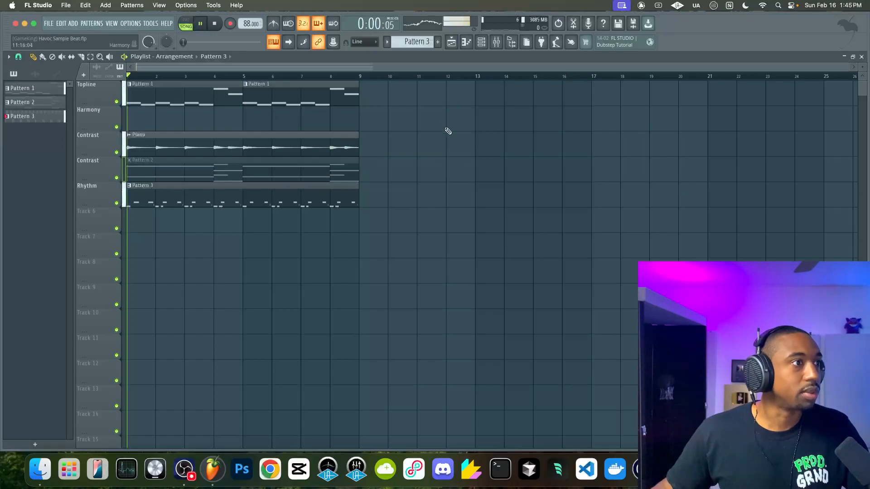
pyautogui.click(481, 42)
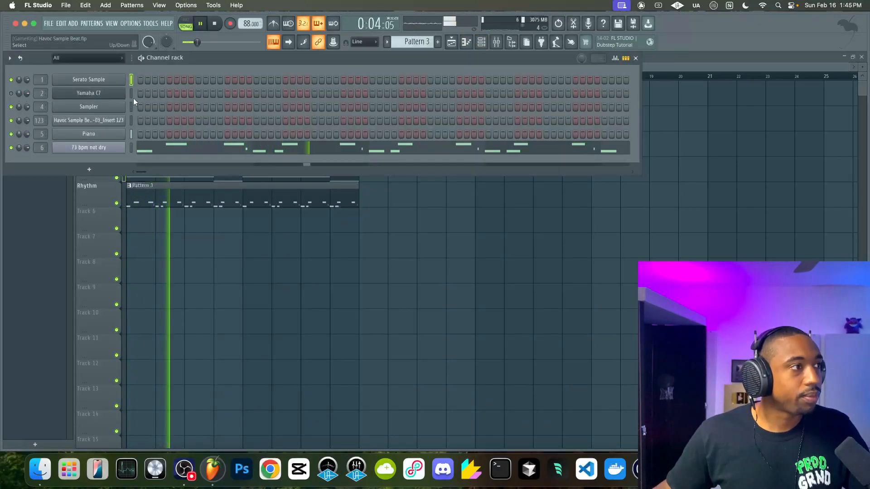
pyautogui.click(132, 133)
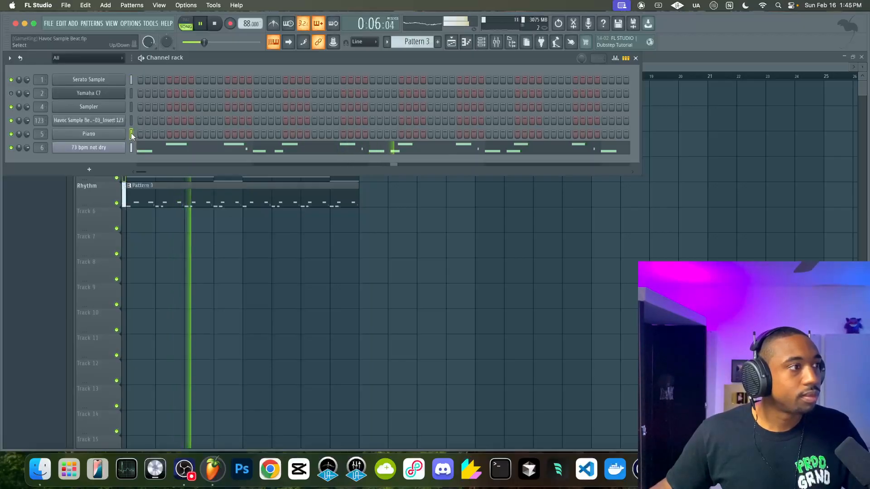
pyautogui.rightClick(187, 275)
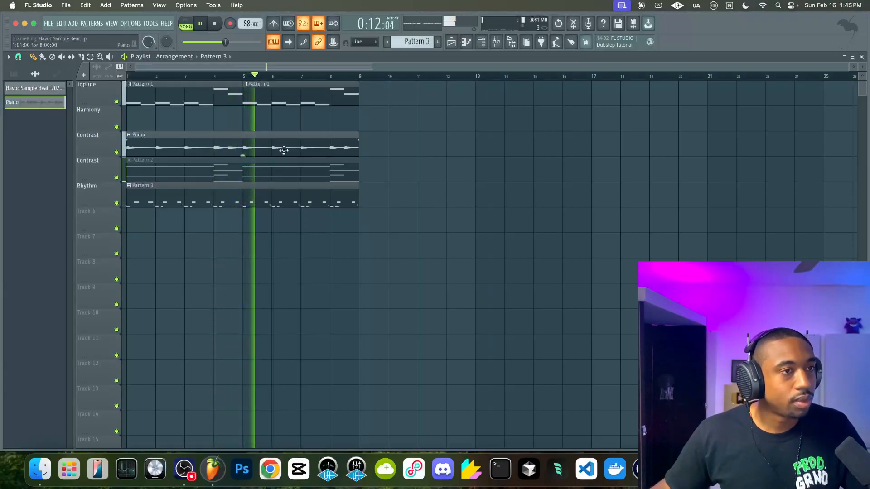
# Set the Piano clip's time-stretching mode to Stretch, shift its pitch by -1200 cents, and fine-tune its volume during playback
pyautogui.doubleClick(303, 139)
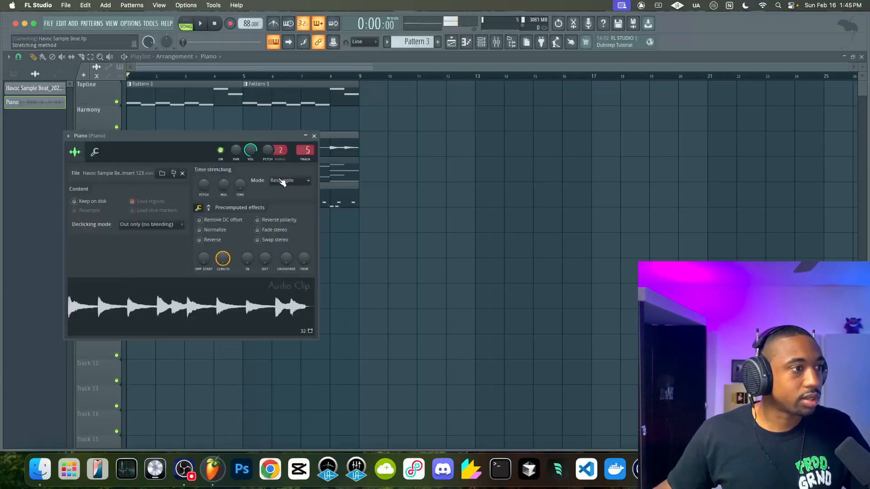
pyautogui.click(283, 181)
pyautogui.click(279, 207)
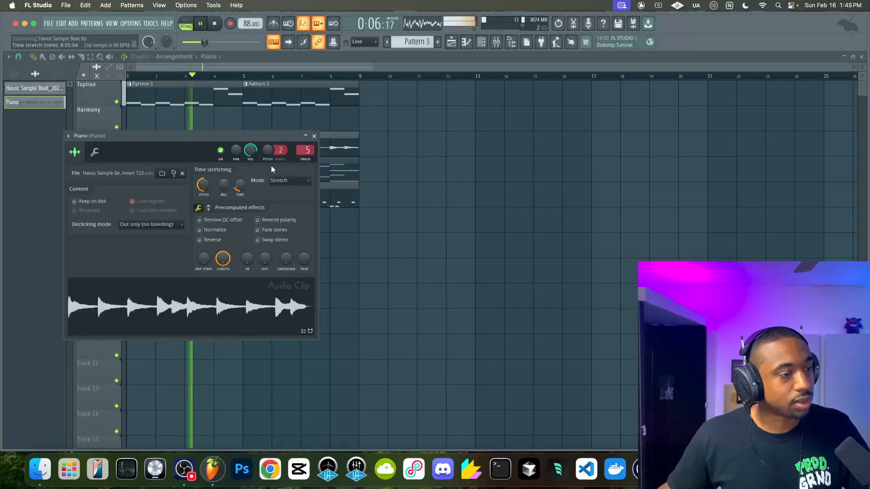
pyautogui.moveTo(251, 151); pyautogui.dragTo(253, 149)
pyautogui.press('space')
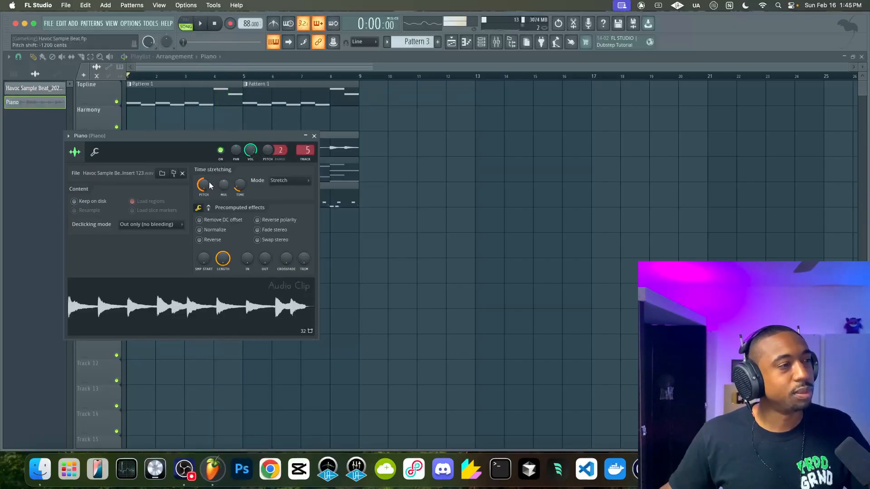
pyautogui.rightClick(393, 172)
pyautogui.press('space')
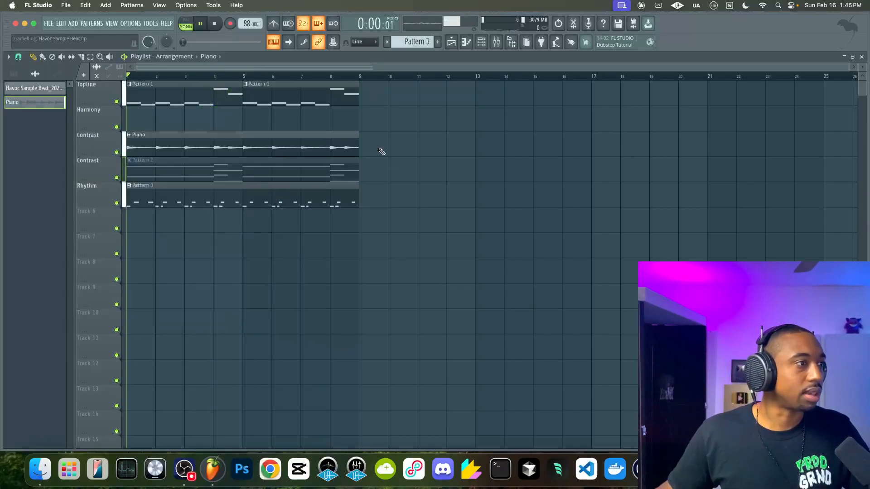
# Switch to the empty Pattern 4, select only the 73 bpm not dry channel, and stop playback
pyautogui.click(485, 43)
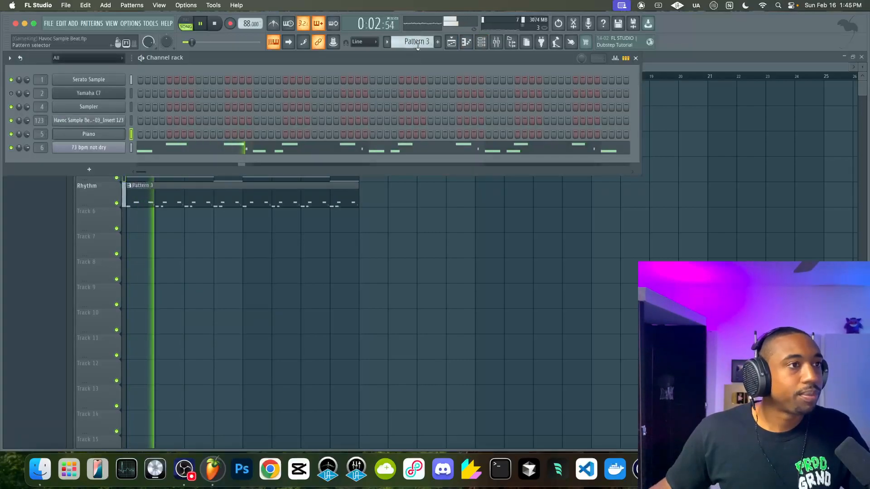
pyautogui.scroll(-1, 416, 42)
pyautogui.click(129, 152)
pyautogui.press('space')
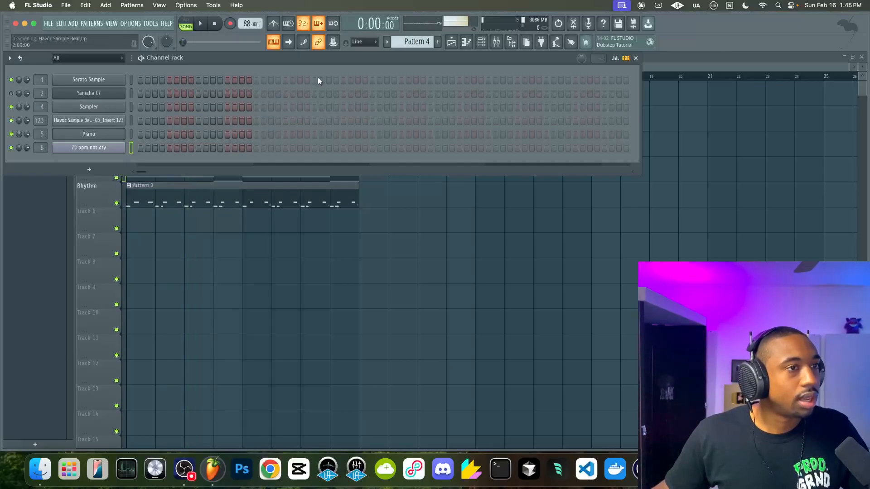
# Preview the off grid and our dry breaks, and load 73 bpm our dry into a new Slicex channel
pyautogui.click(497, 45)
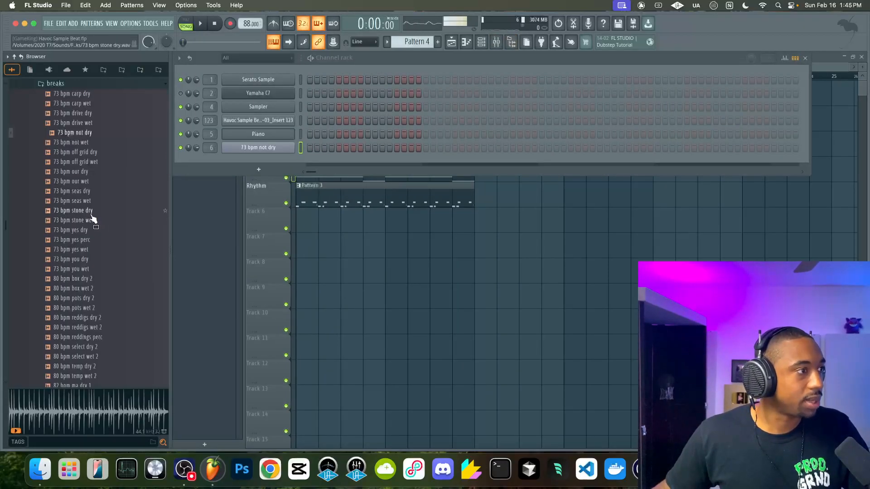
pyautogui.click(89, 171)
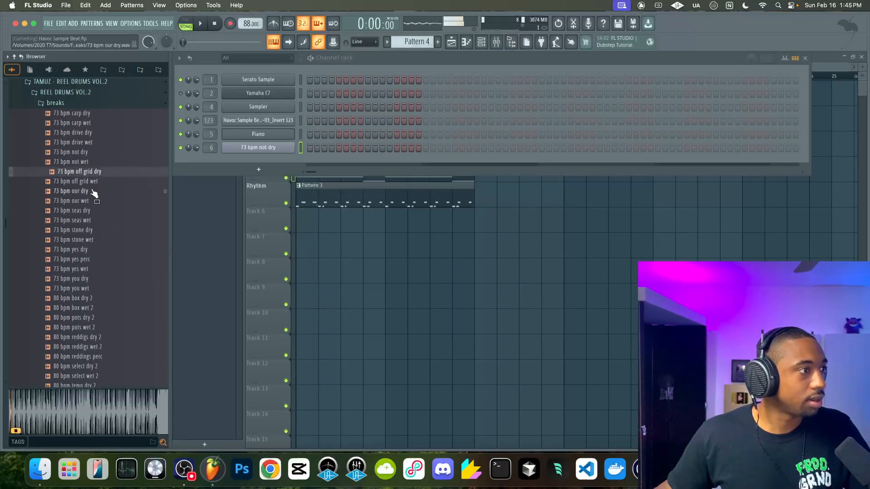
pyautogui.click(91, 190)
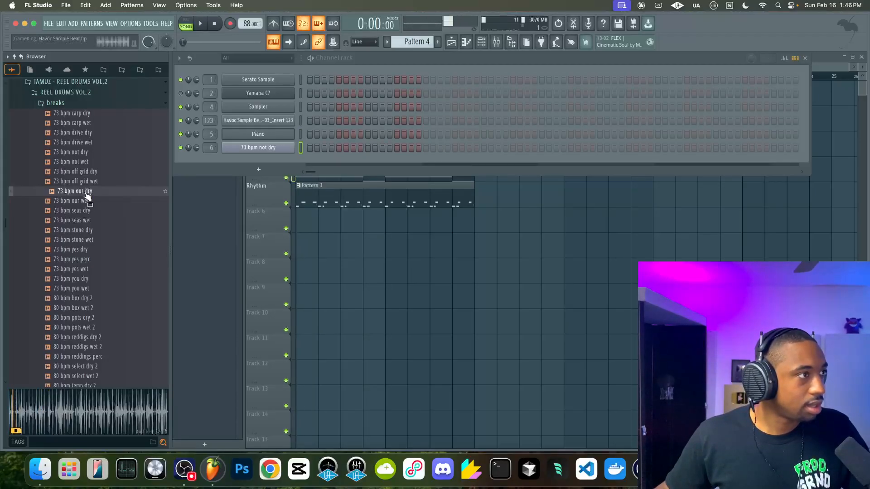
pyautogui.rightClick(86, 192)
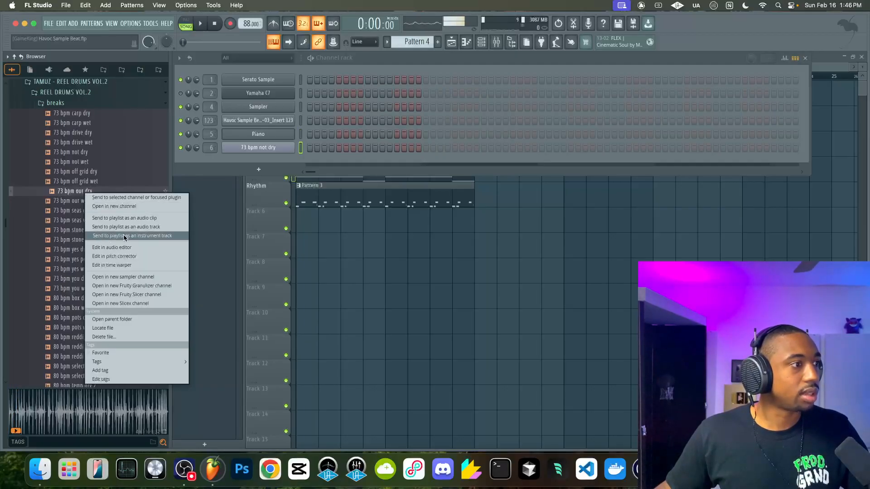
pyautogui.click(120, 303)
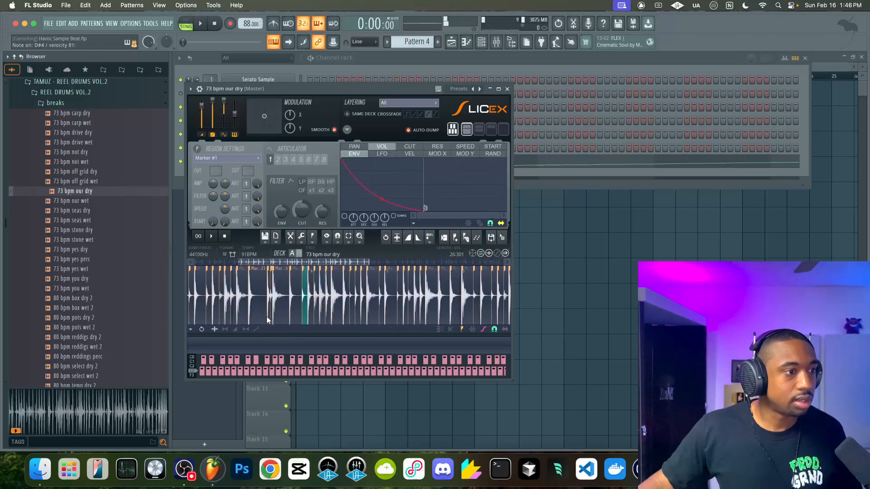
# Try repositioning the Marker #28 slice point on the 73 bpm our dry waveform in Slicex
pyautogui.scroll(4, 254, 295)
pyautogui.scroll(4, 253, 281)
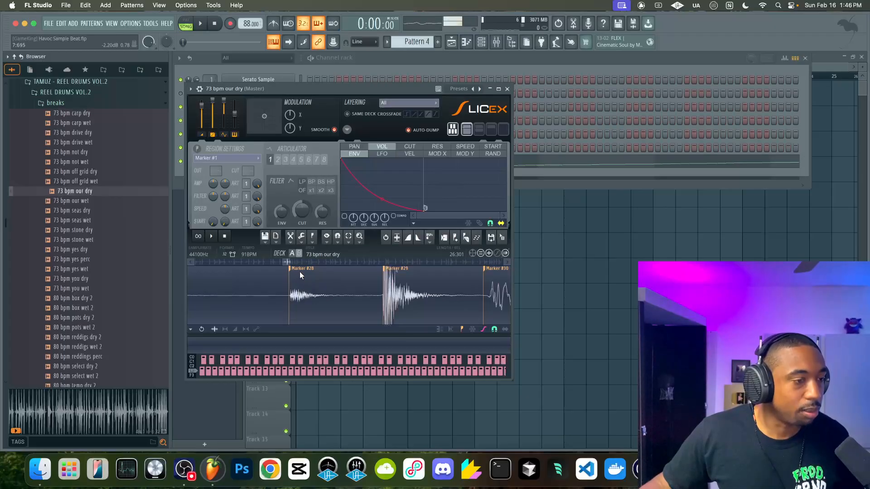
pyautogui.scroll(3, 300, 271)
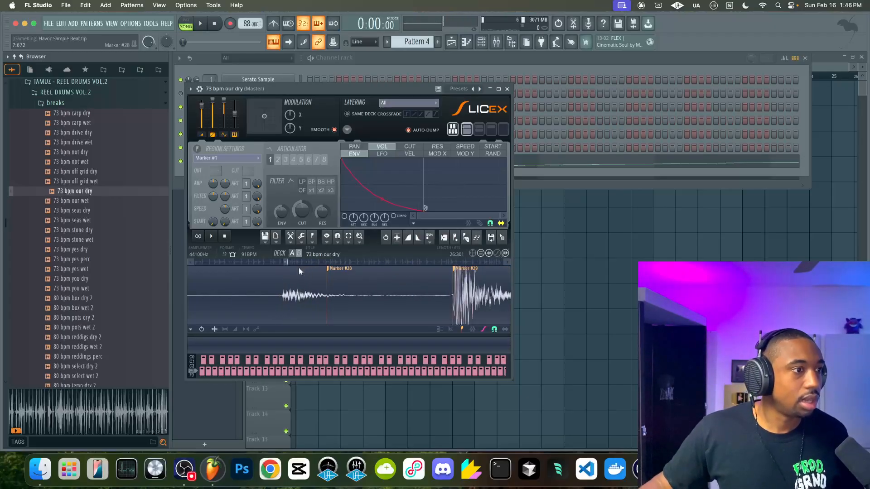
pyautogui.click(322, 263)
pyautogui.moveTo(322, 264); pyautogui.dragTo(320, 264)
# Close Slicex and delete the 73 bpm our dry channel
pyautogui.click(507, 89)
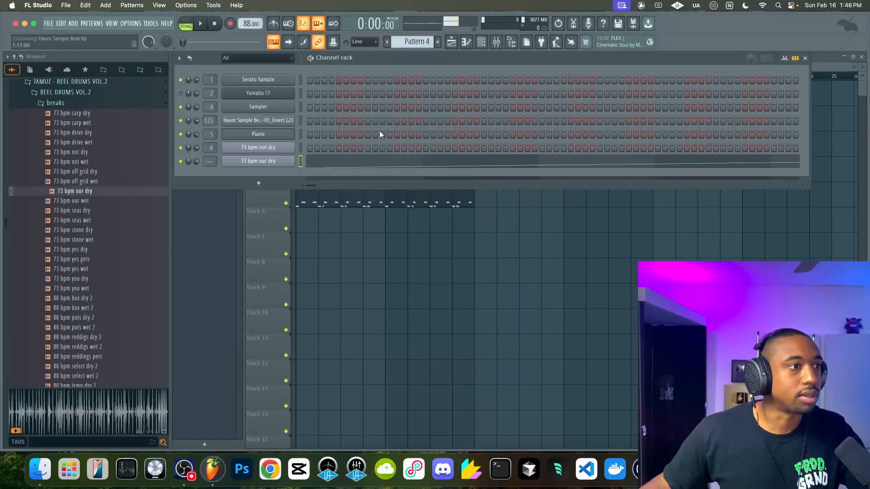
pyautogui.rightClick(273, 165)
pyautogui.click(336, 267)
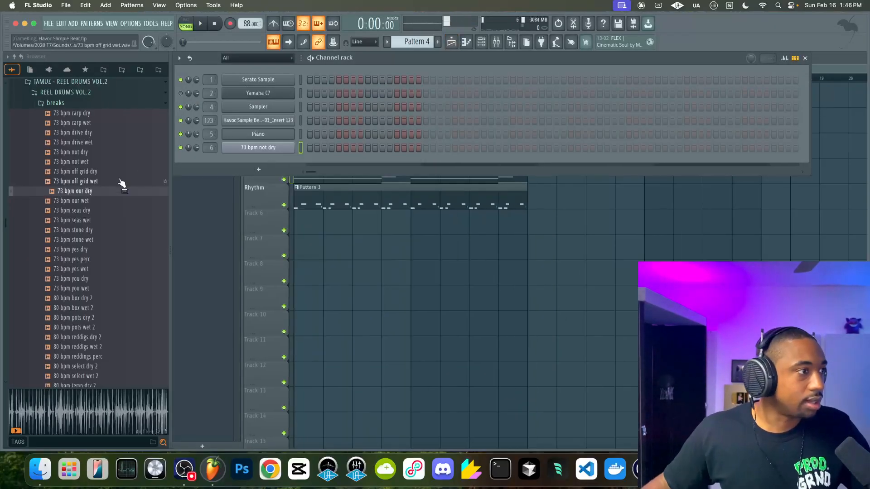
# Load 73 bpm our dry into a new Slicex channel and send its Marker #28 slice to a separate sampler channel
pyautogui.rightClick(92, 190)
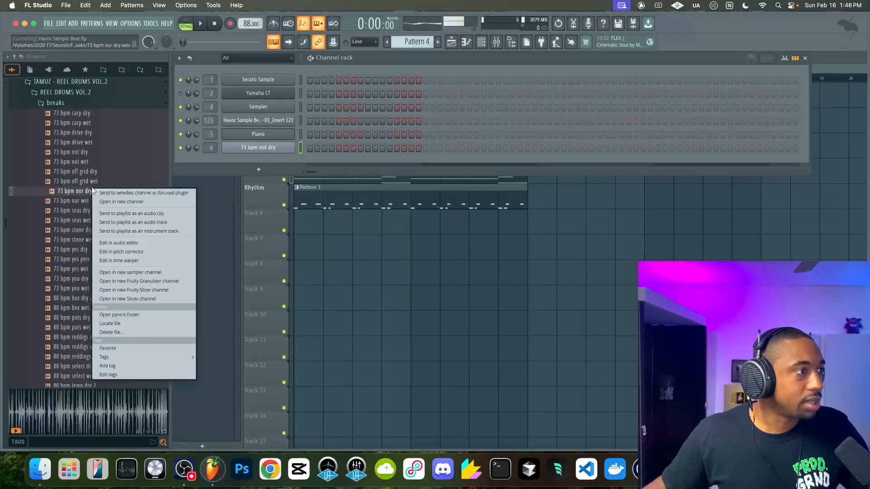
pyautogui.click(128, 299)
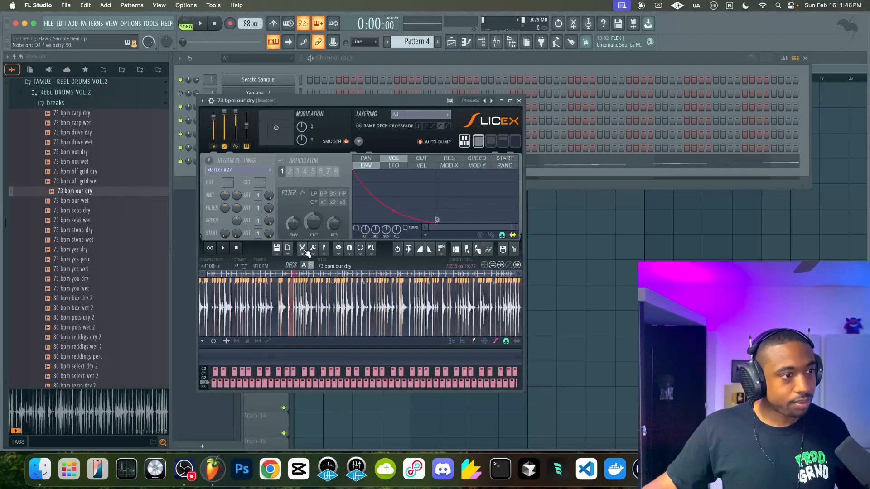
pyautogui.scroll(5, 288, 298)
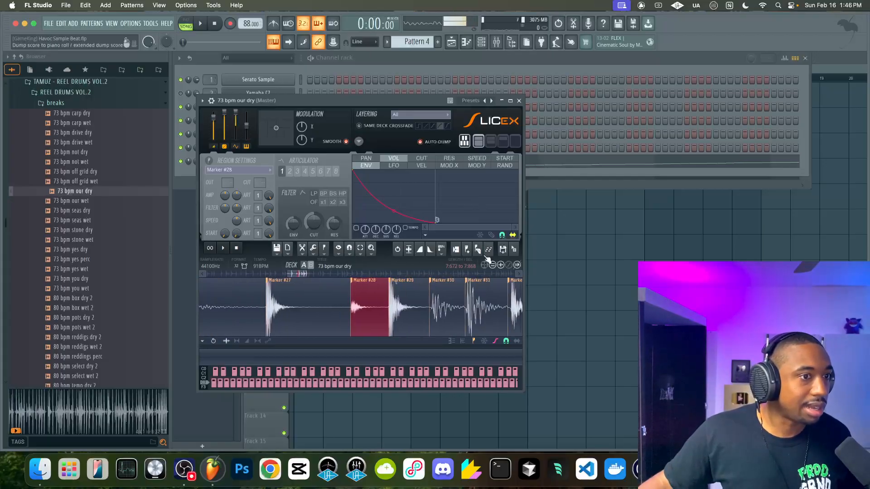
pyautogui.moveTo(436, 102); pyautogui.dragTo(570, 79)
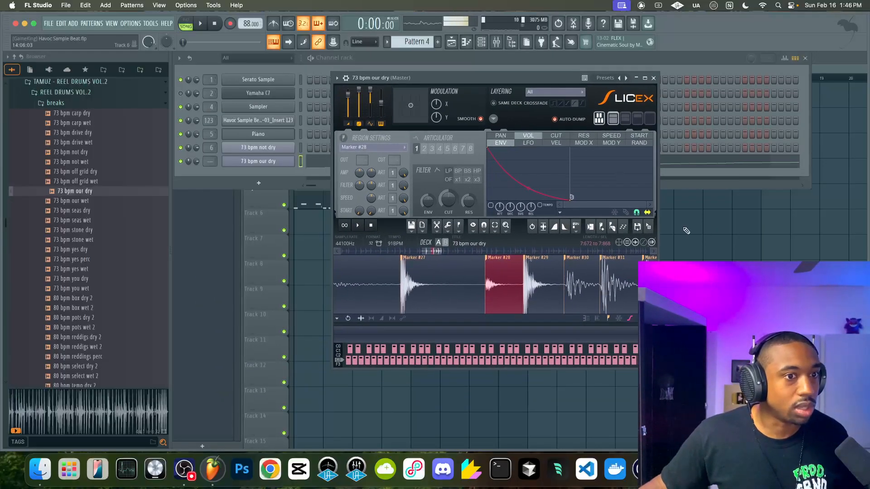
pyautogui.moveTo(279, 180); pyautogui.dragTo(290, 176)
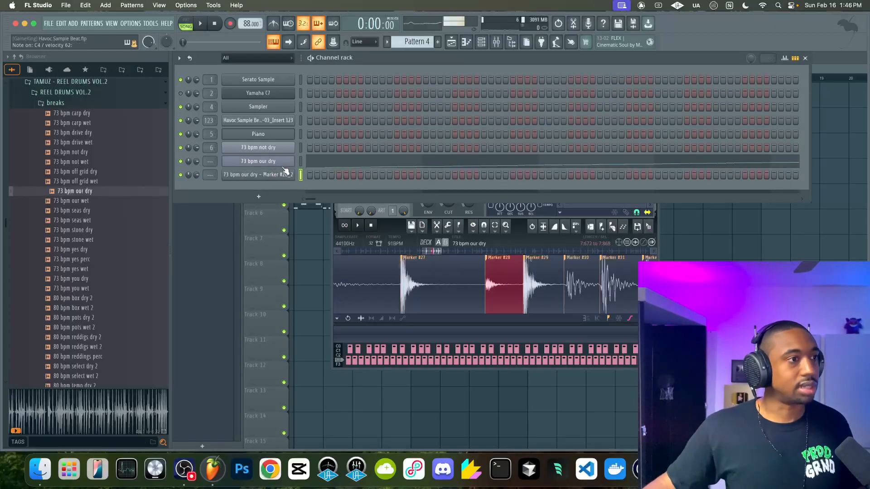
# Set the Marker #28 sampler channel's time stretching mode to Resample and reset its stretch time
pyautogui.click(288, 174)
pyautogui.click(428, 157)
pyautogui.click(426, 174)
pyautogui.rightClick(386, 167)
pyautogui.click(394, 174)
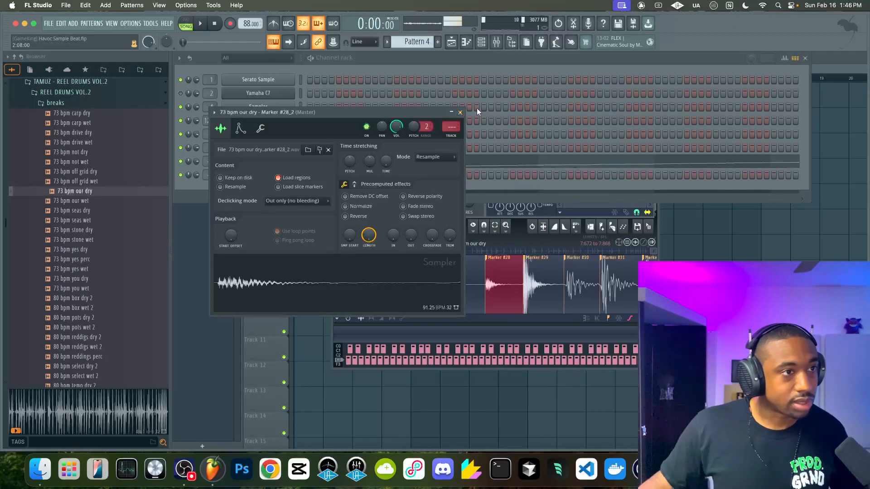
pyautogui.click(459, 112)
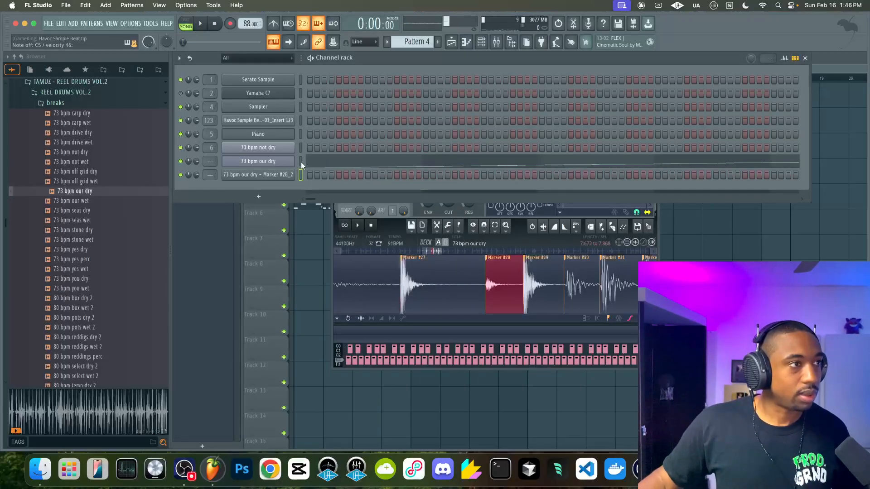
# Cut the dumped notes from 73 bpm our dry, and route it and the Marker #28 sampler to mixer tracks 7 and 8
pyautogui.press('super+x')
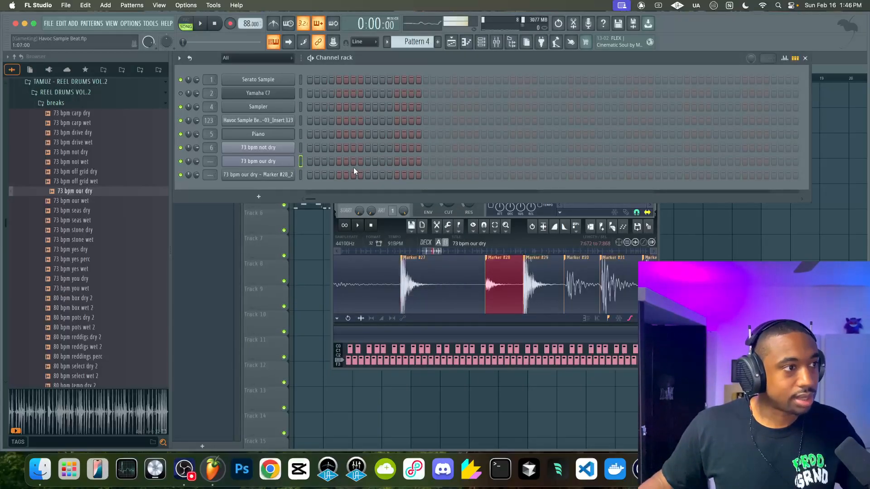
pyautogui.press('super+l')
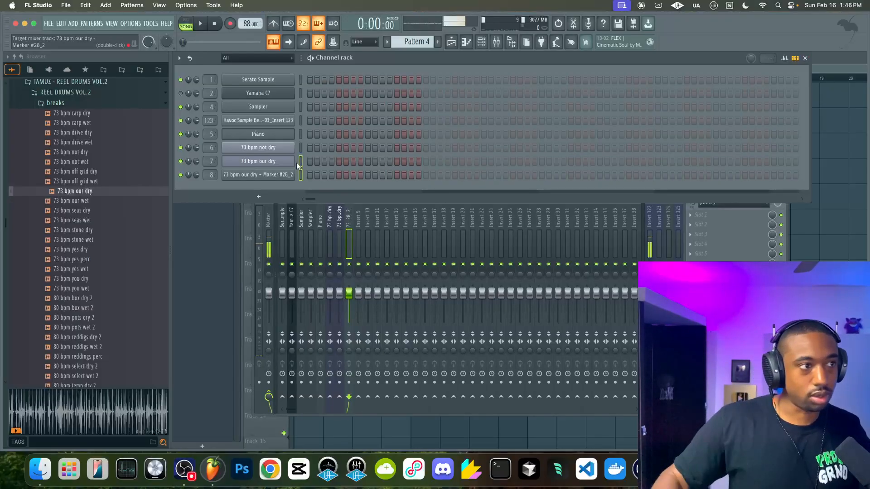
# Route the Havoc Sample Beat Insert 123 audio clip to mixer track 9, checking it during song playback
pyautogui.click(300, 121)
pyautogui.press('super+l')
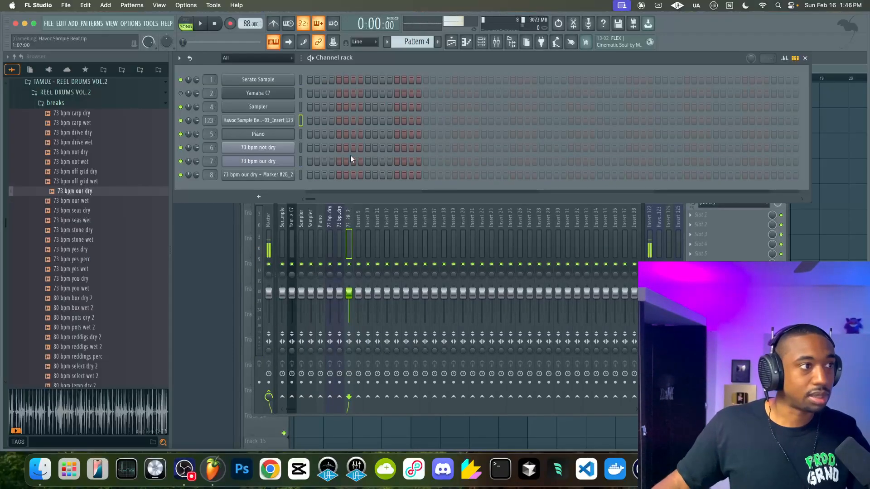
pyautogui.press('space')
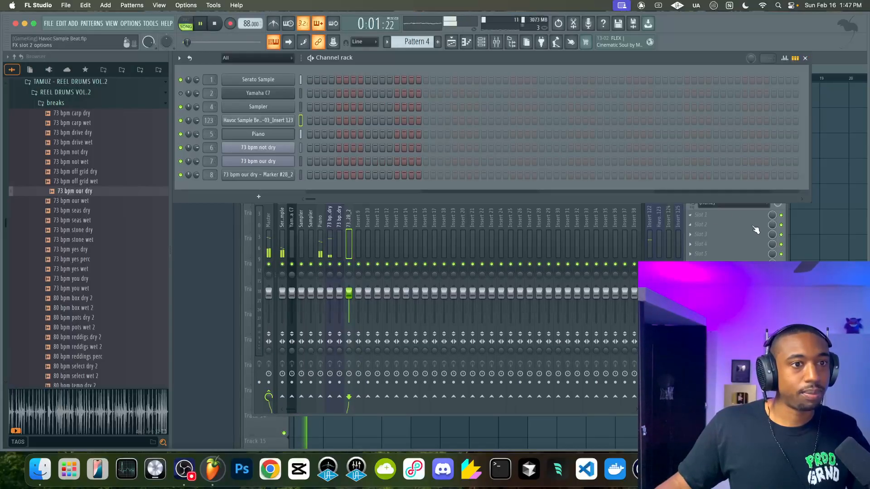
pyautogui.click(283, 119)
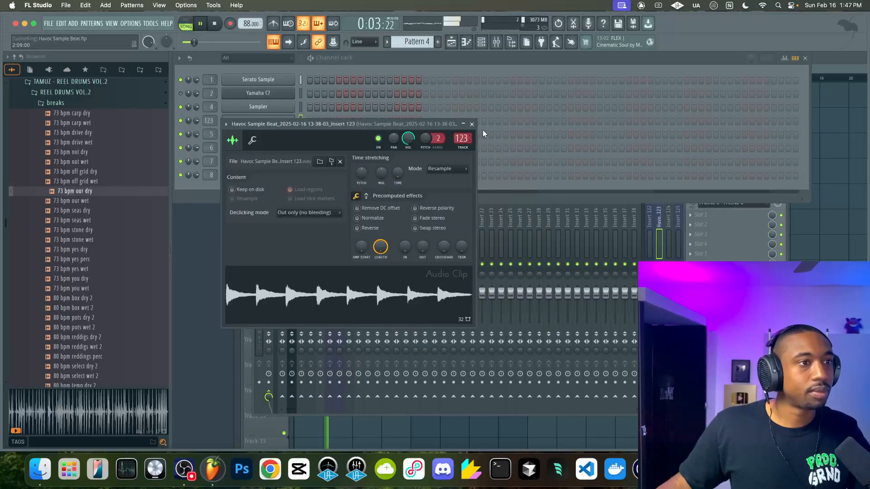
pyautogui.click(472, 123)
pyautogui.click(252, 121)
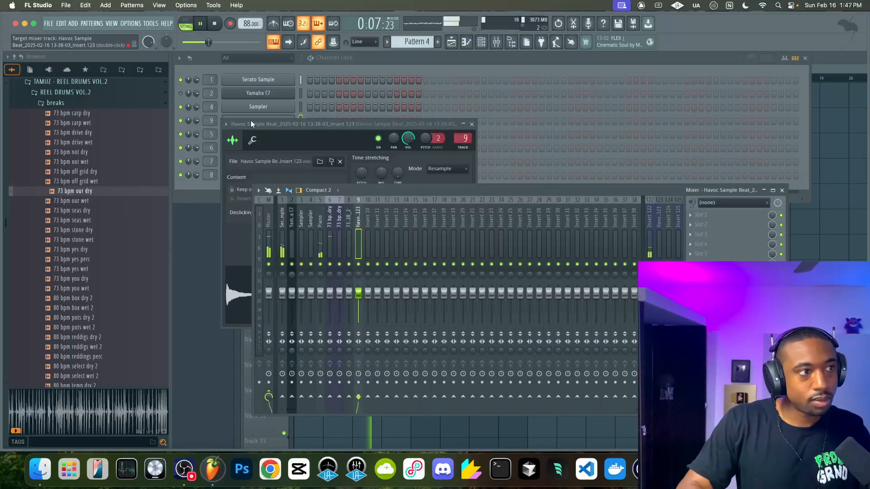
pyautogui.hotkey('ctrl', 'l')
pyautogui.click(853, 250)
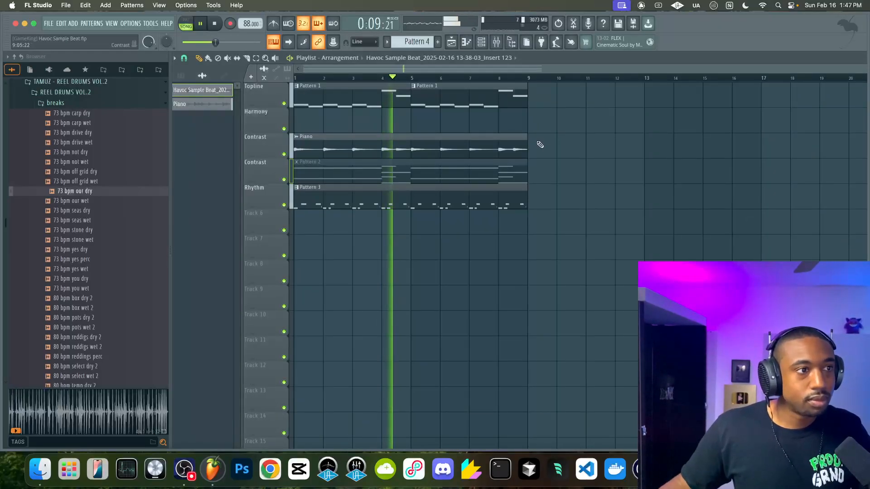
pyautogui.click(481, 43)
pyautogui.press('space')
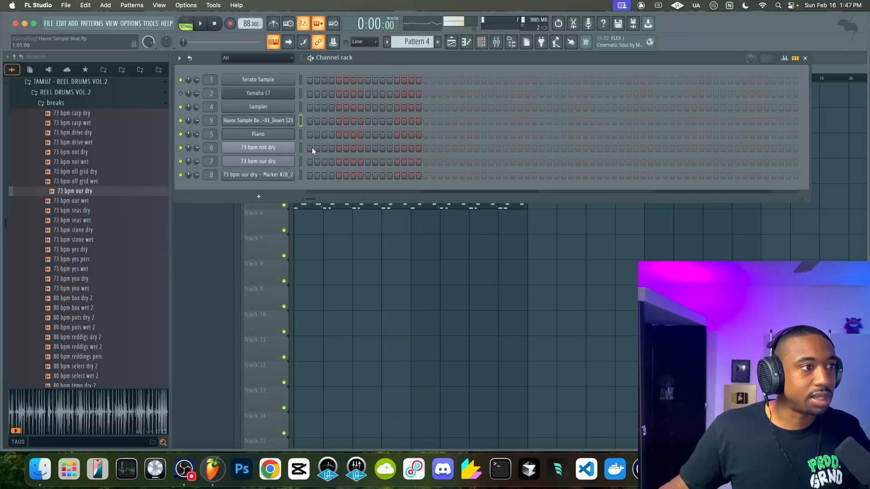
# Open the Marker #28 sample in the audio editor, fade out its tail, and load the edited audio back into its sampler channel
pyautogui.click(259, 175)
pyautogui.click(461, 113)
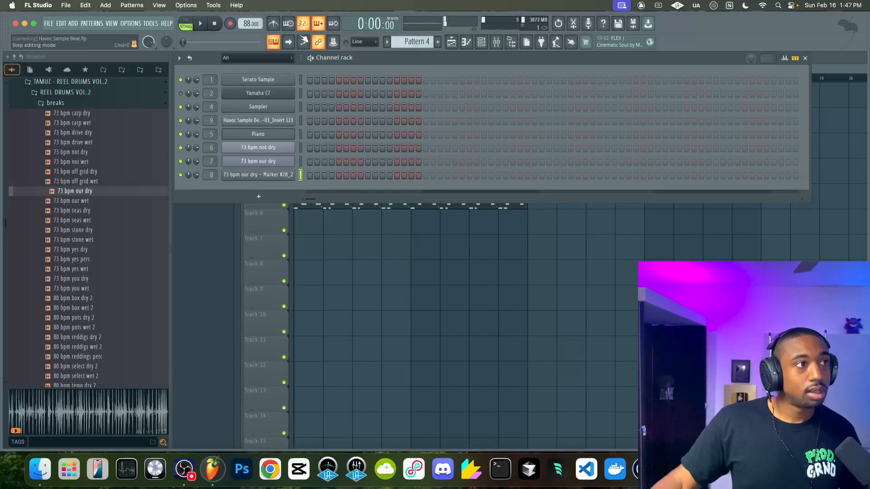
pyautogui.click(286, 176)
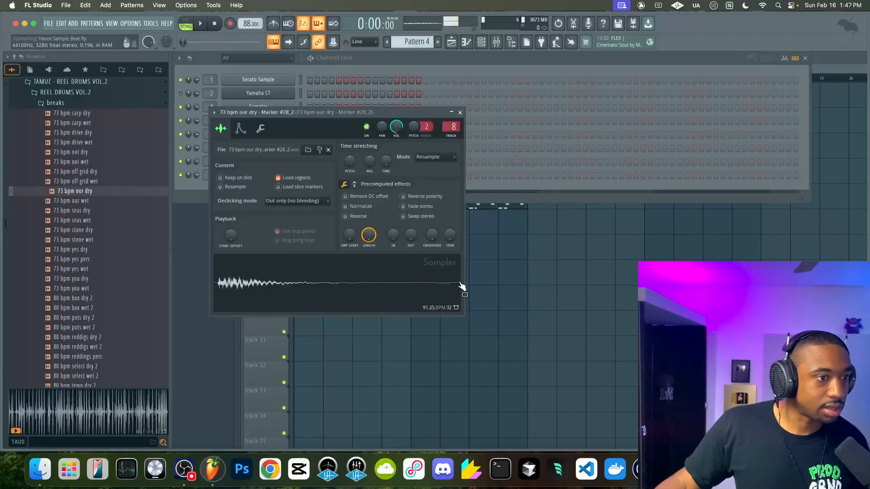
pyautogui.rightClick(383, 274)
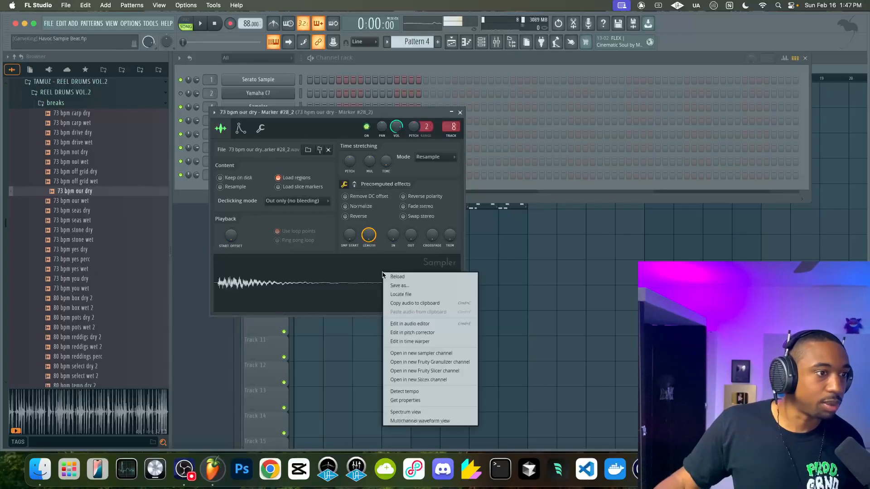
pyautogui.click(408, 324)
pyautogui.moveTo(452, 262); pyautogui.dragTo(497, 262)
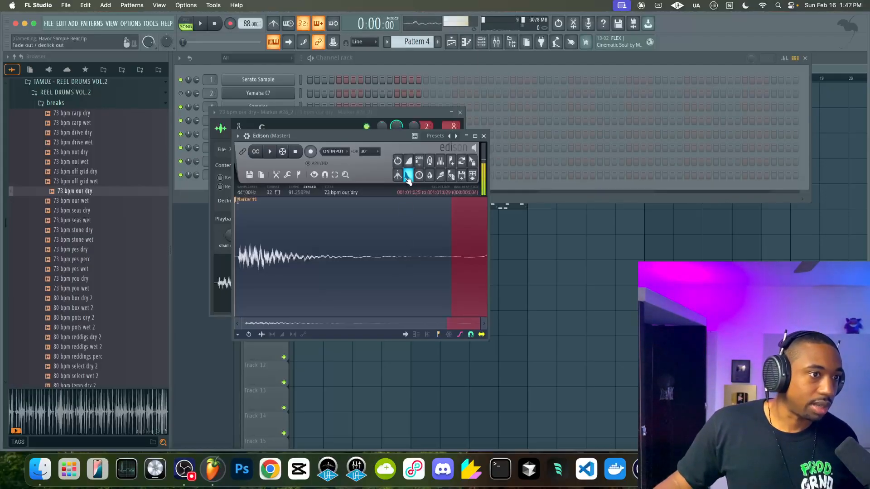
pyautogui.click(404, 230)
pyautogui.moveTo(473, 165); pyautogui.dragTo(272, 283)
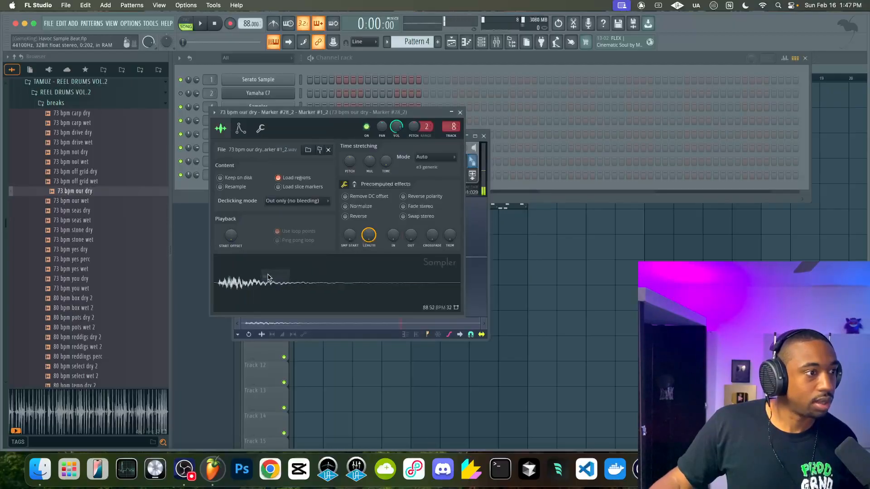
# Set the edited sample's time stretching mode to Resample, reset its stretch time, and close the sampler and Edison
pyautogui.click(428, 156)
pyautogui.click(425, 174)
pyautogui.rightClick(385, 164)
pyautogui.click(395, 172)
pyautogui.click(460, 112)
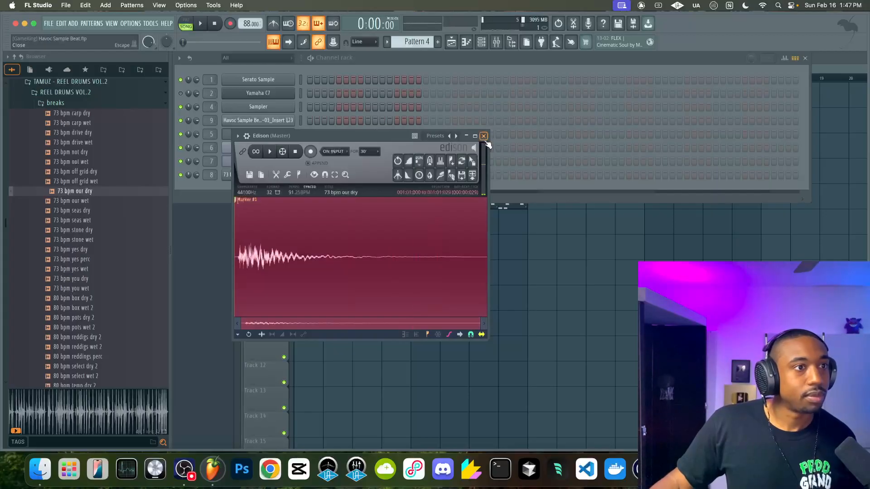
pyautogui.click(483, 136)
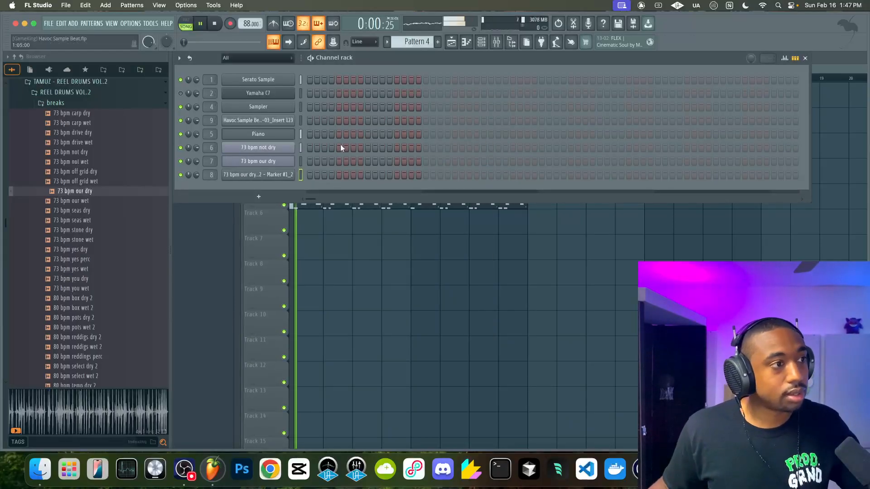
# Record an eight-bar part with the edited Marker #28 sample into Pattern 4, and move its clip to Track 6
pyautogui.click(496, 42)
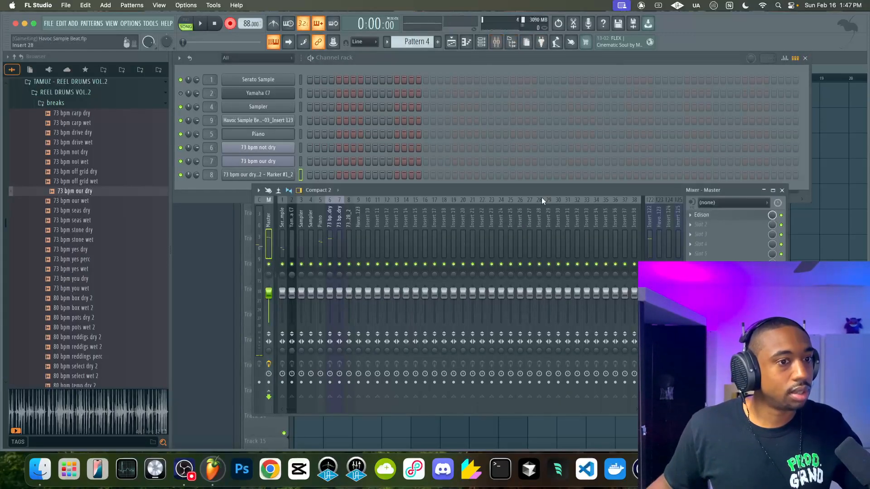
pyautogui.press('F5')
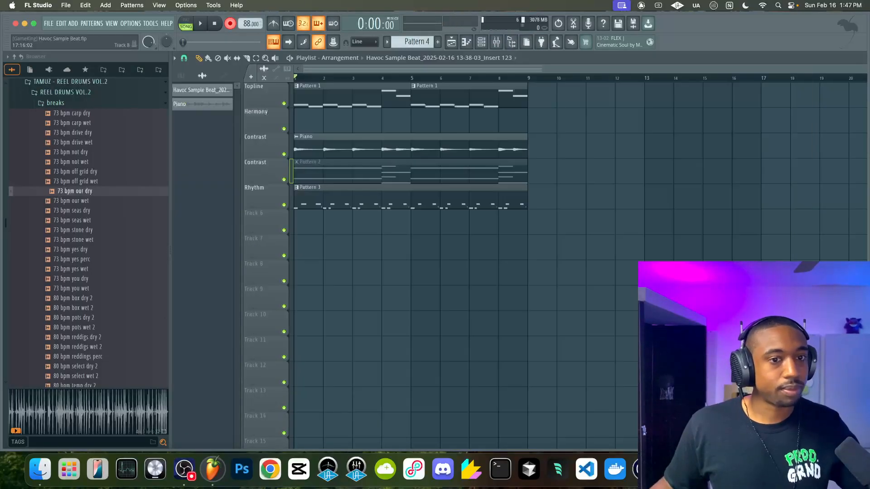
pyautogui.press('space')
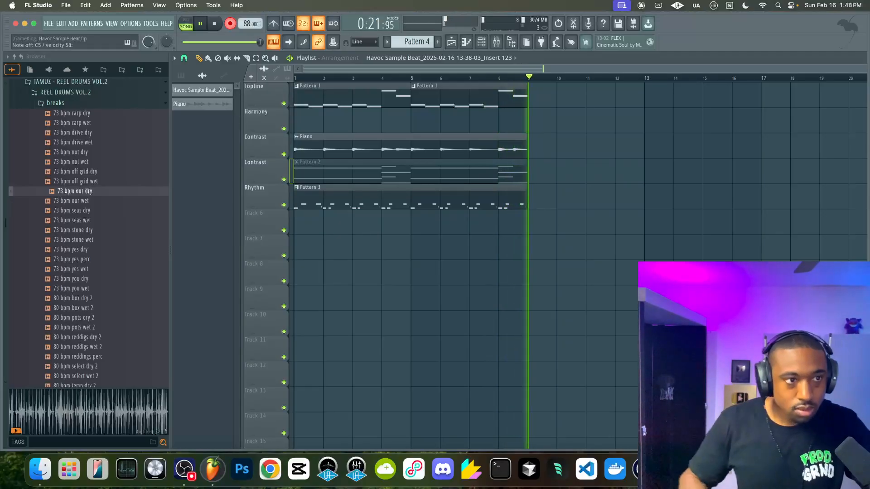
pyautogui.press('space')
pyautogui.press('F9')
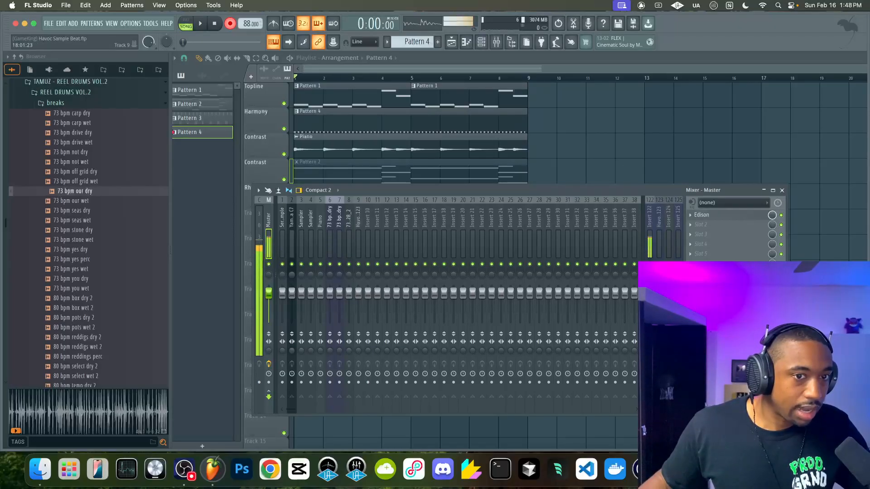
pyautogui.press('F9')
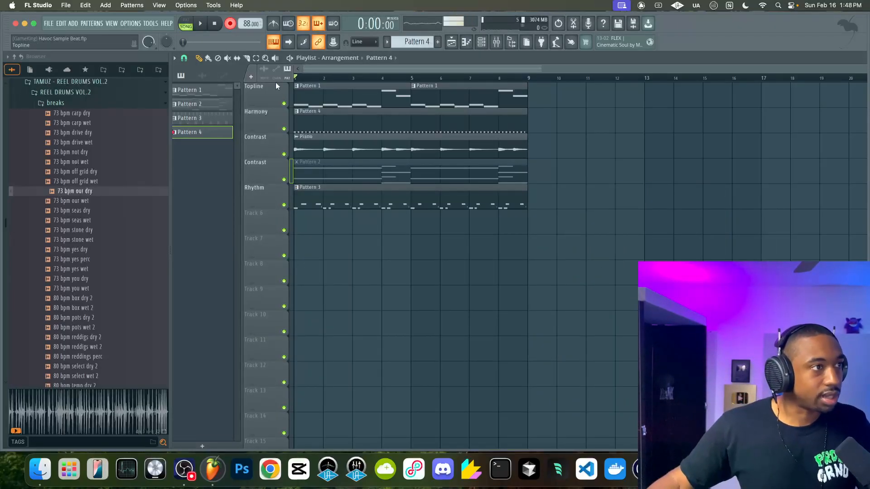
pyautogui.moveTo(346, 117); pyautogui.dragTo(322, 219)
# Play the song and delete all Marker #1 and Marker #2 notes from Pattern 3's 73 bpm not dry part
pyautogui.press('space')
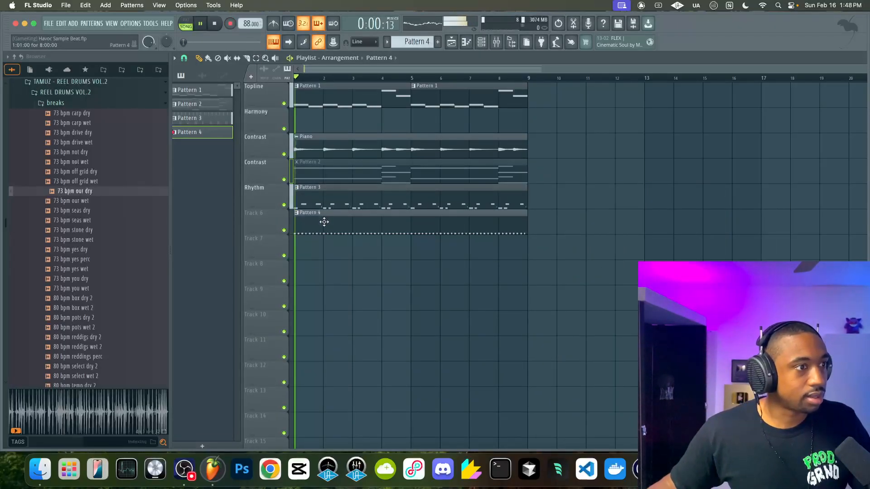
pyautogui.doubleClick(318, 206)
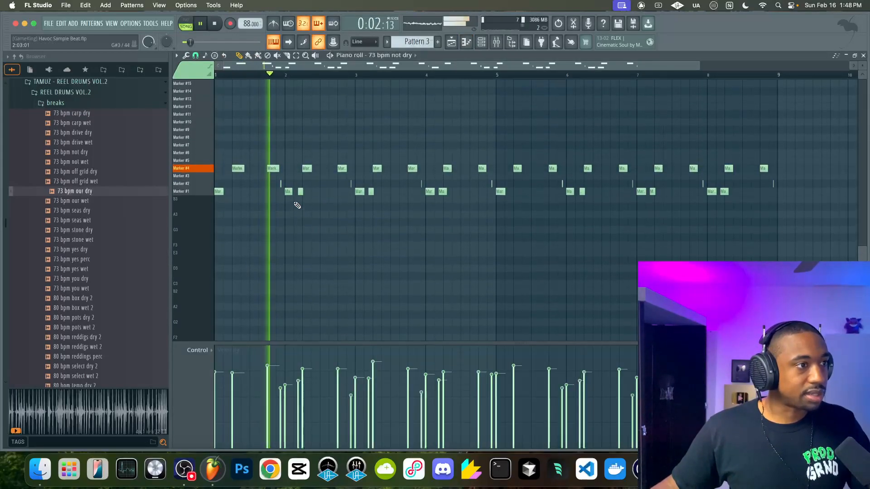
pyautogui.moveTo(220, 184)
pyautogui.mouseDown()
pyautogui.moveTo(654, 311)
pyautogui.moveTo(763, 278)
pyautogui.moveTo(786, 187)
pyautogui.mouseUp()
pyautogui.press('Delete')
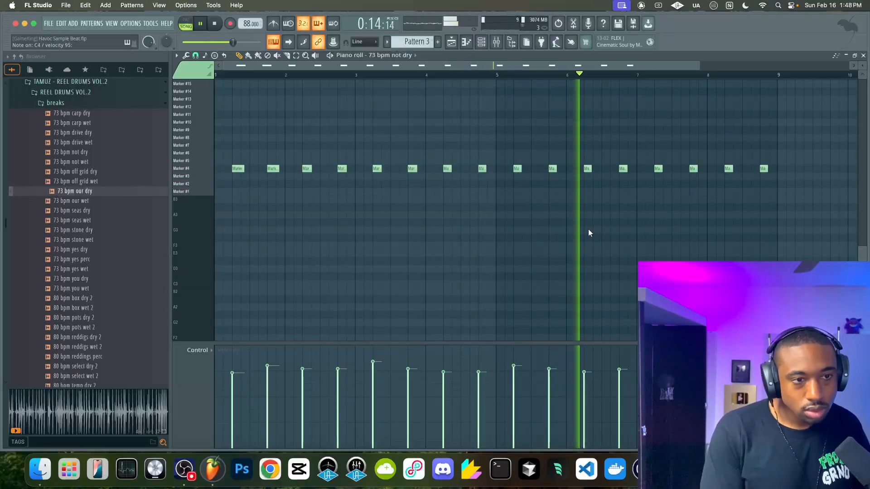
pyautogui.press('space')
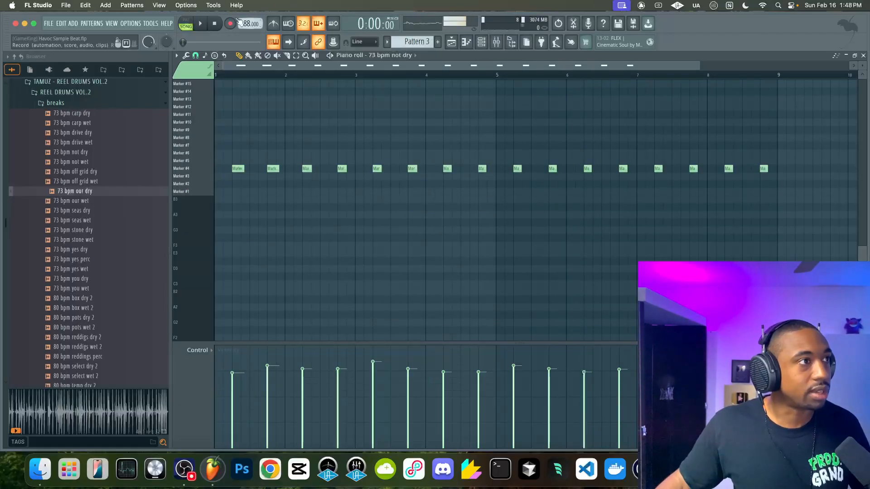
# Record new Marker #1 and Marker #2 notes across eight bars of Pattern 3 on the 73 bpm not dry channel
pyautogui.click(497, 43)
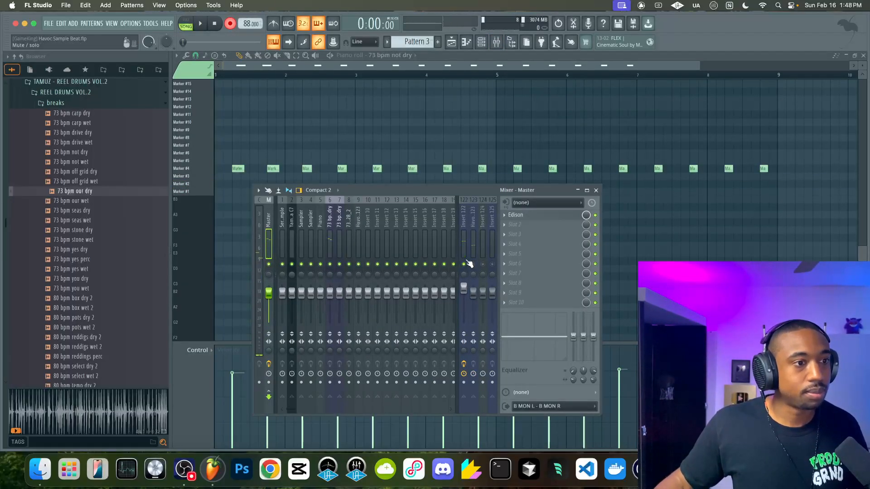
pyautogui.press('F9')
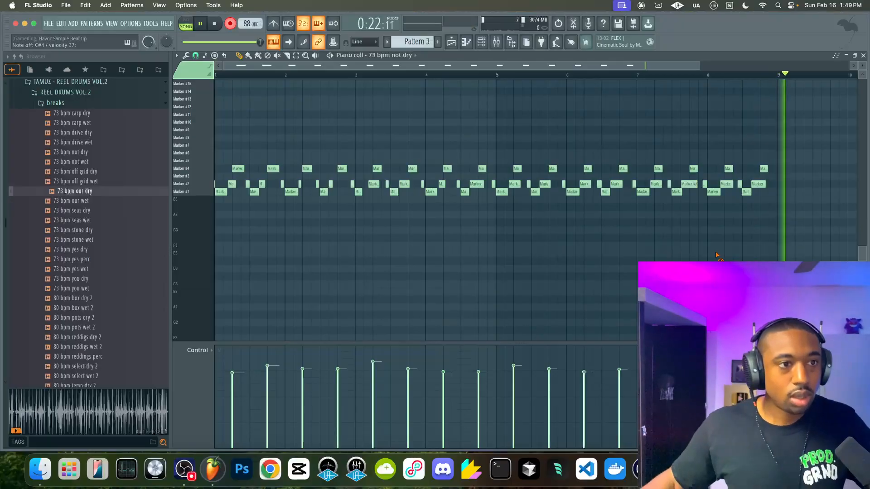
pyautogui.click(496, 42)
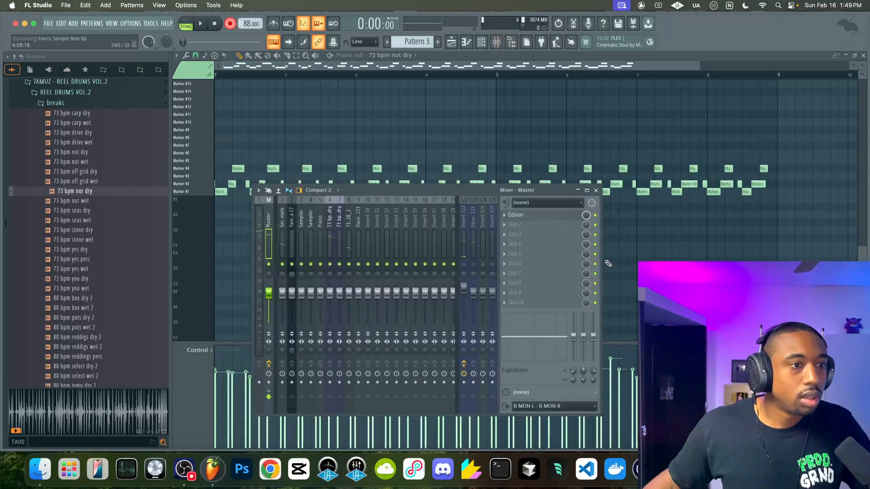
pyautogui.click(464, 264)
pyautogui.rightClick(666, 237)
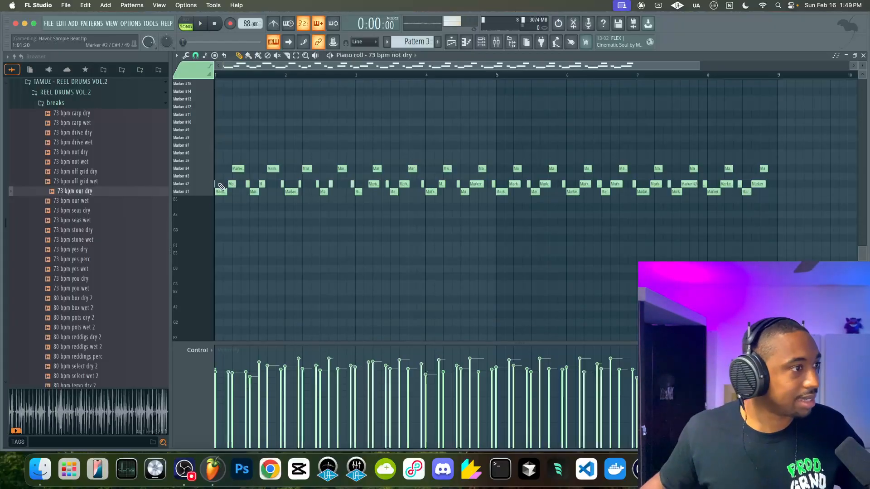
# Play the song and lower the pitch of the 73 bpm our dry Marker #1_2 sampler channel to about -64 cents
pyautogui.click(863, 56)
pyautogui.rightClick(752, 219)
pyautogui.press('space')
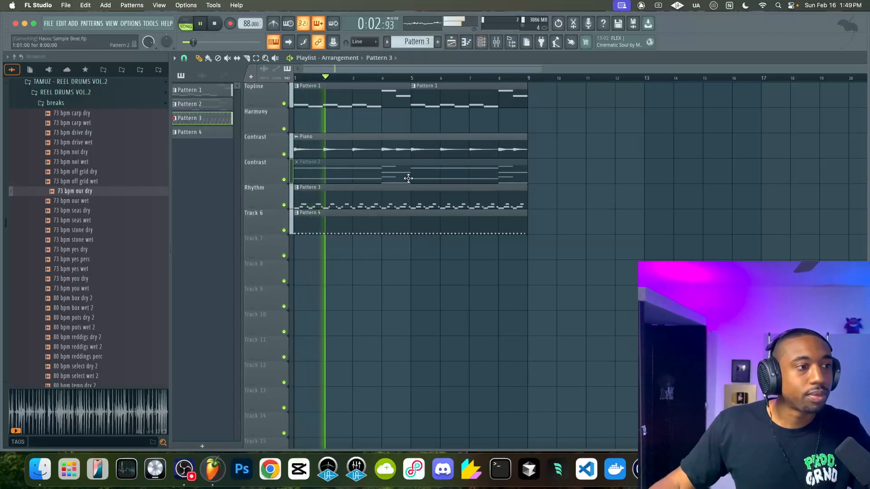
pyautogui.click(481, 42)
pyautogui.click(287, 176)
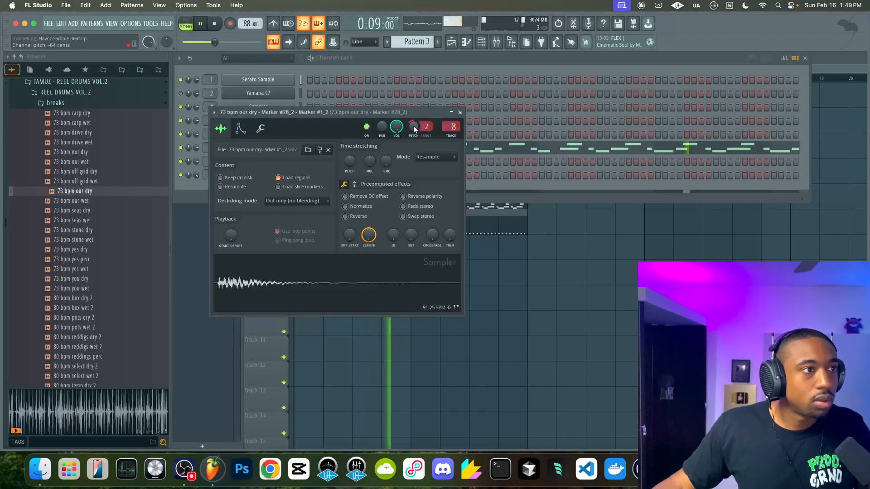
pyautogui.click(460, 112)
pyautogui.rightClick(369, 269)
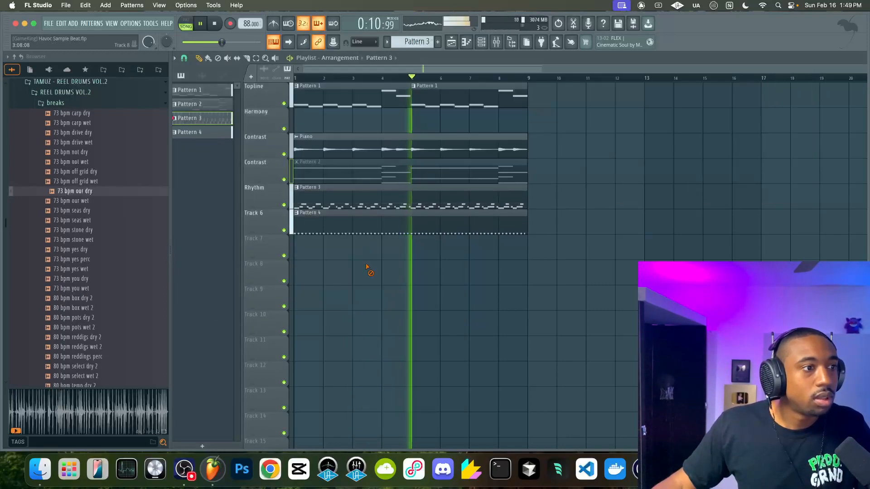
# Check the mixer while the song plays and audition the mix with Insert 122 muted
pyautogui.click(496, 46)
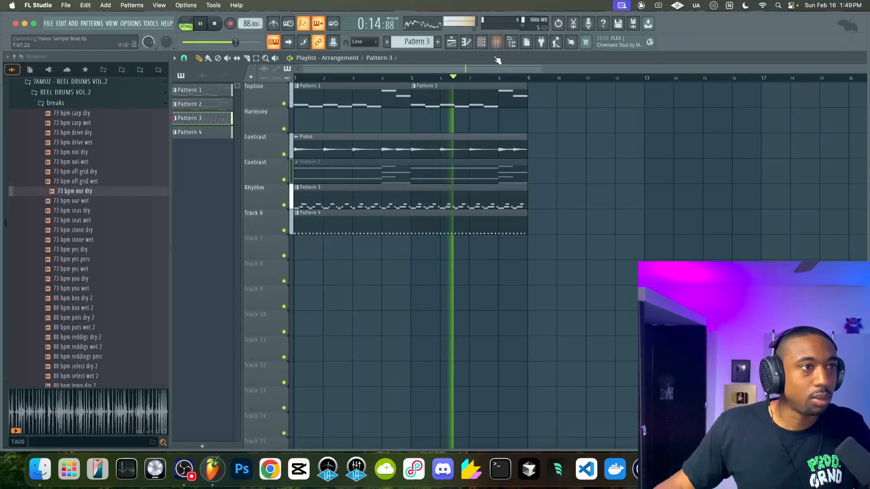
pyautogui.click(496, 45)
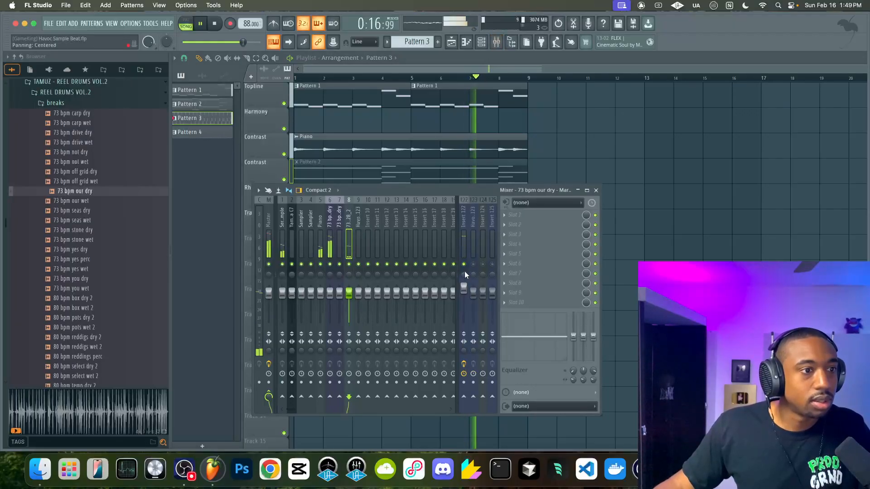
pyautogui.click(596, 190)
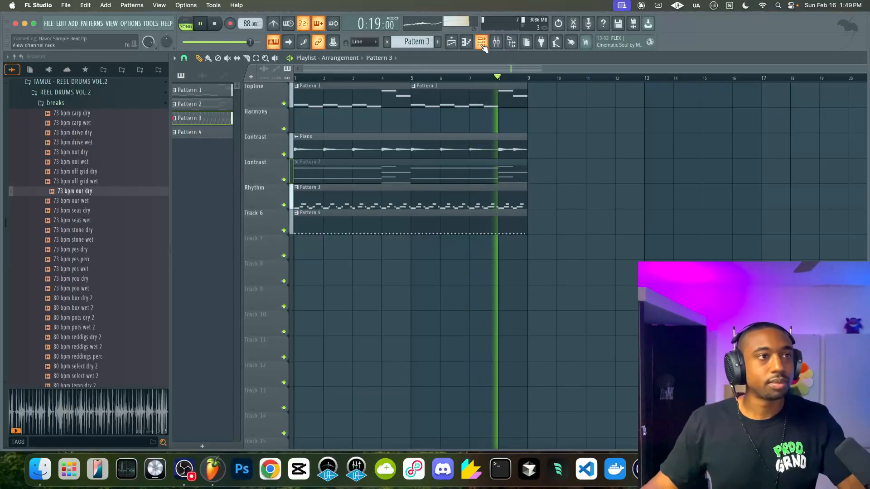
# Mute the Piano audio track in the playlist, unmute the Pattern 2 clip, and open its Yamaha C7 notes
pyautogui.click(284, 154)
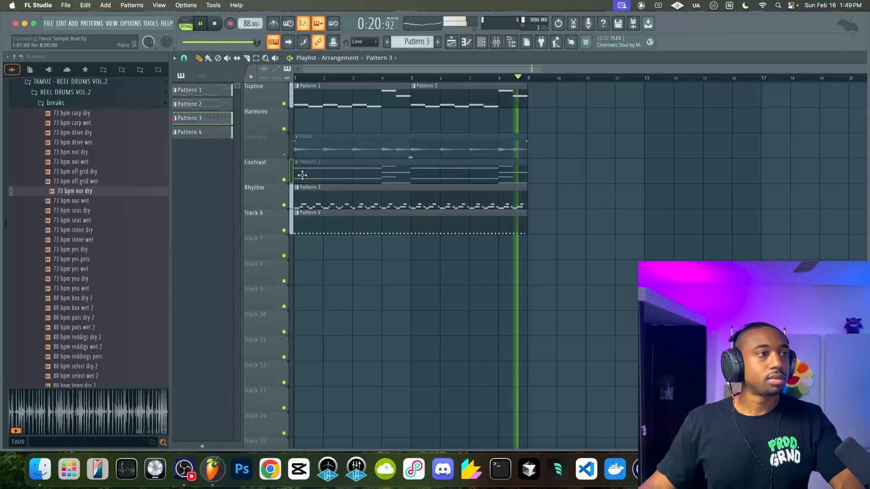
pyautogui.click(228, 58)
pyautogui.click(348, 175)
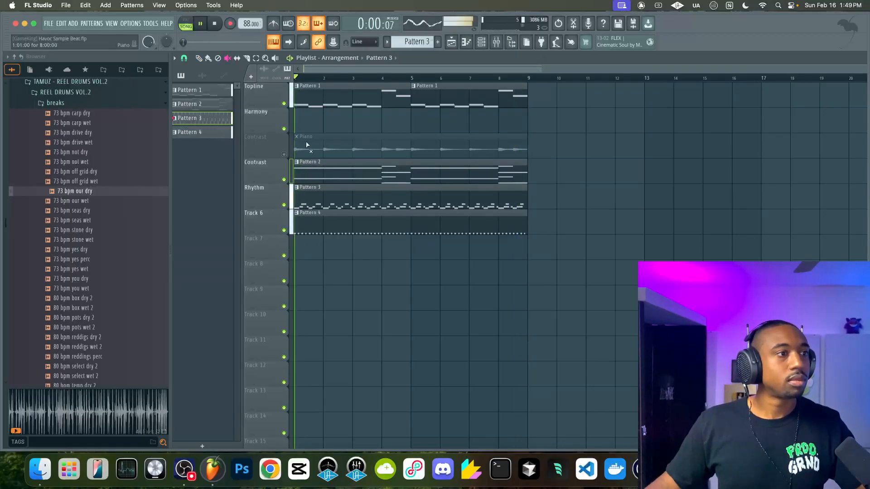
pyautogui.doubleClick(346, 173)
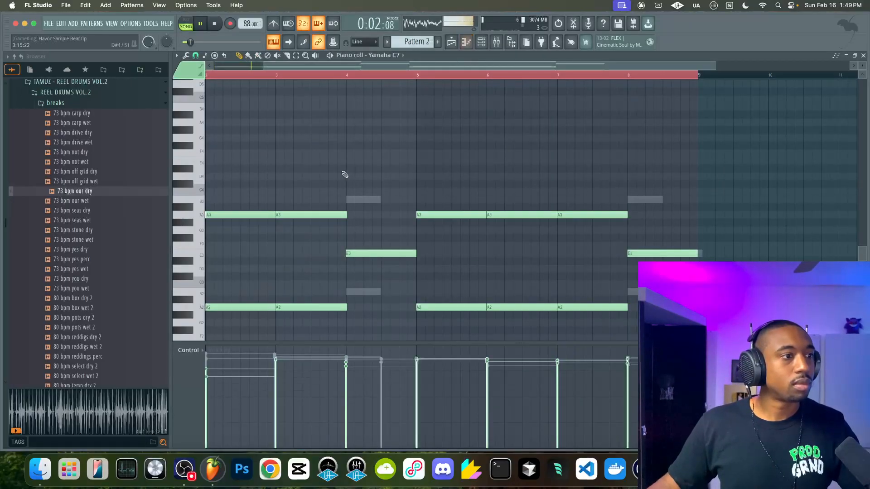
# Unmute the Yamaha C7 channel and return to its notes in Pattern 2
pyautogui.press('F9')
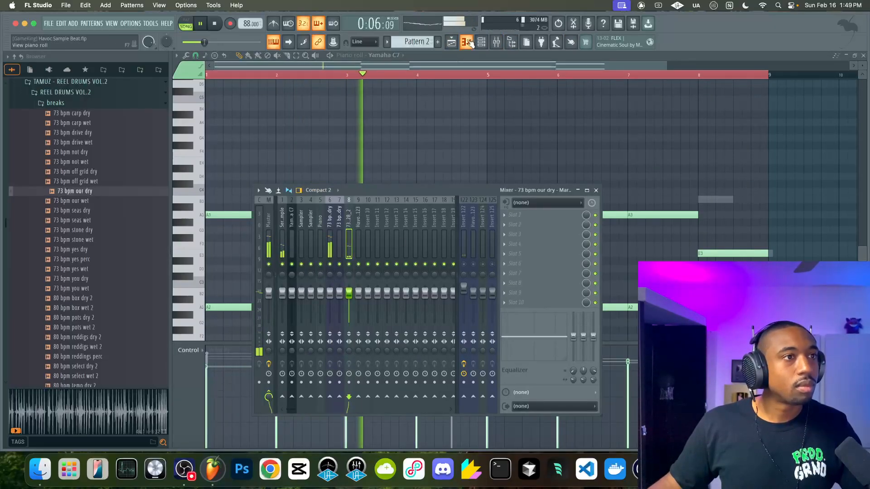
pyautogui.click(460, 42)
pyautogui.click(481, 42)
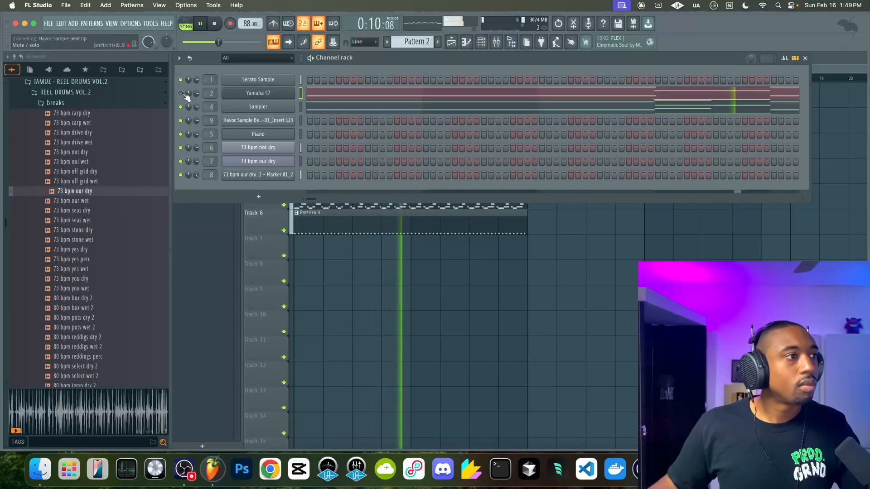
pyautogui.click(311, 94)
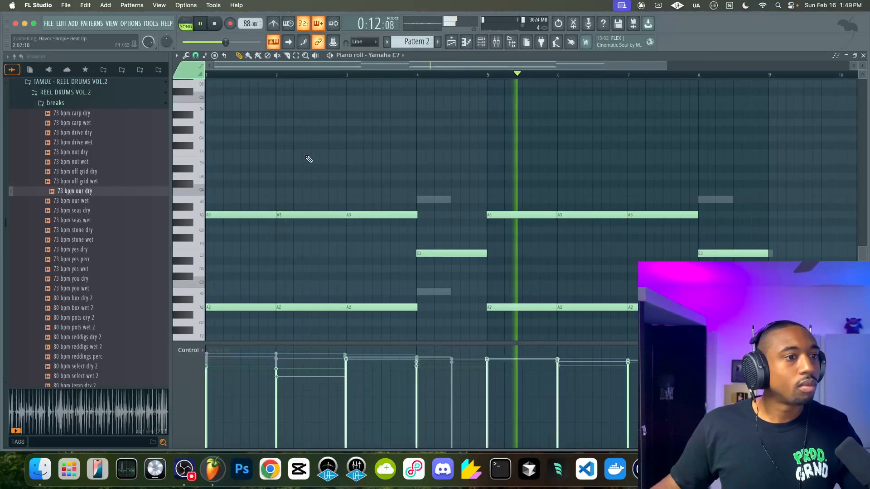
# Restart the song and compare the mix with Insert 122 muted and unmuted
pyautogui.click(525, 42)
pyautogui.press('space')
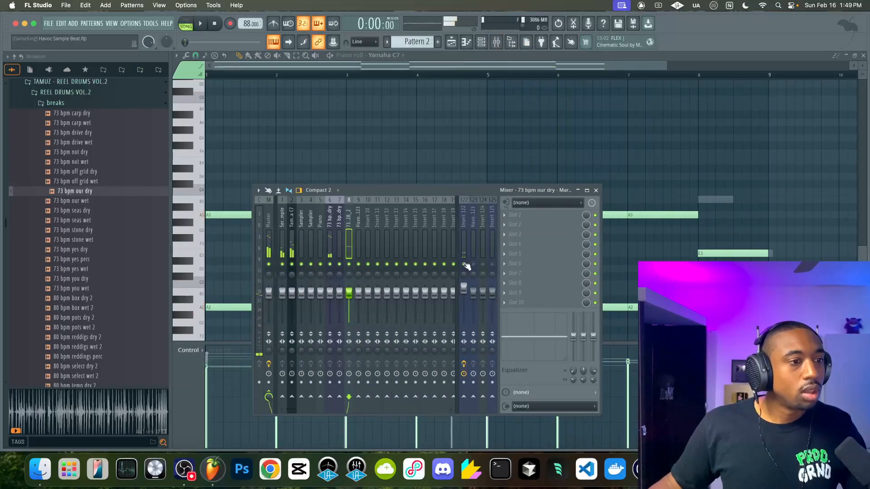
pyautogui.press('F9')
pyautogui.scroll(2, 477, 154)
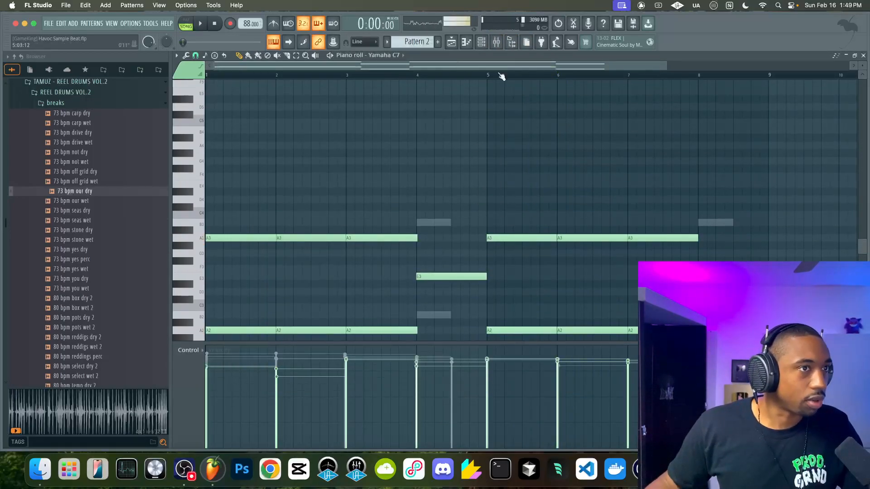
pyautogui.press('space')
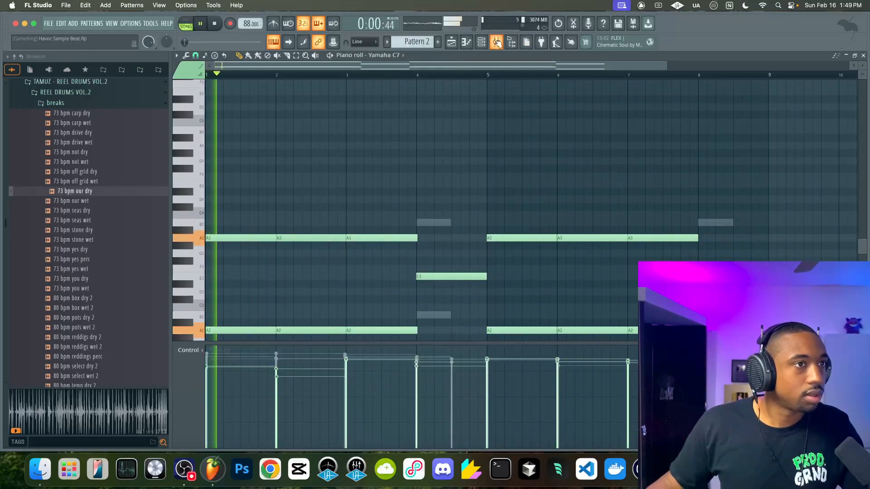
pyautogui.click(496, 42)
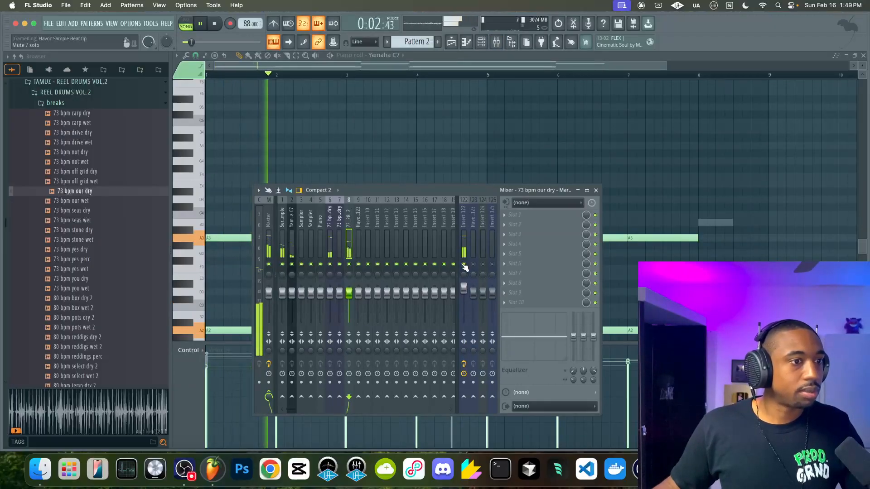
# Check the FLEX settings of the Yamaha C7 channel while the song plays
pyautogui.click(481, 43)
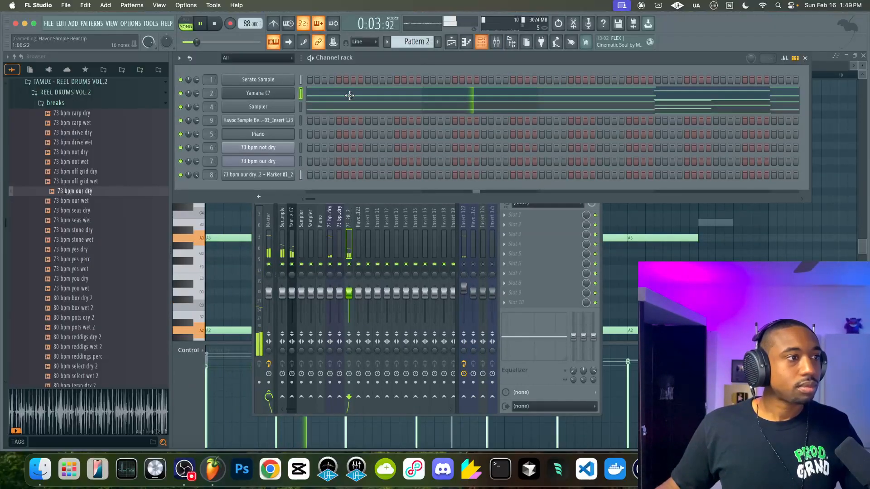
pyautogui.click(277, 94)
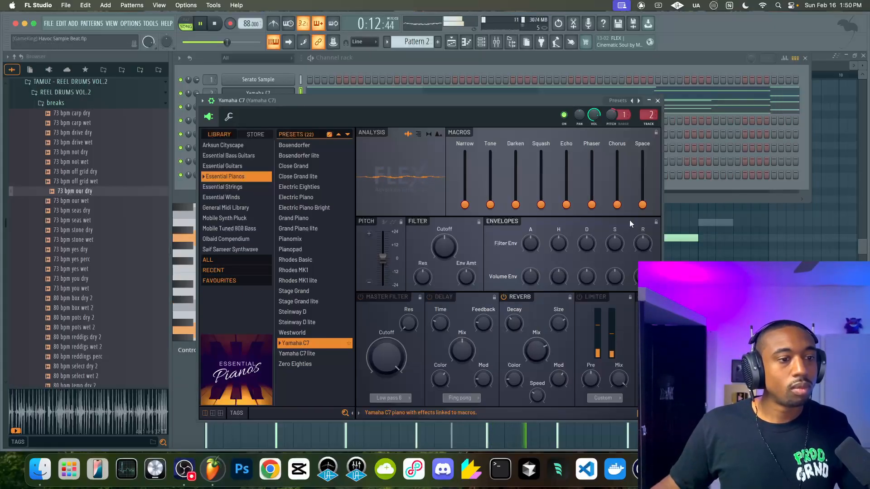
pyautogui.click(657, 101)
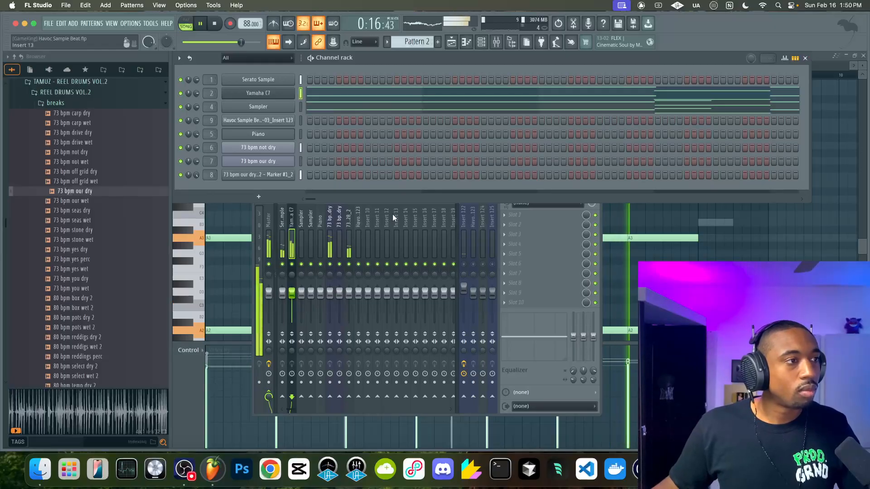
# Return to the playlist and mute mixer Insert 122
pyautogui.click(450, 42)
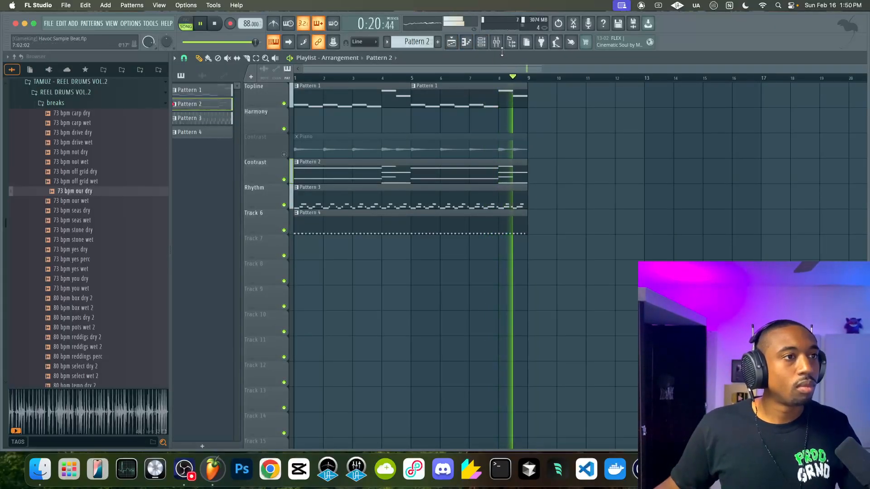
pyautogui.press('F6')
pyautogui.press('F6')
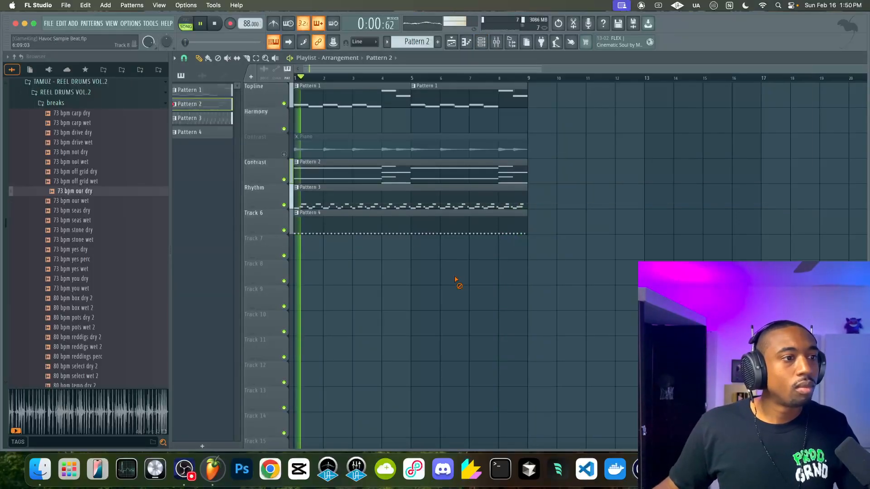
pyautogui.click(496, 41)
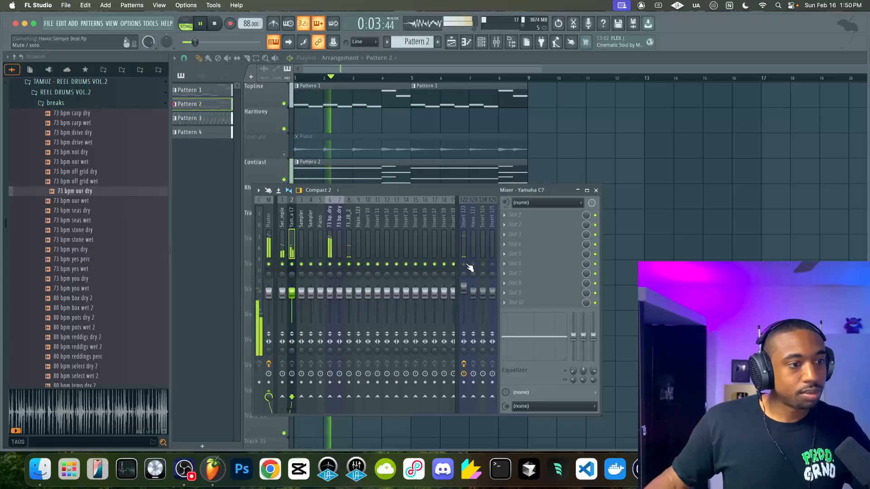
pyautogui.rightClick(660, 253)
# Quantize the Marker #1_2 notes in Pattern 4 with the default template and close the piano roll
pyautogui.doubleClick(372, 226)
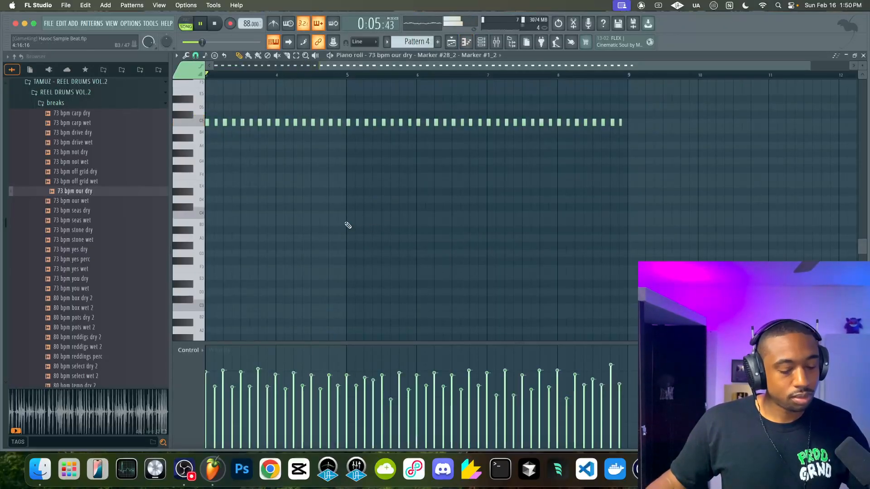
pyautogui.hotkey('alt', 'q')
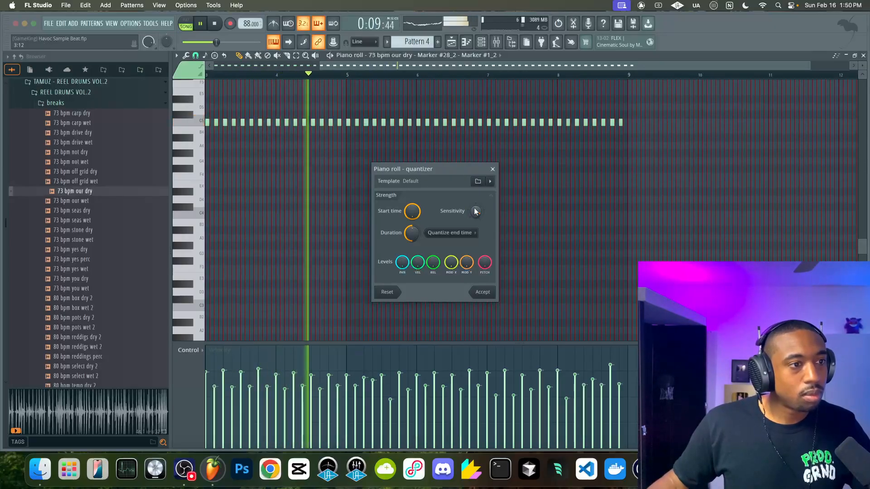
pyautogui.click(481, 292)
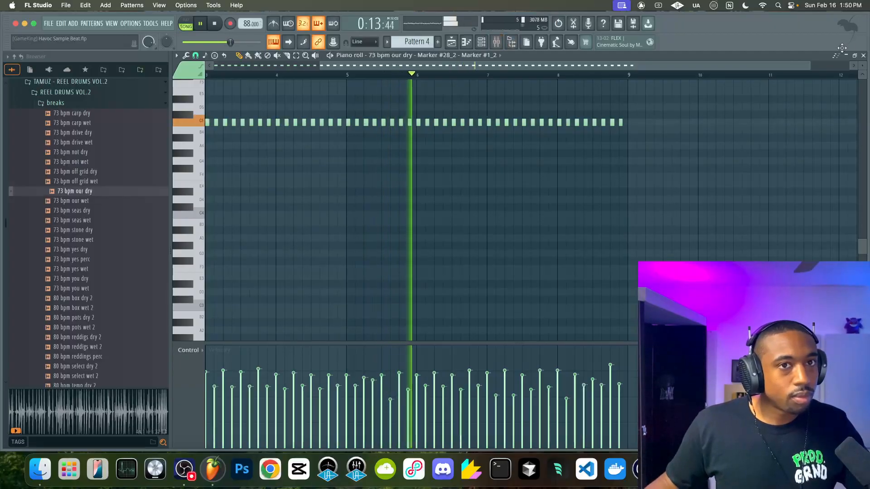
pyautogui.click(863, 56)
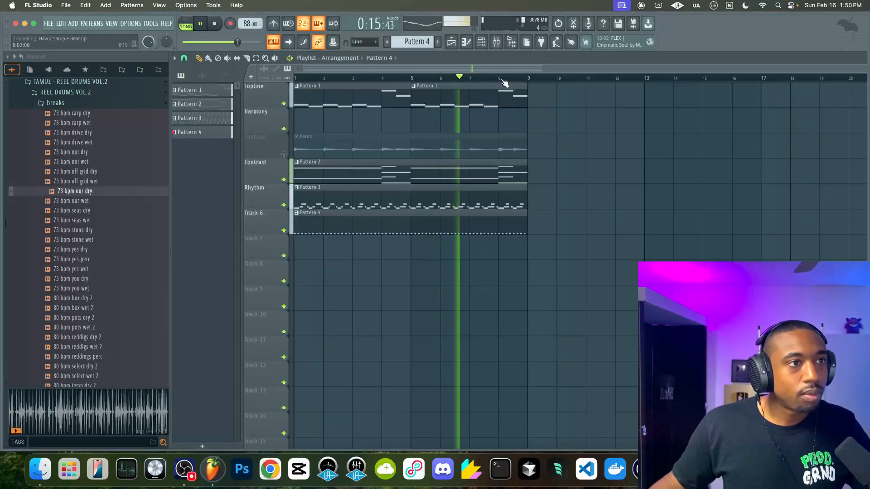
# Listen to the song after the quantize and check Insert 122 and the track levels in the mixer
pyautogui.press('F9')
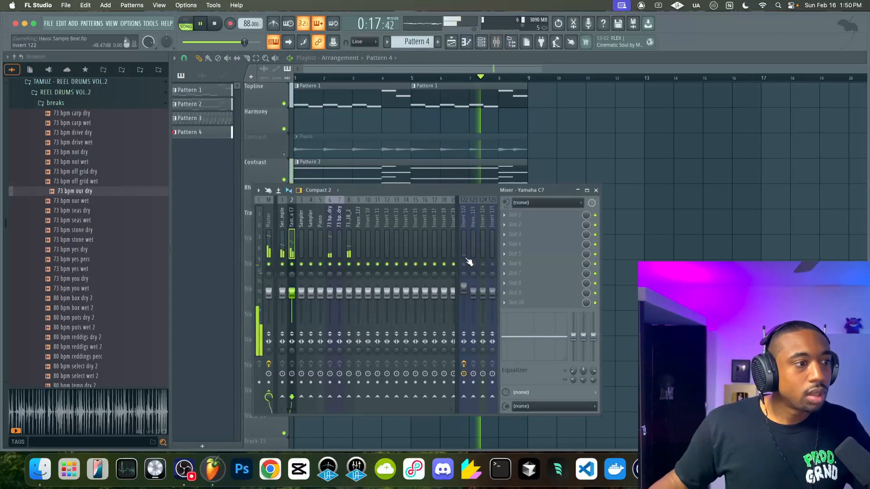
pyautogui.press('F9')
pyautogui.click(496, 42)
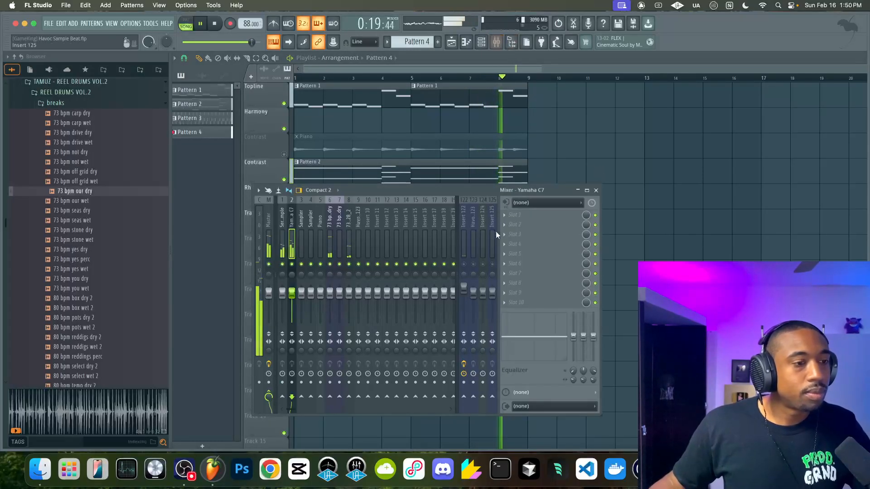
pyautogui.press('F9')
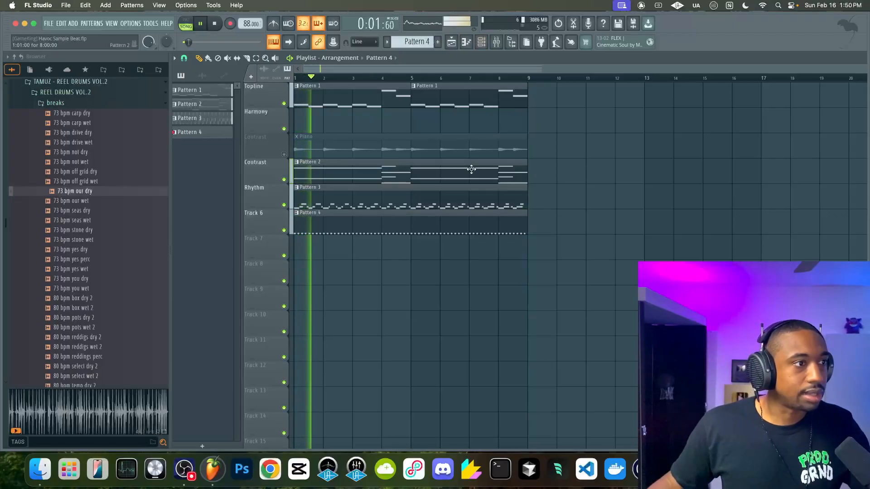
# Stop playback and delete the muted Piano audio clip from the playlist
pyautogui.press('space')
pyautogui.rightClick(300, 146)
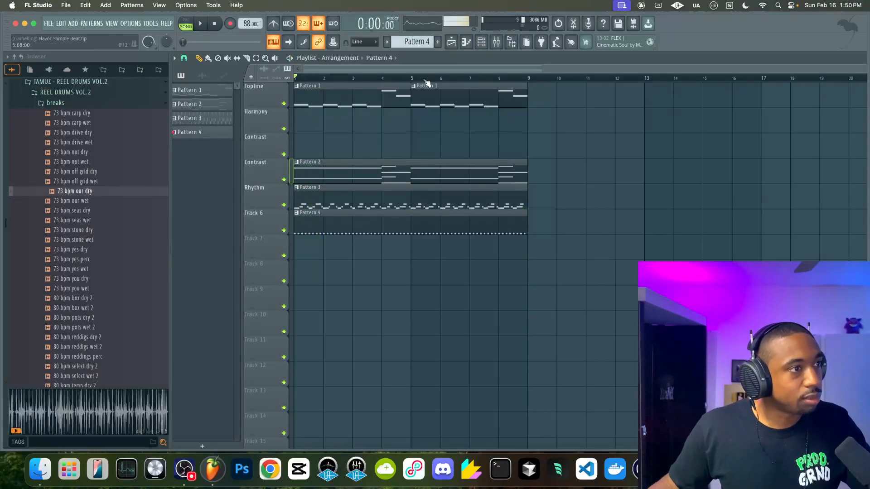
# Add an Omnisphere channel and load the Acoustic - Trilian Main patch from the Bass Instruments category
pyautogui.click(469, 49)
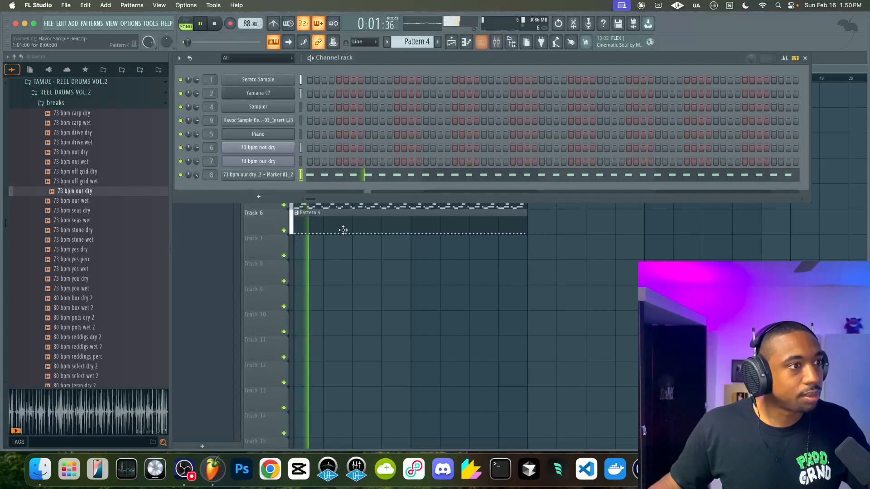
pyautogui.click(272, 199)
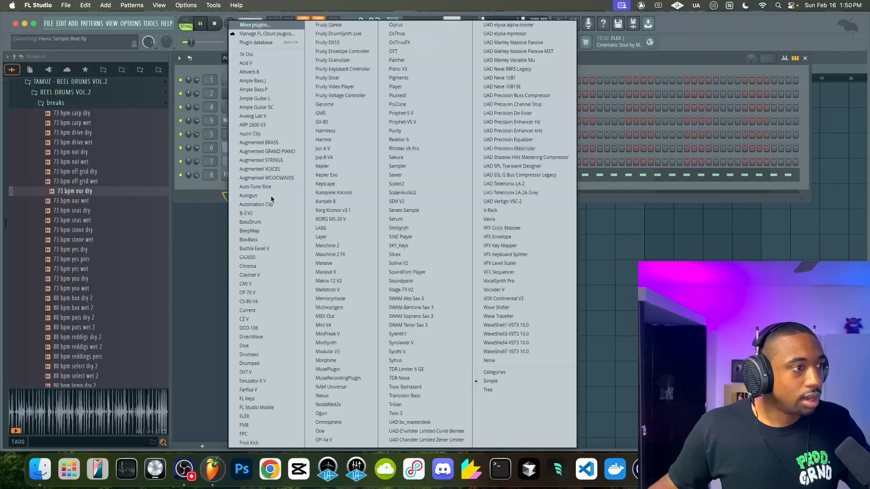
pyautogui.click(335, 423)
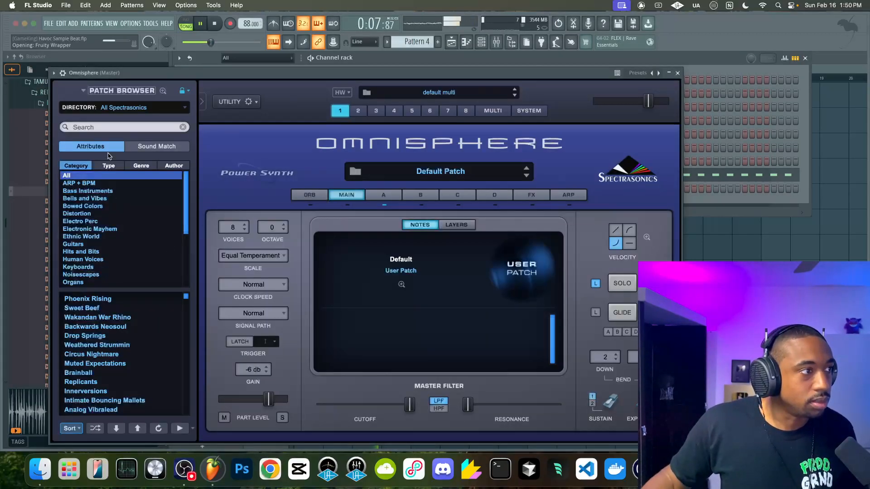
pyautogui.click(97, 192)
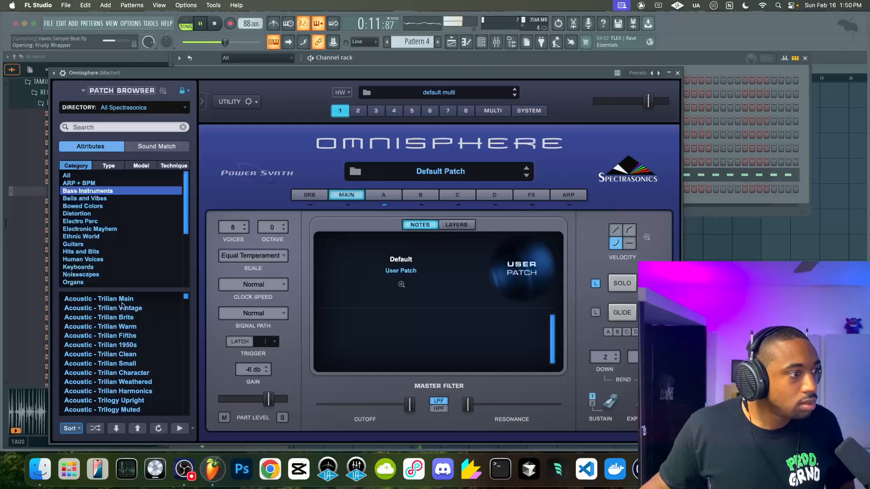
pyautogui.click(122, 300)
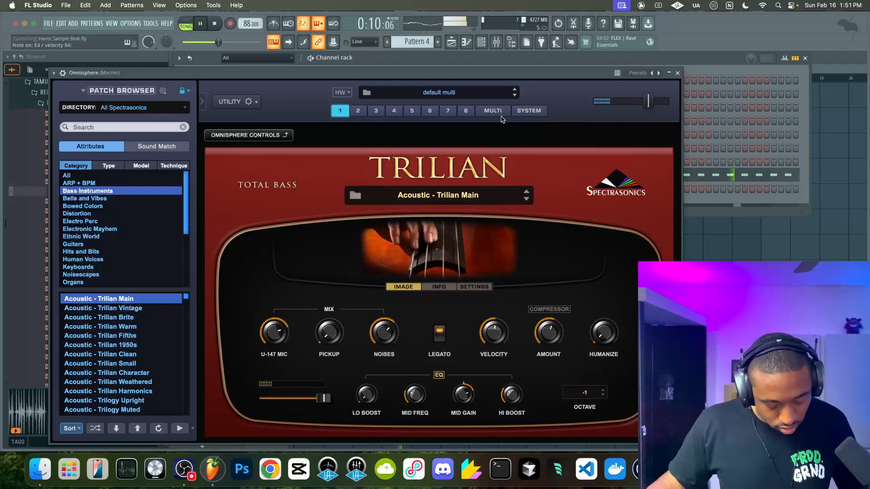
# Set Omnisphere's global Master Tune to 445 Hz in its system settings and close the plugin window
pyautogui.click(493, 111)
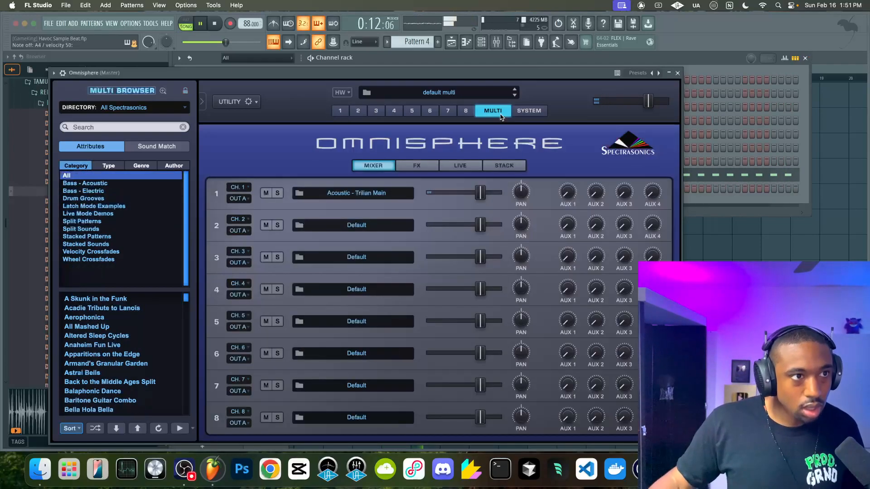
pyautogui.click(529, 112)
pyautogui.click(451, 192)
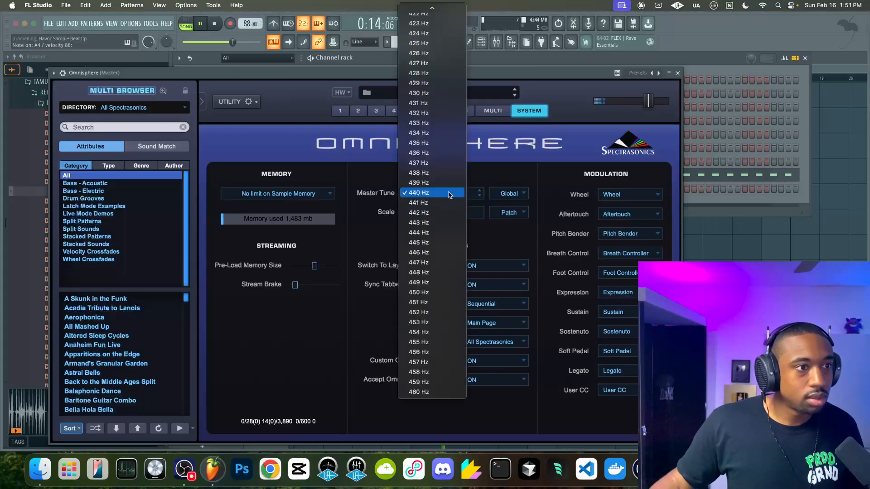
pyautogui.click(431, 244)
pyautogui.click(677, 73)
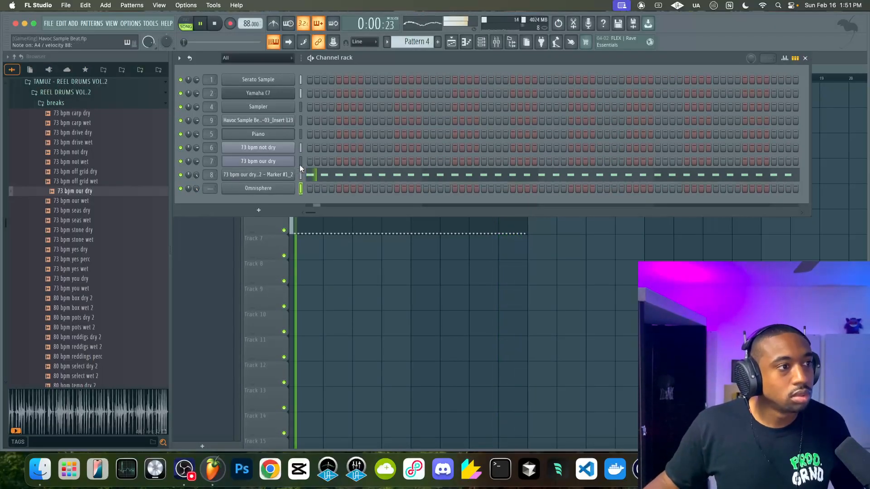
# Route the Omnisphere channel to mixer track 10 and start recording the bass into the empty Pattern 5 with the playlist in view
pyautogui.scroll(-1, 418, 40)
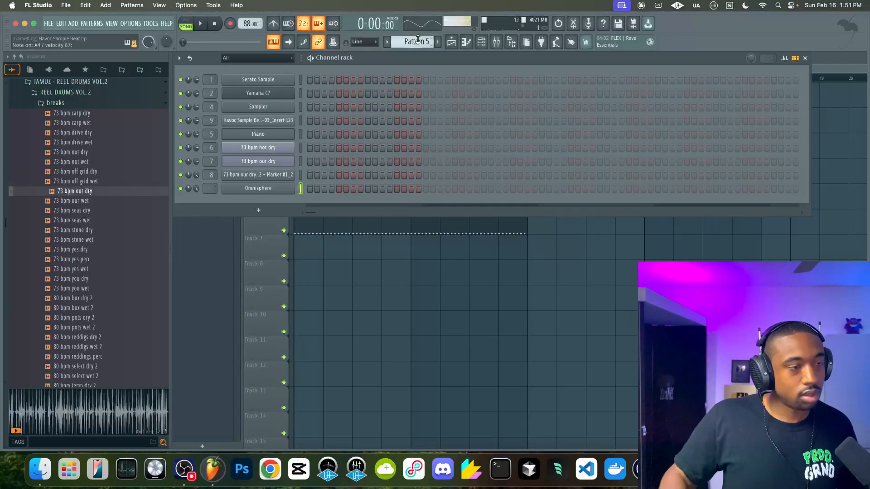
pyautogui.hotkey('ctrl', 'l')
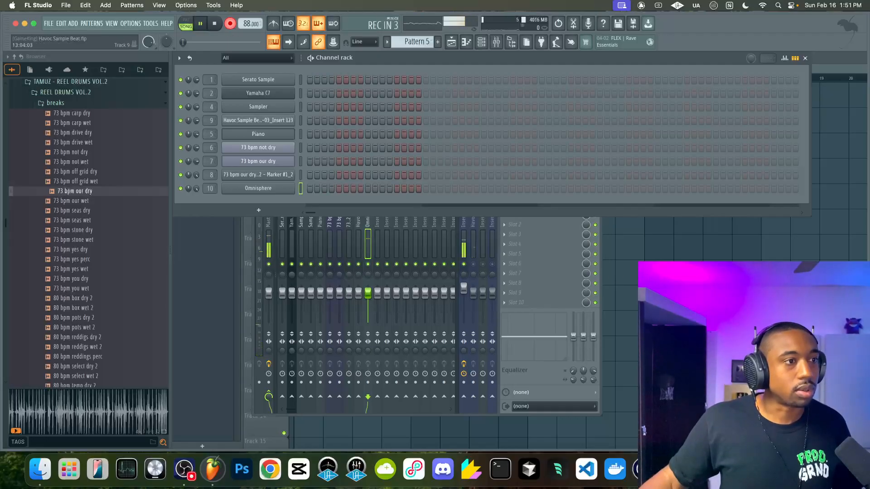
pyautogui.press('F5')
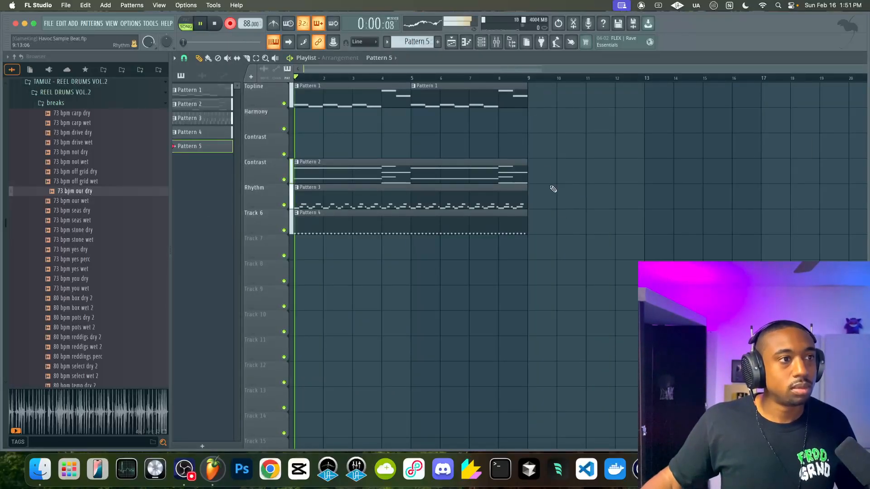
# Record an eight-bar Omnisphere melody into Pattern 5, check it against the mixer and restart playback from the beginning
pyautogui.press('F9')
pyautogui.press('F9')
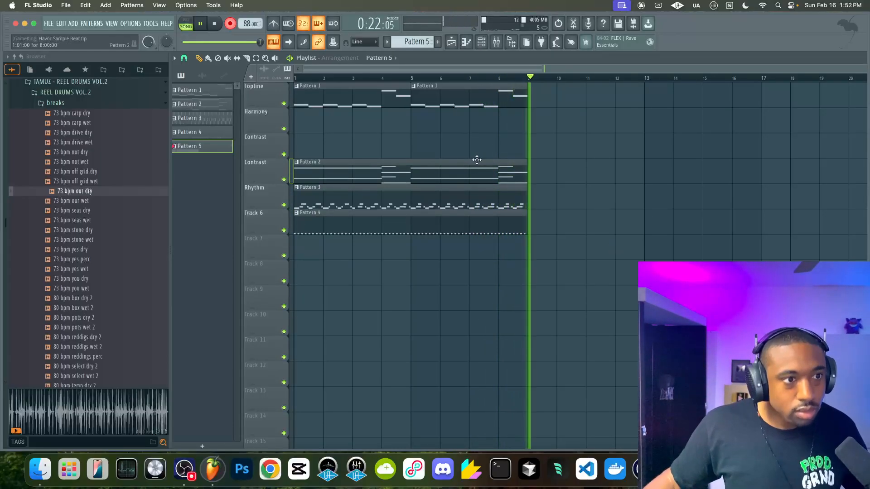
pyautogui.press('space')
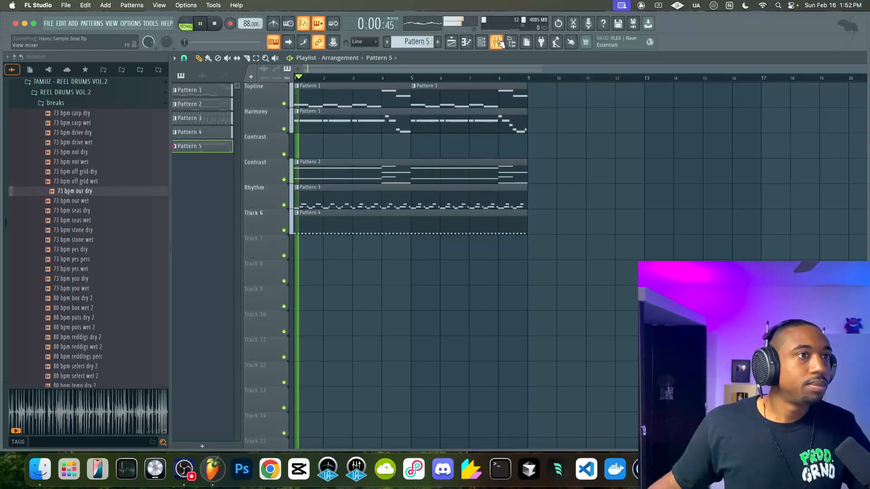
pyautogui.click(496, 41)
pyautogui.rightClick(667, 250)
pyautogui.press('space')
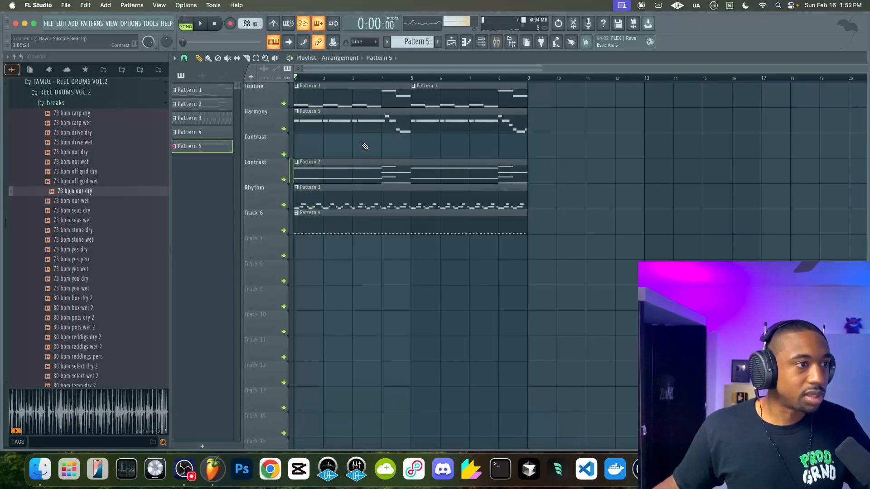
pyautogui.press('space')
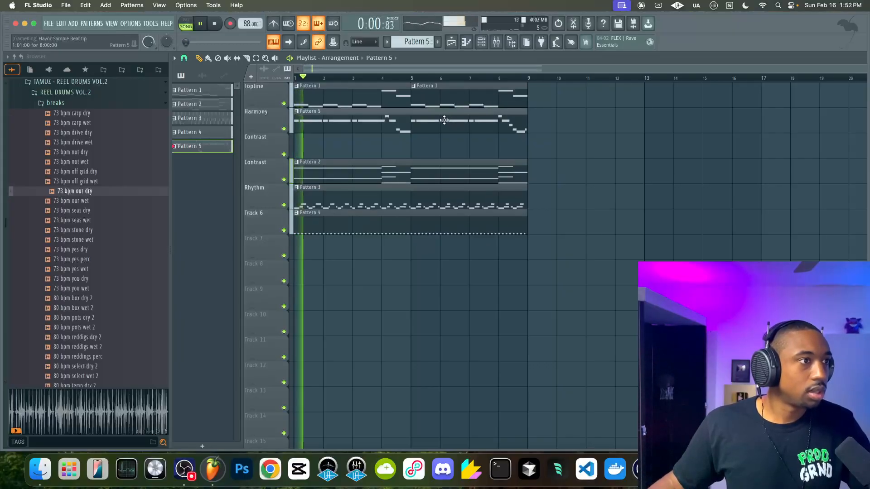
# Move the Pattern 5 clip down to the empty Contrast track and quantize its notes with the Default template
pyautogui.moveTo(342, 120); pyautogui.dragTo(343, 145)
pyautogui.doubleClick(376, 136)
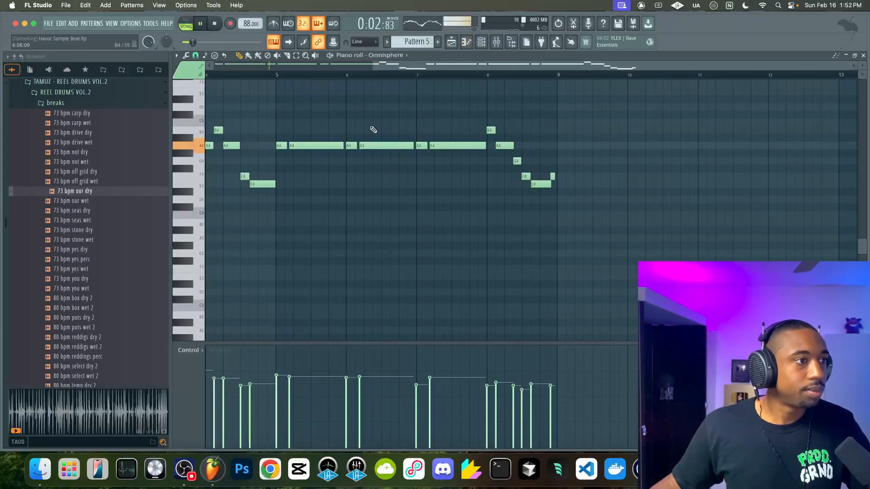
pyautogui.hotkey('alt', 'q')
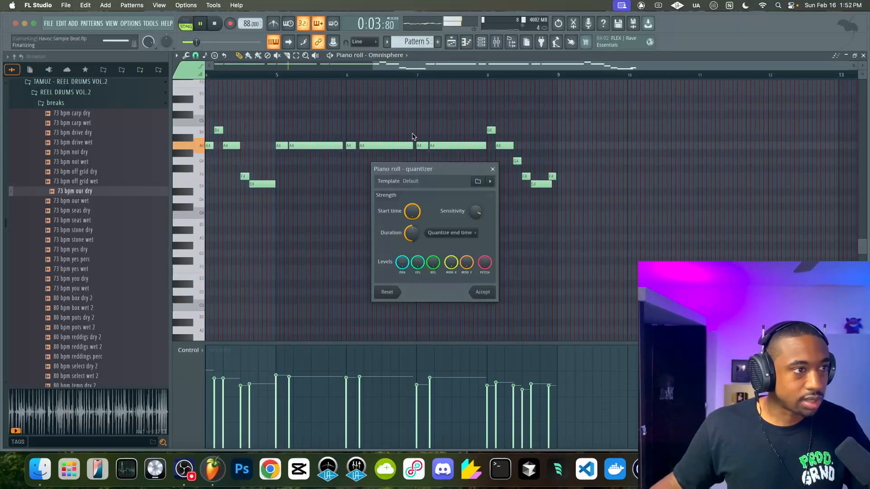
pyautogui.click(482, 291)
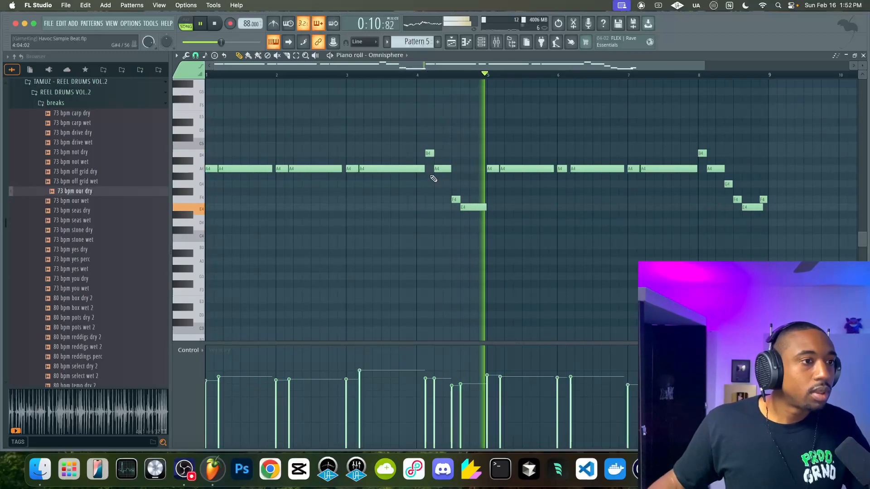
# Audition Pattern 5 and delete the descending notes in bars 4 and 8, keeping the repeated A4 notes
pyautogui.press('space')
pyautogui.moveTo(433, 144); pyautogui.dragTo(472, 256)
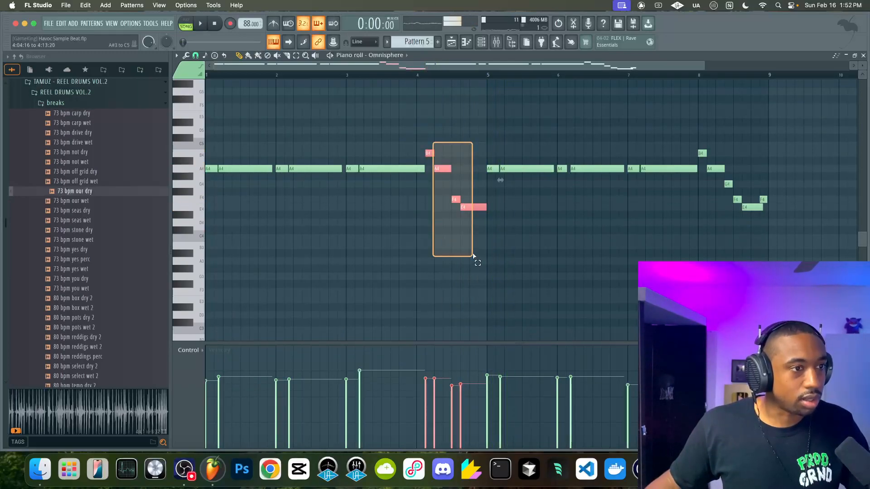
pyautogui.press('space')
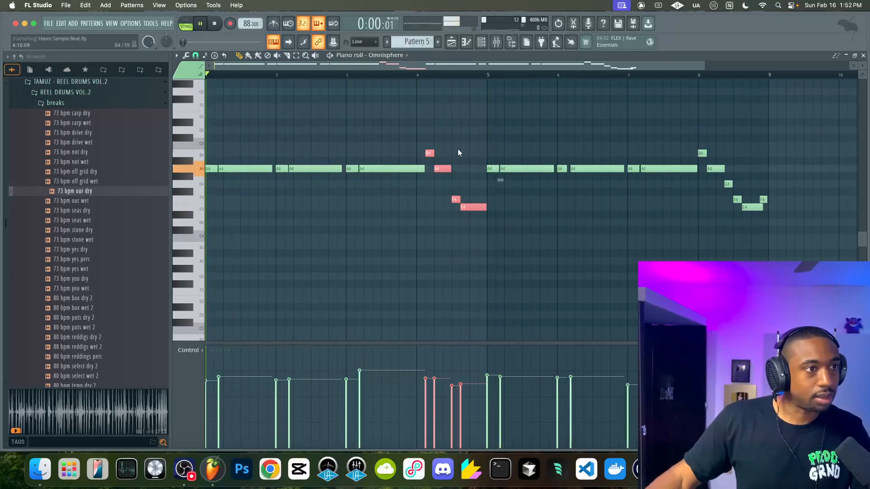
pyautogui.click(412, 73)
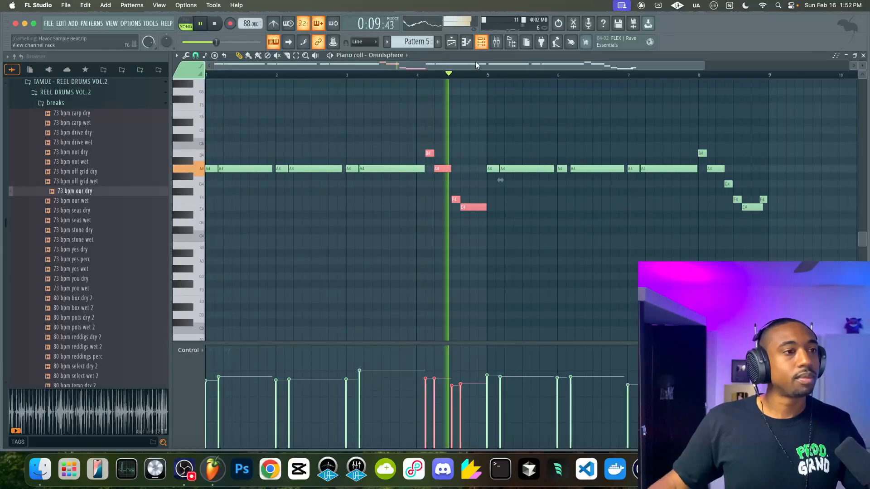
pyautogui.press('space')
pyautogui.press('space')
pyautogui.press('space')
pyautogui.press('Delete')
pyautogui.moveTo(796, 222); pyautogui.dragTo(709, 127)
pyautogui.press('Delete')
# Select bars 3 to 4 on the timeline and record new, higher melodic runs into bars 4 and 8 of Pattern 5
pyautogui.moveTo(487, 75); pyautogui.dragTo(346, 75)
pyautogui.press('space')
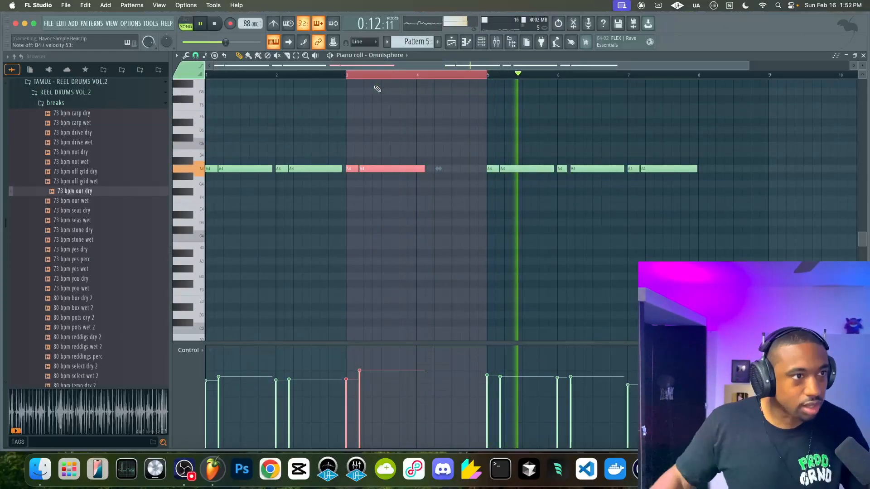
pyautogui.press('space')
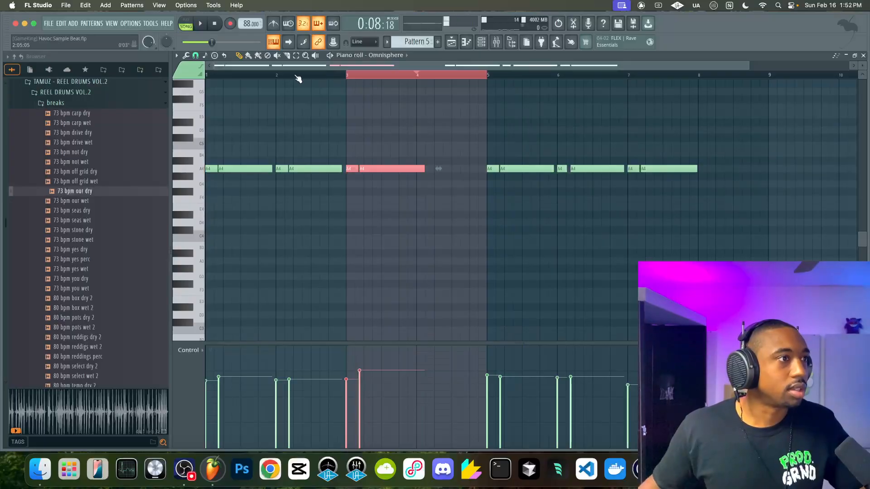
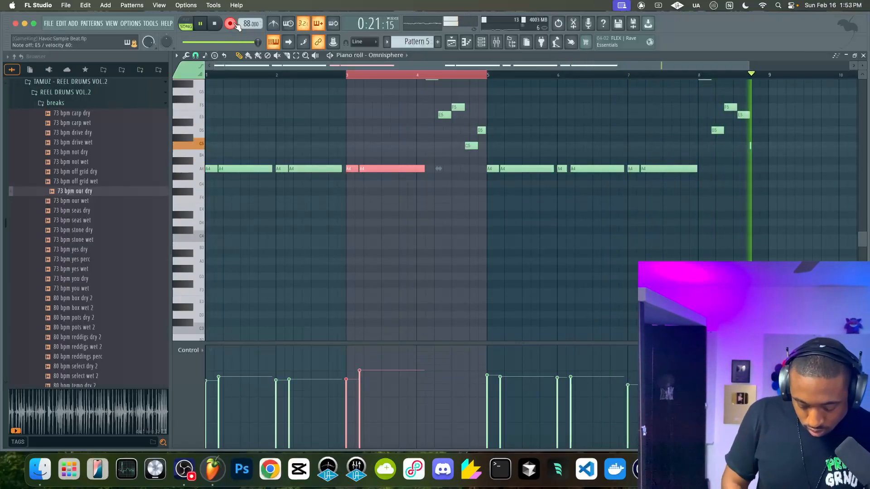
pyautogui.press('space')
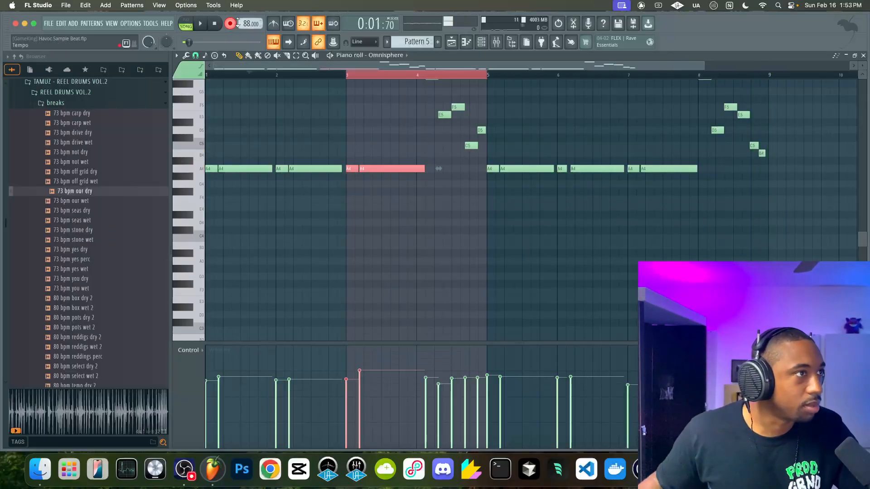
# Clear the time selection, play back the newly recorded runs and return to the playlist
pyautogui.press('space')
pyautogui.rightClick(364, 76)
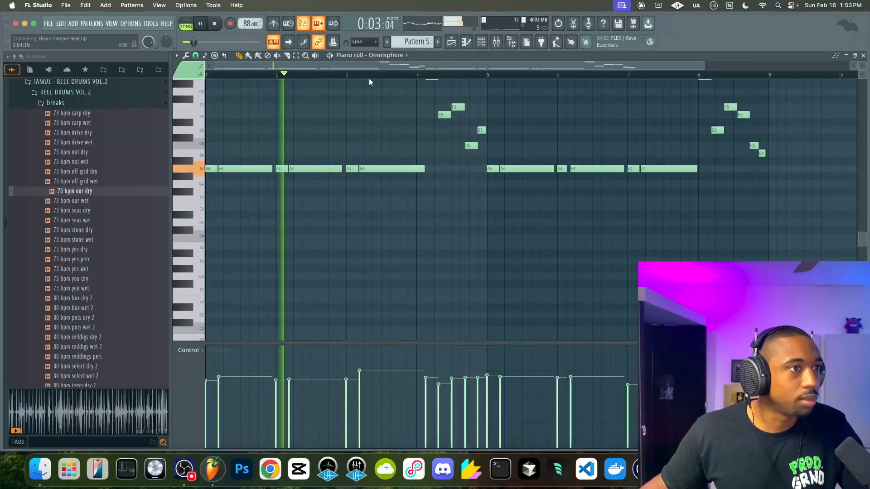
pyautogui.scroll(2, 443, 135)
pyautogui.scroll(2, 445, 137)
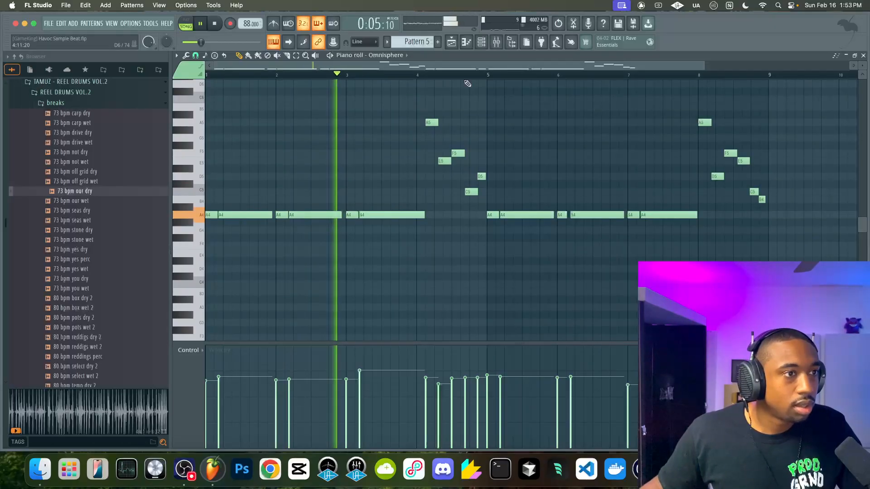
pyautogui.press('F9')
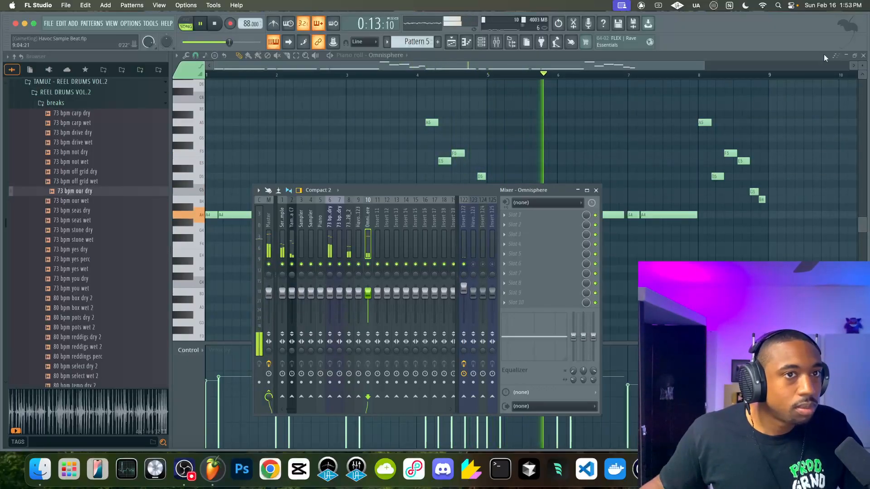
pyautogui.click(863, 55)
pyautogui.click(796, 162)
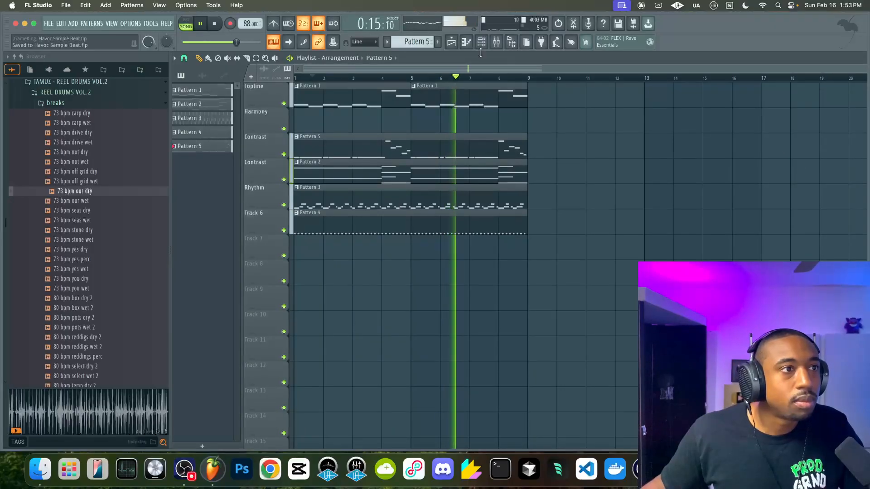
# Examine the mixer tracks during playback and look at the unused Insert 11 track
pyautogui.click(481, 42)
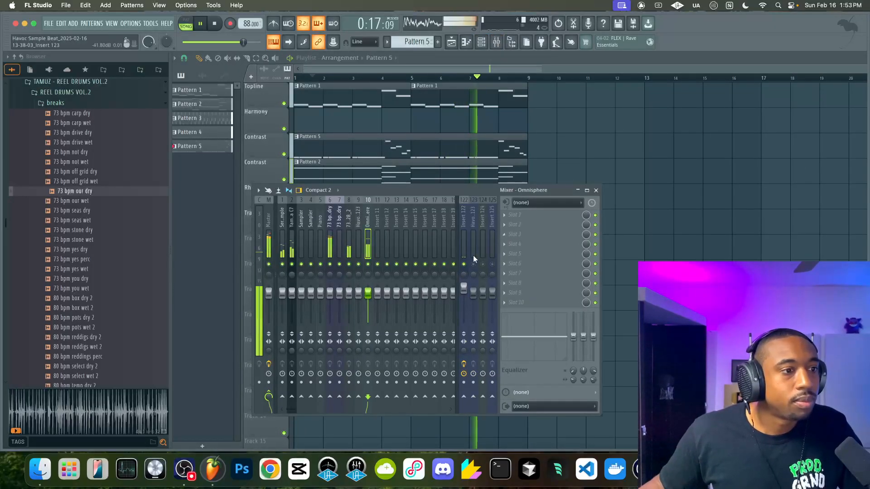
pyautogui.click(721, 254)
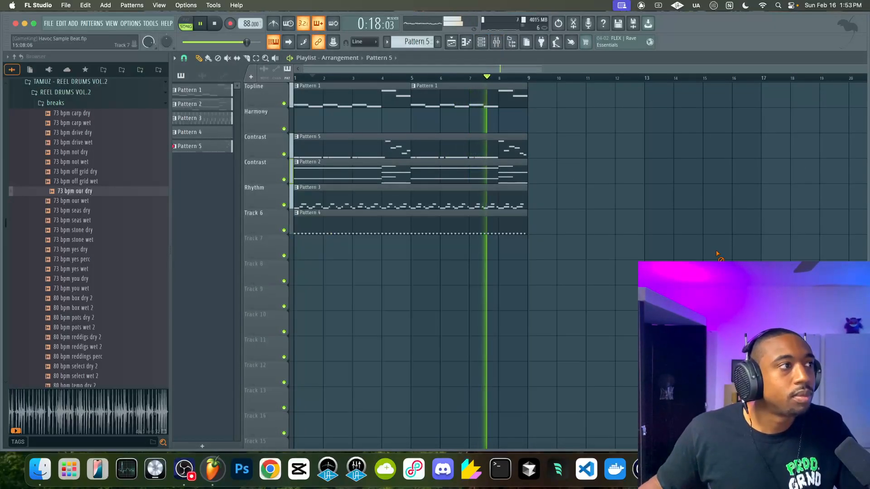
pyautogui.click(496, 43)
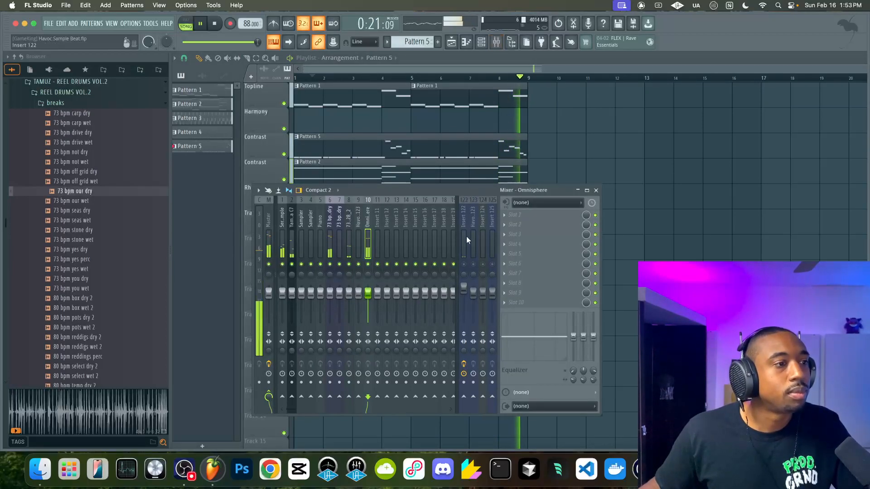
pyautogui.press('space')
pyautogui.click(380, 247)
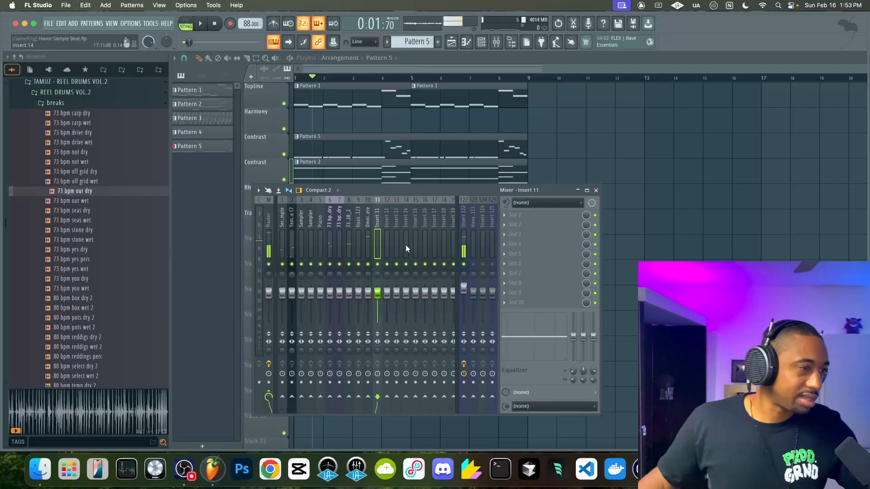
pyautogui.press('space')
pyautogui.press('space')
pyautogui.press('F9')
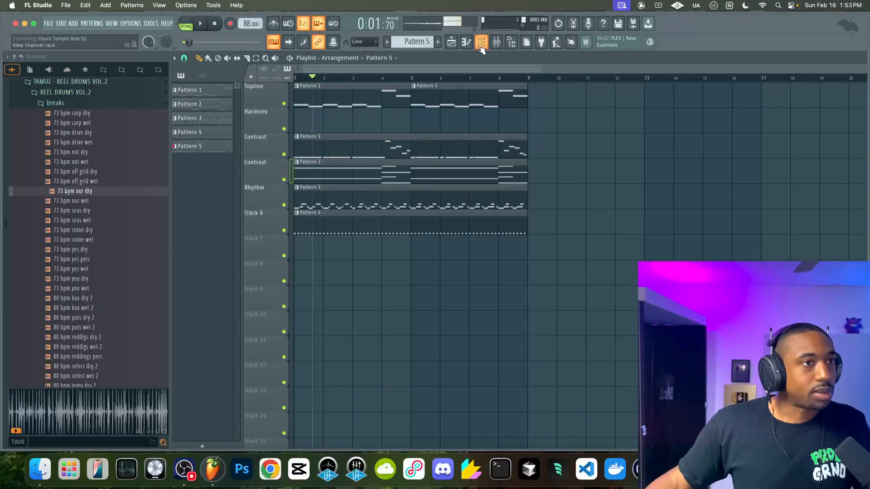
pyautogui.press('space')
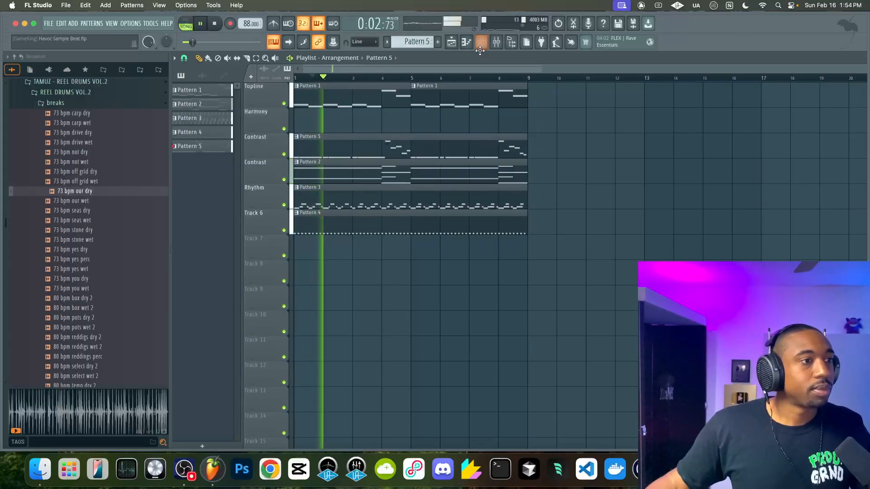
pyautogui.click(481, 41)
pyautogui.press('space')
pyautogui.click(292, 148)
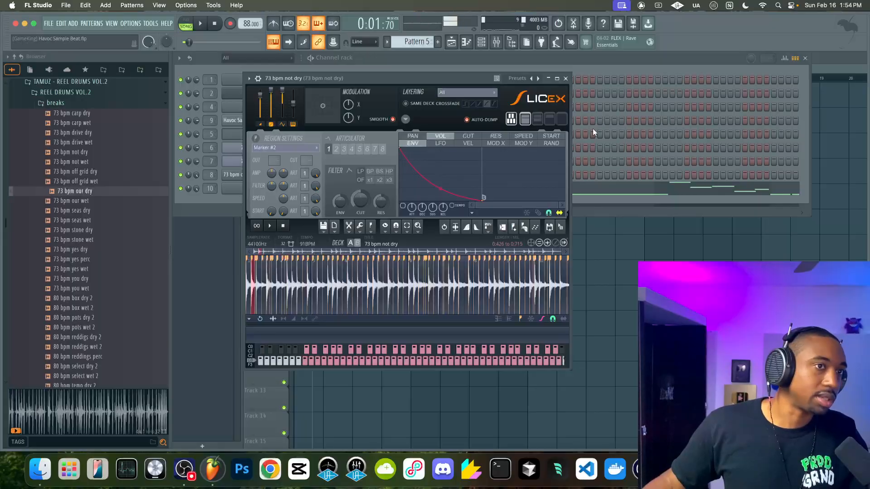
pyautogui.click(566, 80)
pyautogui.press('Escape')
# Open Pattern 3's notes, bring up the 73 bpm not dry channel in Slicex and select the Marker #4 slice
pyautogui.doubleClick(336, 194)
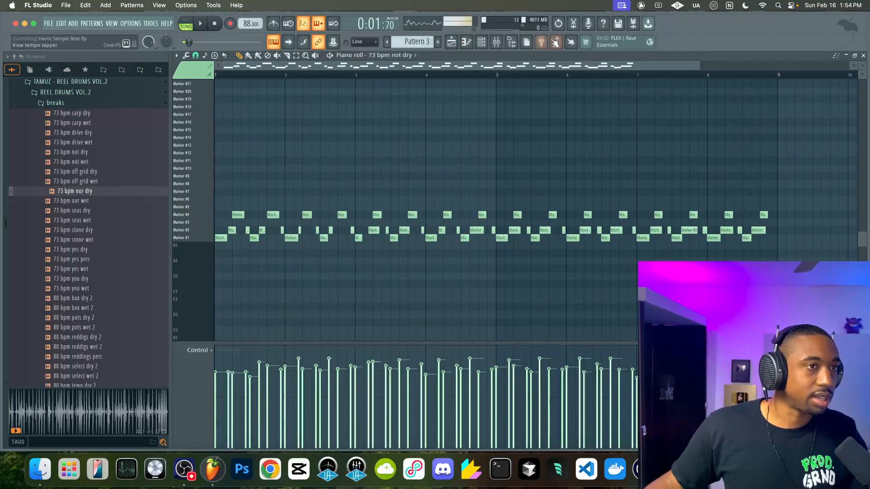
pyautogui.click(484, 43)
pyautogui.click(280, 150)
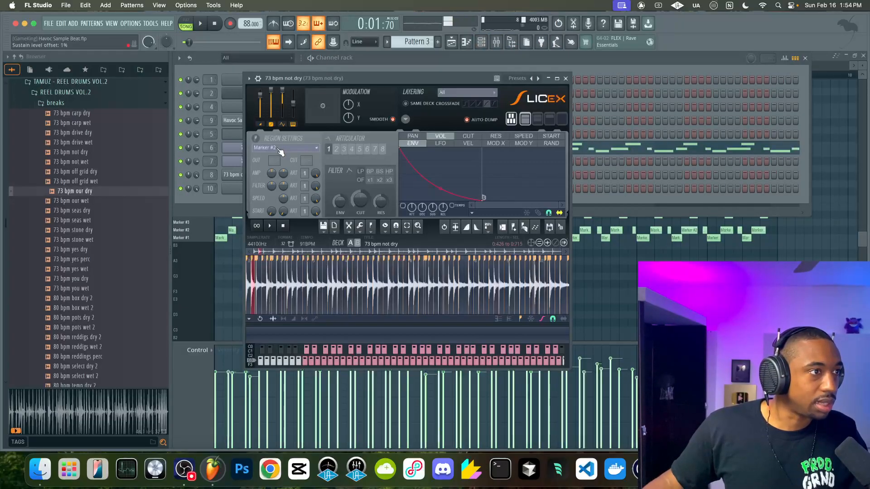
pyautogui.scroll(6, 267, 277)
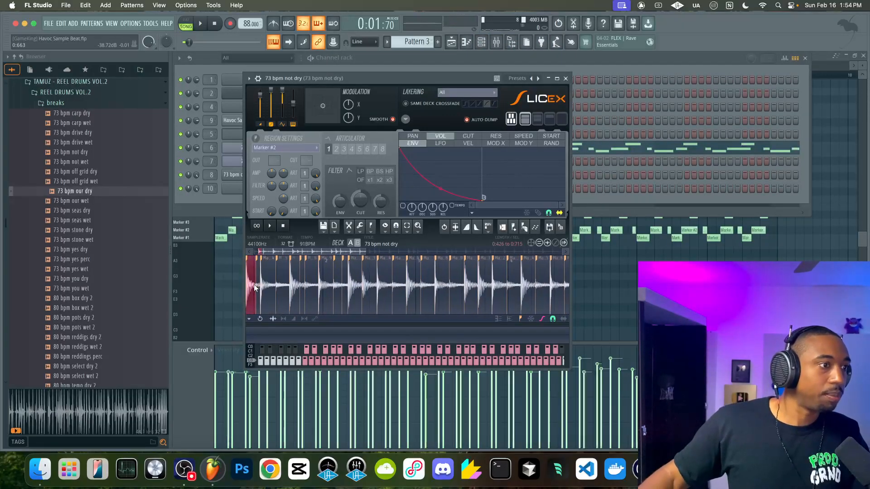
pyautogui.moveTo(265, 261); pyautogui.dragTo(263, 260)
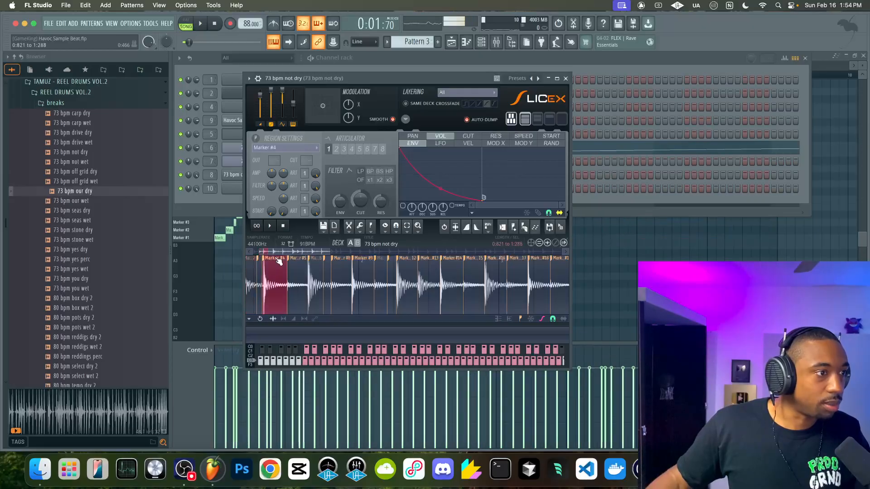
pyautogui.scroll(4, 265, 282)
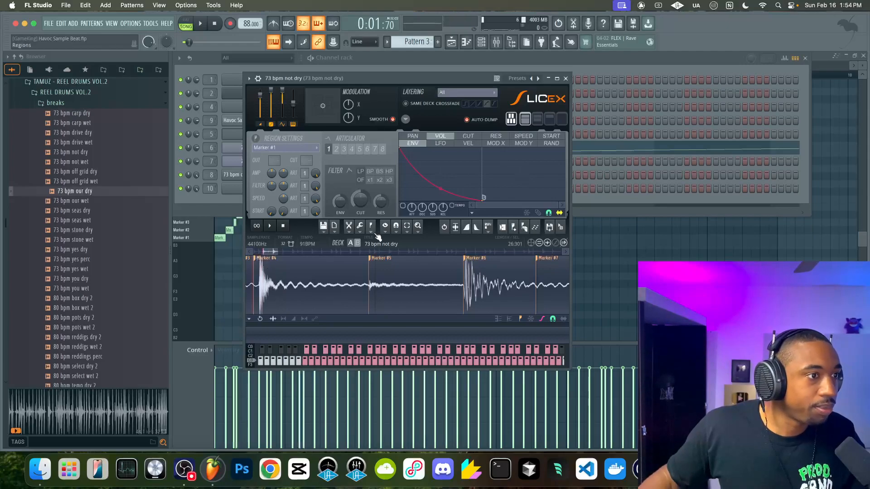
# Adjust the Slicex waveform snapping and move the start of the Marker #4 slice onto the drum hit at about 0.842 s
pyautogui.click(362, 228)
pyautogui.click(328, 237)
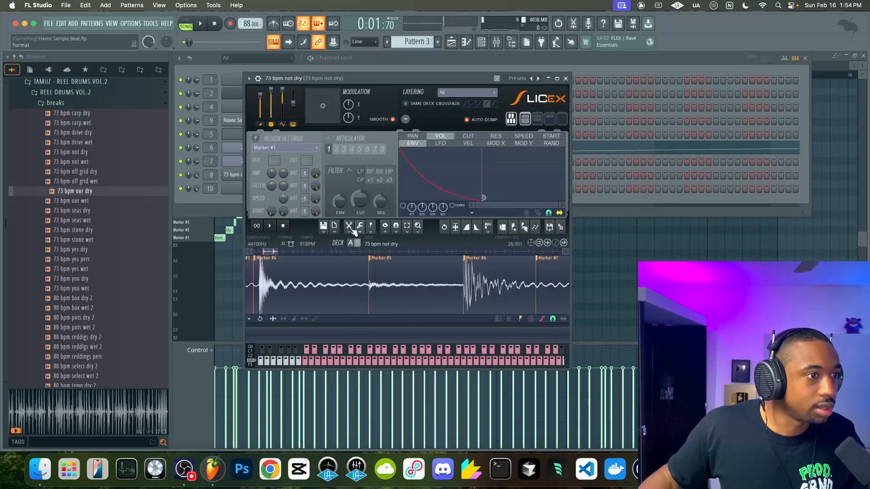
pyautogui.click(397, 228)
pyautogui.click(415, 267)
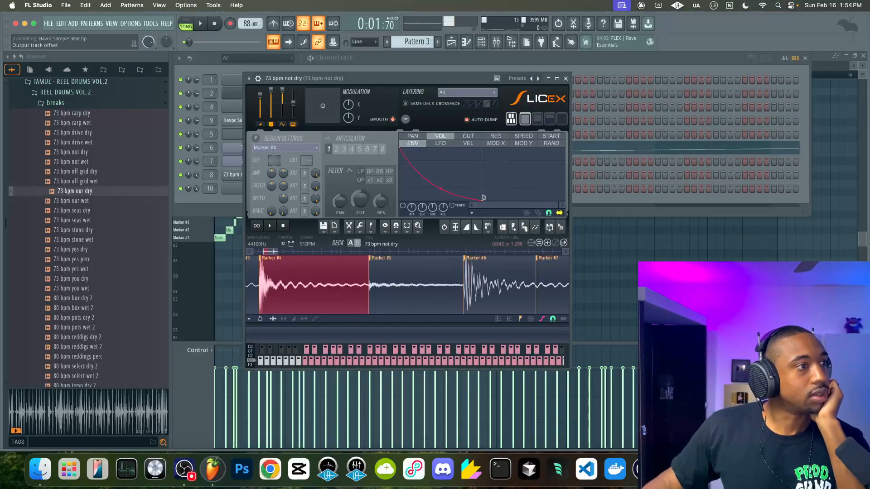
# Set the output track offset for the Marker #4 slice, close Slicex and check its routing in the mixer during playback
pyautogui.moveTo(300, 82)
pyautogui.mouseDown()
pyautogui.moveTo(382, 80)
pyautogui.moveTo(351, 78)
pyautogui.mouseUp()
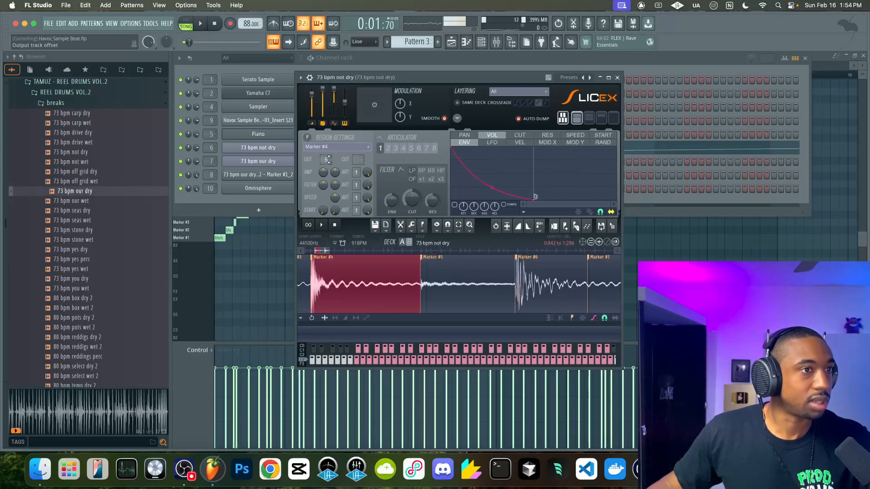
pyautogui.click(617, 77)
pyautogui.click(497, 43)
pyautogui.press('space')
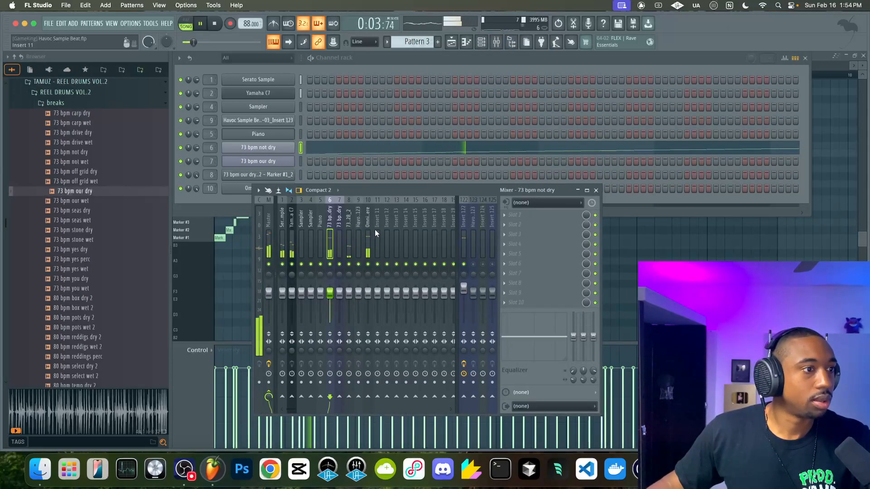
pyautogui.press('space')
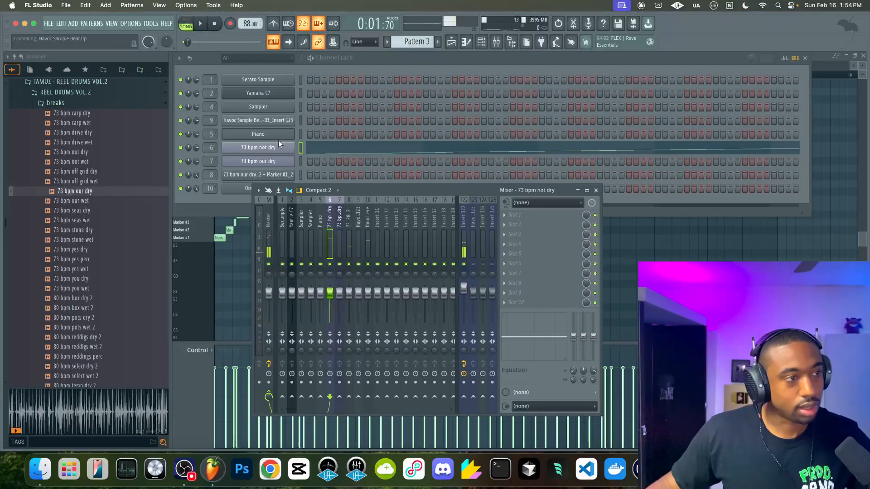
# Check the Marker #4 slice's output setting in the 73 bpm not dry channel and play the song to watch the mixer meters
pyautogui.click(278, 141)
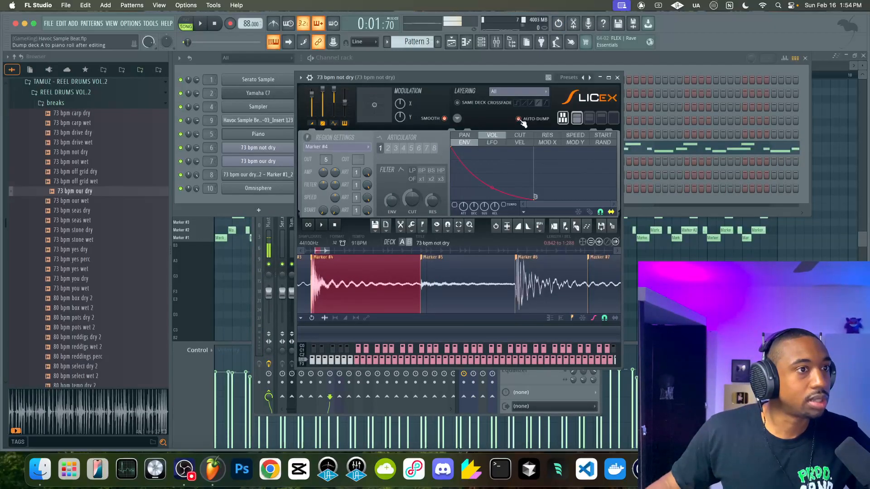
pyautogui.click(618, 79)
pyautogui.press('space')
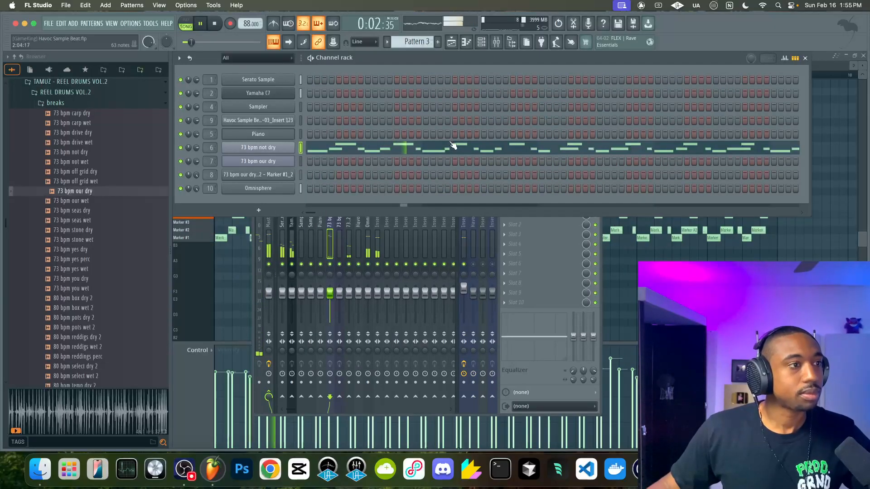
# Rename the Insert 11 mixer track as Snare and play the song to check its signal
pyautogui.click(376, 243)
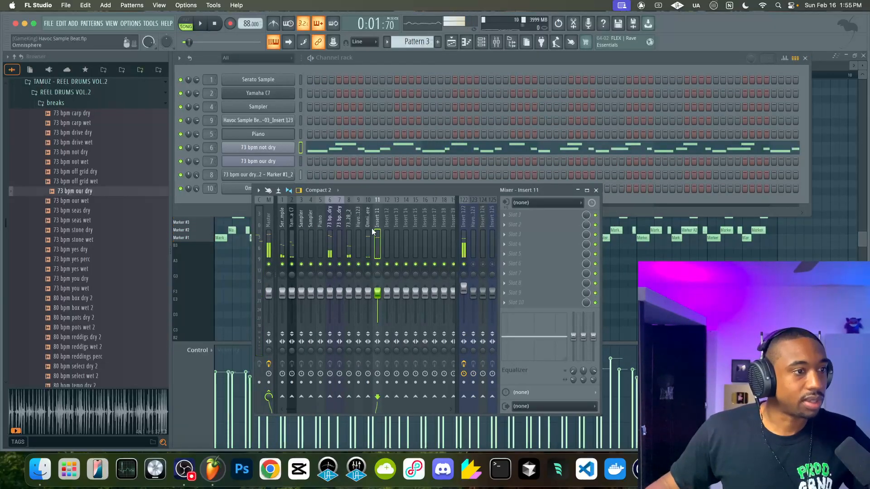
pyautogui.press('F2')
pyautogui.write('Sna')
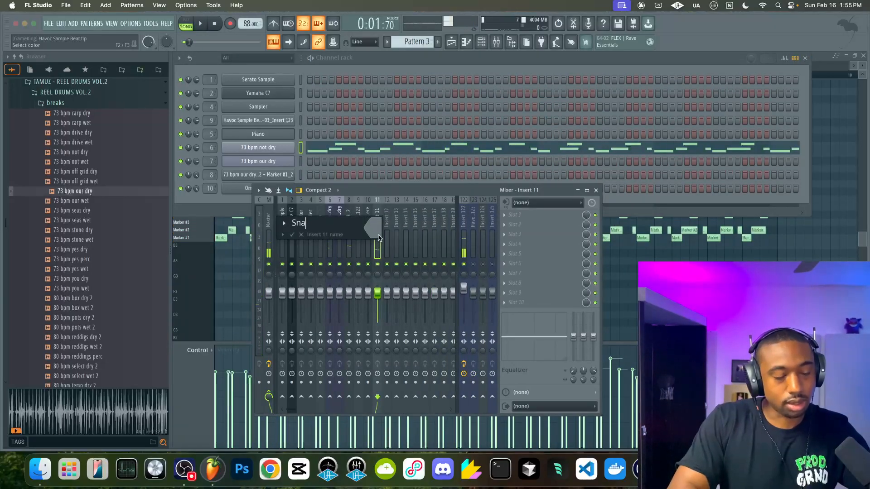
pyautogui.write('re')
pyautogui.press('Return')
pyautogui.press('space')
pyautogui.press('space')
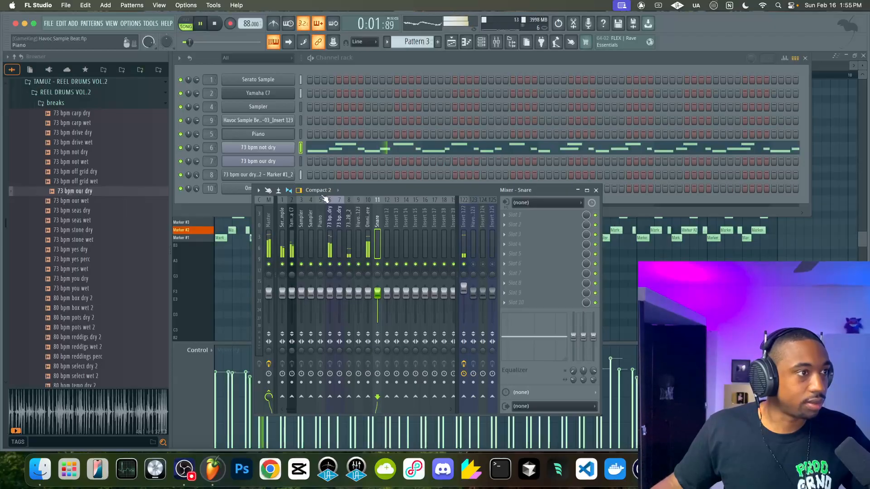
pyautogui.press('space')
# Load the UAD AMS RMX16 reverb into the first effect slot of Insert 12, replacing Pro-MB
pyautogui.click(388, 232)
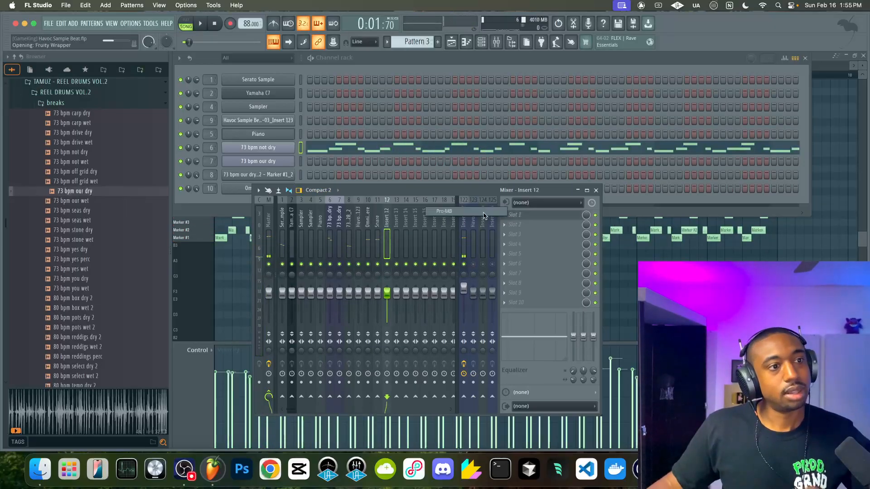
pyautogui.click(503, 216)
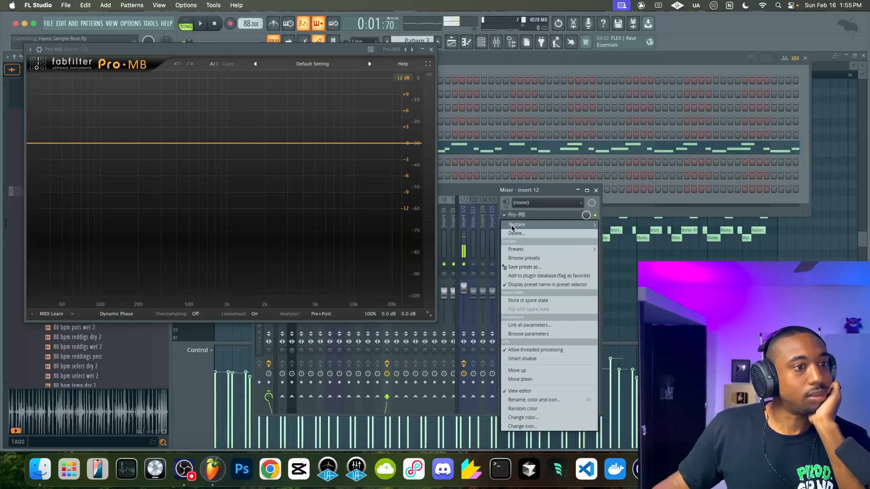
pyautogui.moveTo(512, 228)
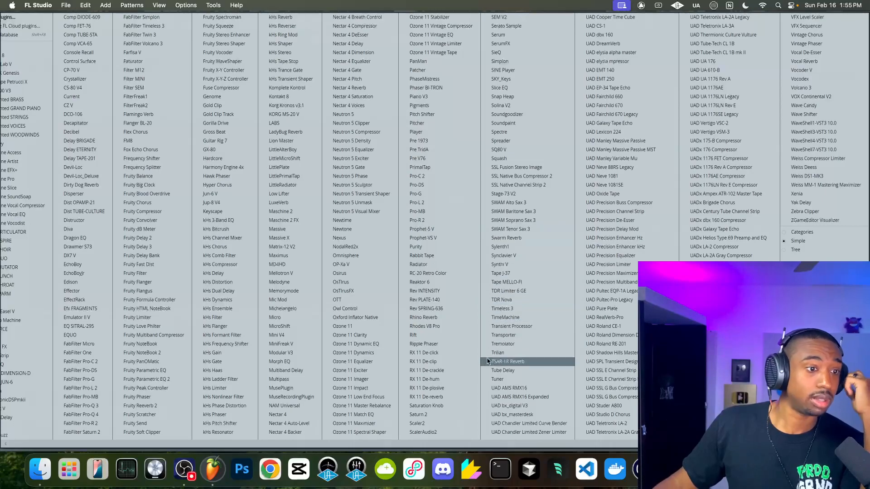
pyautogui.click(507, 390)
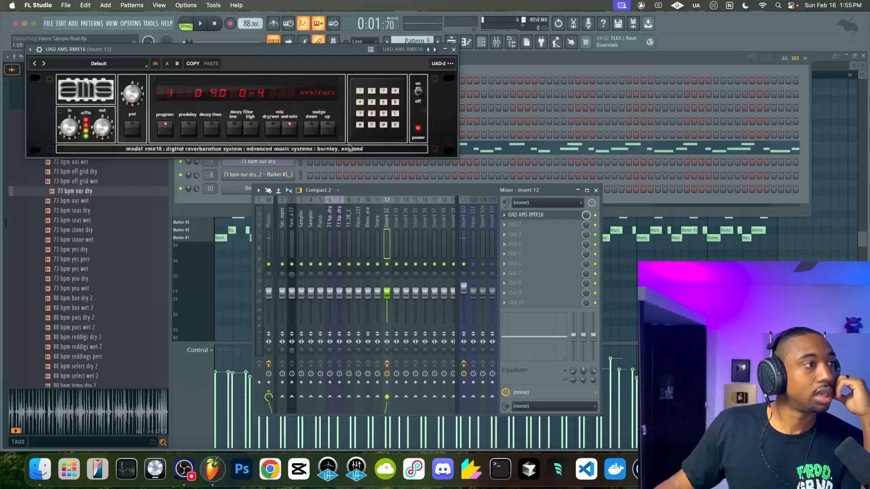
# Search the reverb's presets for plate, load BG Vox Delay Plate, and send the Snare track to Insert 12 at 80%
pyautogui.click(141, 65)
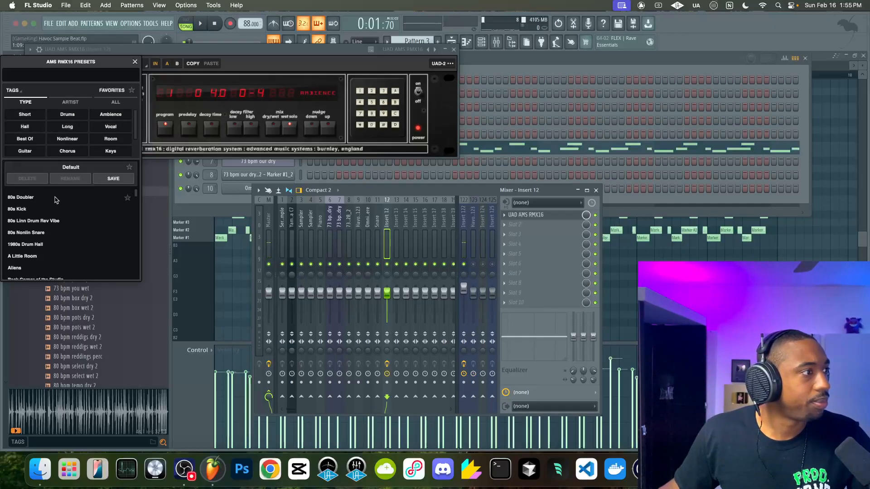
pyautogui.write('plate')
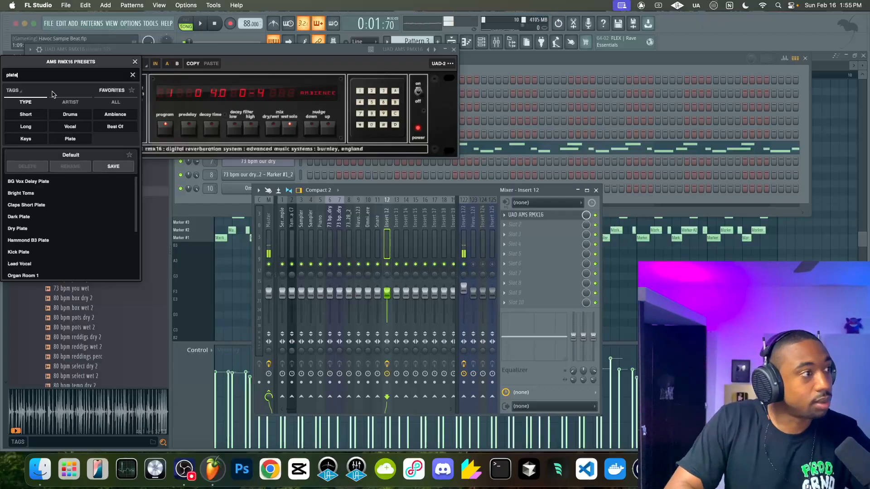
pyautogui.press('Return')
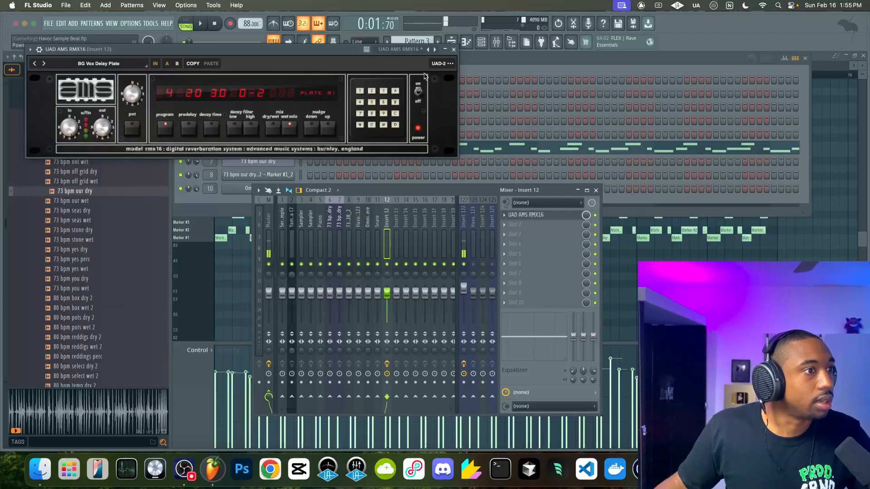
pyautogui.click(453, 50)
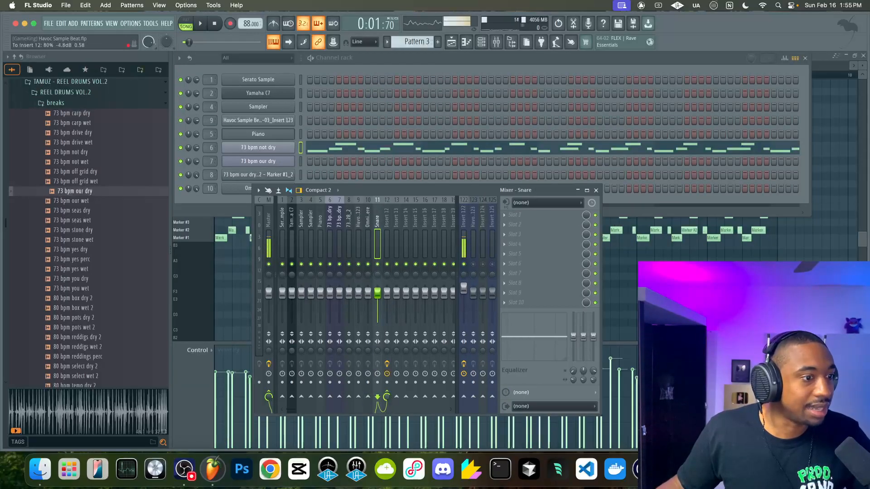
# Audition the Snare and Insert 12 reverb tracks during playback, first with the other instruments muted and again with more drum tracks enabled
pyautogui.click(387, 258)
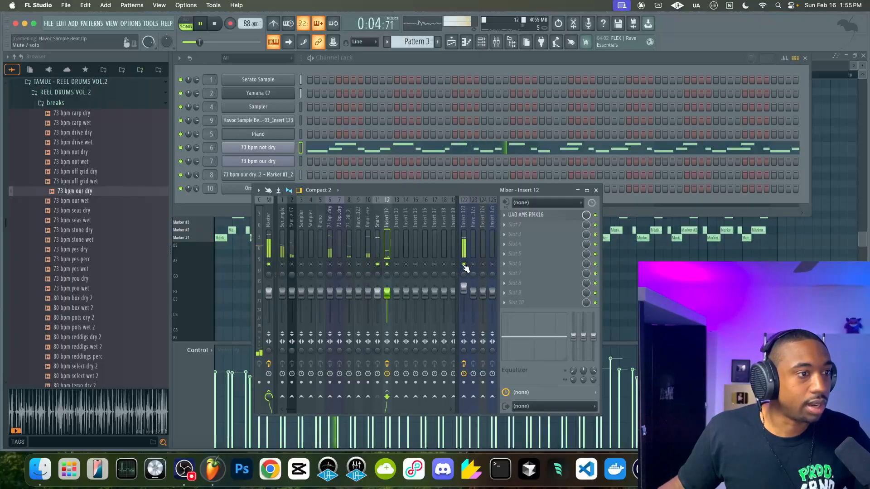
pyautogui.click(351, 257)
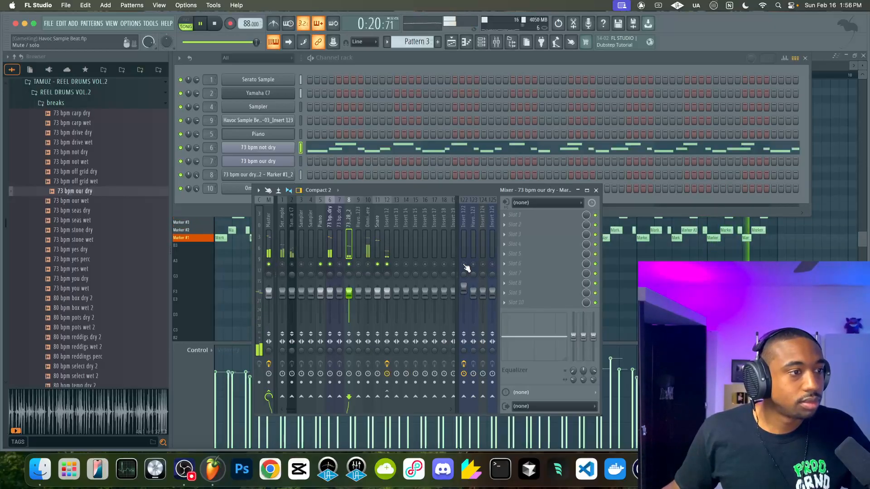
pyautogui.click(379, 243)
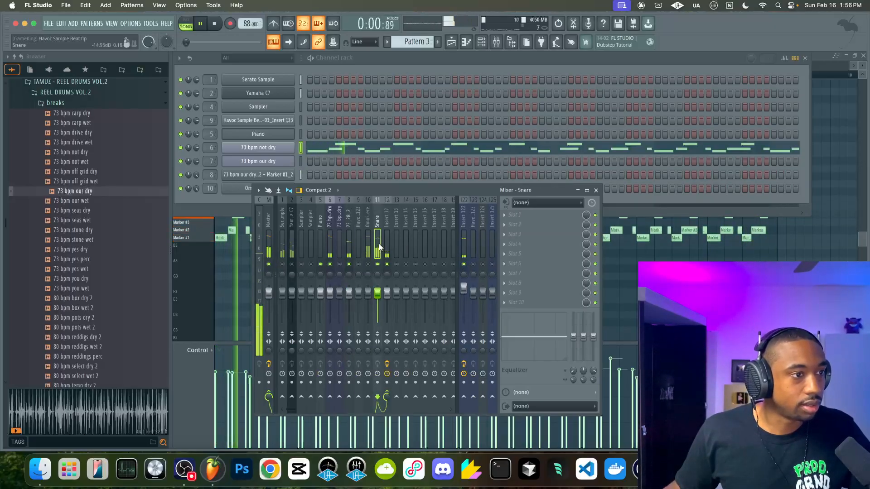
# Send the 73 bpm our dry marker hit's mixer track to Insert 12 at about 54%
pyautogui.click(349, 243)
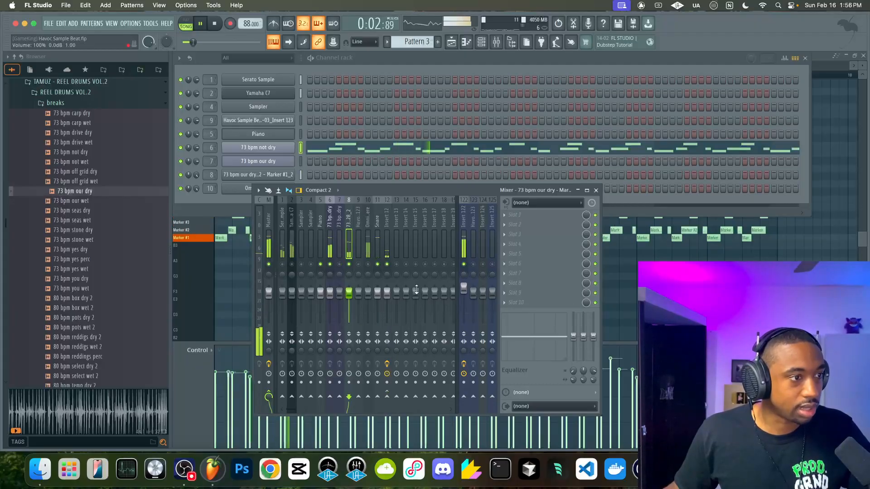
pyautogui.click(387, 395)
pyautogui.moveTo(387, 397); pyautogui.dragTo(388, 410)
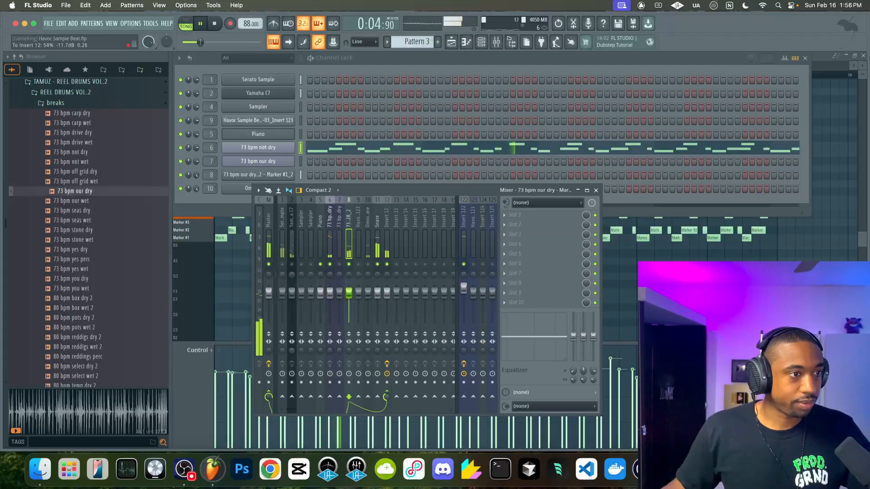
# Send the Yamaha C7 track to Insert 12 at 62%, and the Serato Sample track too with its Master send at about 52%
pyautogui.click(294, 263)
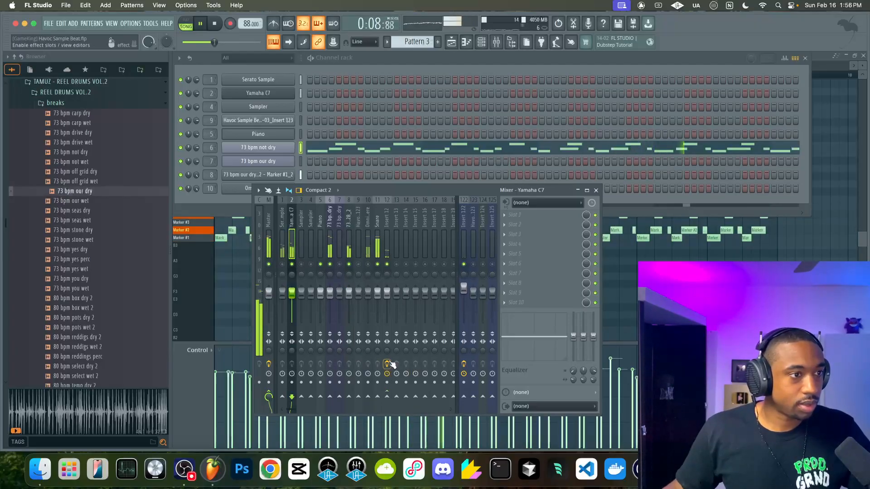
pyautogui.click(387, 397)
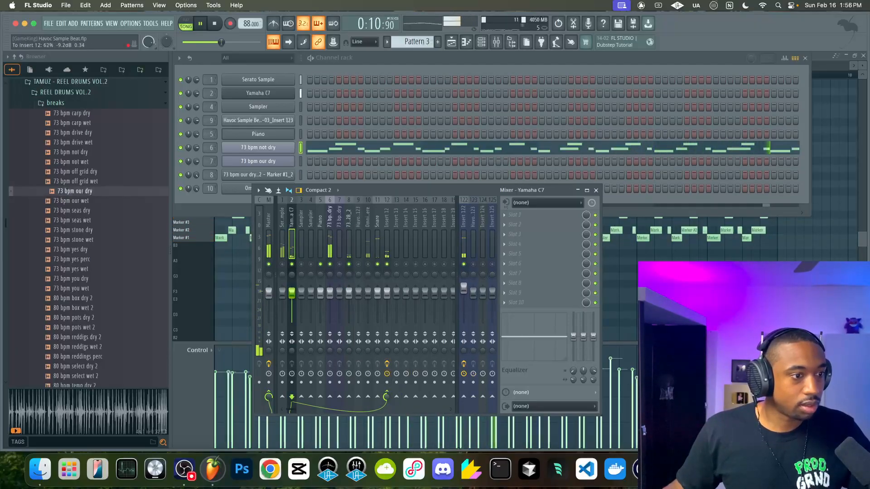
pyautogui.click(282, 257)
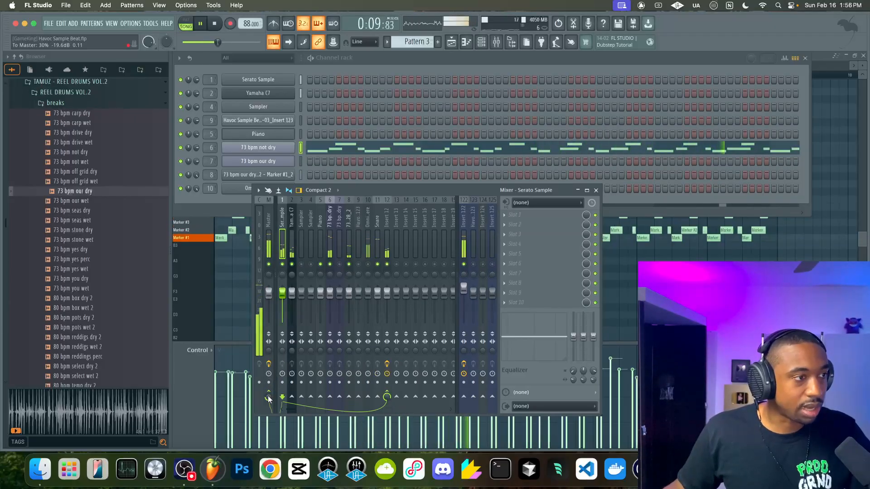
pyautogui.moveTo(268, 398); pyautogui.dragTo(268, 387)
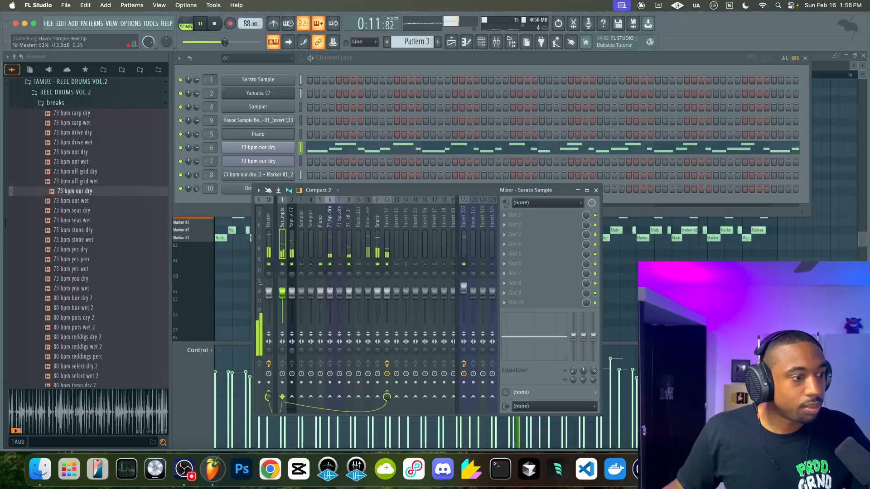
# Close the mixer and quantize Pattern 3's Marker #1 and Marker #2 notes with the Default quantizer template
pyautogui.click(596, 190)
pyautogui.click(805, 58)
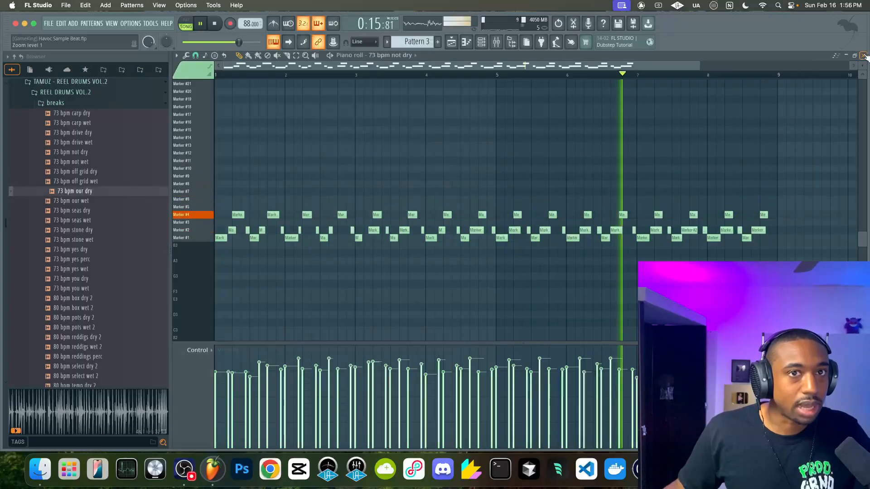
pyautogui.click(863, 55)
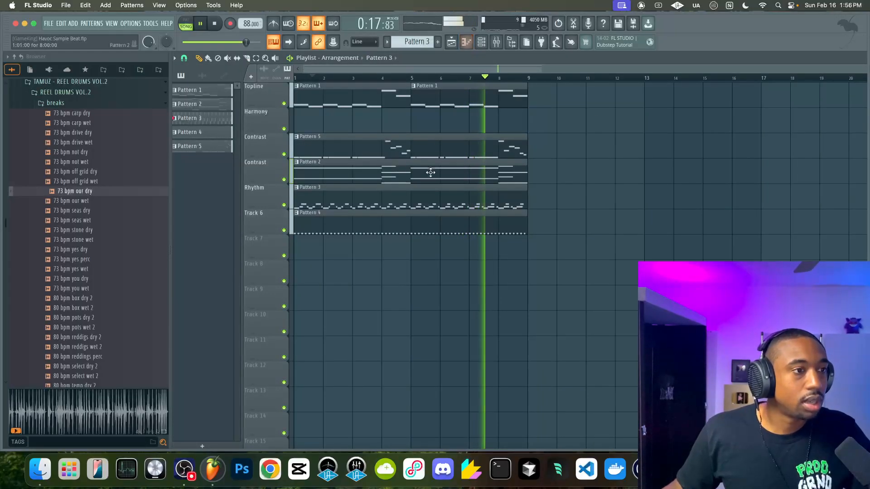
pyautogui.doubleClick(414, 195)
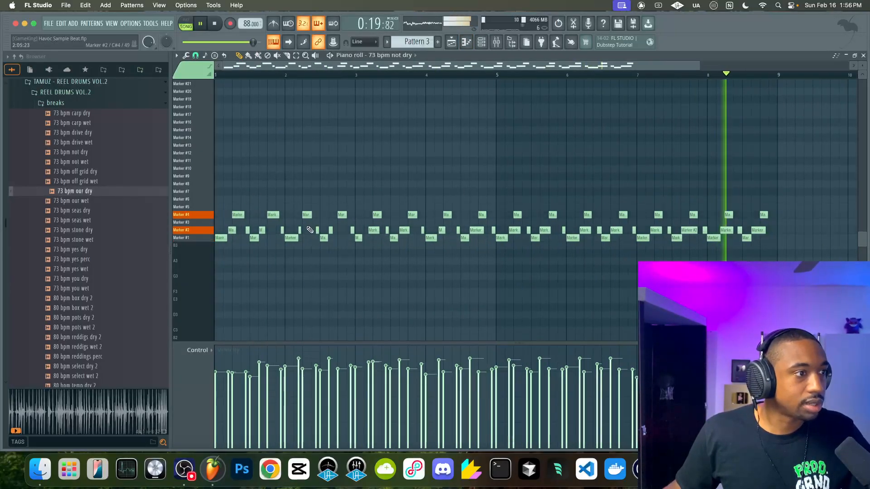
pyautogui.press('super+a')
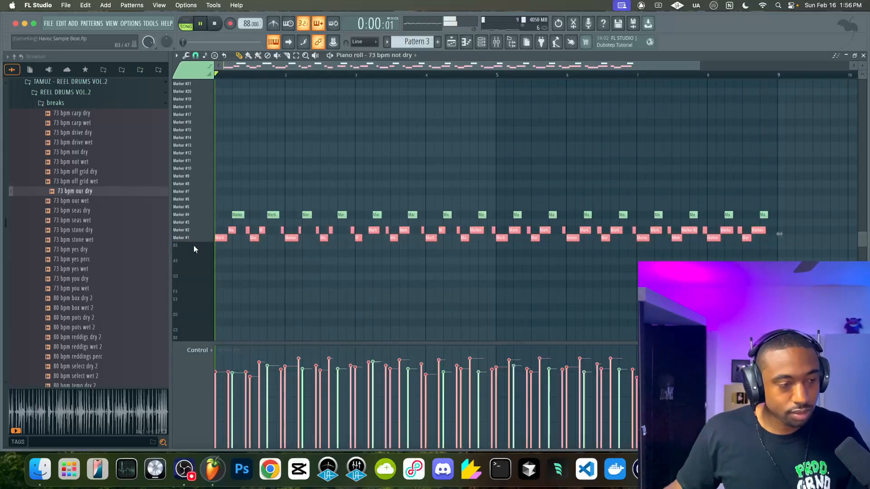
pyautogui.hotkey('alt', 'q')
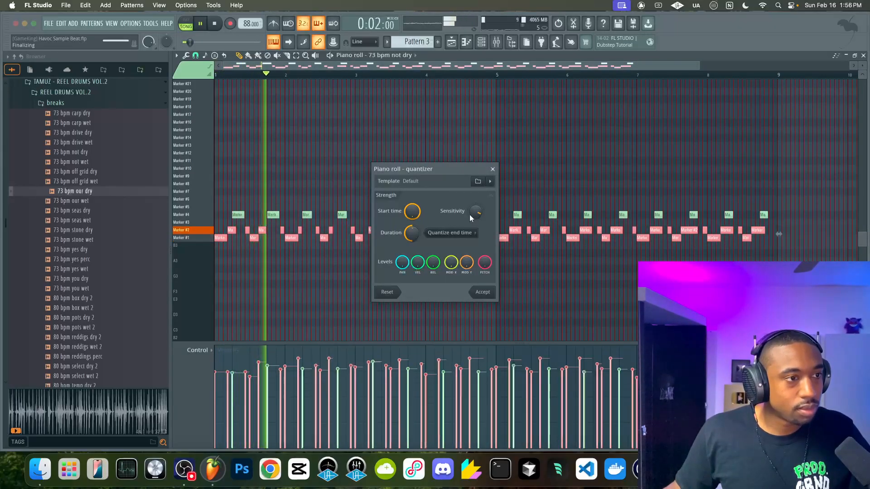
pyautogui.click(483, 292)
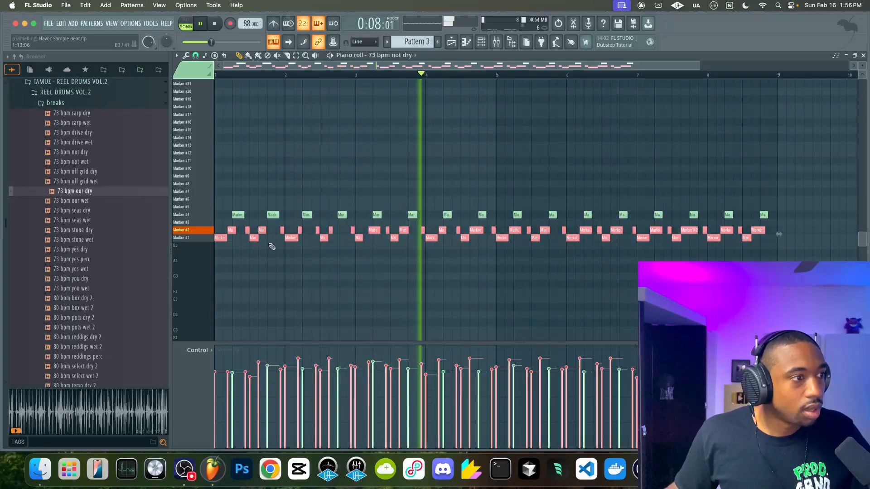
# Replay the song and examine the time shift setting of the 73 bpm our dry Marker #1_2 channel
pyautogui.press('space')
pyautogui.click(481, 44)
pyautogui.press('space')
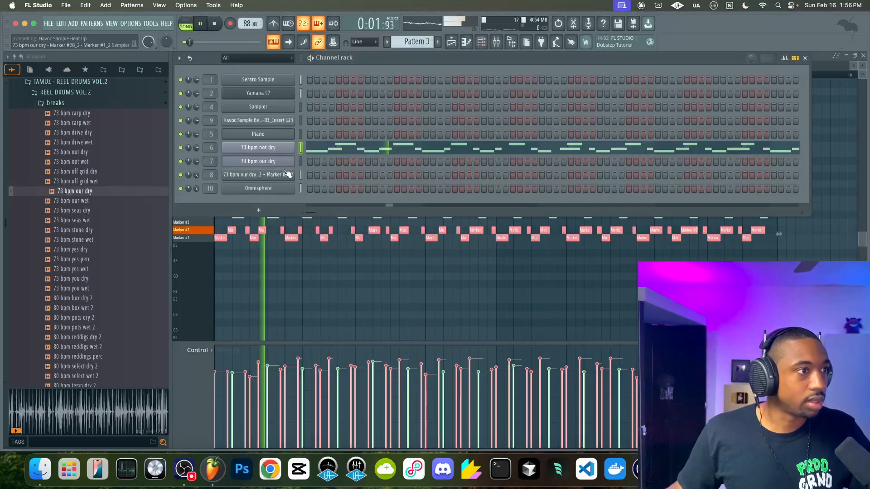
pyautogui.click(286, 175)
pyautogui.click(260, 131)
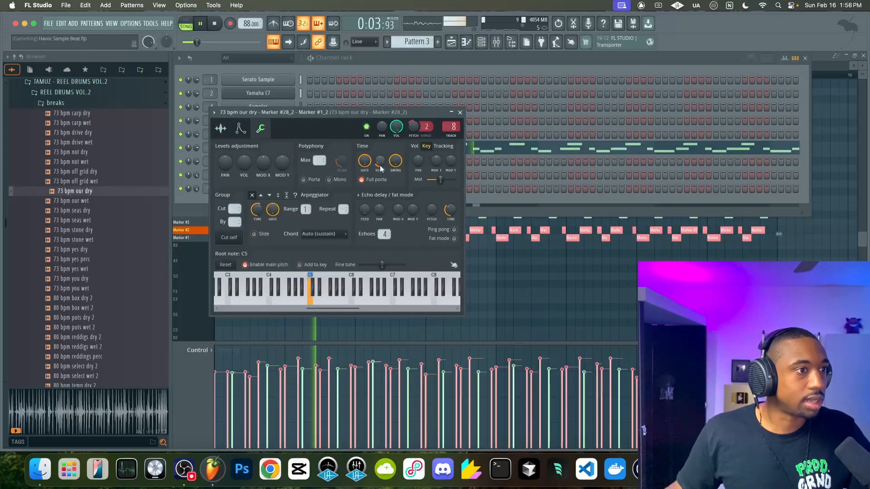
pyautogui.click(460, 112)
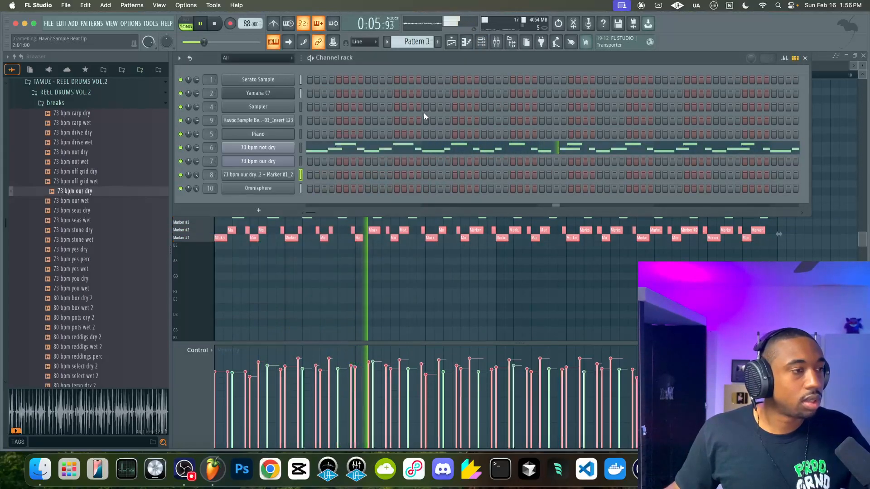
# Set the fine time shift of the 73 bpm not dry channel to 0:01 and close its settings
pyautogui.click(258, 148)
pyautogui.click(310, 78)
pyautogui.click(327, 94)
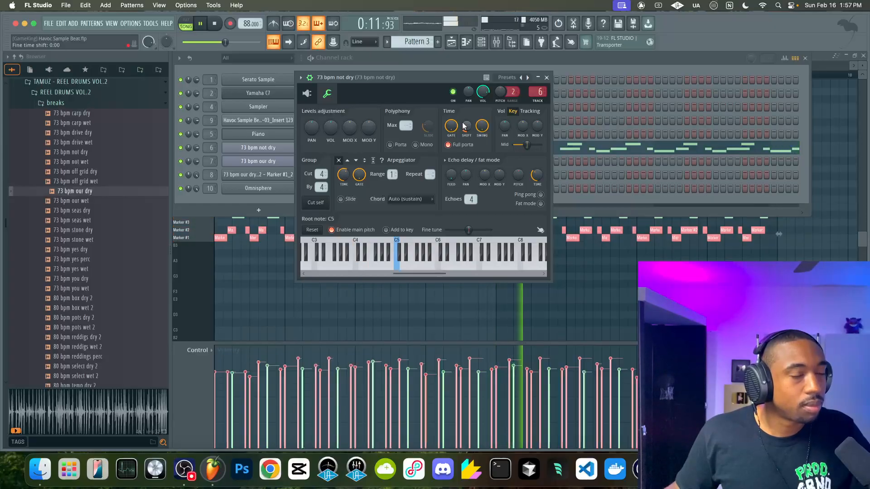
pyautogui.click(547, 78)
pyautogui.click(258, 147)
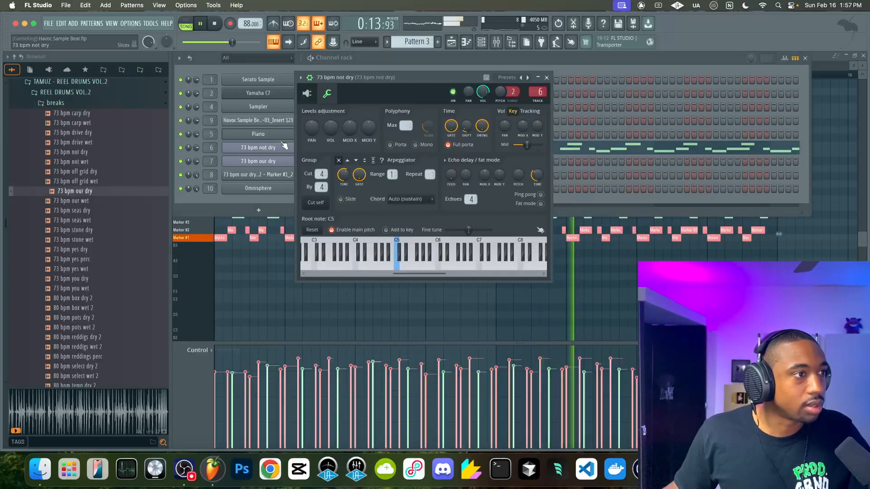
pyautogui.rightClick(467, 127)
pyautogui.moveTo(468, 125); pyautogui.dragTo(468, 123)
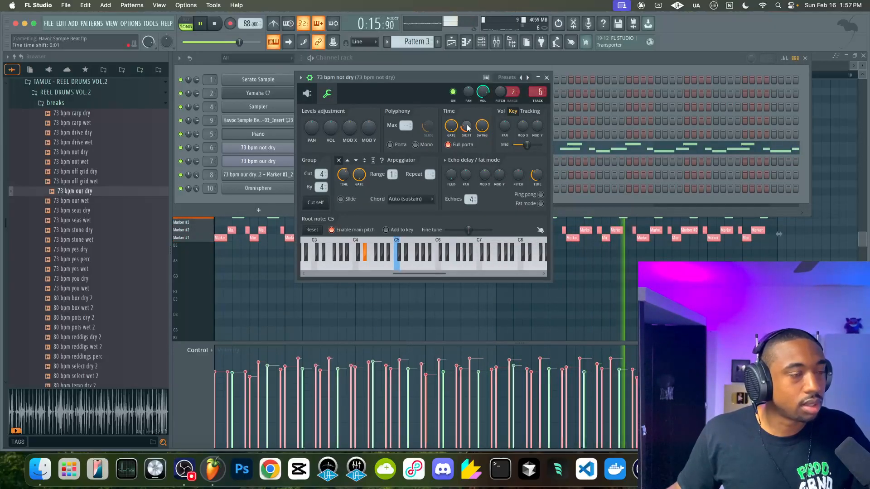
pyautogui.click(546, 77)
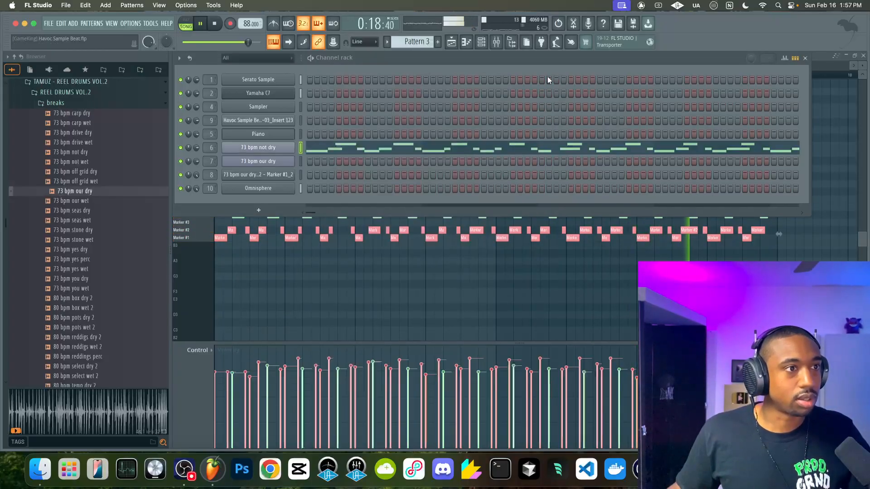
# Open the mixer and slightly lower the volume fader of the Omnisphere track
pyautogui.click(496, 42)
pyautogui.click(368, 264)
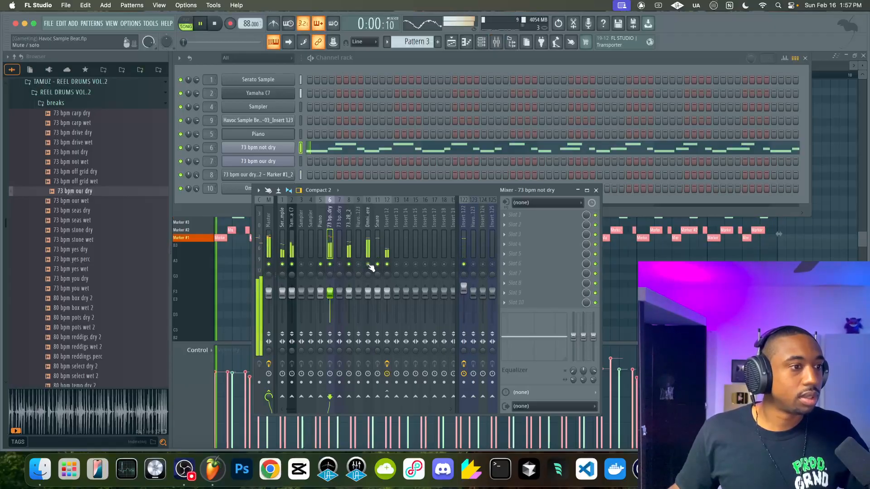
pyautogui.moveTo(368, 294); pyautogui.dragTo(367, 300)
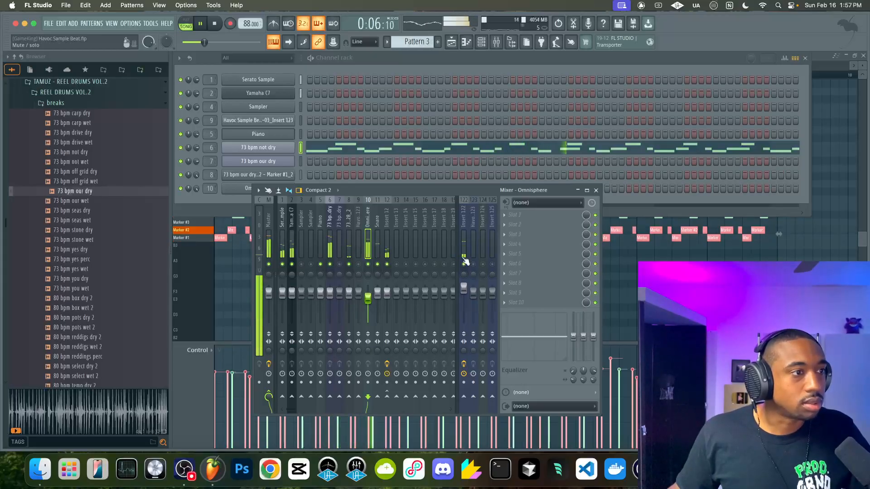
# Open the 73 bpm not dry channel's Slicex and assign the Marker #4 region's filter to articulator 2
pyautogui.click(287, 151)
pyautogui.click(307, 93)
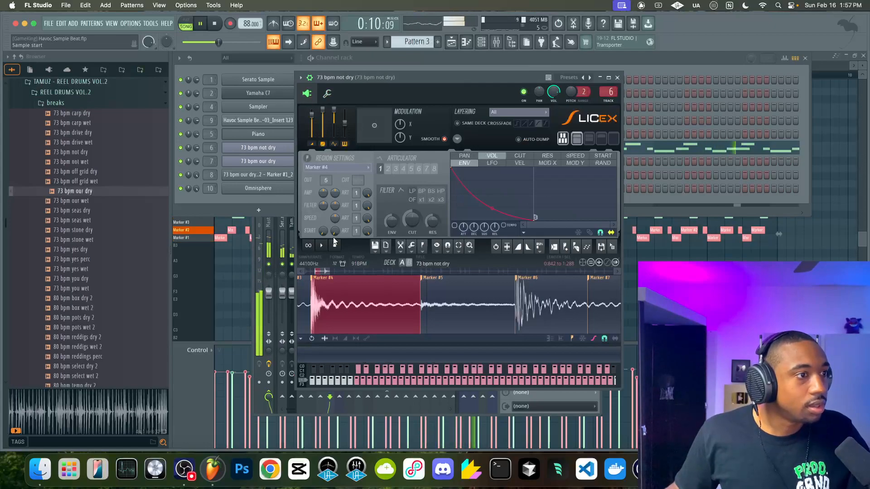
pyautogui.click(349, 293)
pyautogui.scroll(-3, 349, 293)
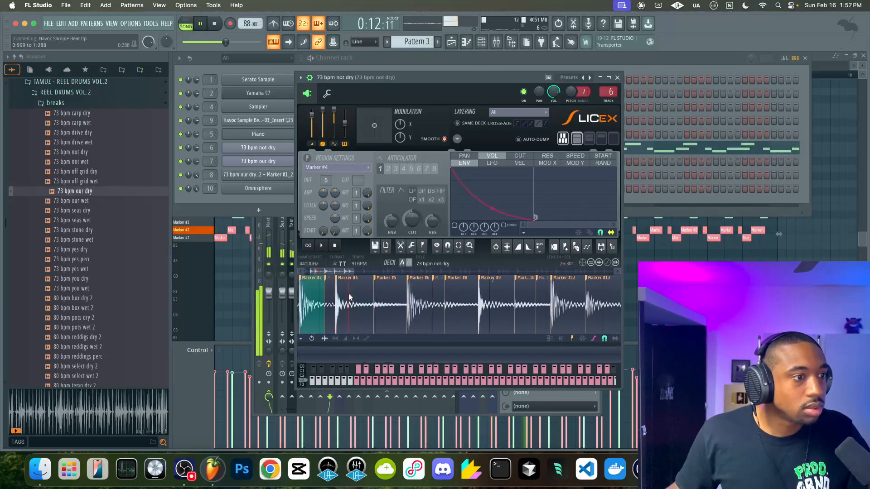
pyautogui.click(351, 282)
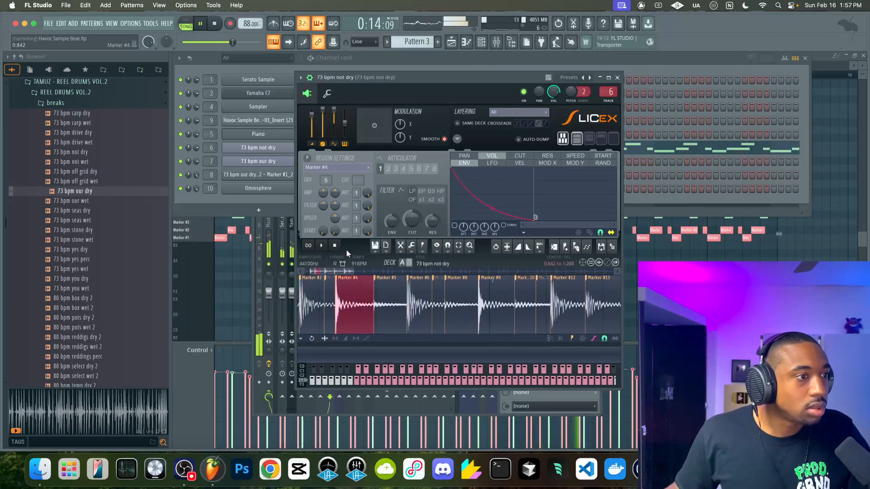
pyautogui.moveTo(356, 205); pyautogui.dragTo(356, 196)
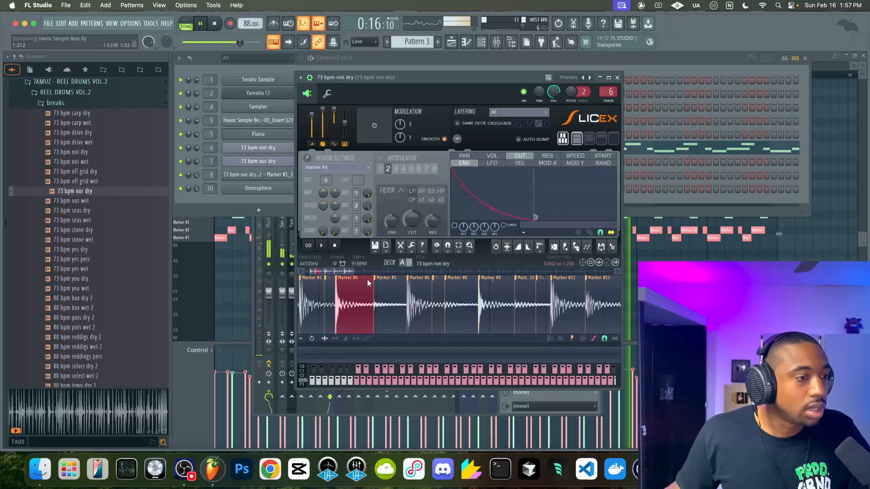
# Lower articulator 1's low-pass filter cutoff to 89% in the 73 bpm not dry Slicex, stop playback and close the plugin
pyautogui.click(380, 168)
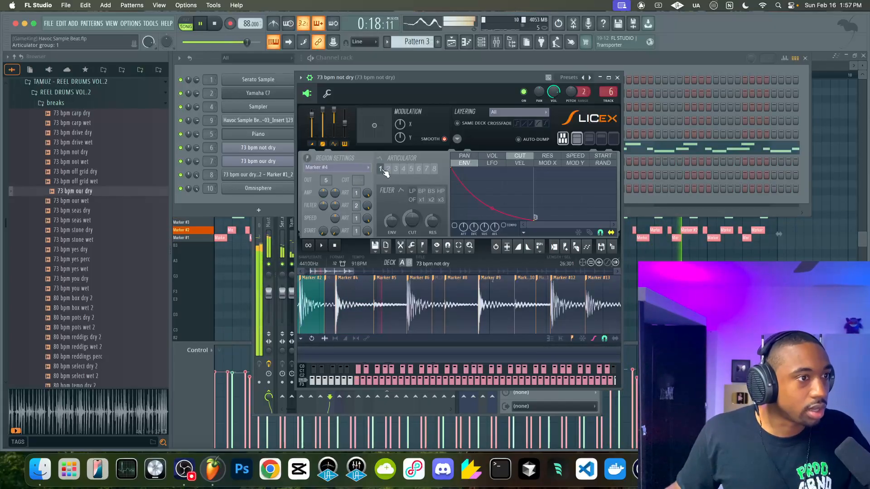
pyautogui.moveTo(433, 221); pyautogui.dragTo(412, 196)
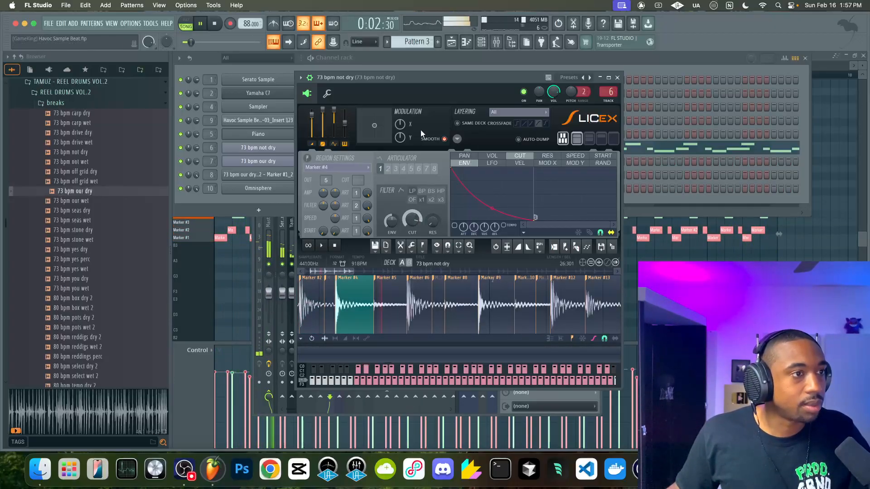
pyautogui.moveTo(411, 78); pyautogui.dragTo(377, 77)
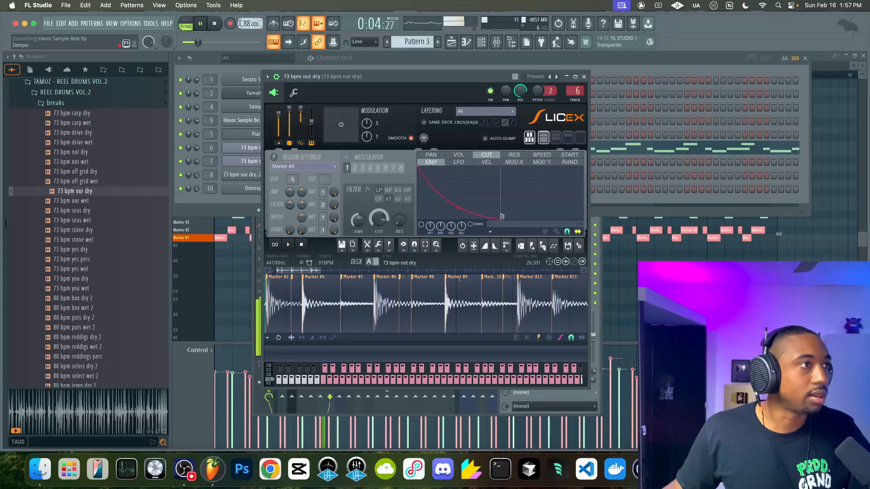
pyautogui.press('space')
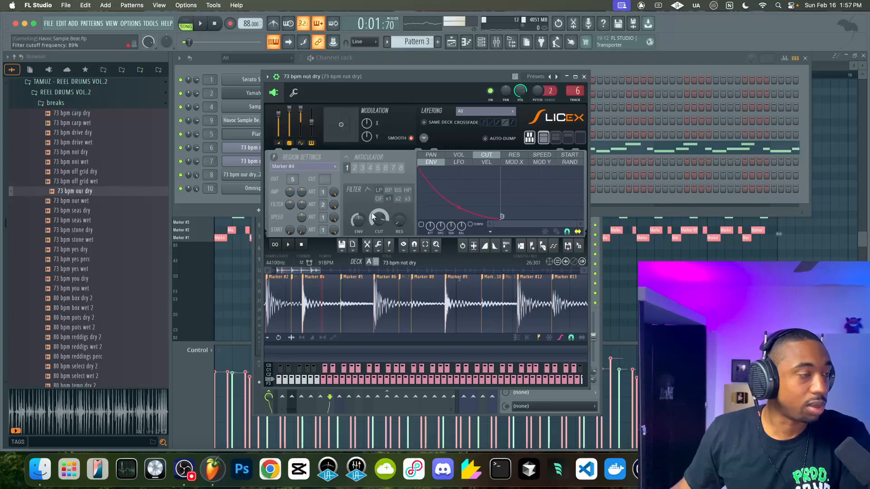
pyautogui.moveTo(338, 77); pyautogui.dragTo(311, 79)
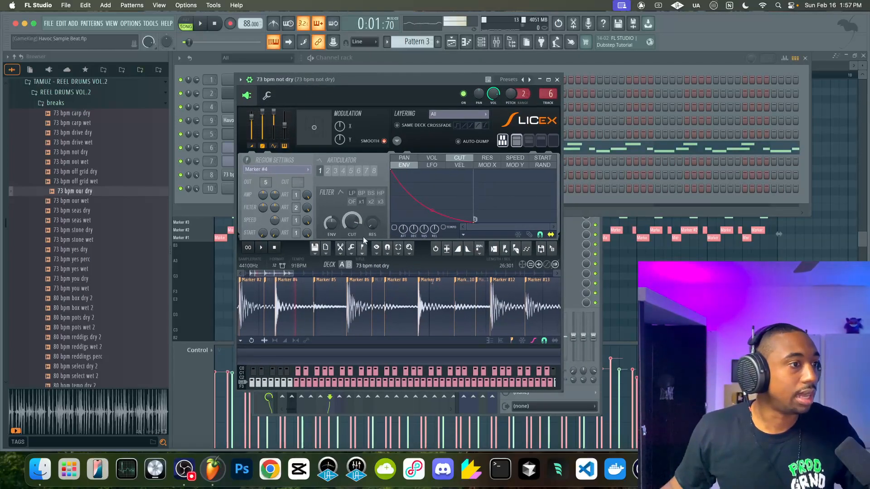
pyautogui.click(557, 80)
# Replay the song, reopen the 73 bpm not dry Slicex and readjust articulator 1's filter cutoff
pyautogui.press('space')
pyautogui.click(267, 147)
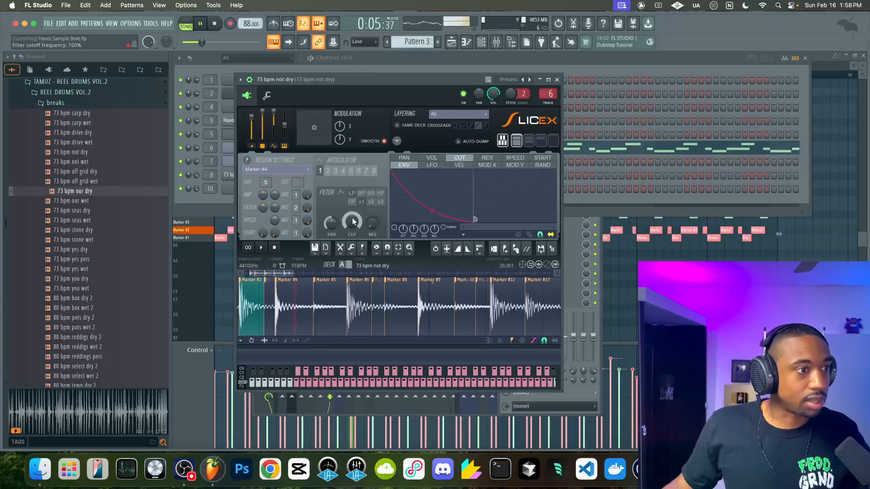
pyautogui.moveTo(376, 223); pyautogui.dragTo(352, 228)
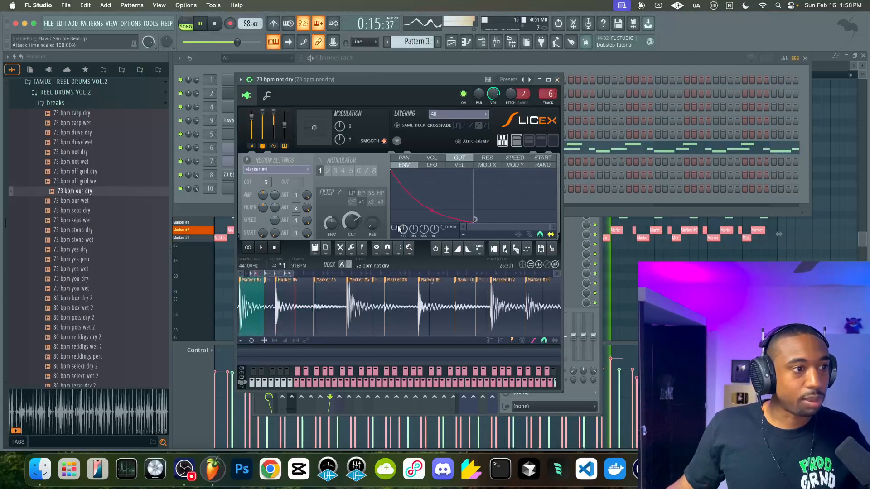
# Enable articulator 1's volume envelope, bend its decay curve upward into a convex shape, and close the Slicex
pyautogui.click(432, 157)
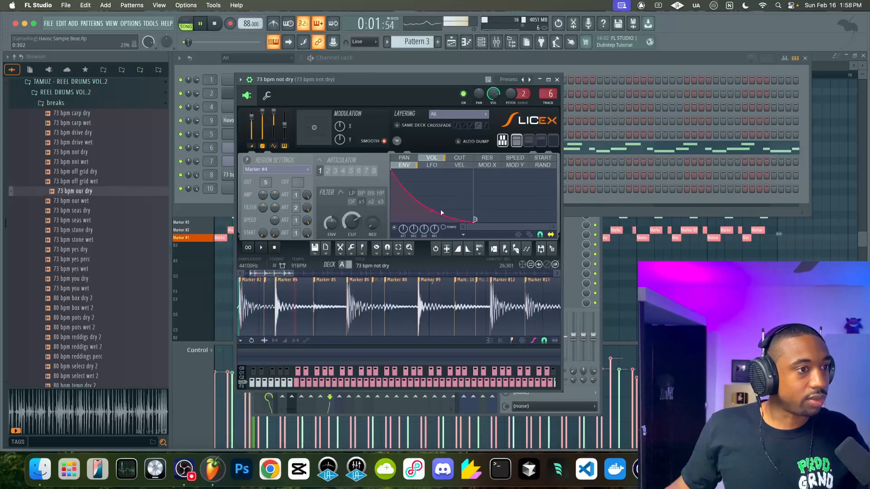
pyautogui.moveTo(442, 212); pyautogui.dragTo(431, 183)
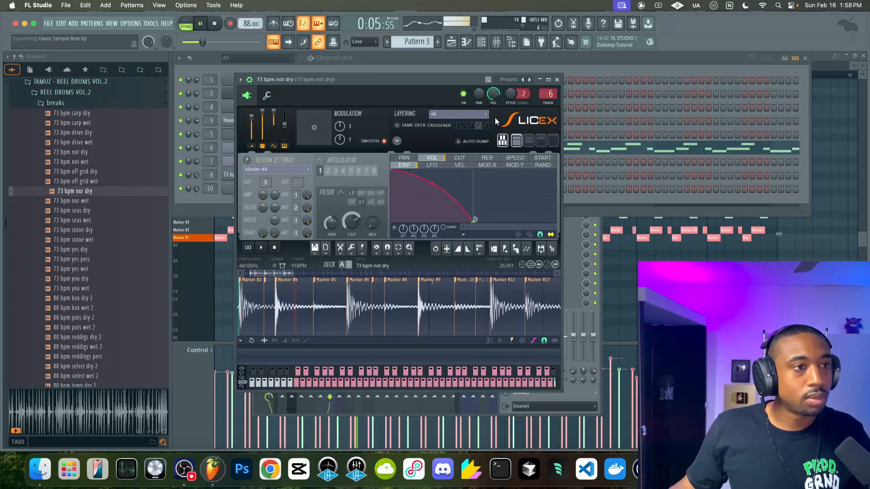
pyautogui.click(558, 79)
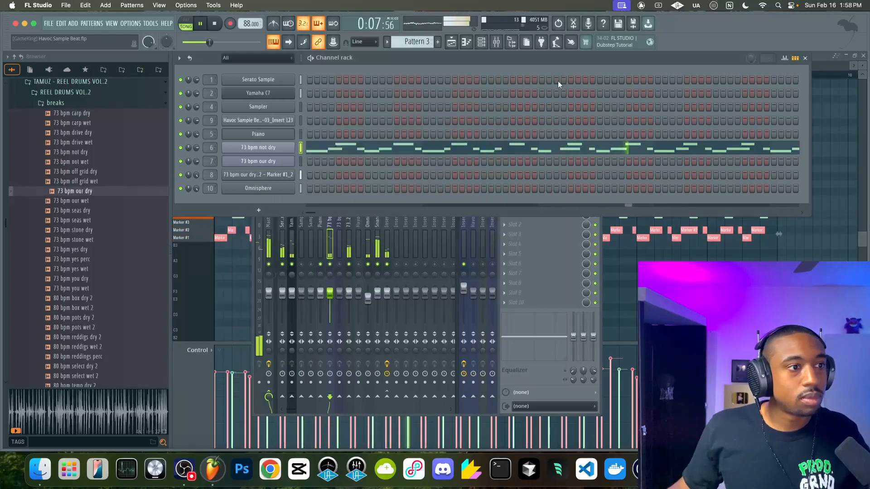
# Set the 73 bpm our dry Marker #1_2 channel's Mod X offset to -13% and check its available filter types
pyautogui.click(353, 250)
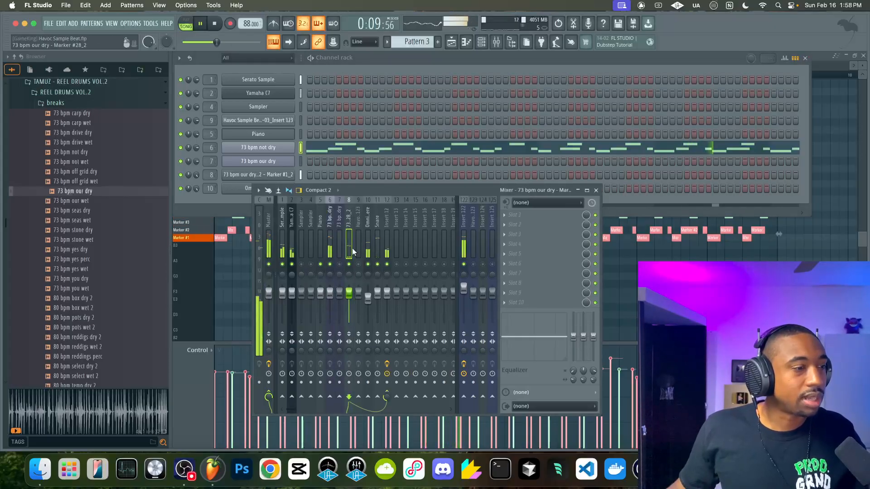
pyautogui.click(227, 202)
pyautogui.click(286, 174)
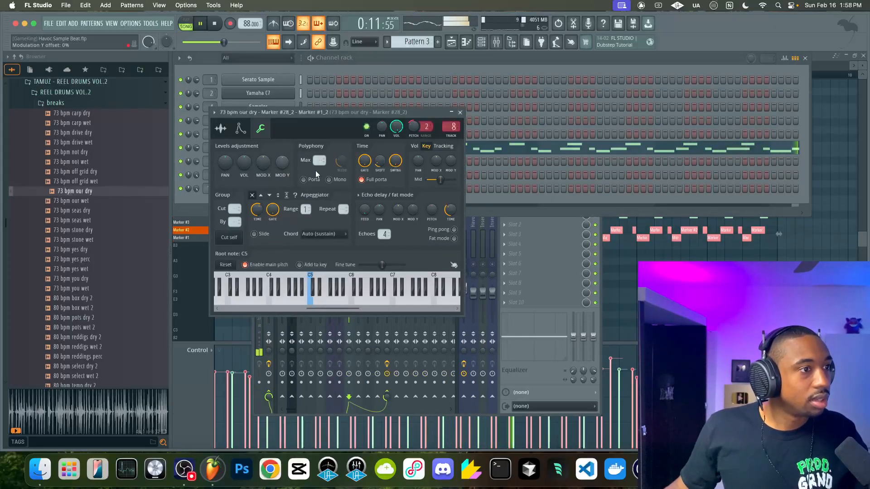
pyautogui.moveTo(263, 163); pyautogui.dragTo(263, 170)
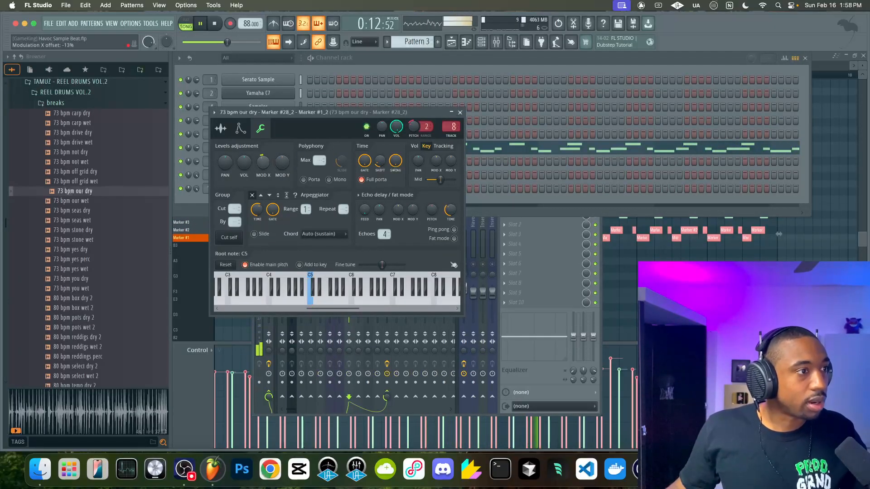
pyautogui.click(241, 128)
pyautogui.click(436, 239)
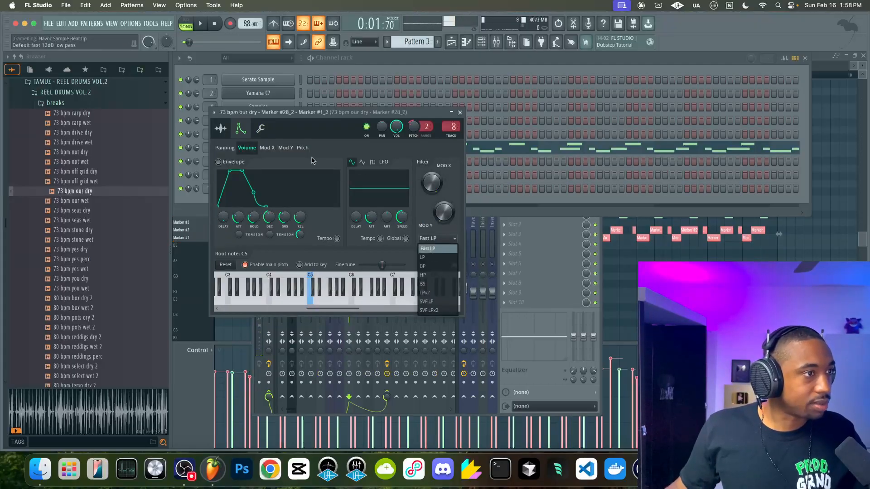
# Set the same channel's panning offset to 13% left, check its fine time shift, and close its settings
pyautogui.click(259, 129)
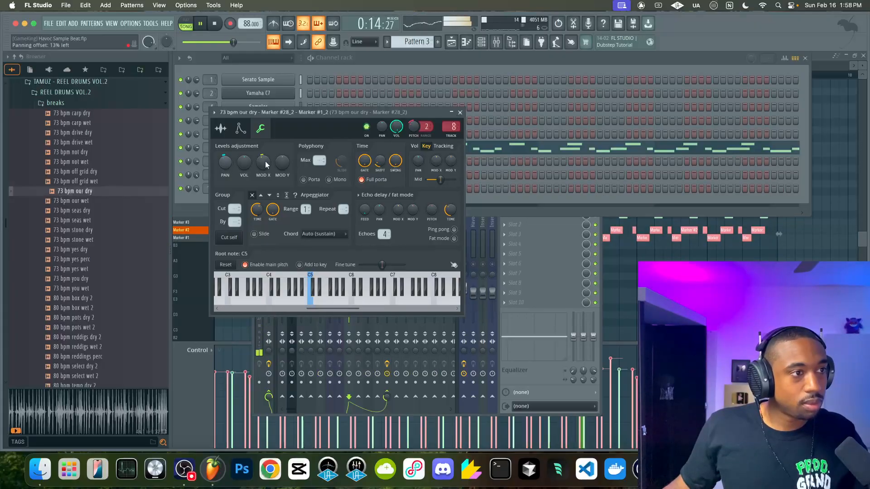
pyautogui.moveTo(379, 165); pyautogui.dragTo(379, 165)
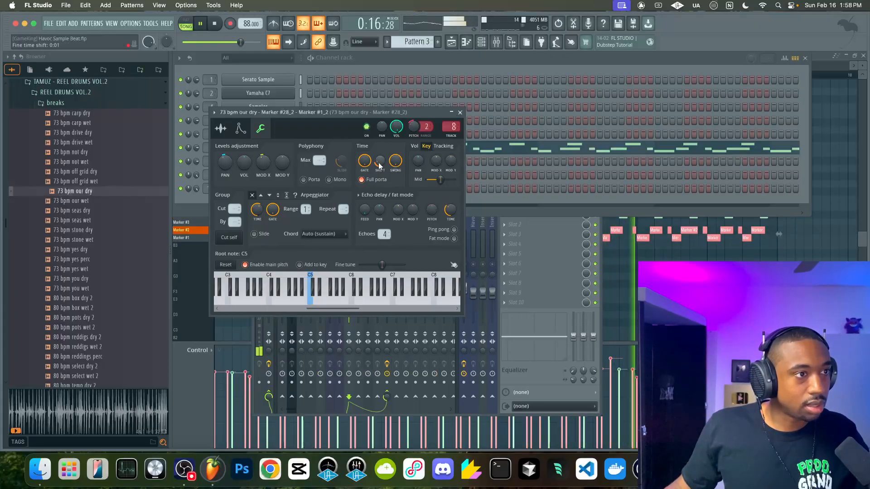
pyautogui.click(460, 112)
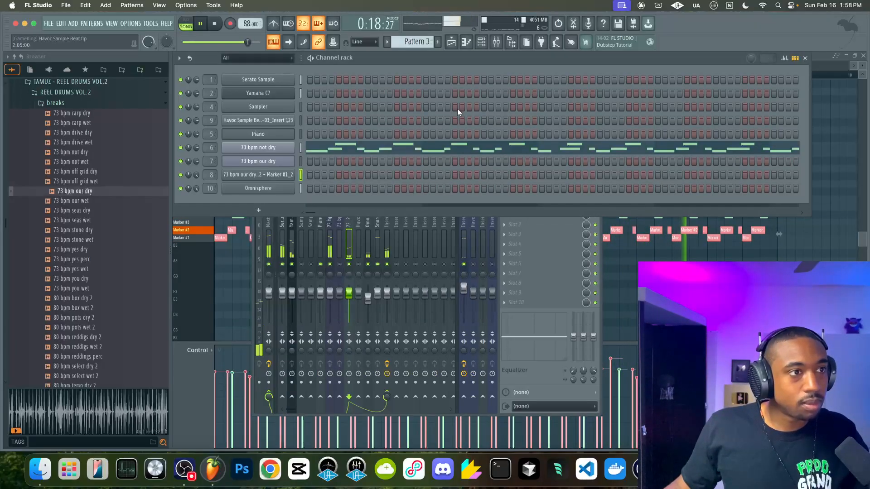
# Close the piano roll to bring up the playlist, and switch the channel rack to the empty Pattern 6
pyautogui.click(849, 190)
pyautogui.click(863, 55)
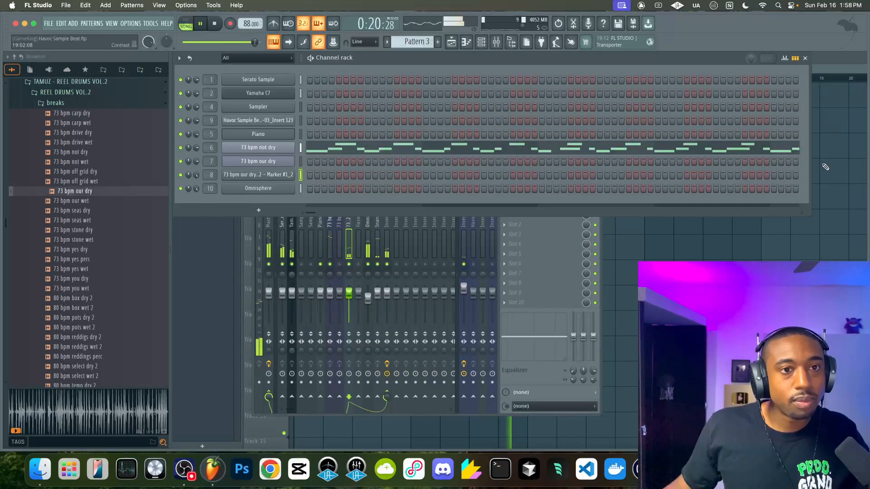
pyautogui.click(825, 164)
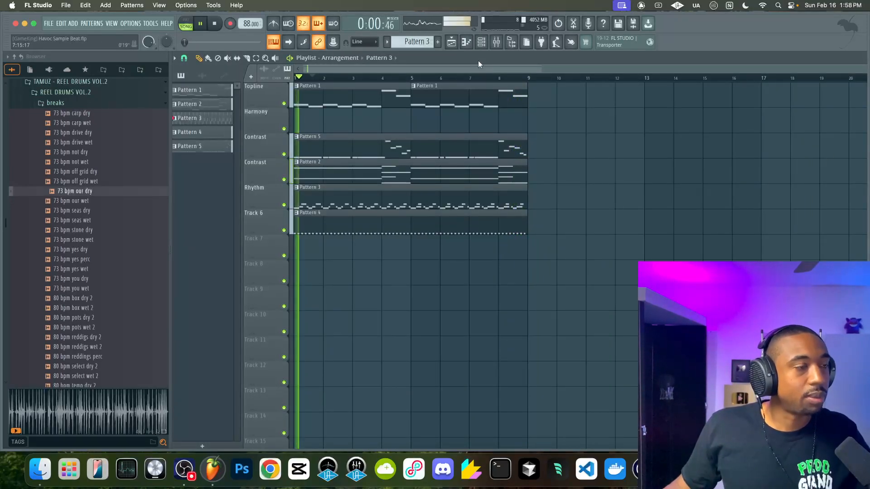
pyautogui.click(481, 42)
pyautogui.moveTo(423, 42); pyautogui.dragTo(418, 38)
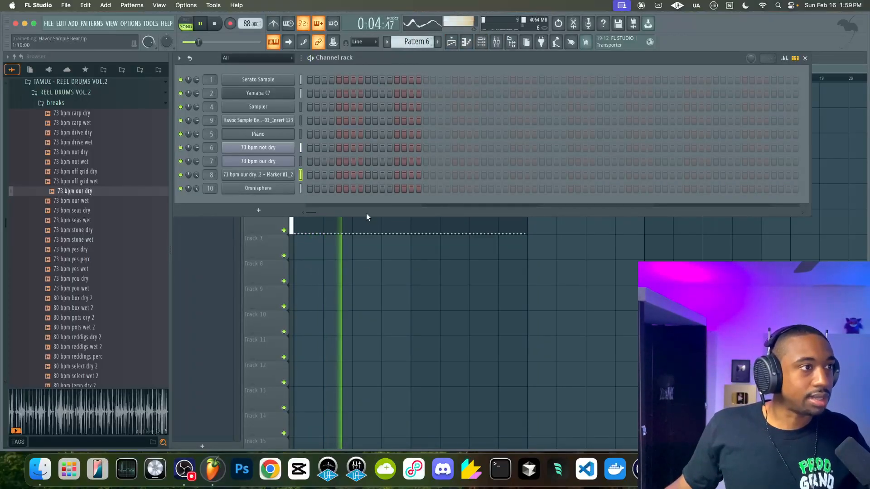
# Duplicate all the playlist clips into bars 9 to 16 and briefly check the mixer
pyautogui.rightClick(363, 285)
pyautogui.moveTo(575, 277); pyautogui.dragTo(296, 94)
pyautogui.press('super+b')
pyautogui.keyDown('super'); pyautogui.click(542, 270); pyautogui.keyUp('super')
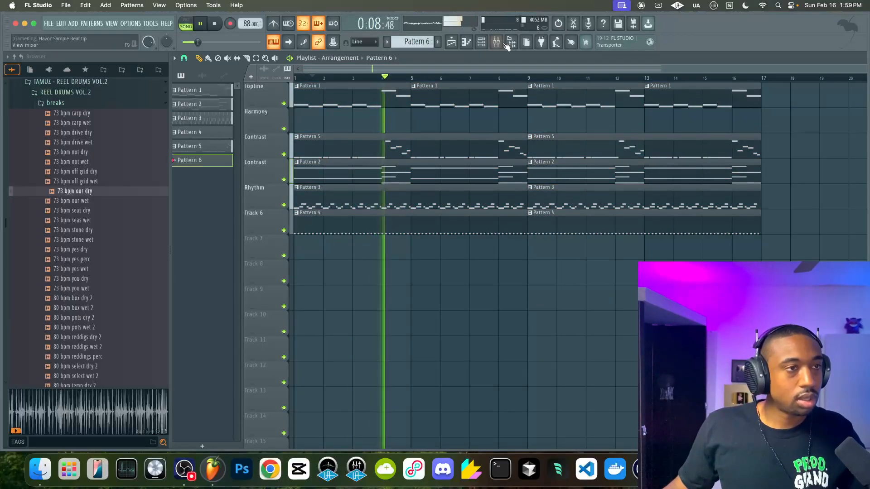
pyautogui.click(497, 43)
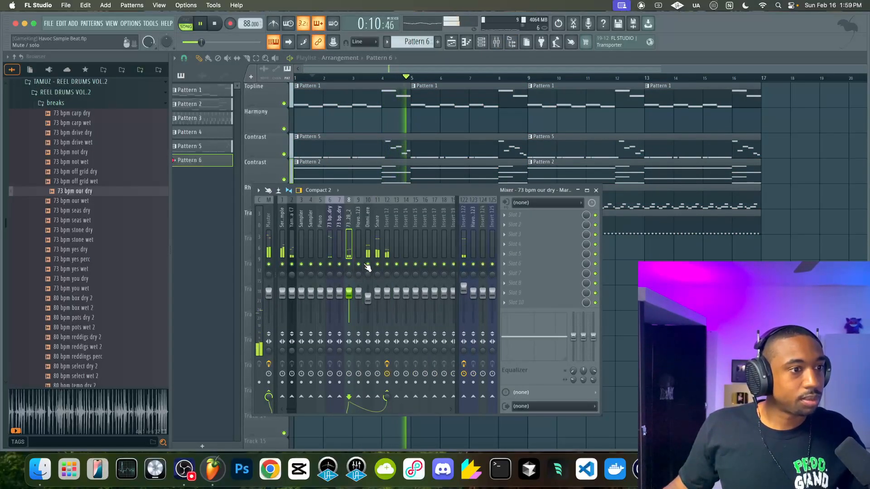
pyautogui.click(497, 43)
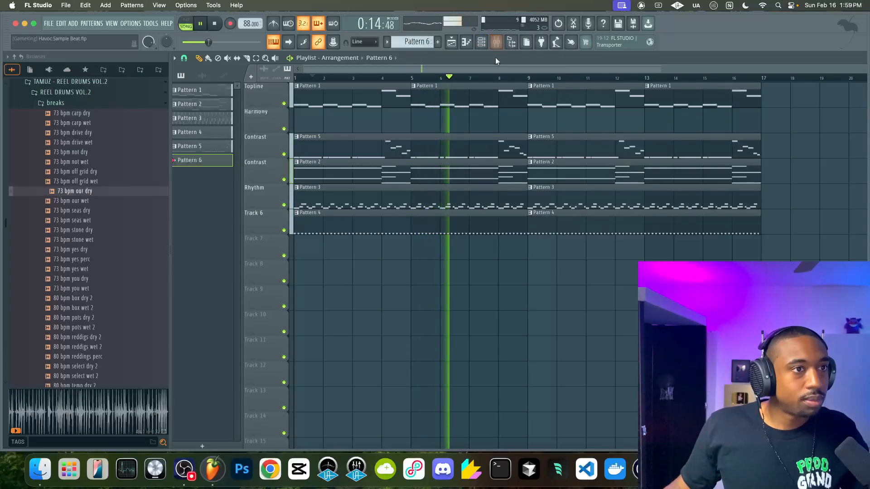
# Merge the Topline clips of bars 9–16 into one pattern and those of bars 1–8 into another, and save the project
pyautogui.moveTo(541, 91); pyautogui.dragTo(688, 94)
pyautogui.press('super+g')
pyautogui.moveTo(517, 94); pyautogui.dragTo(368, 94)
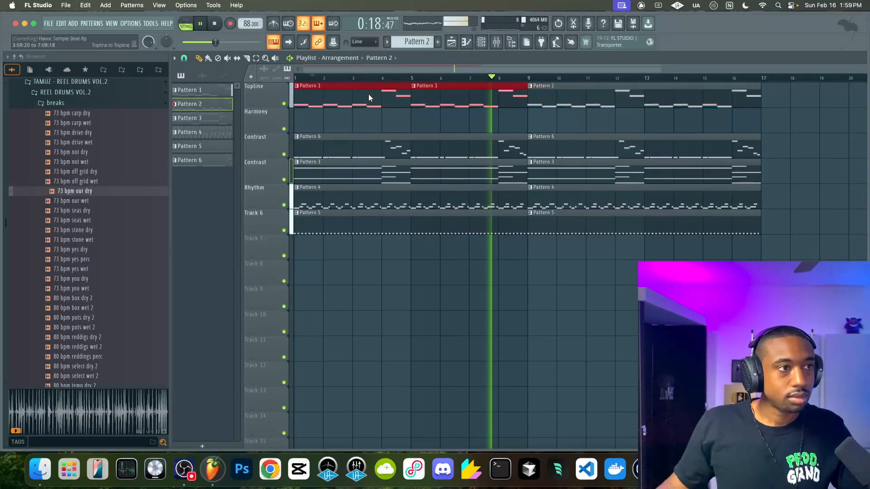
pyautogui.press('super+g')
pyautogui.press('super+s')
# In the bars 9–16 Topline pattern, move the second Serato Sample note of the first four bars to D#4, D#4, C#4 and A4
pyautogui.doubleClick(540, 106)
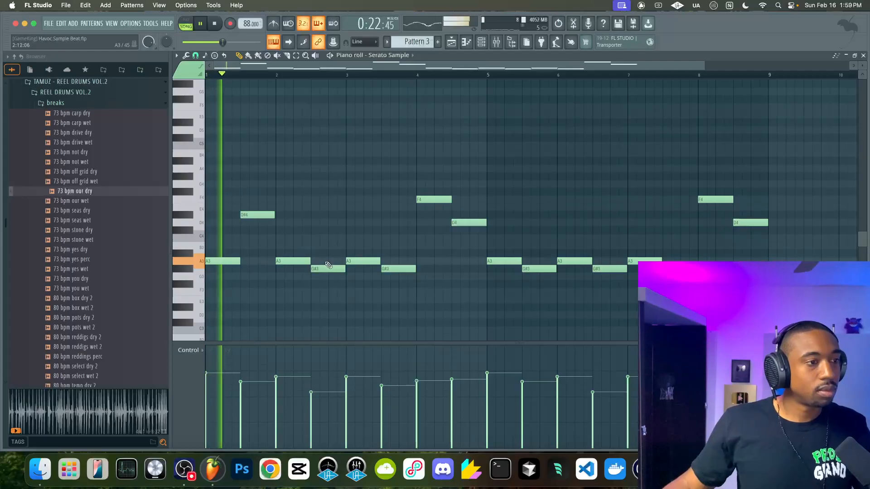
pyautogui.moveTo(323, 267); pyautogui.dragTo(323, 215)
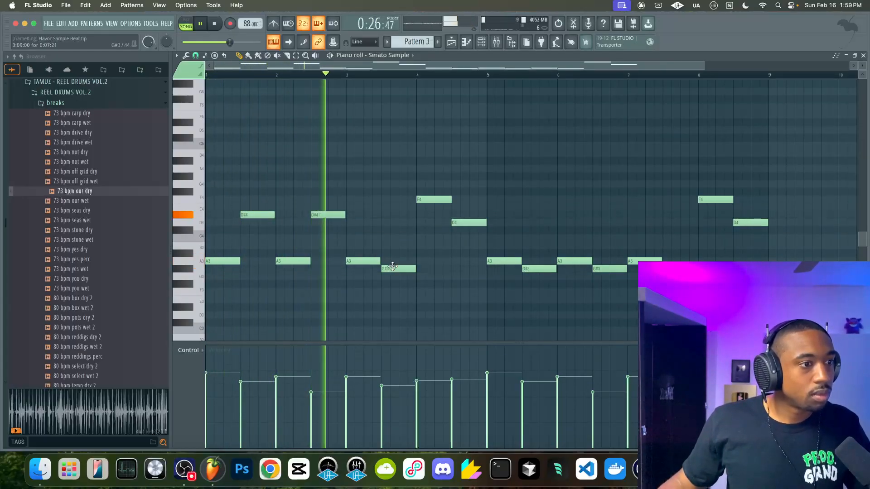
pyautogui.moveTo(389, 268); pyautogui.dragTo(389, 230)
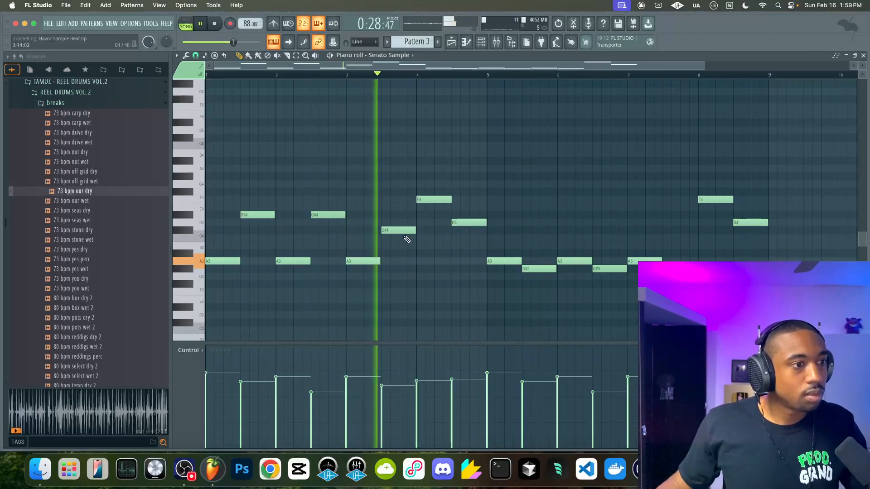
pyautogui.moveTo(466, 222); pyautogui.dragTo(467, 169)
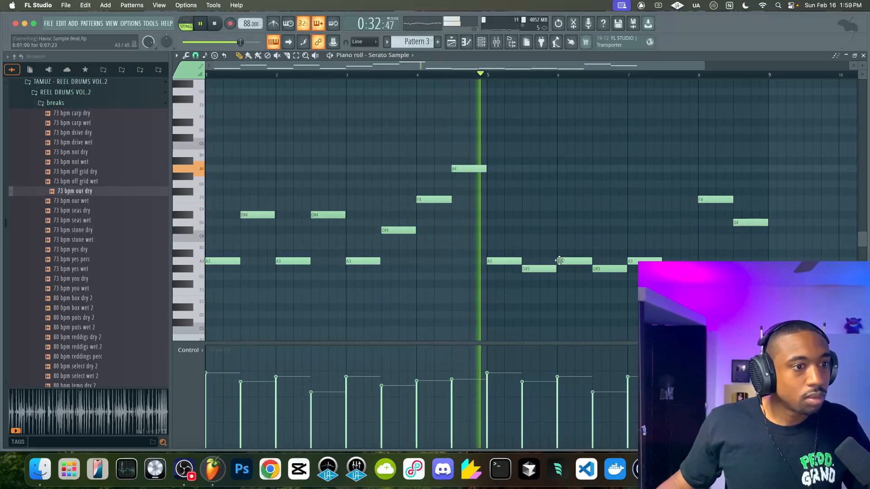
# Check the channel levels in the mixer during playback, then restart the song
pyautogui.click(496, 42)
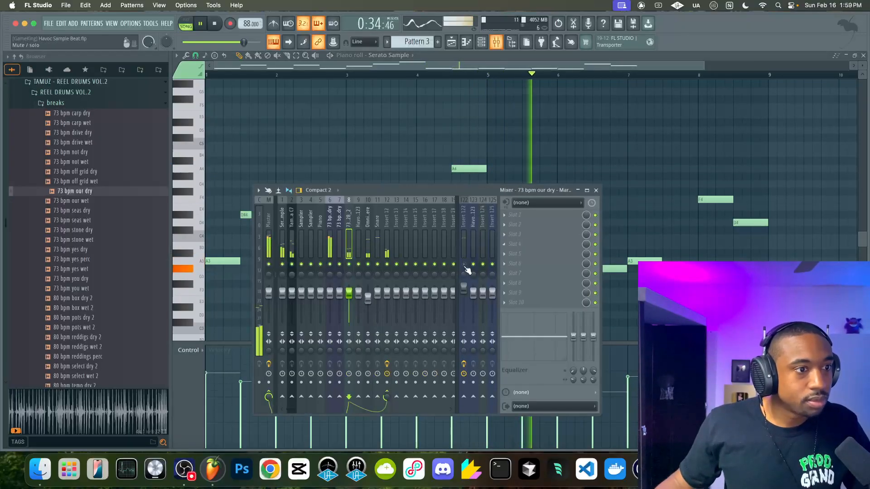
pyautogui.click(535, 148)
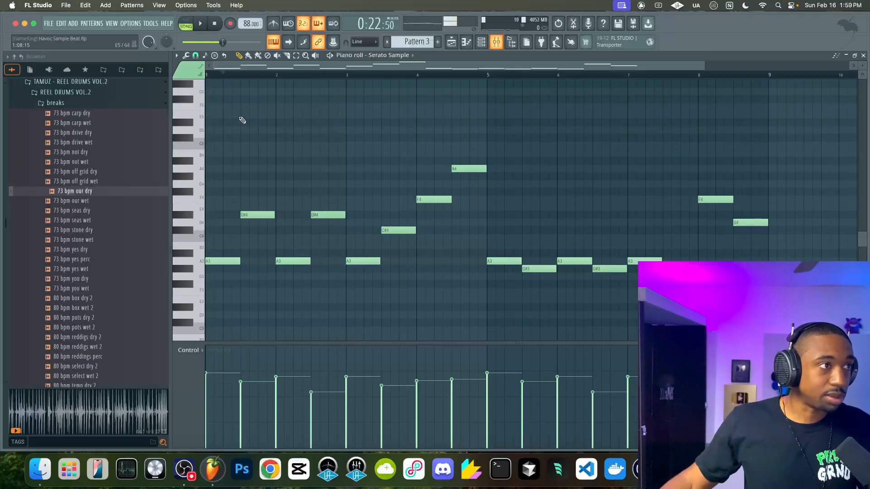
pyautogui.press('space')
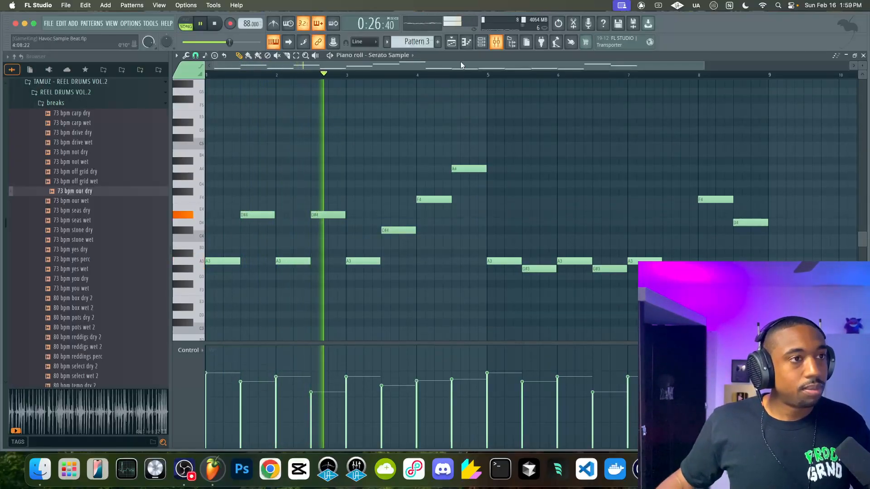
# Try a fine time shift of 0:01 in the Serato Sample channel's miscellaneous settings
pyautogui.press('F6')
pyautogui.click(247, 80)
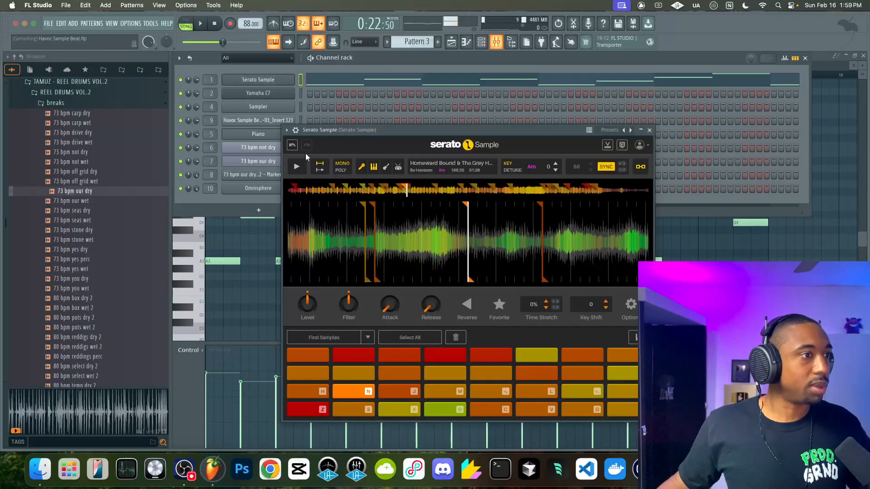
pyautogui.click(332, 147)
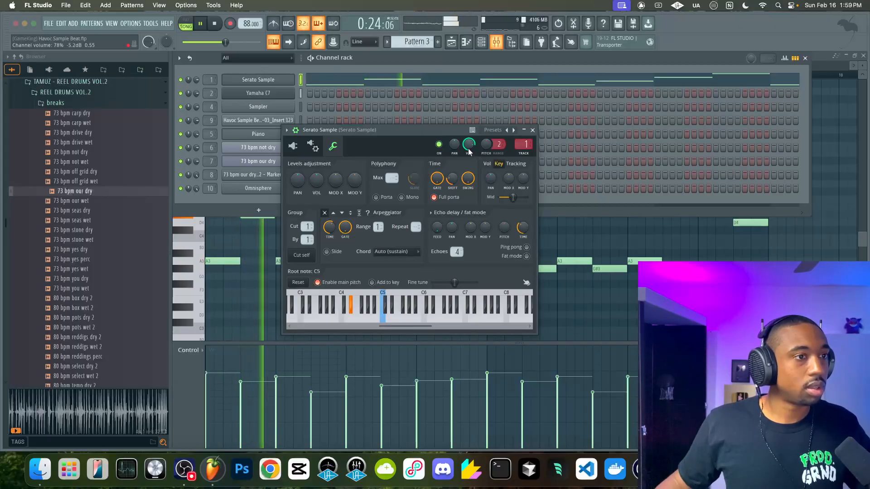
pyautogui.scroll(4, 468, 148)
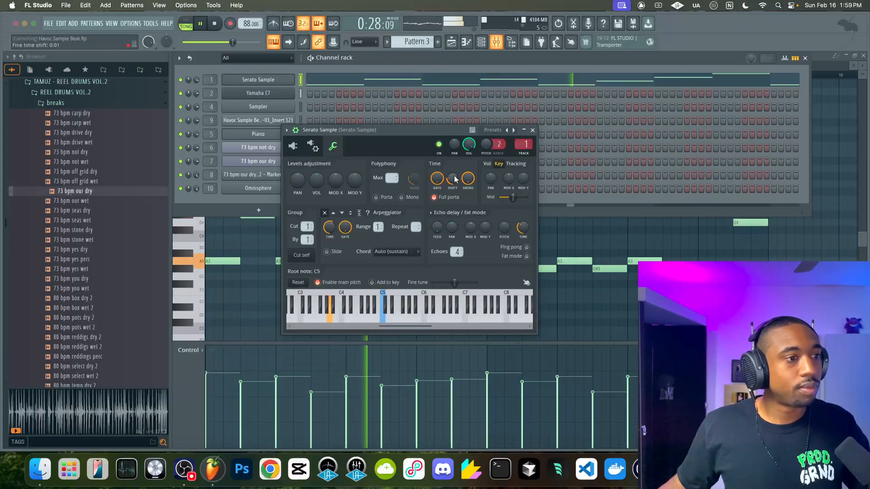
pyautogui.click(532, 130)
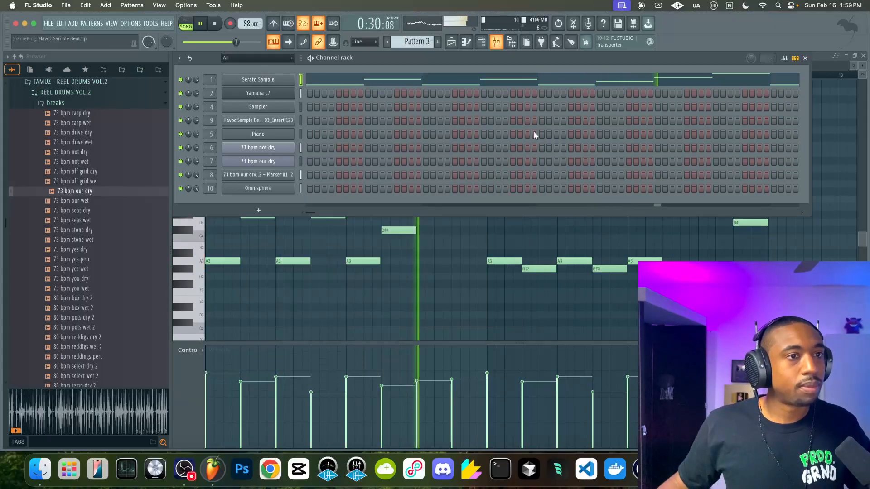
# Set the Serato Sample channel's fine time shift to 0:00 and close its settings
pyautogui.click(288, 80)
pyautogui.moveTo(452, 180); pyautogui.dragTo(452, 188)
pyautogui.click(532, 130)
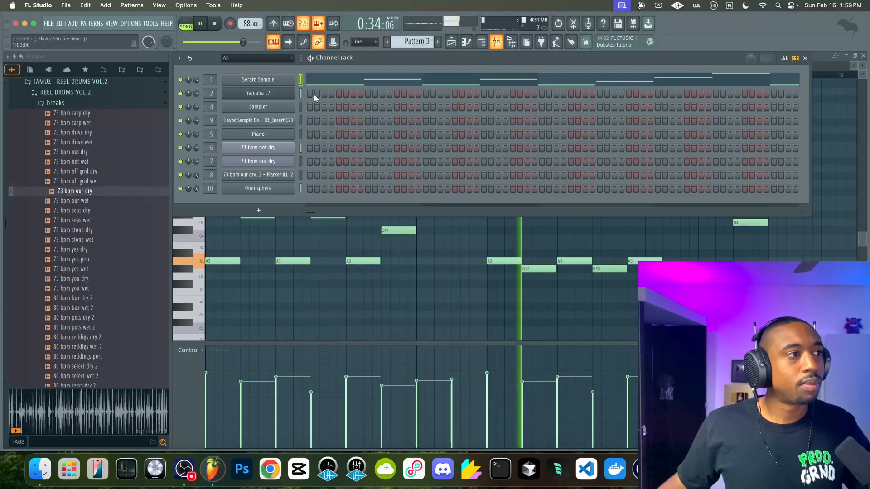
pyautogui.click(289, 81)
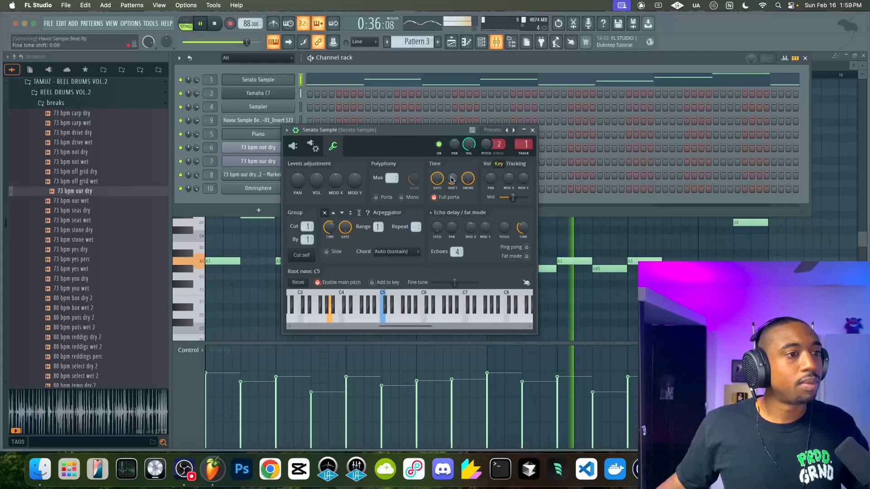
pyautogui.click(532, 130)
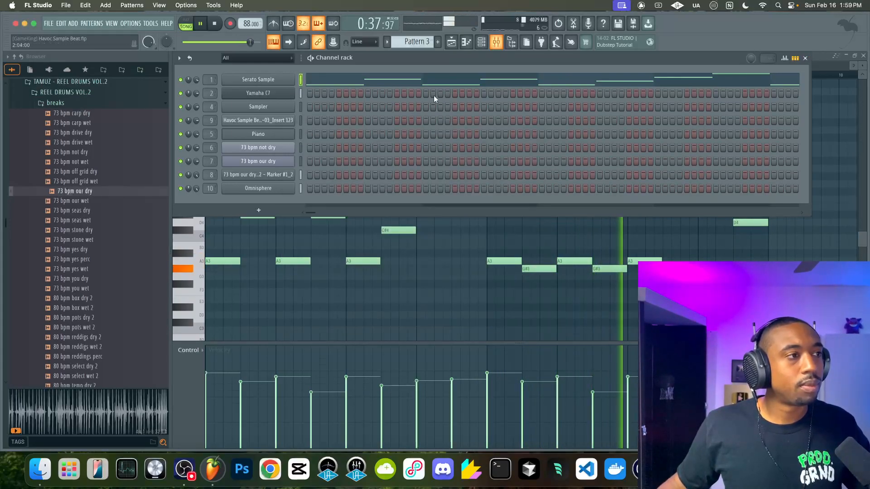
# Return to the playlist, create the empty Pattern 8, and add a second Omnisphere channel to the channel rack
pyautogui.click(451, 42)
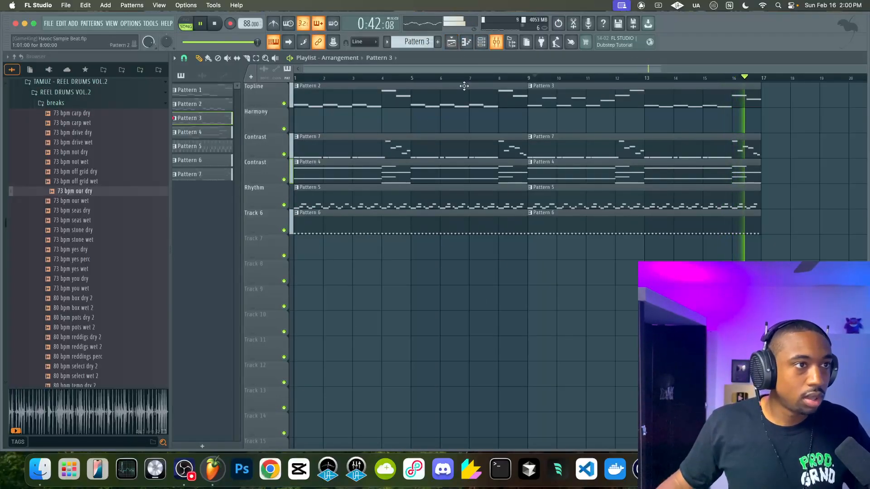
pyautogui.click(483, 44)
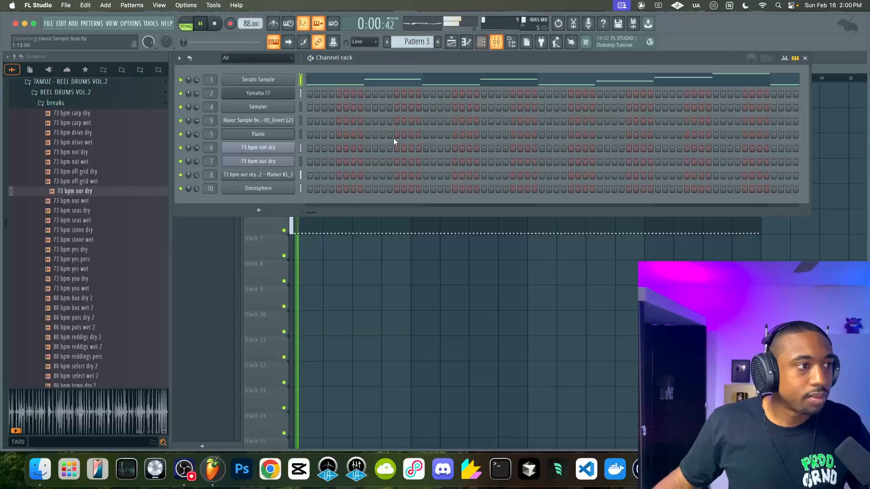
pyautogui.click(360, 264)
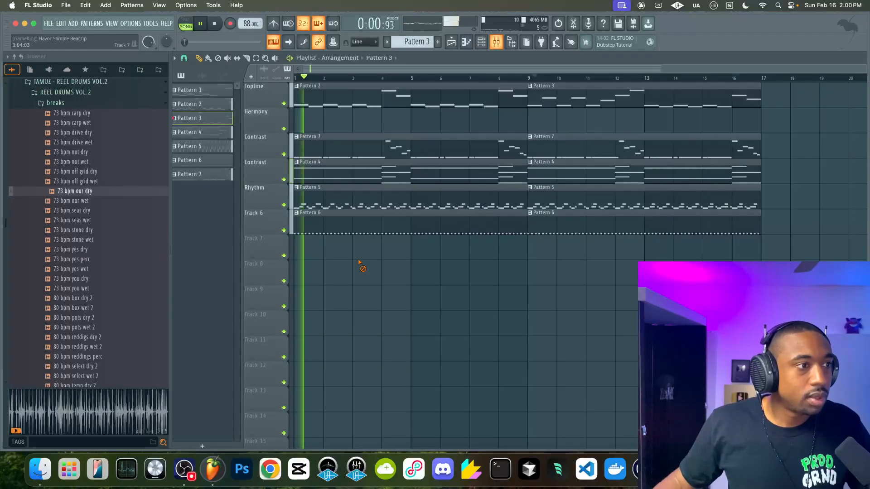
pyautogui.click(482, 42)
pyautogui.click(300, 242)
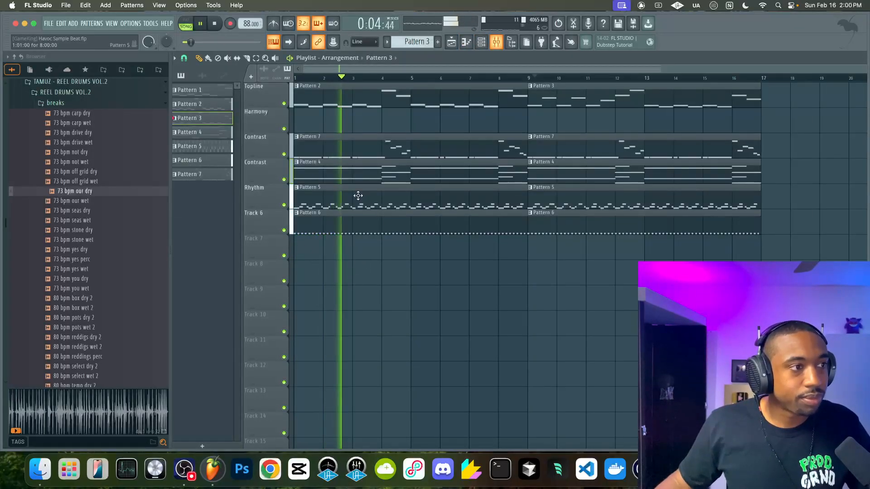
pyautogui.click(482, 43)
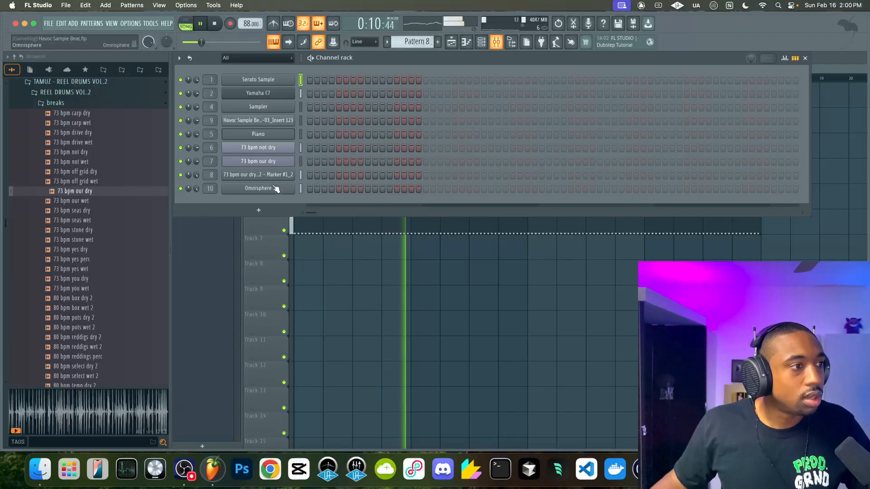
pyautogui.click(259, 209)
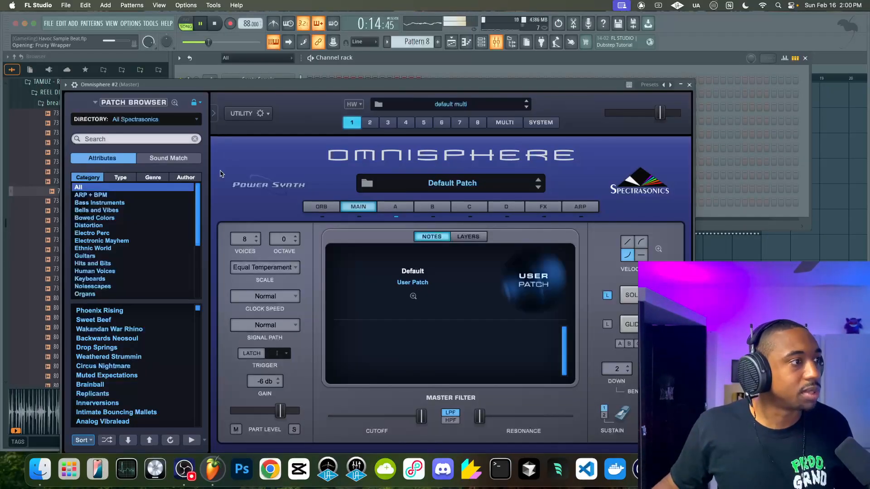
# Browse Omnisphere's Unclean Machine Sonic Extension in shuffled order and load the Hot Diode Dance patch
pyautogui.click(136, 120)
pyautogui.moveTo(154, 247)
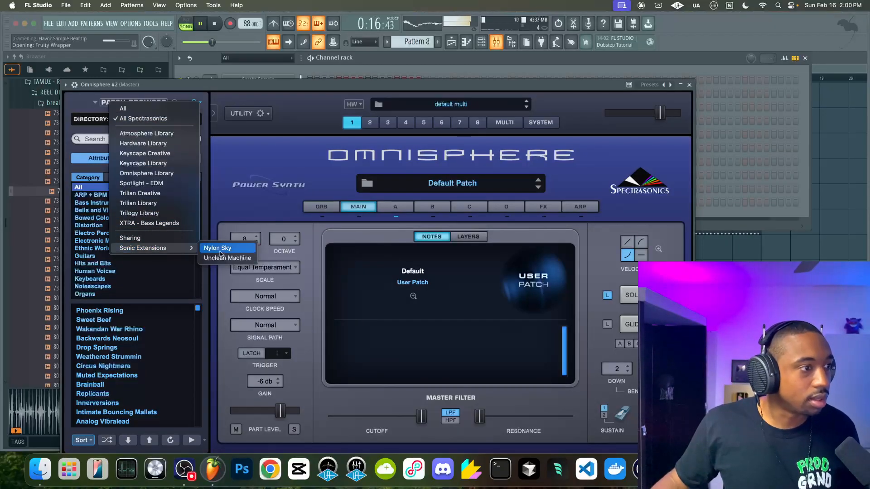
pyautogui.click(233, 259)
pyautogui.click(107, 440)
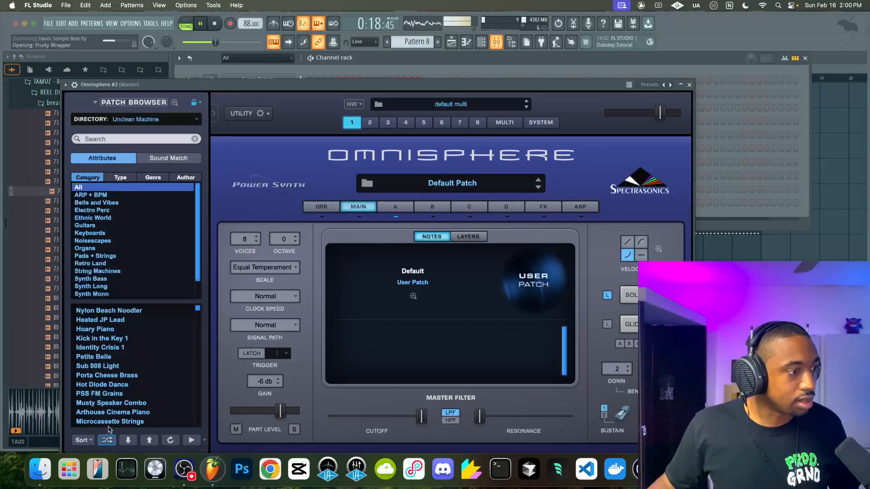
pyautogui.click(109, 385)
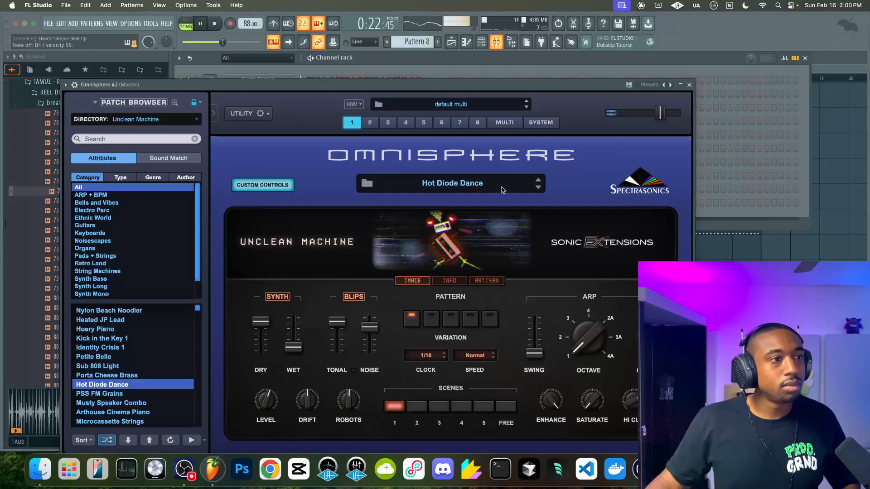
pyautogui.click(688, 85)
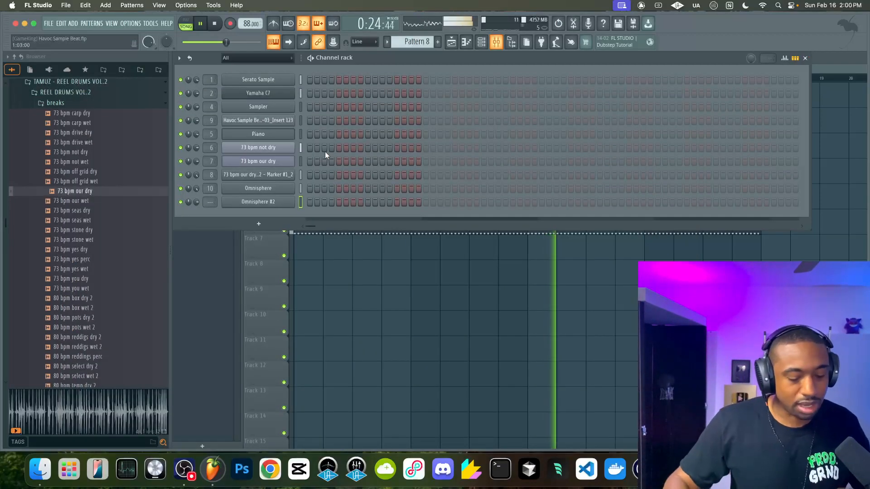
# Route Omnisphere #2 to mixer track 13 and record its part into Pattern 8 over the 16-bar arrangement
pyautogui.press('F9')
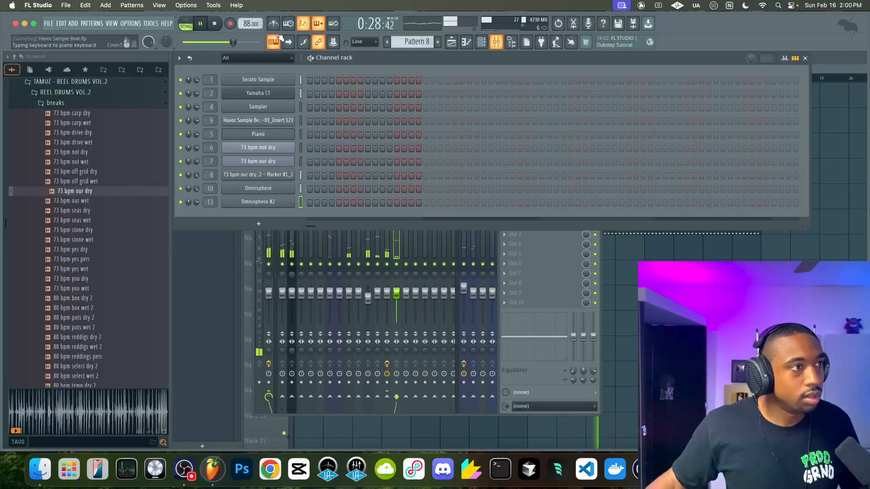
pyautogui.click(474, 384)
pyautogui.click(690, 273)
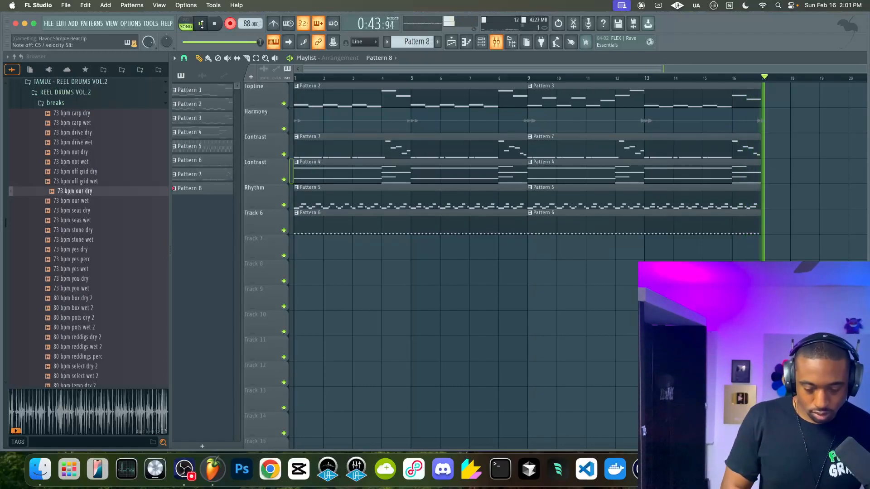
pyautogui.press('space')
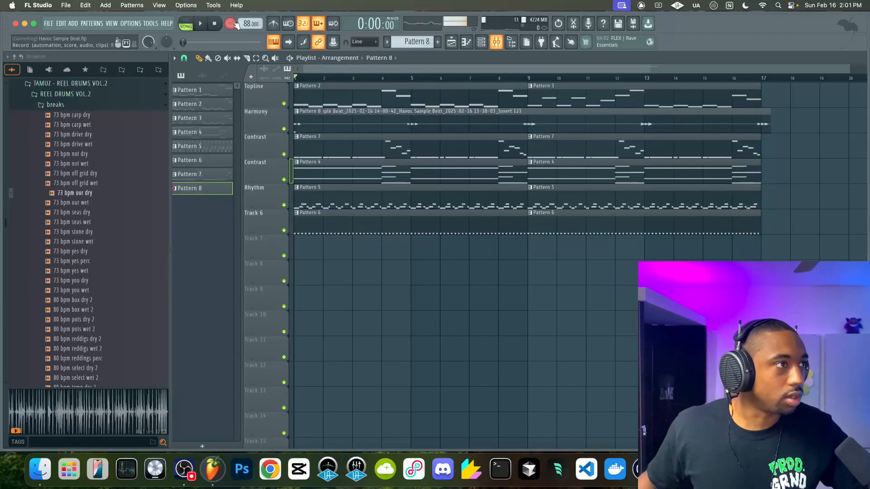
# Play back the recording and inspect the 73 bpm not dry slicer's settings
pyautogui.press('space')
pyautogui.click(481, 41)
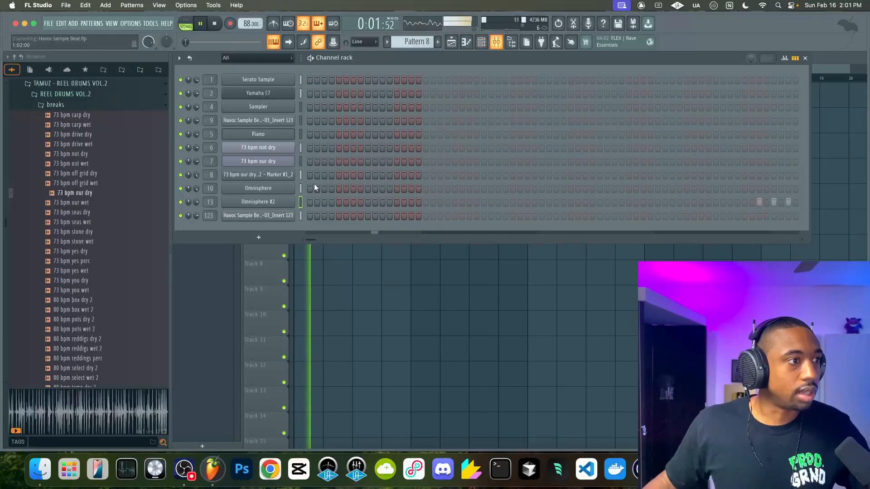
pyautogui.click(269, 147)
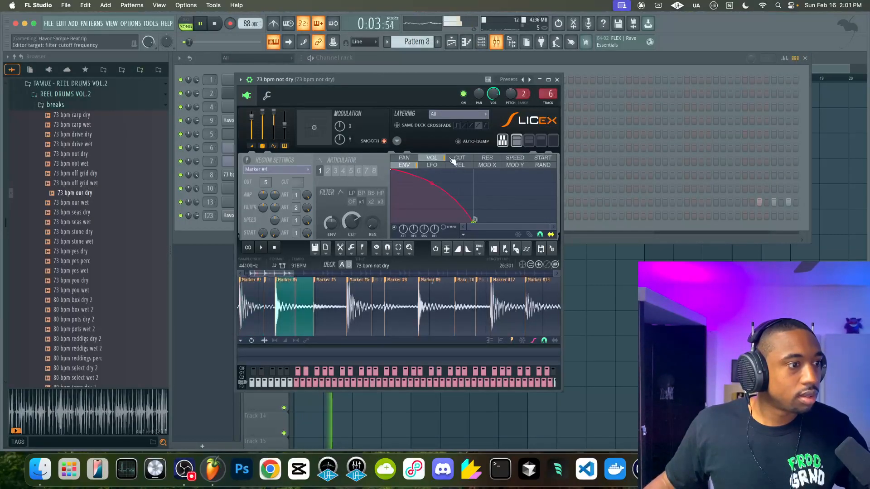
pyautogui.click(556, 79)
pyautogui.press('F6')
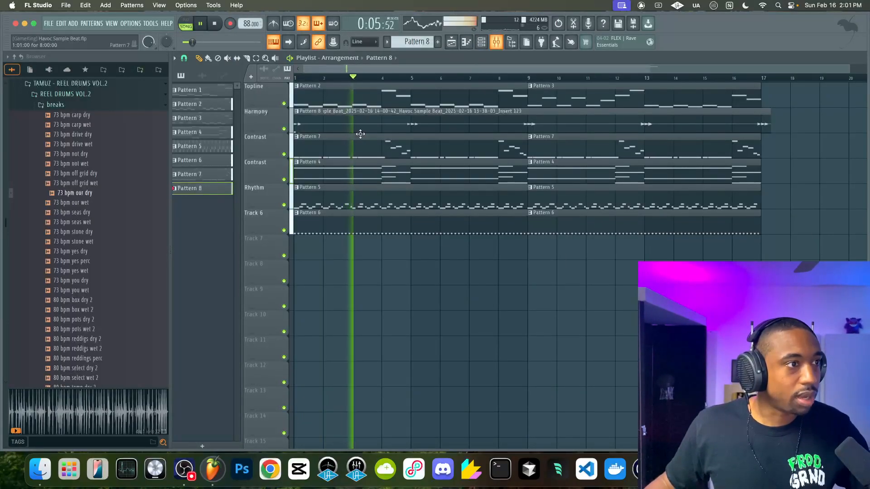
# In Pattern 5's 73 bpm not dry notes, select all Marker #4 hits and nudge them slightly later
pyautogui.doubleClick(335, 195)
pyautogui.press('space')
pyautogui.scroll(2, 257, 218)
pyautogui.hscroll(-4, 256, 217)
pyautogui.scroll(3, 257, 217)
pyautogui.keyDown('super'); pyautogui.click(195, 267); pyautogui.keyUp('super')
pyautogui.keyDown('super'); pyautogui.click(195, 257); pyautogui.keyUp('super')
pyautogui.keyDown('super'); pyautogui.click(196, 261); pyautogui.keyUp('super')
pyautogui.scroll(2, 204, 264)
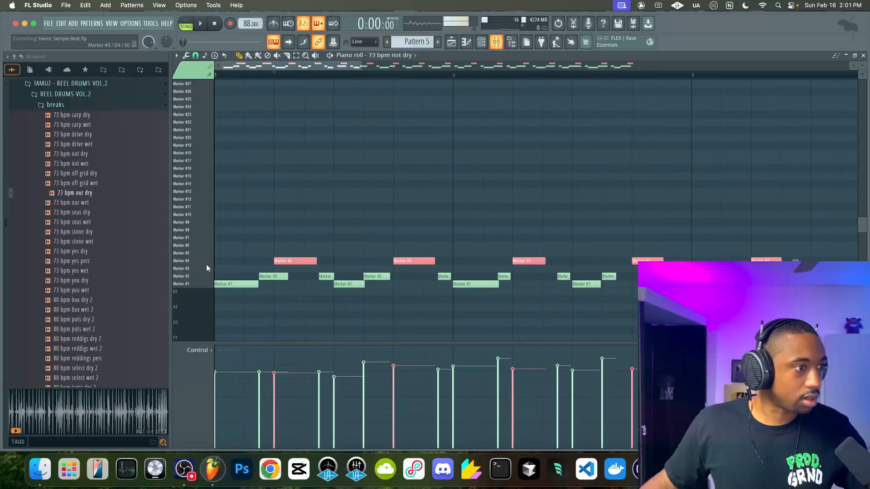
# Audition and review the Pattern 5 drum notes, briefly bringing up the strumizer without applying it
pyautogui.press('space')
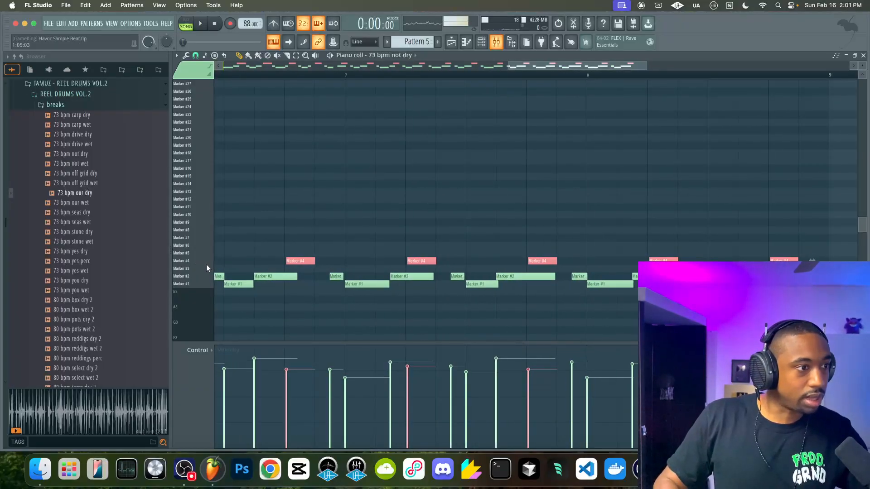
pyautogui.scroll(1, 328, 240)
pyautogui.hscroll(-5, 328, 240)
pyautogui.scroll(3, 328, 240)
pyautogui.scroll(-2, 328, 239)
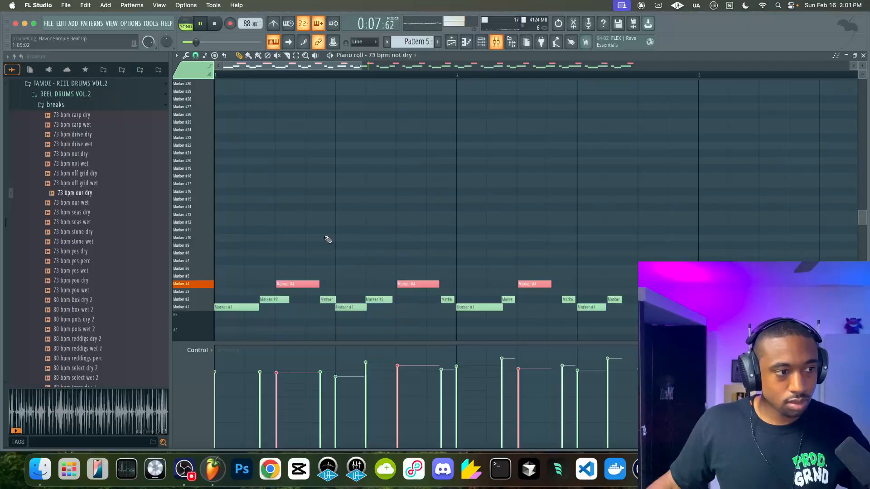
pyautogui.scroll(-2, 328, 240)
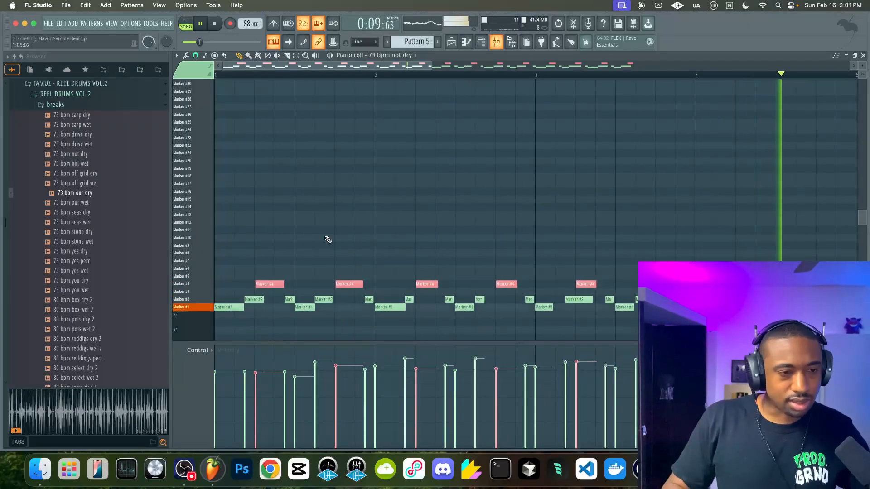
pyautogui.hotkey('alt', 's')
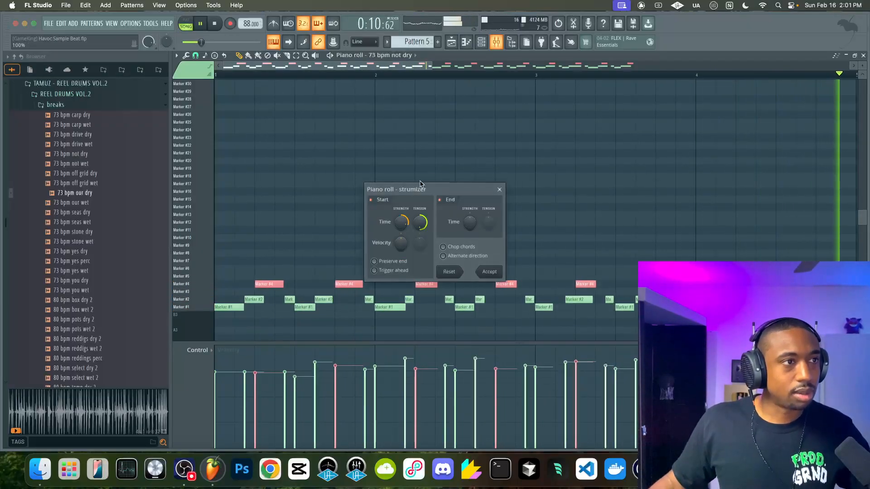
pyautogui.click(499, 190)
# Check the channel settings of the 73 bpm our dry Marker #1_2 slice
pyautogui.press('F6')
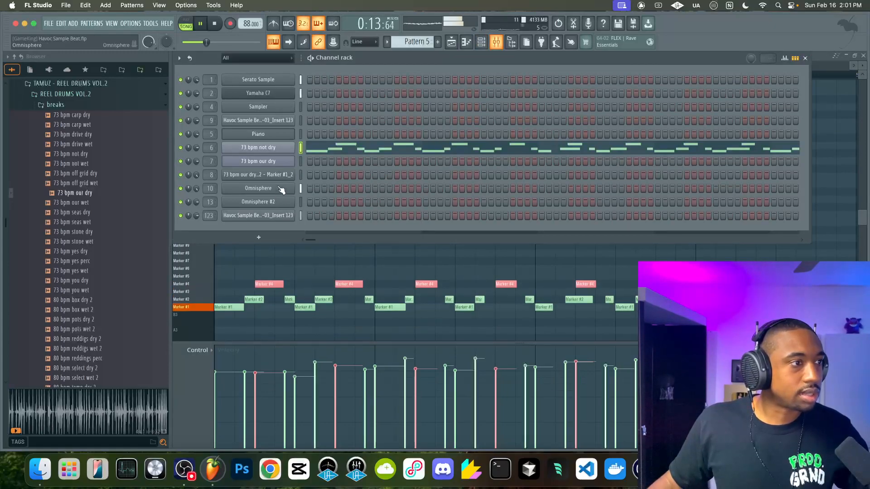
pyautogui.click(278, 176)
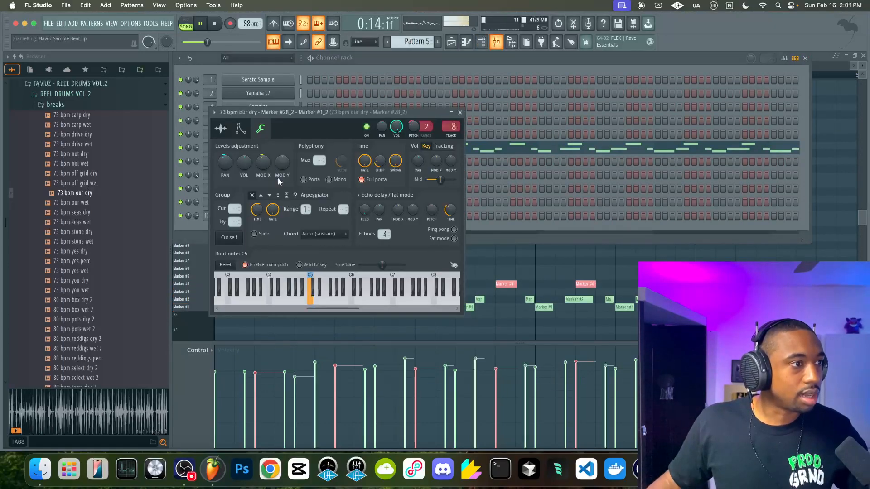
pyautogui.click(458, 112)
# Open Pattern 6's notes for the 73 bpm our dry Marker #1_2 slice and quantize them with the Default template
pyautogui.click(452, 43)
pyautogui.doubleClick(437, 215)
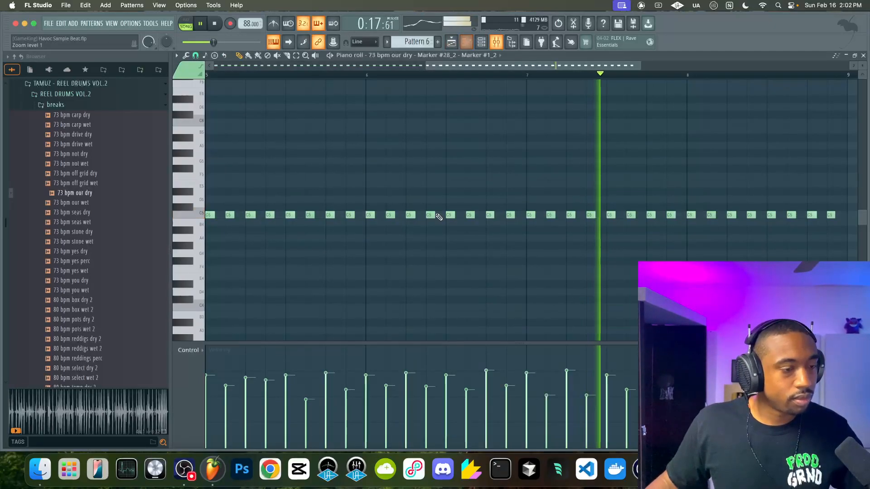
pyautogui.hotkey('alt', 'q')
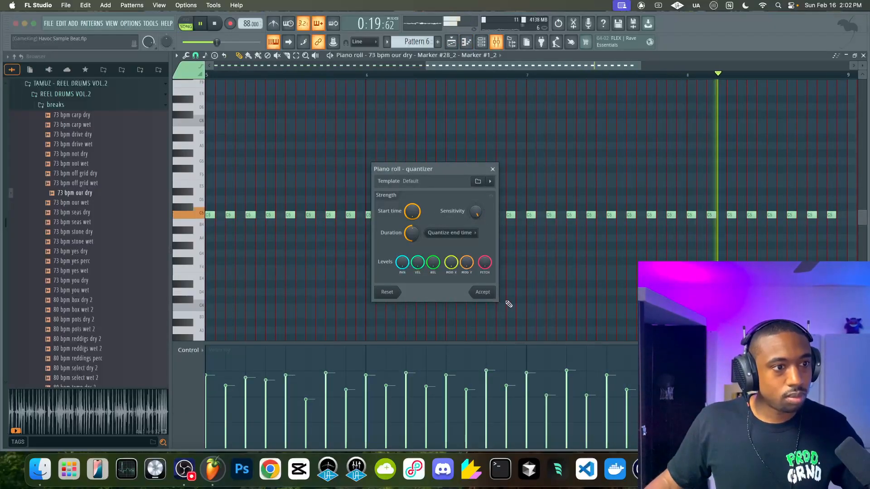
pyautogui.click(482, 292)
# Adjust the fine time shift of the 73 bpm our dry Marker #1_2 slice and check its sample settings
pyautogui.click(482, 42)
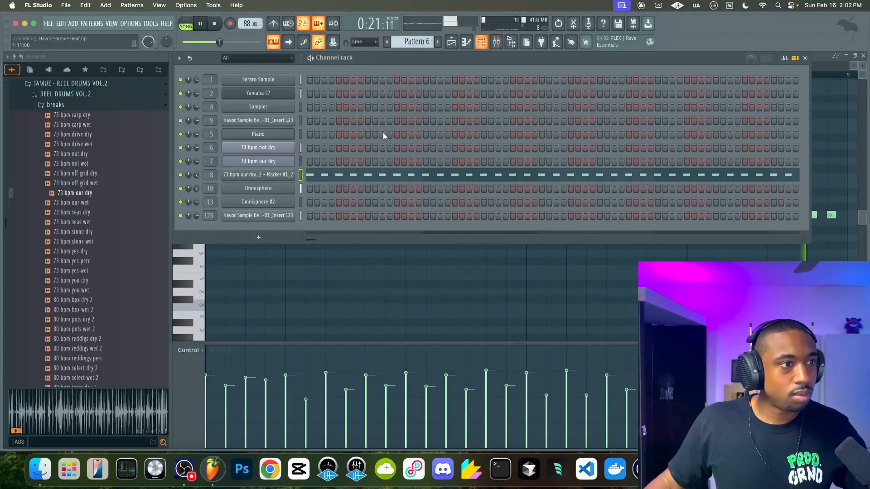
pyautogui.click(293, 175)
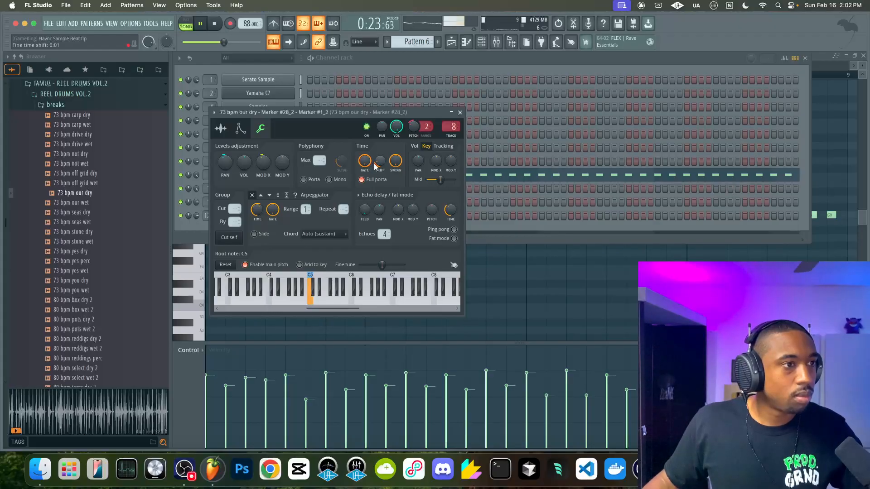
pyautogui.click(220, 129)
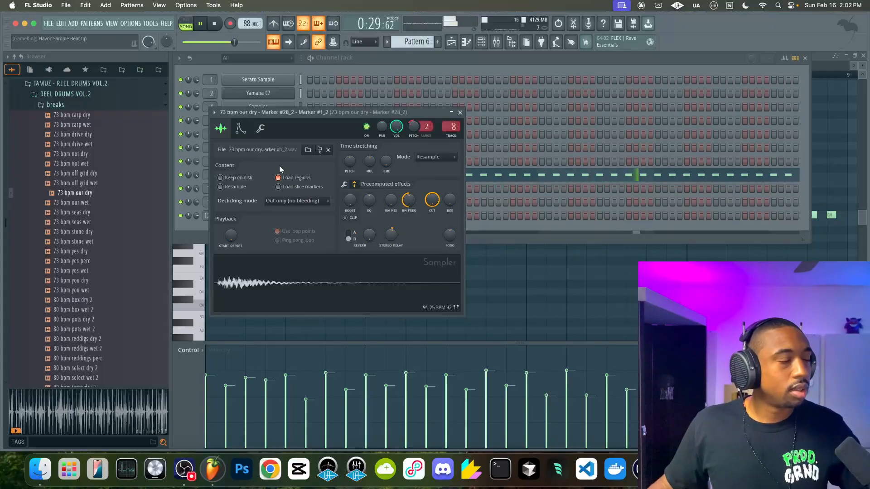
pyautogui.click(260, 129)
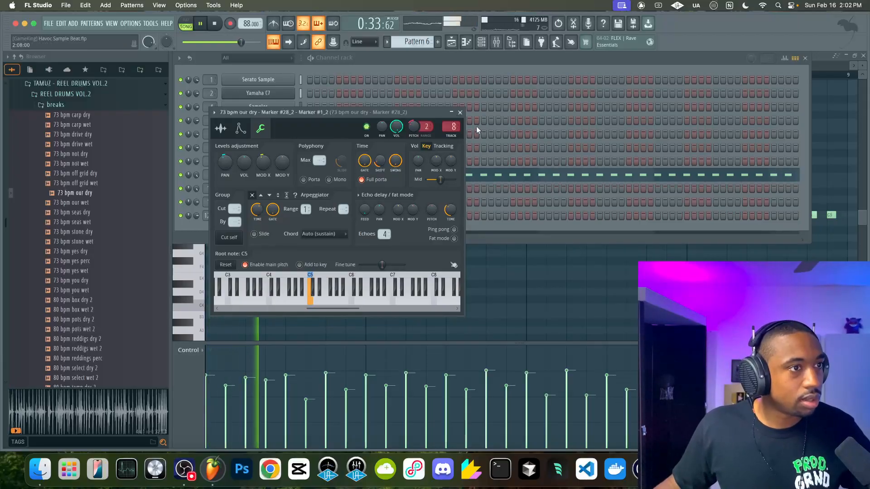
pyautogui.click(460, 113)
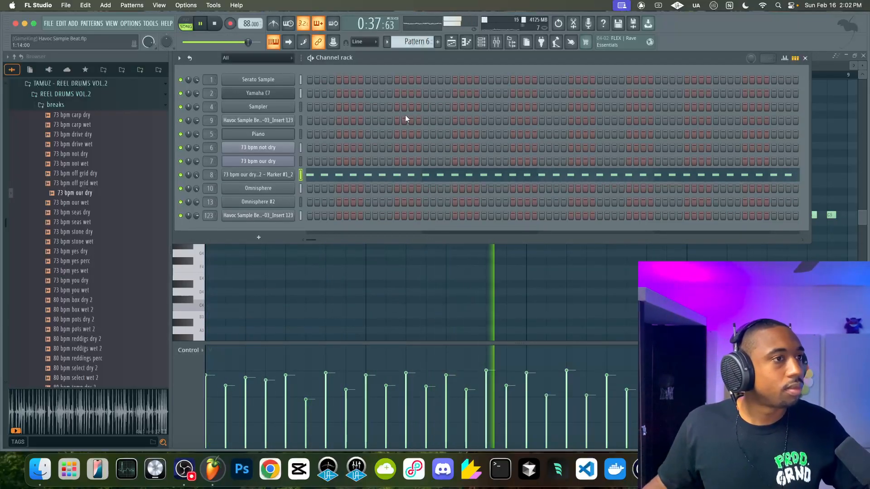
# Set the 73 bpm not dry channel's volume to 94%
pyautogui.click(449, 42)
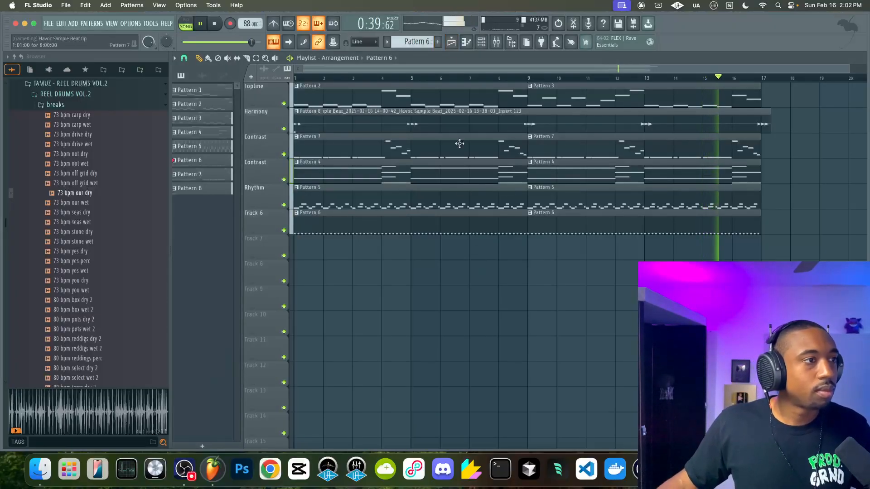
pyautogui.click(481, 42)
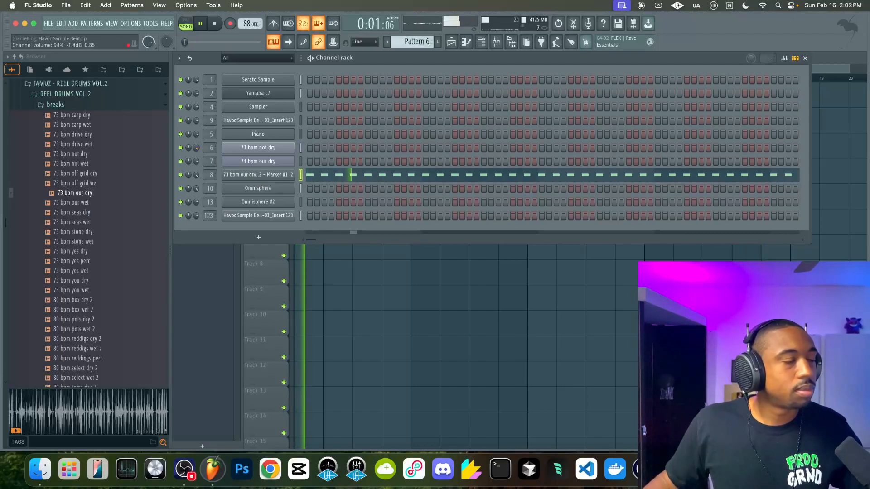
pyautogui.click(349, 268)
# Replace the Master mixer track's first effect with Gold Clip and set its Gold amount to 1.30 dB
pyautogui.click(496, 42)
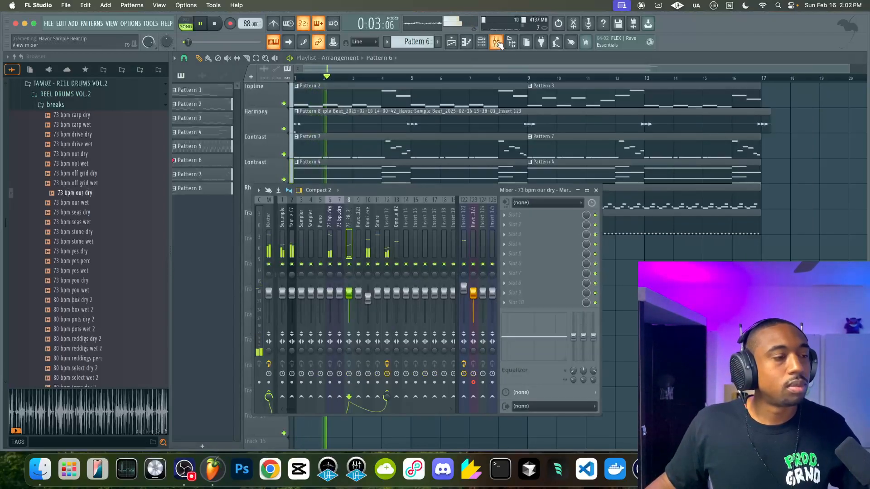
pyautogui.click(331, 228)
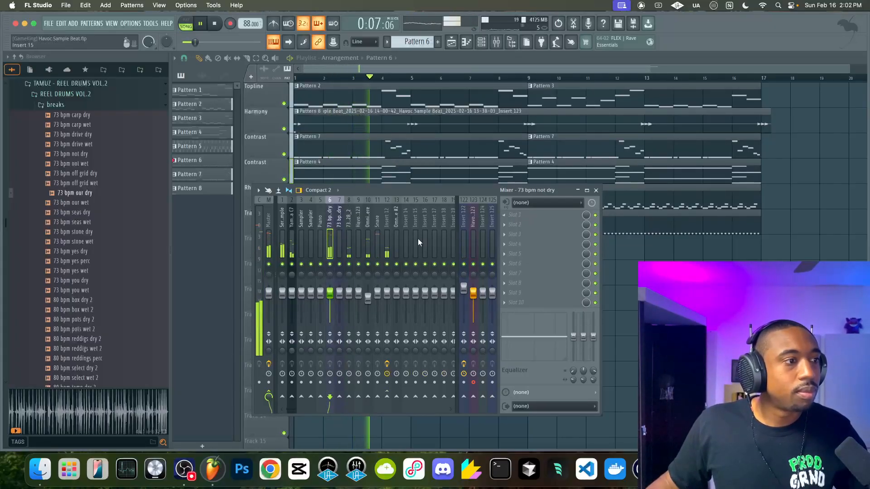
pyautogui.click(269, 236)
pyautogui.click(504, 220)
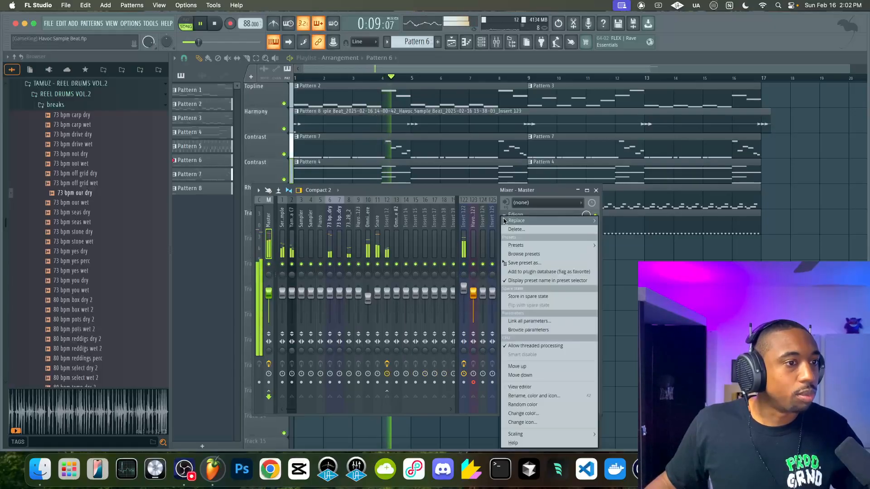
pyautogui.moveTo(504, 220)
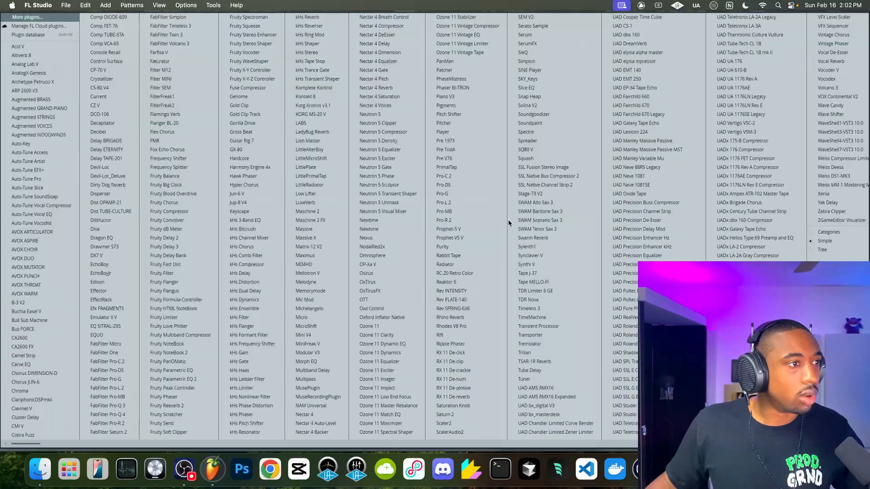
pyautogui.click(239, 106)
pyautogui.moveTo(245, 258); pyautogui.dragTo(202, 235)
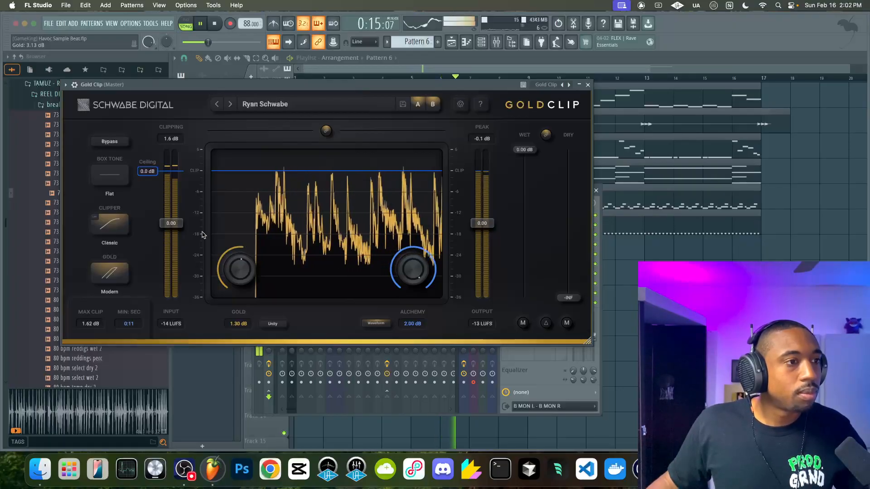
pyautogui.click(587, 86)
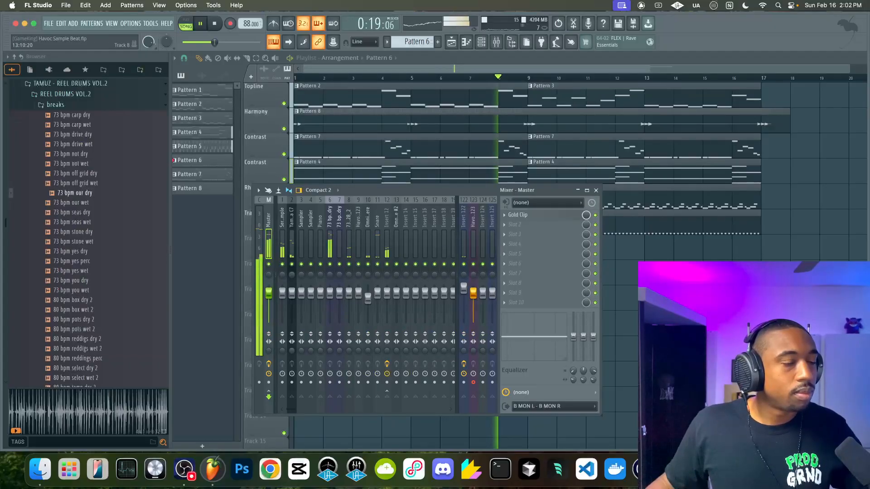
pyautogui.click(596, 190)
# Slice off and remove the part of the Harmony track's clips that extends past bar 17
pyautogui.click(481, 46)
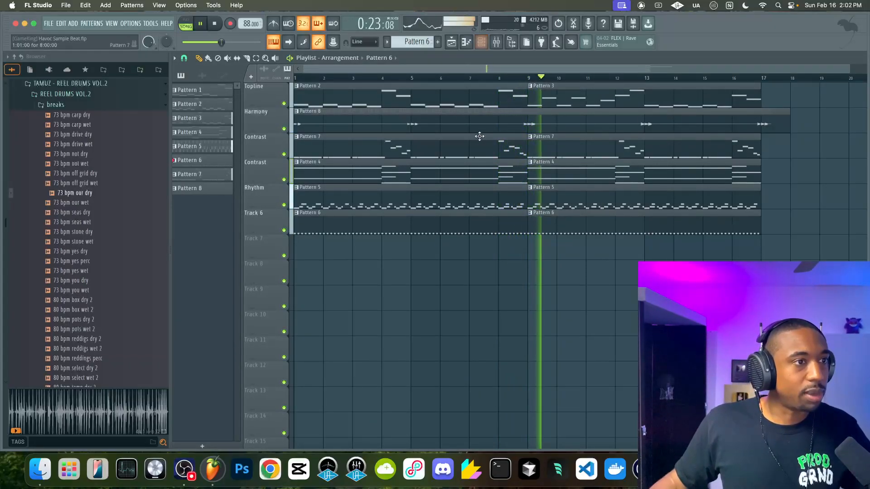
pyautogui.click(248, 59)
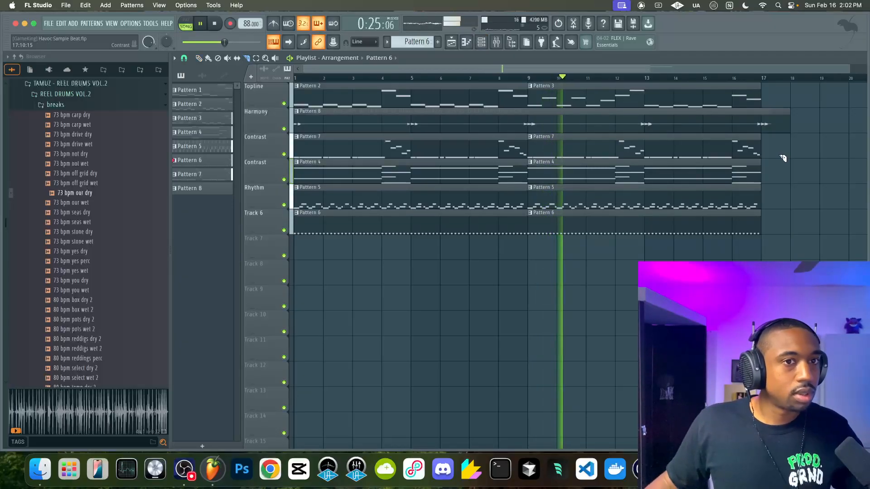
pyautogui.rightClick(765, 131)
# Separate the overlapping Harmony clips by moving the recorded audio clip to Track 7 and the Pattern 8 clip to Track 8
pyautogui.keyDown('super'); pyautogui.click(653, 115); pyautogui.keyUp('super')
pyautogui.press('space')
pyautogui.press('space')
pyautogui.moveTo(431, 120); pyautogui.dragTo(417, 291)
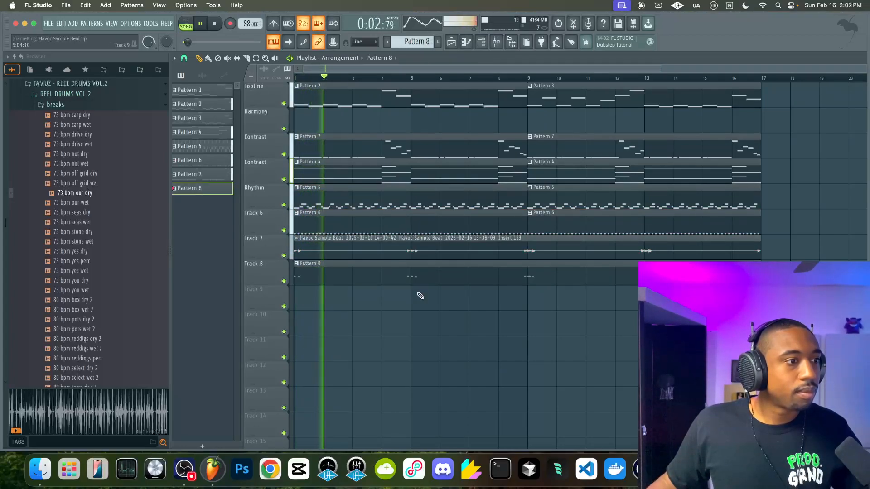
pyautogui.moveTo(407, 259); pyautogui.dragTo(408, 277)
# Insert two tracks above Harmony and move the recorded audio clip and the Pattern 8 clip into them
pyautogui.rightClick(268, 114)
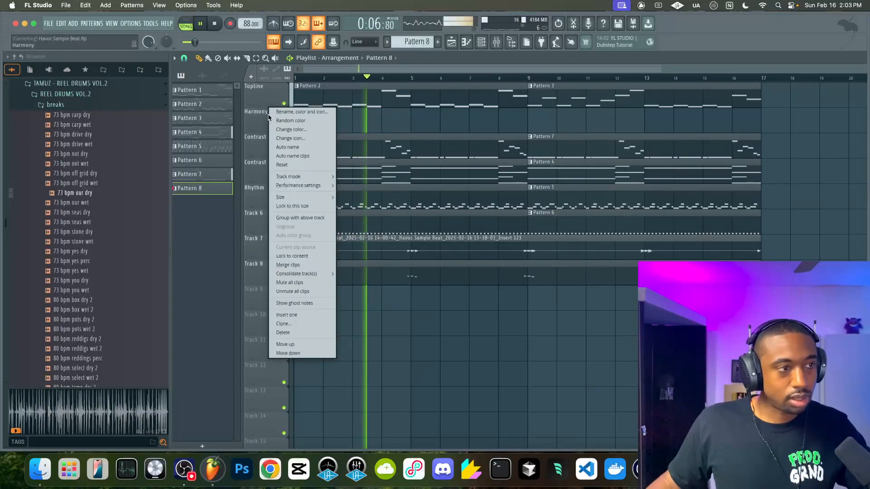
pyautogui.click(286, 315)
pyautogui.rightClick(268, 117)
pyautogui.click(286, 315)
pyautogui.moveTo(344, 330); pyautogui.dragTo(331, 119)
# Rename both newly inserted tracks above Harmony as Topline
pyautogui.rightClick(254, 117)
pyautogui.click(256, 114)
pyautogui.write('Topline')
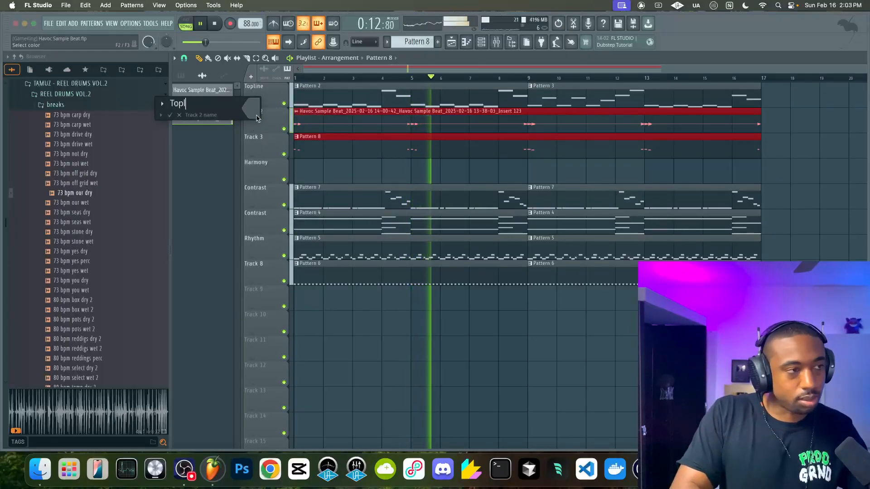
pyautogui.press('Return')
pyautogui.rightClick(267, 136)
pyautogui.click(269, 137)
pyautogui.write('Topline')
pyautogui.press('Return')
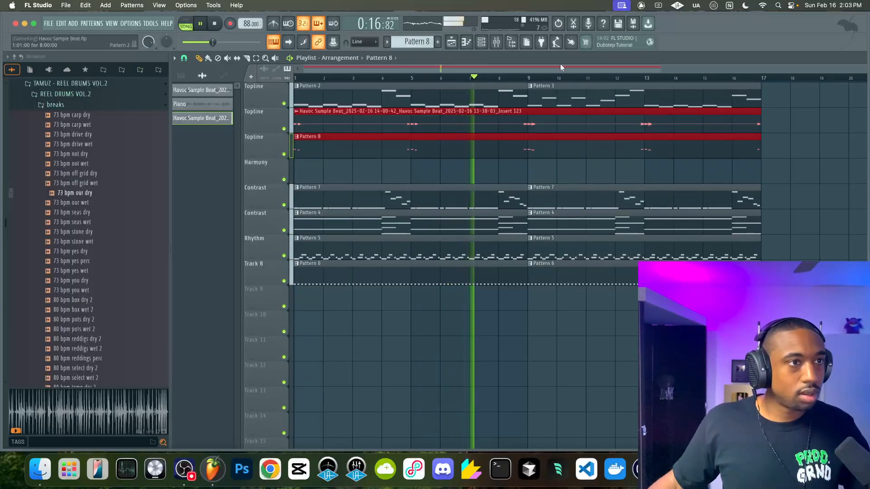
# Set the 73 bpm not dry channel's volume to 91%
pyautogui.press('F9')
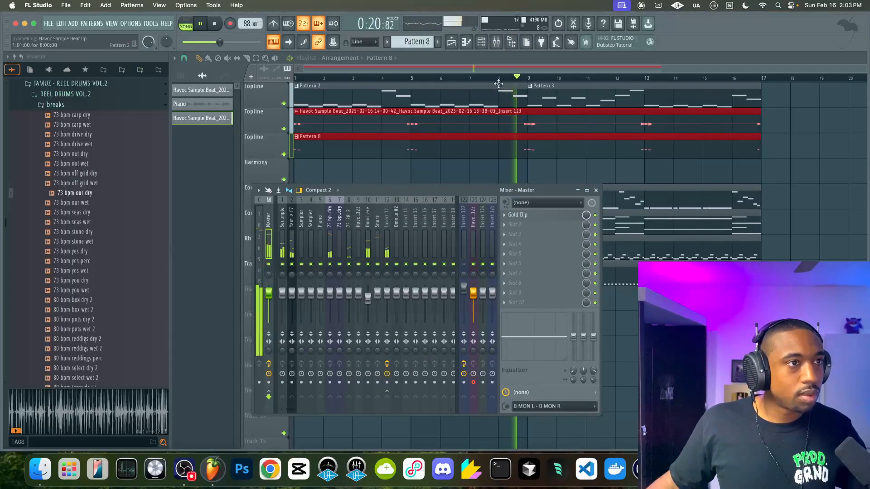
pyautogui.click(483, 44)
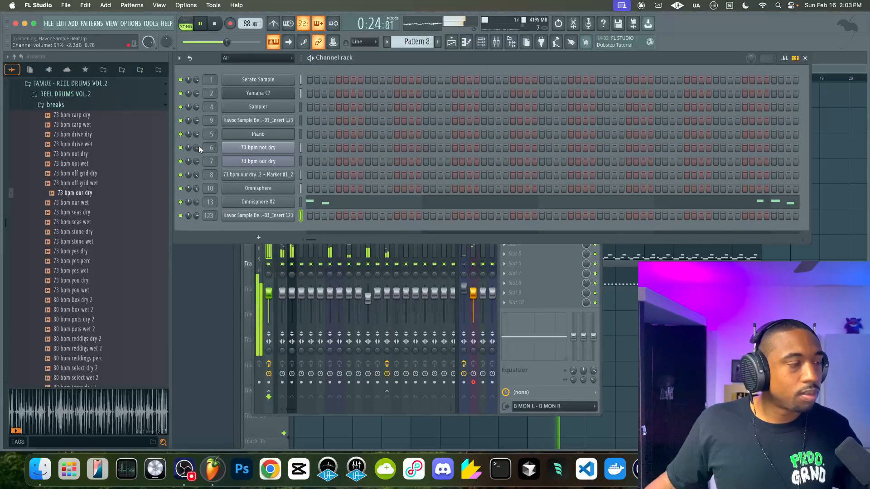
pyautogui.click(510, 371)
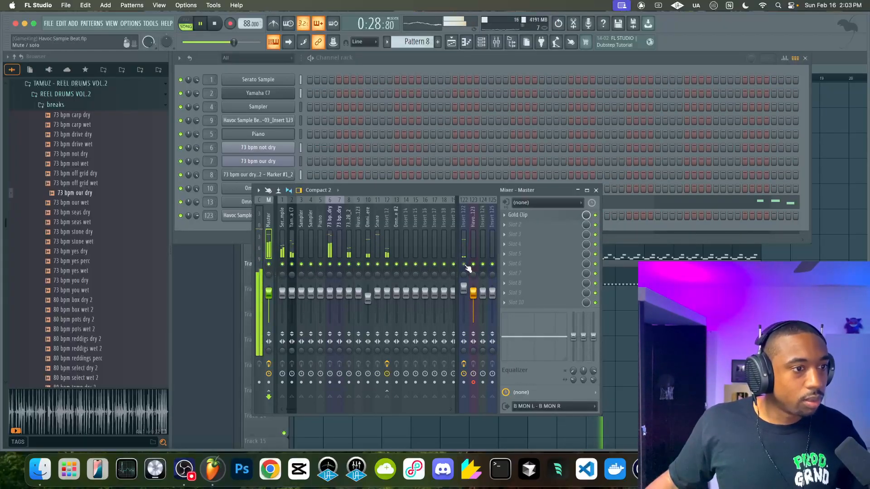
# Load Fruity Parametric EQ 2 into the Snare mixer track's first effect slot, replacing the wrongly picked SWAM Baritone Sax 3
pyautogui.click(525, 225)
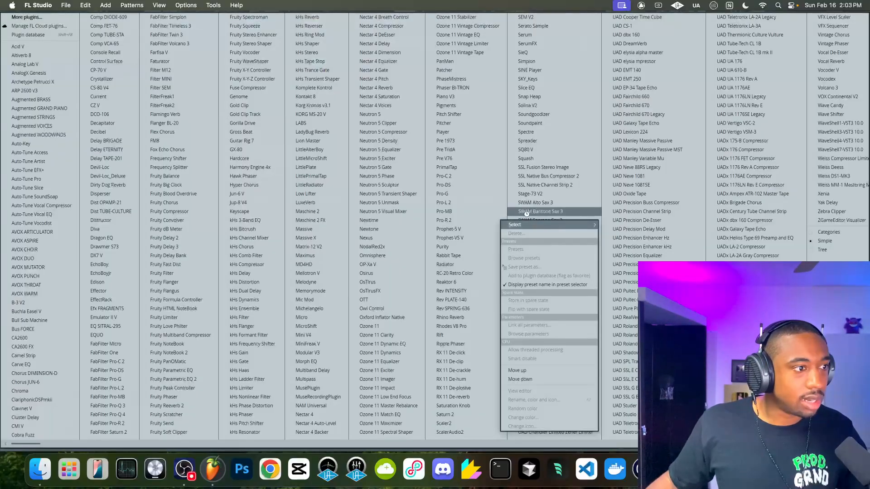
pyautogui.click(531, 214)
pyautogui.click(511, 227)
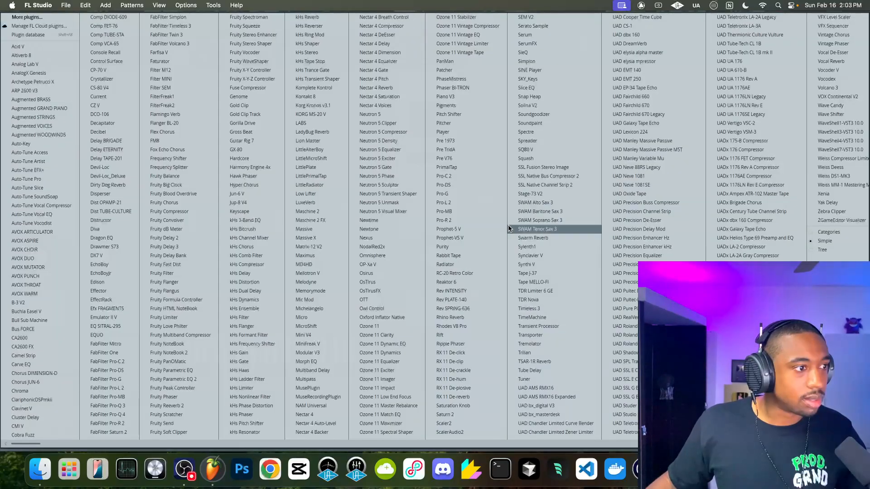
pyautogui.click(211, 379)
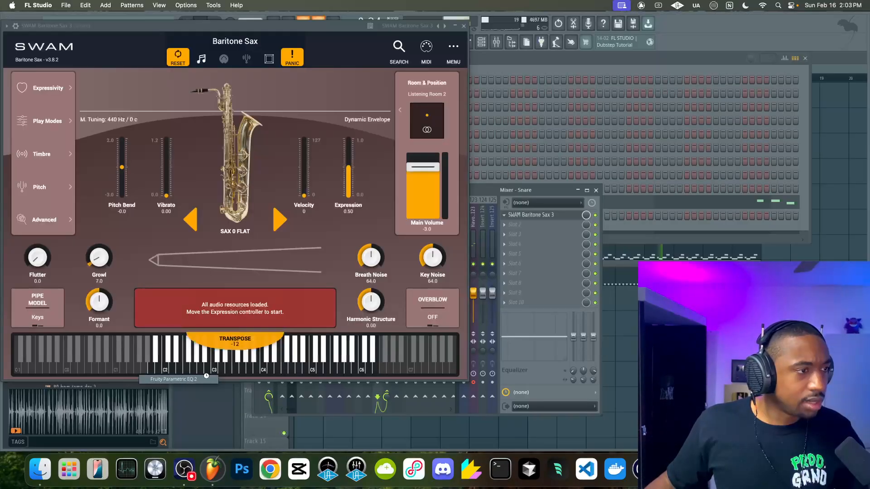
# Lower the gain and frequency of the Snare EQ's high shelf to soften the highs, and save the project
pyautogui.moveTo(194, 107); pyautogui.dragTo(185, 114)
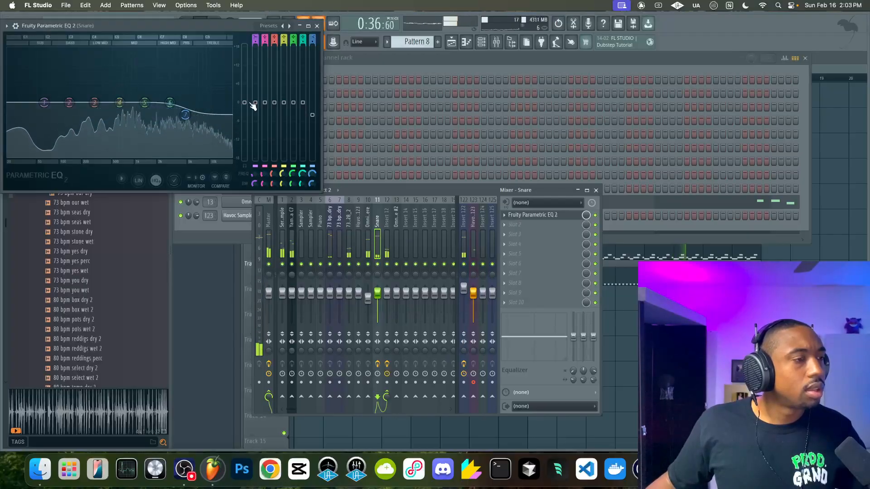
pyautogui.moveTo(313, 115); pyautogui.dragTo(312, 123)
pyautogui.moveTo(311, 175); pyautogui.dragTo(311, 183)
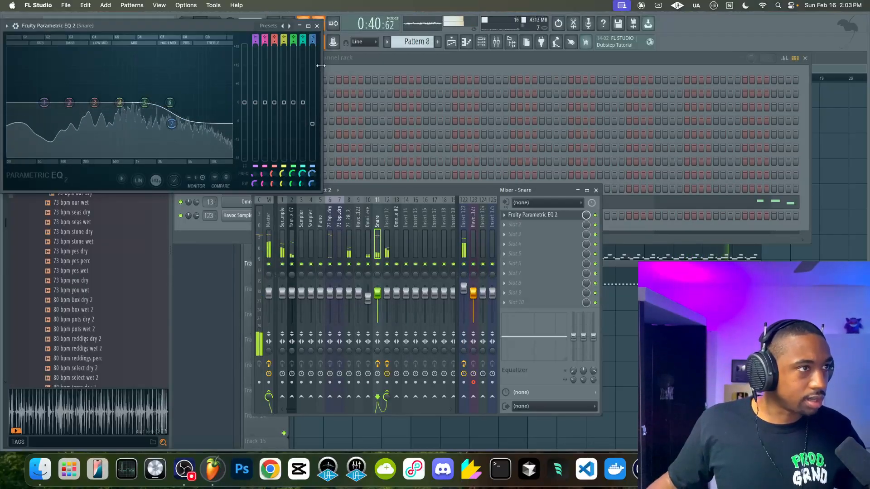
pyautogui.click(317, 26)
pyautogui.click(650, 366)
pyautogui.press('super+s')
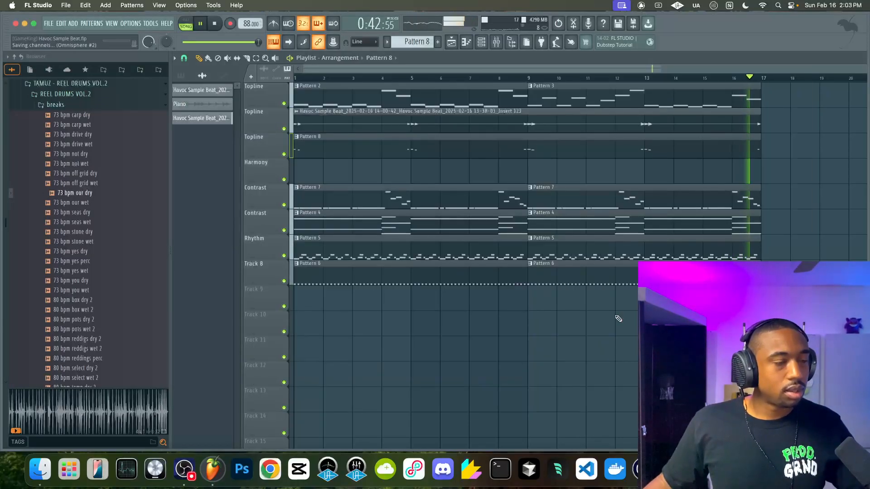
# Set the channel pitch of the 73 bpm our dry Marker #1_2 slice to -64 cents
pyautogui.press('F9')
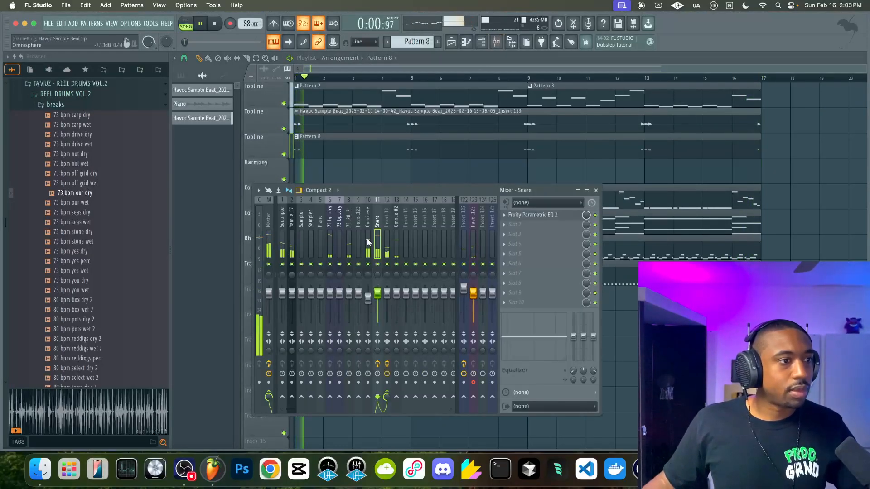
pyautogui.press('F6')
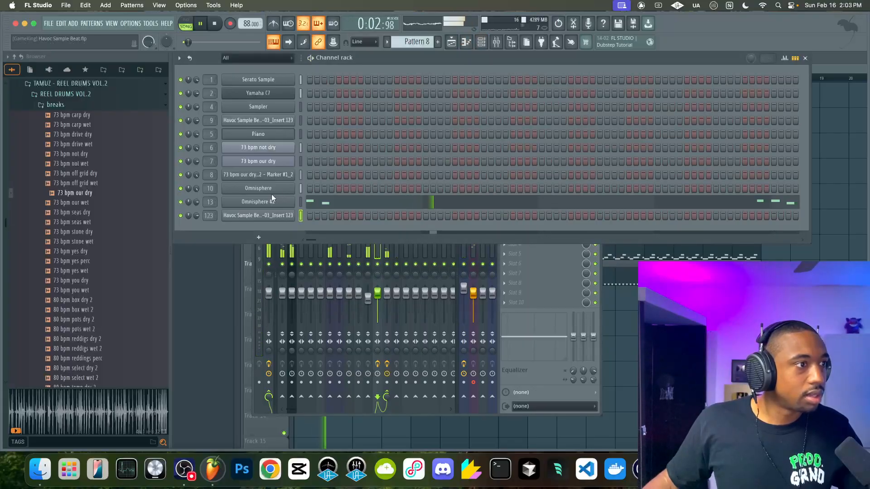
pyautogui.click(271, 175)
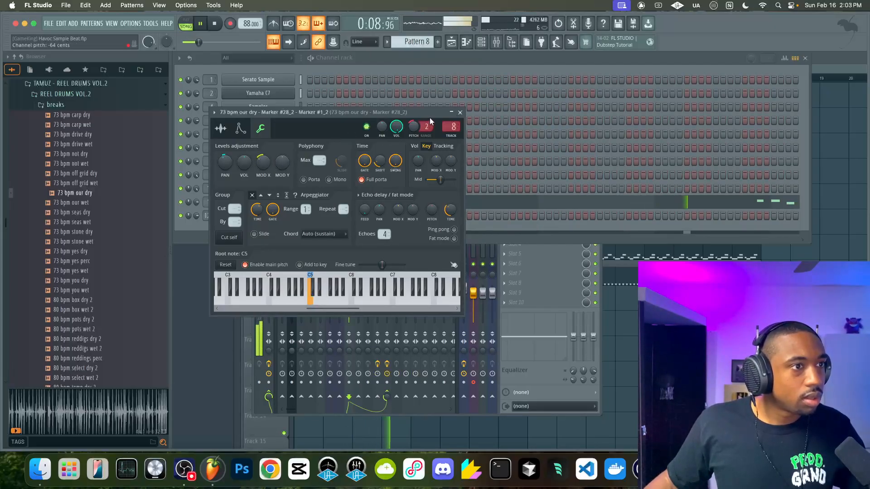
pyautogui.click(459, 112)
# Route the recorded Insert 123 audio clip in the playlist to free mixer track 14
pyautogui.press('F5')
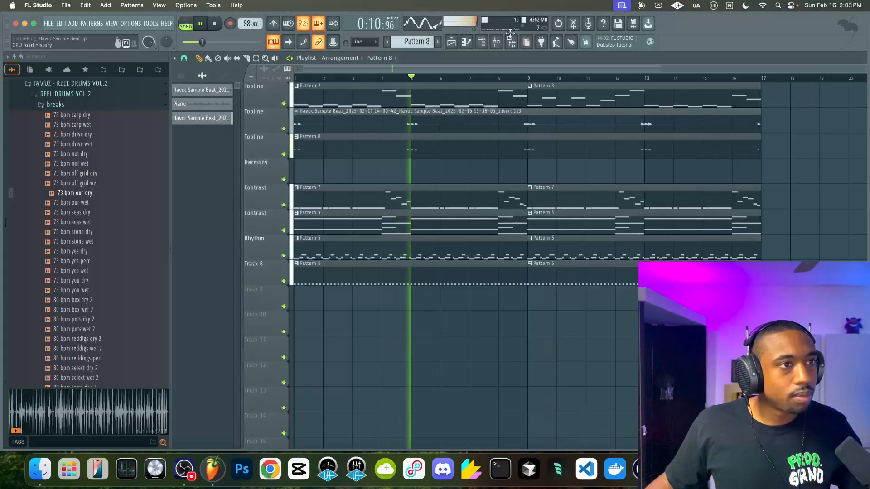
pyautogui.press('F9')
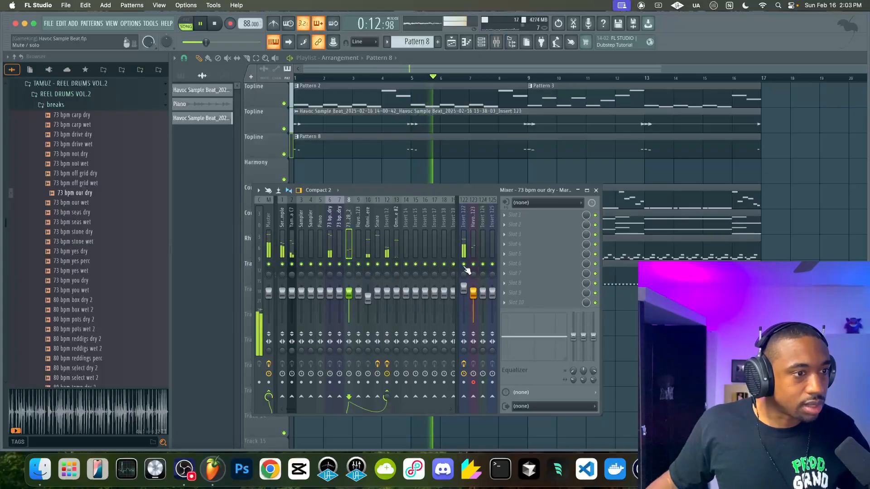
pyautogui.press('F9')
pyautogui.doubleClick(439, 127)
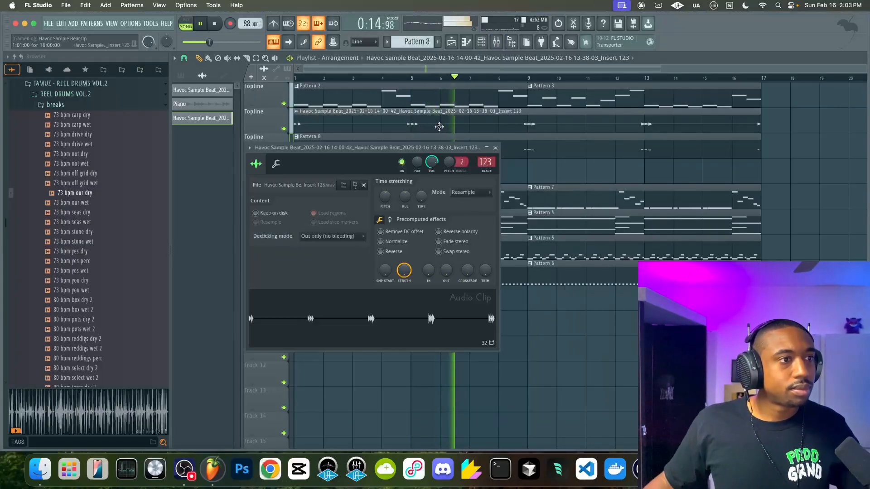
pyautogui.press('super+l')
# Rename the mixer's Insert 12 track, which holds UAD AMS RMX16, as REVERB
pyautogui.doubleClick(549, 157)
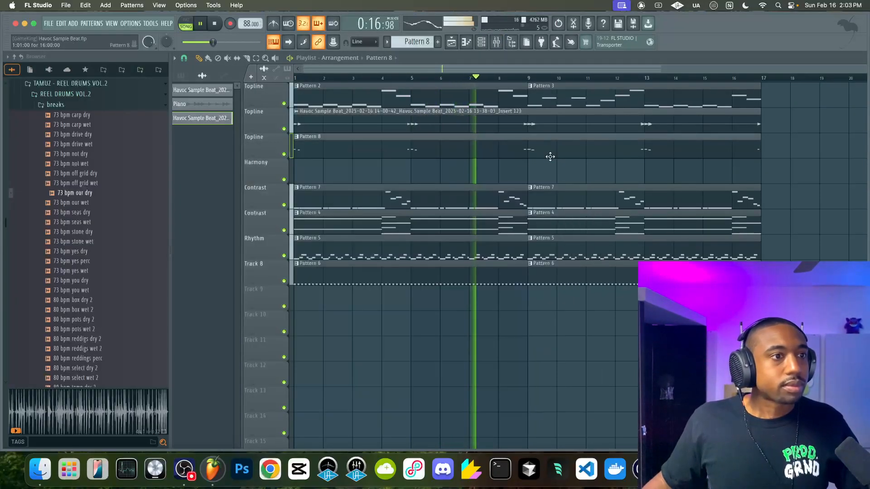
pyautogui.click(482, 42)
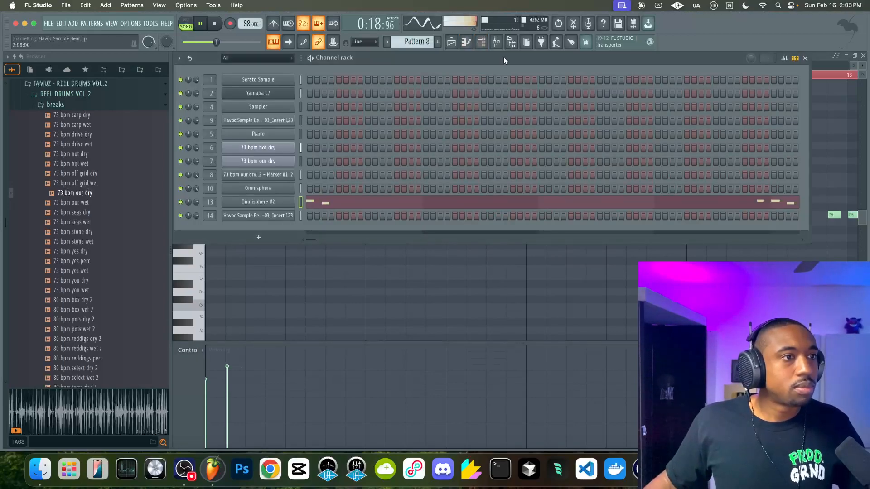
pyautogui.click(497, 42)
pyautogui.click(396, 244)
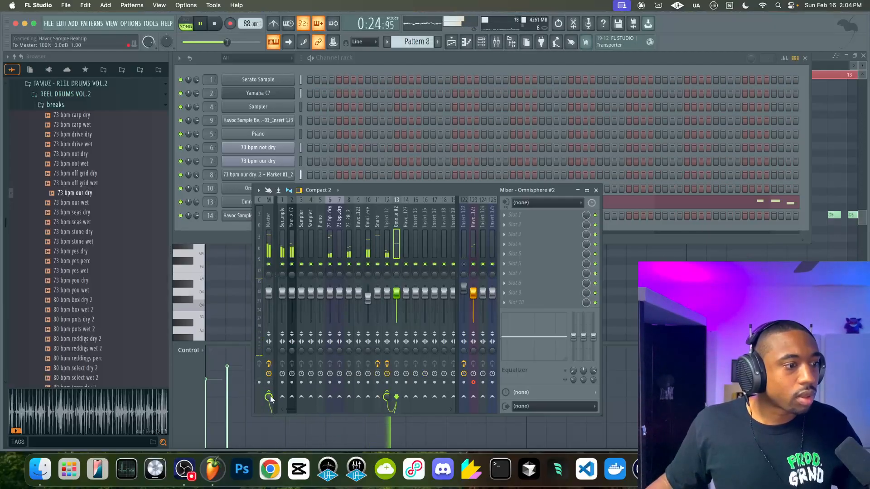
pyautogui.doubleClick(388, 243)
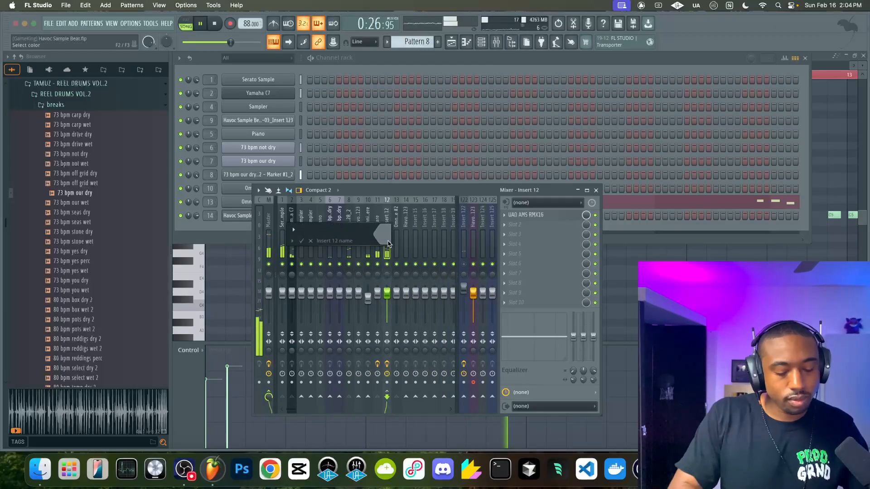
pyautogui.write('REVERB')
pyautogui.press('Return')
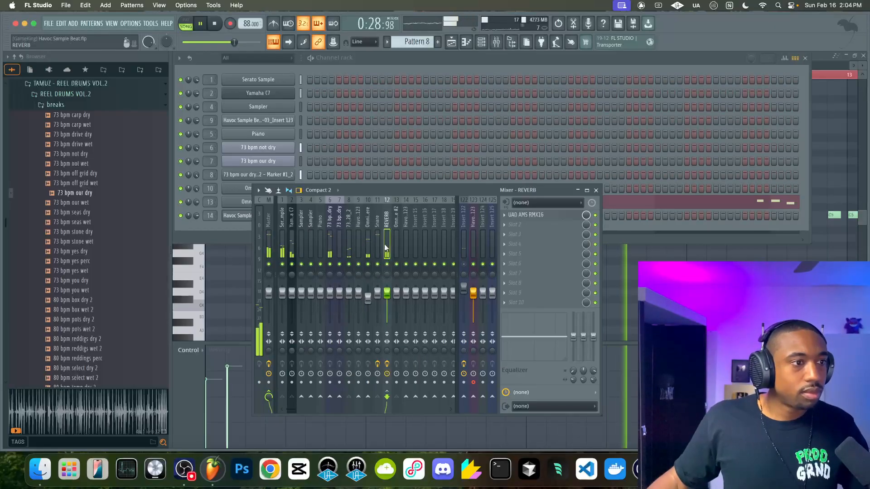
# Send mixer track 14, the recorded Insert 123 clip, to the REVERB track
pyautogui.click(378, 245)
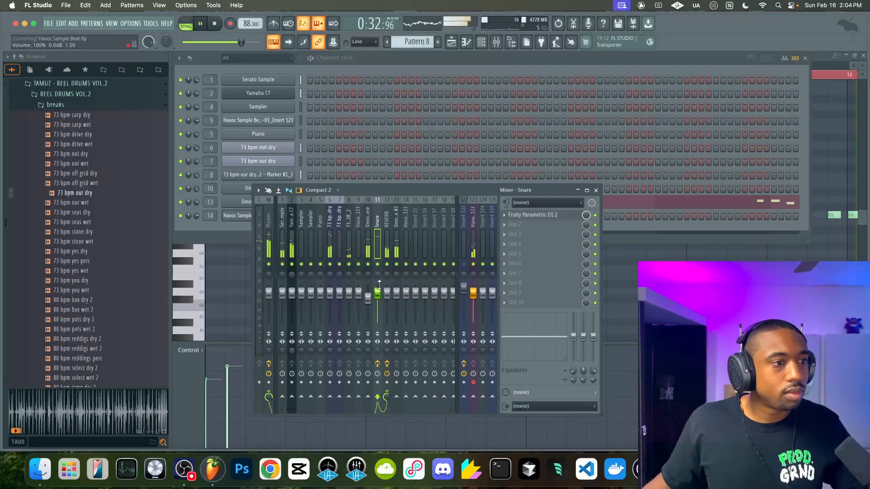
pyautogui.click(388, 246)
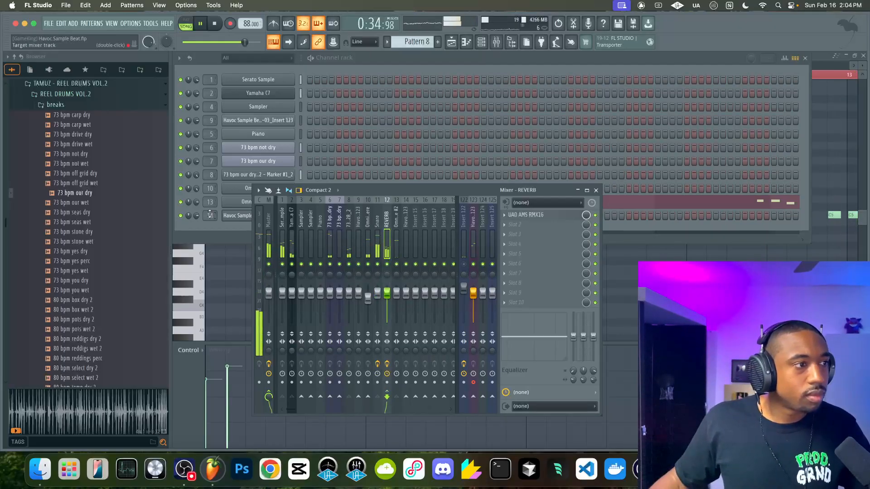
pyautogui.click(239, 221)
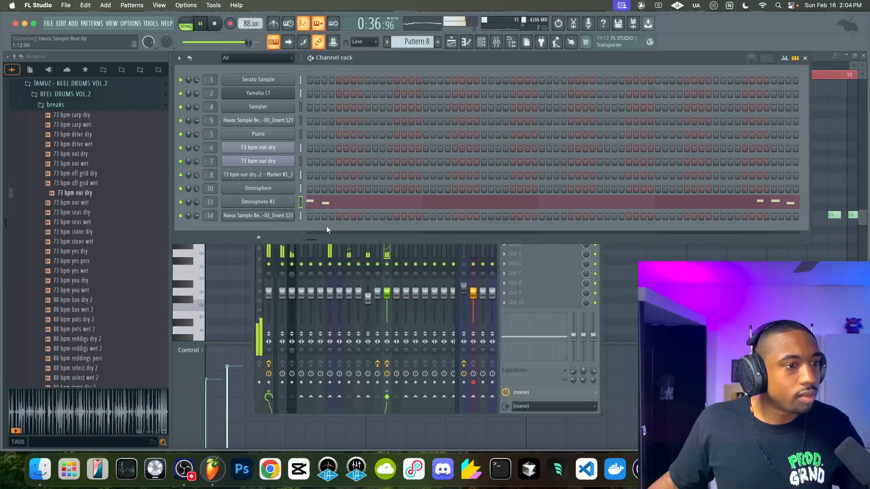
pyautogui.click(393, 251)
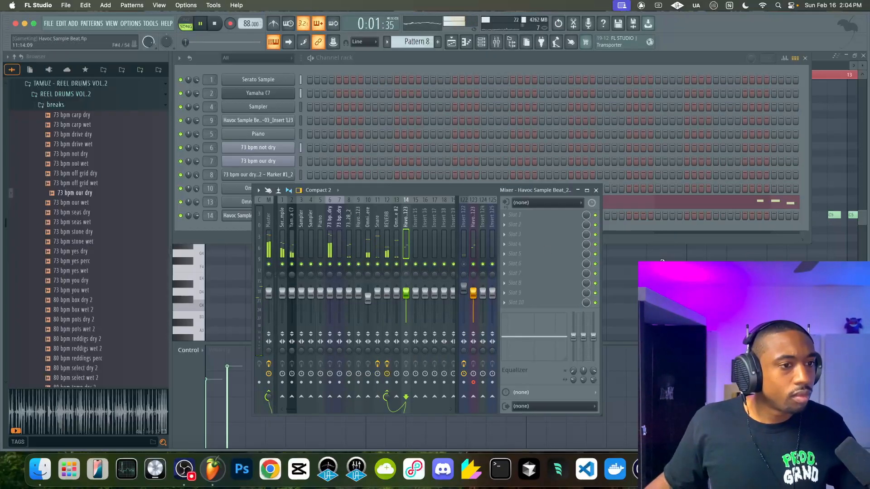
# Load Fruity Delay 3 into the REVERB track's second effect slot and close the plugin and mixer
pyautogui.click(388, 234)
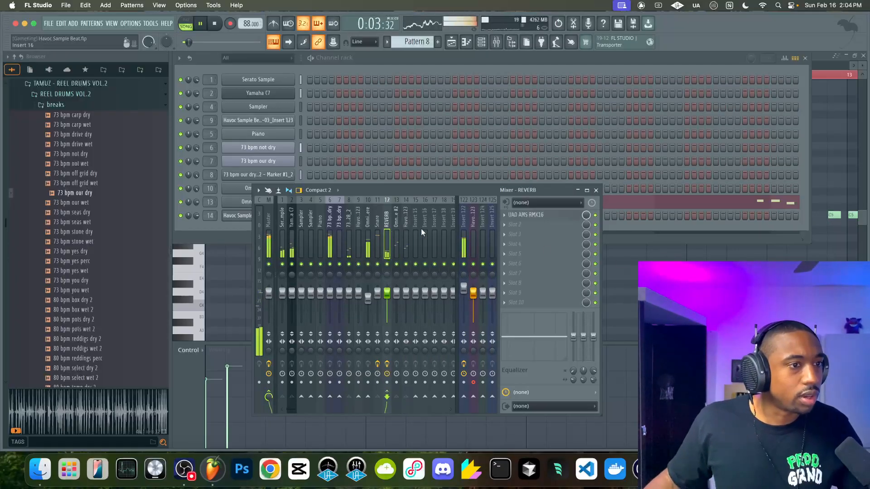
pyautogui.click(506, 226)
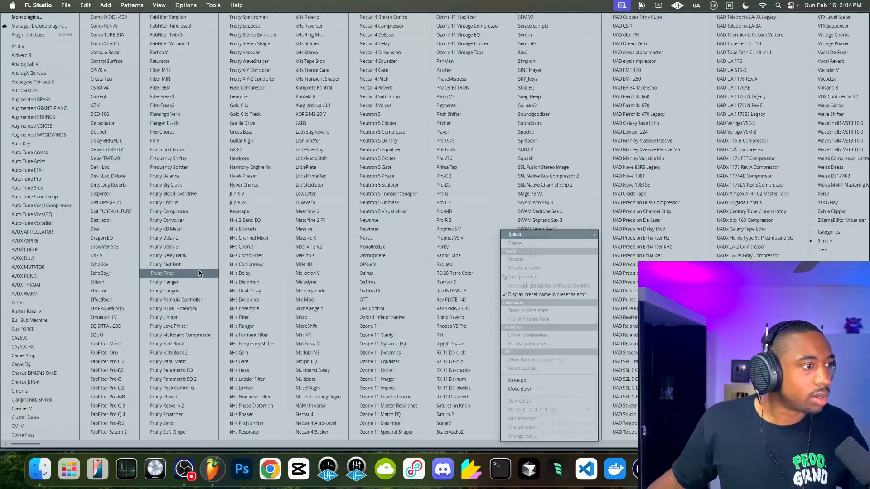
pyautogui.click(183, 246)
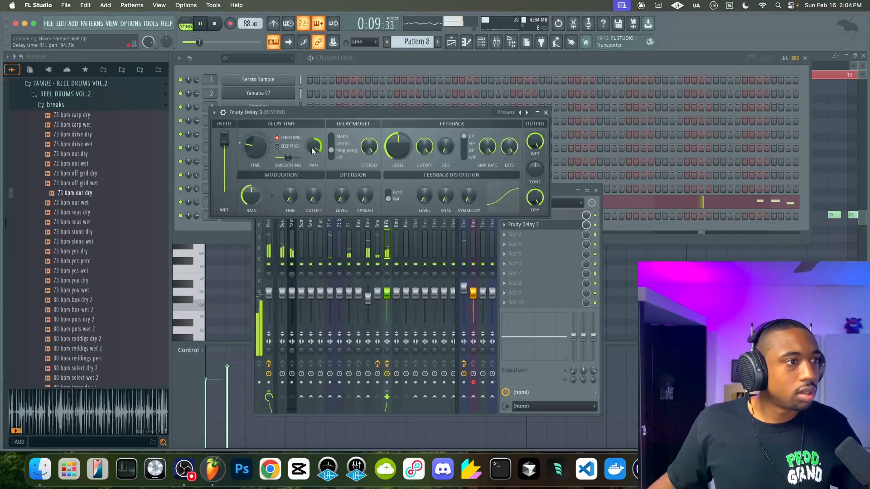
pyautogui.click(469, 270)
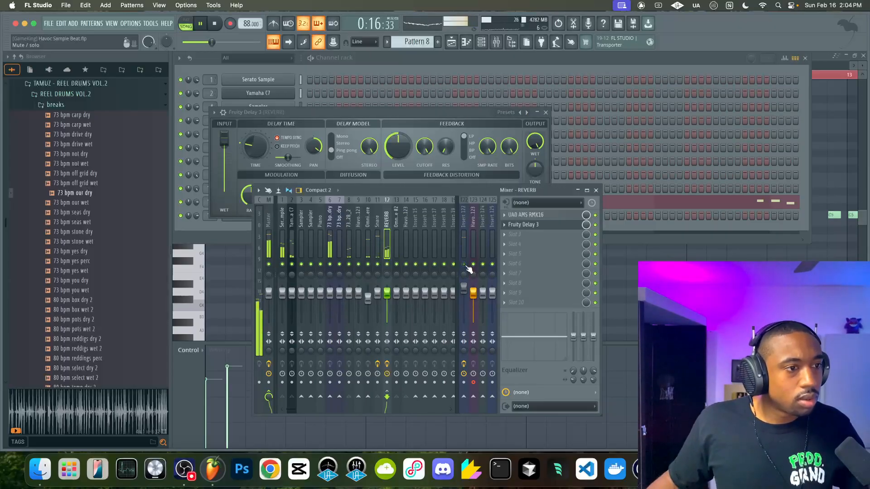
pyautogui.click(596, 190)
pyautogui.click(545, 113)
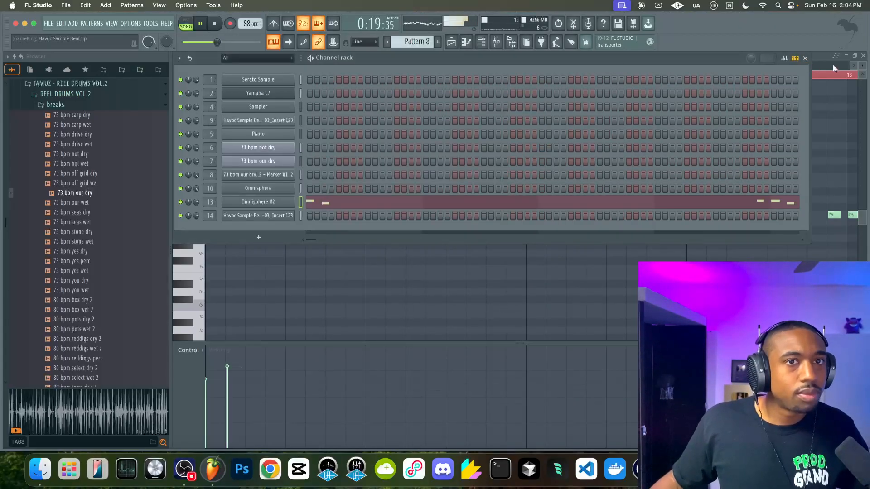
# Close the piano roll to return to the playlist, and add a new empty pattern
pyautogui.click(862, 56)
pyautogui.click(835, 228)
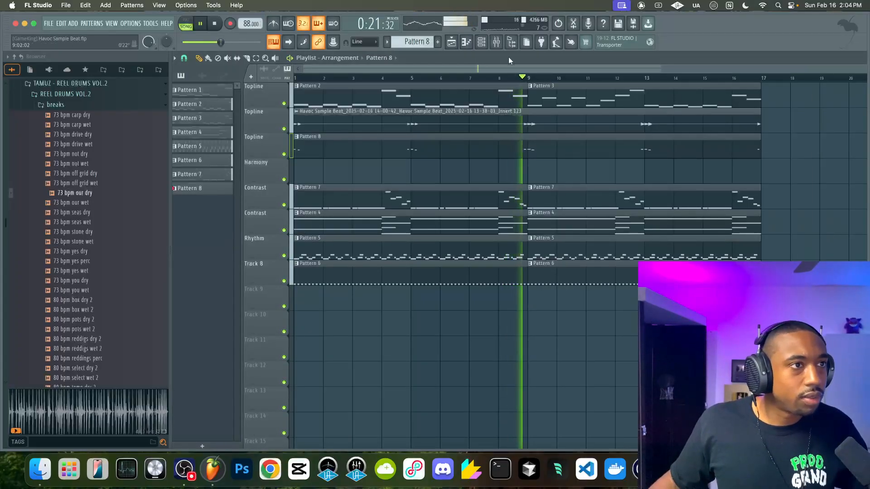
pyautogui.click(497, 42)
pyautogui.click(641, 323)
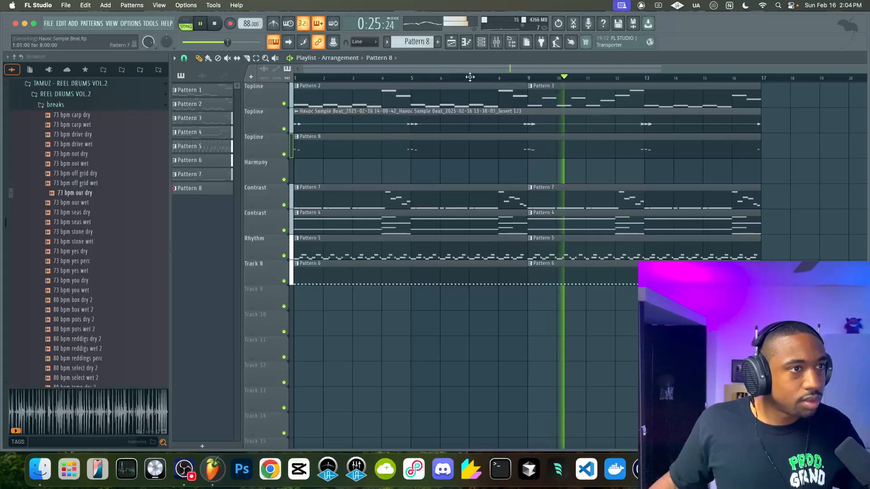
pyautogui.press('F9')
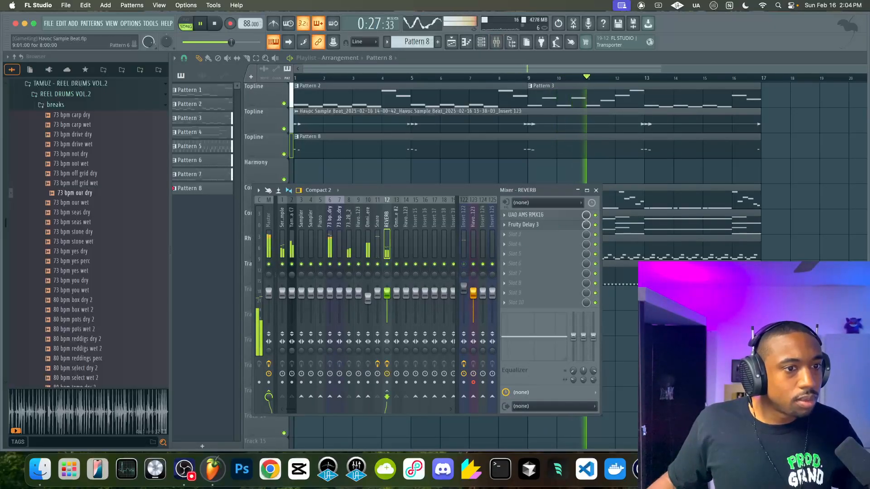
pyautogui.press('F9')
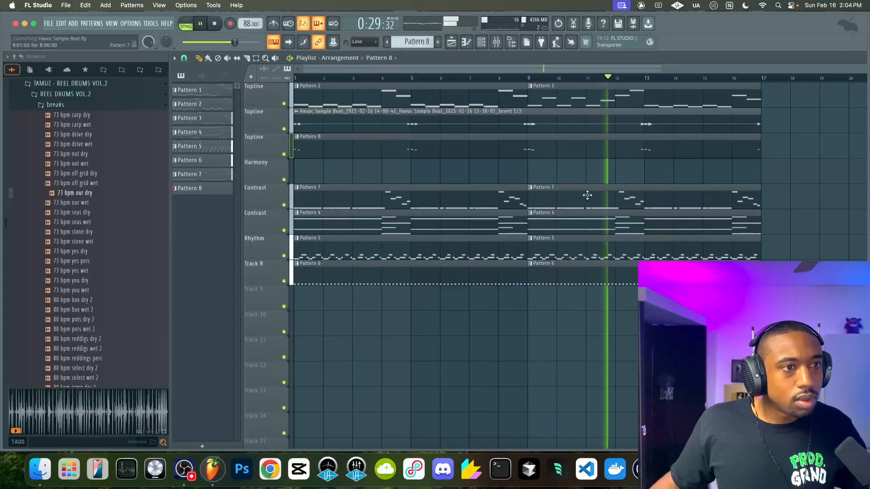
pyautogui.press('F4')
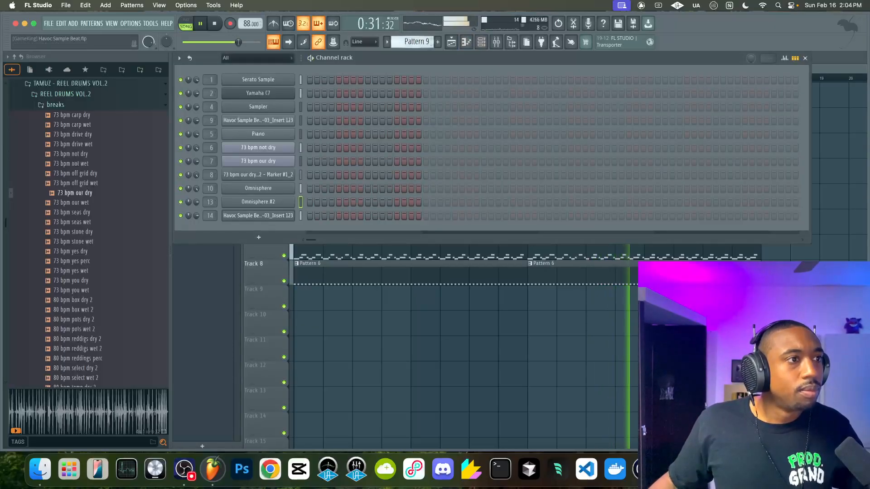
# Browse the existing patterns and examine which channels hold notes, comparing them with the playlist clips
pyautogui.press('Left')
pyautogui.press('Left')
pyautogui.press('Left')
pyautogui.press('Left')
pyautogui.press('Left')
pyautogui.press('Left')
pyautogui.press('Left')
pyautogui.press('Left')
pyautogui.press('Right')
pyautogui.press('Right')
pyautogui.press('Right')
pyautogui.press('Right')
pyautogui.press('Right')
pyautogui.press('Right')
pyautogui.press('Right')
pyautogui.press('Right')
pyautogui.scroll(-3, 421, 42)
pyautogui.scroll(2, 421, 42)
pyautogui.scroll(-1, 421, 42)
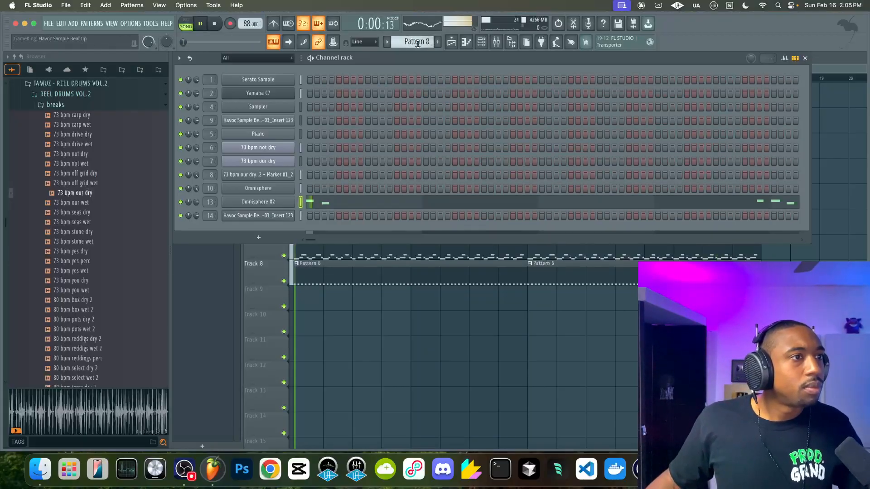
pyautogui.scroll(-1, 417, 42)
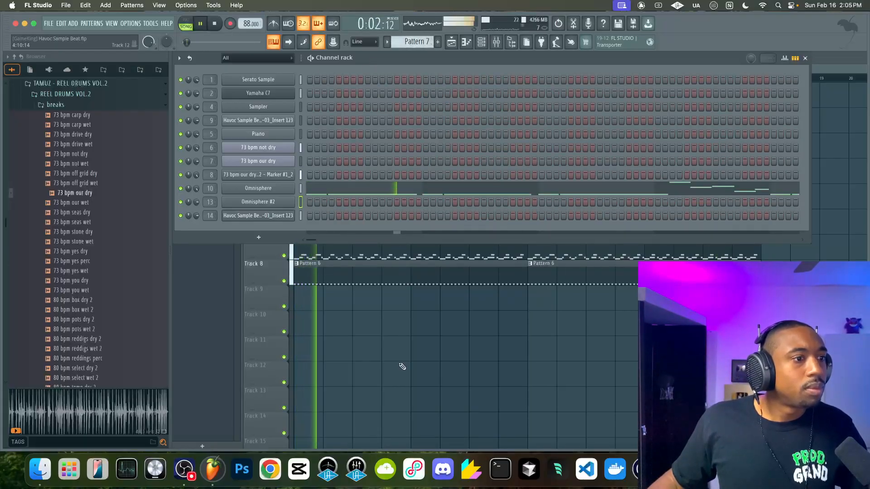
pyautogui.press('F6')
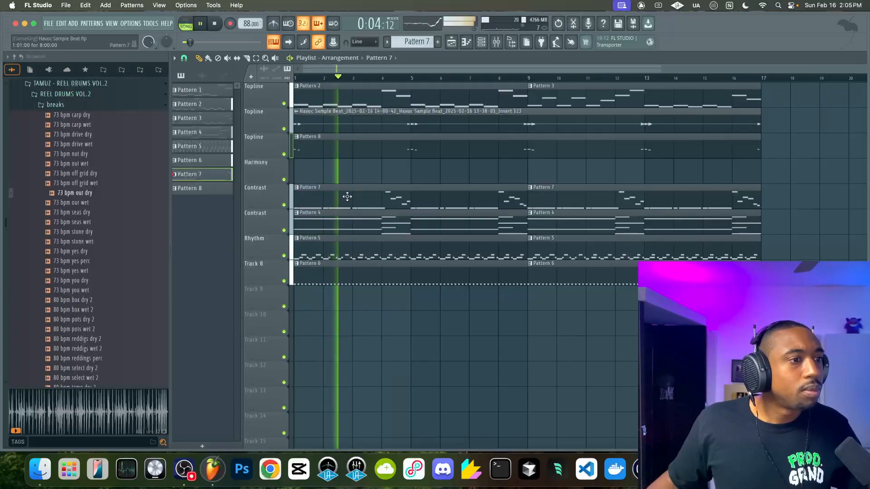
pyautogui.click(478, 41)
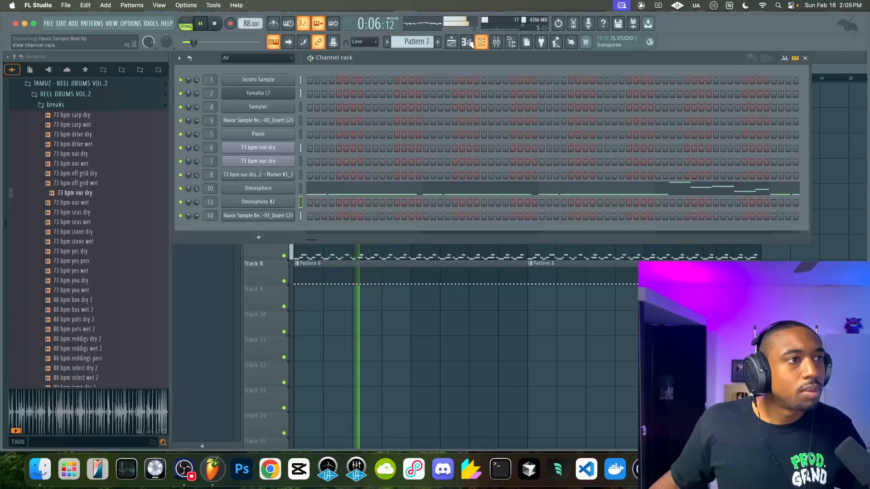
# Make the empty Pattern 9 current and select the Omnisphere channel for the new part
pyautogui.scroll(2, 421, 42)
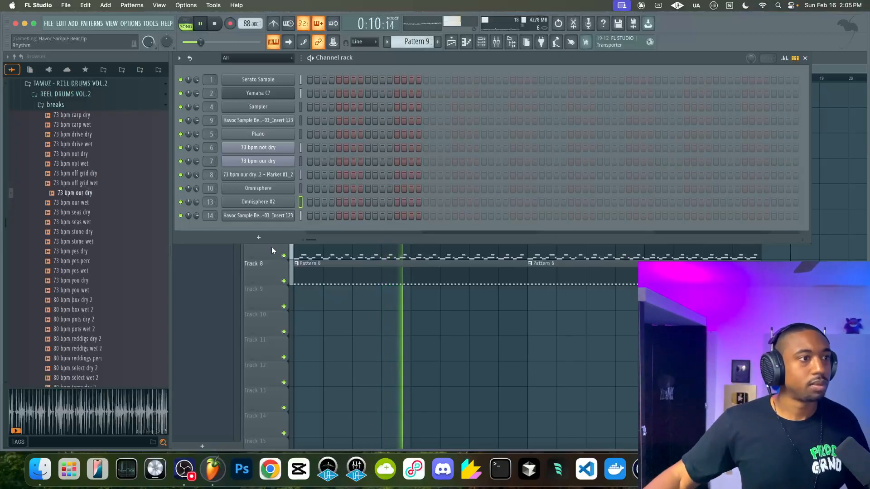
pyautogui.click(298, 187)
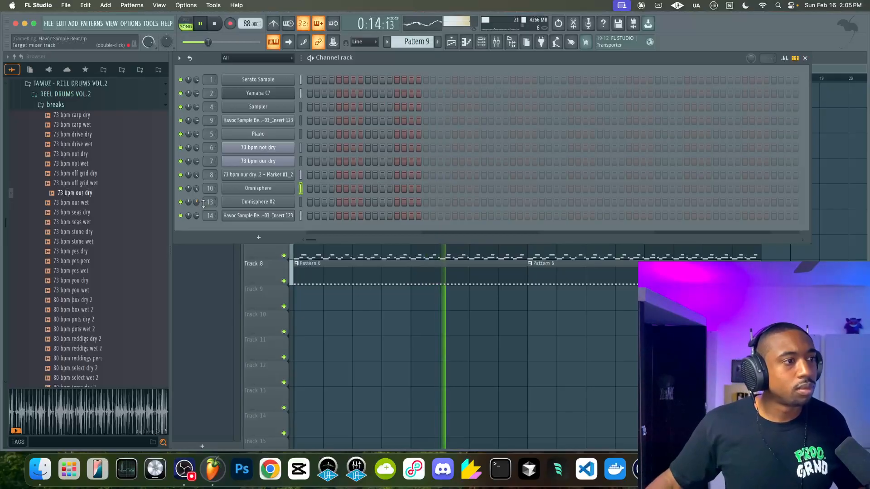
pyautogui.click(496, 41)
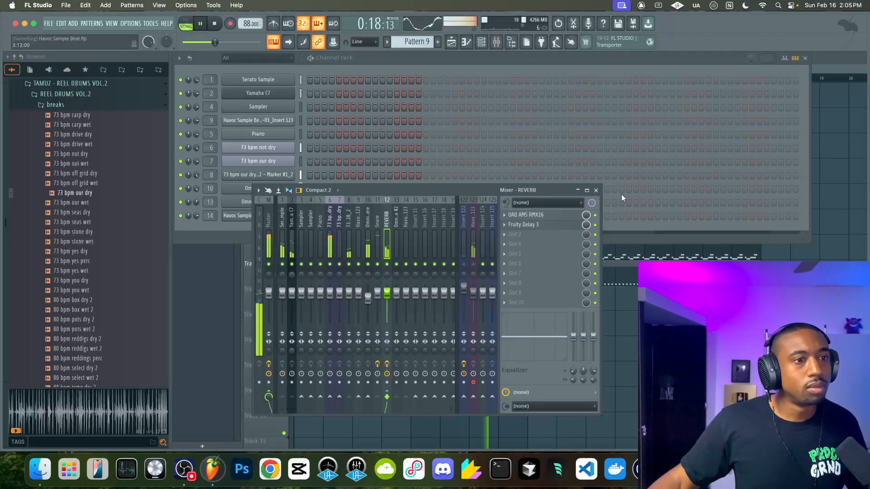
pyautogui.click(596, 190)
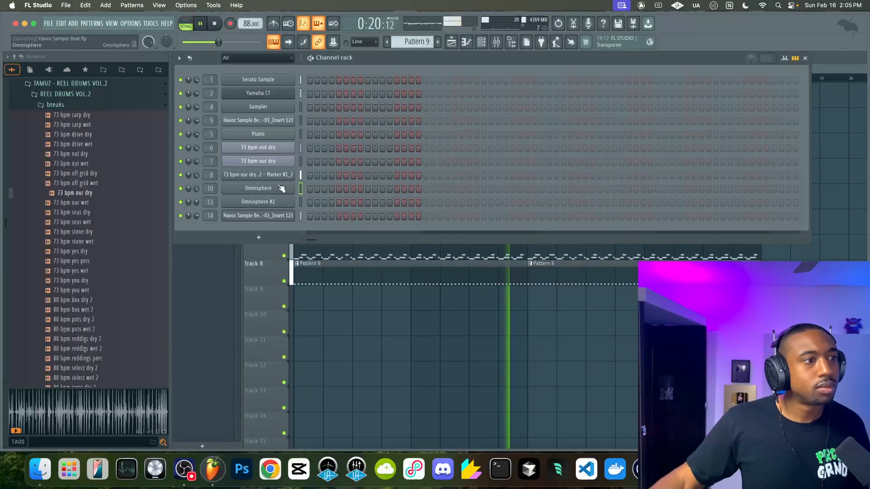
# Try a 450 Hz master tune in the Omnisphere channel's system settings and set it back to 445 Hz
pyautogui.click(258, 188)
pyautogui.click(458, 194)
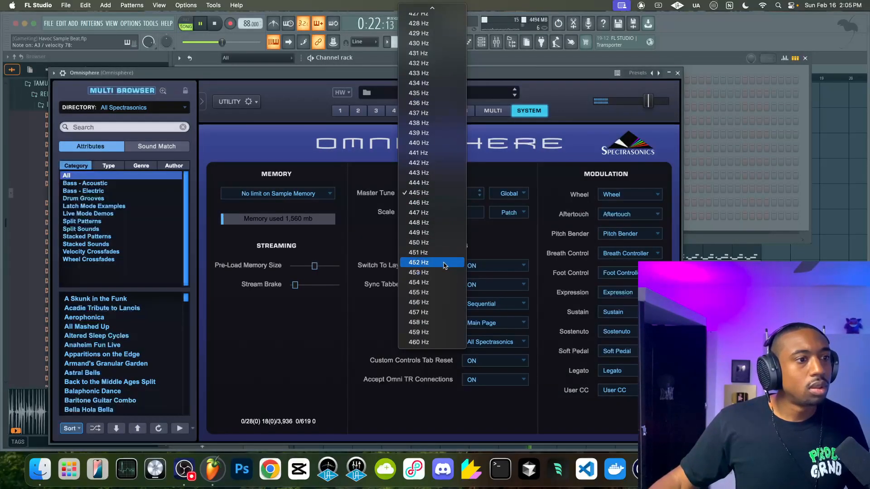
pyautogui.click(429, 243)
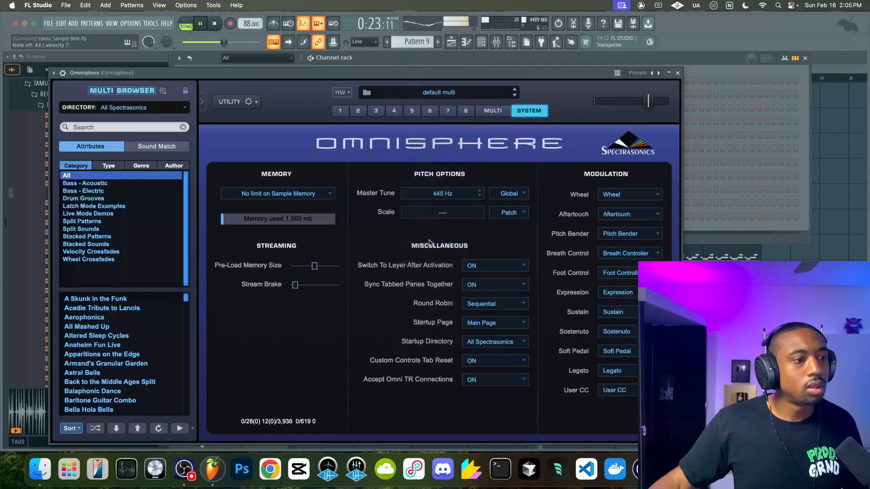
pyautogui.click(439, 195)
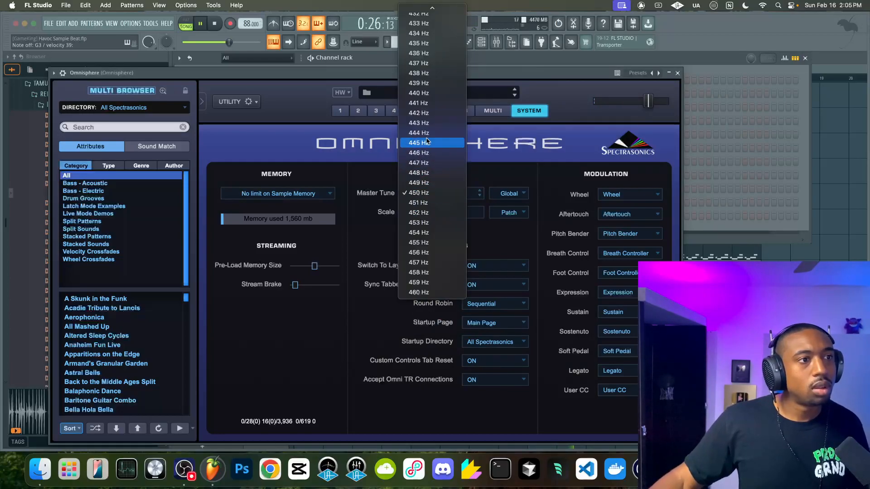
pyautogui.click(428, 143)
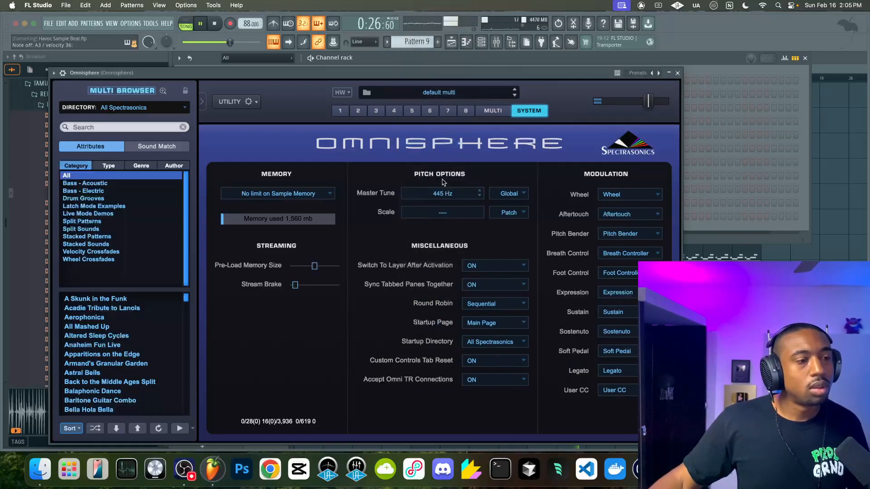
pyautogui.click(677, 73)
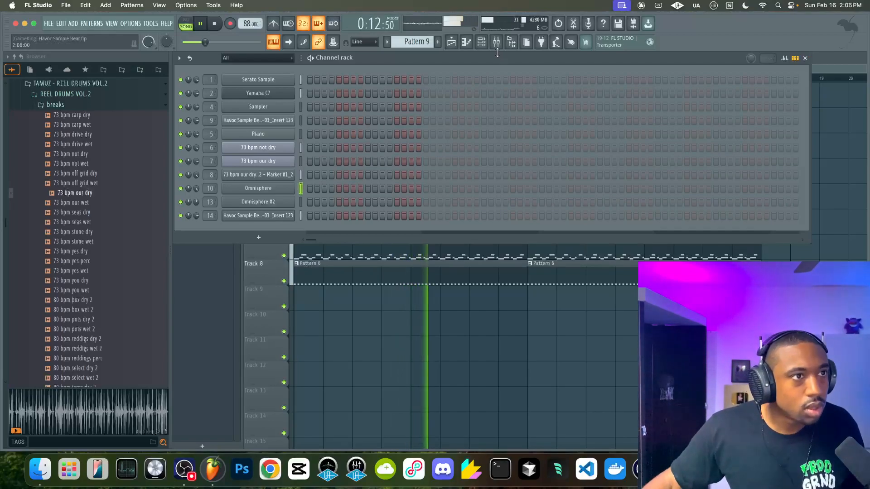
# Record an Omnisphere part into Pattern 9 over the first eight bars while the beat plays
pyautogui.press('space')
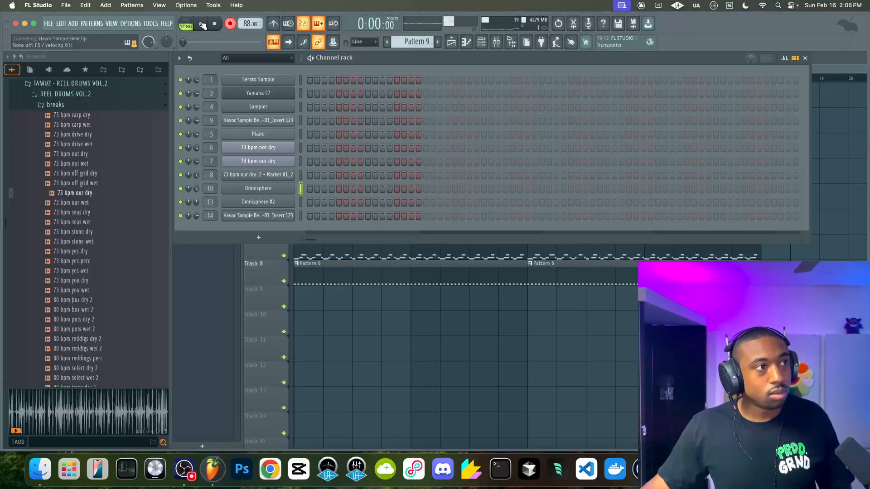
pyautogui.click(402, 324)
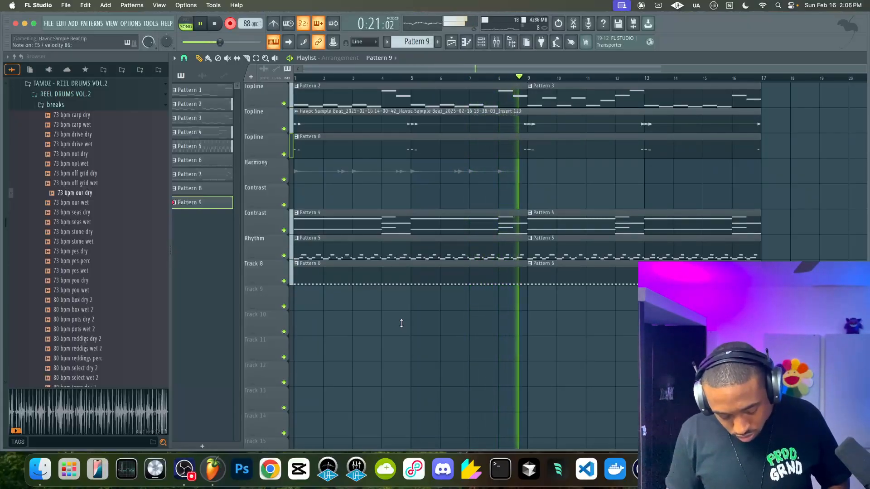
pyautogui.press('space')
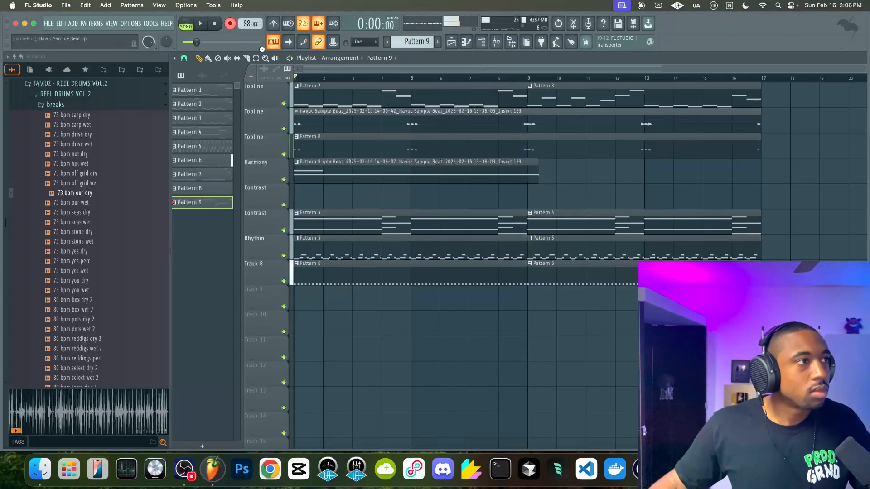
# Delete the newly recorded audio clip, and place Pattern 9 across bars 1–8 of the upper Contrast track, checking its notes
pyautogui.press('space')
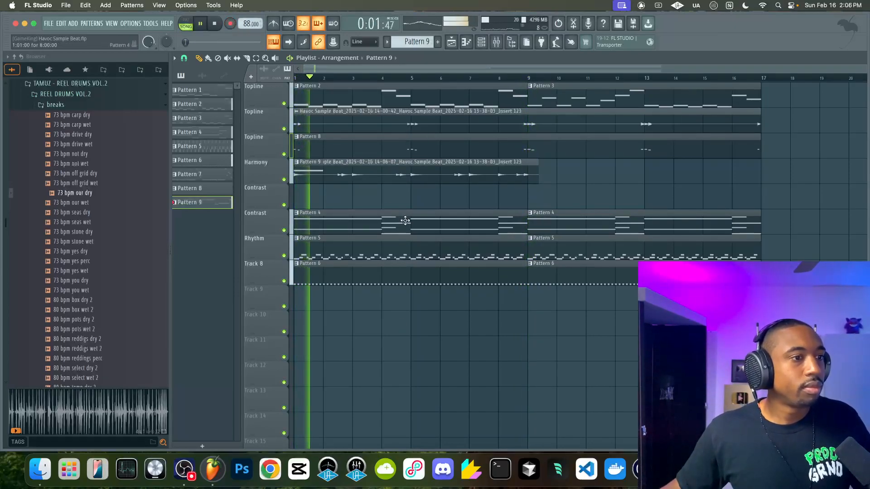
pyautogui.rightClick(393, 175)
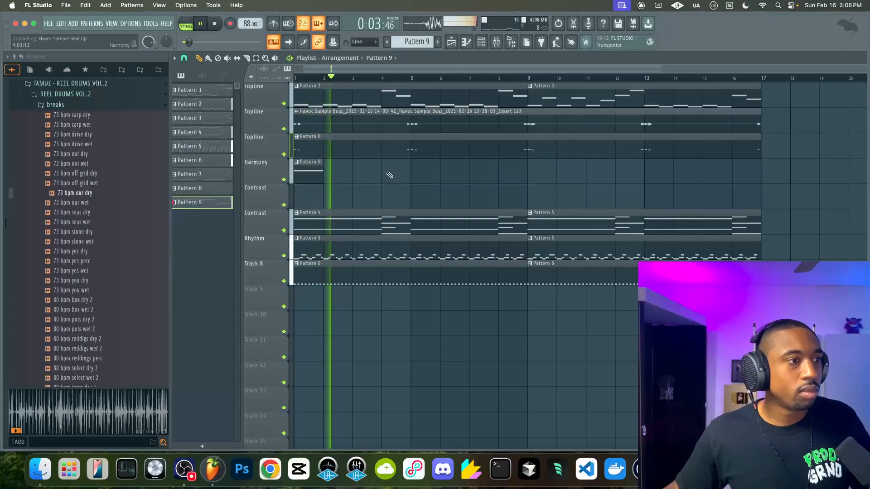
pyautogui.moveTo(328, 171); pyautogui.dragTo(489, 206)
pyautogui.doubleClick(485, 203)
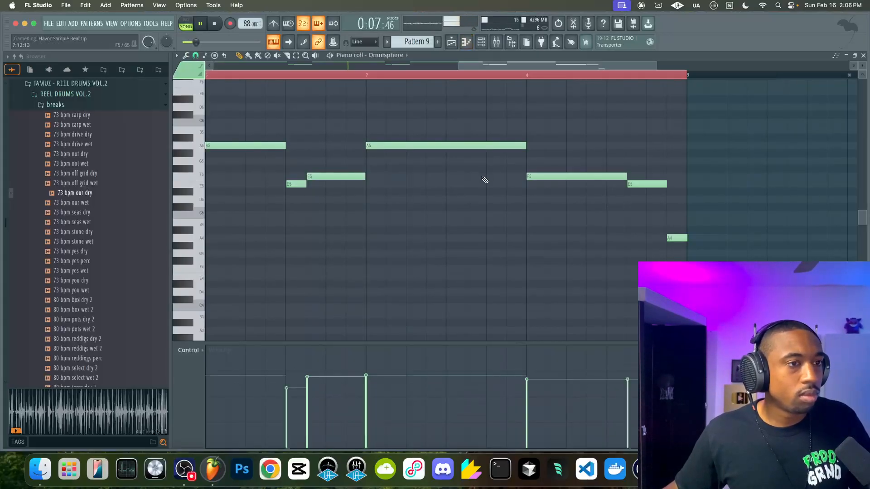
pyautogui.click(453, 42)
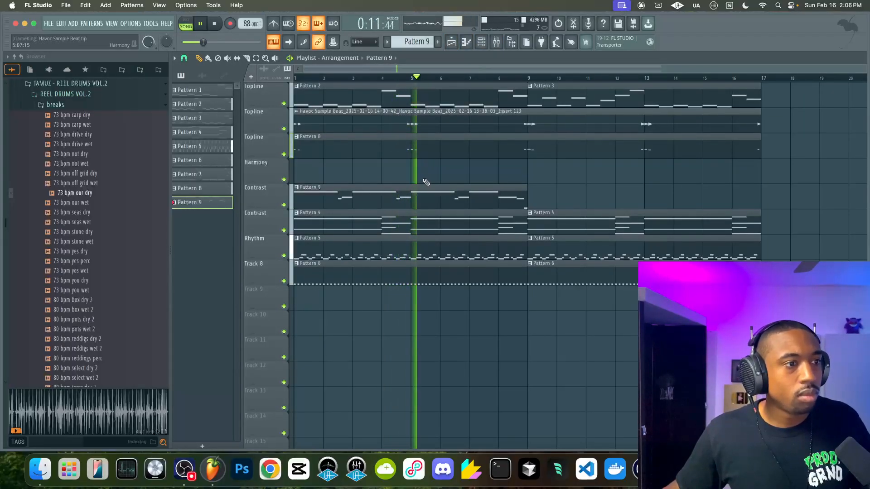
# Audition the Piano and Yamaha C7 channels over the looping beat
pyautogui.click(496, 42)
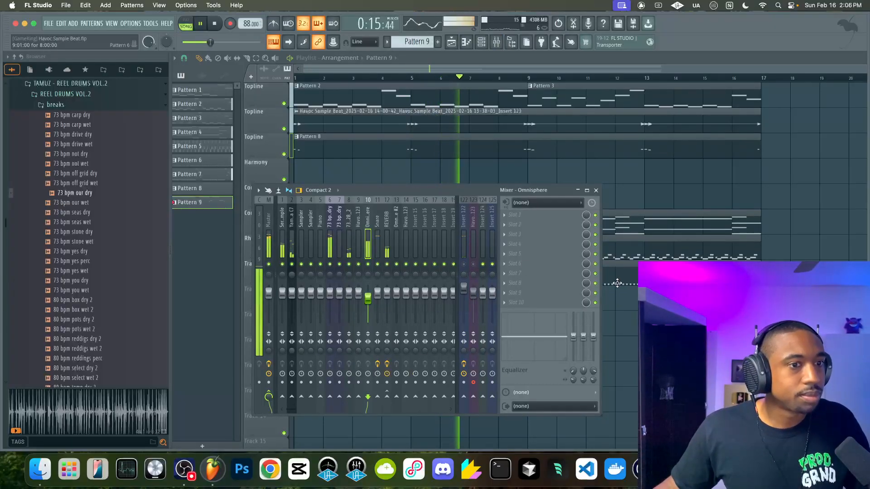
pyautogui.click(496, 42)
pyautogui.click(481, 42)
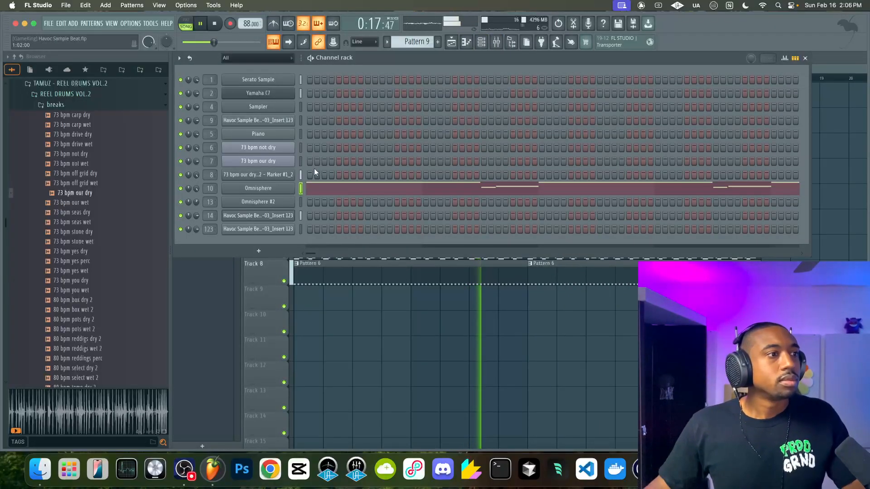
pyautogui.click(299, 136)
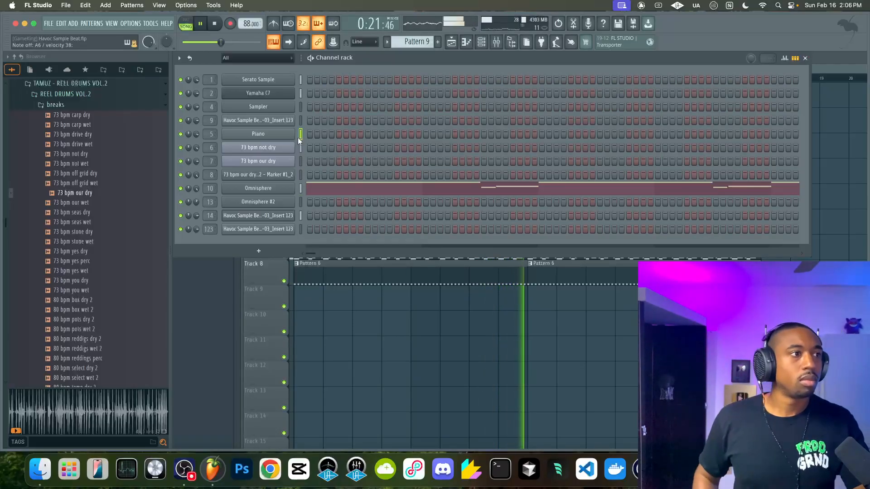
pyautogui.click(300, 94)
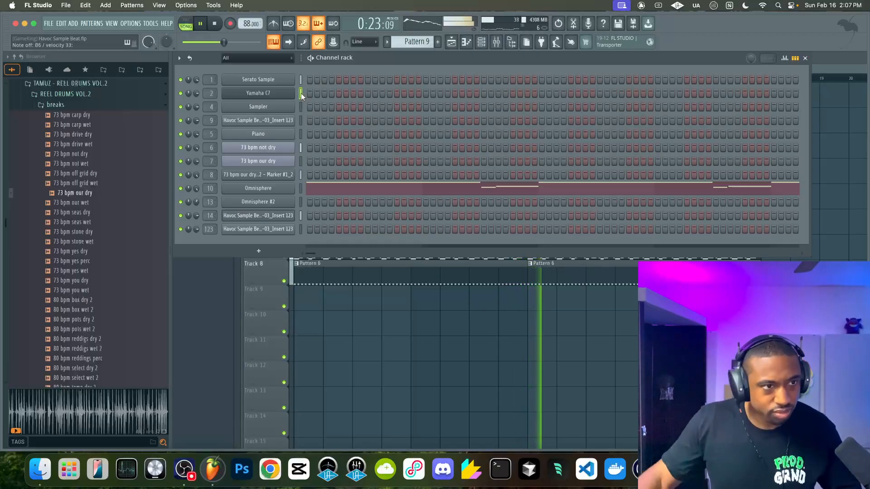
pyautogui.click(481, 42)
# Examine the mixer levels, checking the Snare track's REVERB send and the 73 bpm not dry track
pyautogui.click(496, 43)
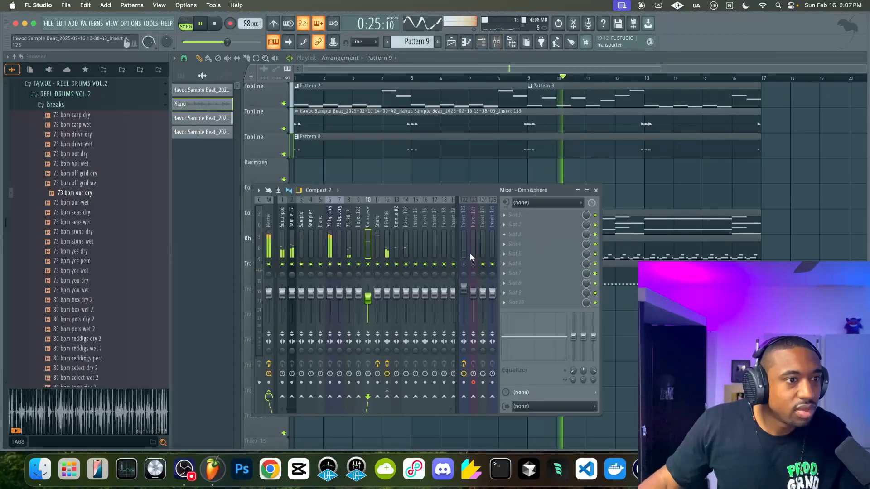
pyautogui.click(596, 190)
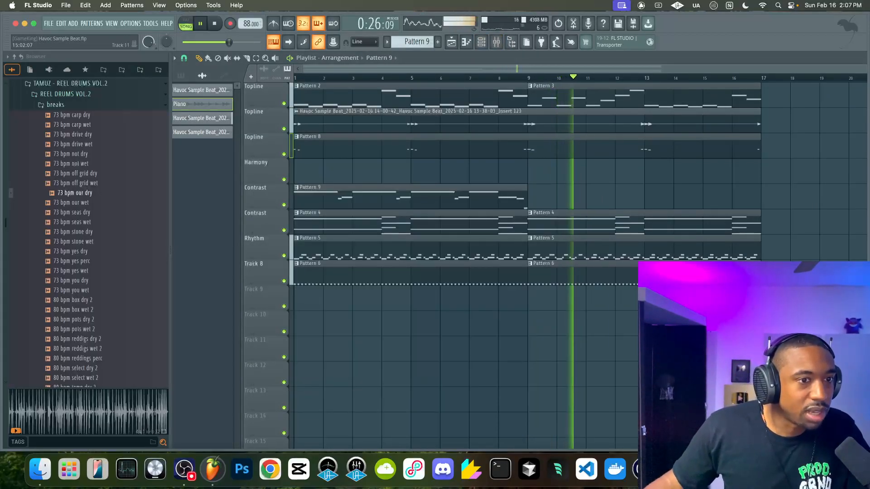
pyautogui.click(501, 46)
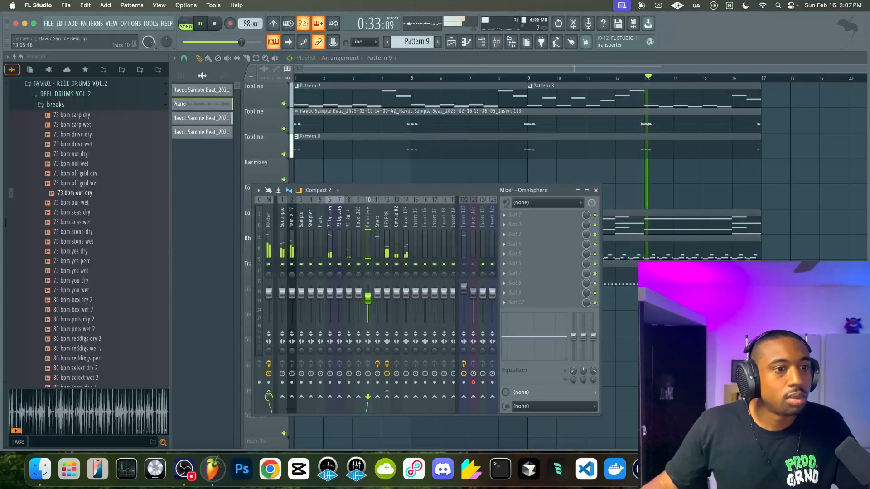
pyautogui.press('F9')
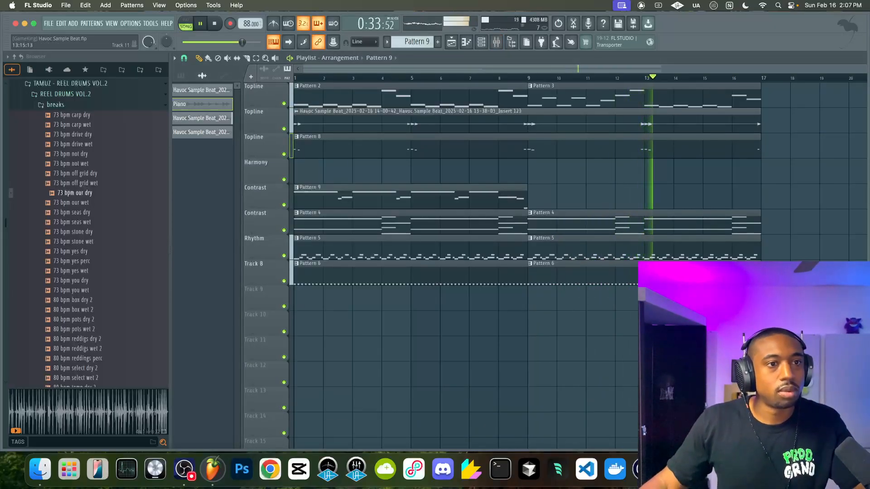
pyautogui.press('F6')
pyautogui.click(498, 44)
pyautogui.click(376, 242)
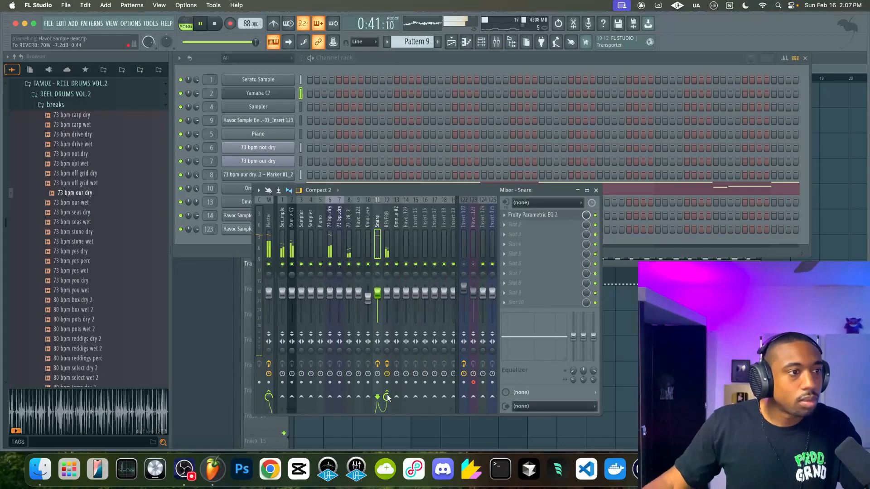
pyautogui.click(330, 239)
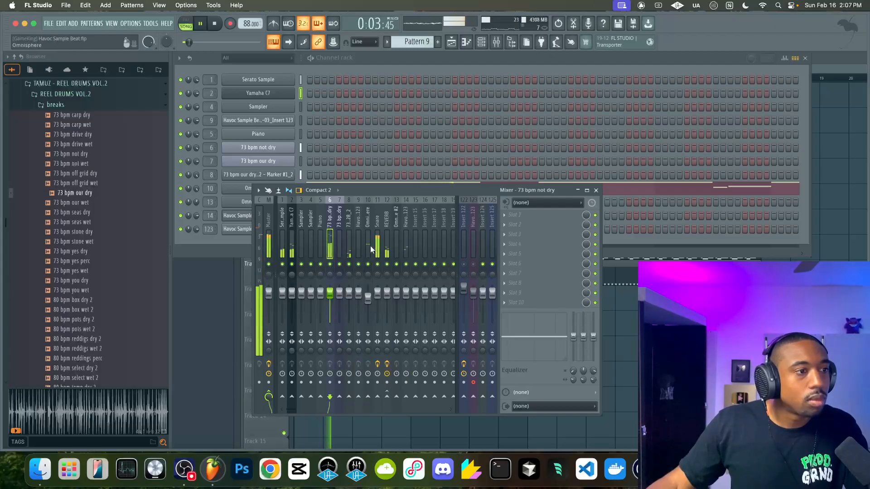
pyautogui.click(624, 360)
# Adjust the time shift of the 73 bpm not dry channel slightly and nudge the channel rack's swing
pyautogui.click(482, 42)
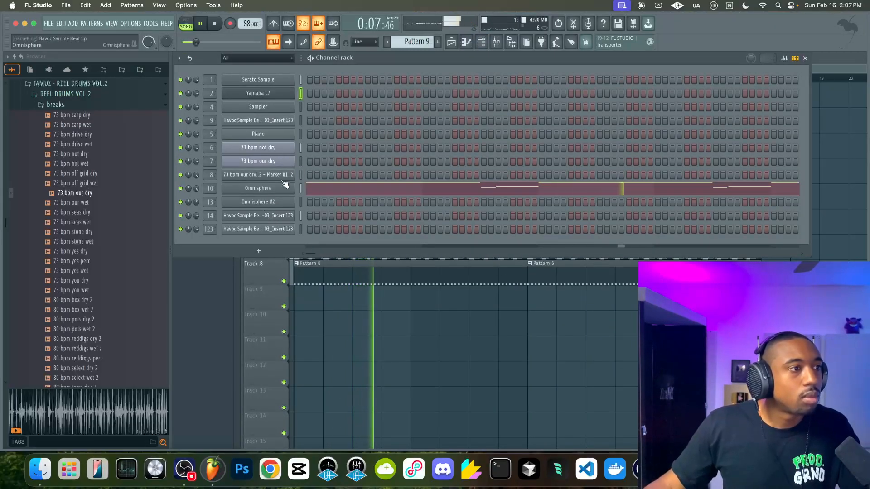
pyautogui.click(263, 147)
pyautogui.click(267, 96)
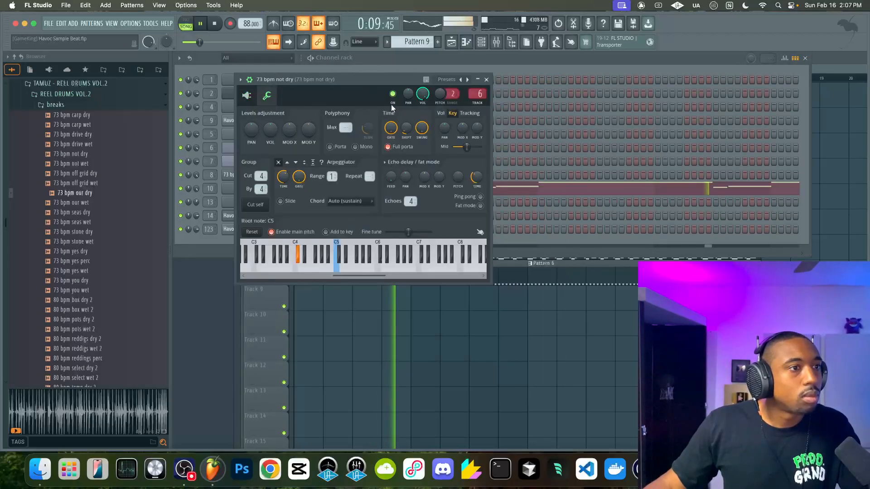
pyautogui.moveTo(409, 135); pyautogui.dragTo(410, 128)
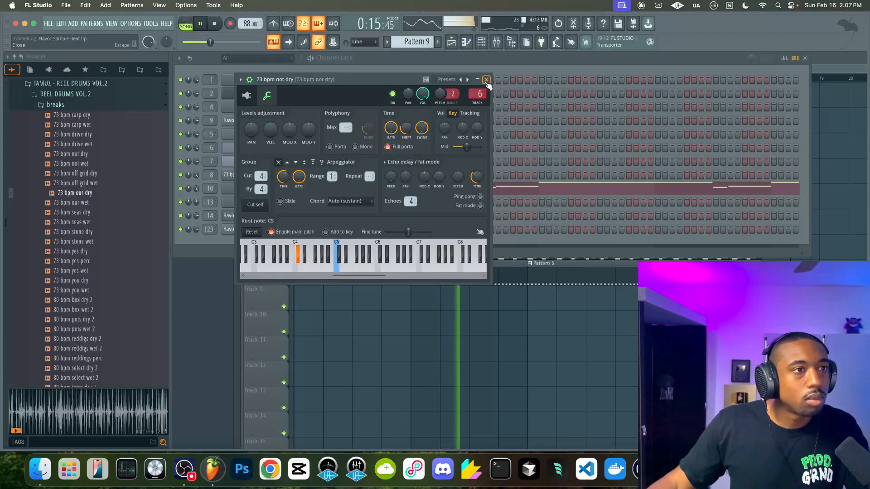
pyautogui.click(487, 79)
pyautogui.moveTo(751, 61); pyautogui.dragTo(751, 59)
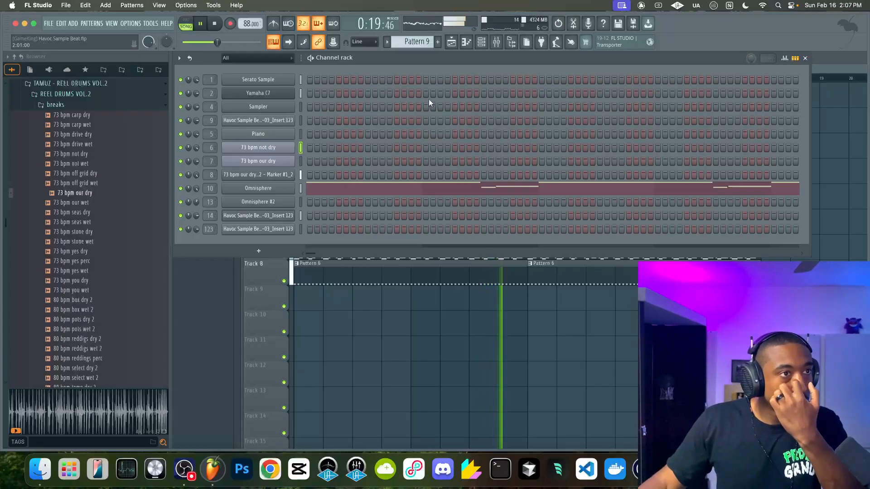
# Make the empty Pattern 10 current, and duplicate the Pattern 9 clip into bars 9–16 of its Contrast track
pyautogui.scroll(1, 420, 42)
pyautogui.rightClick(363, 310)
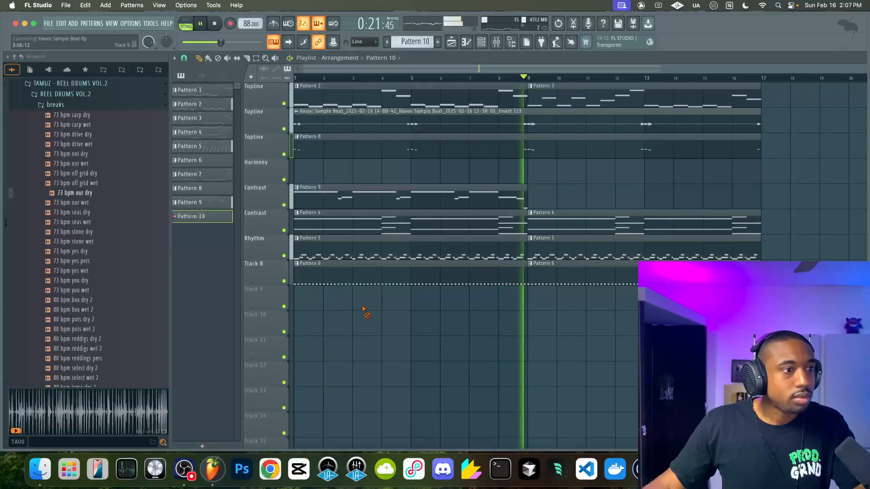
pyautogui.click(451, 192)
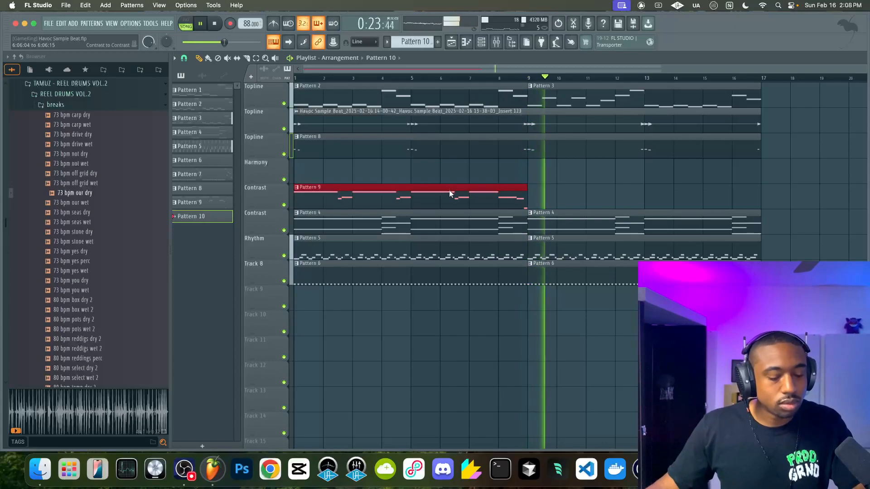
pyautogui.press('super+b')
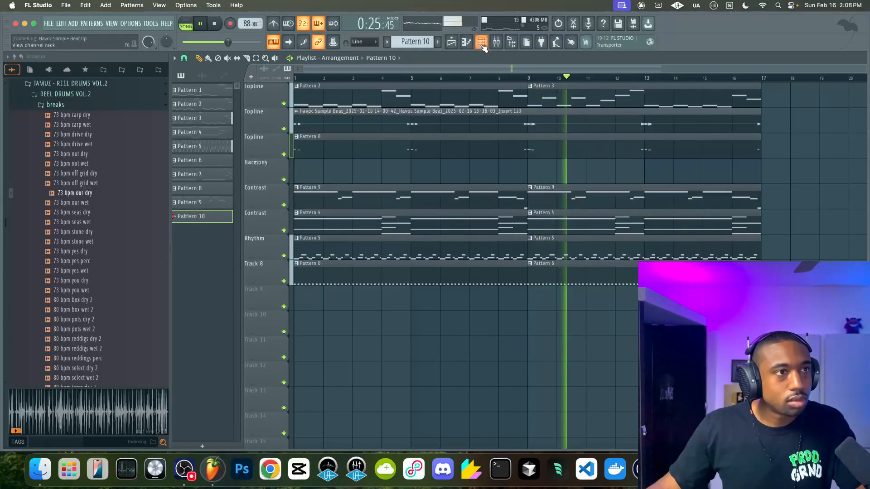
# Set the Yamaha C7 channel volume to about 55% and adjust the stereo separation of its mixer track
pyautogui.press('F6')
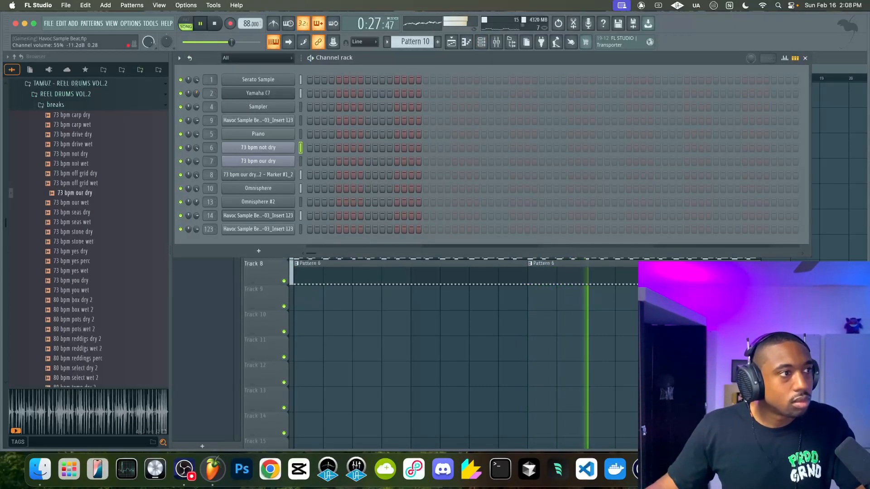
pyautogui.moveTo(196, 92); pyautogui.dragTo(197, 91)
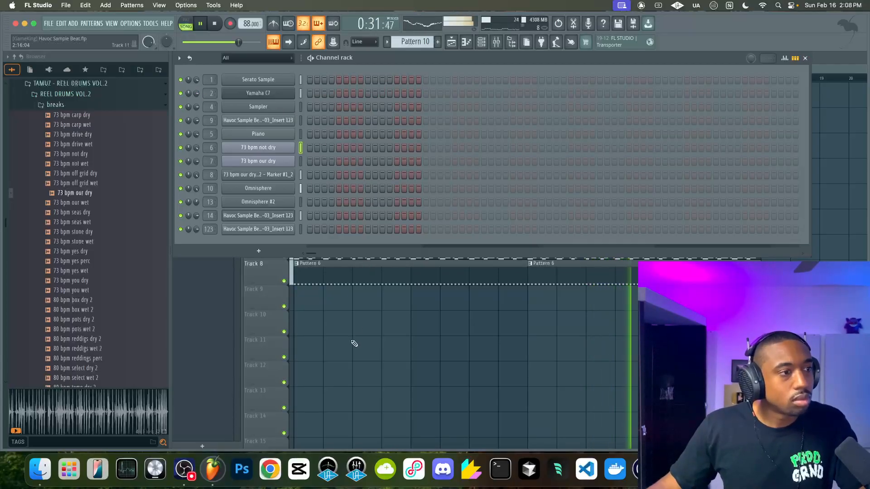
pyautogui.press('F6')
pyautogui.press('F9')
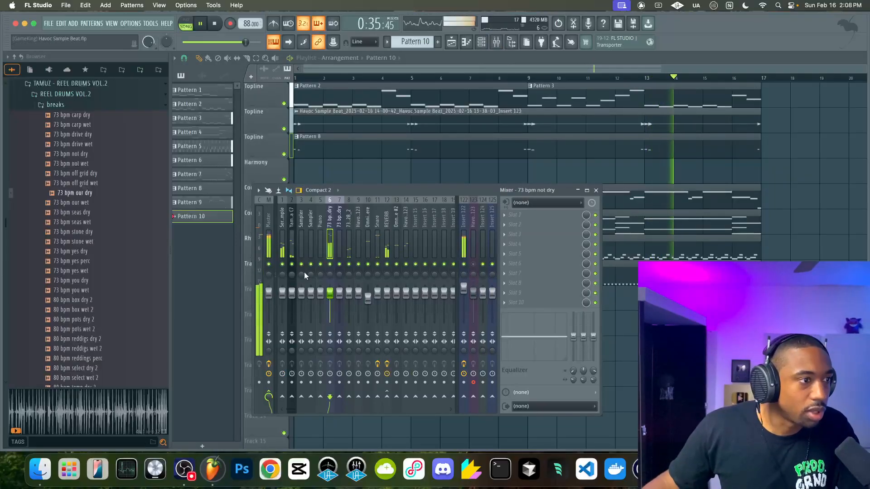
pyautogui.click(293, 348)
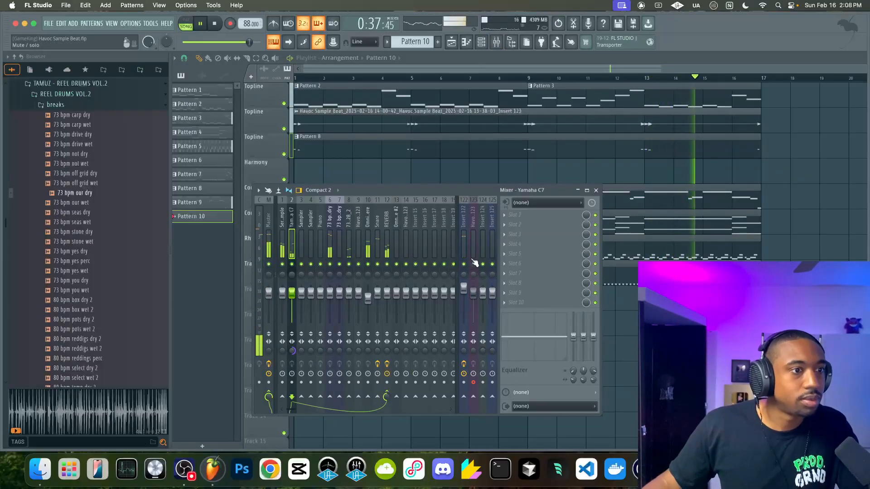
pyautogui.press('F9')
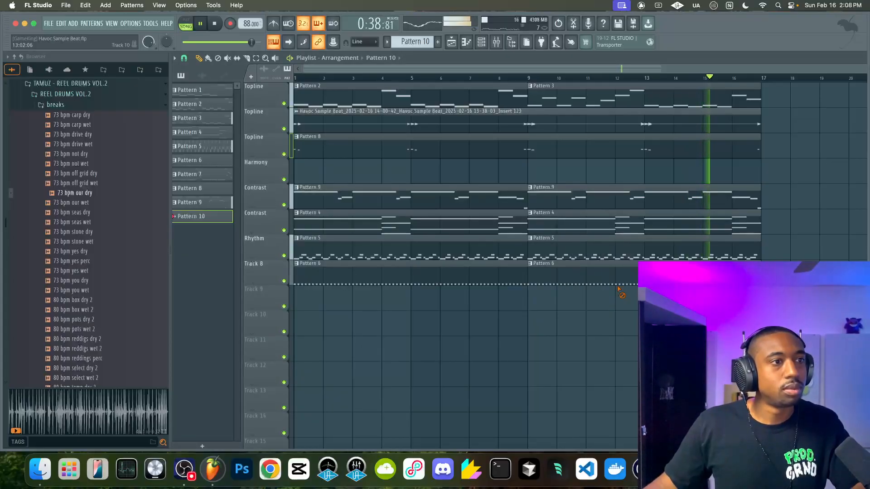
# Delete both Pattern 4 clips from the lower Contrast track in the playlist
pyautogui.click(480, 45)
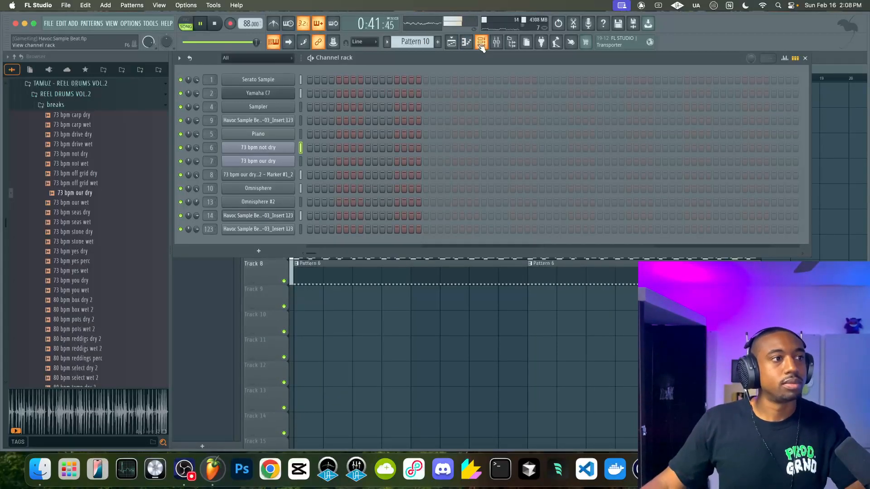
pyautogui.press('F6')
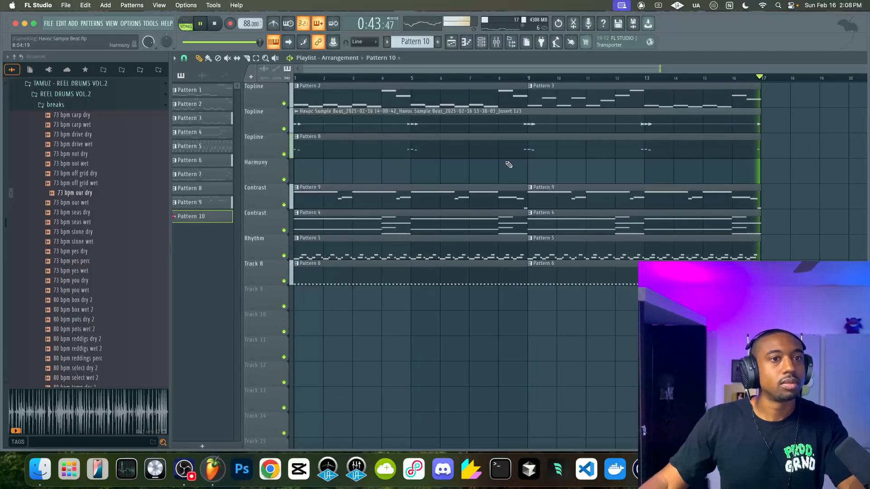
pyautogui.moveTo(437, 234); pyautogui.dragTo(664, 214)
# Select the Yamaha C7 channel and record a new part into Pattern 10 over the first eight bars
pyautogui.press('F6')
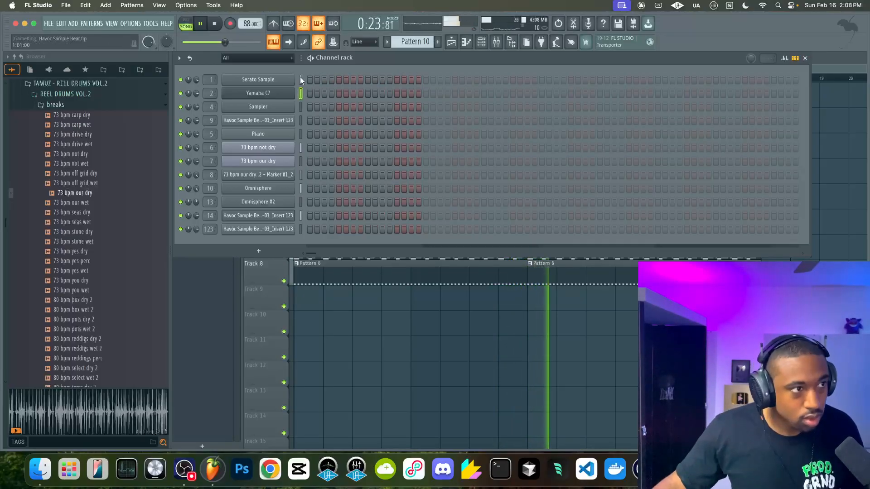
pyautogui.click(215, 23)
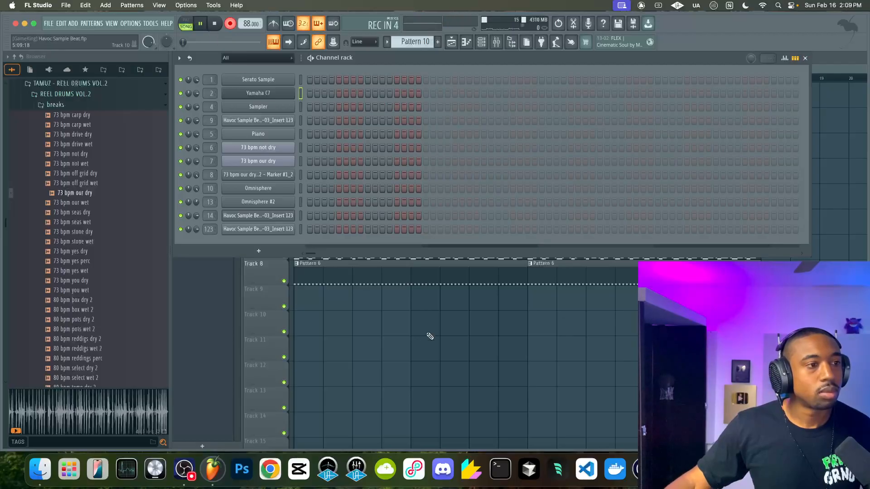
pyautogui.press('F6')
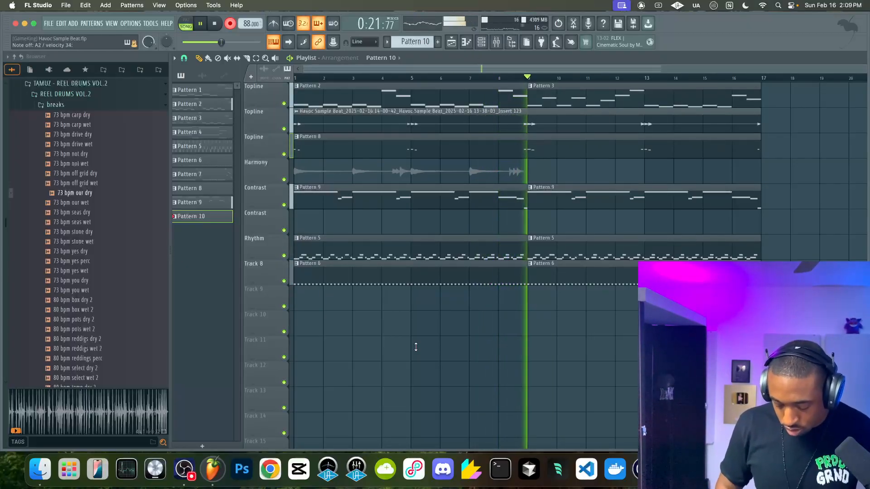
pyautogui.press('space')
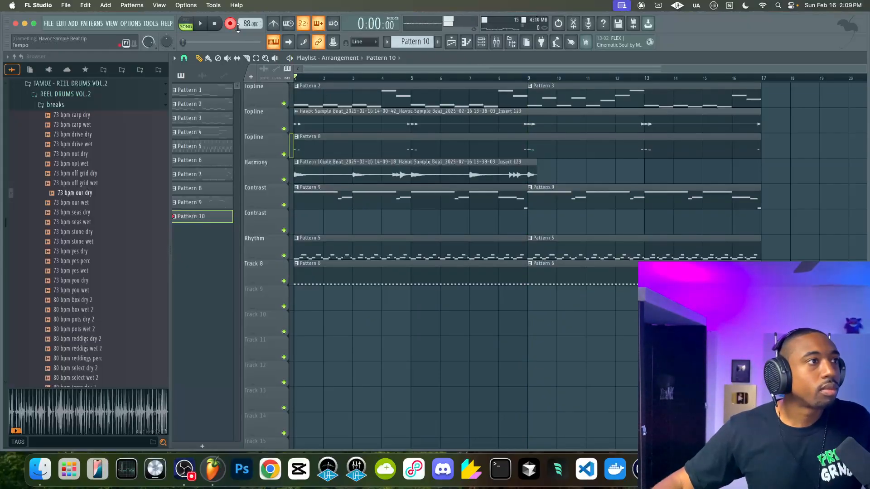
# Delete the recorded audio clip from the Harmony track and extend the Pattern 10 clip there through bar 16
pyautogui.rightClick(489, 181)
pyautogui.press('space')
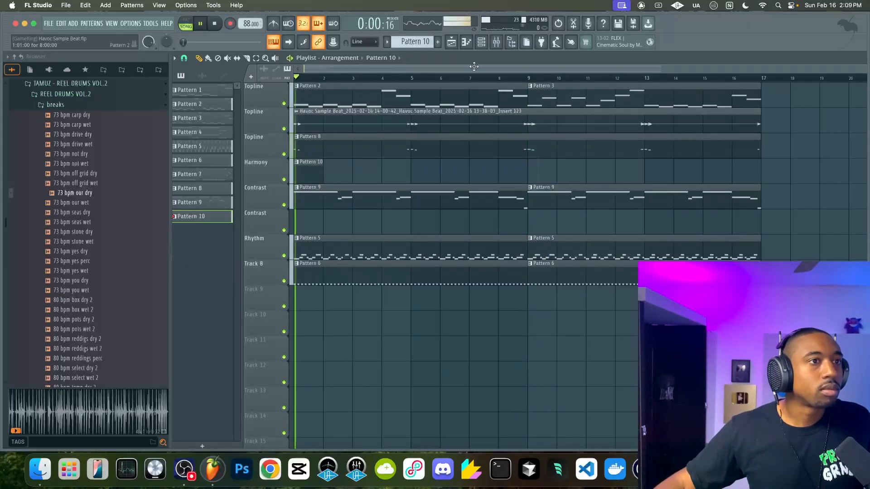
pyautogui.click(496, 42)
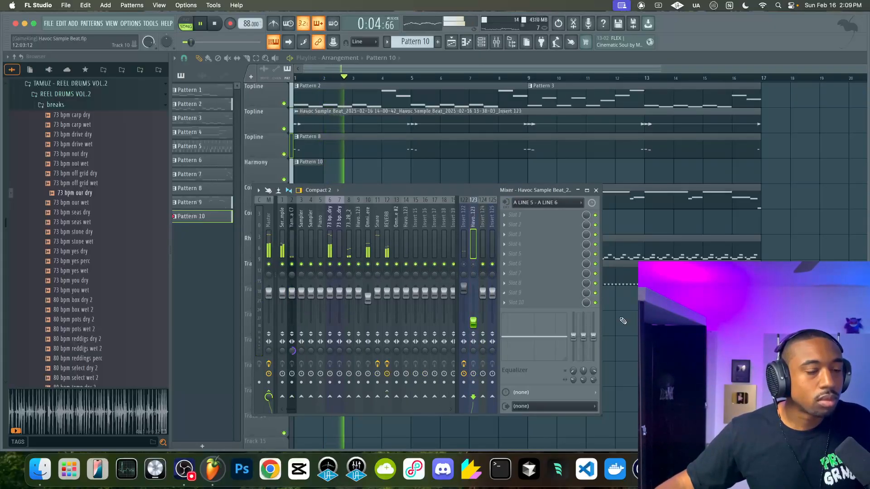
pyautogui.press('F9')
pyautogui.moveTo(322, 162); pyautogui.dragTo(760, 160)
# Review the recorded Yamaha C7 notes of Pattern 10 in the piano roll and delete the short E6 note just before bar 9
pyautogui.doubleClick(590, 169)
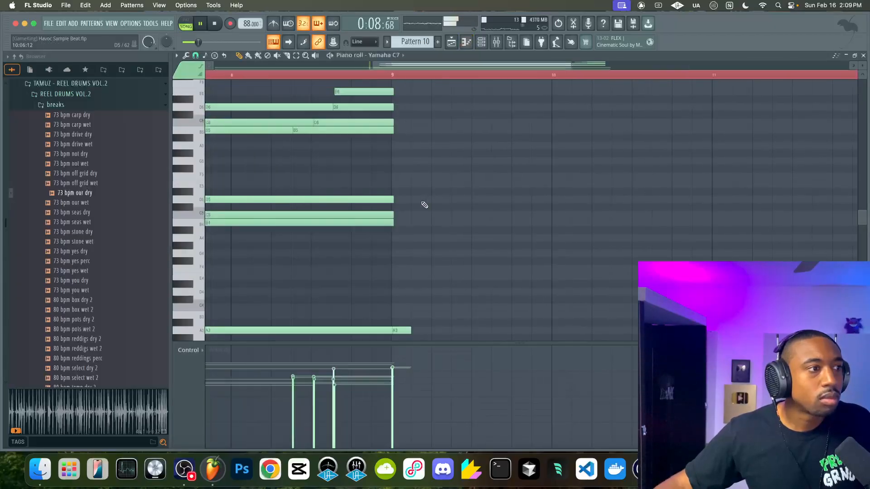
pyautogui.hscroll(-10, 457, 157)
pyautogui.scroll(2, 456, 155)
pyautogui.hscroll(2, 456, 155)
pyautogui.scroll(-5, 456, 156)
pyautogui.scroll(-6, 448, 196)
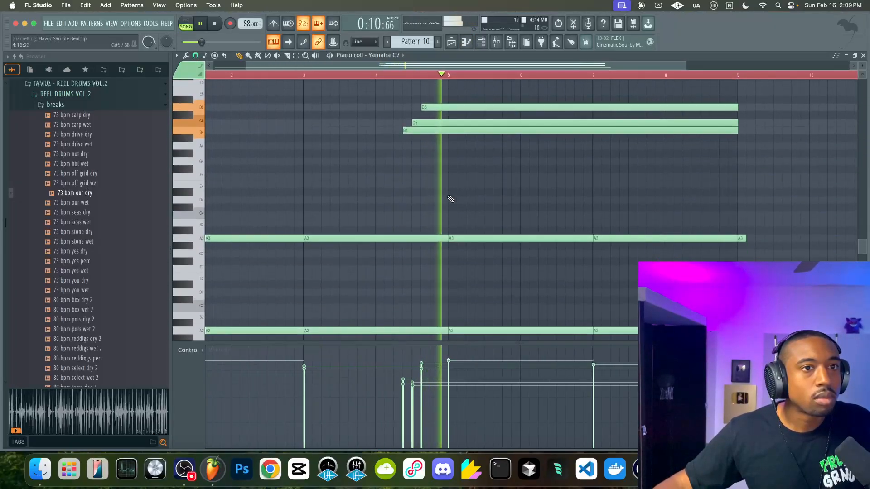
pyautogui.scroll(5, 451, 199)
pyautogui.hscroll(3, 451, 198)
pyautogui.scroll(3, 612, 220)
pyautogui.scroll(-3, 611, 219)
pyautogui.scroll(-3, 611, 219)
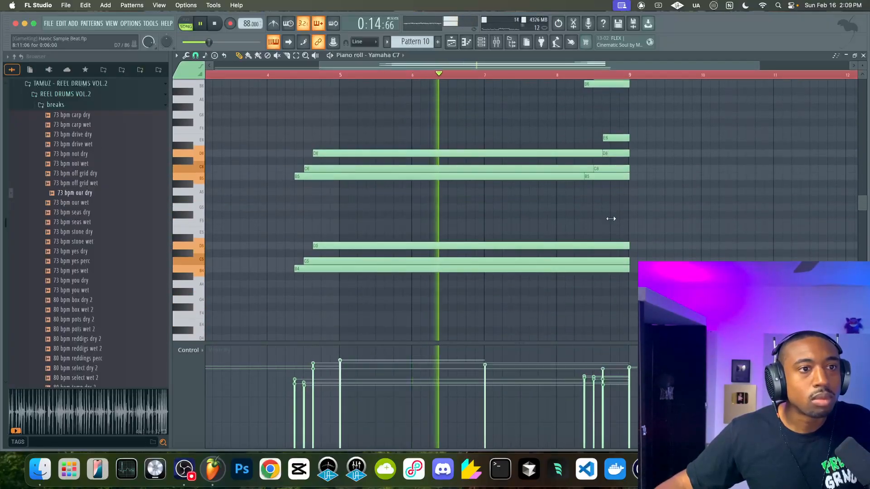
pyautogui.scroll(3, 609, 218)
pyautogui.scroll(-1, 602, 213)
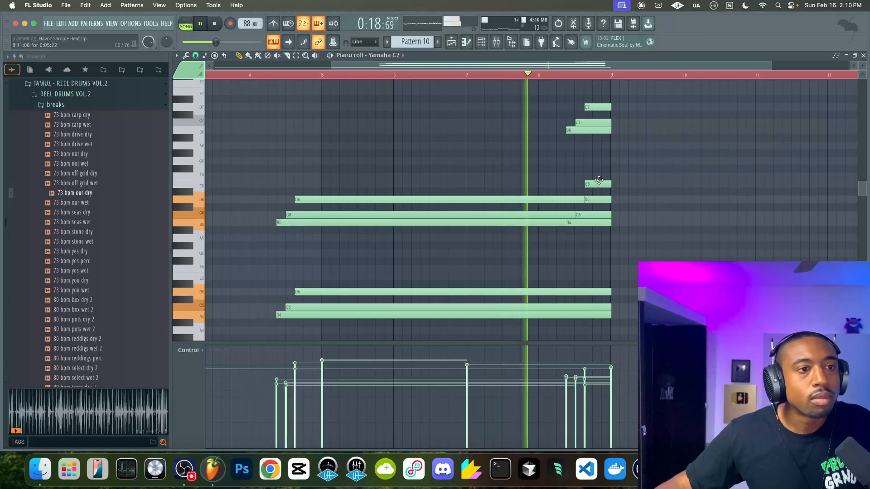
pyautogui.rightClick(598, 180)
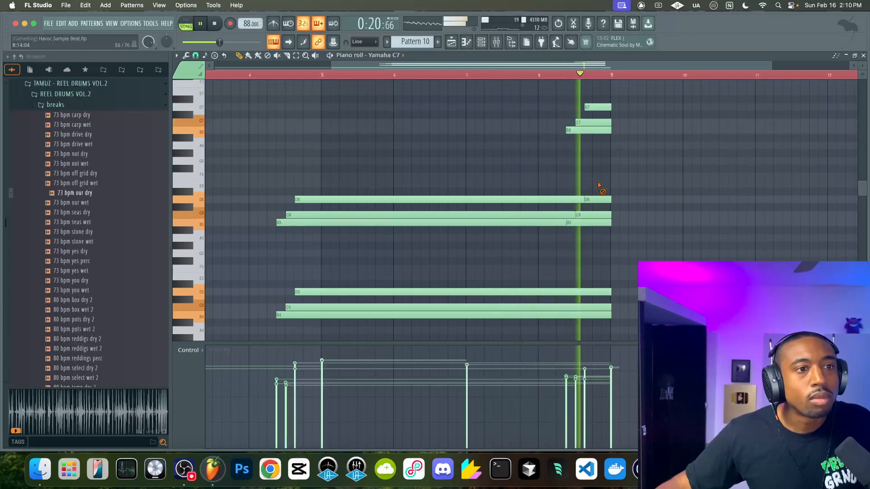
# Delete the short A2 and A3 notes that start at bar 9 in Pattern 10
pyautogui.keyDown('ctrl'); pyautogui.scroll(-2, 598, 188); pyautogui.keyUp('ctrl')
pyautogui.scroll(-4, 464, 165)
pyautogui.scroll(-12, 463, 165)
pyautogui.moveTo(599, 233); pyautogui.dragTo(594, 113)
pyautogui.press('Delete')
# Unmute the Insert 122 mixer track, close the piano roll, and select the Yamaha C7 mixer track
pyautogui.click(496, 42)
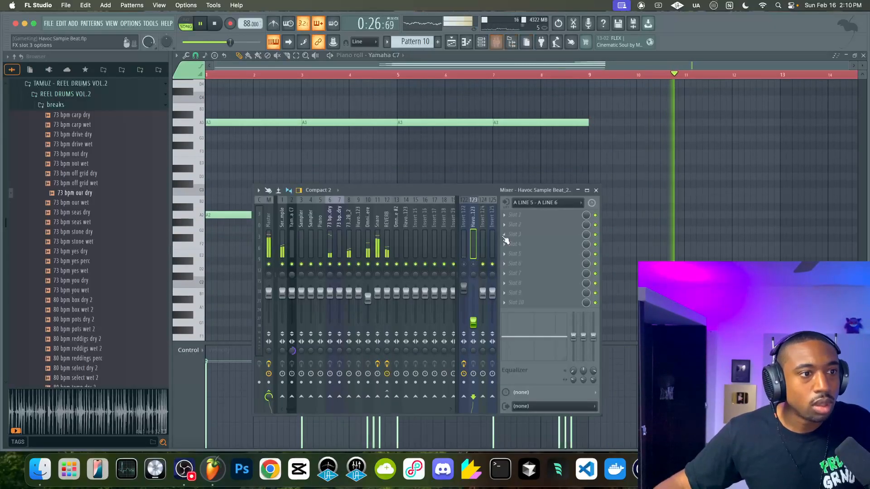
pyautogui.click(464, 264)
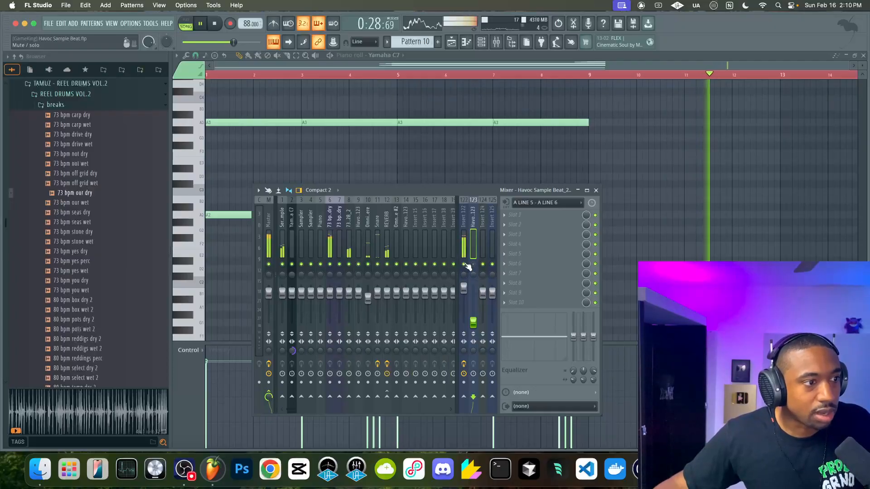
pyautogui.rightClick(697, 213)
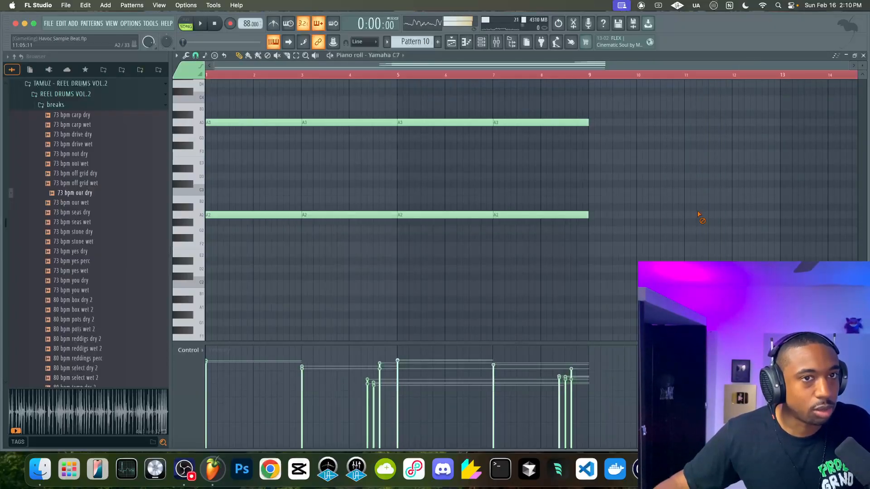
pyautogui.click(863, 55)
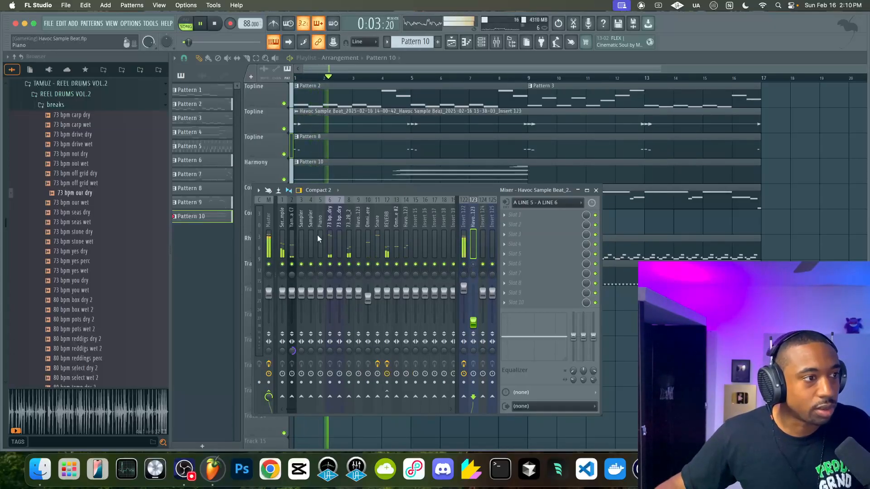
pyautogui.click(293, 239)
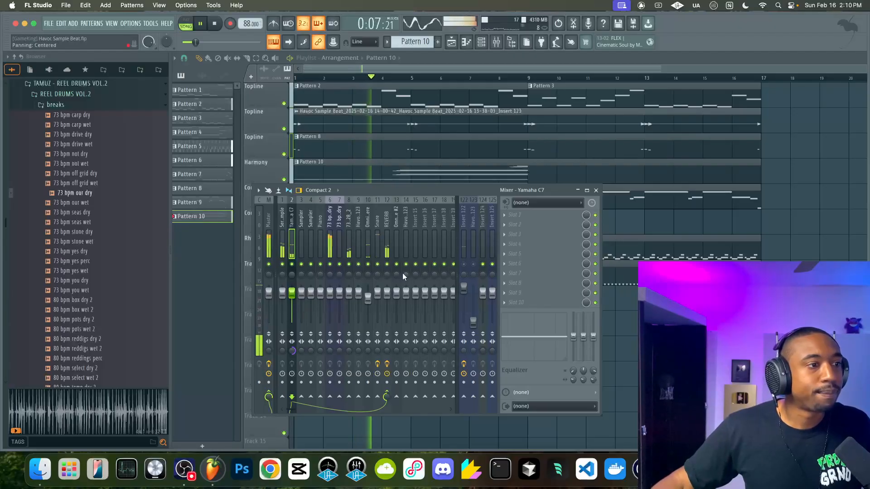
pyautogui.press('F9')
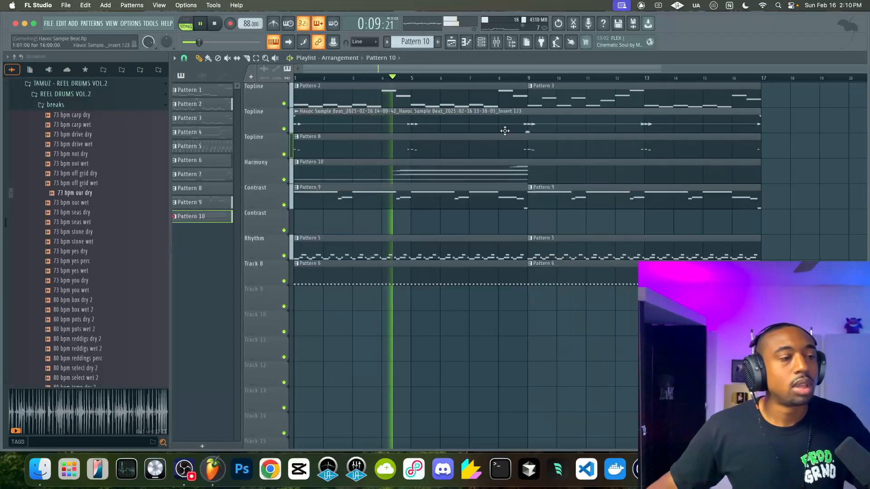
# Examine the Slicex slices and volume envelope of the 73 bpm not dry channel while the song plays
pyautogui.click(483, 42)
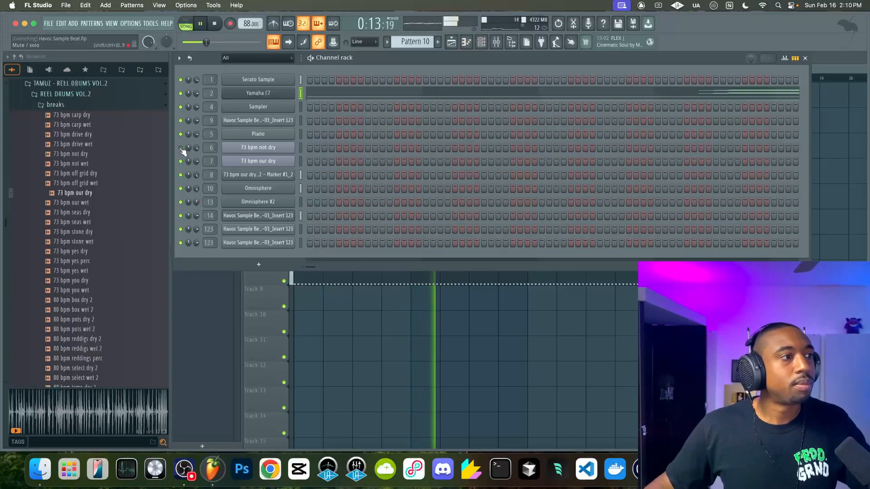
pyautogui.click(231, 148)
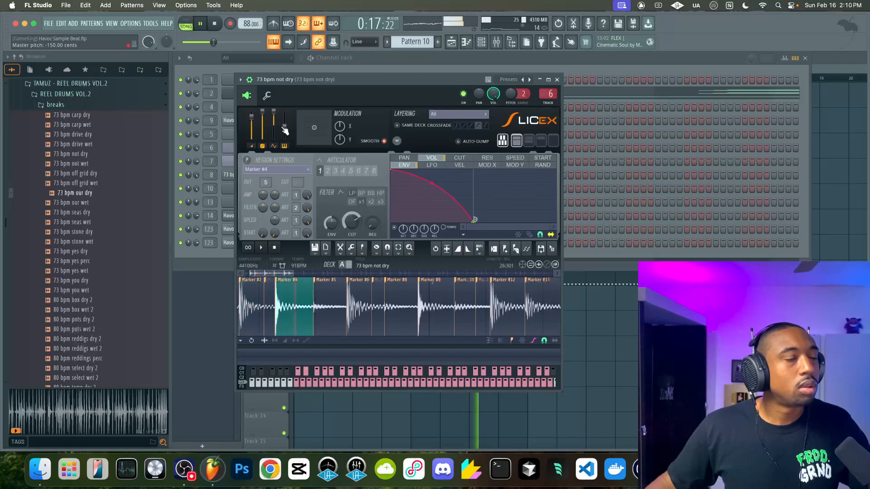
pyautogui.click(557, 79)
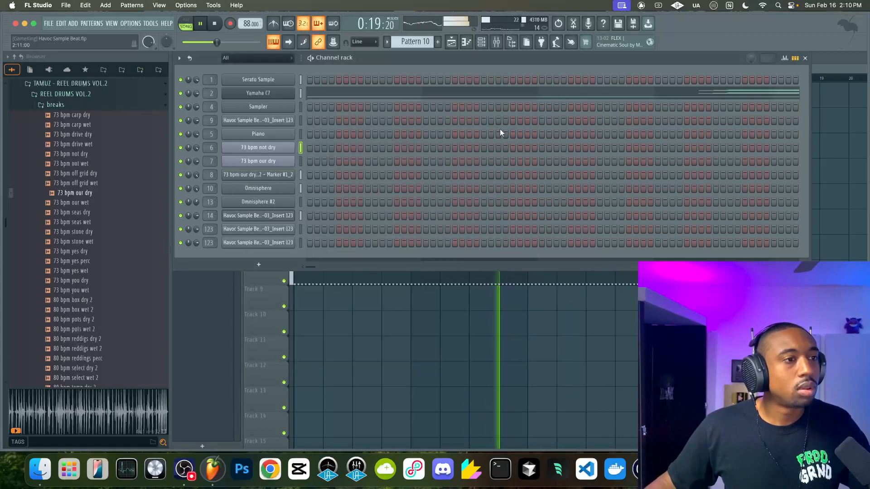
pyautogui.press('Escape')
pyautogui.press('F9')
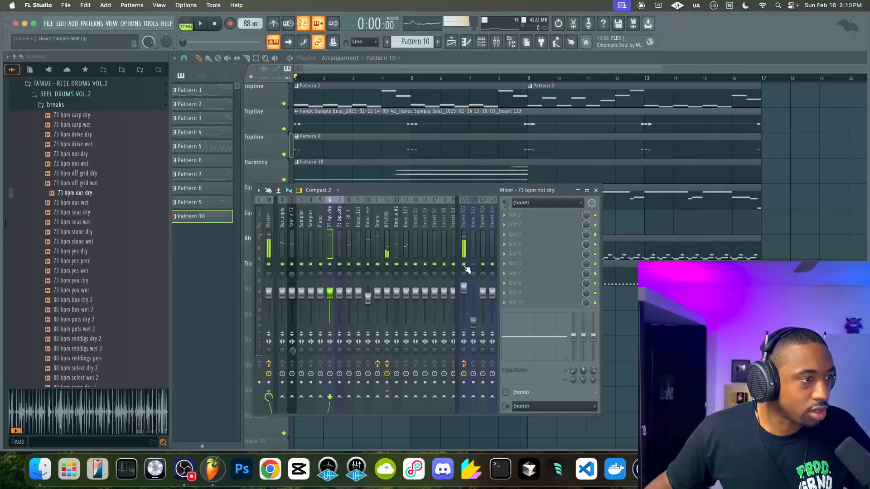
pyautogui.press('F9')
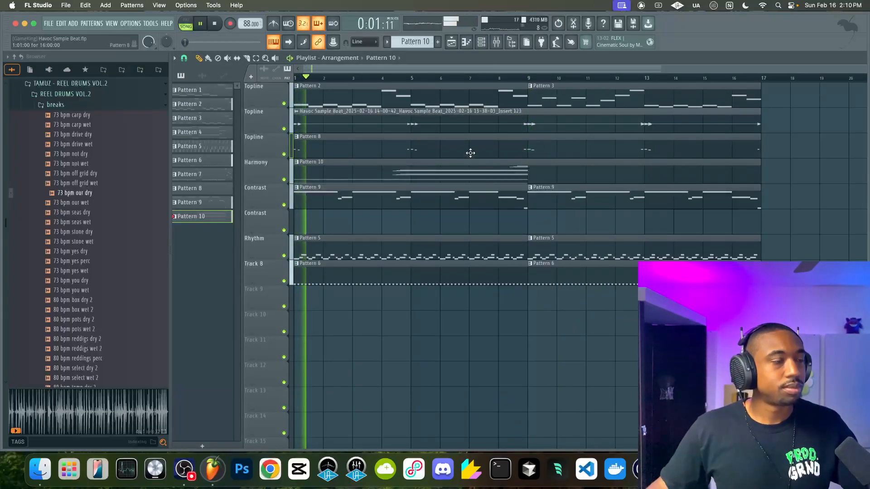
pyautogui.click(485, 45)
pyautogui.click(286, 148)
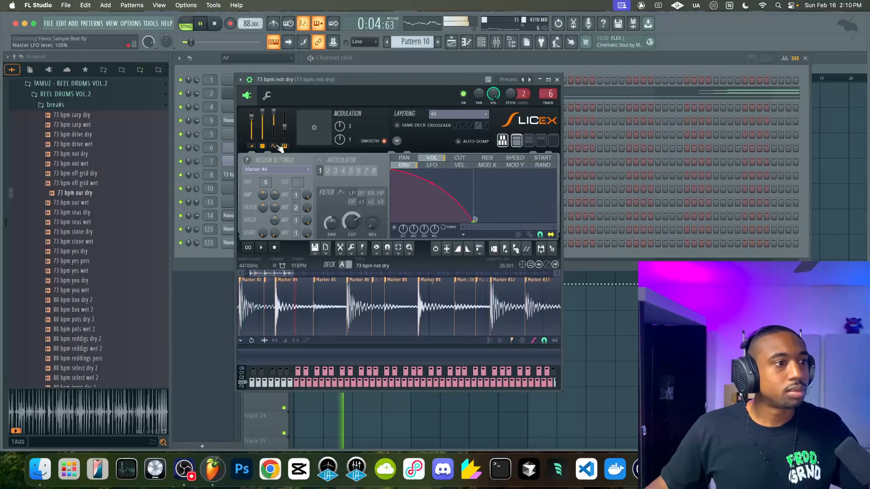
pyautogui.moveTo(431, 184)
pyautogui.mouseDown()
pyautogui.moveTo(432, 212)
pyautogui.moveTo(432, 184)
pyautogui.mouseUp()
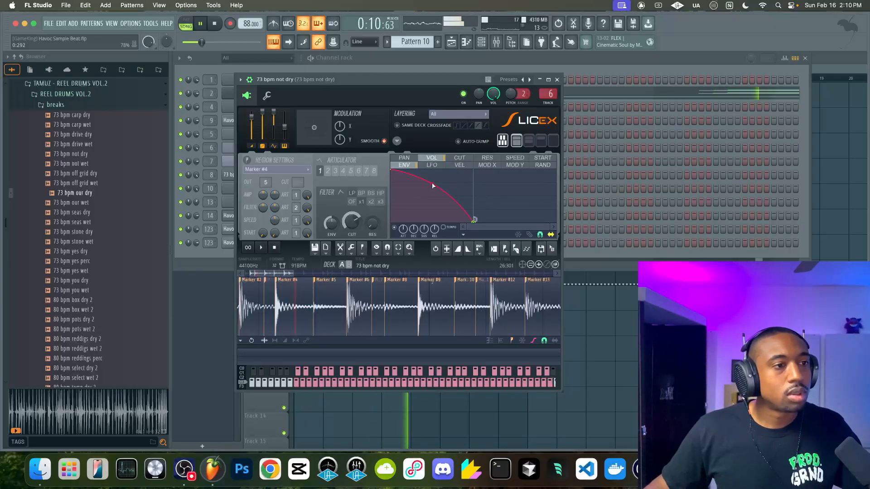
pyautogui.click(557, 79)
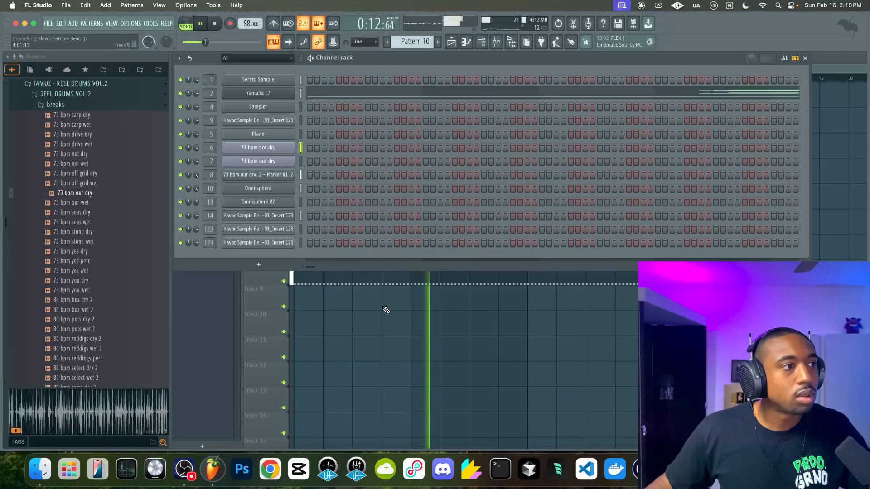
pyautogui.click(481, 44)
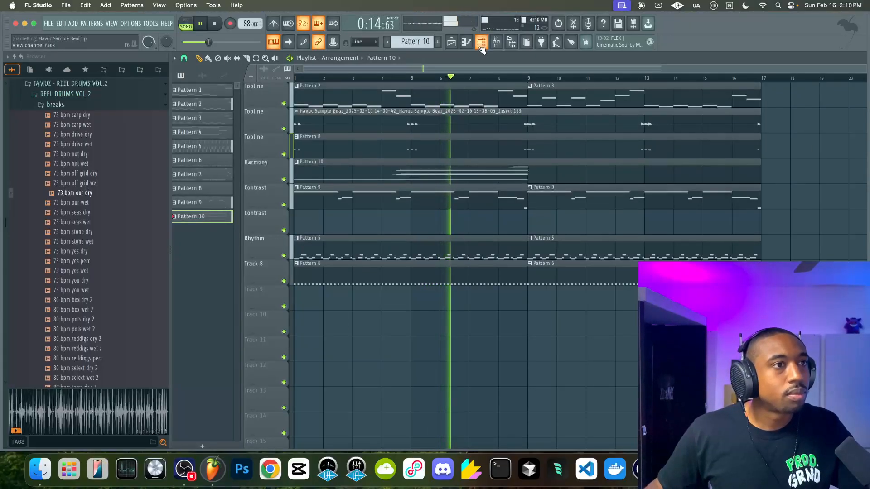
# Hide the browser, shorten the Harmony track's Pattern 10 clip to eight bars, and duplicate it into bars 9–16
pyautogui.click(519, 45)
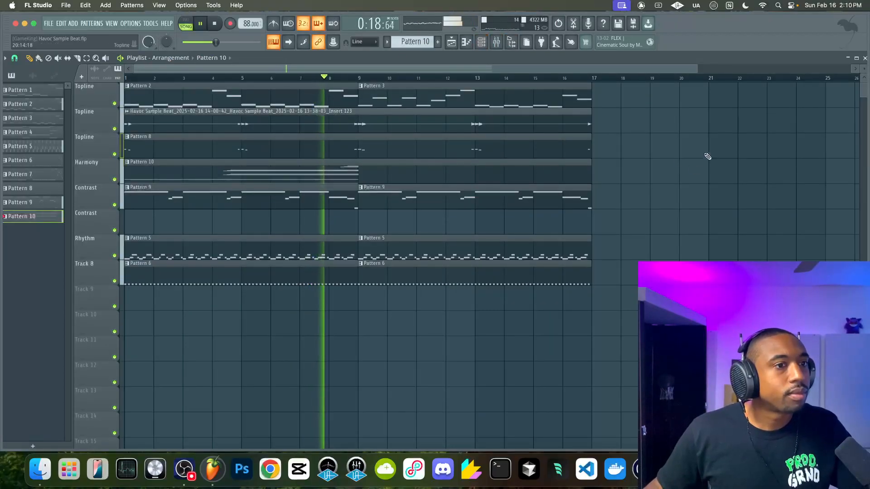
pyautogui.moveTo(589, 171); pyautogui.dragTo(357, 172)
pyautogui.click(350, 175)
pyautogui.hotkey('ctrl', 'b')
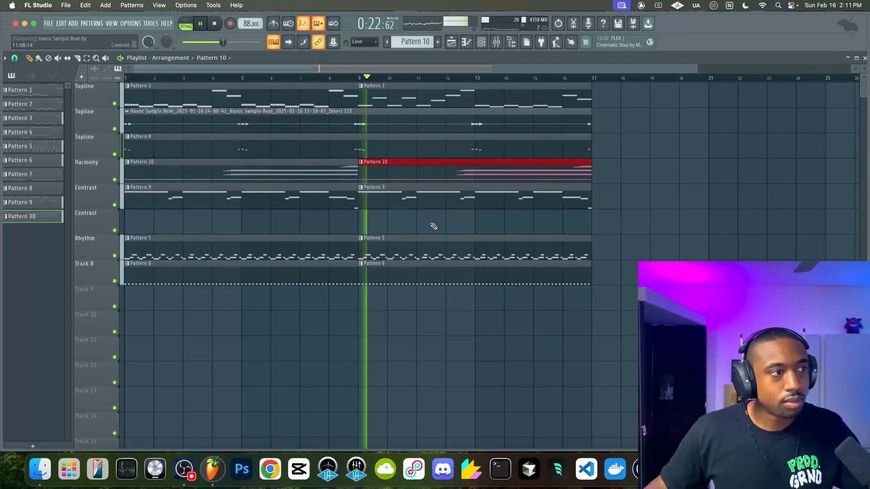
# Make the second Pattern 10 clip on the Harmony track unique as Pattern 11 and save the project
pyautogui.click(361, 162)
pyautogui.click(380, 254)
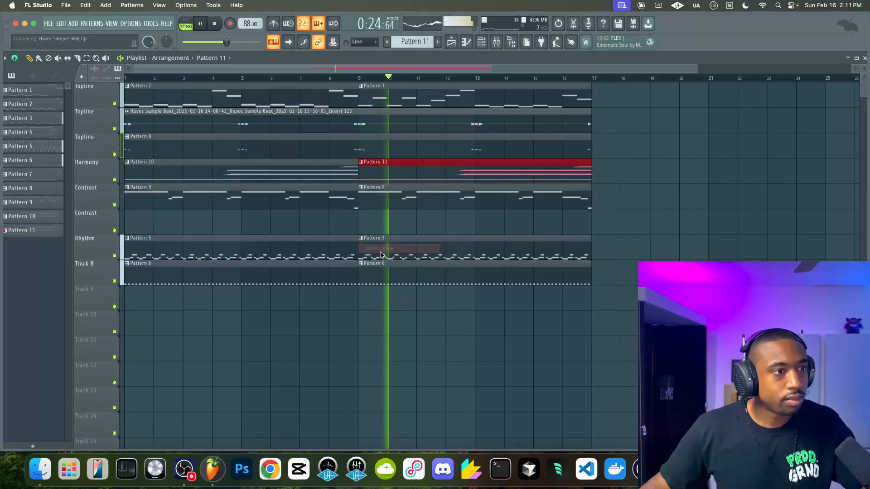
pyautogui.hotkey('ctrl', 's')
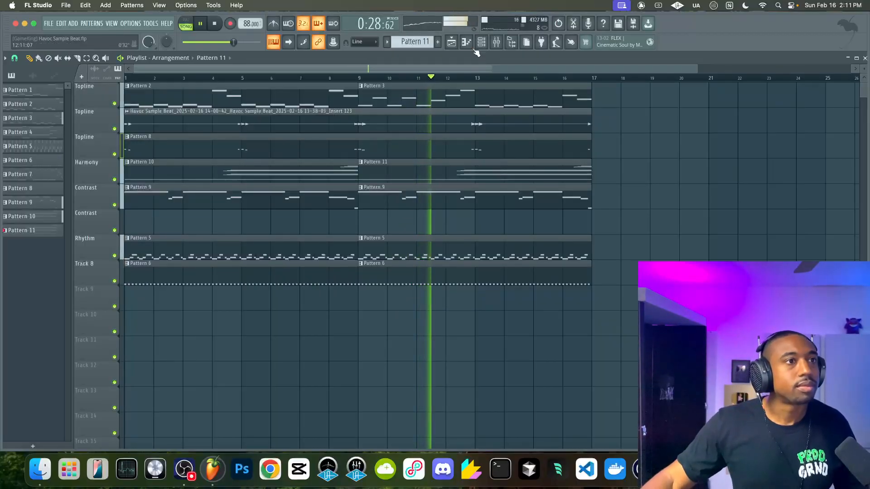
# Select the Yamaha C7 channel and record an additional part into Pattern 11 over bars 9–16
pyautogui.press('F6')
pyautogui.click(133, 95)
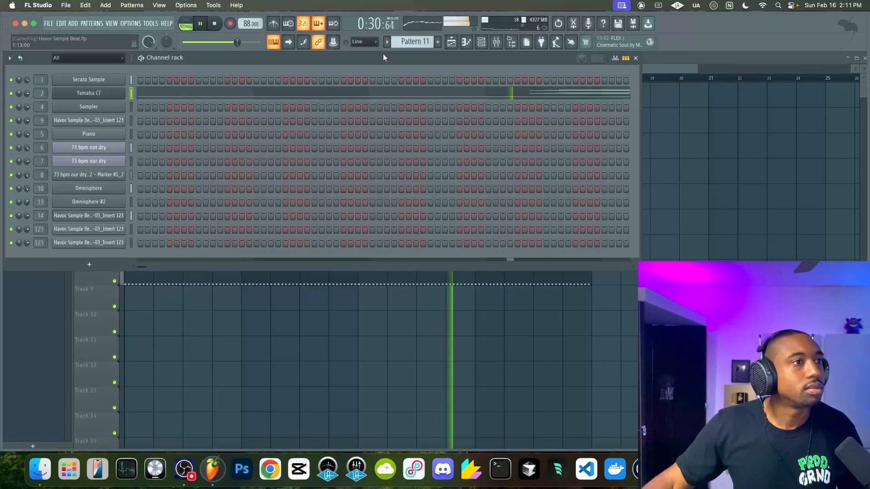
pyautogui.press('F6')
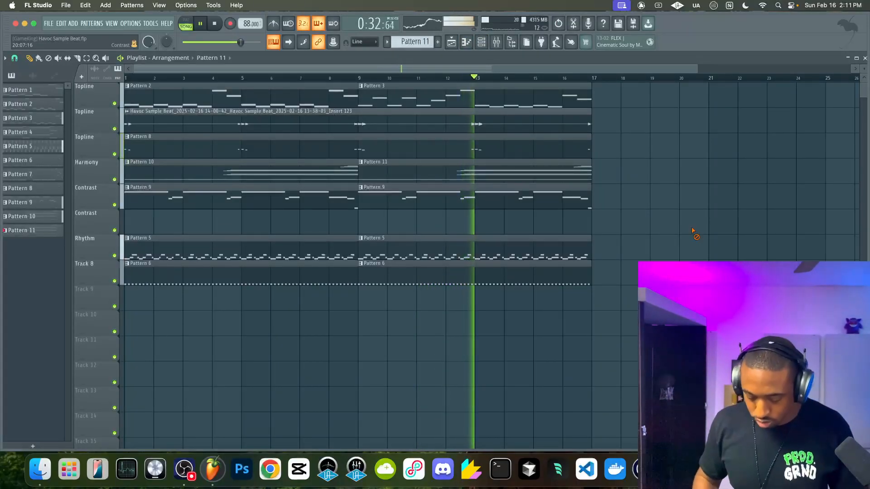
pyautogui.press('space')
pyautogui.press('space')
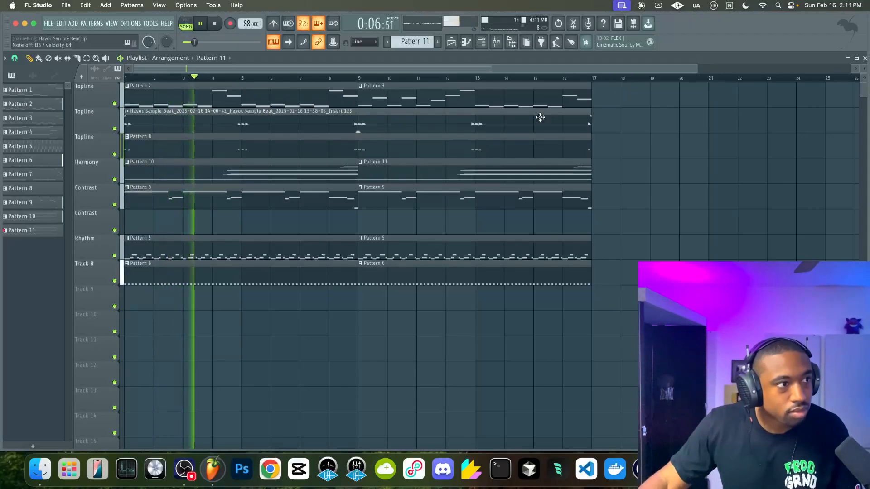
pyautogui.press('F9')
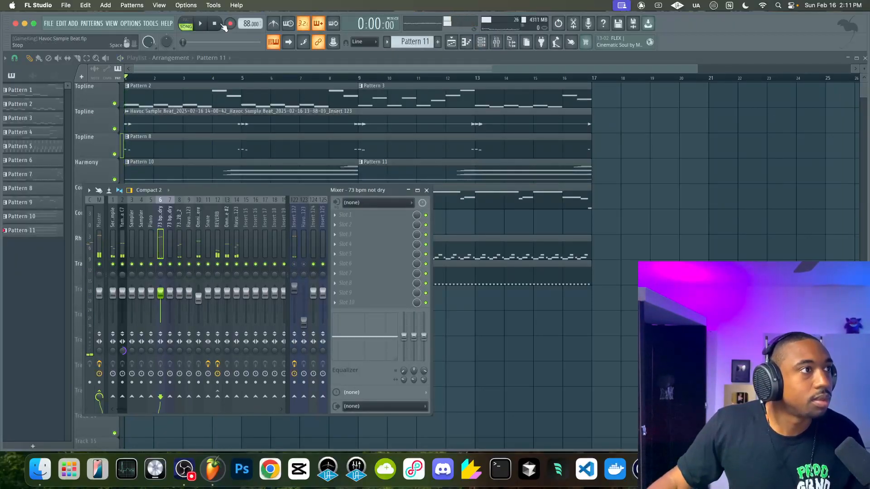
pyautogui.press('F9')
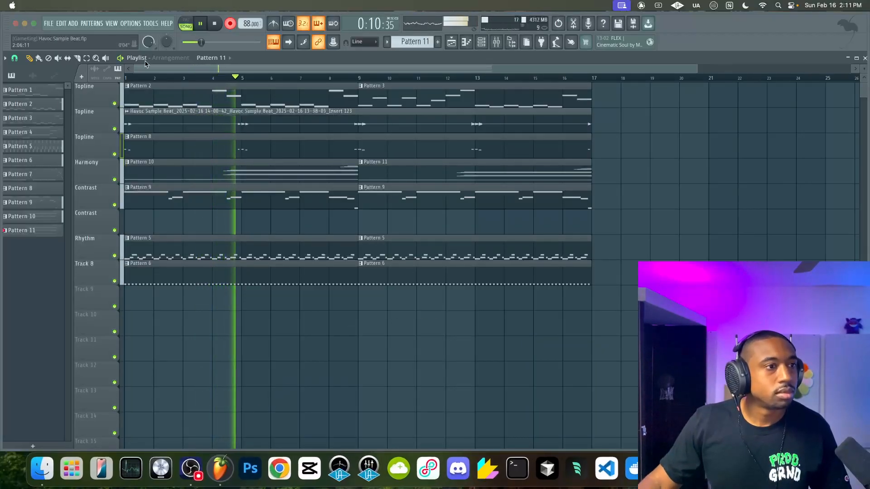
pyautogui.click(382, 344)
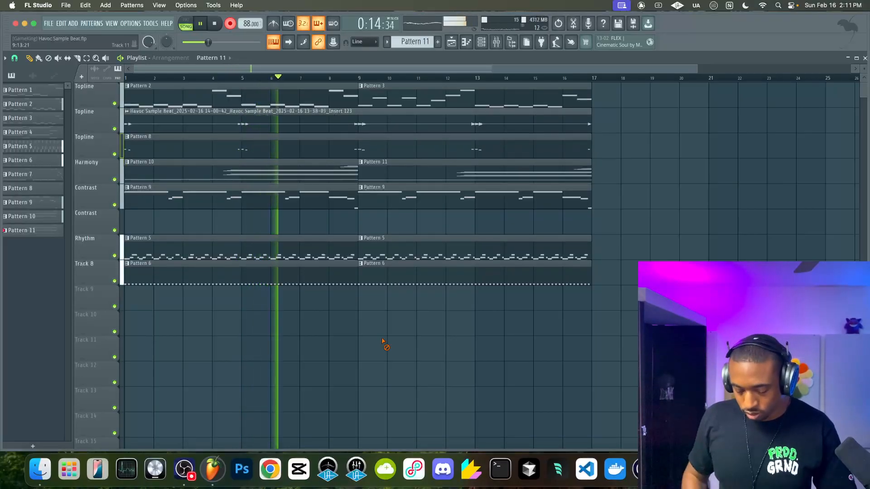
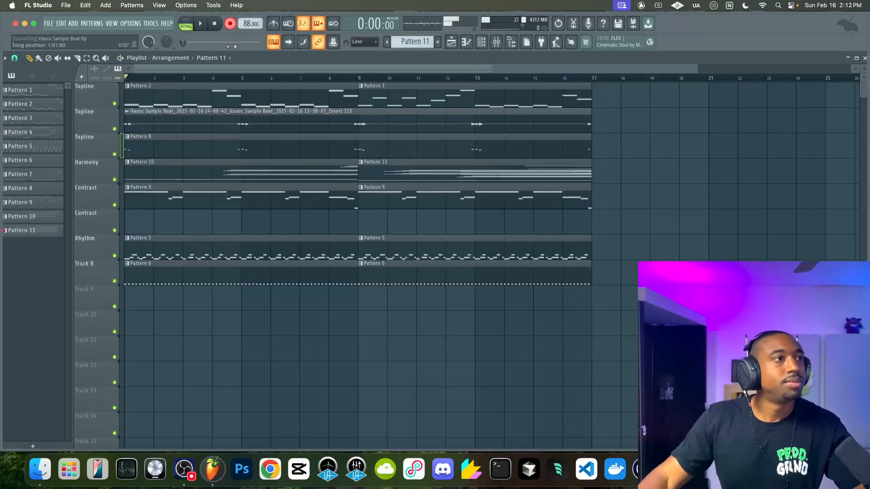
# Play the arrangement from the start and unmute Insert 122 in the mixer to hear the new part
pyautogui.press('space')
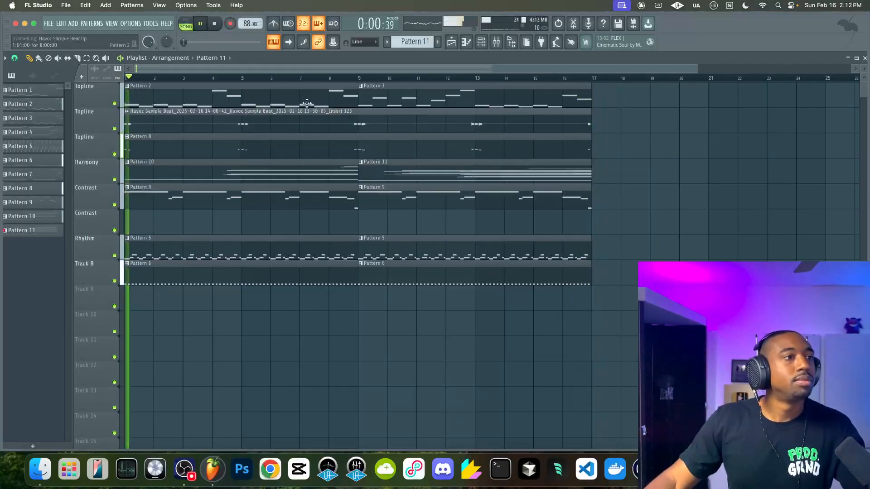
pyautogui.click(496, 42)
pyautogui.click(295, 265)
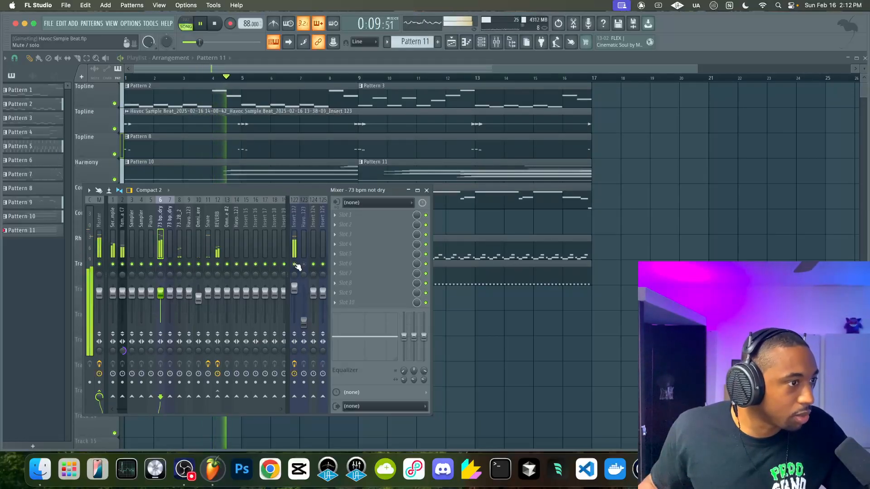
# Load Gold Clip Track on the 73 bpm not dry insert, set its Gold mode to Modern, and set the gold amount to 0.73 dB
pyautogui.click(342, 215)
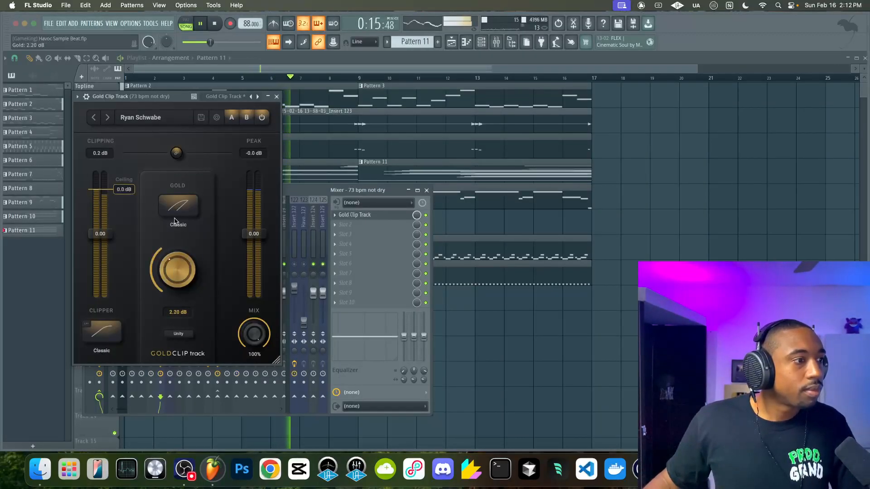
pyautogui.moveTo(175, 221); pyautogui.dragTo(181, 189)
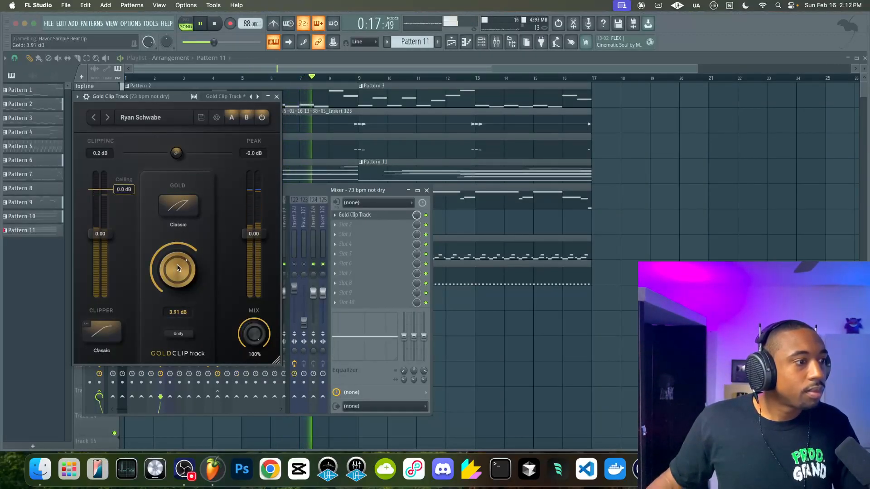
pyautogui.moveTo(165, 285); pyautogui.dragTo(164, 299)
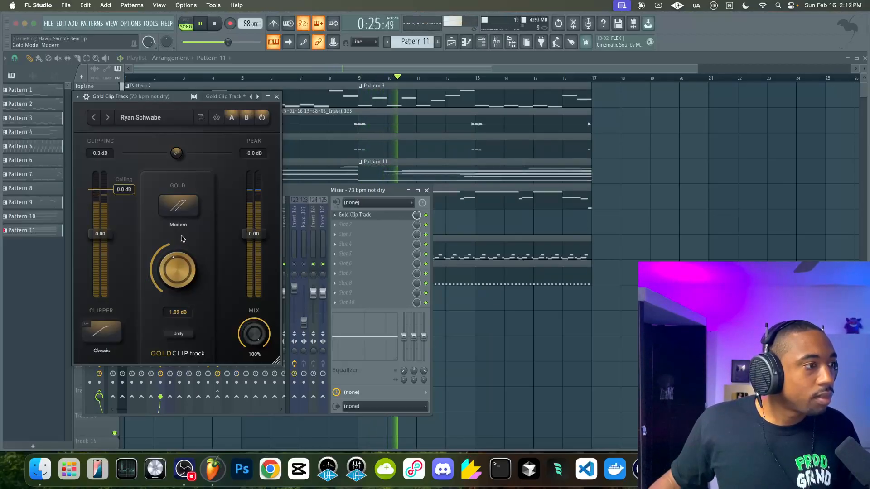
pyautogui.press('Escape')
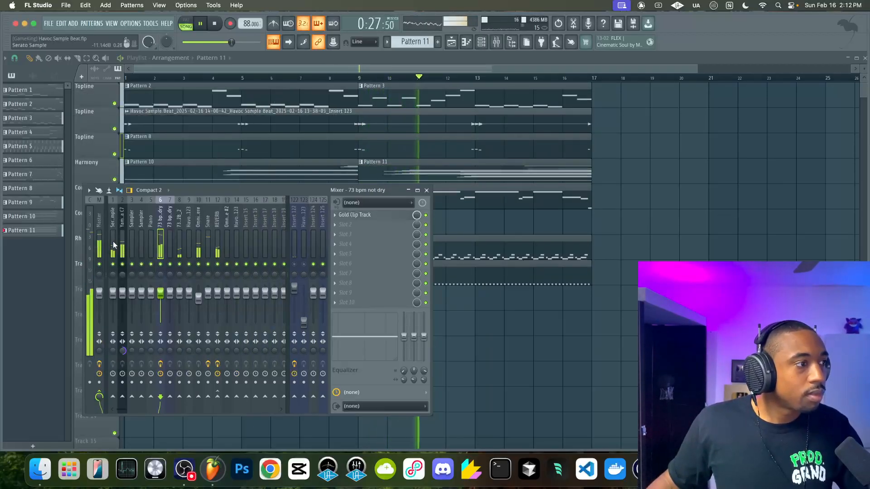
pyautogui.click(353, 215)
pyautogui.moveTo(184, 268); pyautogui.dragTo(184, 276)
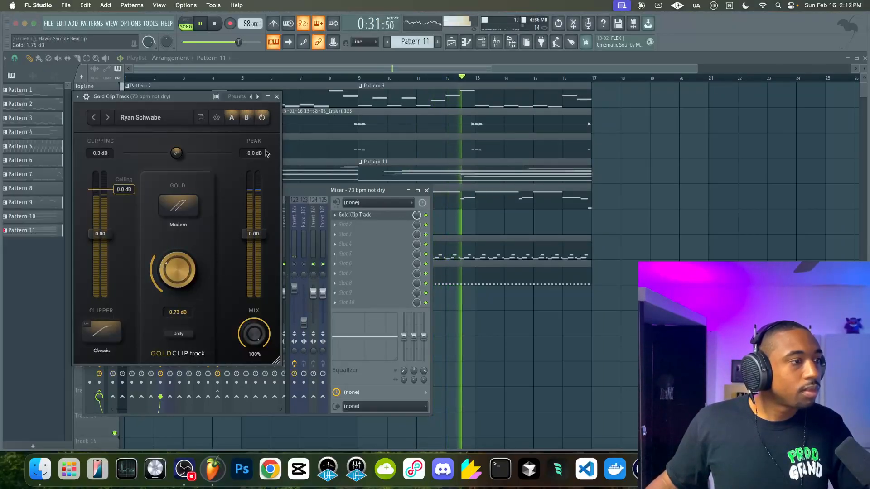
pyautogui.click(277, 97)
# Bypass the first effect slot on the Master and replace its Gold Clip with UADx Oxide Tape Recorder
pyautogui.click(99, 218)
pyautogui.click(426, 215)
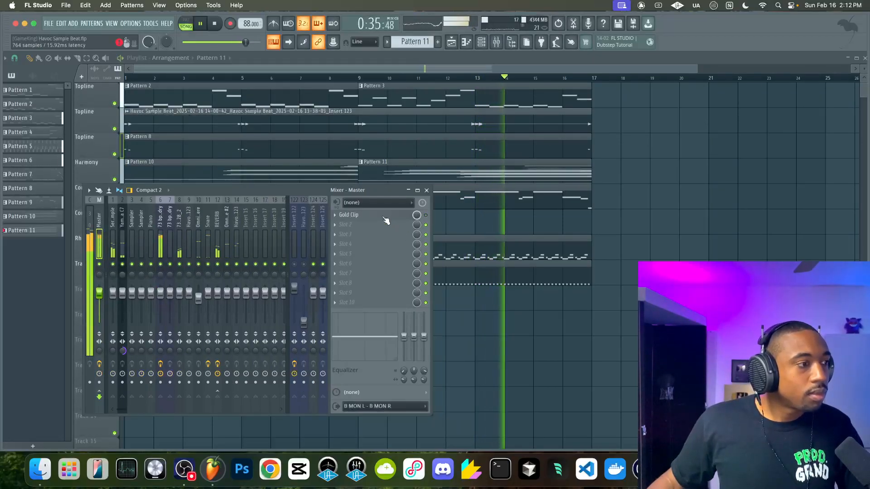
pyautogui.click(338, 220)
pyautogui.moveTo(339, 224)
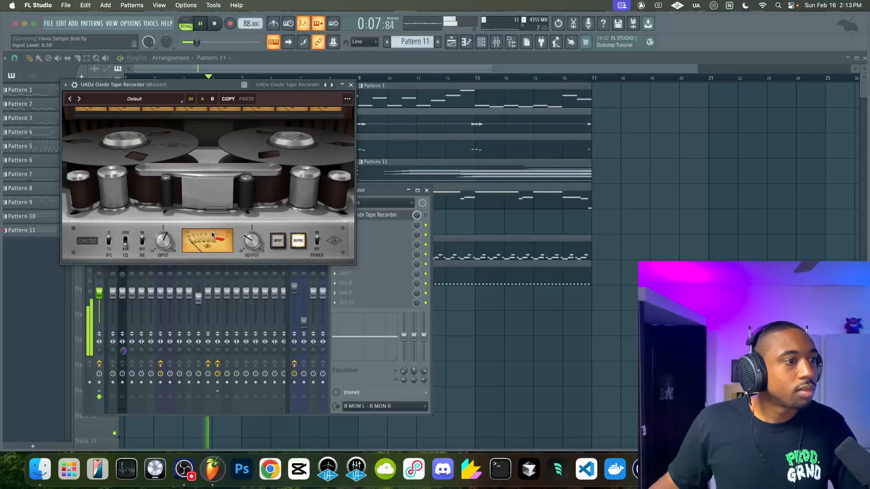
pyautogui.click(351, 85)
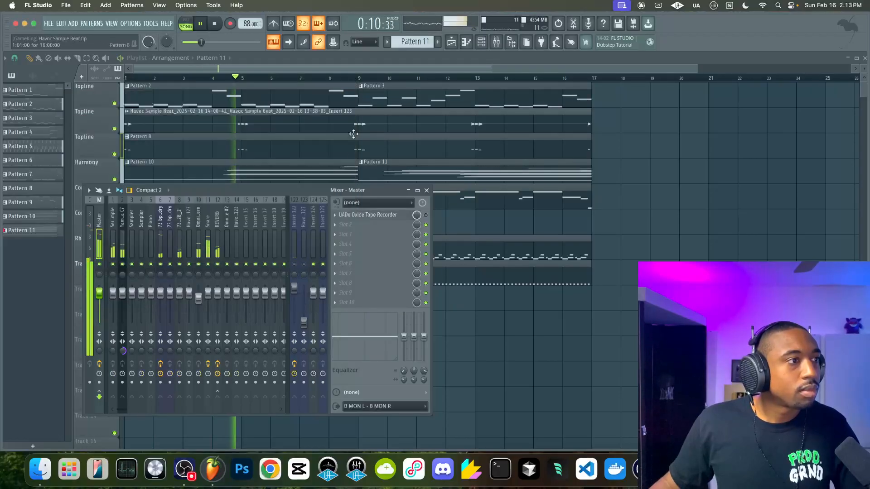
# Close the mixer and open the Pattern 5 clip on the Rhythm track in the piano roll
pyautogui.click(426, 191)
pyautogui.doubleClick(244, 247)
pyautogui.hscroll(-5, 182, 250)
pyautogui.scroll(3, 159, 211)
pyautogui.scroll(8, 226, 202)
pyautogui.scroll(-4, 294, 281)
pyautogui.scroll(-4, 310, 305)
# Try deleting one Marker #4 note, undo the deletion, select the whole Marker #4 row and return to the playlist
pyautogui.rightClick(299, 215)
pyautogui.press('super+z')
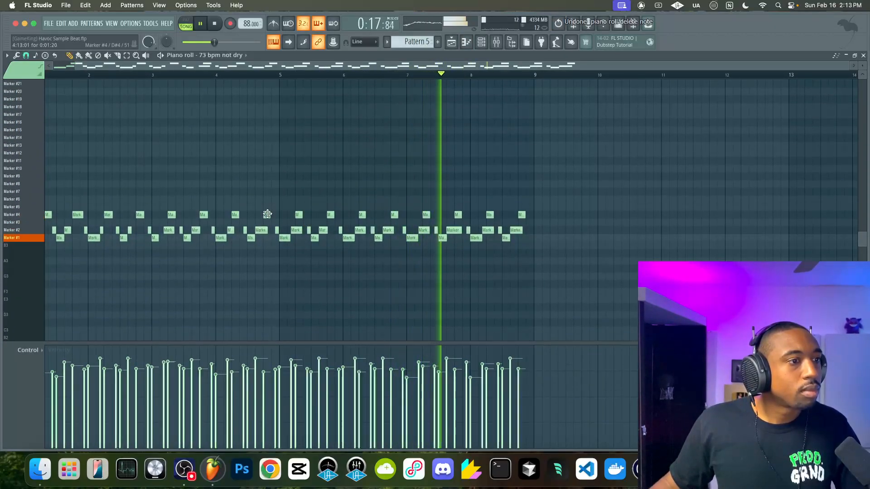
pyautogui.moveTo(537, 218); pyautogui.dragTo(48, 211)
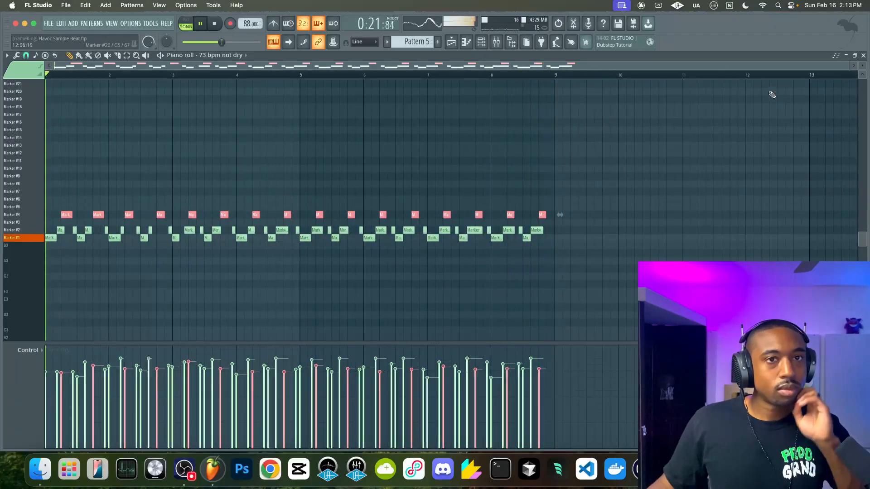
pyautogui.press('F5')
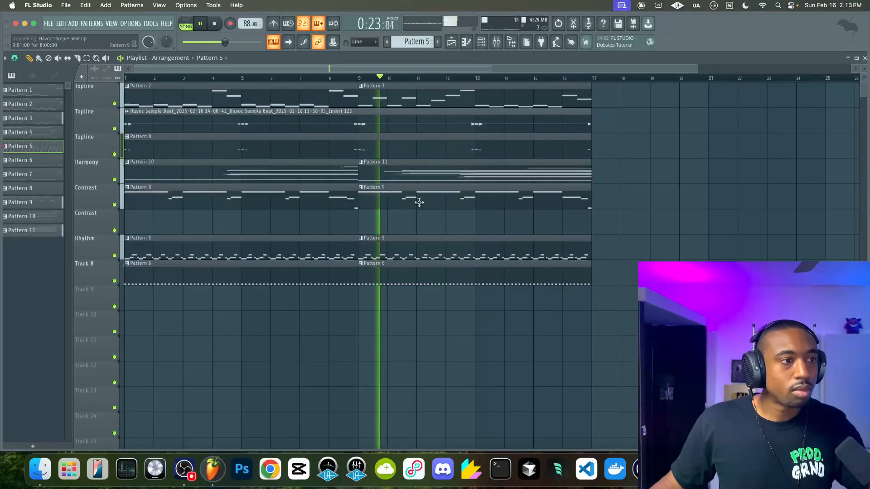
# Review the 73 bpm not dry notes of Pattern 5 from the channel rack
pyautogui.click(481, 42)
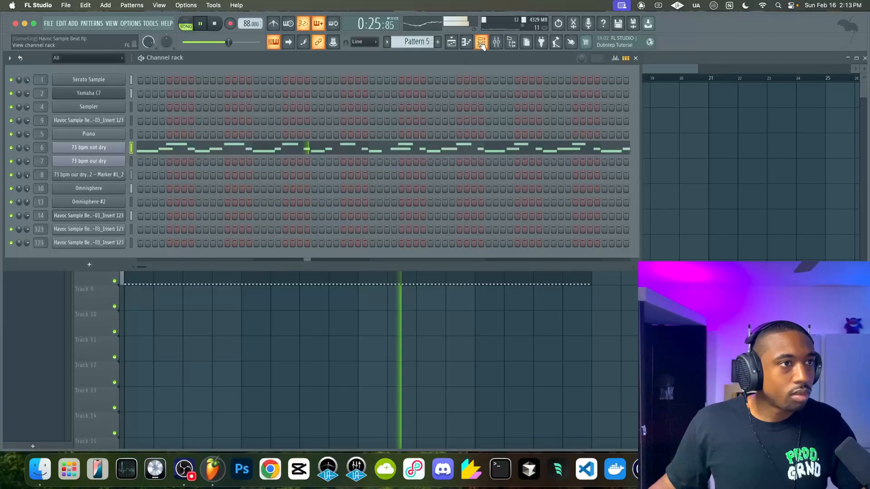
pyautogui.click(263, 147)
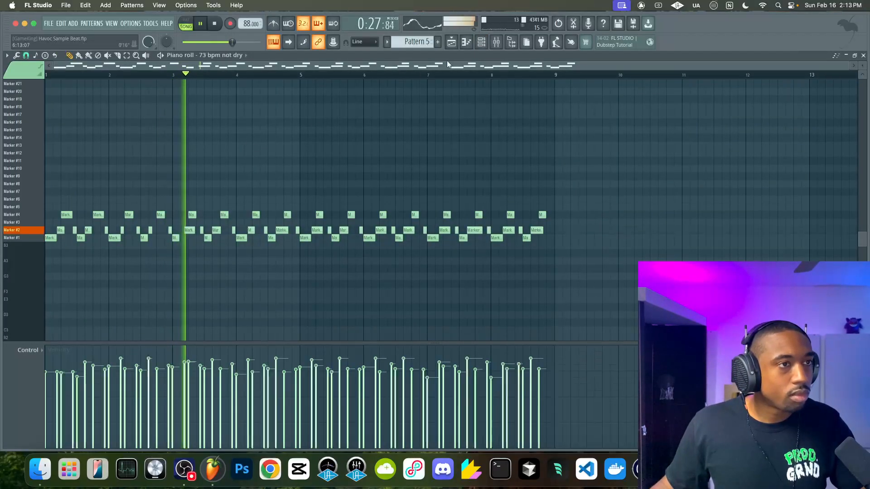
pyautogui.press('F5')
pyautogui.press('F6')
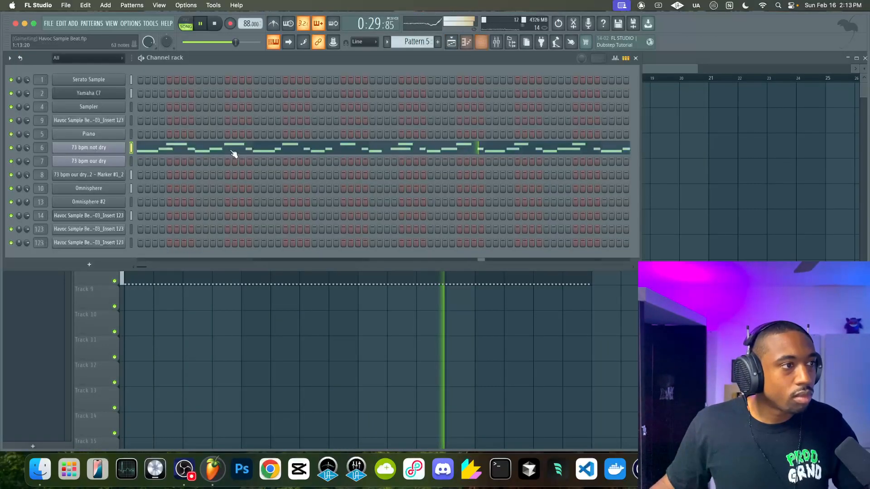
# Set the fine time shift of the 73 bpm not dry channel to 0:01 and close its settings
pyautogui.click(114, 147)
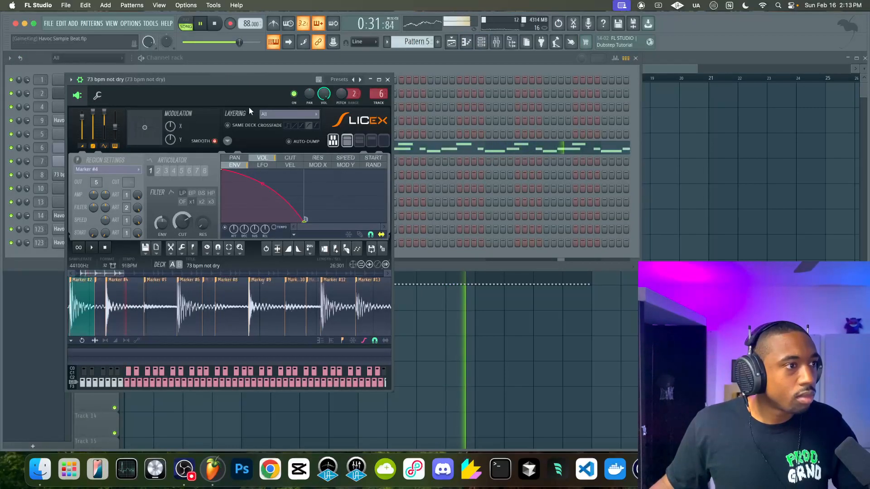
pyautogui.click(97, 95)
pyautogui.rightClick(237, 129)
pyautogui.press('p')
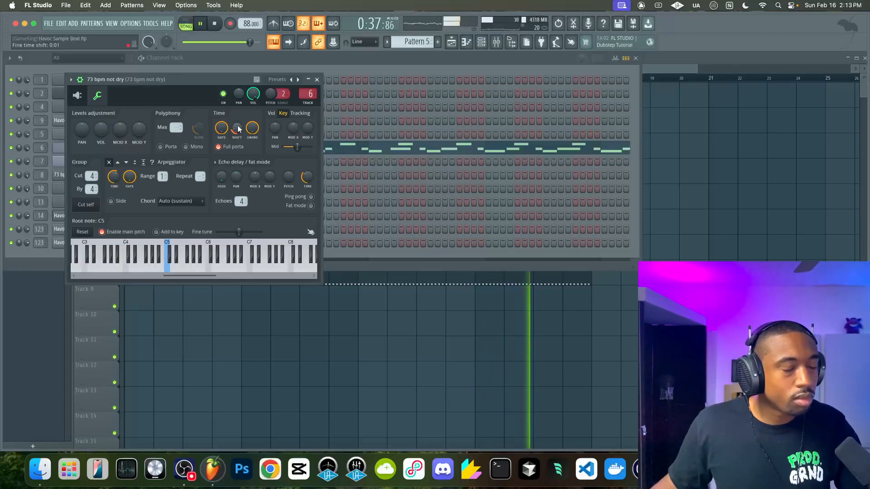
pyautogui.click(317, 79)
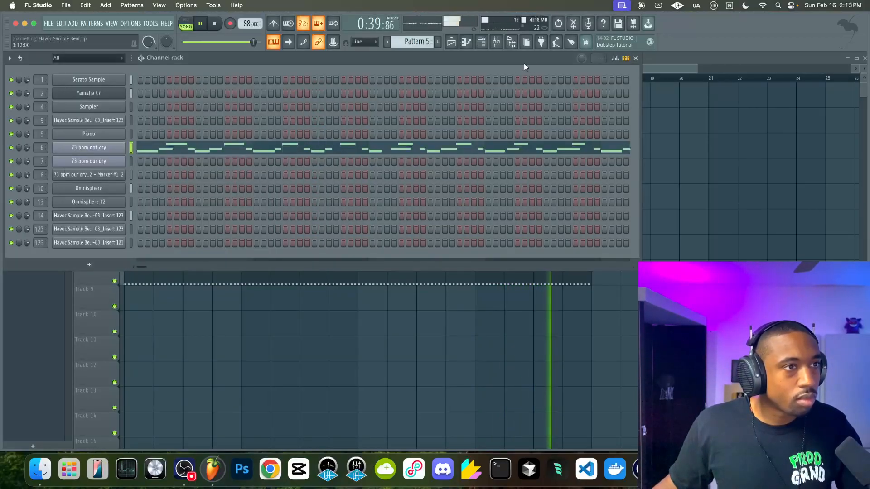
# Raise the output level of the Master track's UADx Oxide Tape Recorder to about 0.46, then browse plugins for the next empty slot
pyautogui.press('F9')
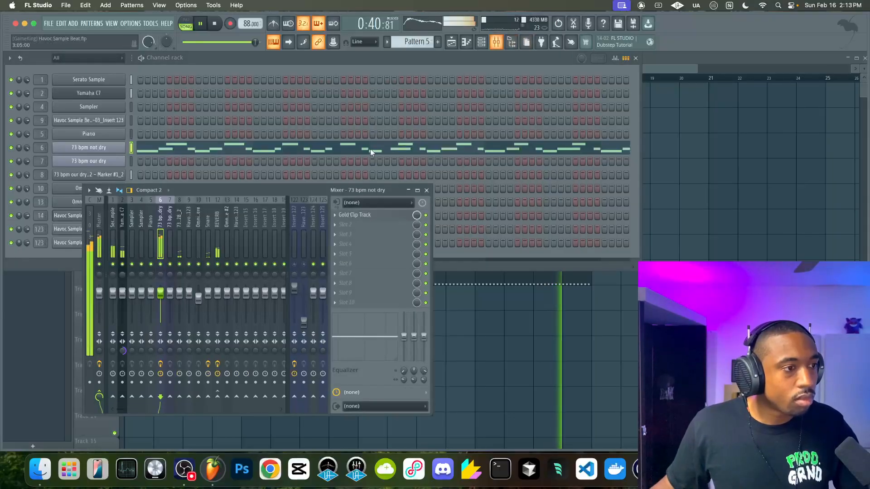
pyautogui.click(99, 230)
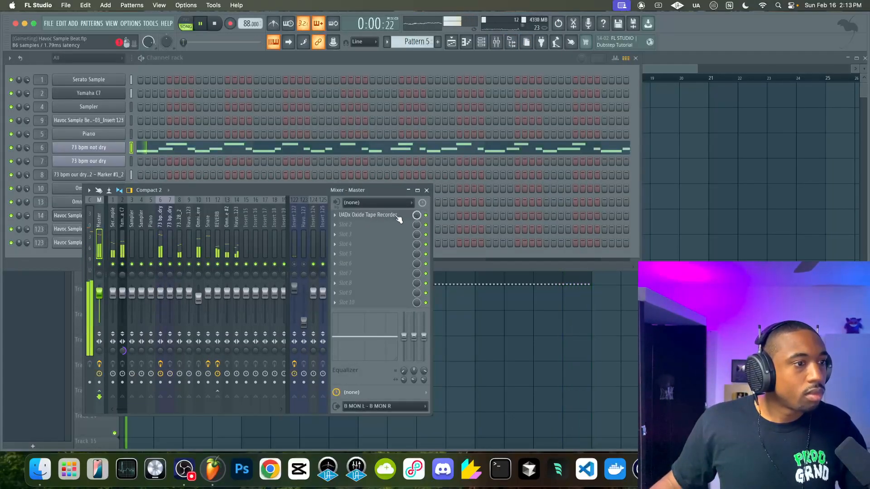
pyautogui.click(398, 215)
pyautogui.moveTo(250, 240); pyautogui.dragTo(250, 235)
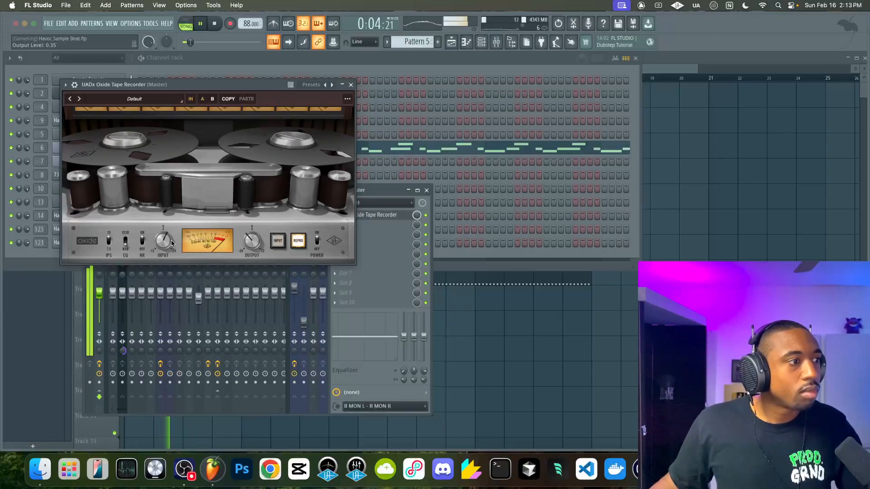
pyautogui.moveTo(254, 243); pyautogui.dragTo(254, 239)
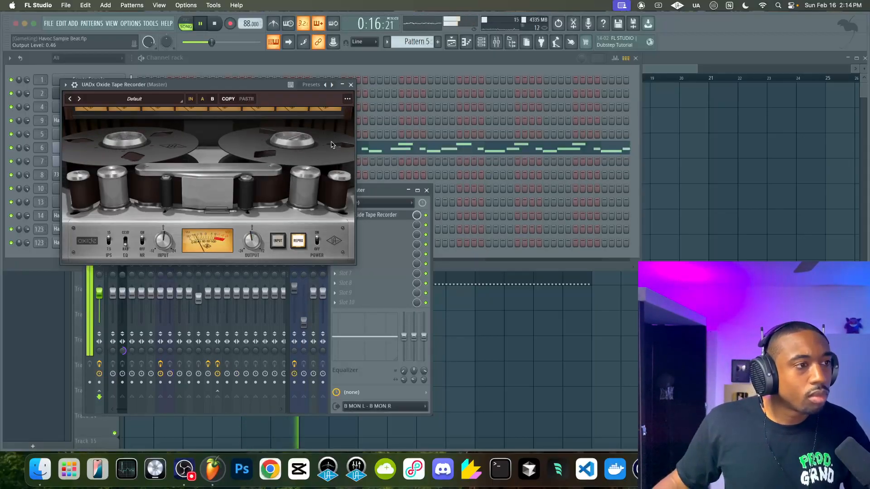
pyautogui.click(351, 85)
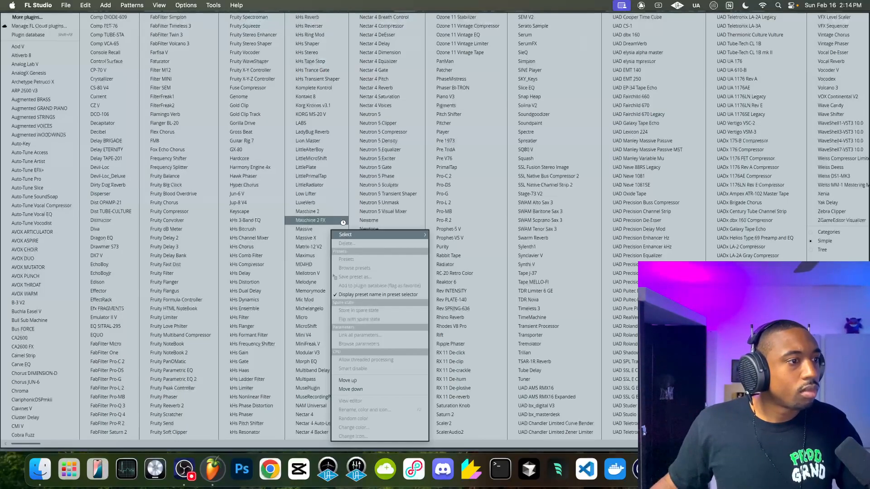
pyautogui.click(346, 225)
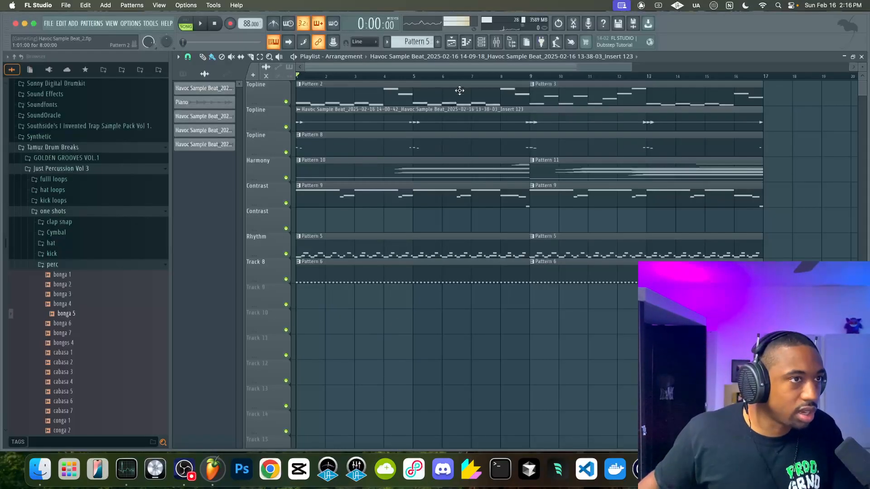
# Play the song and check the Fruity Parametric EQ 2 on the Snare mixer track
pyautogui.click(496, 42)
pyautogui.press('space')
pyautogui.click(766, 164)
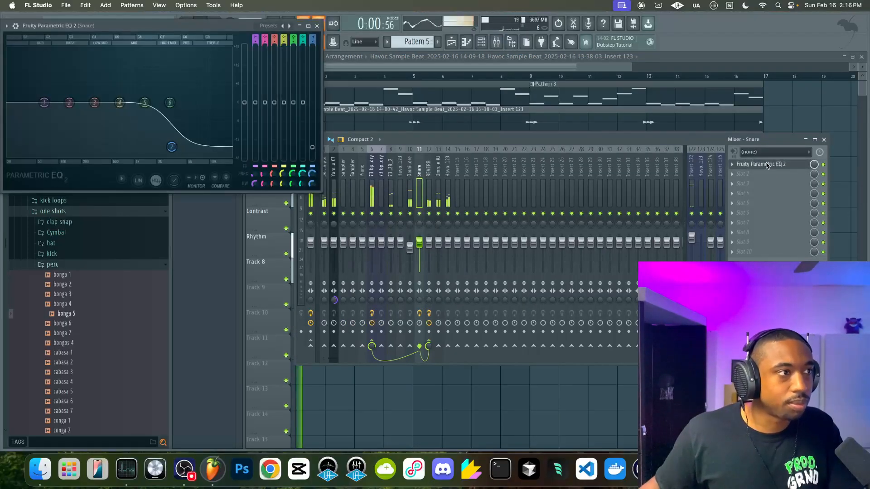
pyautogui.click(317, 26)
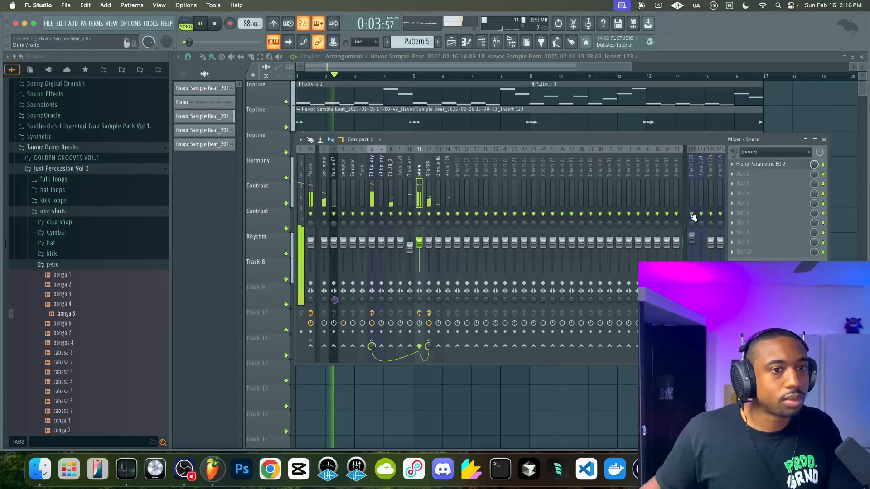
# Move the Marker #4 slice start to the beginning of its transient in the Slicex editor of 73 bpm not dry
pyautogui.press('F6')
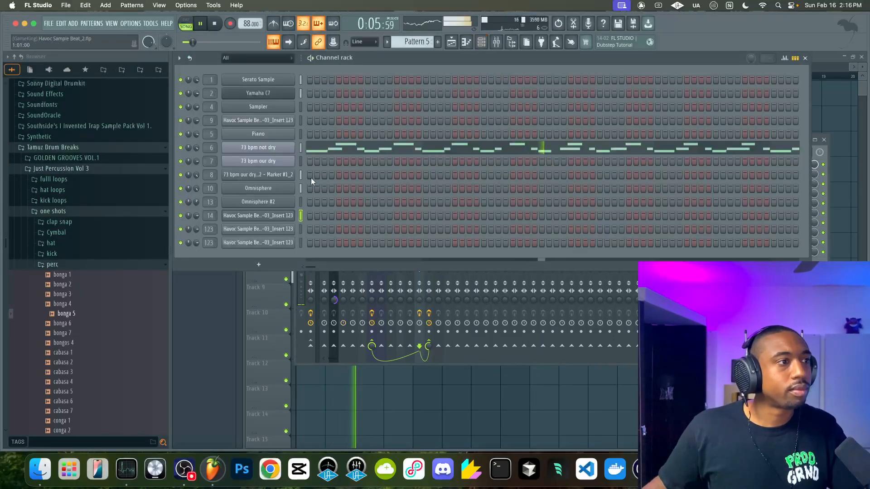
pyautogui.click(276, 150)
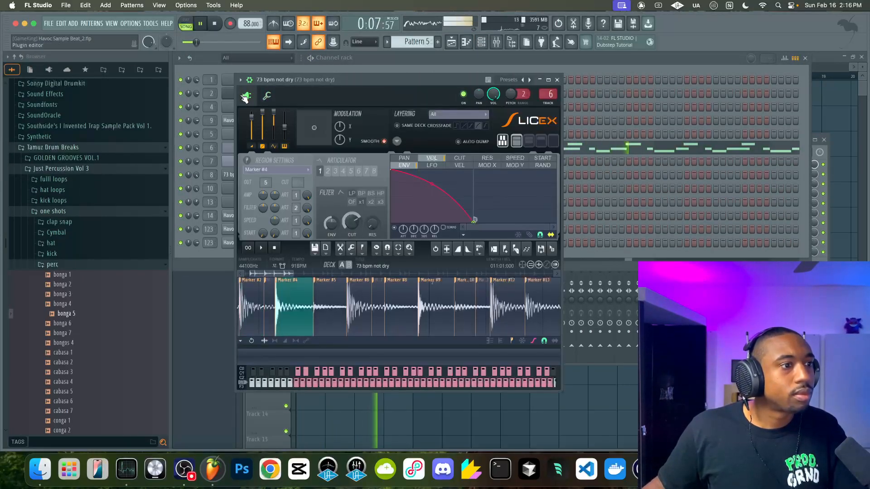
pyautogui.click(279, 288)
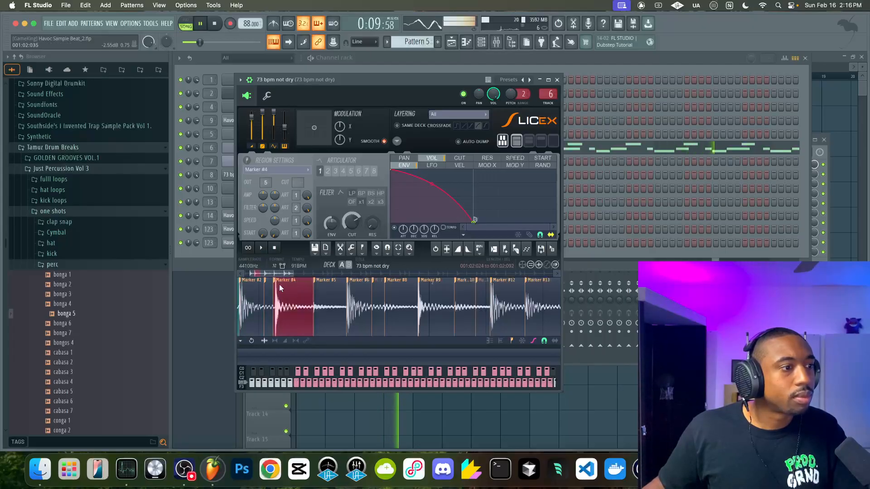
pyautogui.scroll(5, 279, 292)
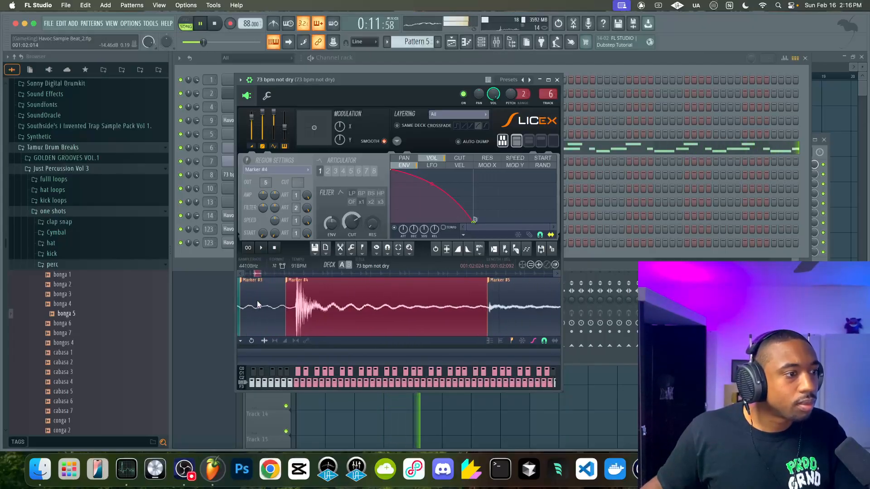
pyautogui.click(279, 286)
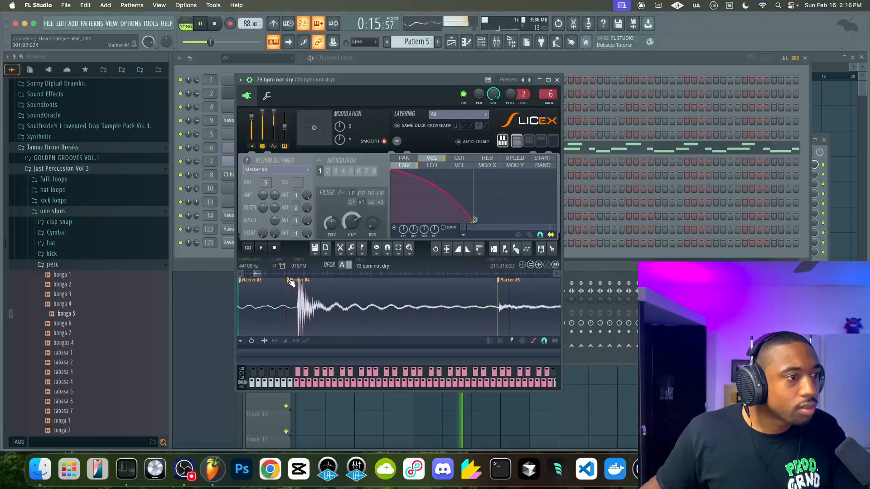
pyautogui.moveTo(300, 283); pyautogui.dragTo(303, 284)
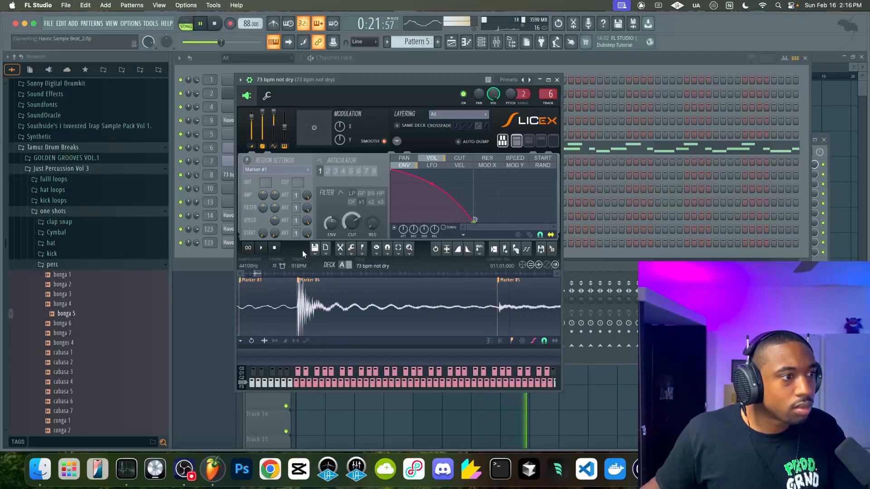
# Select the Marker #4 region in Slicex and turn off its volume envelope on articulator 1
pyautogui.scroll(-10, 277, 168)
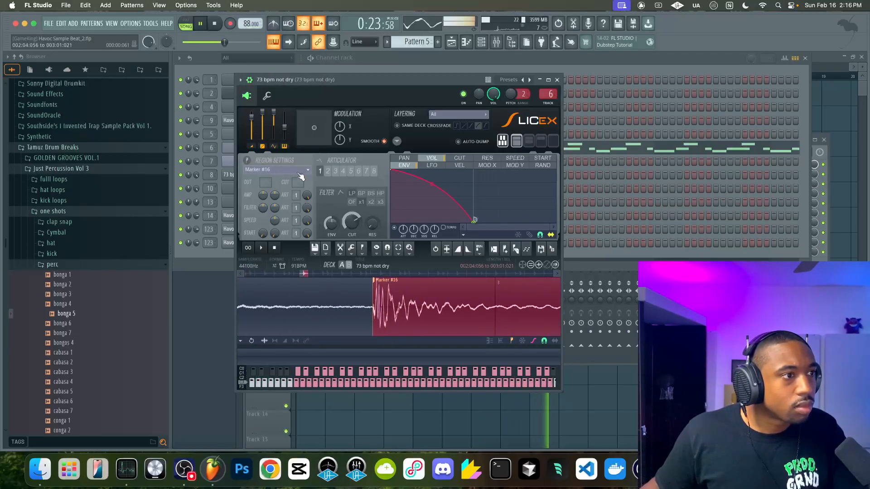
pyautogui.scroll(-15, 292, 169)
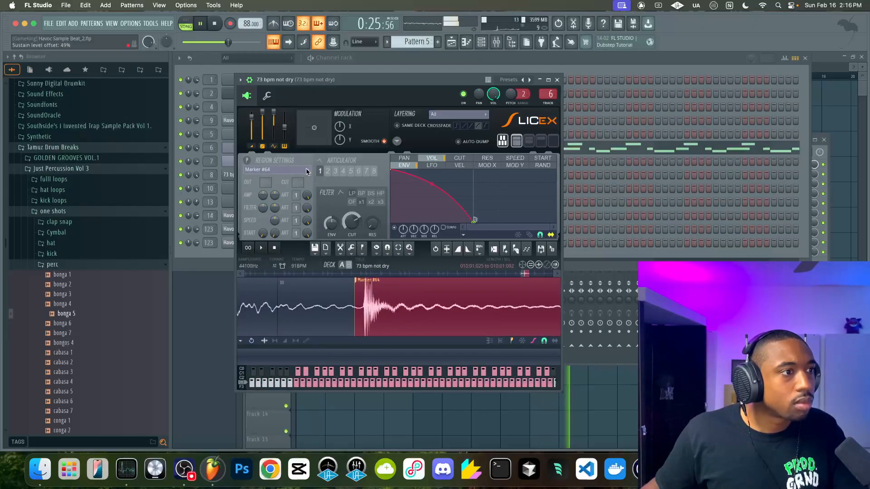
pyautogui.scroll(15, 292, 172)
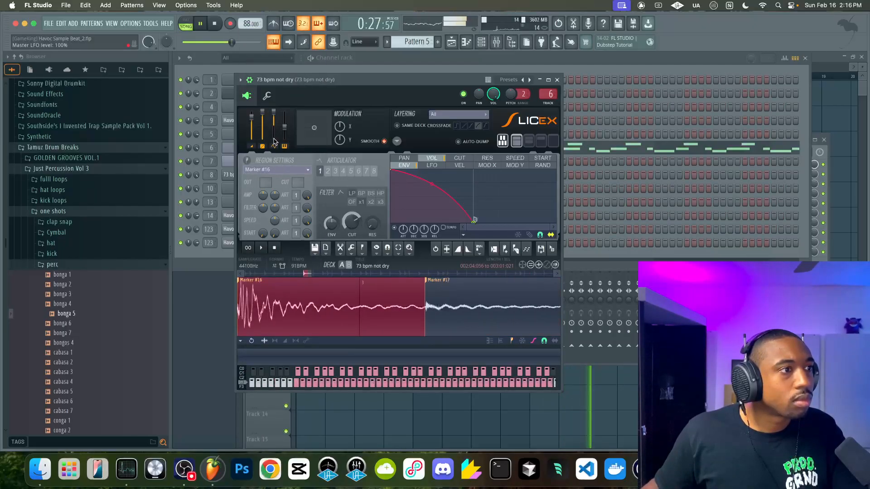
pyautogui.click(305, 168)
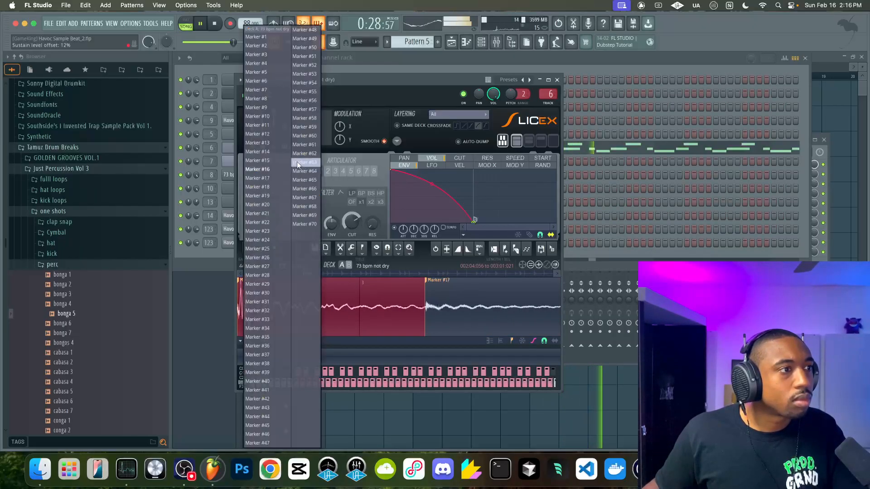
pyautogui.click(267, 63)
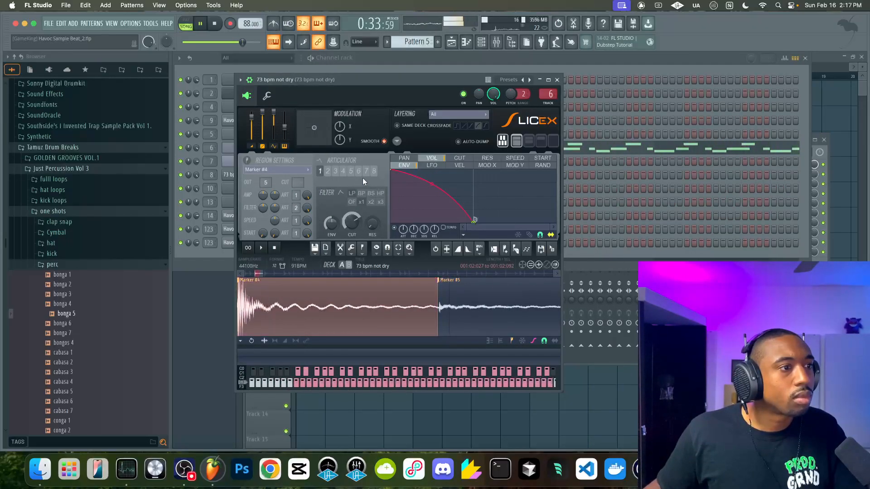
pyautogui.click(395, 229)
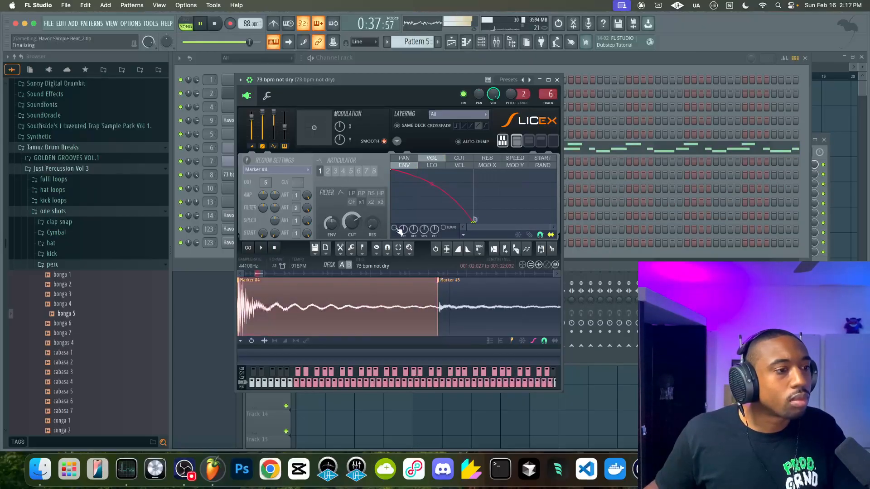
# Set Marker #4's amp articulator group to 2, steepen that articulator's volume envelope decay and close the Slicex editor
pyautogui.moveTo(296, 196); pyautogui.dragTo(296, 190)
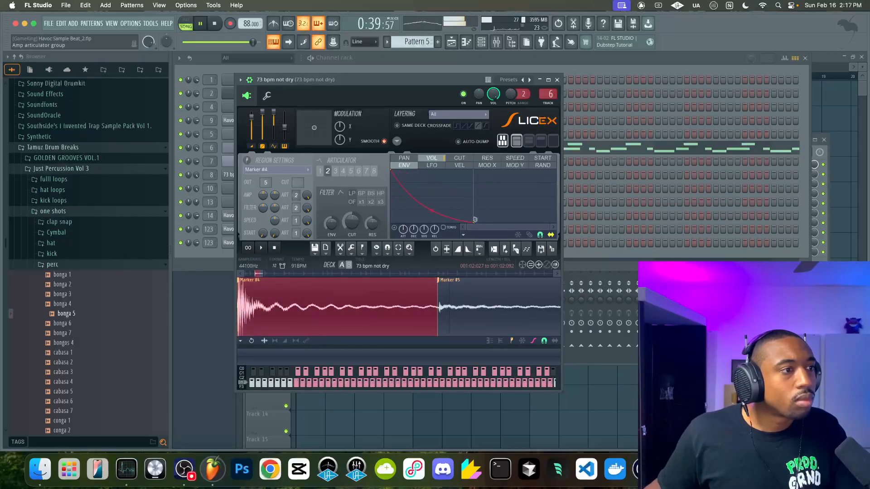
pyautogui.moveTo(431, 212); pyautogui.dragTo(431, 211)
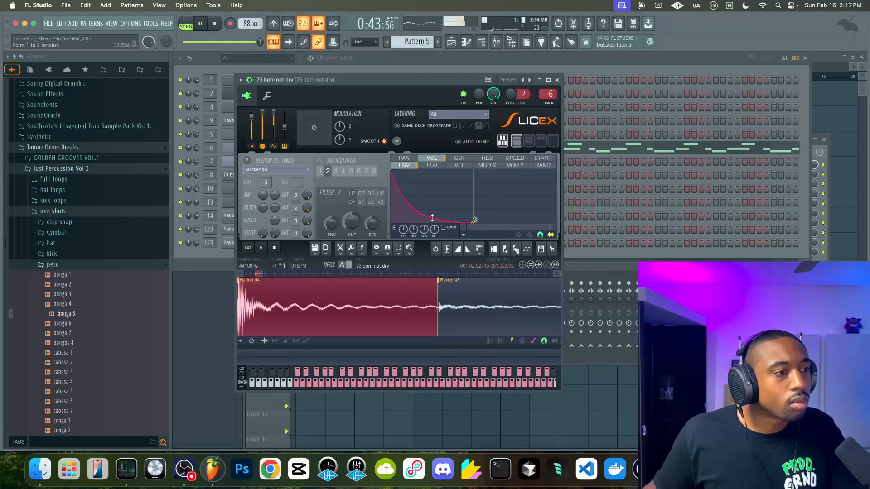
pyautogui.press('F9')
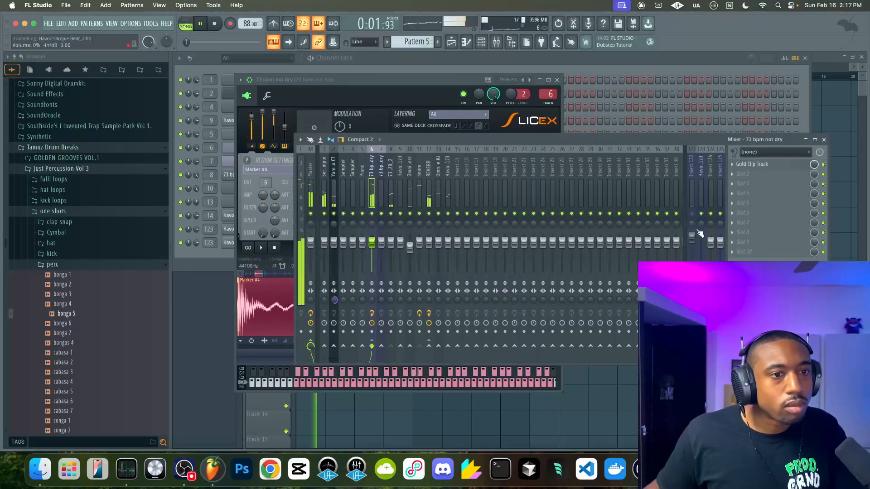
pyautogui.click(460, 81)
pyautogui.click(557, 79)
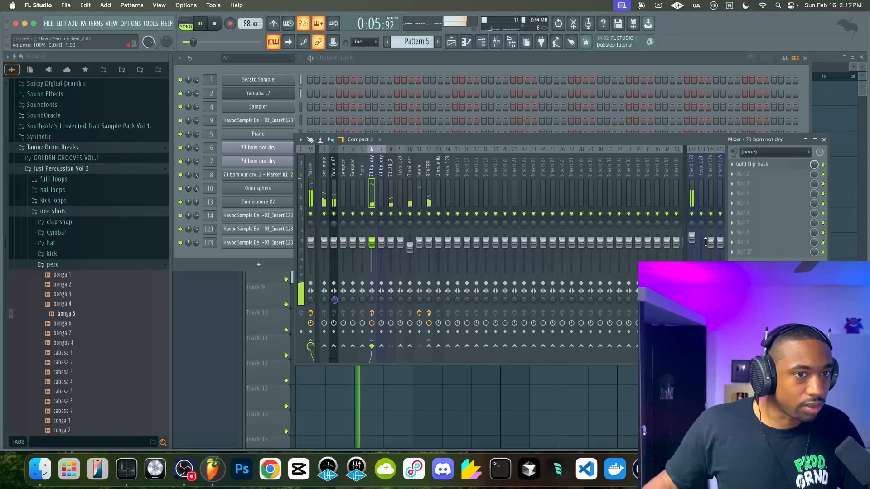
# Close the channel rack and open the UAD AMS RMX16 on the REVERB mixer track
pyautogui.click(866, 260)
pyautogui.click(482, 43)
pyautogui.click(496, 42)
pyautogui.click(425, 191)
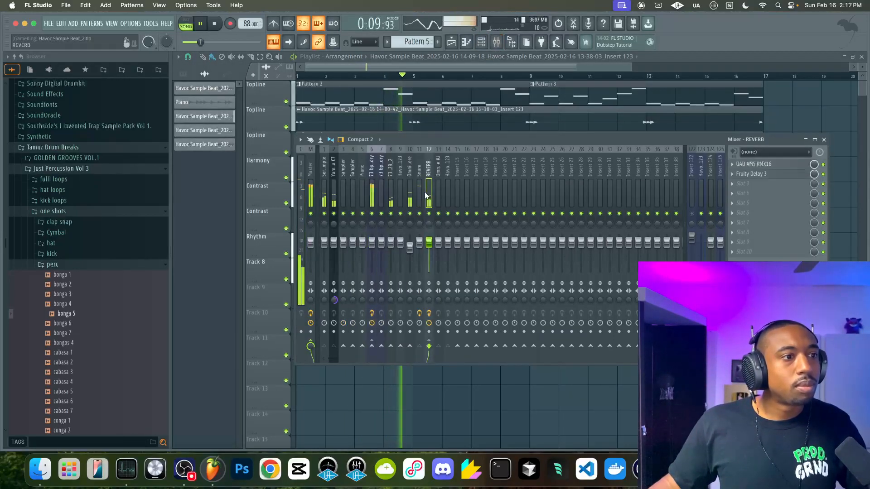
pyautogui.click(767, 164)
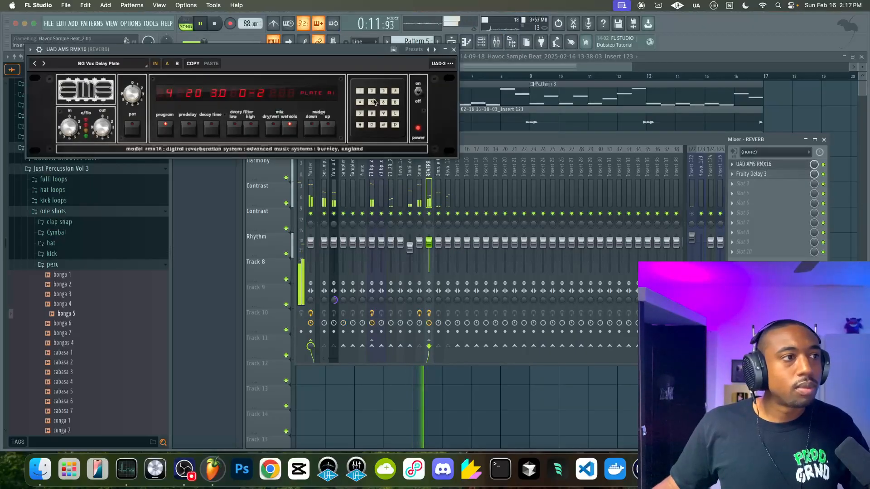
# Close the UAD AMS RMX16 and slightly lower the REVERB mixer track's volume
pyautogui.click(454, 49)
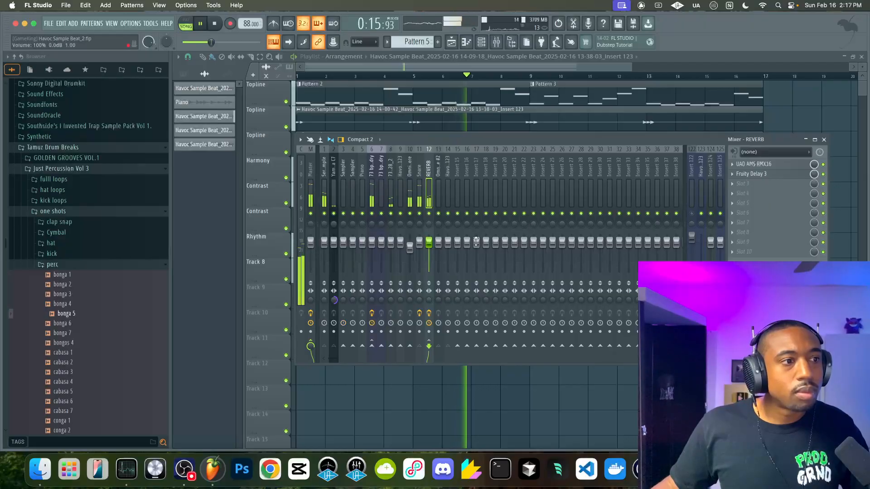
pyautogui.moveTo(428, 242); pyautogui.dragTo(432, 249)
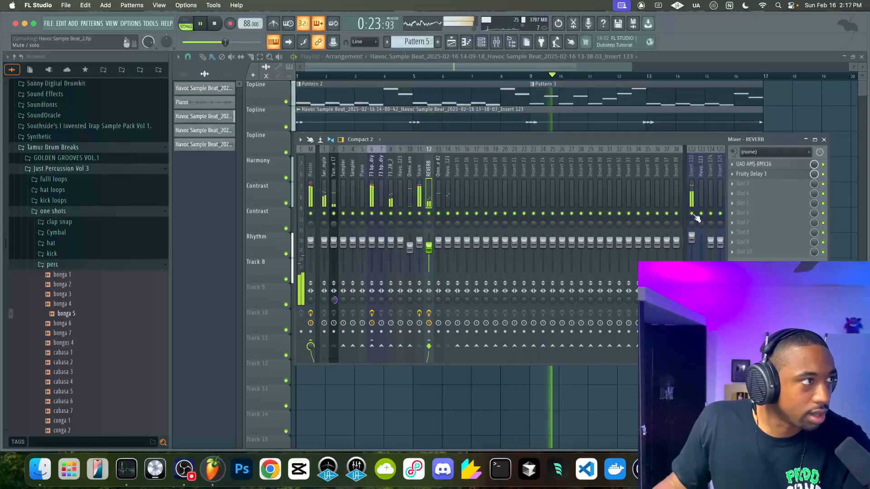
# Load the UADx 1176 FET Compressor into slot 2 of the Master track and replace it with the UAD Manley Variable Mu
pyautogui.click(311, 187)
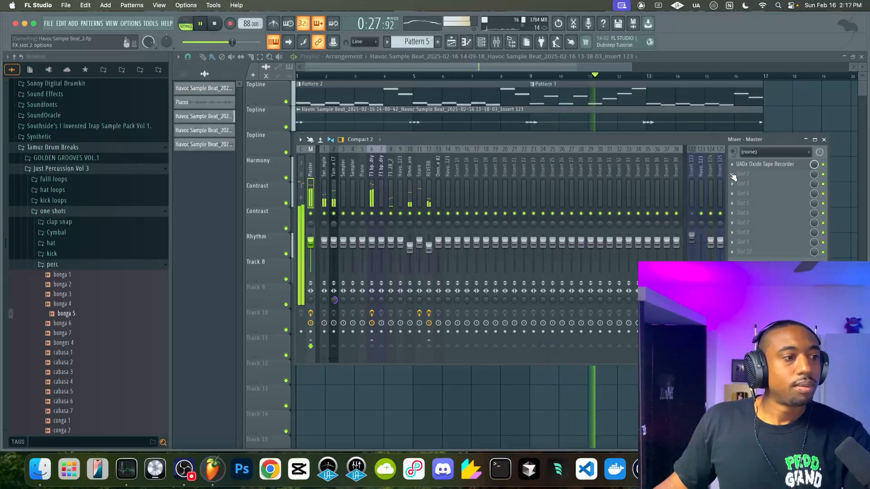
pyautogui.click(311, 314)
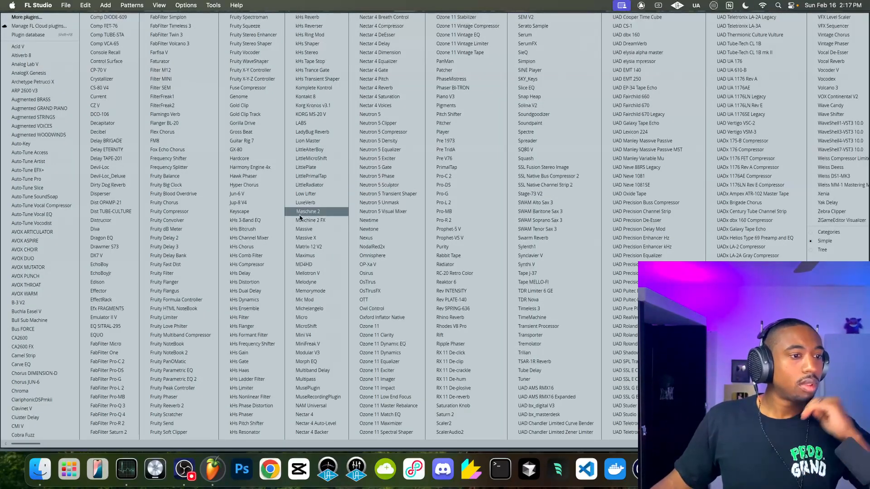
pyautogui.hscroll(3, 250, 250)
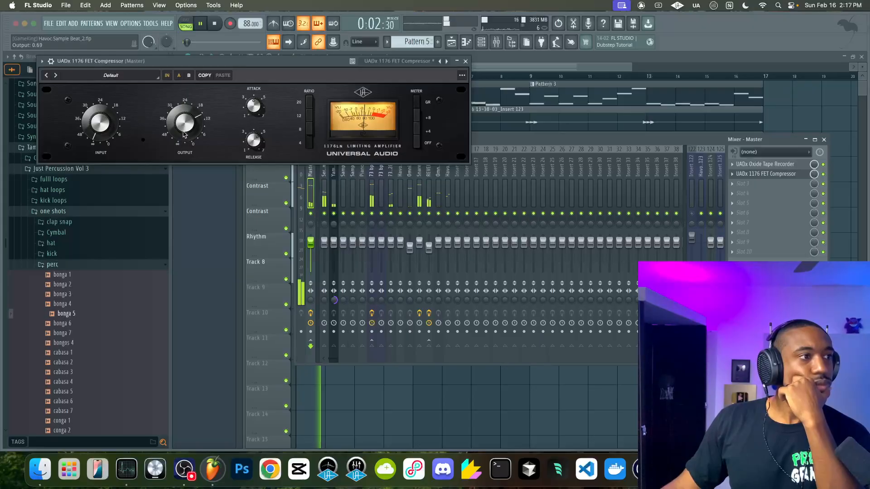
pyautogui.click(756, 198)
pyautogui.moveTo(752, 181)
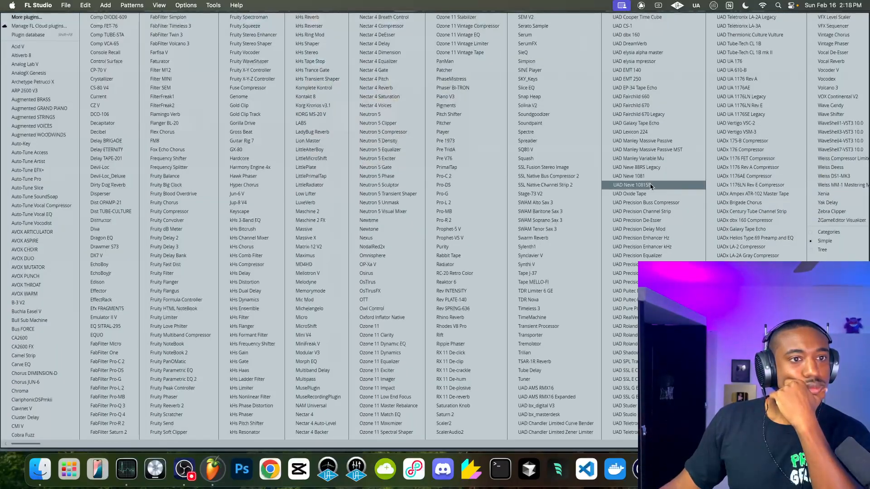
pyautogui.click(648, 159)
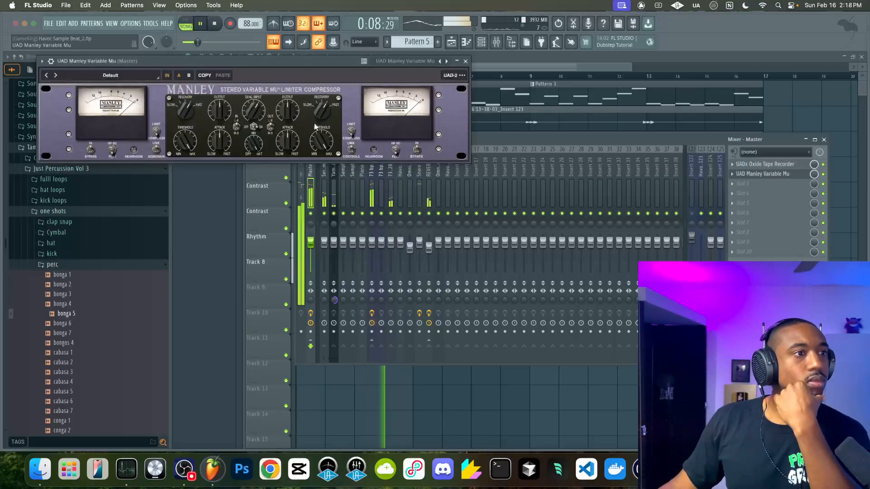
# Adjust the Manley Variable Mu's recovery and output, set its threshold to 7.90, and close the plugin
pyautogui.moveTo(184, 112); pyautogui.dragTo(184, 85)
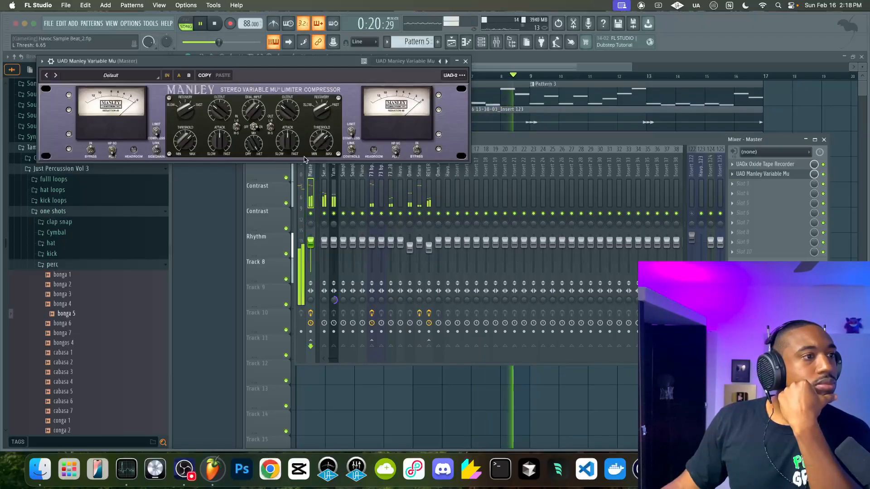
pyautogui.moveTo(318, 149); pyautogui.dragTo(318, 140)
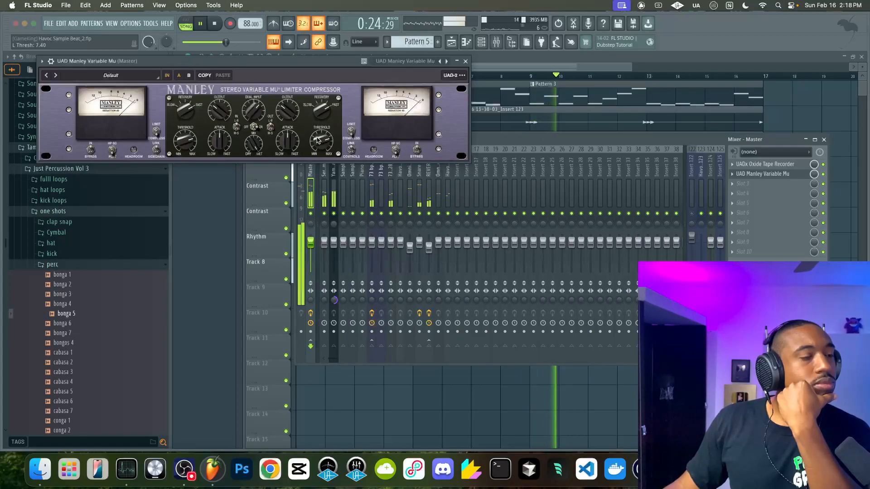
pyautogui.moveTo(318, 141); pyautogui.dragTo(318, 143)
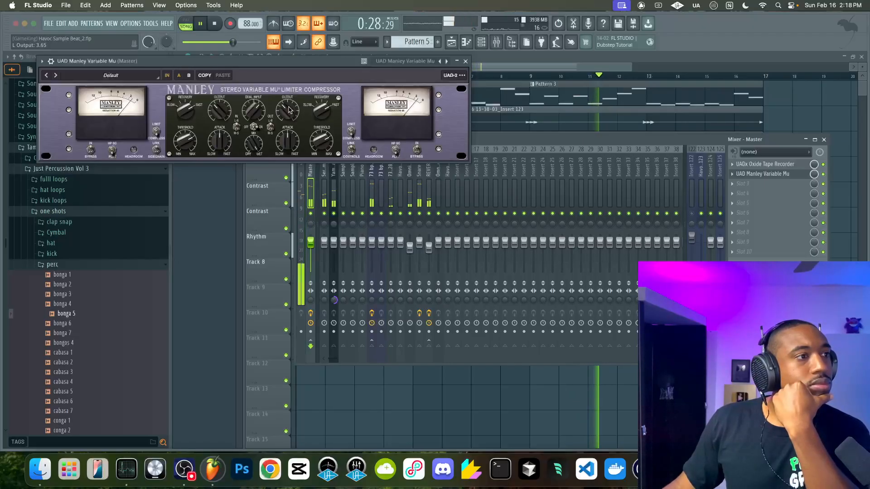
pyautogui.moveTo(289, 109); pyautogui.dragTo(289, 106)
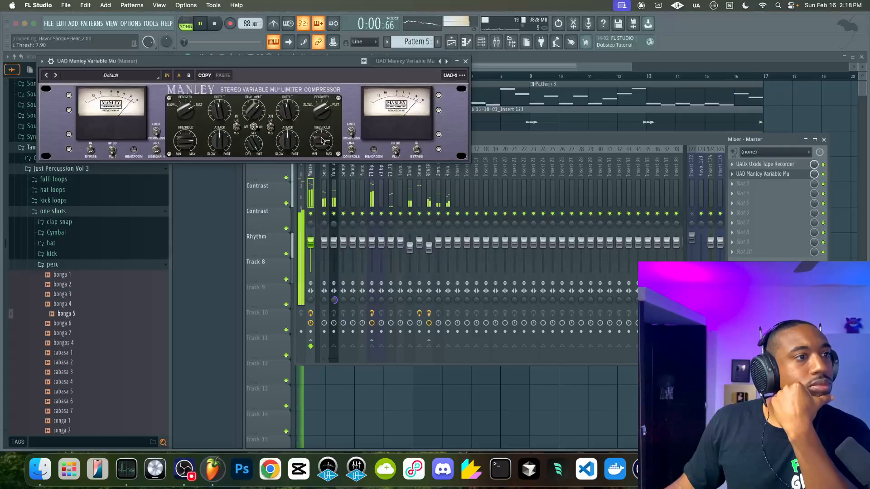
pyautogui.click(466, 61)
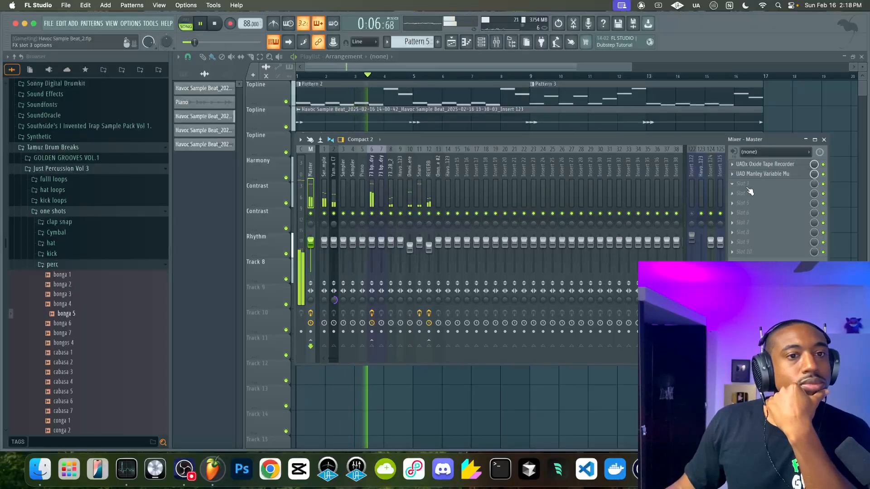
# Move the UAD Manley Variable Mu down to slot 4 of the Master track's effects chain
pyautogui.click(749, 190)
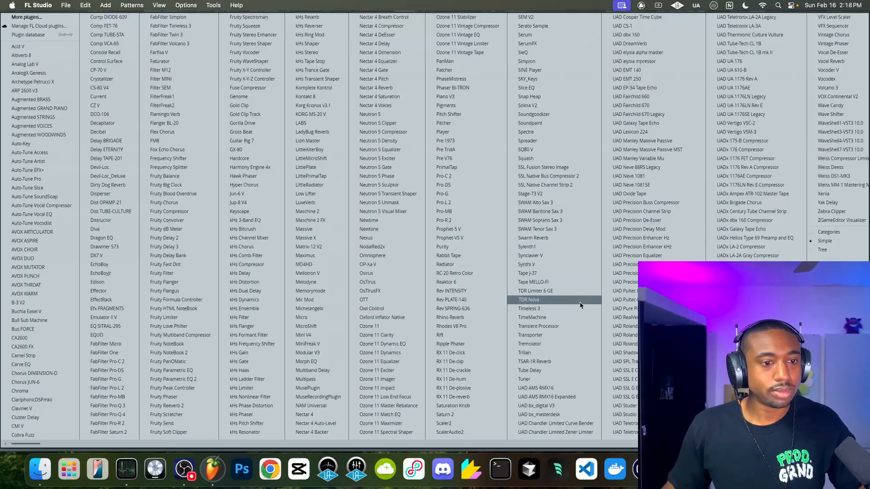
pyautogui.press('Escape')
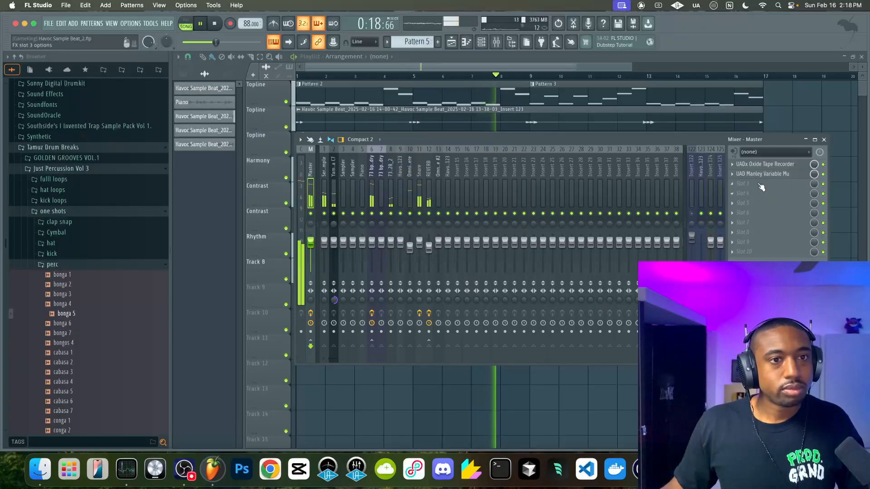
pyautogui.moveTo(734, 174); pyautogui.dragTo(734, 193)
# Load the UAD SSL G Bus Compressor into the Master track's slot 2 and adjust its make-up gain and threshold
pyautogui.click(734, 177)
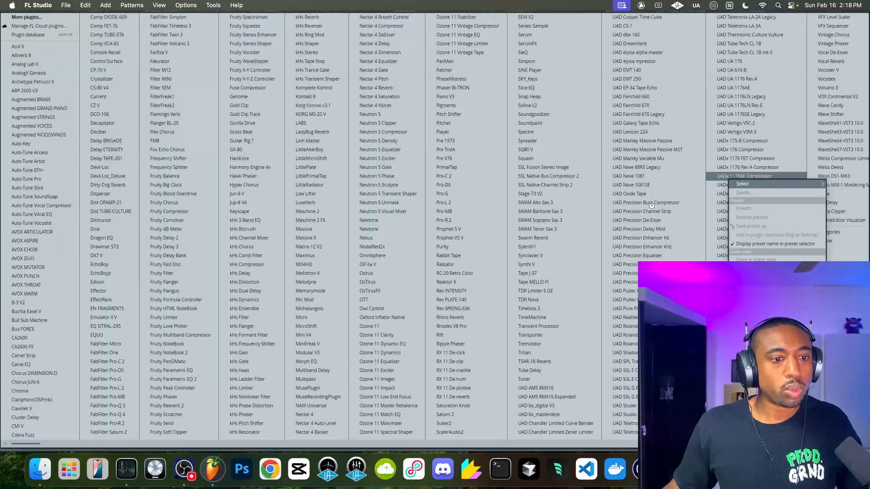
pyautogui.click(731, 177)
pyautogui.click(735, 175)
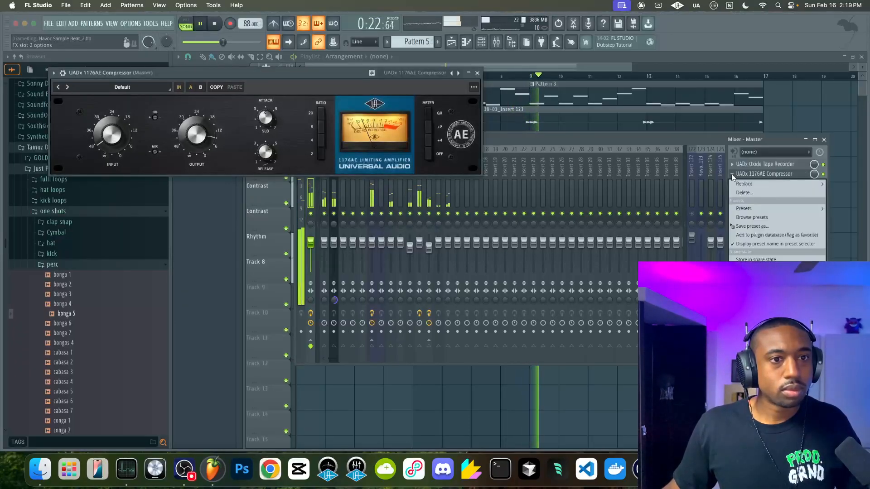
pyautogui.moveTo(739, 185)
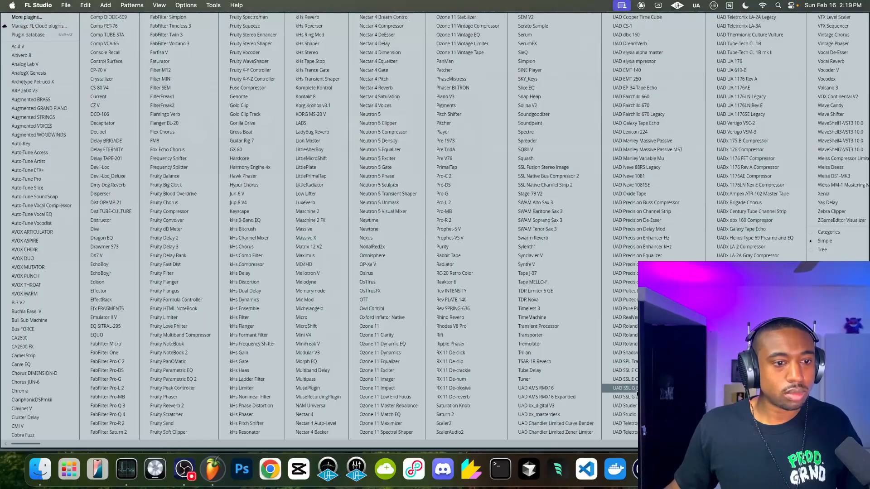
pyautogui.click(621, 388)
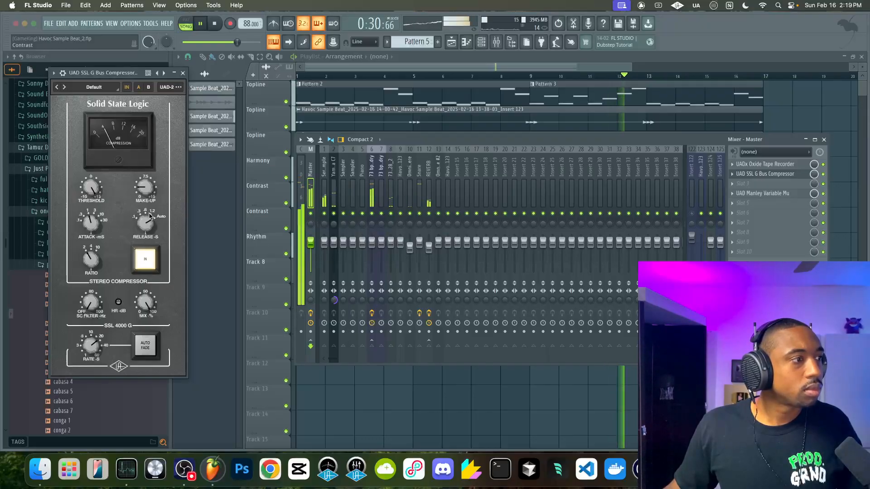
pyautogui.moveTo(145, 187); pyautogui.dragTo(143, 216)
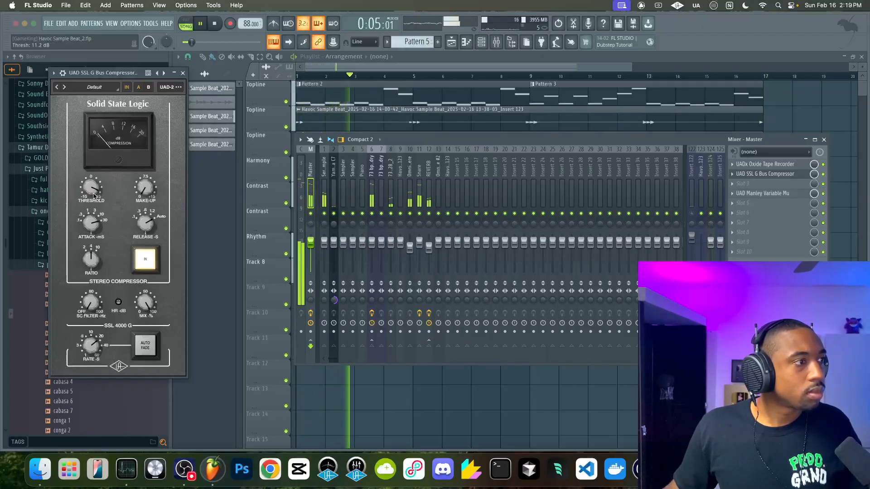
pyautogui.moveTo(92, 197); pyautogui.dragTo(93, 190)
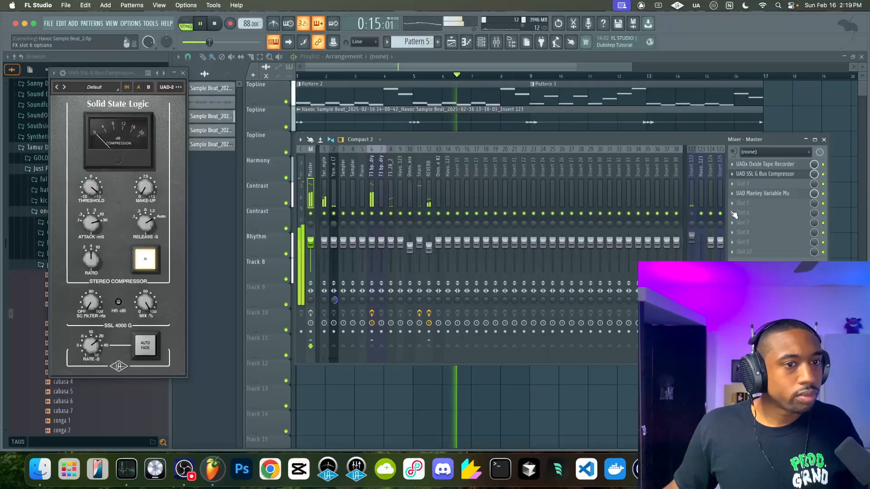
# Compare the beat with the Insert 122 audio by toggling that track's mute, and close the SSL G Bus Compressor
pyautogui.click(692, 212)
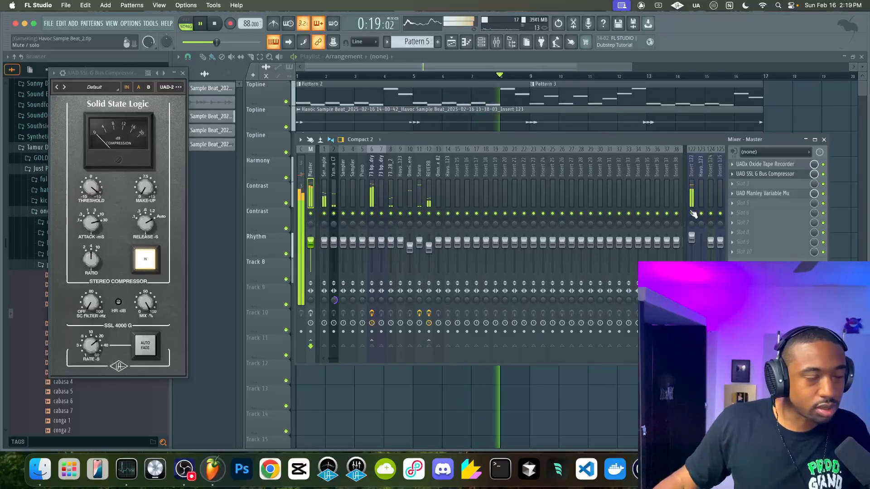
pyautogui.click(692, 213)
pyautogui.click(692, 213)
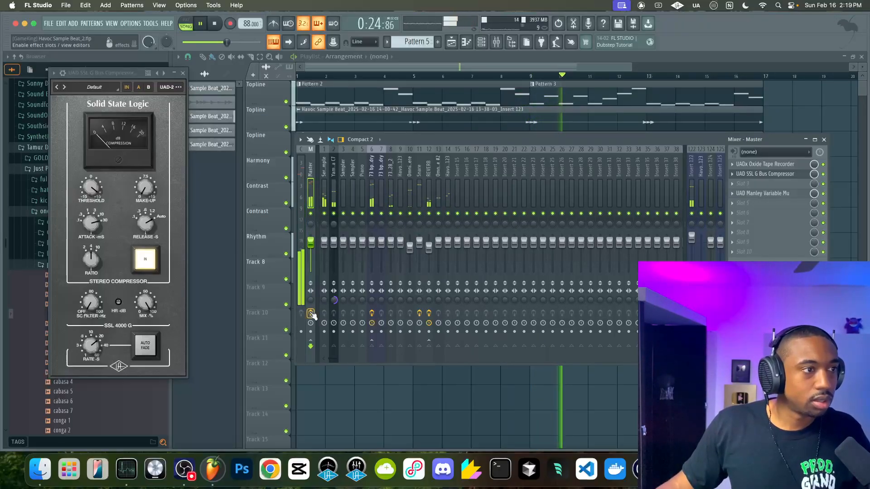
pyautogui.click(693, 213)
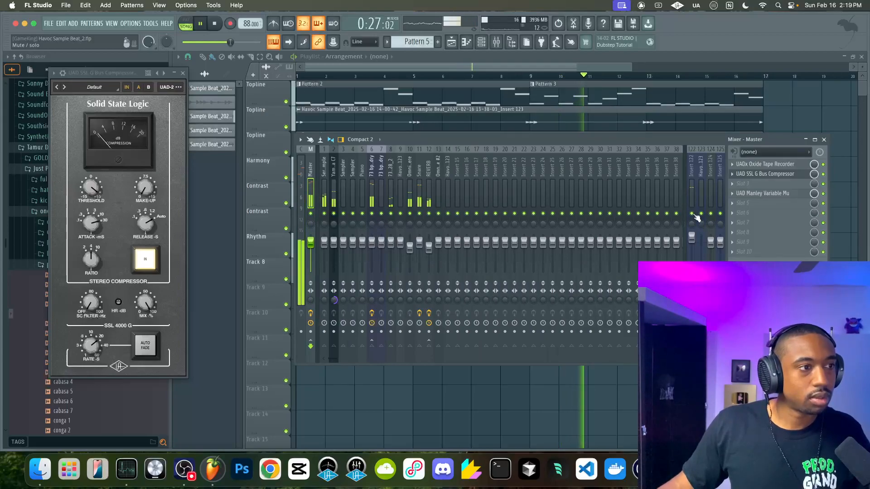
pyautogui.click(694, 214)
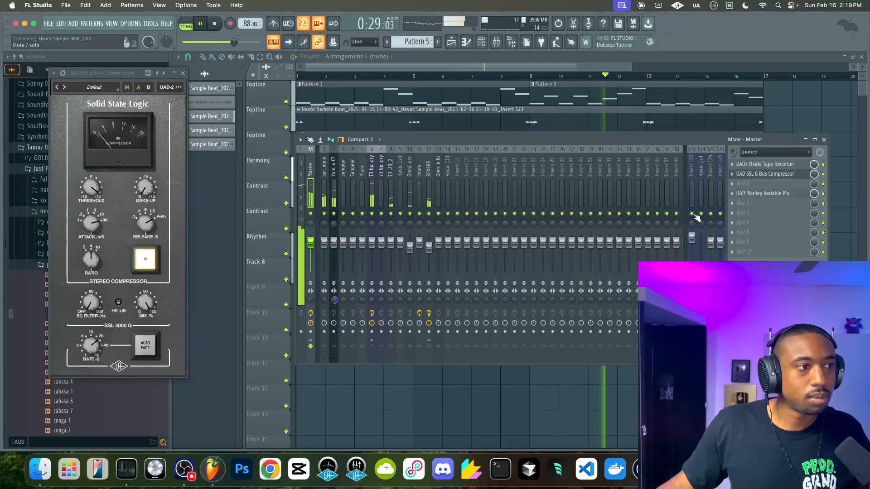
pyautogui.click(693, 214)
pyautogui.click(183, 73)
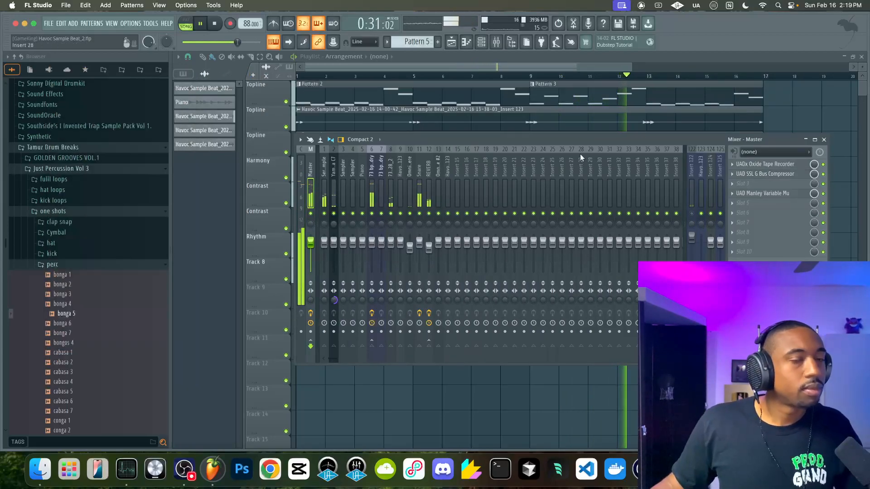
# Load the UAD SSL E Channel Strip into the Master track's slot 3 and replace it with the UAD SSL E Channel Strip Legacy
pyautogui.click(735, 187)
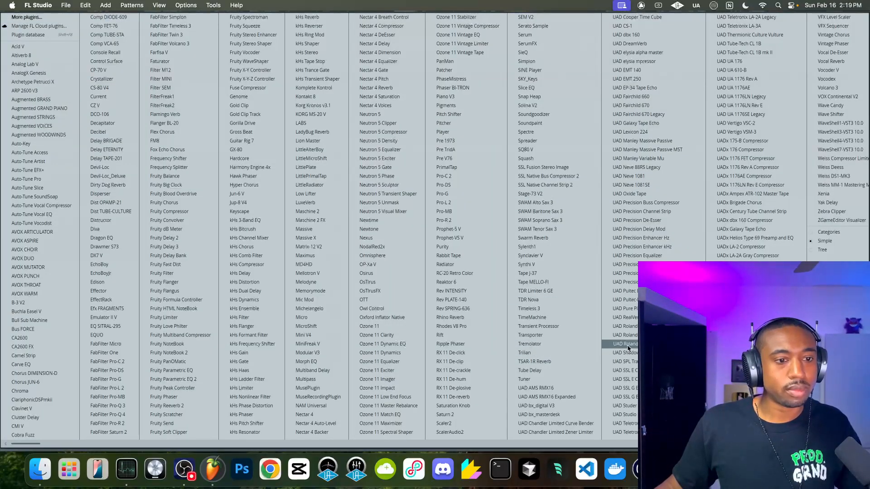
pyautogui.click(621, 371)
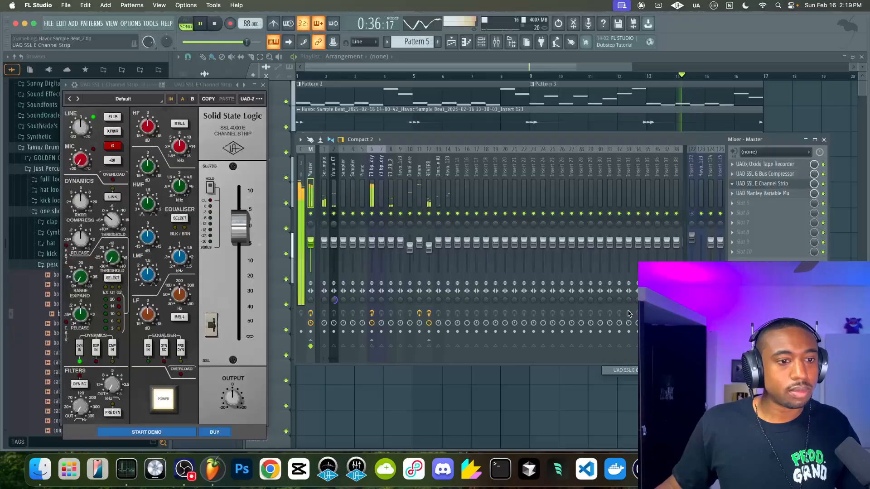
pyautogui.click(425, 183)
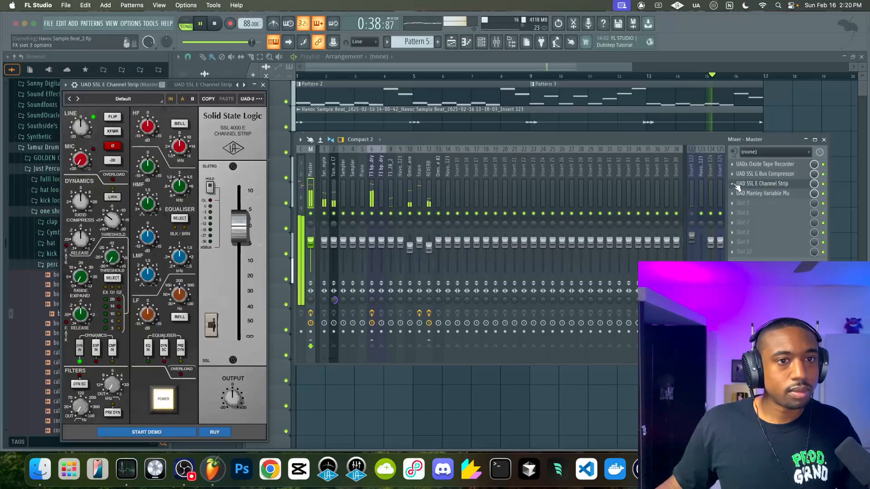
pyautogui.click(736, 186)
pyautogui.moveTo(761, 193)
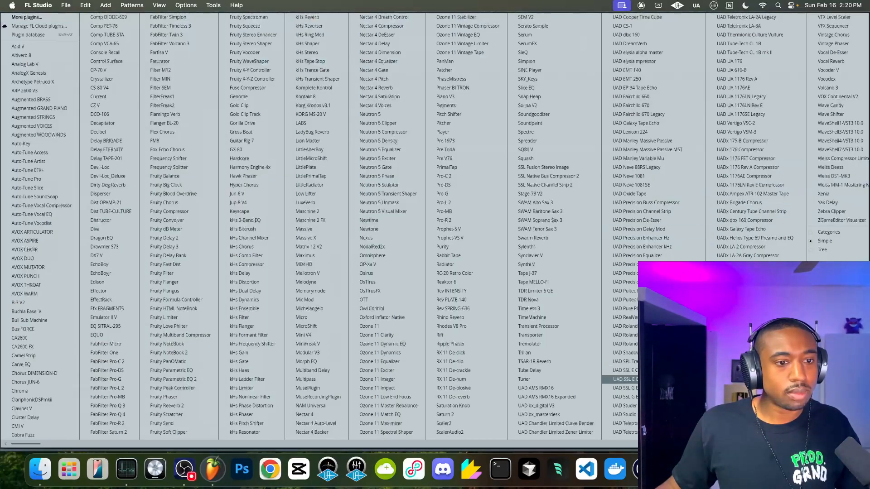
pyautogui.click(620, 379)
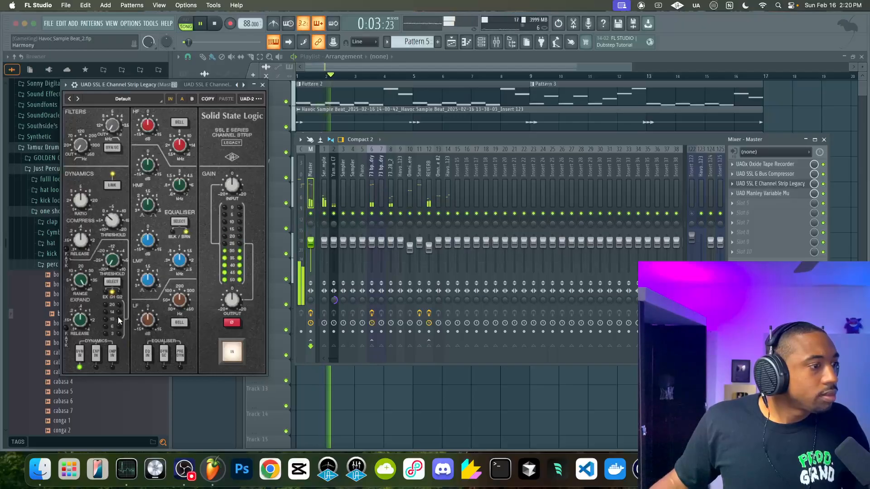
# Enable the SSL E Channel Strip Legacy's equaliser, set its LF gain to about -1.4 dB and adjust the LF frequency
pyautogui.click(146, 349)
pyautogui.moveTo(150, 166)
pyautogui.mouseDown()
pyautogui.moveTo(153, 146)
pyautogui.moveTo(147, 167)
pyautogui.mouseUp()
pyautogui.moveTo(148, 241); pyautogui.dragTo(147, 229)
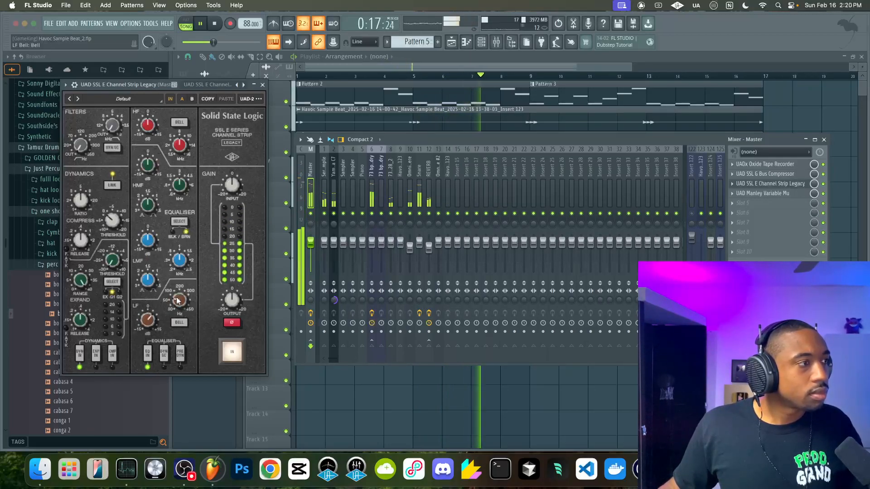
pyautogui.moveTo(147, 321); pyautogui.dragTo(146, 329)
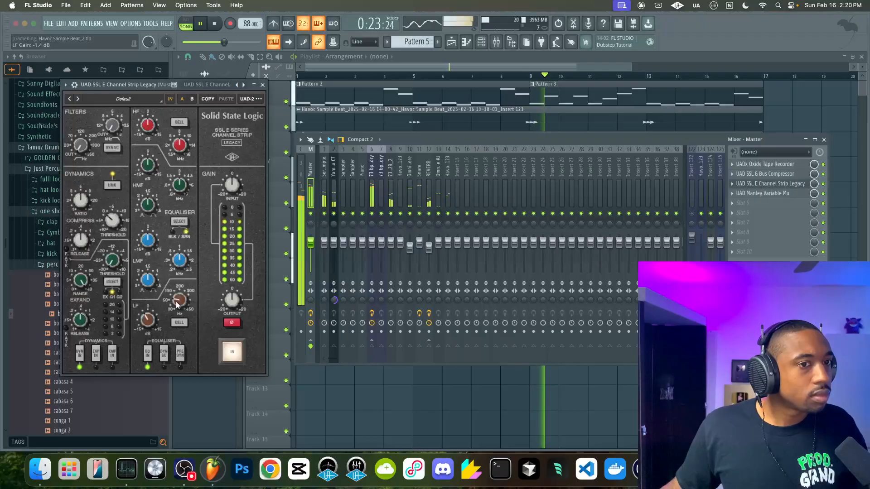
pyautogui.moveTo(176, 302); pyautogui.dragTo(145, 313)
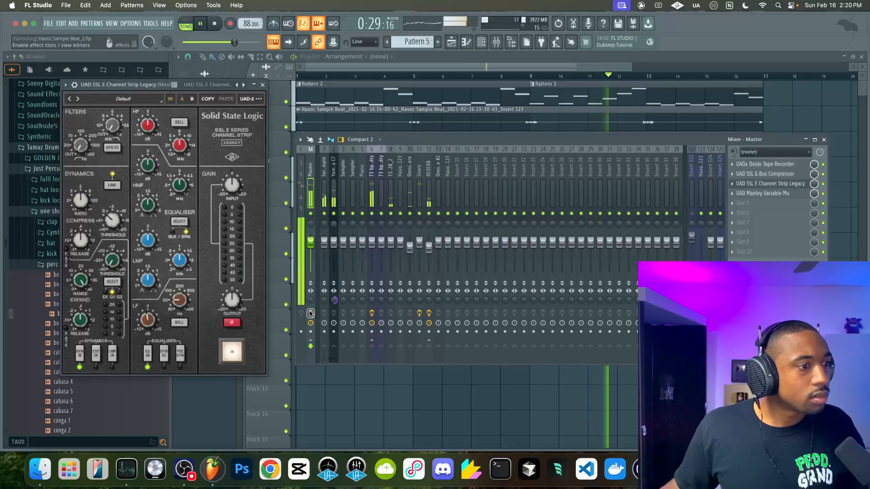
# Reset the Yamaha C7 mixer track's stereo separation to Original
pyautogui.rightClick(336, 297)
pyautogui.click(337, 300)
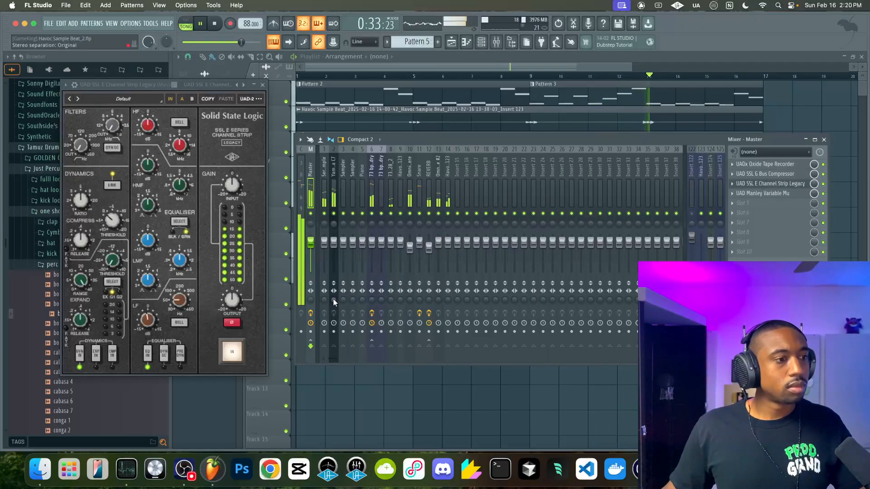
pyautogui.moveTo(333, 298); pyautogui.dragTo(333, 295)
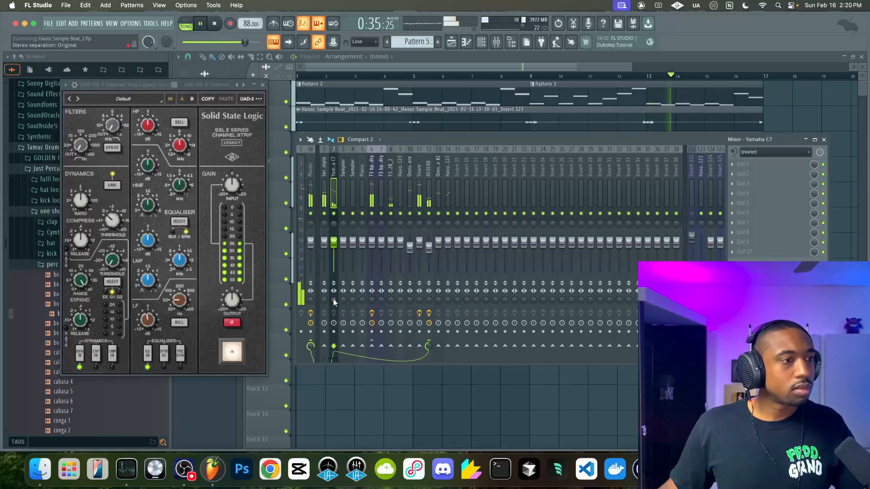
# Restart playback of the beat and raise the Omnisphere mixer track's fader level with its neighbouring tracks
pyautogui.press('space')
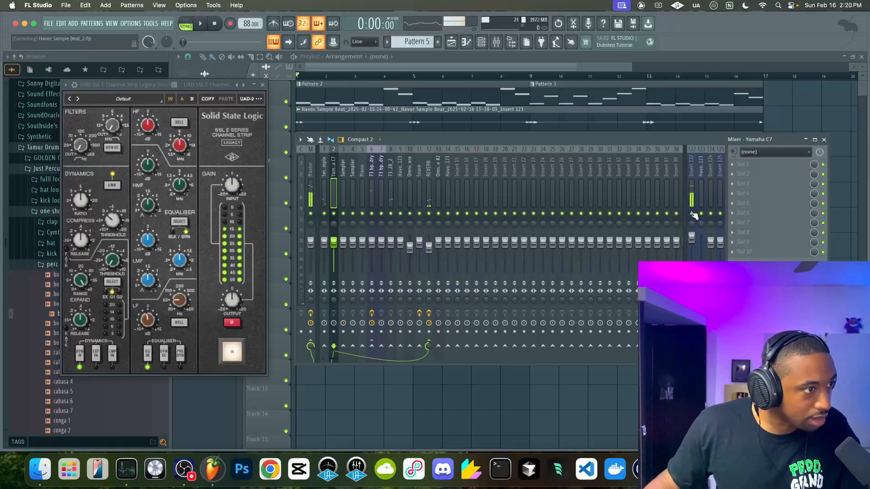
pyautogui.press('space')
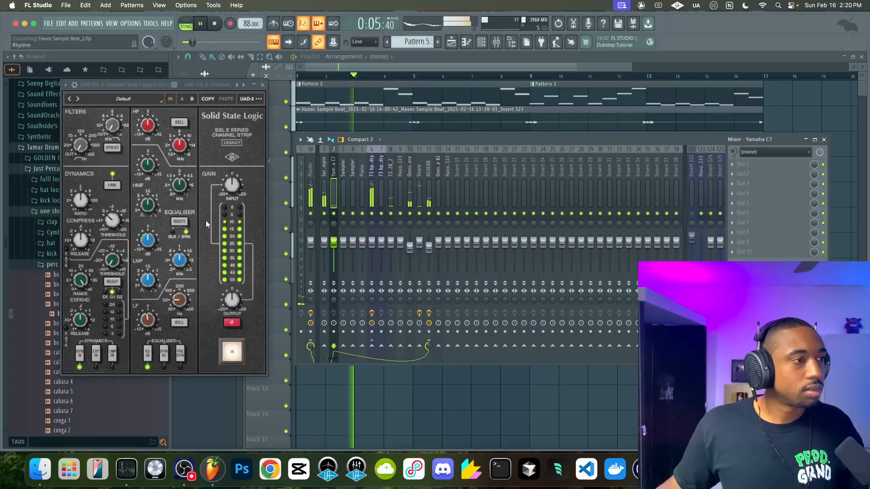
pyautogui.moveTo(410, 248); pyautogui.dragTo(410, 242)
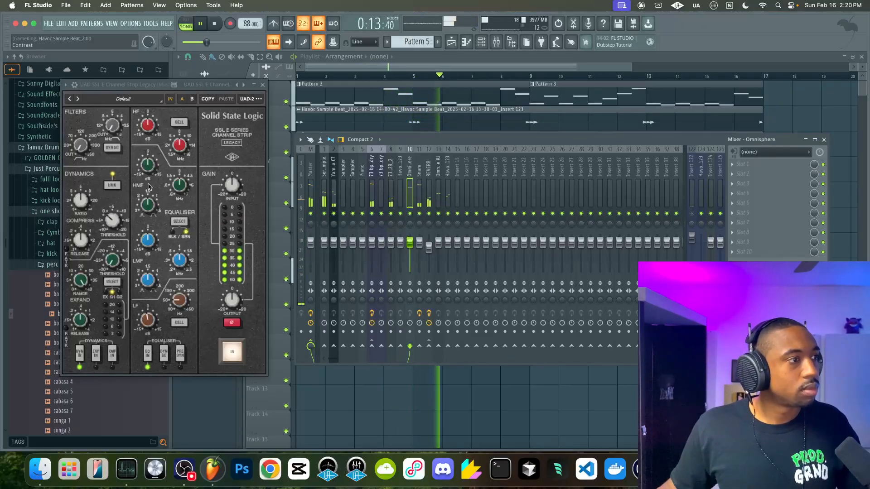
# Boost the SSL E Channel Strip Legacy's HF gain to about 2.9 dB and adjust its HF frequency
pyautogui.moveTo(150, 128); pyautogui.dragTo(155, 115)
pyautogui.moveTo(183, 143); pyautogui.dragTo(146, 123)
pyautogui.moveTo(181, 146); pyautogui.dragTo(152, 127)
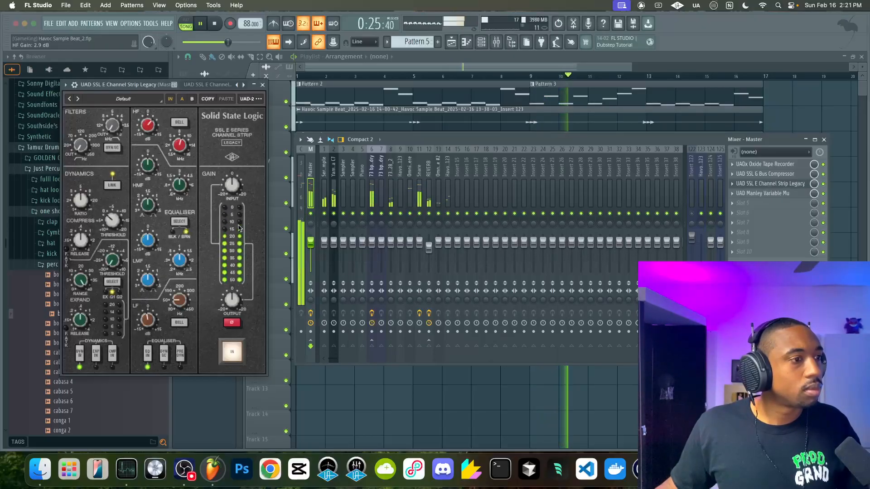
# Adjust the Yamaha C7 mixer track's stereo separation and check the Serato Sample track's send level to Master
pyautogui.click(338, 297)
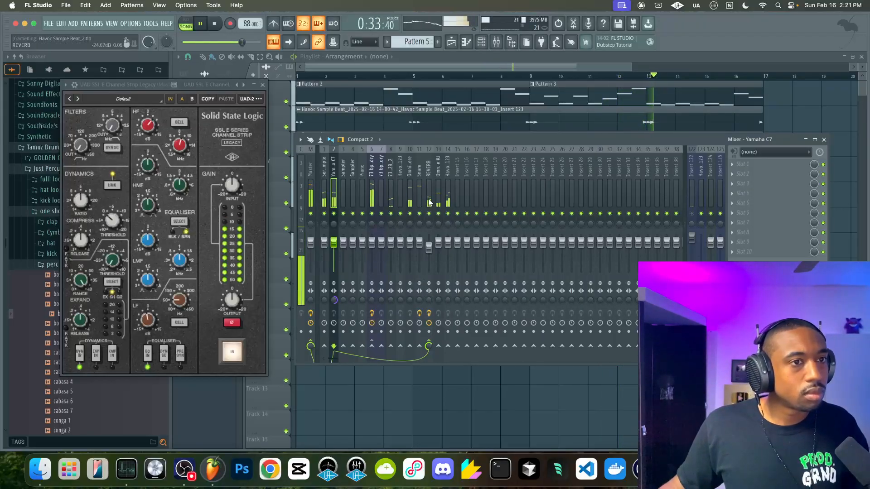
pyautogui.click(824, 140)
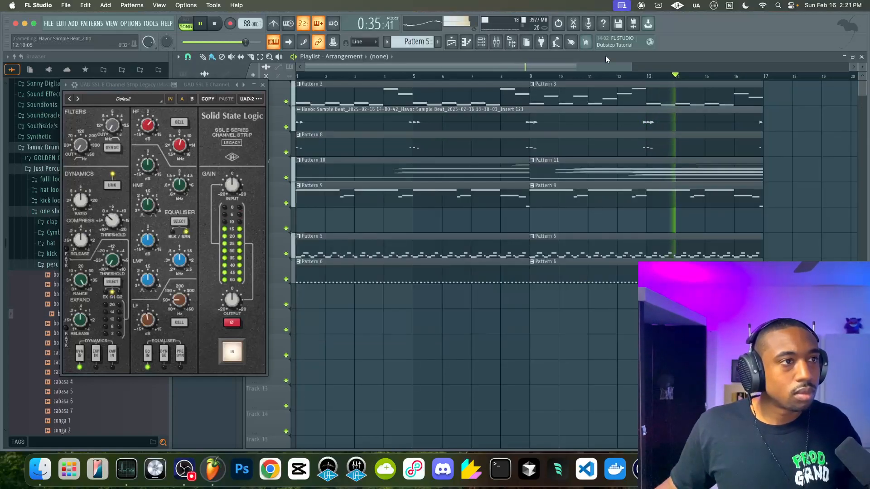
pyautogui.click(496, 42)
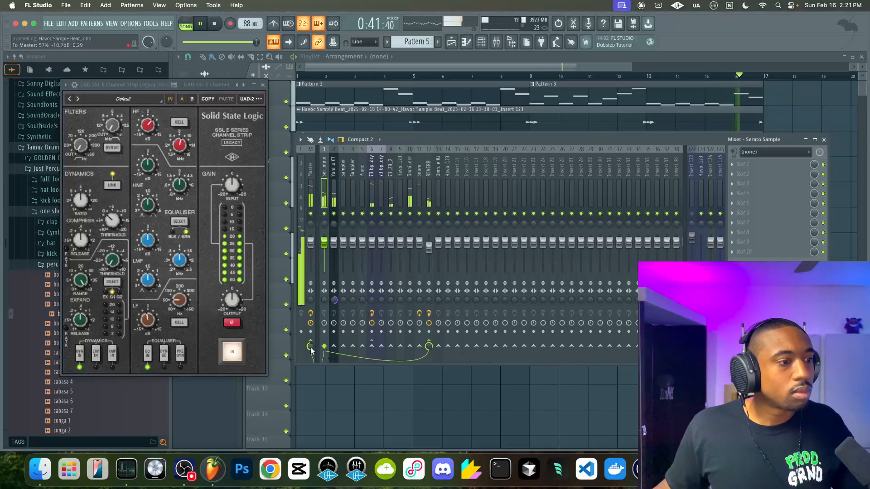
pyautogui.click(350, 399)
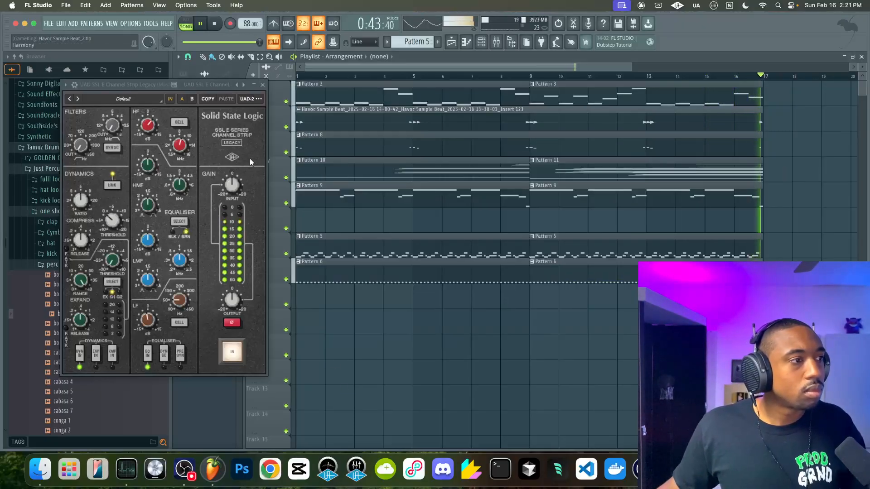
# Close the SSL channel strip, open the sampler channel "73 bpm our dry - Marker #28_2 - Marker #1_2" and reset its stereo delay
pyautogui.click(481, 42)
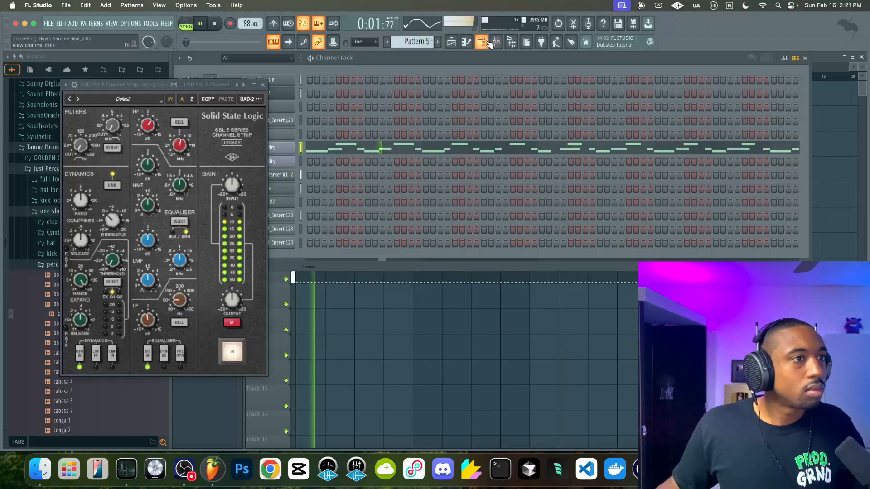
pyautogui.click(262, 85)
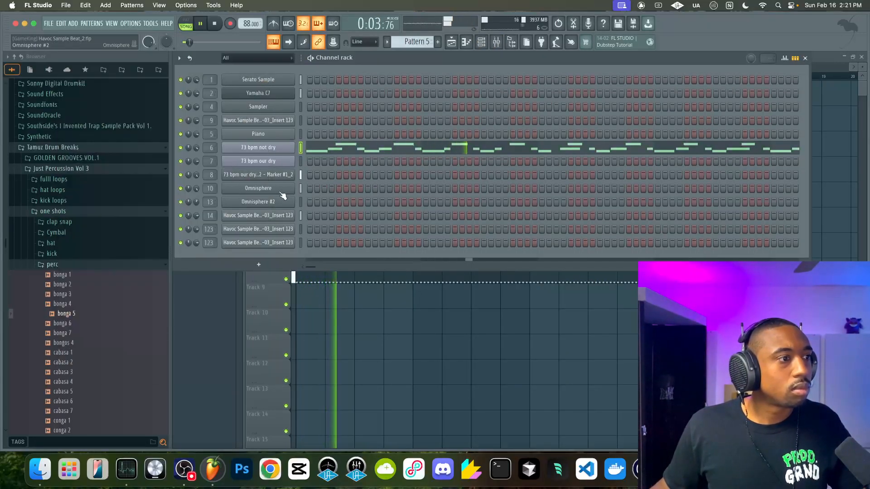
pyautogui.click(284, 179)
pyautogui.click(240, 129)
pyautogui.click(221, 129)
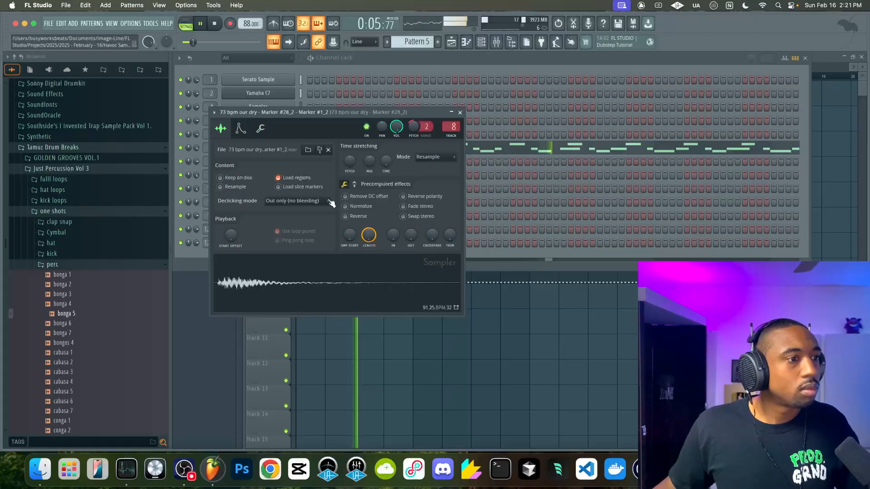
pyautogui.click(356, 185)
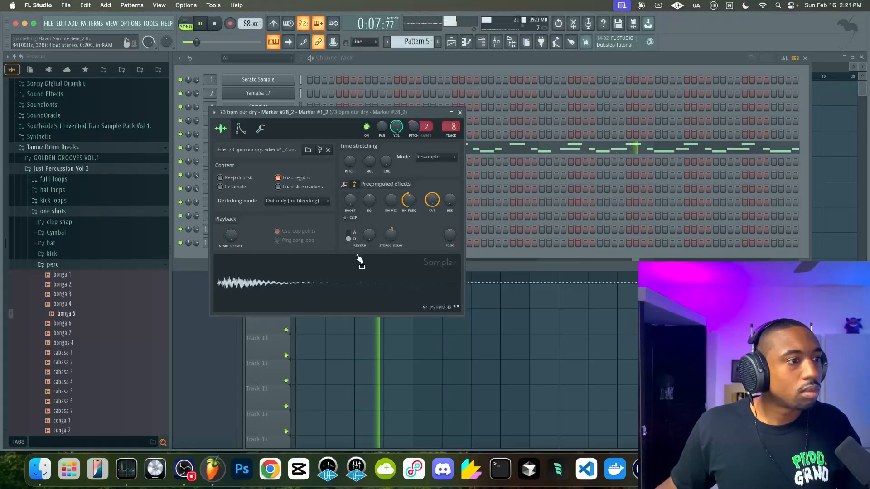
pyautogui.rightClick(390, 236)
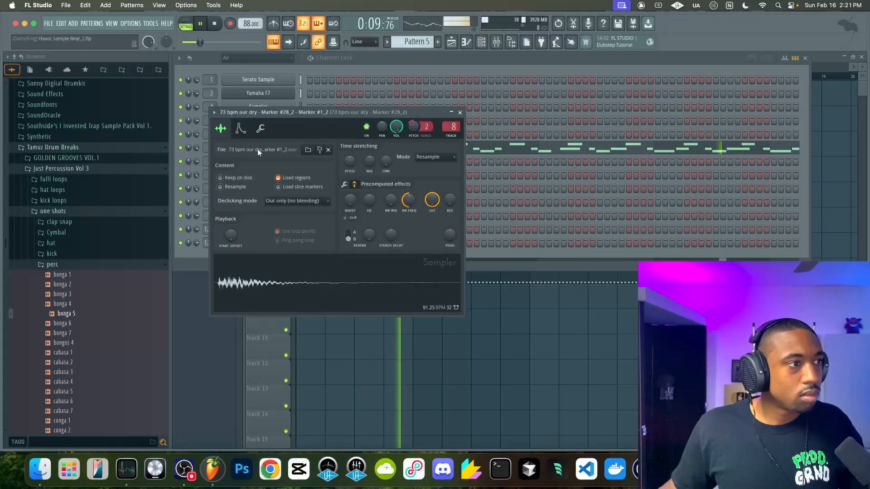
# Add a fade-out to the Marker #28_2 sample and adjust its silence trimming threshold, trying about 72%
pyautogui.click(261, 129)
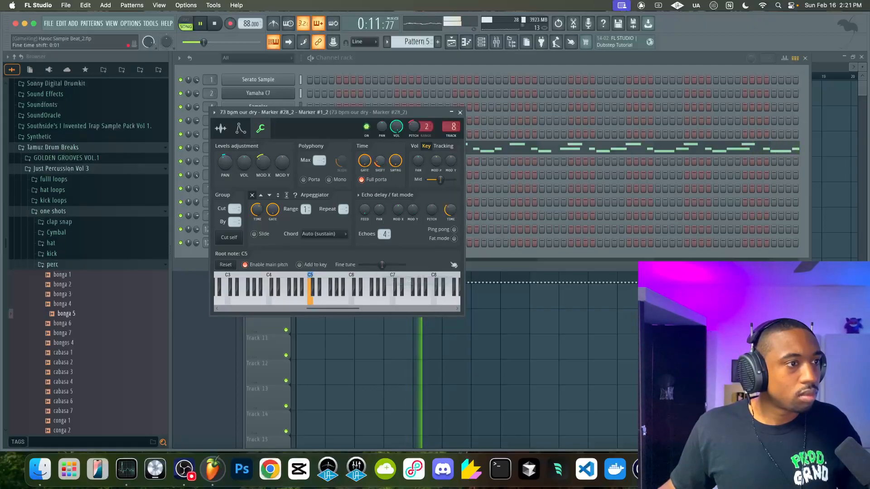
pyautogui.click(221, 129)
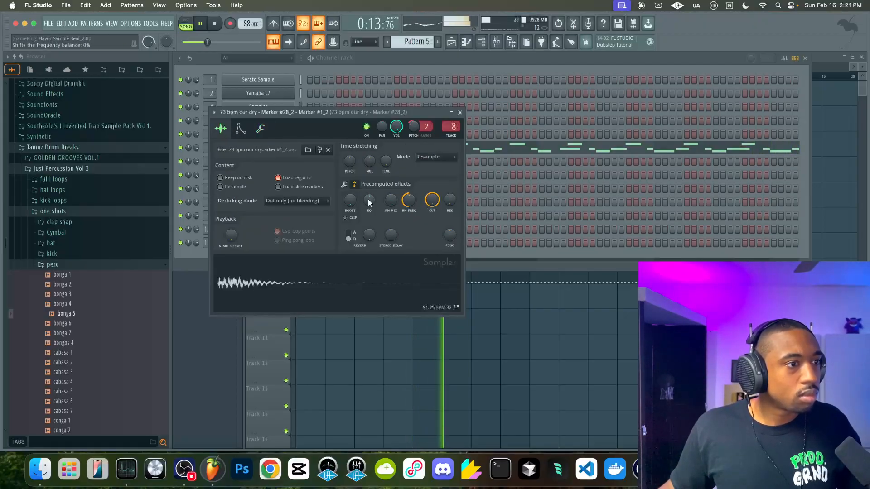
pyautogui.click(344, 184)
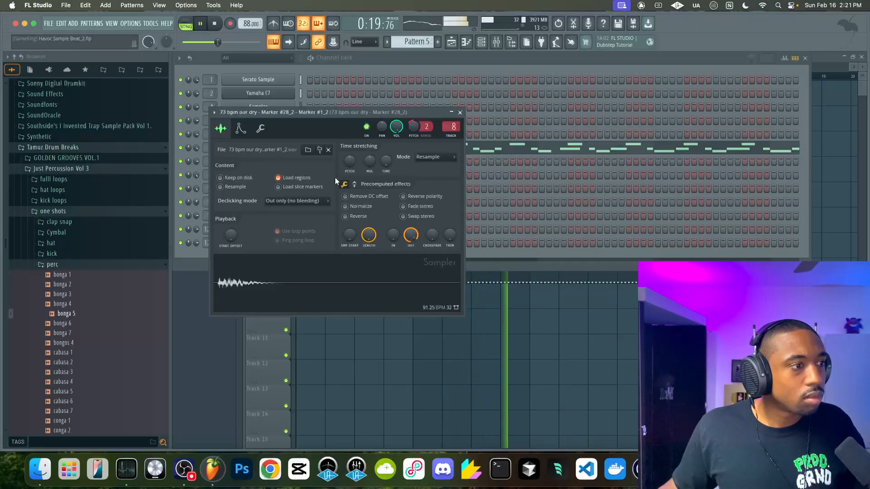
pyautogui.moveTo(449, 236); pyautogui.dragTo(450, 186)
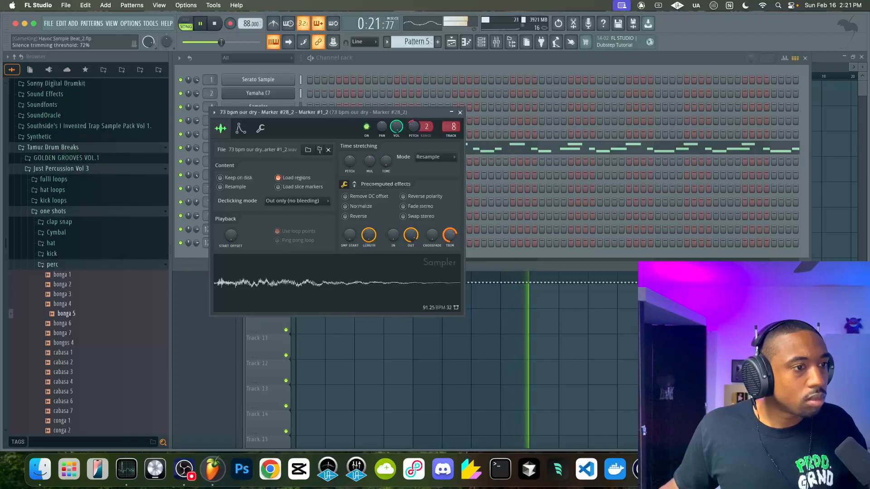
pyautogui.keyDown('alt'); pyautogui.click(450, 240); pyautogui.keyUp('alt')
pyautogui.moveTo(450, 236); pyautogui.dragTo(450, 190)
# Reset the Marker #28_2 channel's pan and modulation X level adjustments, set its fine time shift to 0:02 and close it
pyautogui.click(260, 128)
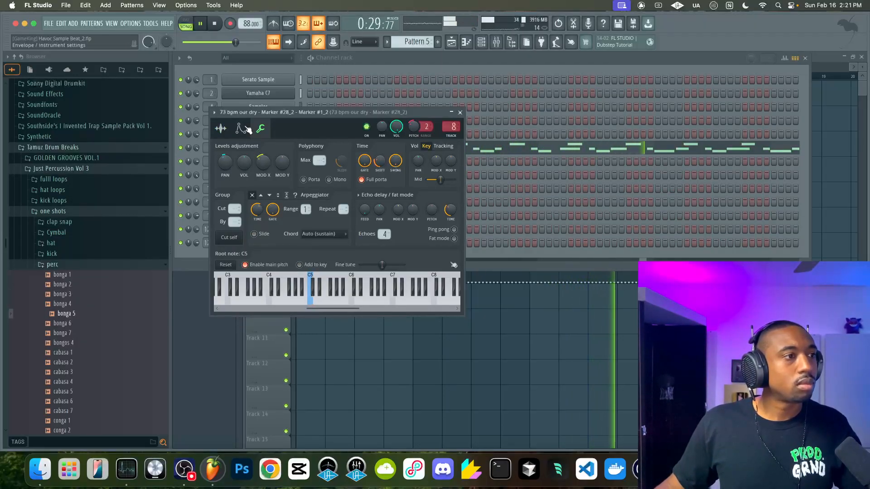
pyautogui.rightClick(262, 162)
pyautogui.rightClick(219, 163)
pyautogui.click(222, 167)
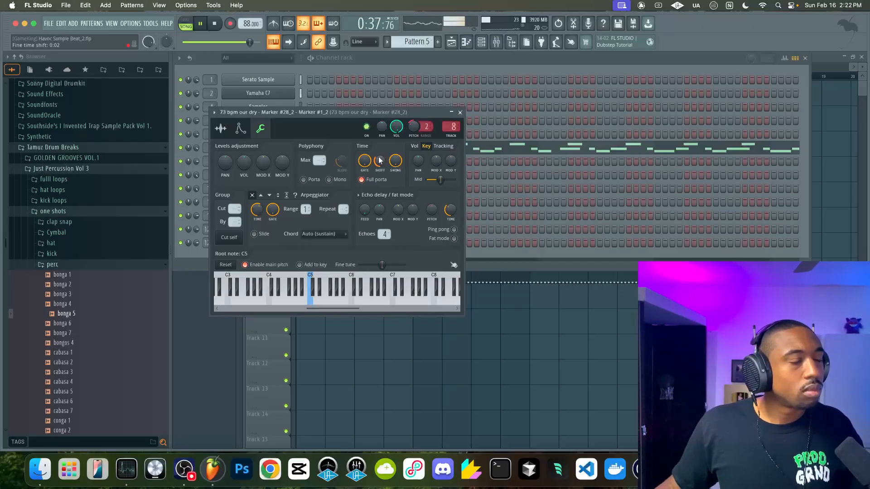
pyautogui.click(460, 112)
# Compare the beat with the Insert 122 audio and lower the Marker #28_2 channel's modulation X offset
pyautogui.click(497, 44)
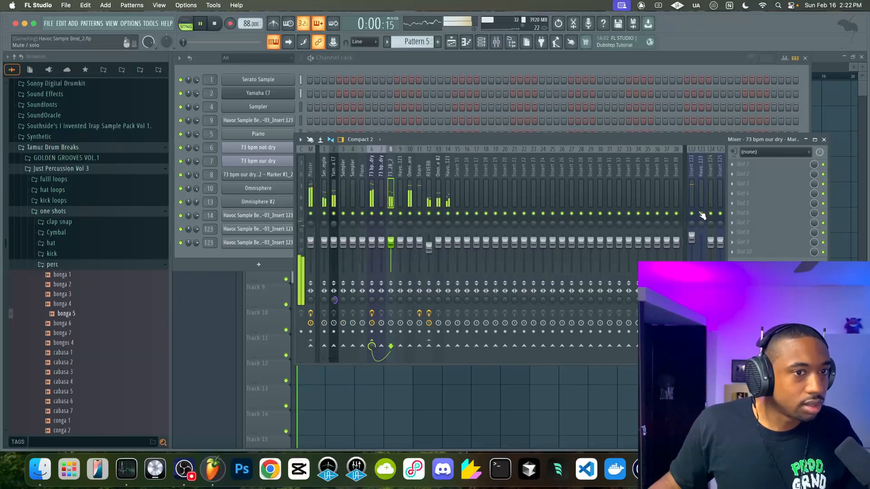
pyautogui.click(308, 190)
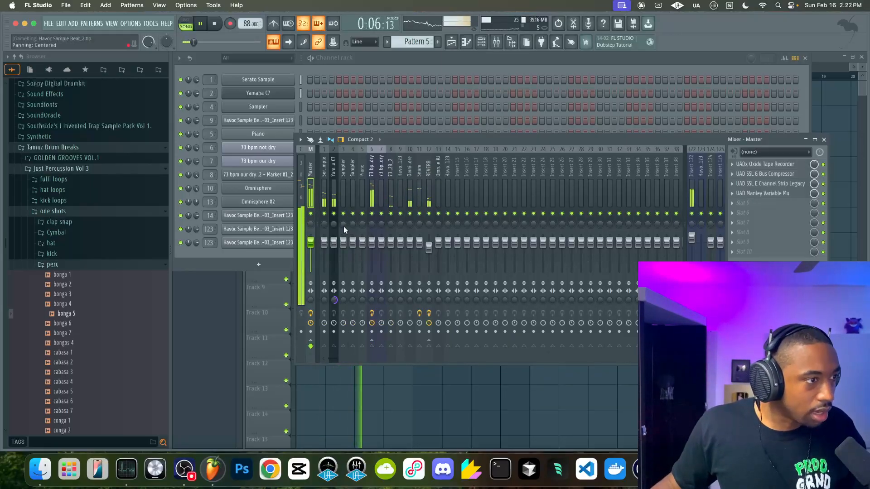
pyautogui.click(243, 252)
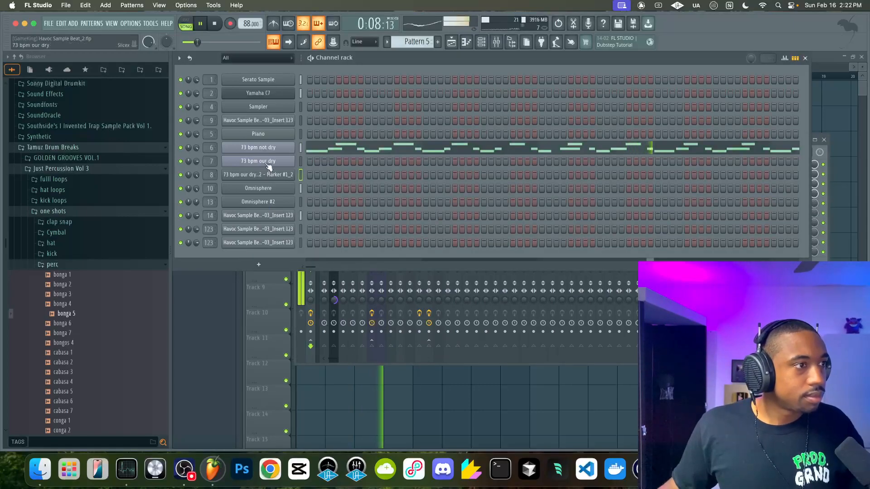
pyautogui.click(276, 176)
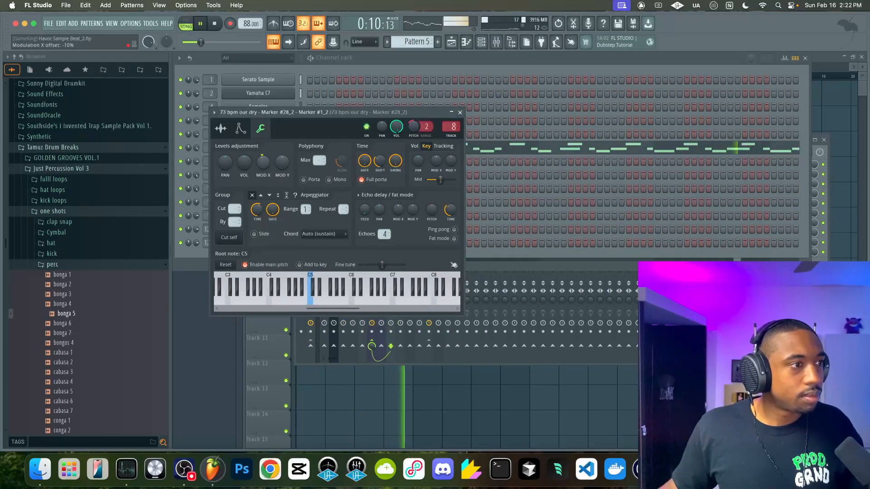
pyautogui.click(702, 262)
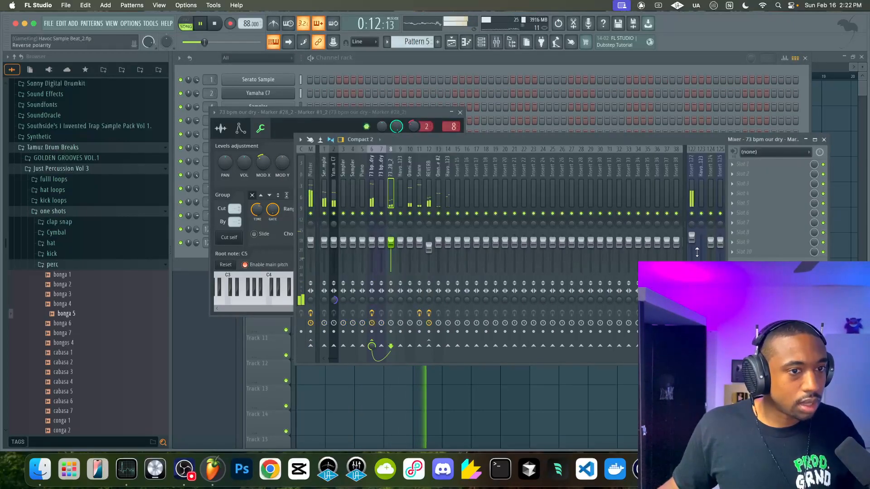
pyautogui.click(840, 271)
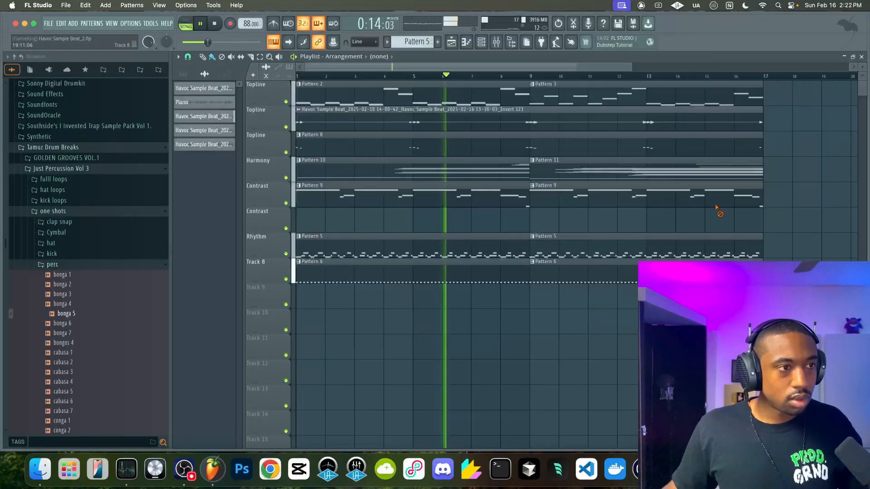
# Adjust the Omnisphere mixer track's stereo separation and the Serato Sample track's send level to REVERB
pyautogui.click(496, 42)
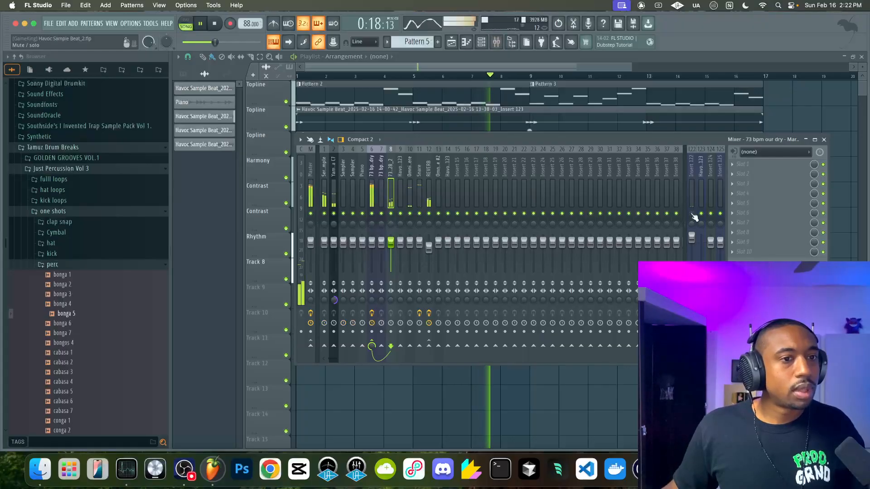
pyautogui.click(409, 262)
pyautogui.press('space')
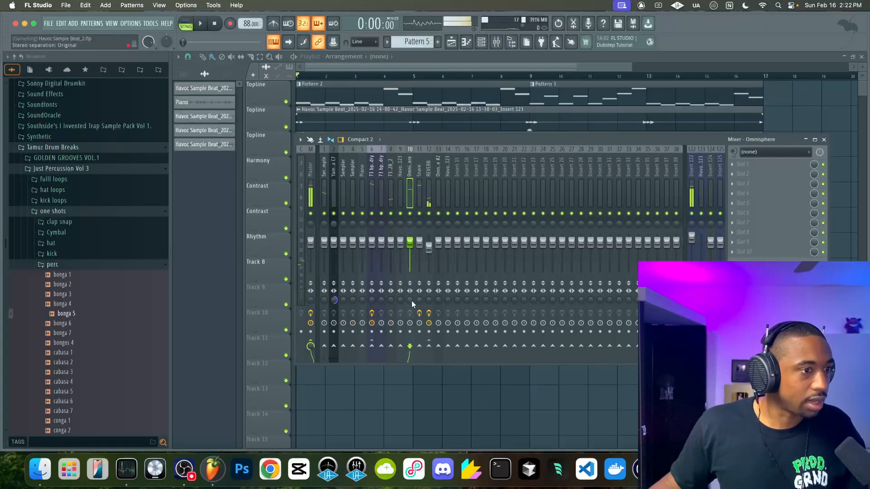
pyautogui.press('space')
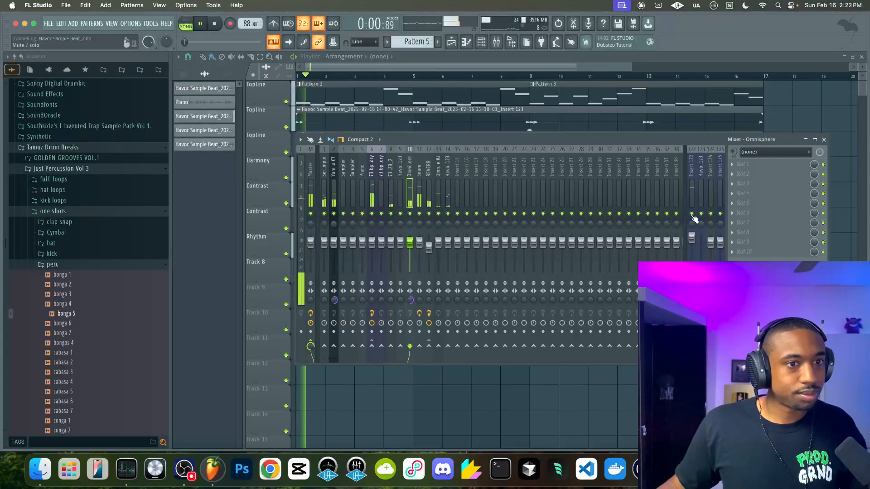
pyautogui.click(325, 184)
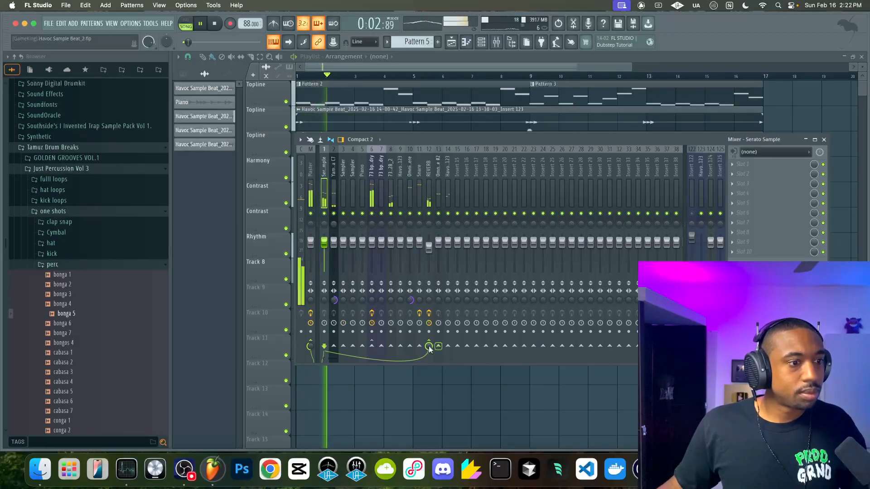
pyautogui.moveTo(428, 346); pyautogui.dragTo(429, 349)
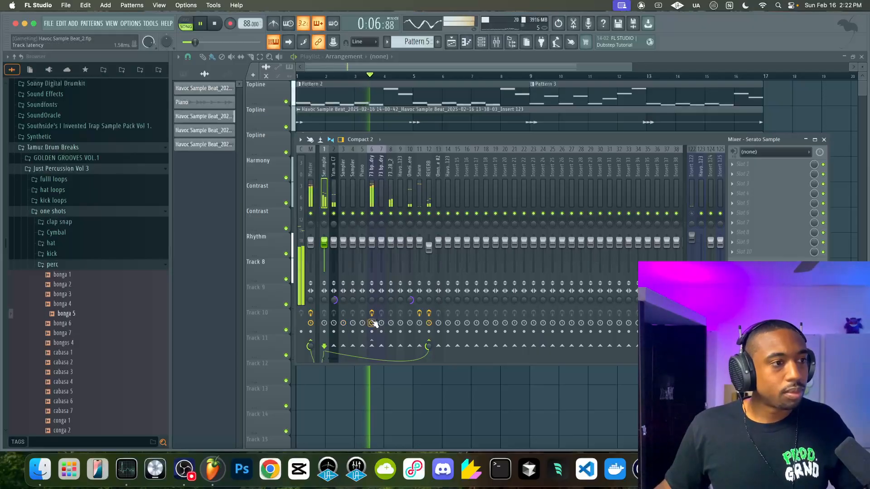
# Check the fine time shift in the Serato Sample channel's settings and return to the mixer
pyautogui.press('F9')
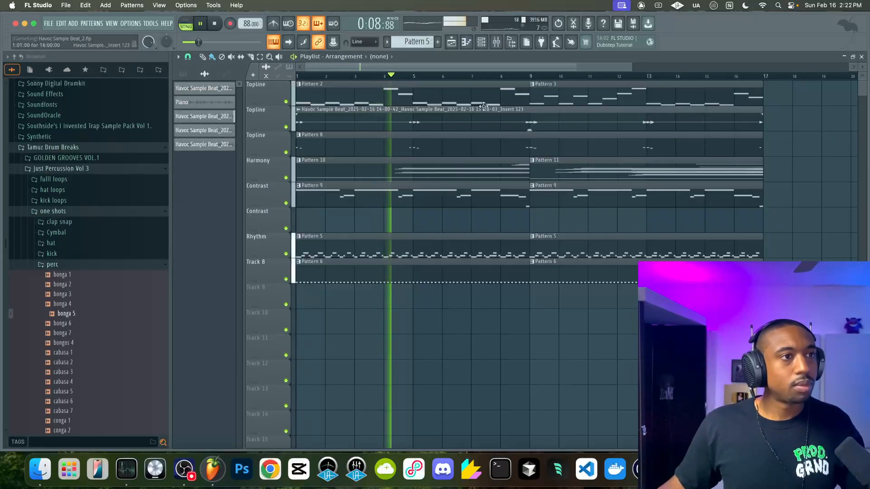
pyautogui.click(512, 43)
pyautogui.click(482, 43)
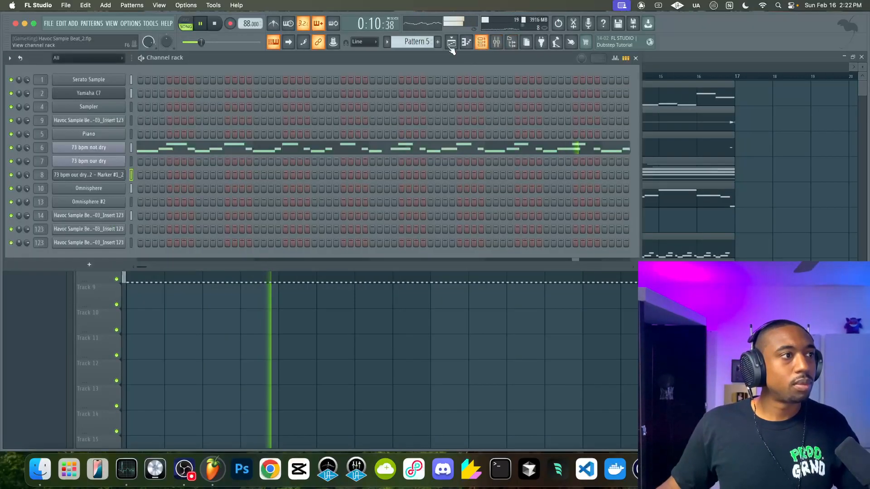
pyautogui.click(112, 79)
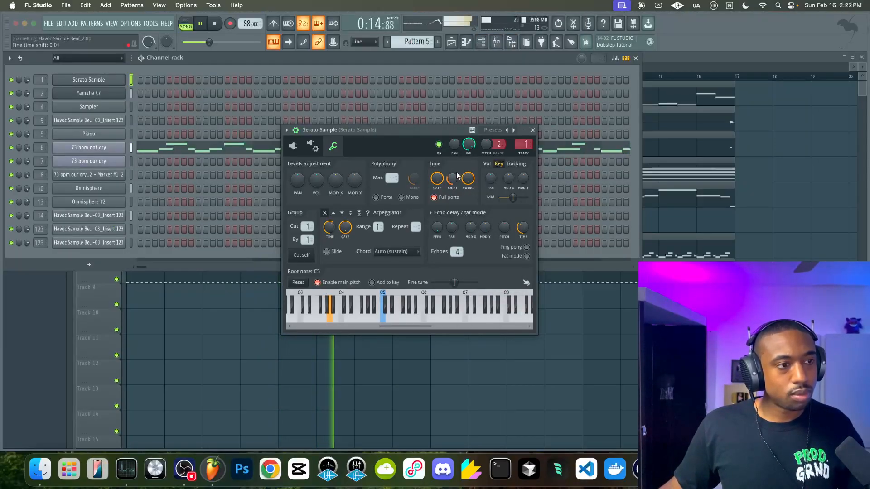
pyautogui.click(532, 131)
pyautogui.press('F6')
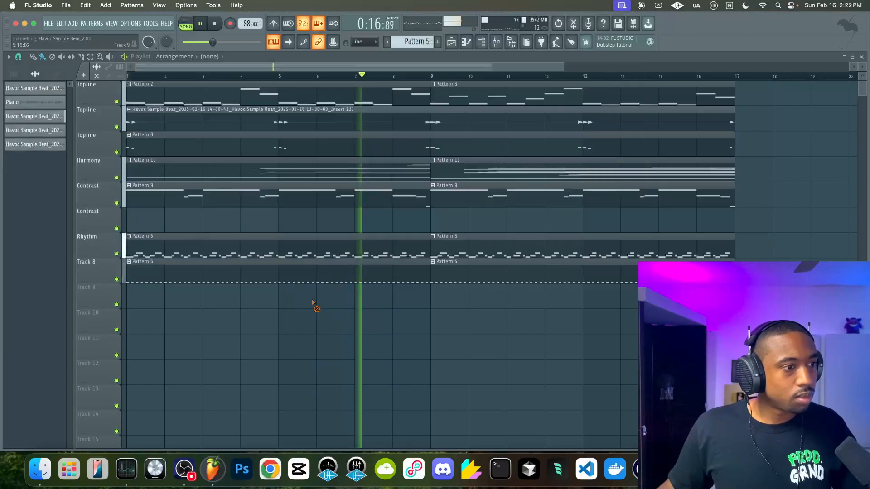
pyautogui.click(497, 42)
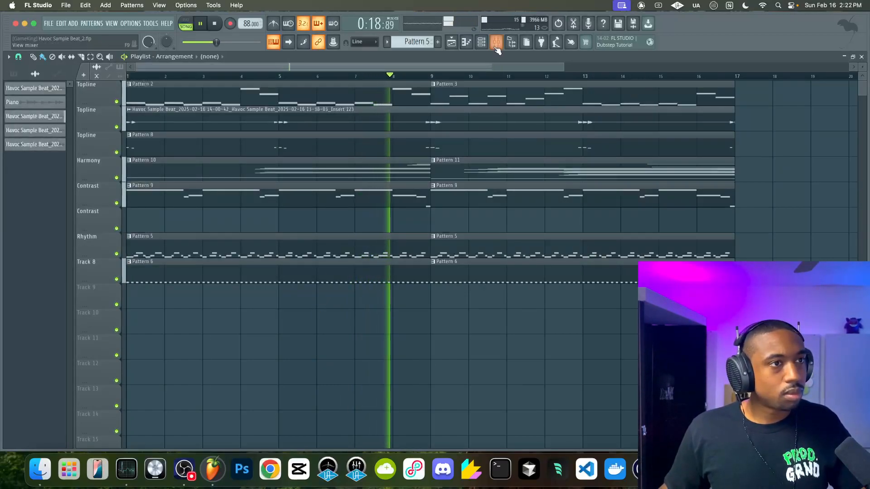
# Load FabFilter Pro-L 2 into the empty fifth effect slot of the Master mixer track
pyautogui.click(141, 190)
pyautogui.click(140, 313)
pyautogui.click(142, 313)
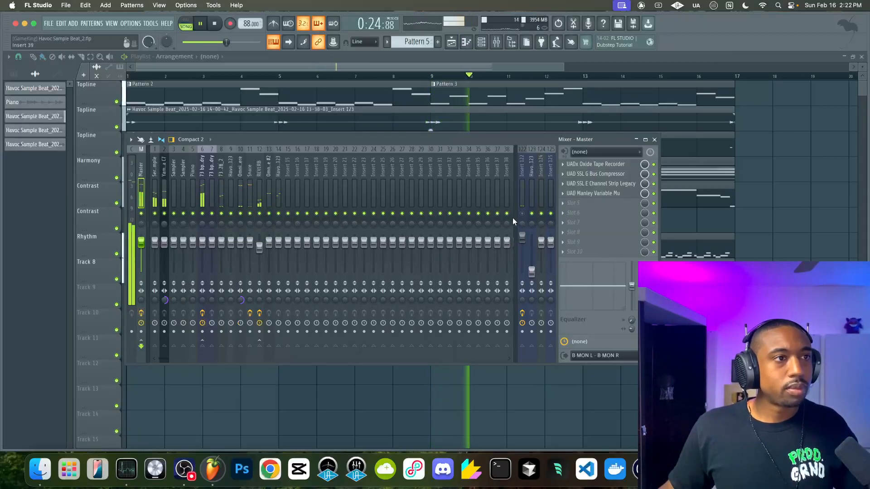
pyautogui.click(558, 202)
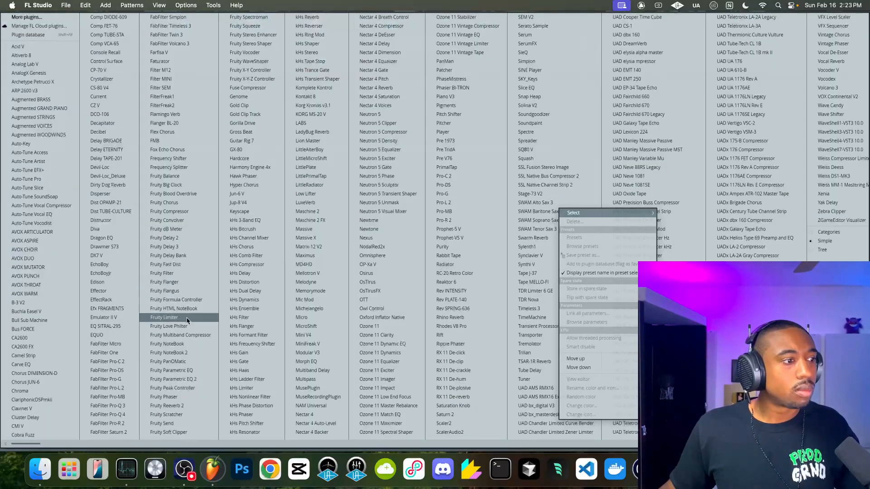
pyautogui.click(120, 388)
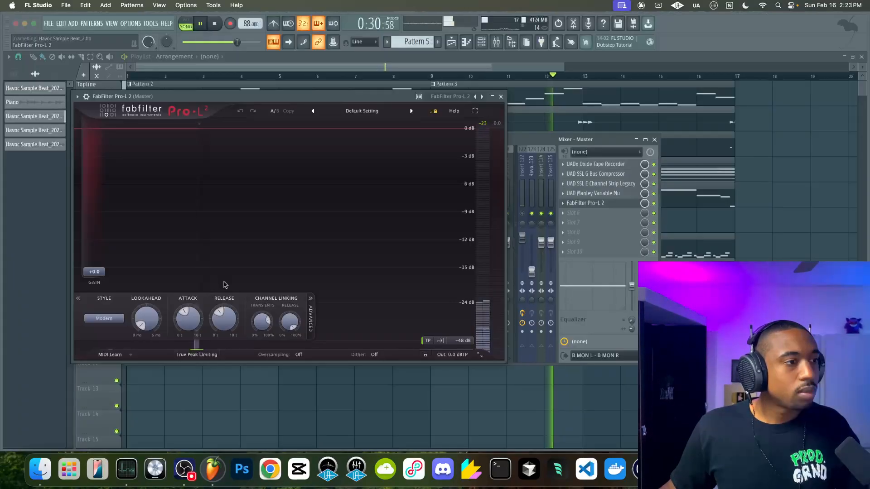
# Configure the limiter with Allround style, 5 ms lookahead, minimum transient channel linking and about +1.85 dB gain, and close it
pyautogui.click(104, 319)
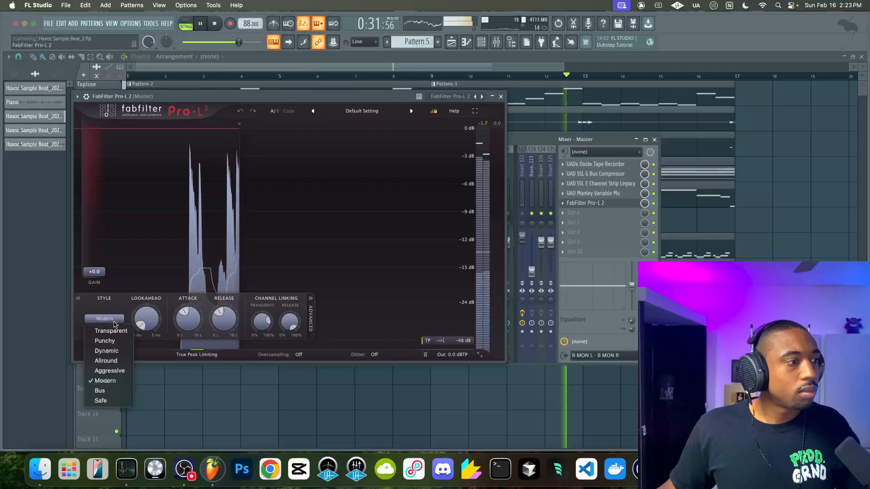
pyautogui.click(106, 360)
pyautogui.moveTo(99, 272); pyautogui.dragTo(99, 268)
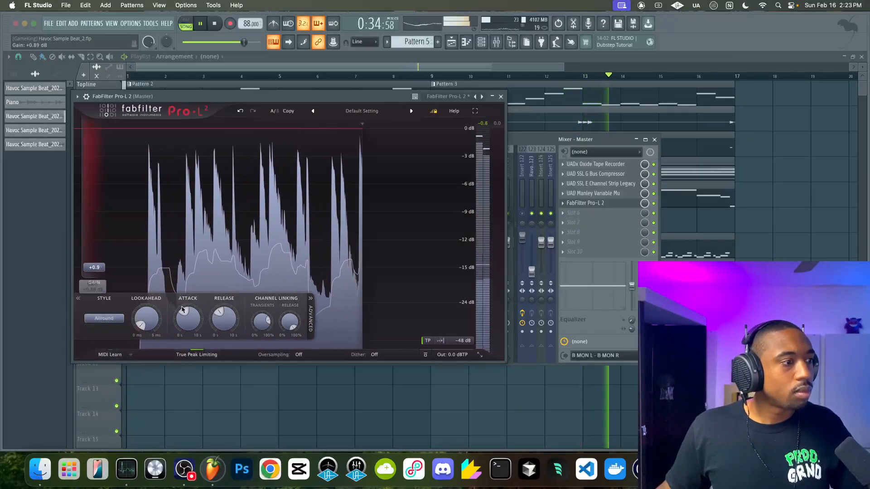
pyautogui.moveTo(146, 319); pyautogui.dragTo(150, 277)
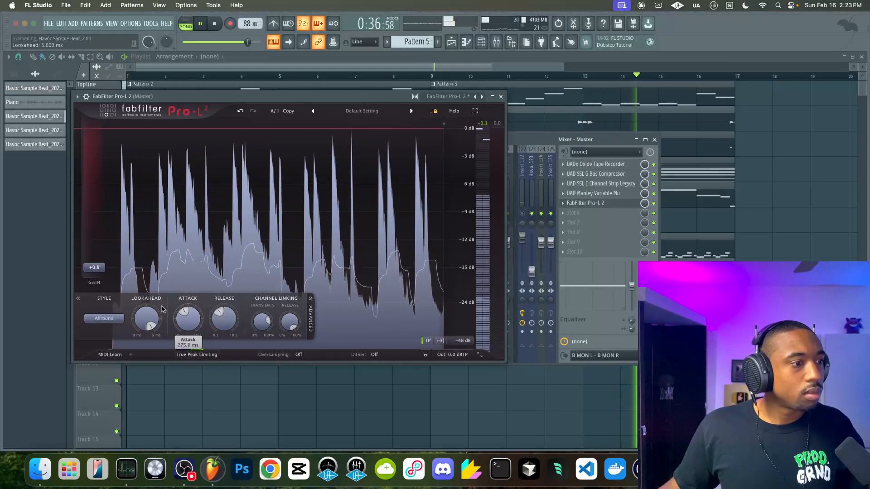
pyautogui.moveTo(262, 322); pyautogui.dragTo(259, 365)
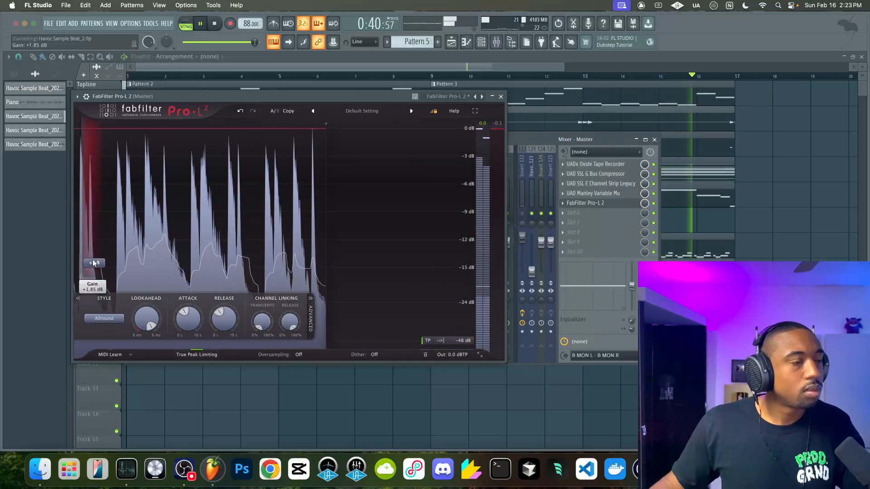
pyautogui.click(500, 96)
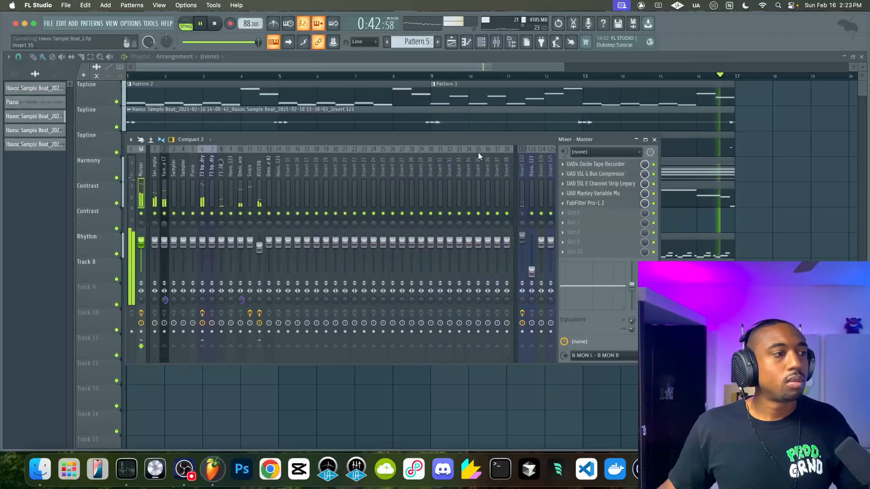
# Lower the Omnisphere mixer track's volume to about -3.0 dB and return to the playlist
pyautogui.click(654, 140)
pyautogui.press('F9')
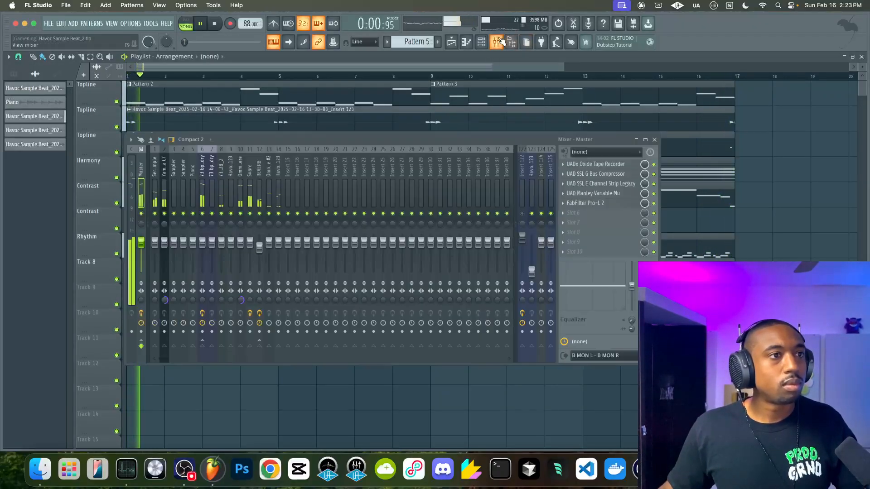
pyautogui.moveTo(244, 243); pyautogui.dragTo(244, 245)
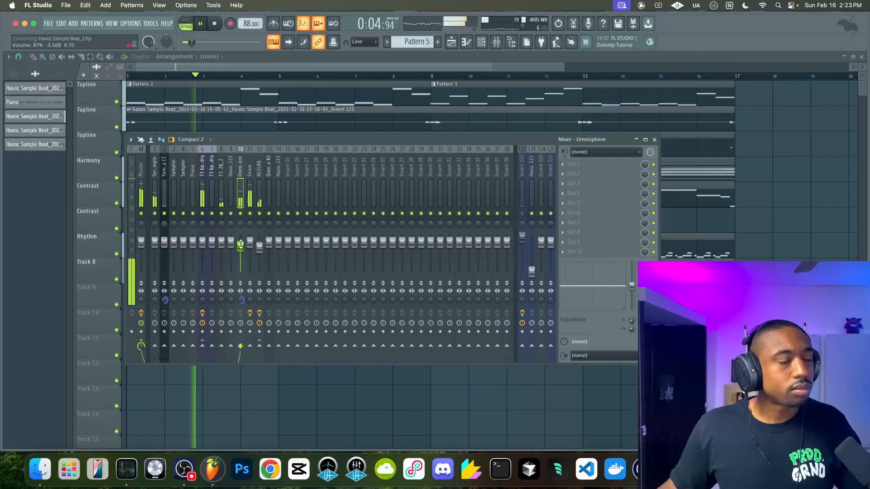
pyautogui.press('F9')
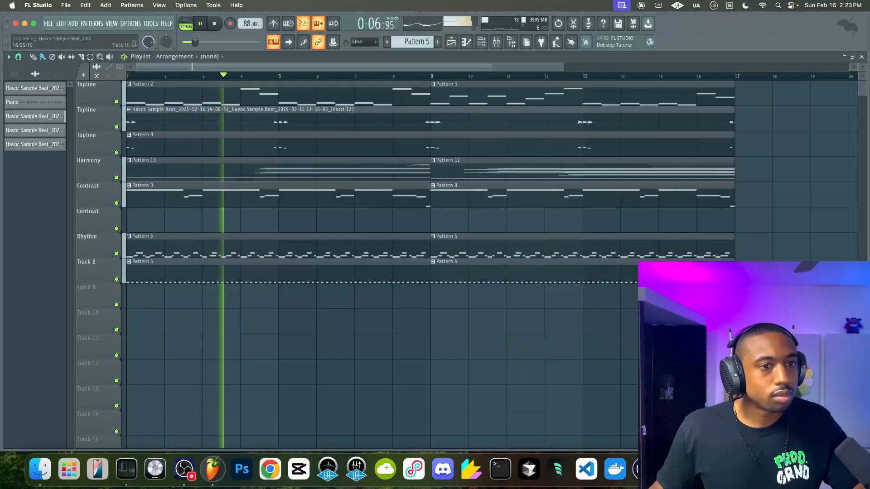
# Try Pattern 9's Omnisphere notes an octave lower and move them back up an octave
pyautogui.doubleClick(363, 195)
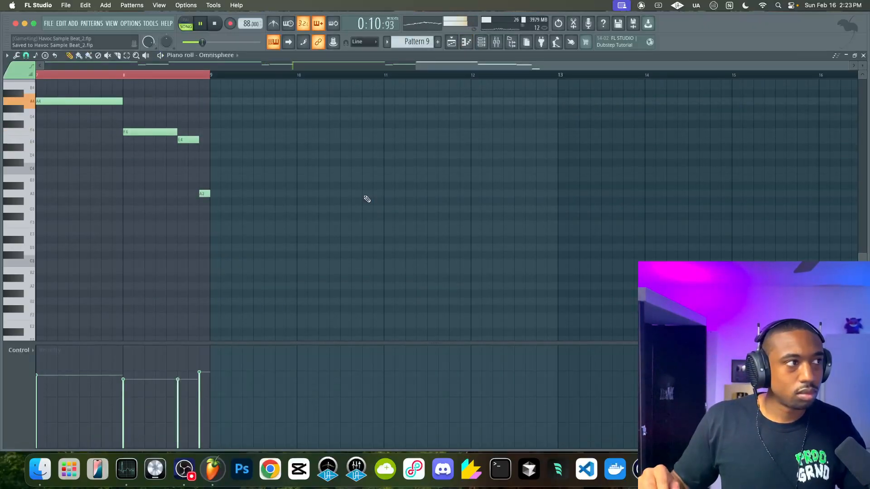
pyautogui.hotkey('ctrl', 'Down')
pyautogui.hotkey('ctrl', 's')
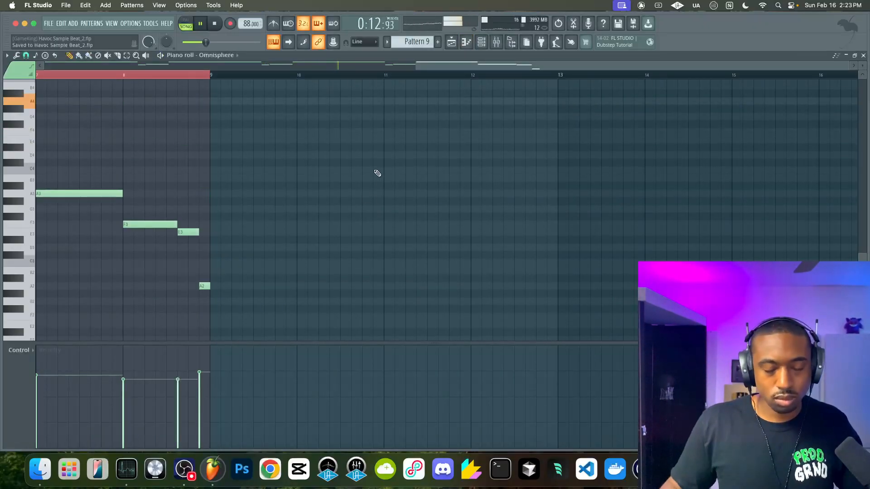
pyautogui.hscroll(-10, 333, 172)
pyautogui.scroll(-1, 330, 172)
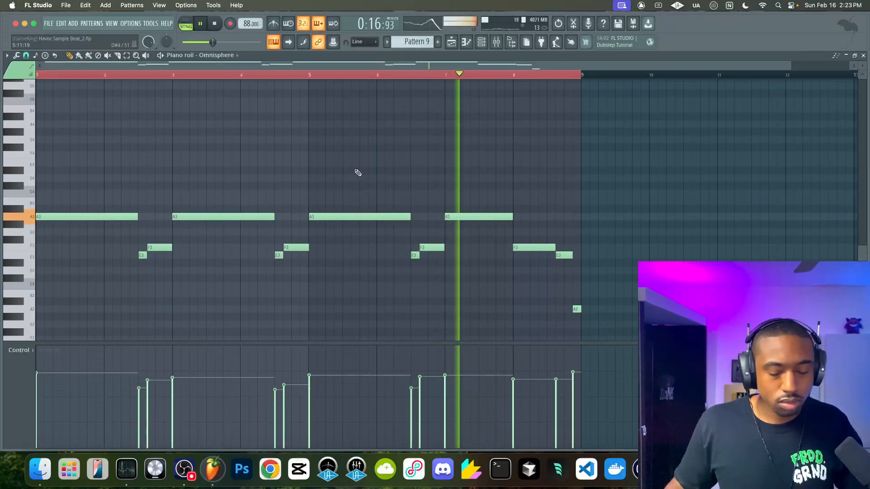
pyautogui.hotkey('ctrl', 'Up')
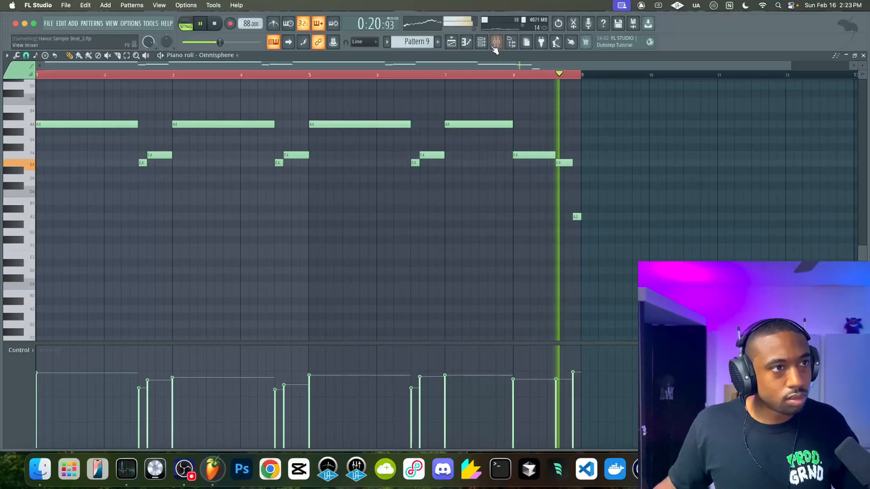
# Compare the beat with the Insert 122 reference audio in the mixer
pyautogui.press('F9')
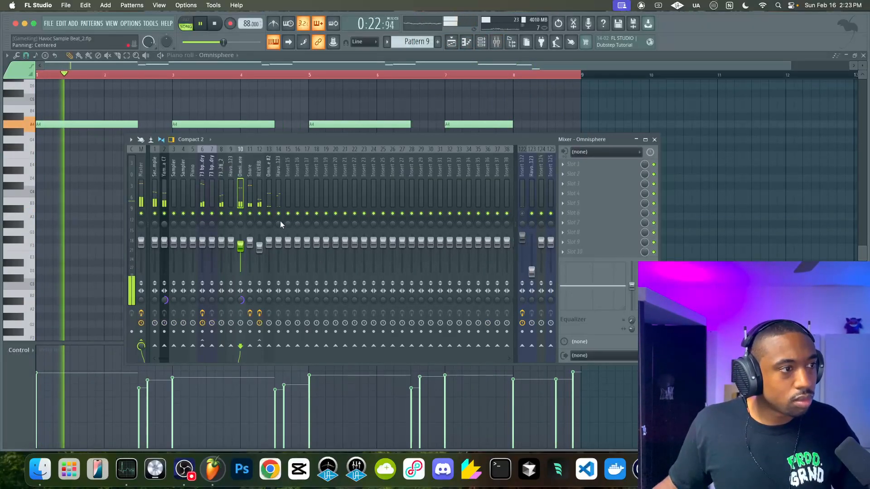
pyautogui.click(523, 213)
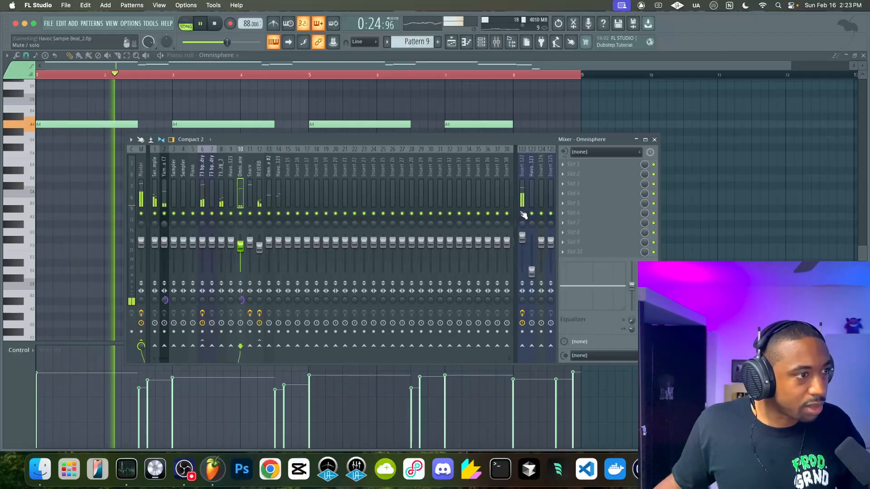
pyautogui.press('F9')
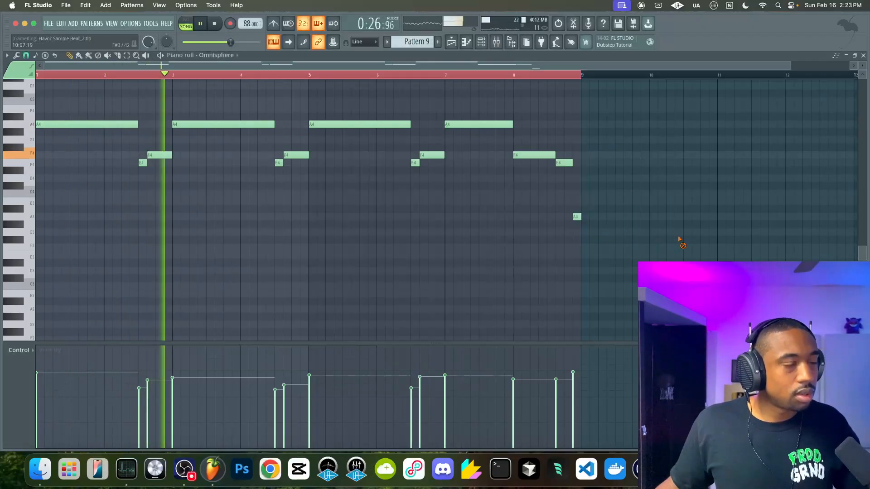
pyautogui.press('F9')
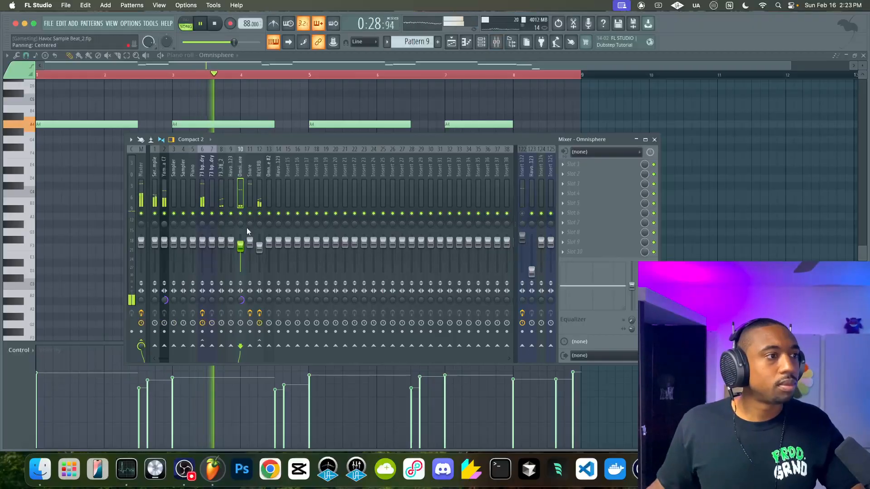
# Inspect the Snare track's REVERB send and the Gold Clip Track effect on the 73 bpm not dry mixer track
pyautogui.click(200, 193)
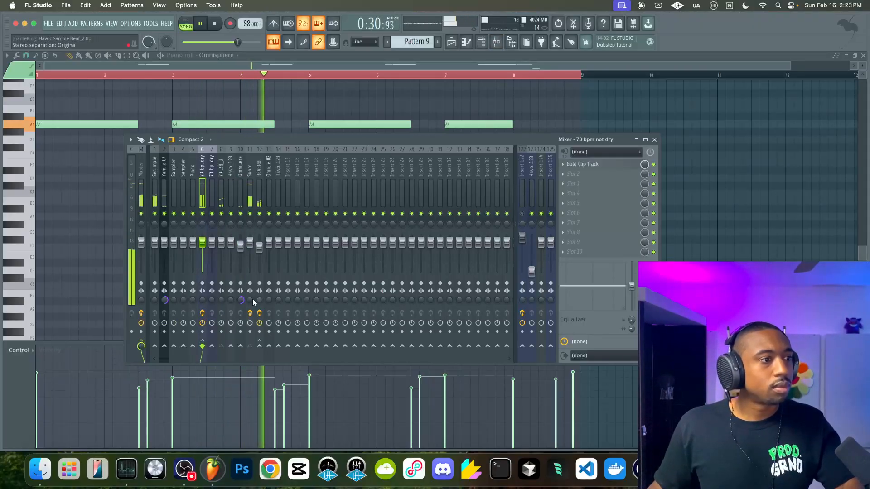
pyautogui.click(249, 191)
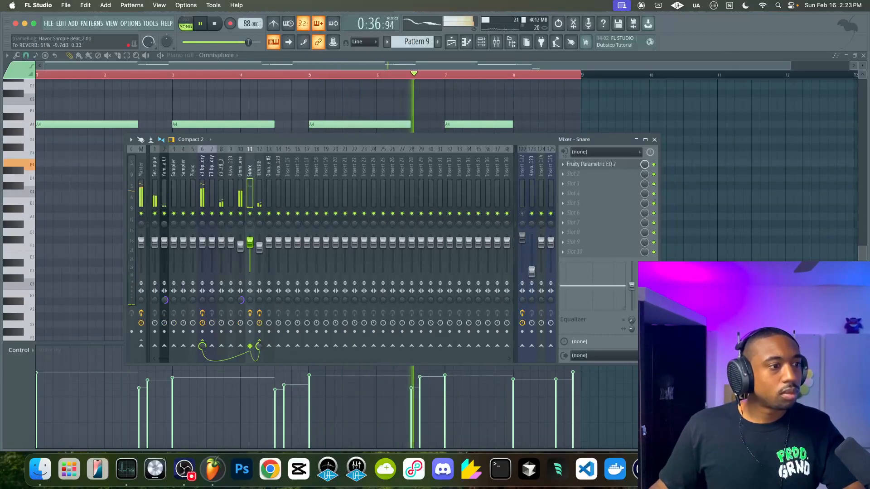
pyautogui.click(204, 186)
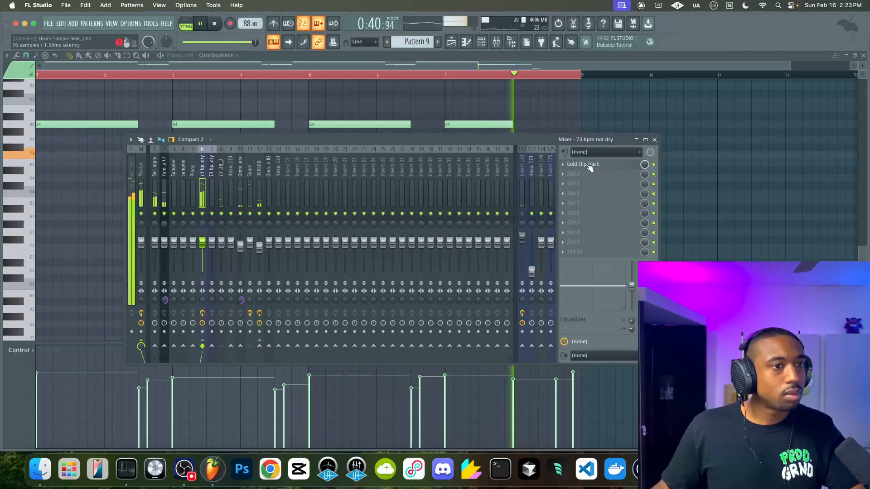
pyautogui.click(431, 110)
# Adjust the filter cutoff and resonance of Marker #4 in the 73 bpm not dry Slicex channel and close it
pyautogui.click(484, 42)
pyautogui.click(114, 150)
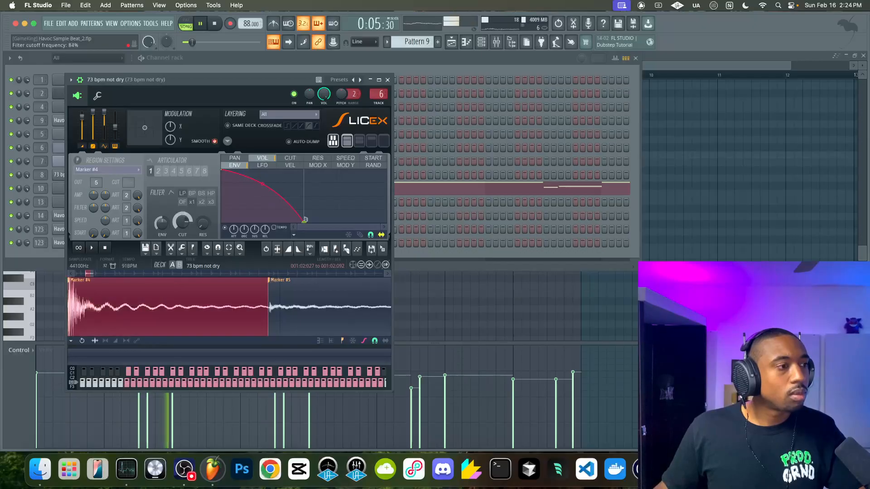
pyautogui.moveTo(185, 220); pyautogui.dragTo(186, 237)
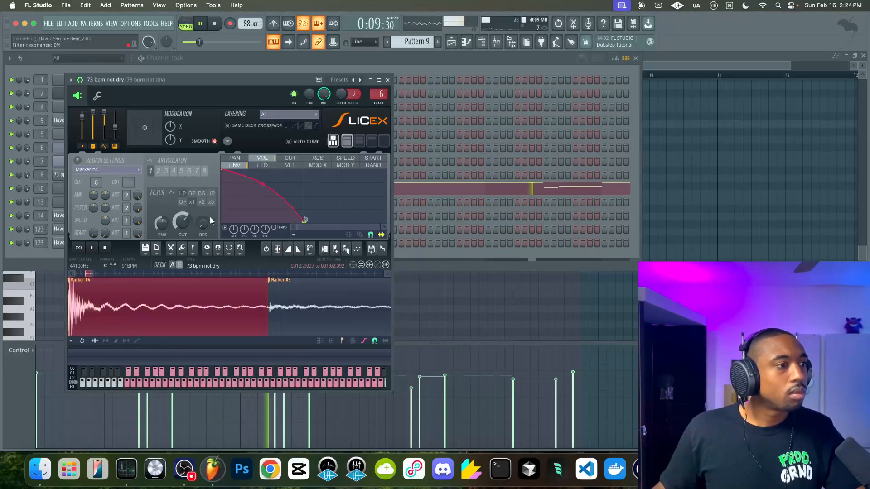
pyautogui.moveTo(204, 221); pyautogui.dragTo(201, 227)
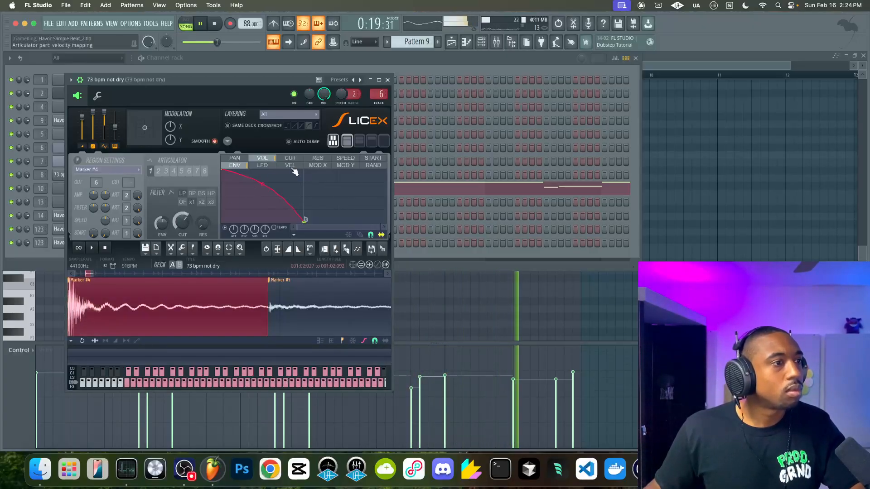
pyautogui.click(388, 80)
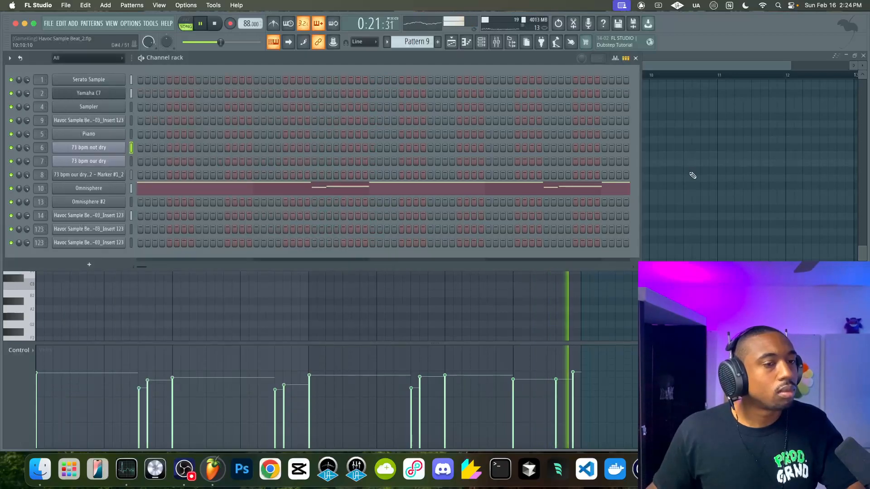
# Close the piano roll, glance at the channel rack and return to the playlist
pyautogui.click(694, 175)
pyautogui.click(862, 56)
pyautogui.rightClick(810, 172)
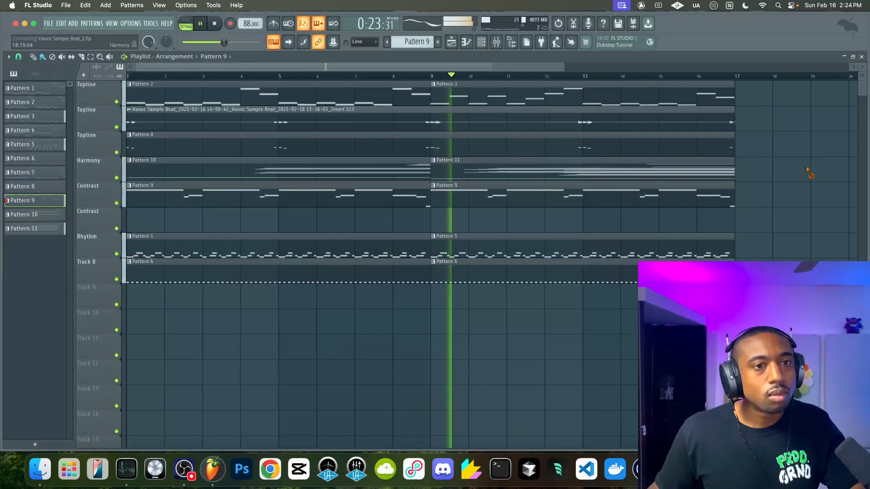
pyautogui.click(481, 43)
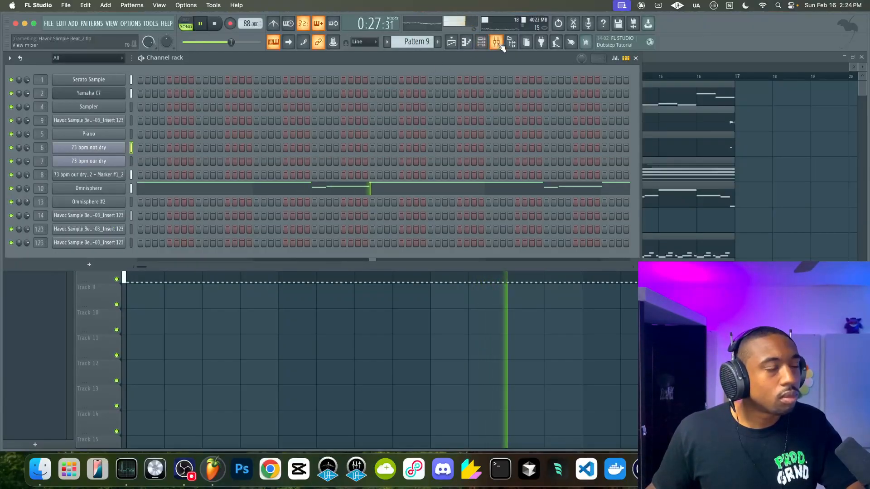
pyautogui.rightClick(395, 324)
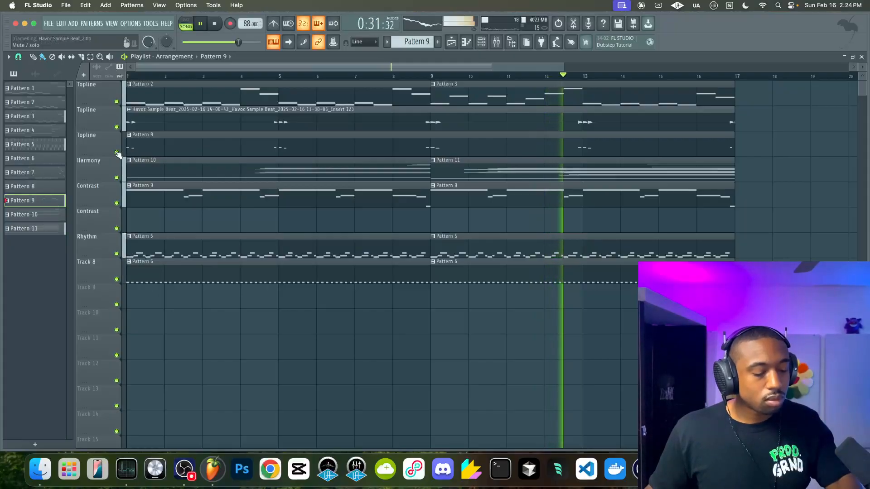
# Select Patterns 1 to 11 and recolour them with a gradient from pink to purple
pyautogui.click(33, 85)
pyautogui.keyDown('shift'); pyautogui.click(56, 231); pyautogui.keyUp('shift')
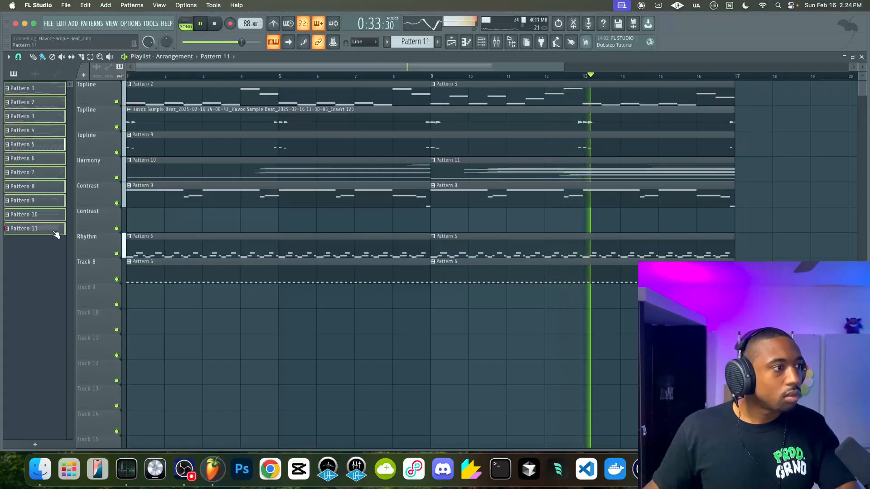
pyautogui.rightClick(53, 230)
pyautogui.click(79, 274)
pyautogui.click(100, 266)
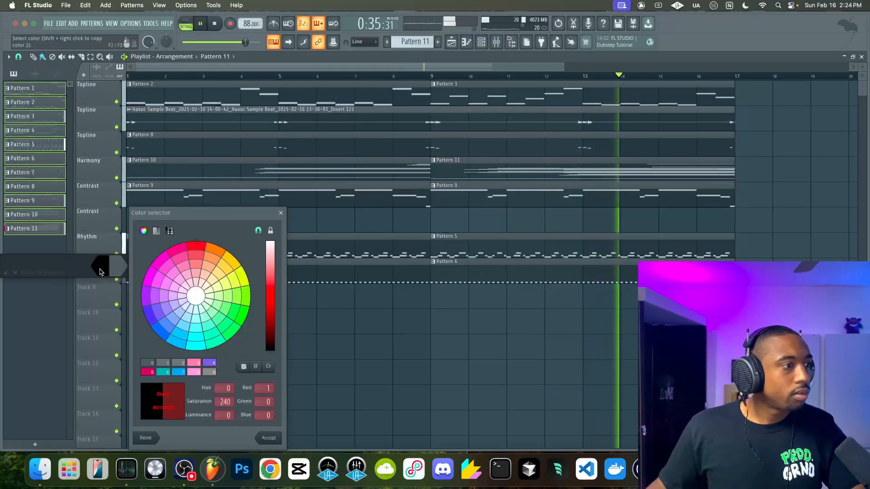
pyautogui.click(194, 363)
pyautogui.click(194, 363)
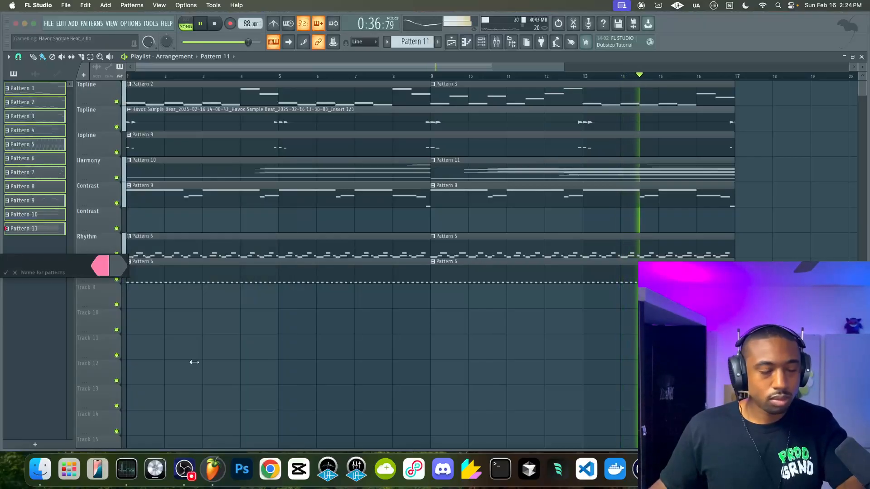
pyautogui.click(118, 268)
pyautogui.doubleClick(184, 371)
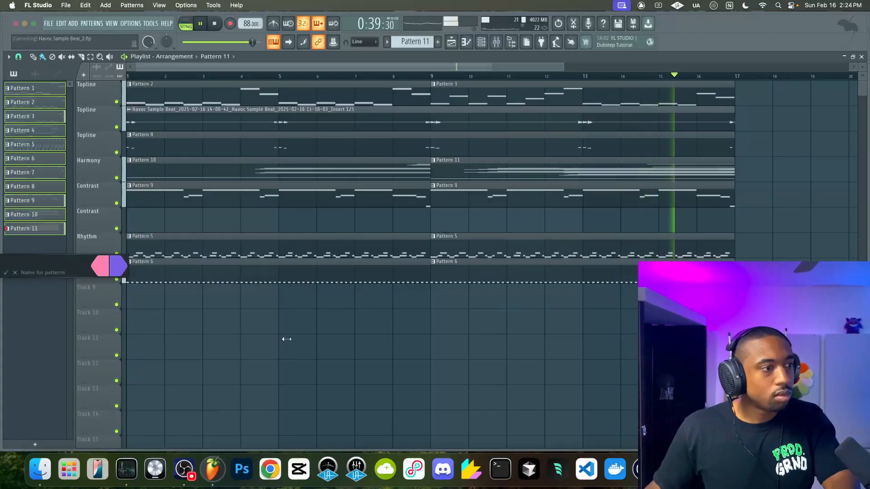
pyautogui.press('Return')
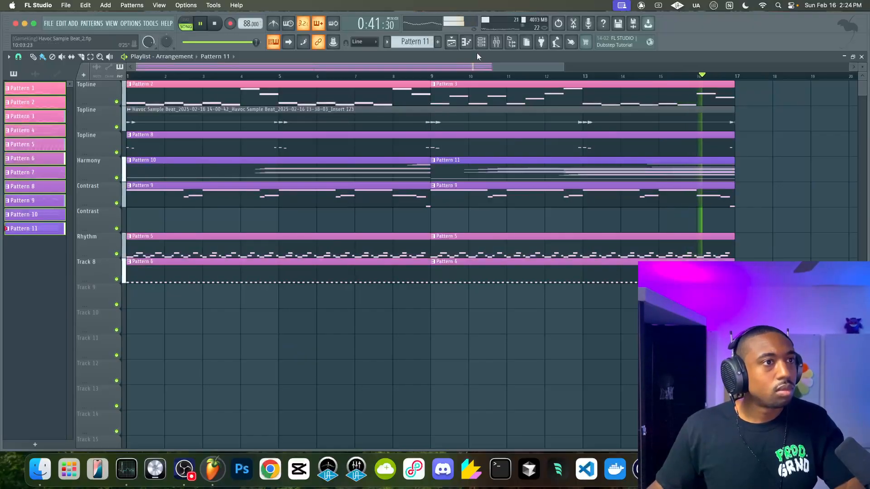
# Create a new empty pattern after Pattern 11 and show the channel rack
pyautogui.click(481, 42)
pyautogui.click(417, 38)
pyautogui.click(461, 46)
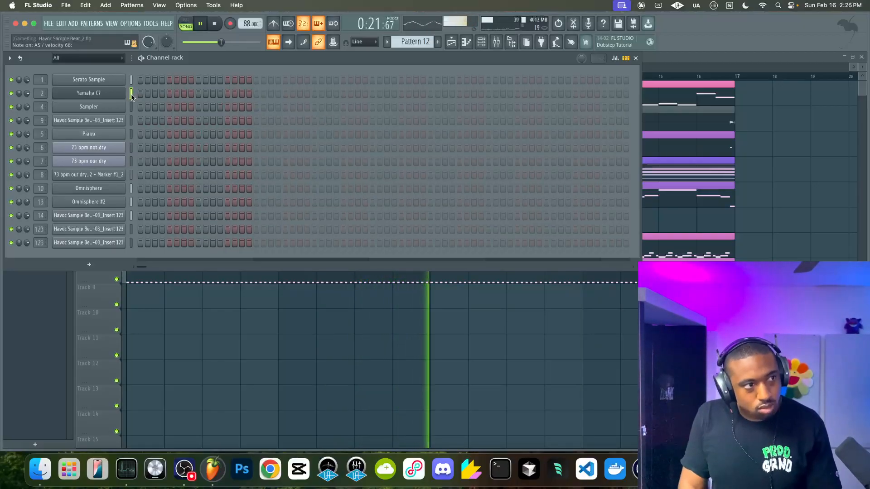
# Record a keyboard part into Pattern 12 alongside the beat and trim its playlist clip to end at bar 17
pyautogui.click(496, 43)
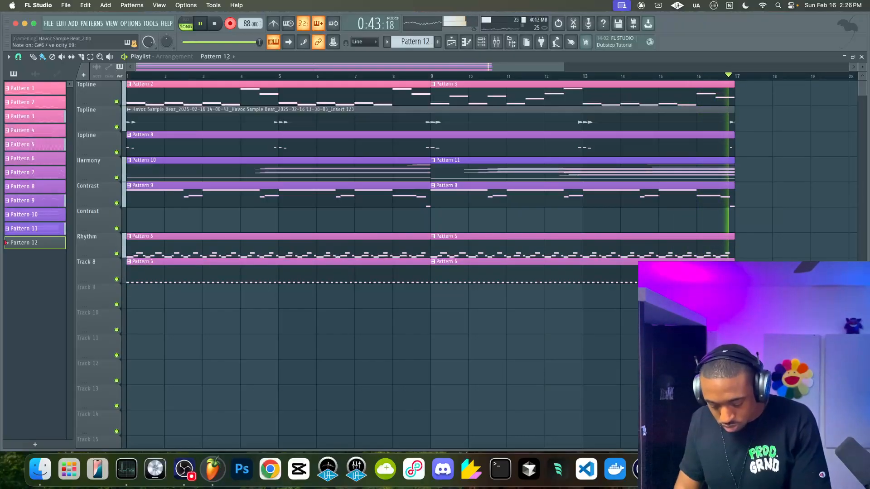
pyautogui.press('space')
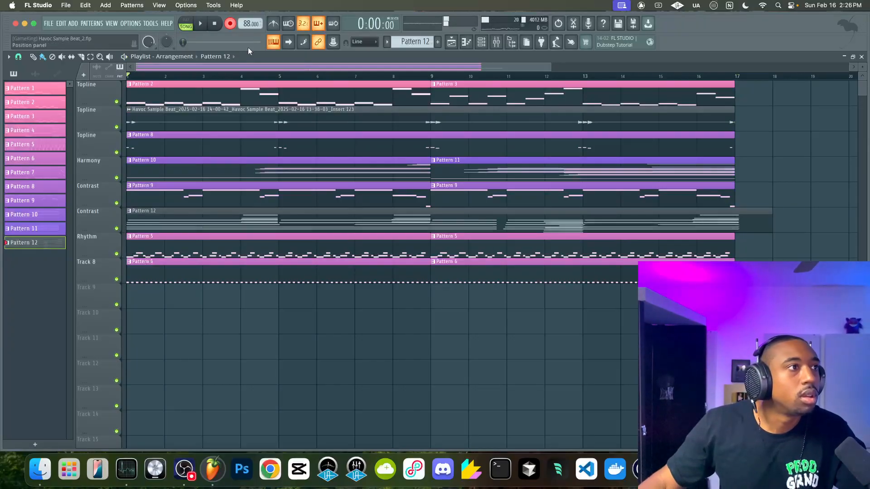
pyautogui.click(496, 42)
pyautogui.press('F9')
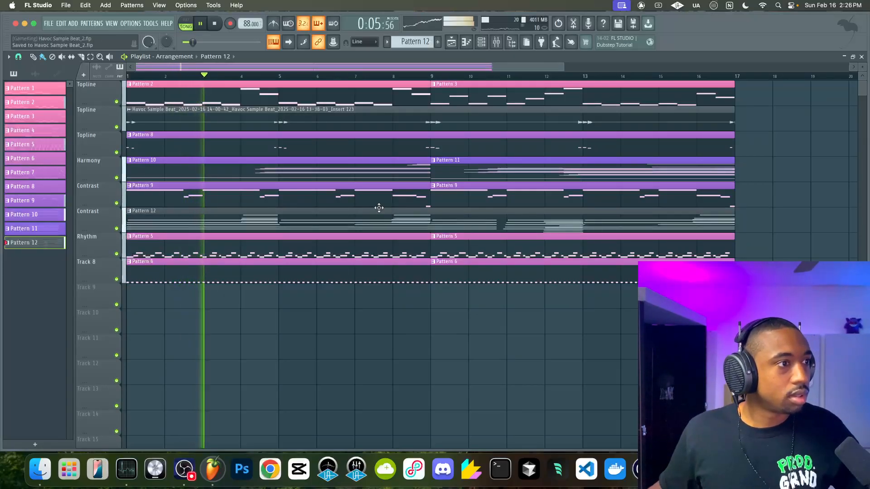
# Insert a new playlist track below Harmony and move the Pattern 12 clip onto it
pyautogui.rightClick(102, 195)
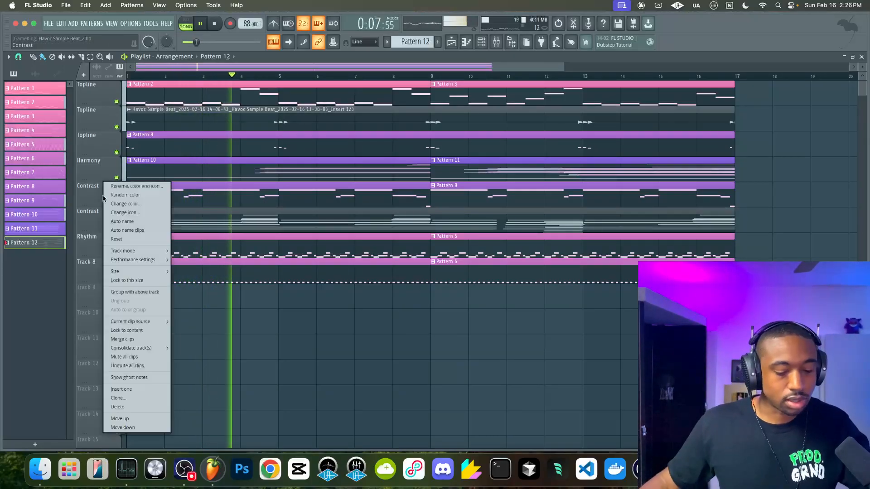
pyautogui.click(177, 237)
pyautogui.moveTo(177, 236); pyautogui.dragTo(177, 186)
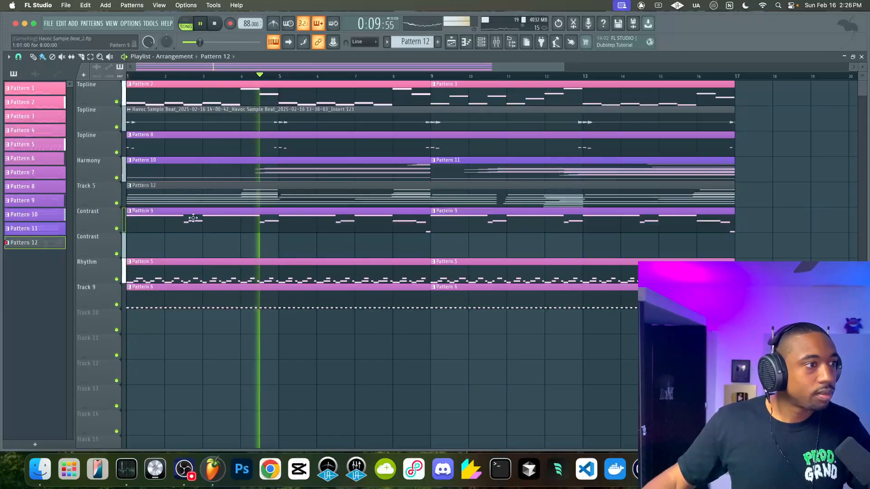
# Duplicate all playlist clips from bars 1–16 into bars 17–32 and clear the selection
pyautogui.scroll(-3, 196, 248)
pyautogui.moveTo(471, 332); pyautogui.dragTo(78, 34)
pyautogui.press('super+b')
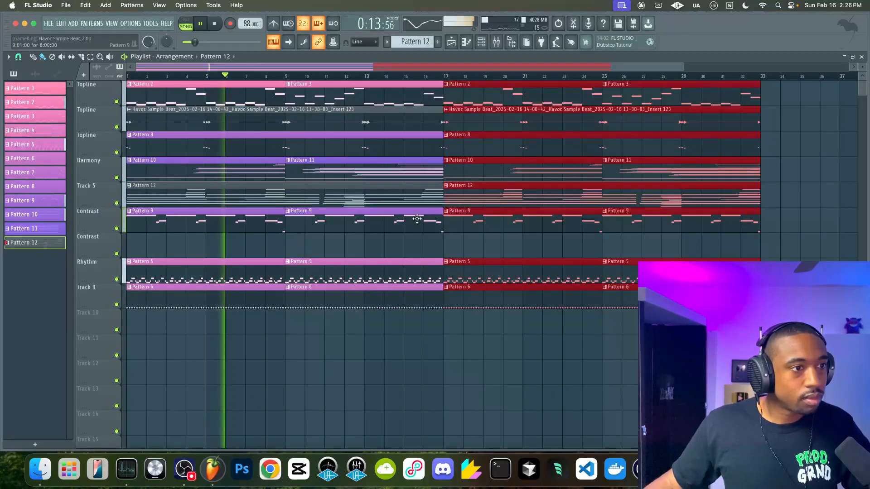
pyautogui.keyDown('super'); pyautogui.click(400, 251); pyautogui.keyUp('super')
# In the mixer, raise the 73 bpm not dry track to about 3.3 dB and turn up the Omnisphere track
pyautogui.press('F9')
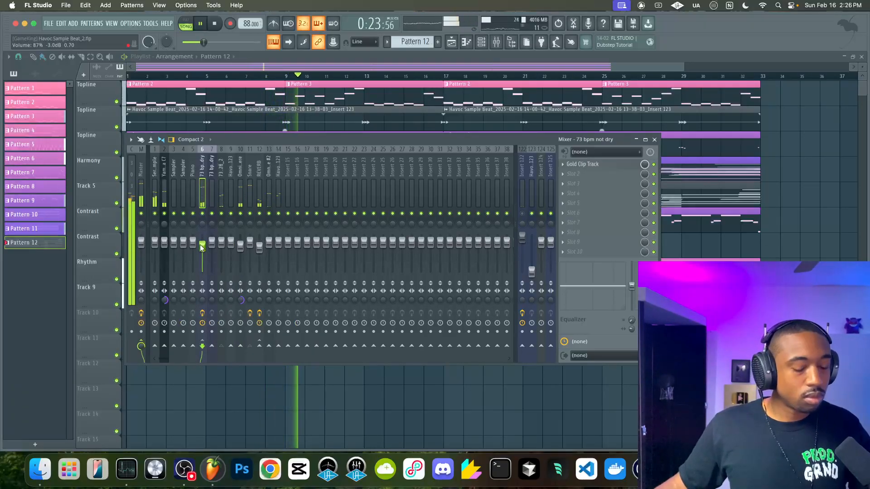
pyautogui.moveTo(200, 245); pyautogui.dragTo(202, 244)
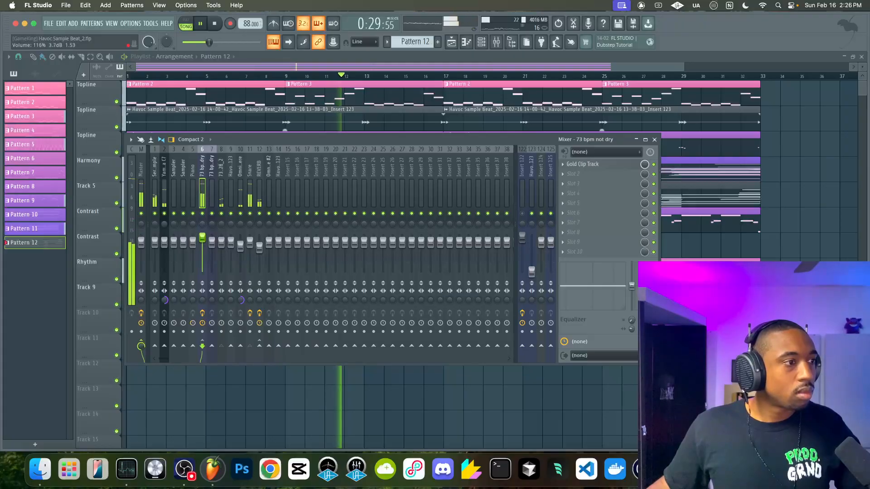
pyautogui.moveTo(202, 239); pyautogui.dragTo(202, 238)
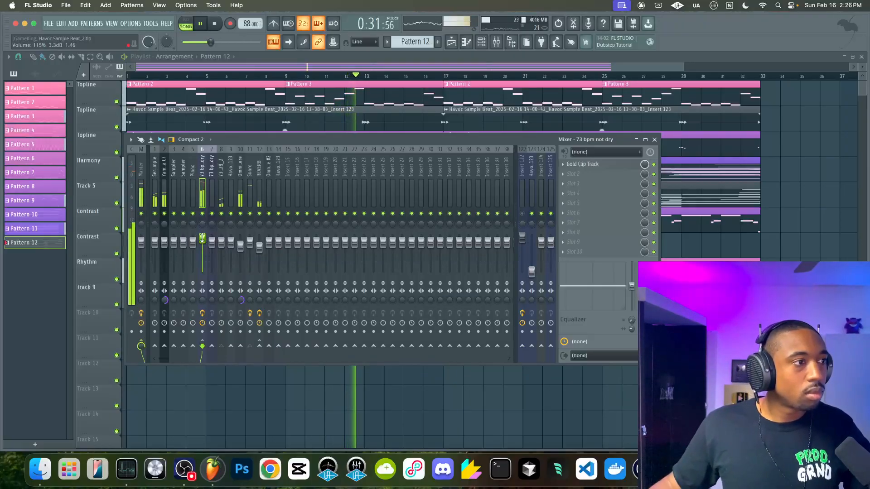
pyautogui.click(240, 243)
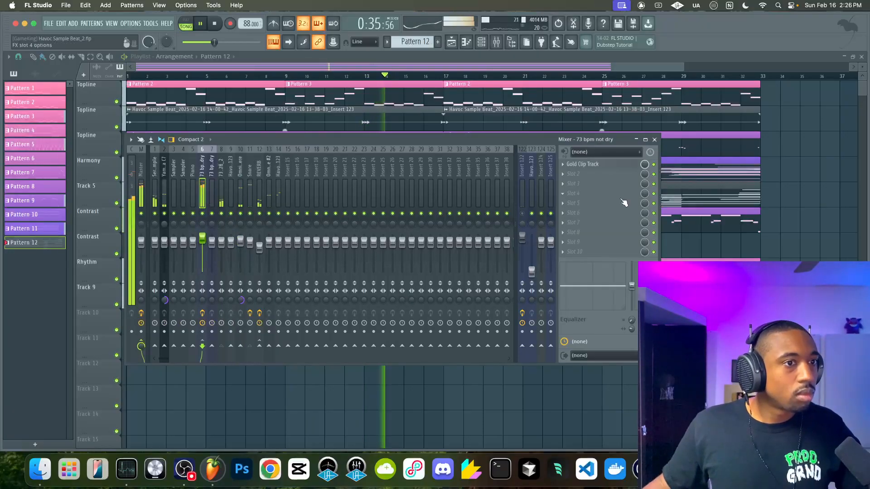
# Add Fruity Parametric EQ 2 in slot 2 of the 73 bpm not dry mixer track and try a slight high-shelf cut
pyautogui.click(577, 178)
pyautogui.click(544, 178)
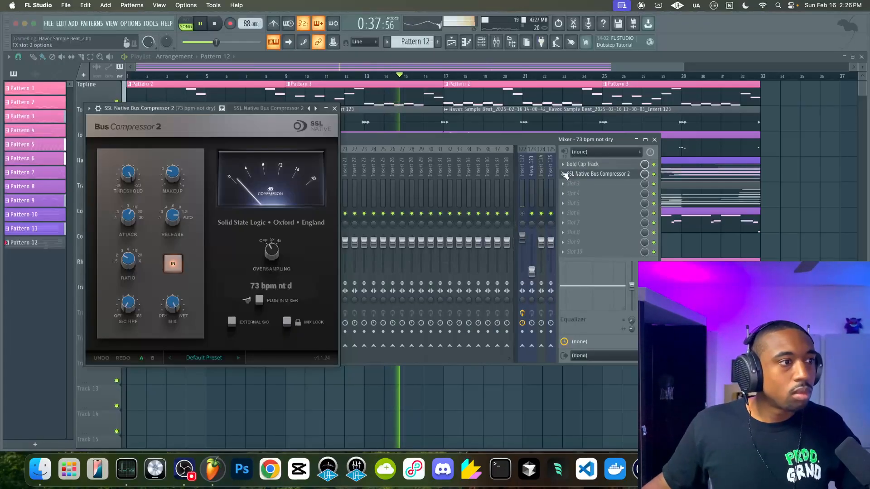
pyautogui.click(563, 173)
pyautogui.moveTo(588, 184)
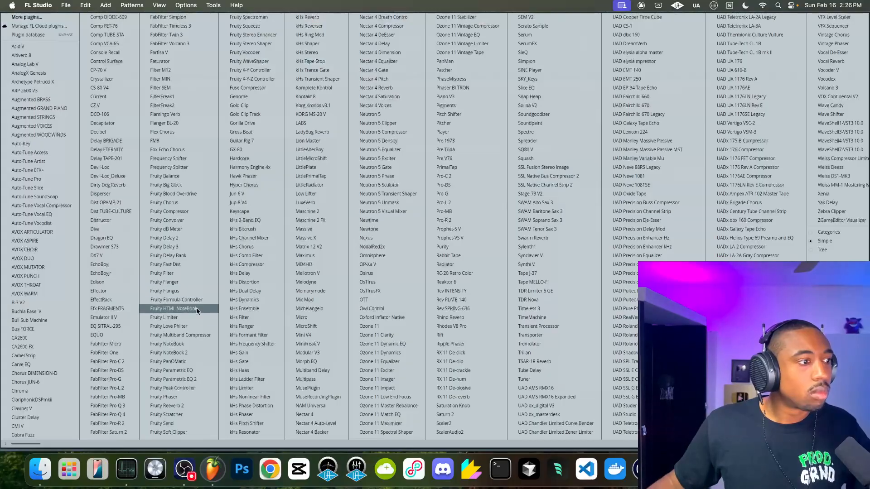
pyautogui.click(190, 378)
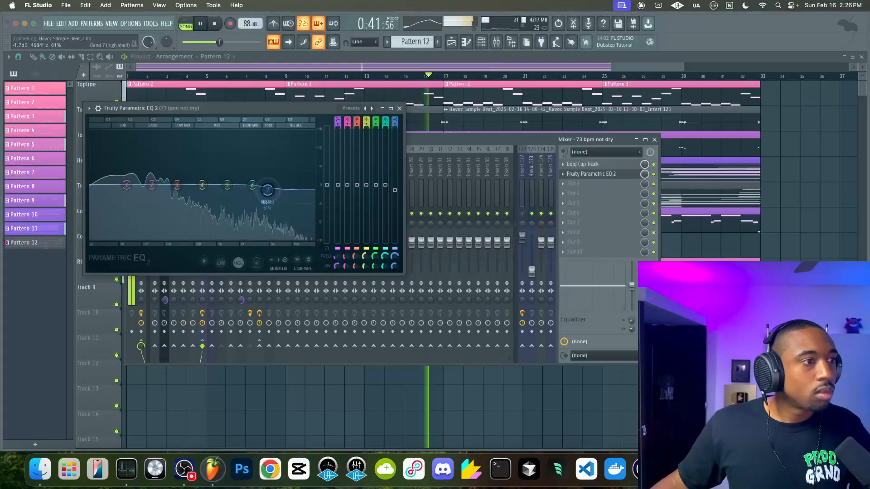
pyautogui.moveTo(206, 218); pyautogui.dragTo(205, 217)
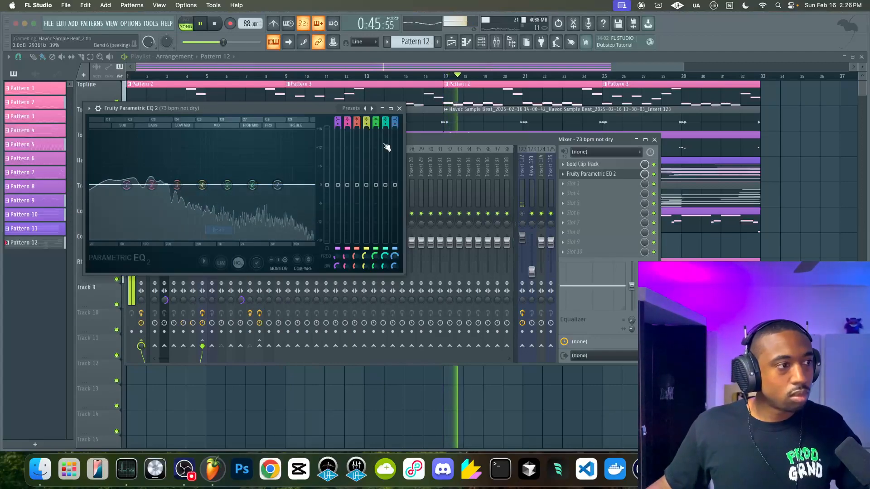
pyautogui.click(399, 109)
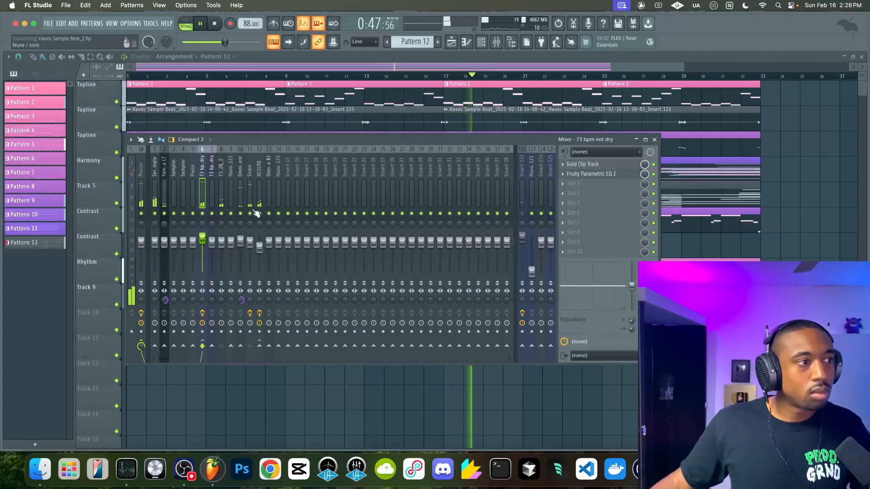
# Lower the 73 bpm our dry Marker #1_2 mixer track to -5.0 dB and set 73 bpm not dry to 0.0 dB
pyautogui.click(221, 247)
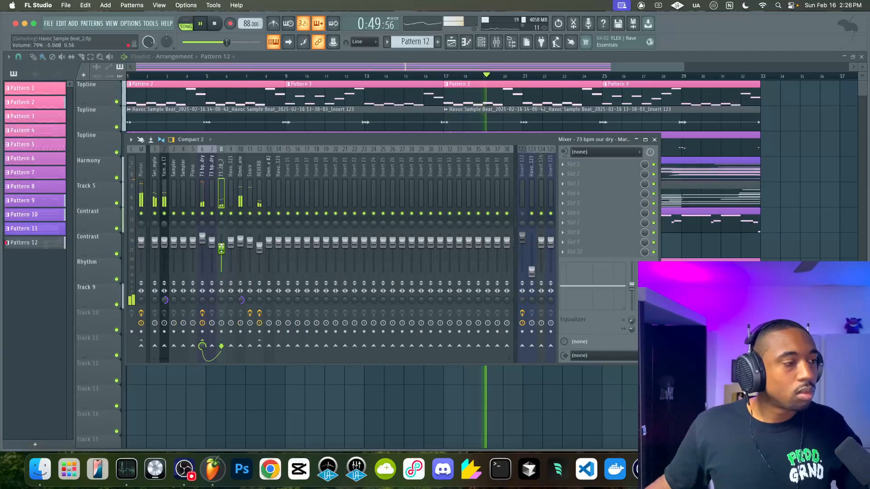
pyautogui.click(655, 139)
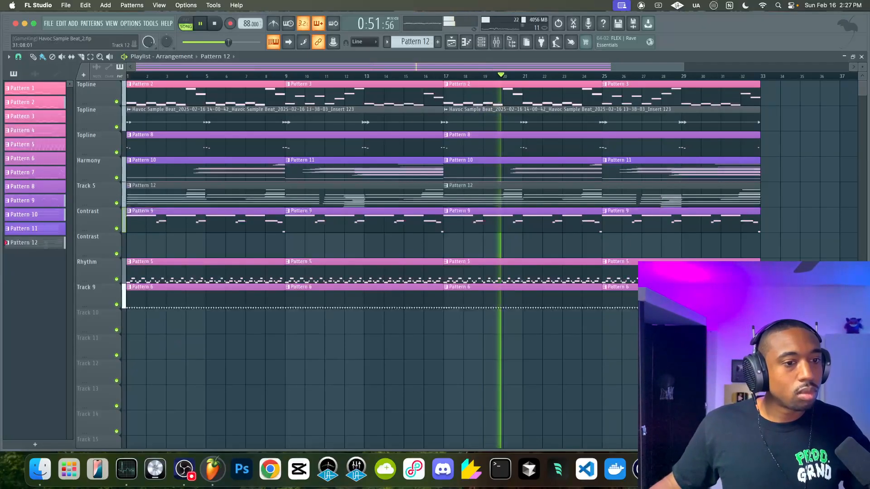
pyautogui.click(497, 42)
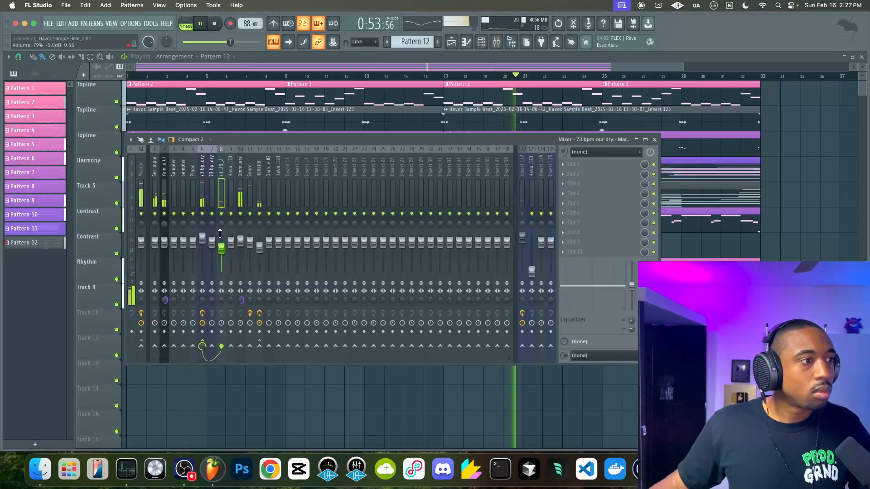
pyautogui.moveTo(202, 236); pyautogui.dragTo(203, 240)
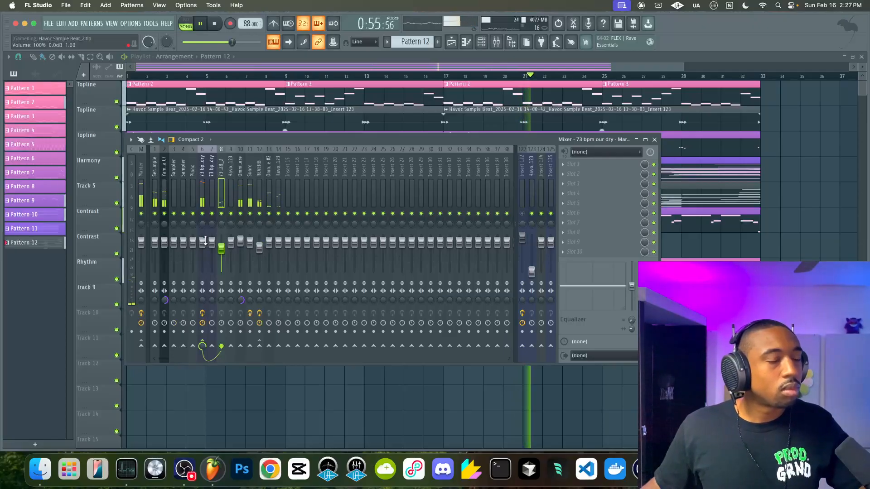
pyautogui.press('F9')
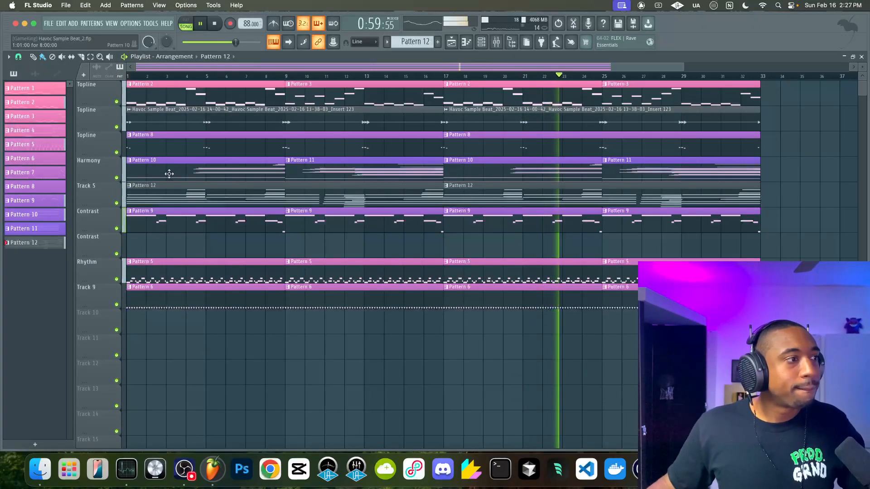
# Rename playlist Track 5 as Harmony and delete its Pattern 12 clip from bars 1–16
pyautogui.doubleClick(101, 191)
pyautogui.write('Harmon')
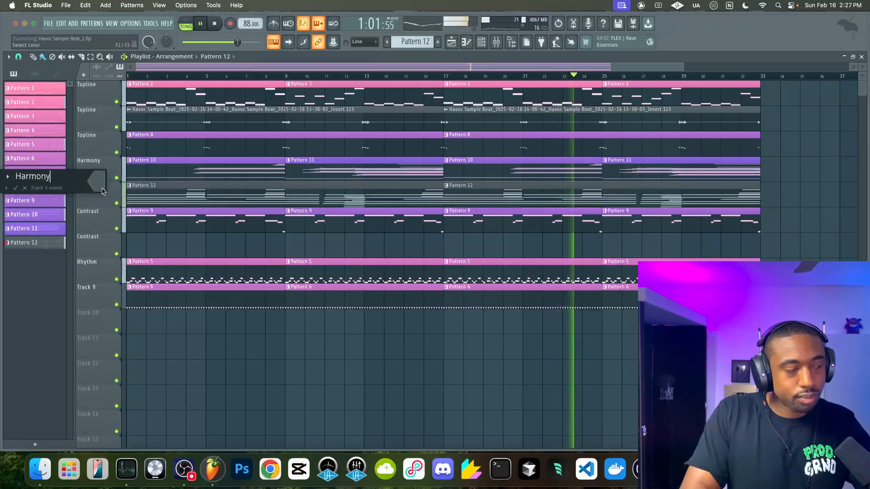
pyautogui.write('y')
pyautogui.press('Return')
pyautogui.rightClick(161, 196)
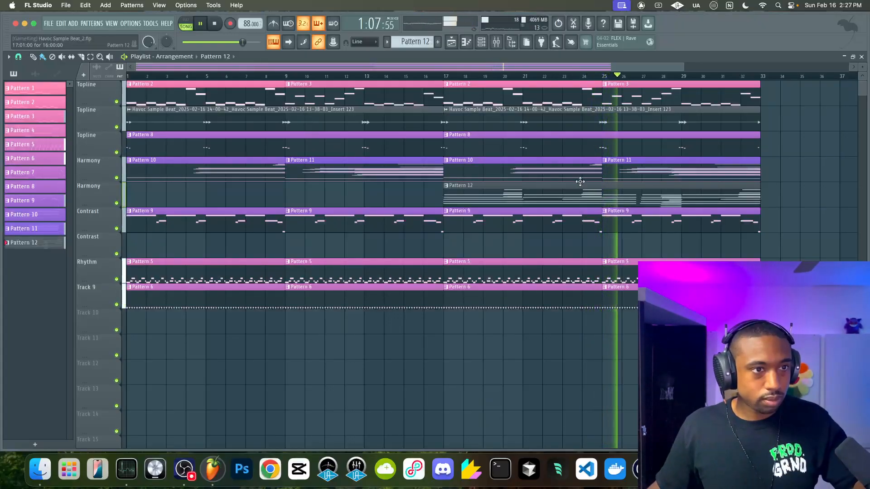
# Select the Pattern 10 and Pattern 11 clips on the first Harmony track and merge them into one 32-bar clip
pyautogui.moveTo(687, 180); pyautogui.dragTo(255, 170)
pyautogui.press('super+g')
pyautogui.click(361, 170)
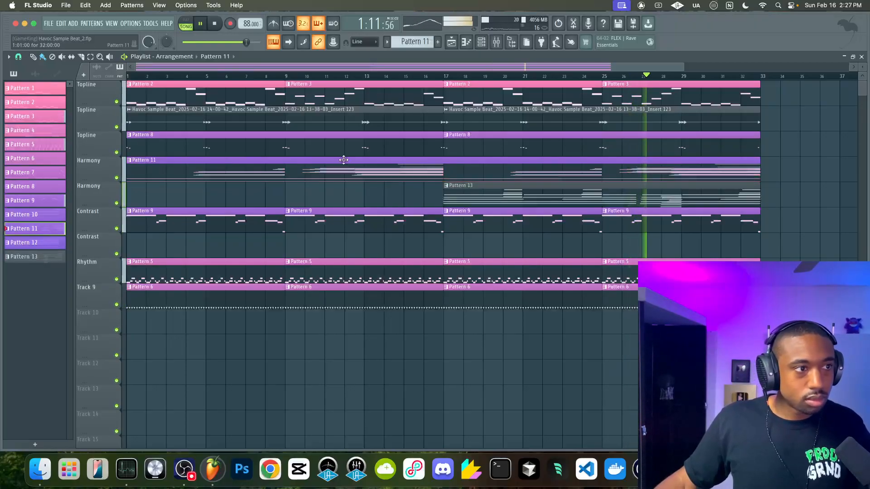
# Delete the upper chord notes from bars 1–16 of the merged Harmony pattern's Yamaha C7 part, keeping the low A notes
pyautogui.doubleClick(295, 161)
pyautogui.scroll(-6, 294, 171)
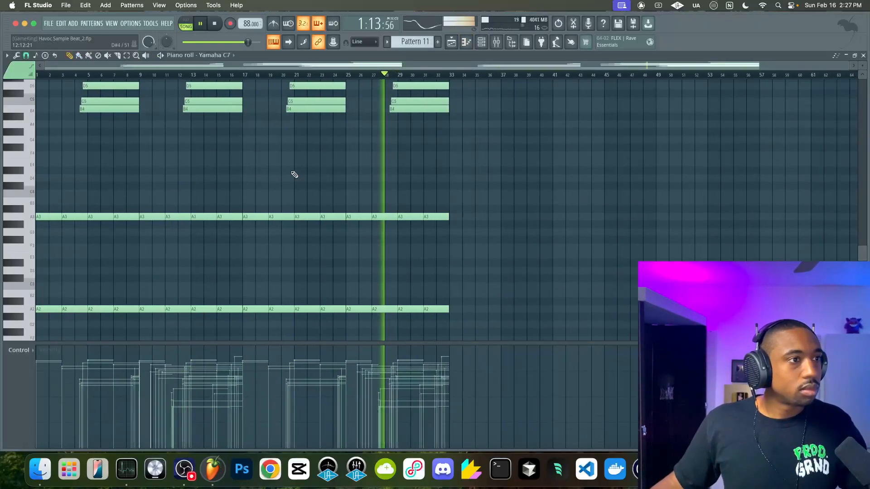
pyautogui.moveTo(241, 251); pyautogui.dragTo(59, 68)
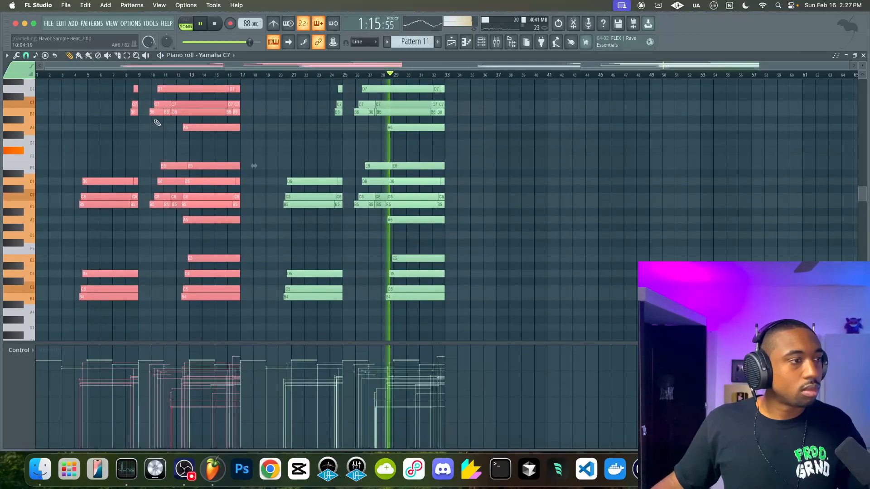
pyautogui.scroll(4, 156, 123)
pyautogui.press('Delete')
pyautogui.scroll(-5, 243, 196)
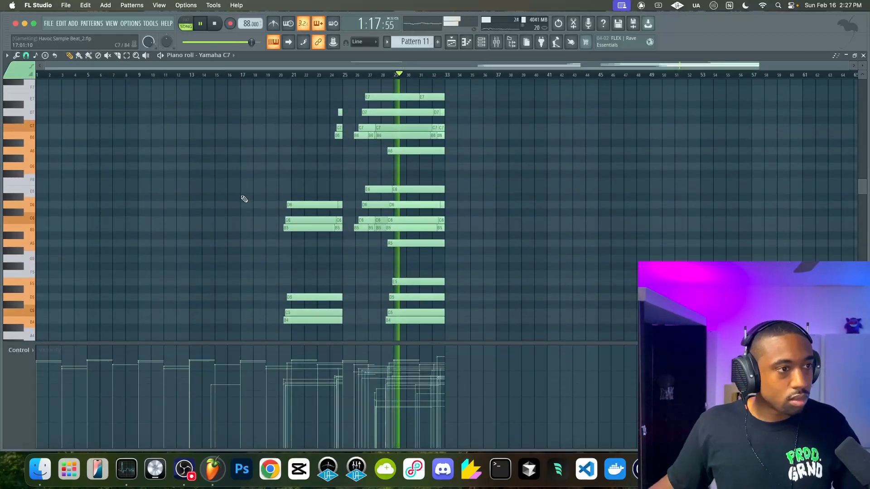
pyautogui.scroll(-1, 303, 149)
pyautogui.click(451, 41)
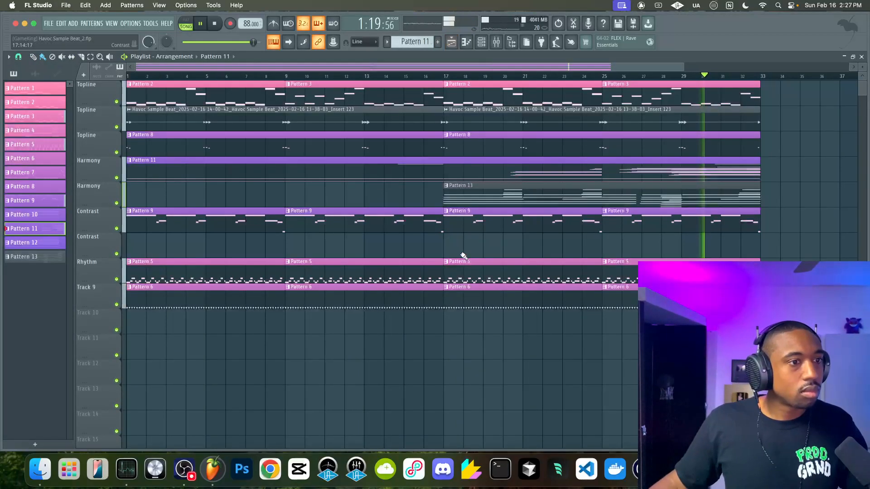
# Check the Serato Sample channel's swing mix setting and adjust the stereo separation of its mixer track
pyautogui.click(482, 42)
pyautogui.click(123, 80)
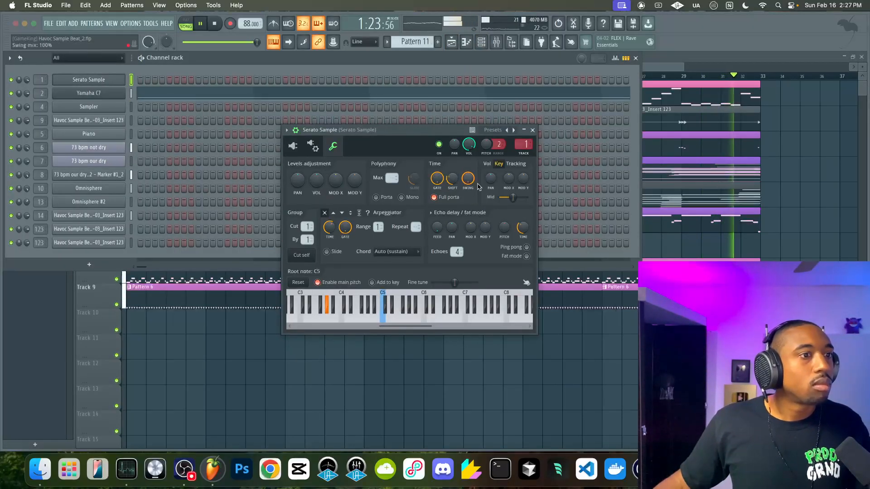
pyautogui.click(532, 131)
pyautogui.click(498, 42)
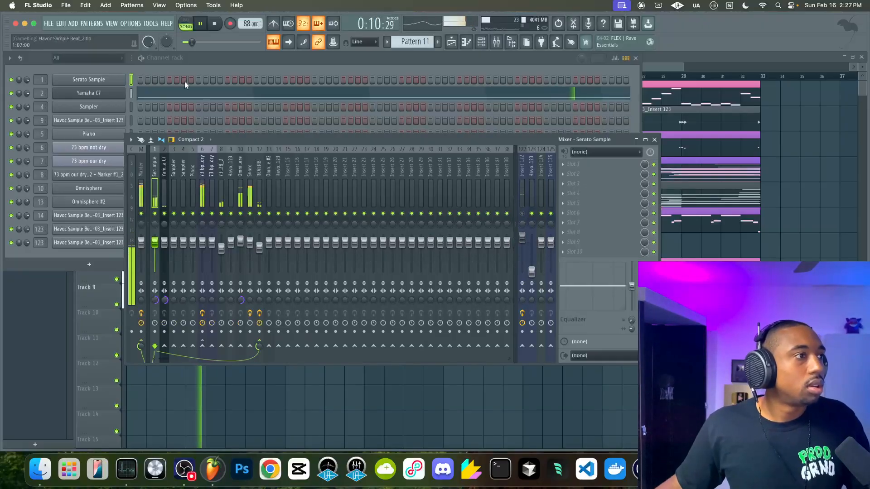
pyautogui.click(769, 398)
pyautogui.click(481, 42)
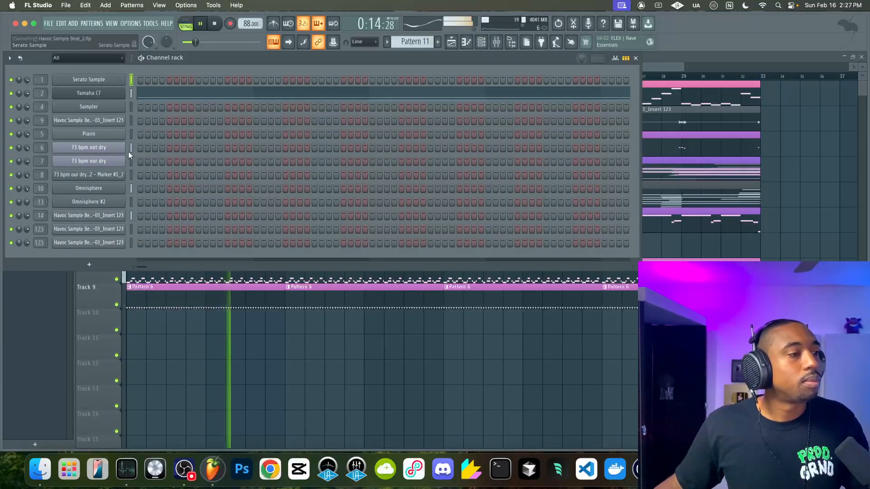
pyautogui.rightClick(232, 368)
# Adjust the stereo separation of the REVERB mixer track and close the mixer
pyautogui.click(496, 43)
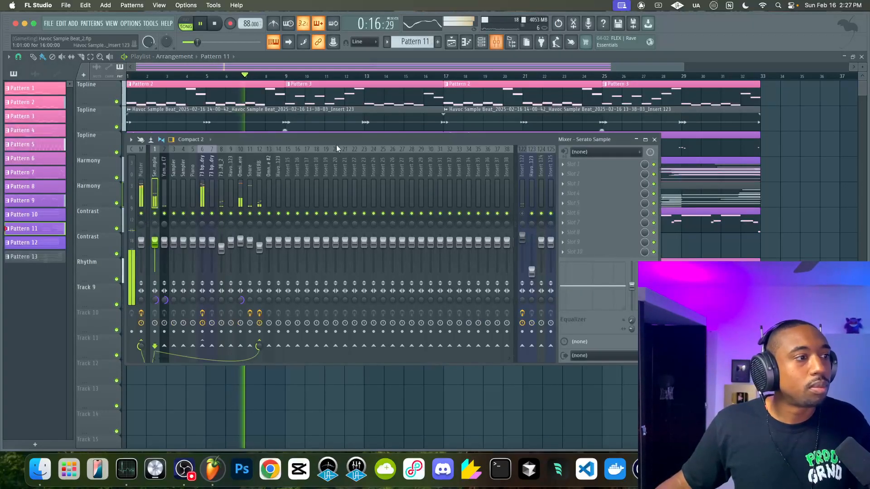
pyautogui.click(260, 177)
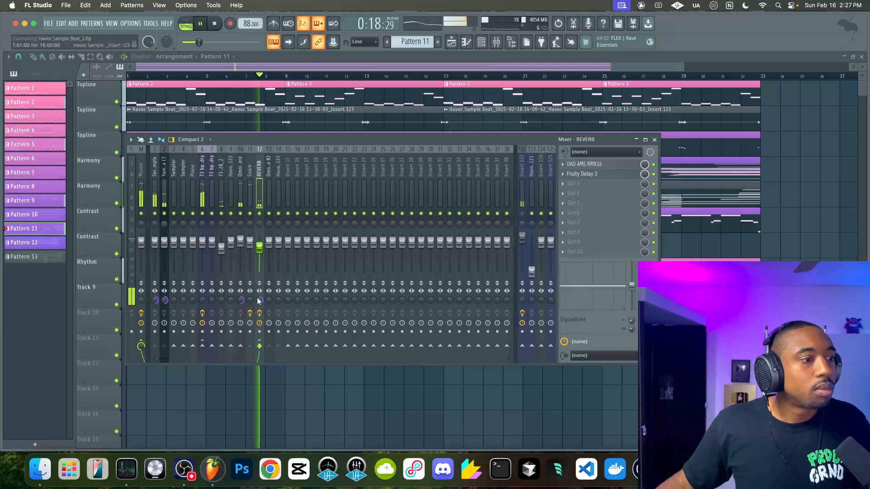
pyautogui.rightClick(300, 395)
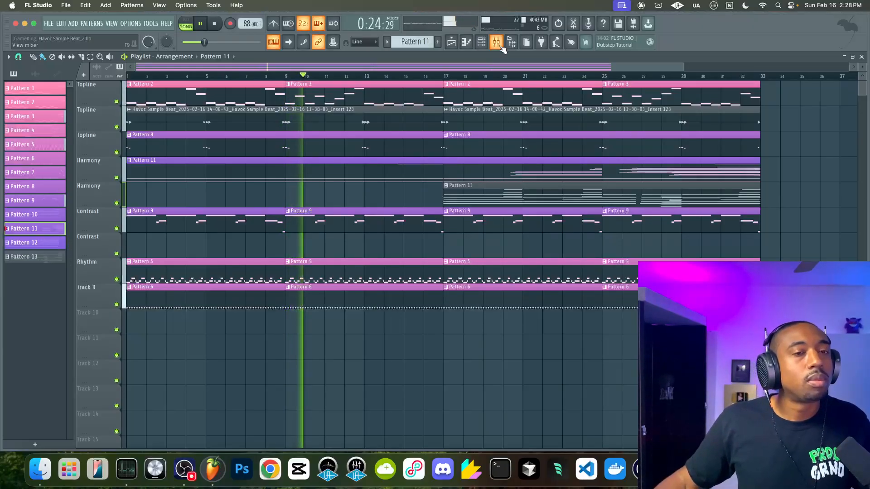
# Toggle the Insert 122 mixer track on and off to compare it with the beat
pyautogui.click(497, 43)
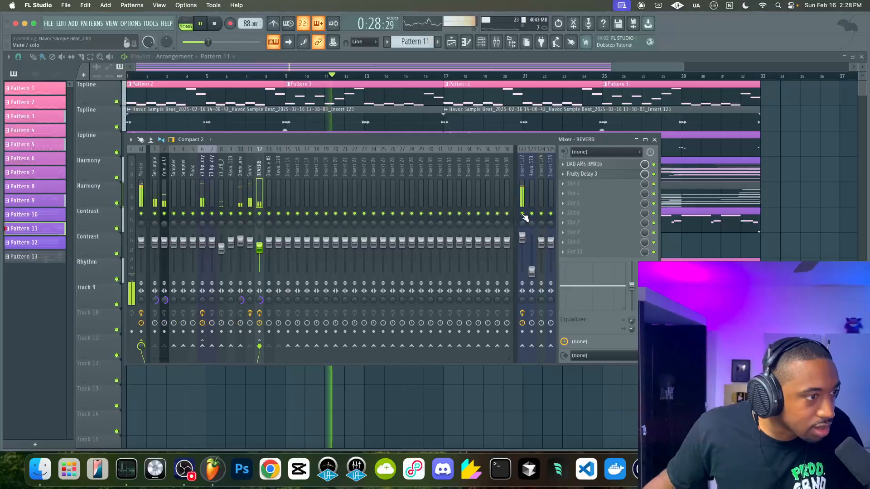
pyautogui.click(523, 214)
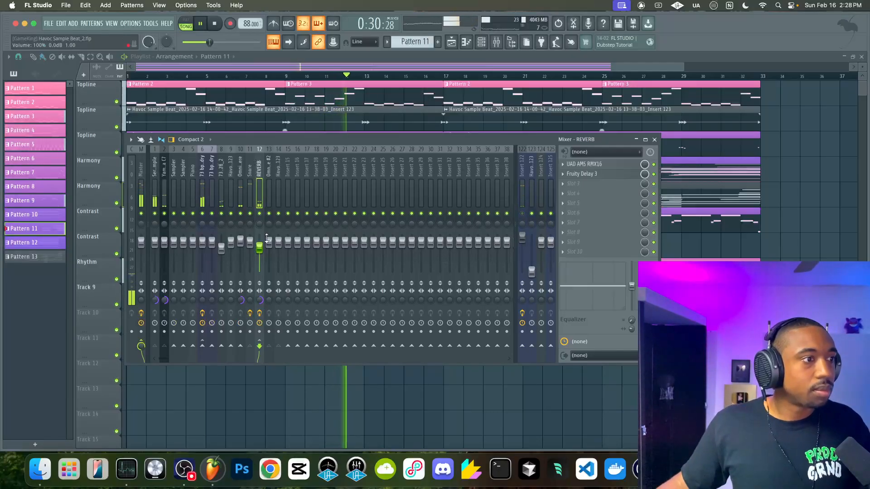
# Reset the REVERB mixer track's volume to 100% and lower its fader slightly again
pyautogui.rightClick(259, 248)
pyautogui.click(260, 249)
pyautogui.rightClick(259, 249)
pyautogui.click(262, 252)
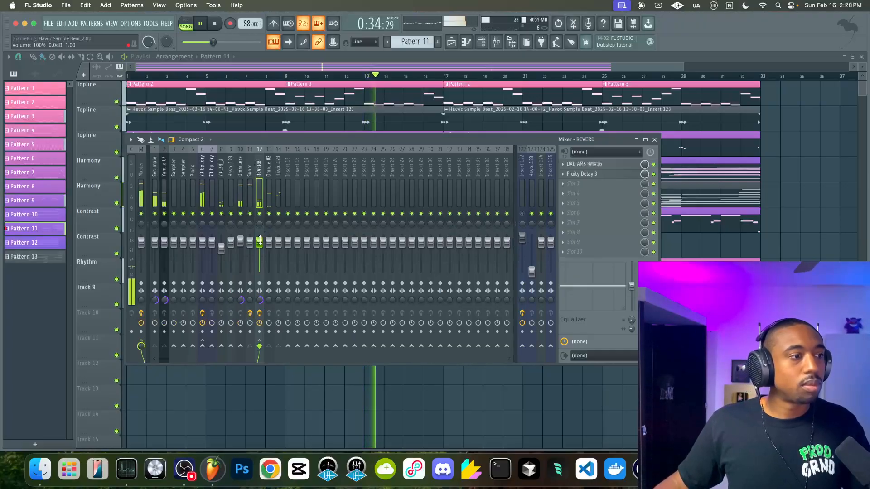
pyautogui.moveTo(259, 241); pyautogui.dragTo(260, 246)
pyautogui.click(203, 194)
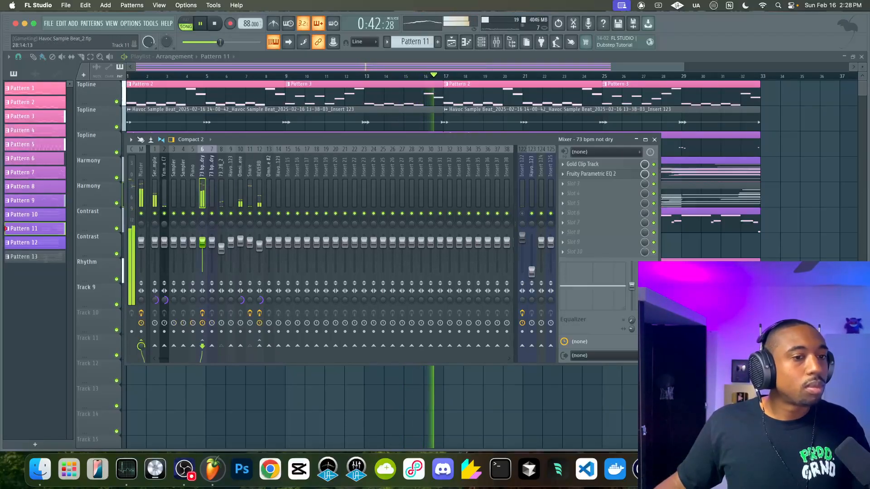
pyautogui.press('F9')
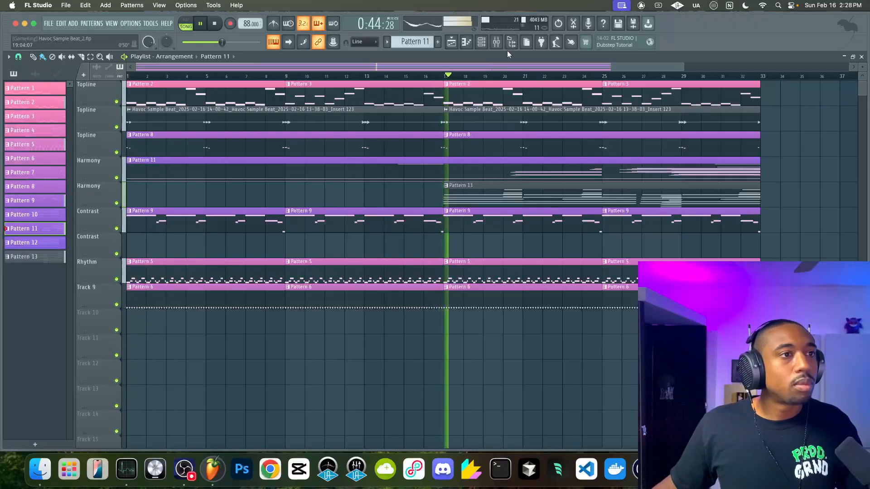
# Reset the stereo separation of the REVERB and Serato Sample mixer tracks
pyautogui.press('F9')
pyautogui.rightClick(260, 299)
pyautogui.click(265, 303)
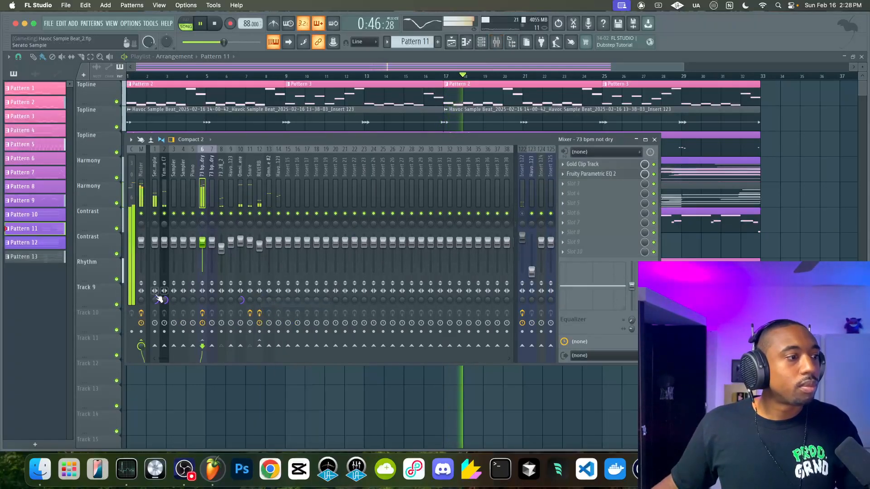
pyautogui.rightClick(153, 300)
pyautogui.click(160, 303)
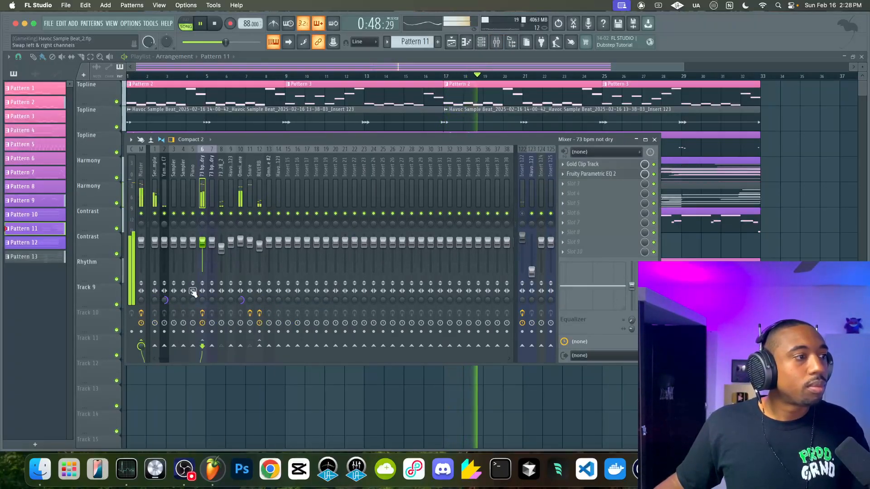
# Reset the Yamaha C7 mixer track's stereo separation to the original setting
pyautogui.press('F9')
pyautogui.click(498, 42)
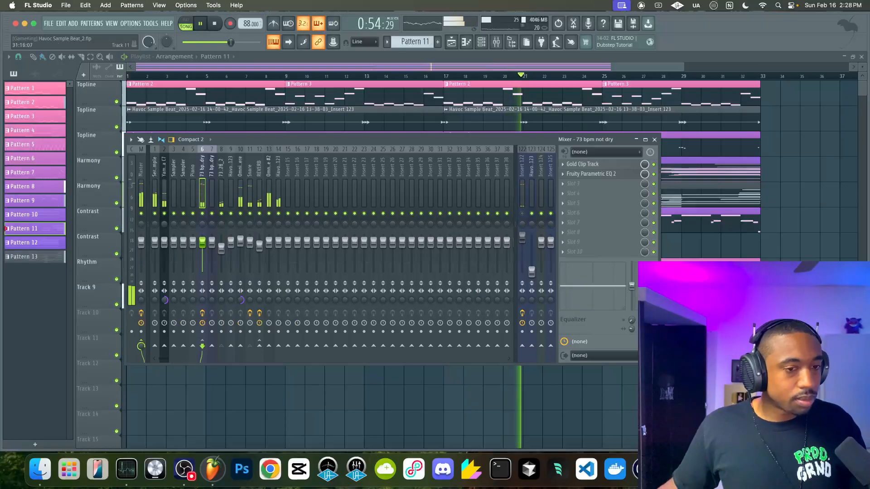
pyautogui.press('F9')
pyautogui.press('F9')
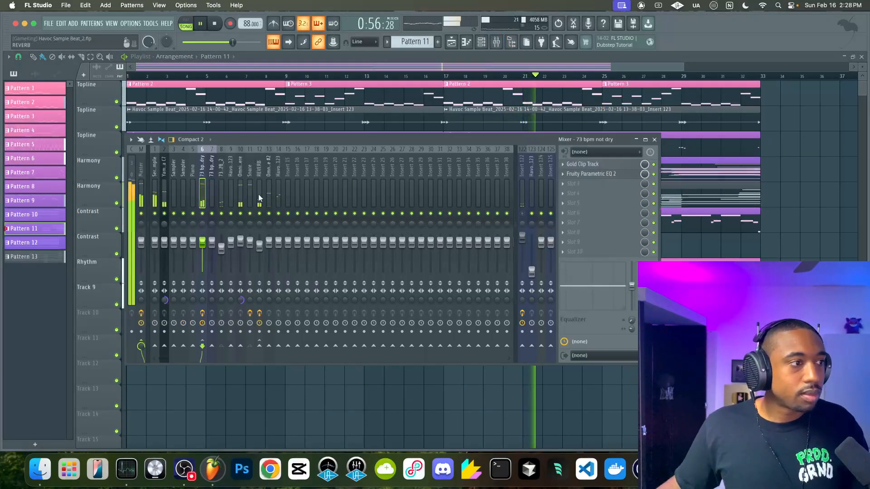
pyautogui.press('F9')
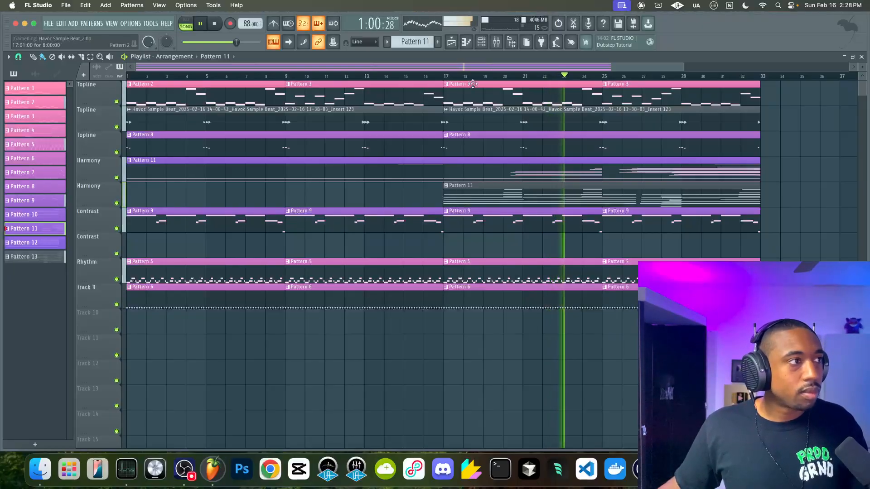
pyautogui.click(498, 42)
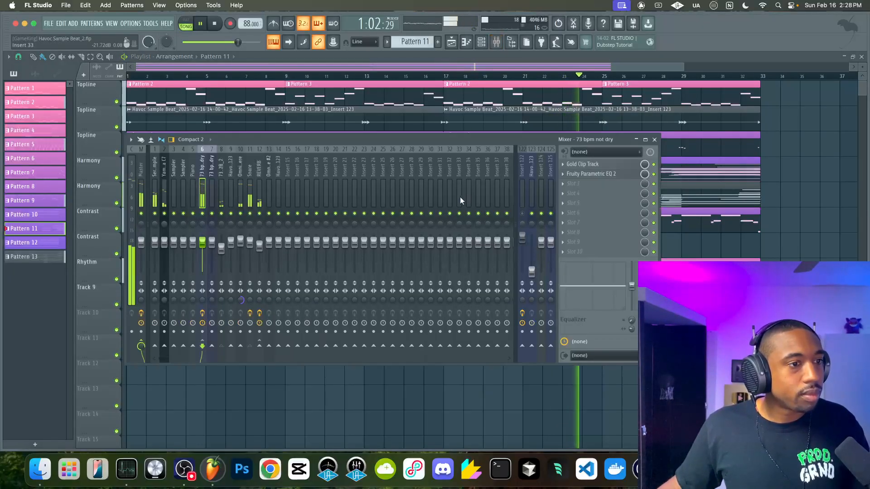
pyautogui.press('F9')
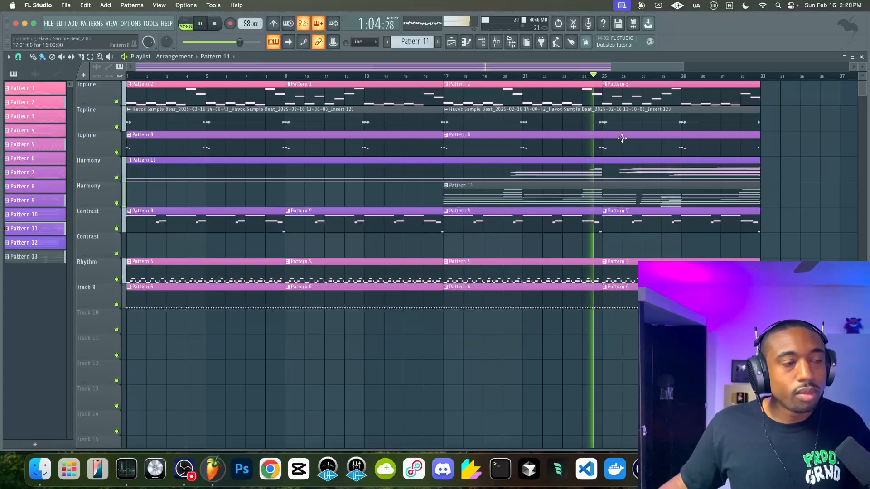
pyautogui.press('F9')
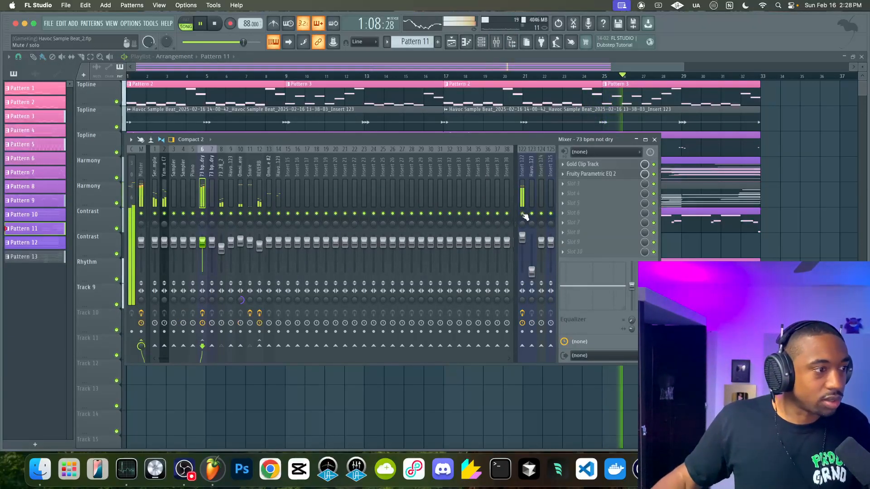
pyautogui.click(165, 300)
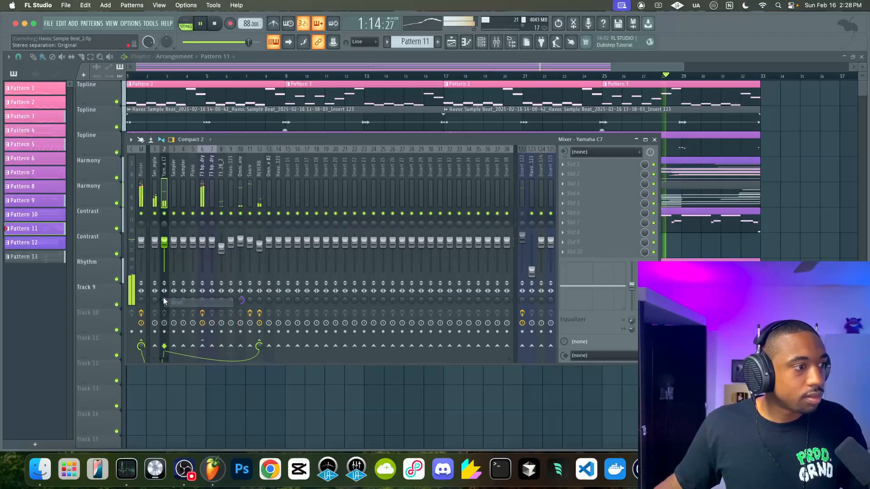
# Add RC-20 Retro Color to the Master track and move it to the first effect slot
pyautogui.click(141, 203)
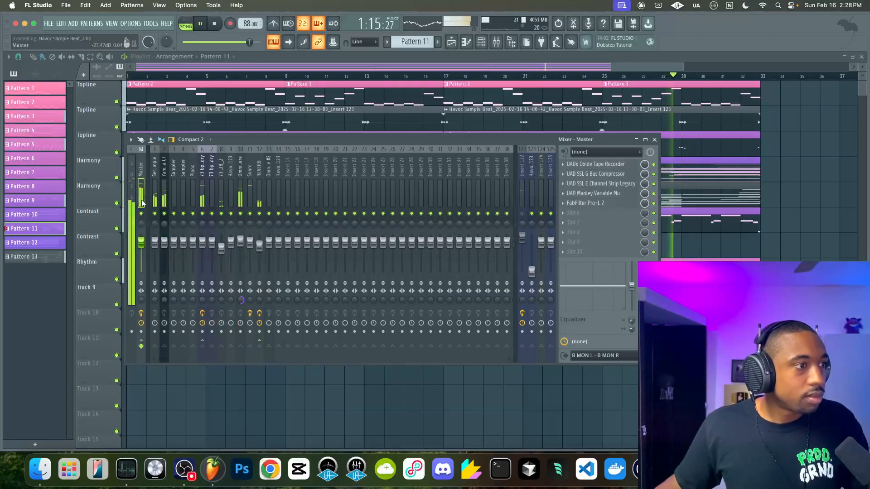
pyautogui.click(562, 213)
pyautogui.click(563, 213)
pyautogui.click(563, 213)
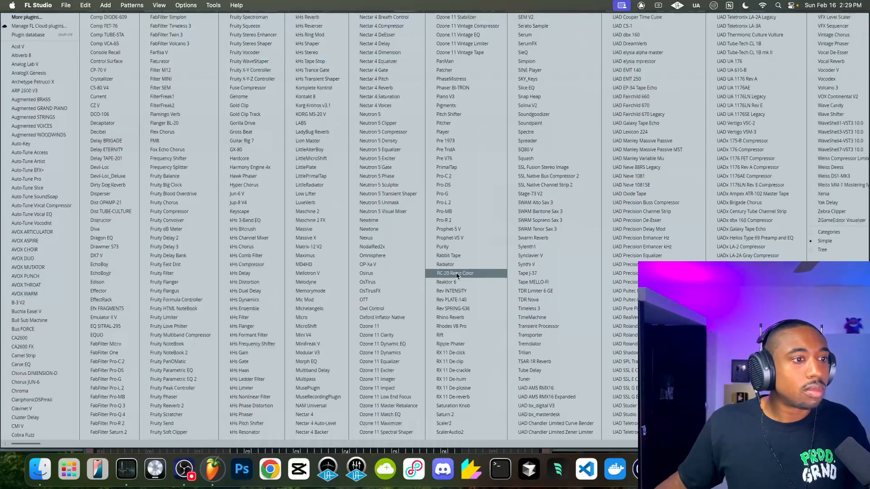
pyautogui.click(455, 273)
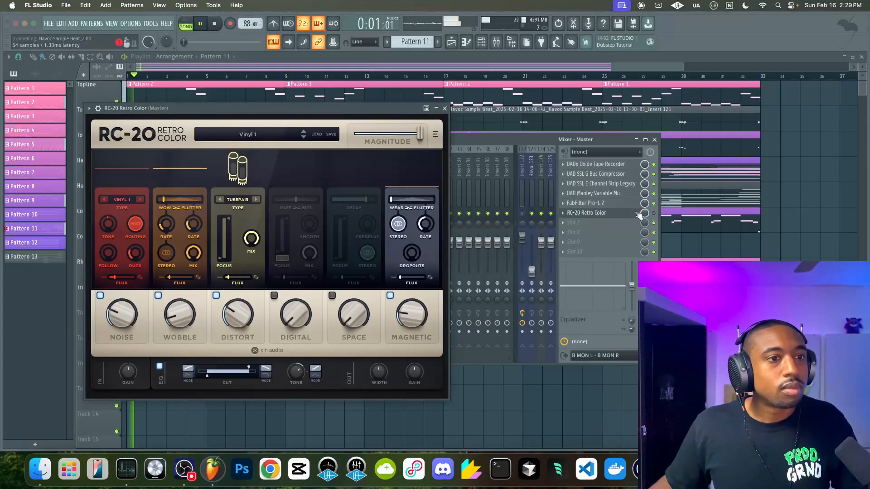
pyautogui.moveTo(636, 217); pyautogui.dragTo(624, 167)
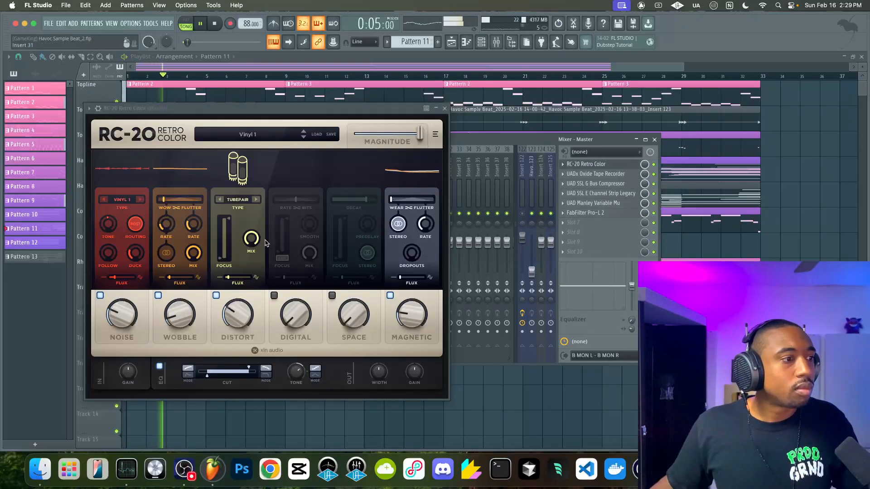
# Disable RC-20's Noise, Distort, Magnetic and EQ modules and set the Wobble amount to 28%, keeping only Wobble active
pyautogui.click(100, 296)
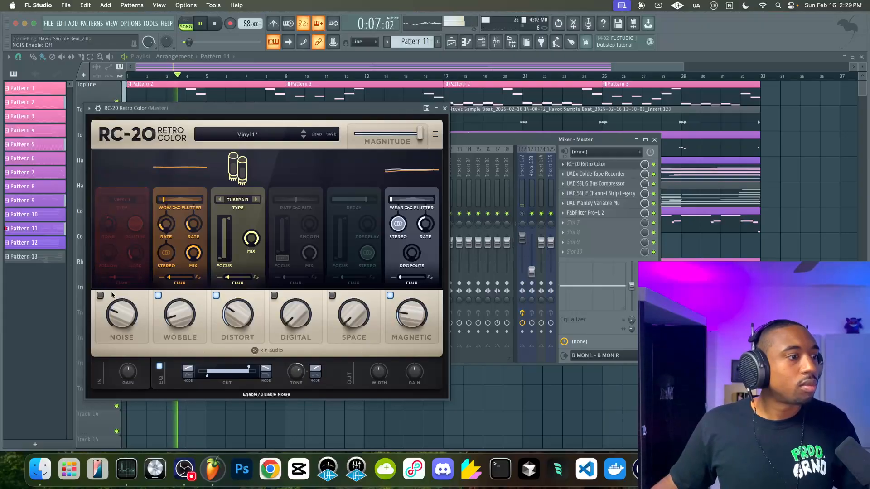
pyautogui.click(216, 295)
pyautogui.click(390, 295)
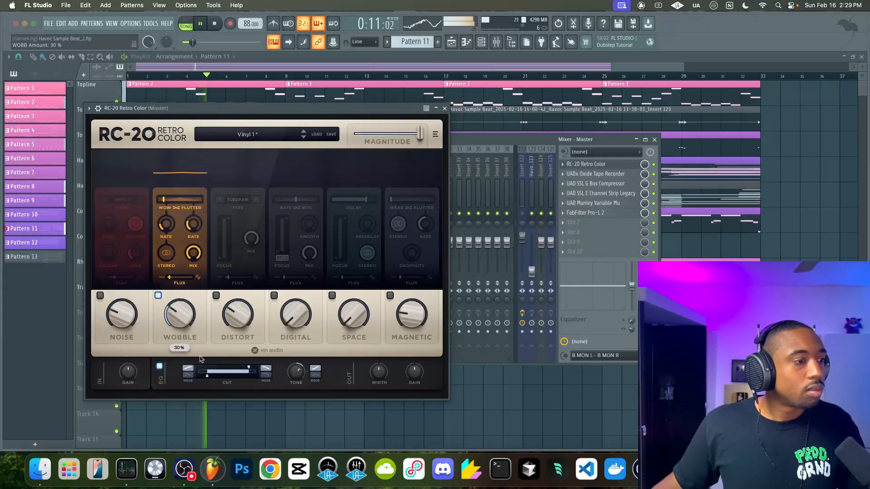
pyautogui.click(159, 368)
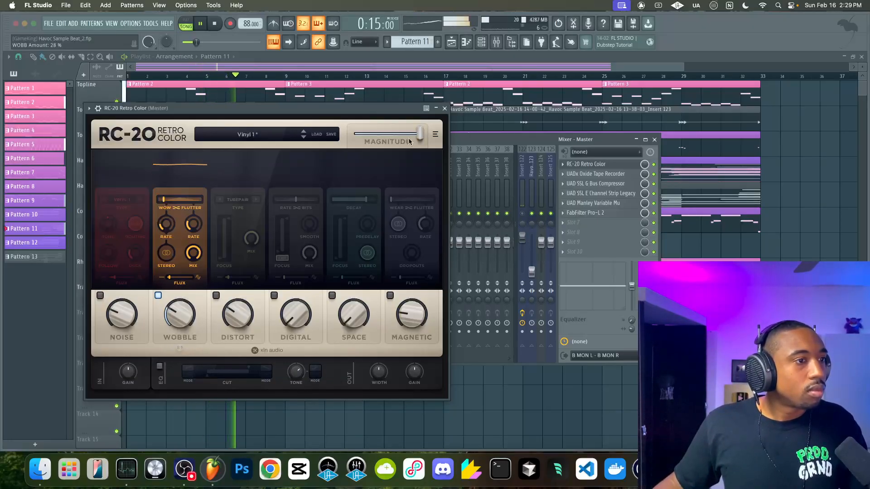
pyautogui.click(446, 110)
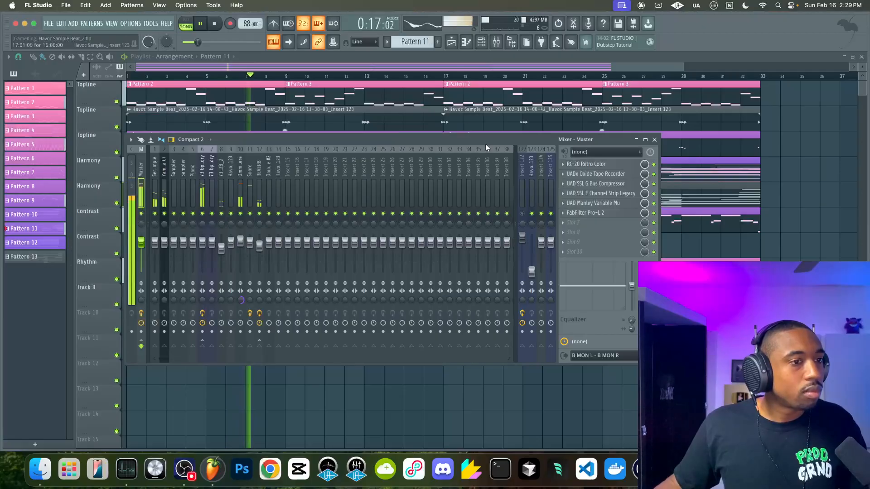
# Compare the beat with the Insert 122 track and review the RC-20 Retro Color settings on the Master
pyautogui.click(522, 213)
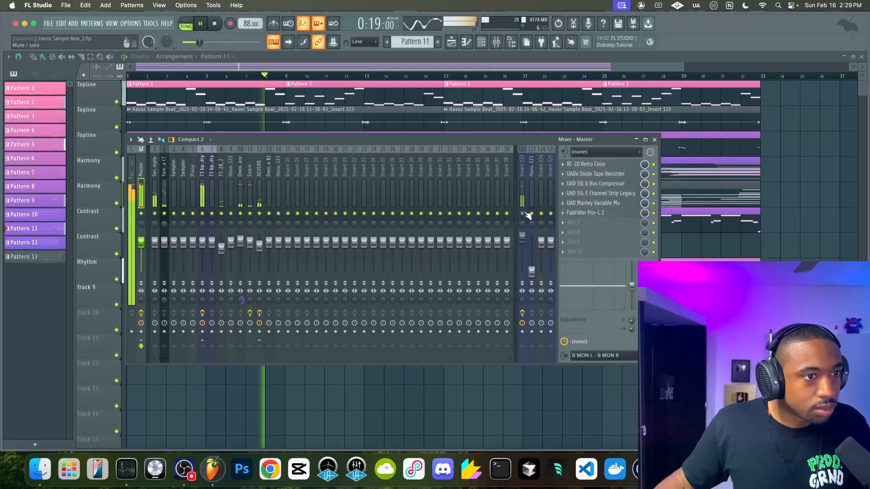
pyautogui.click(589, 164)
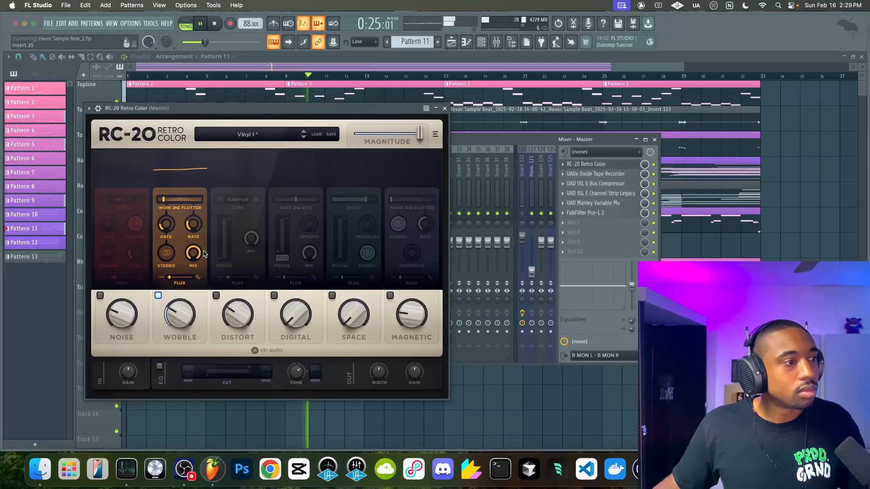
pyautogui.click(445, 109)
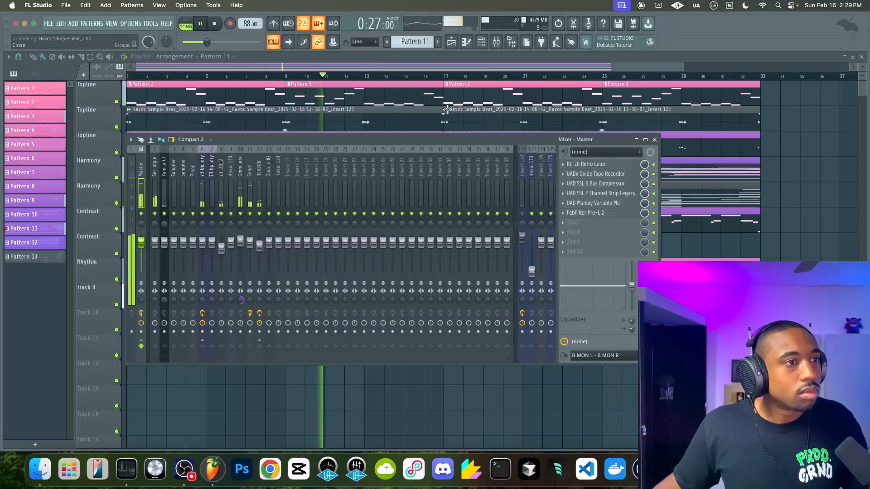
pyautogui.press('F9')
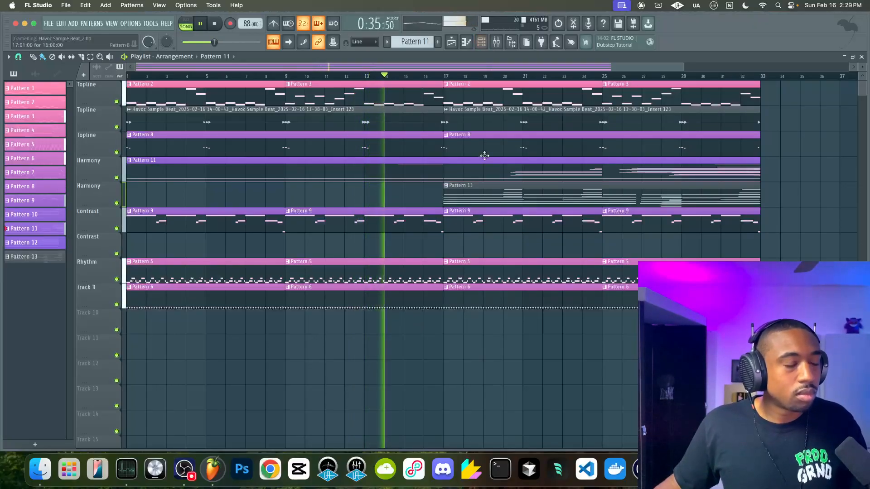
pyautogui.click(498, 44)
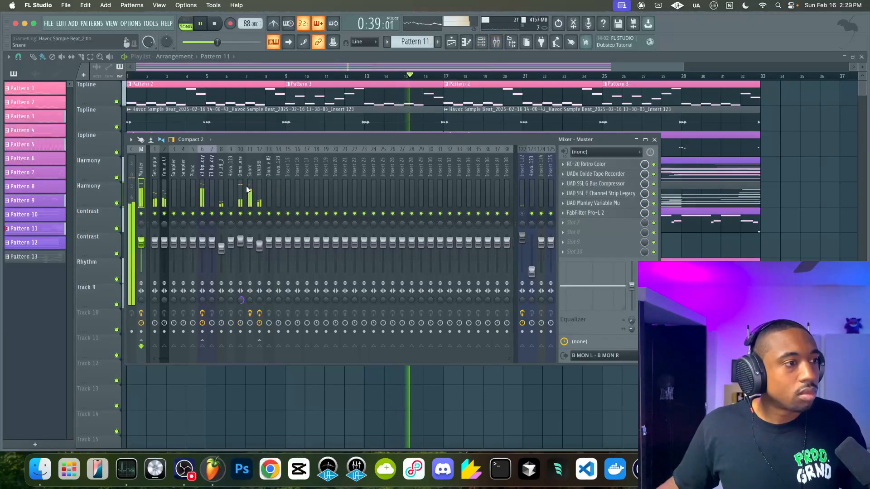
# Inspect the Fruity Parametric EQ 2 on the 73 bpm not dry mixer track
pyautogui.click(206, 188)
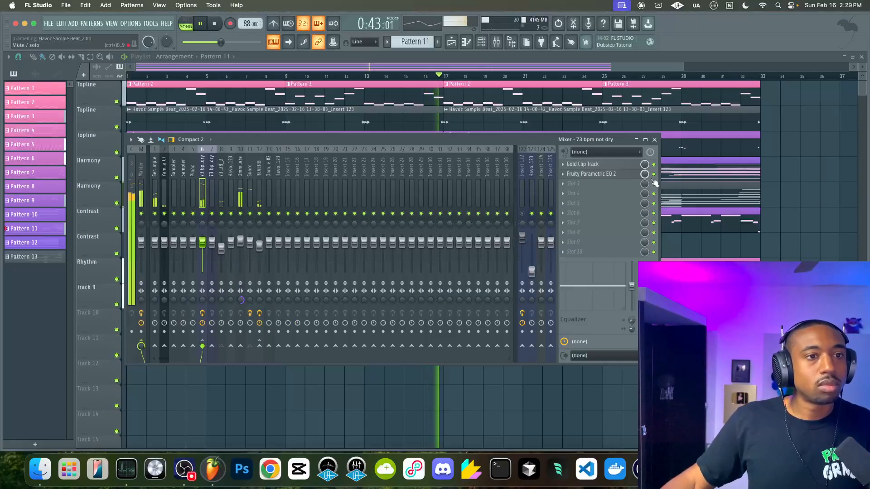
pyautogui.click(634, 174)
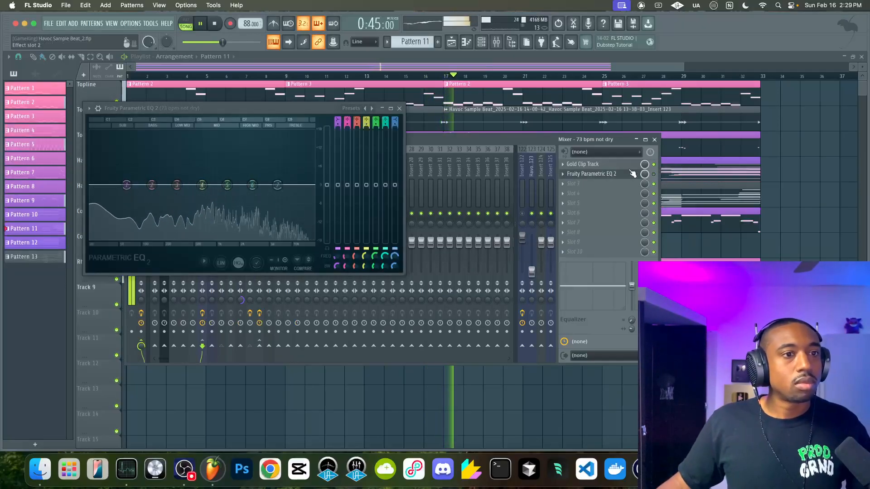
pyautogui.click(400, 110)
# Review RC-20 Retro Color on the Master and move it to the second effect slot, after the UADx Oxide Tape Recorder
pyautogui.click(141, 195)
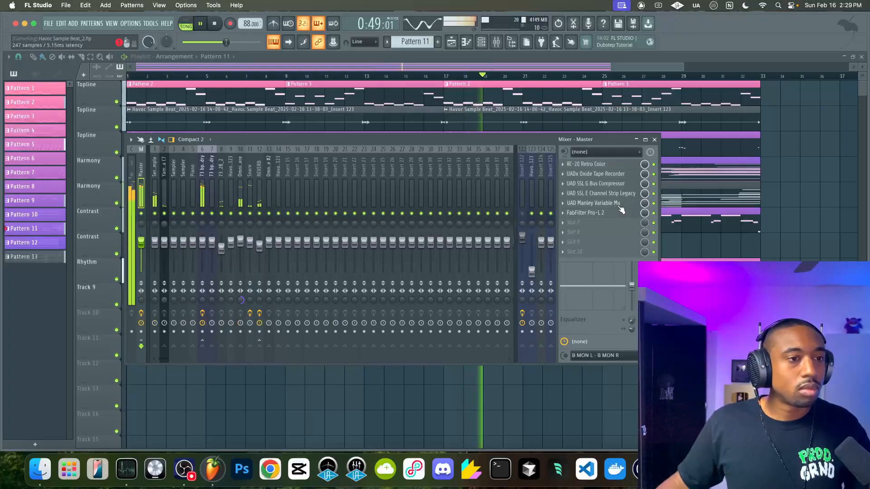
pyautogui.click(630, 166)
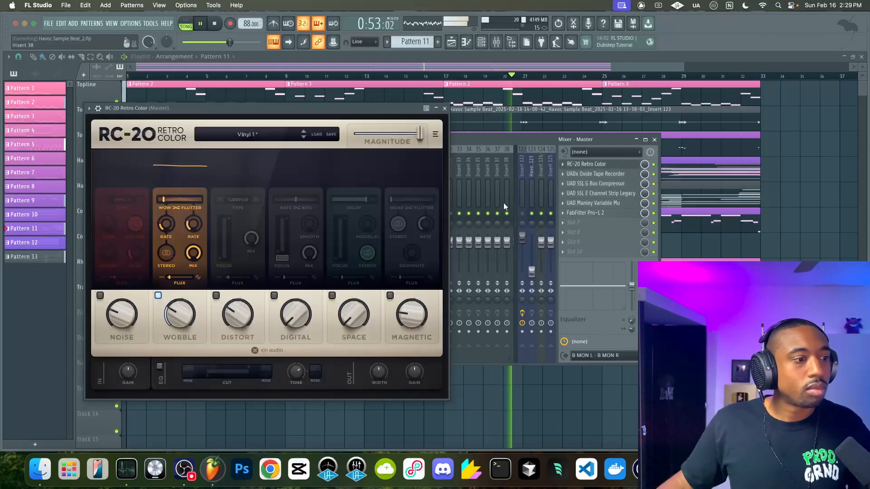
pyautogui.click(444, 109)
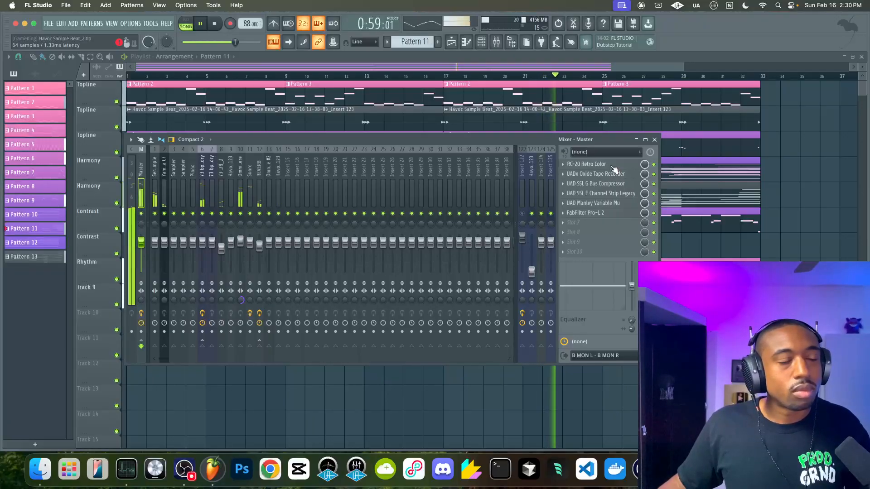
pyautogui.moveTo(612, 167); pyautogui.dragTo(613, 186)
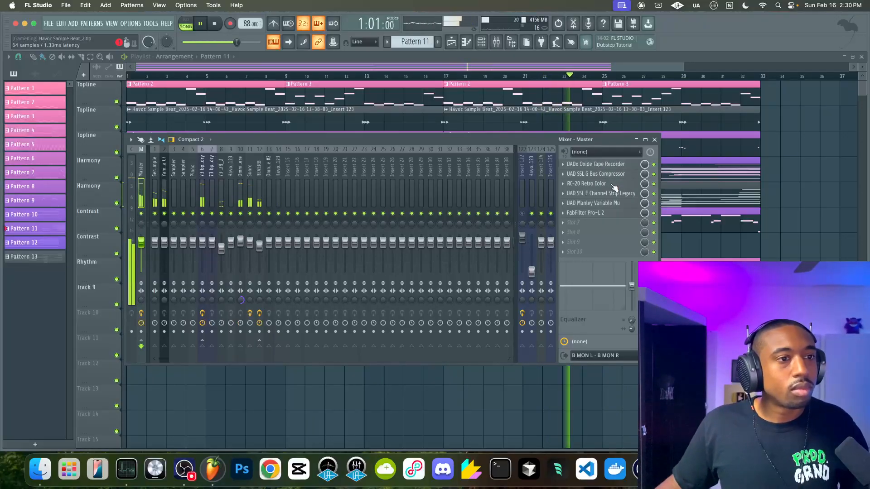
pyautogui.scroll(1, 612, 186)
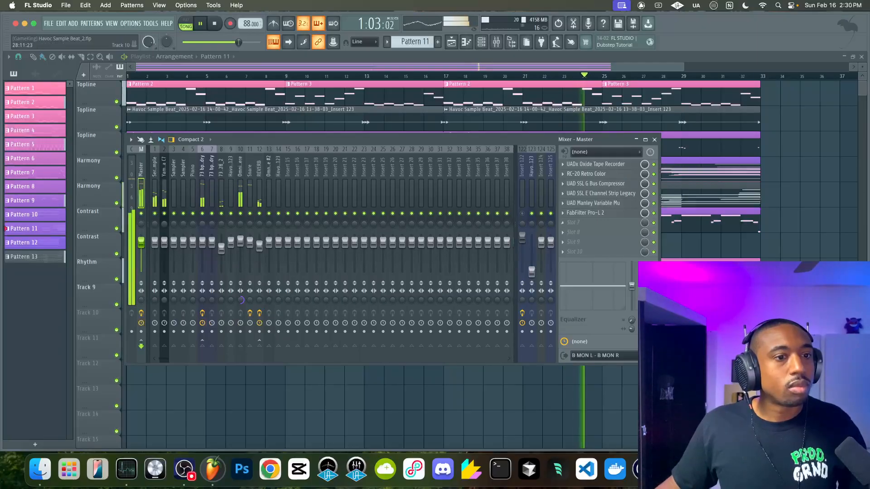
pyautogui.press('F9')
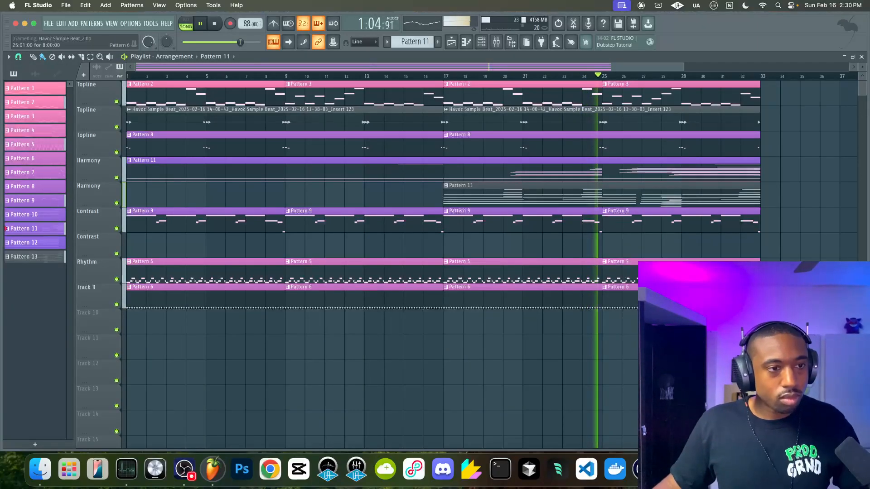
pyautogui.click(500, 43)
pyautogui.click(501, 43)
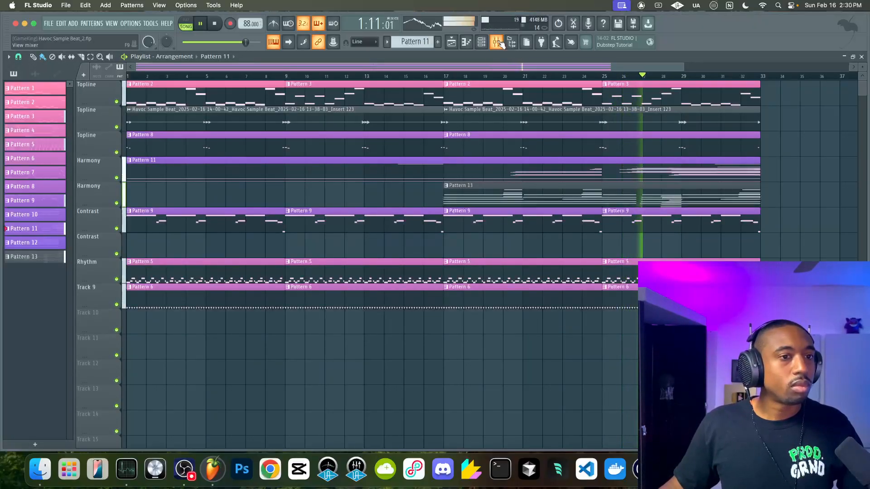
pyautogui.click(501, 43)
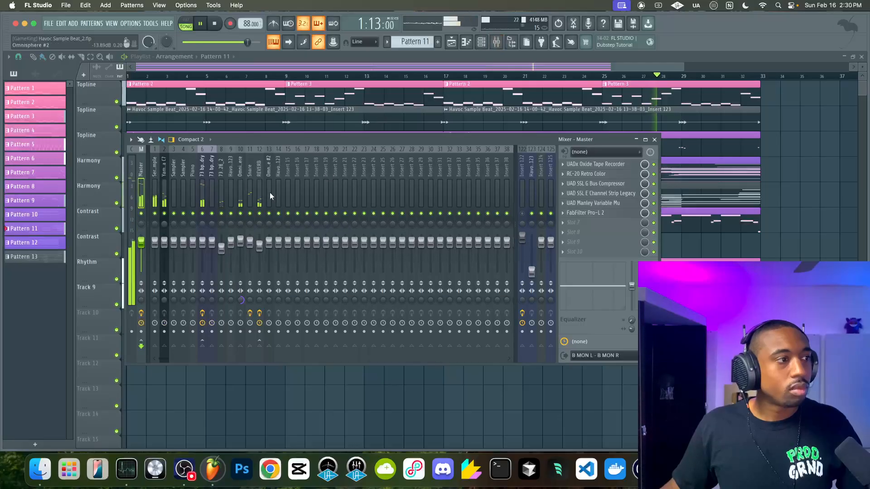
# Lower the filter cutoff of the 73 bpm not dry Slicex channel for Marker #4 to about 51%
pyautogui.press('F9')
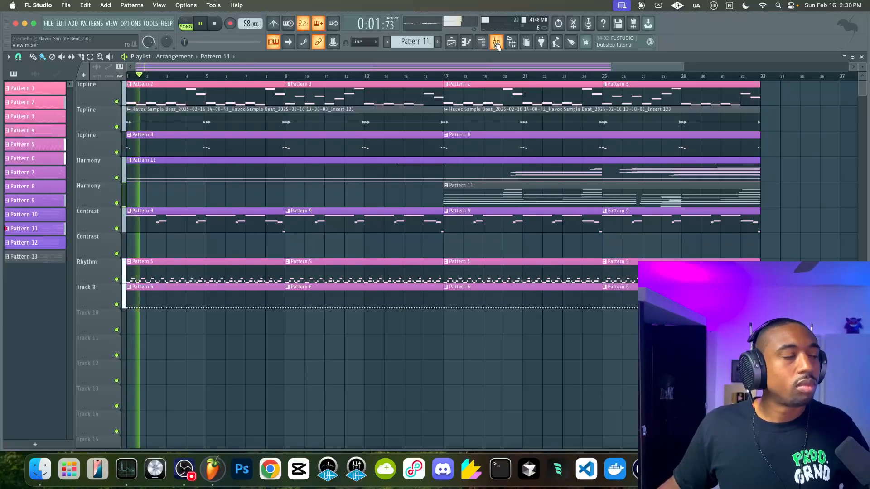
pyautogui.click(497, 44)
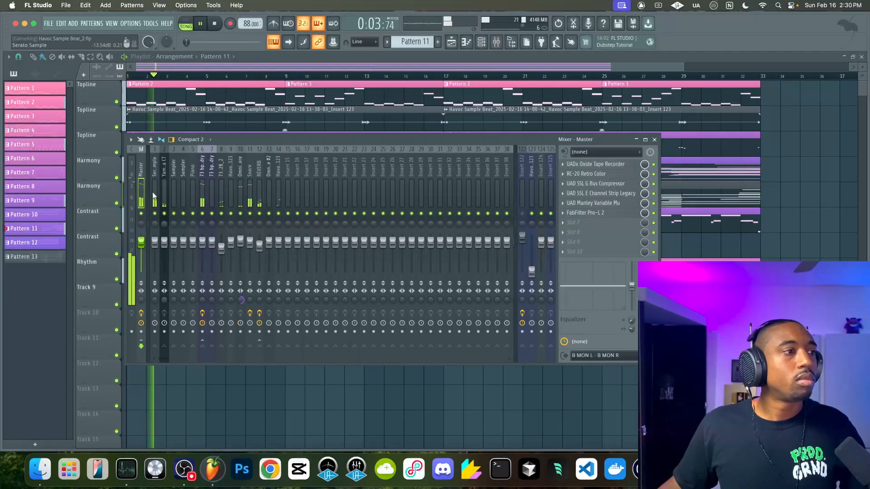
pyautogui.click(482, 43)
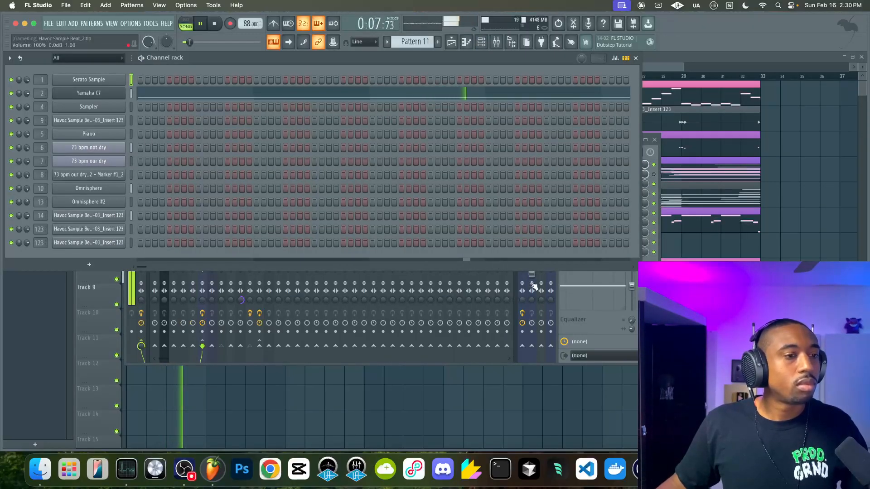
pyautogui.click(121, 150)
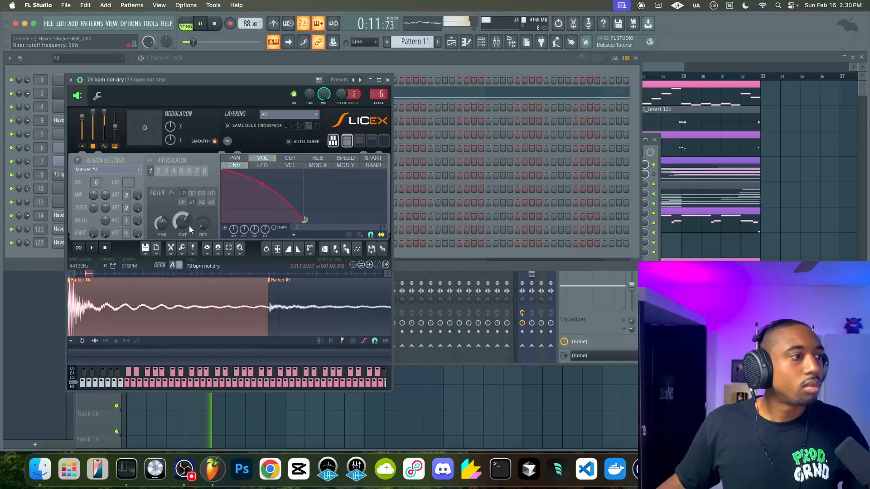
pyautogui.moveTo(186, 222); pyautogui.dragTo(186, 224)
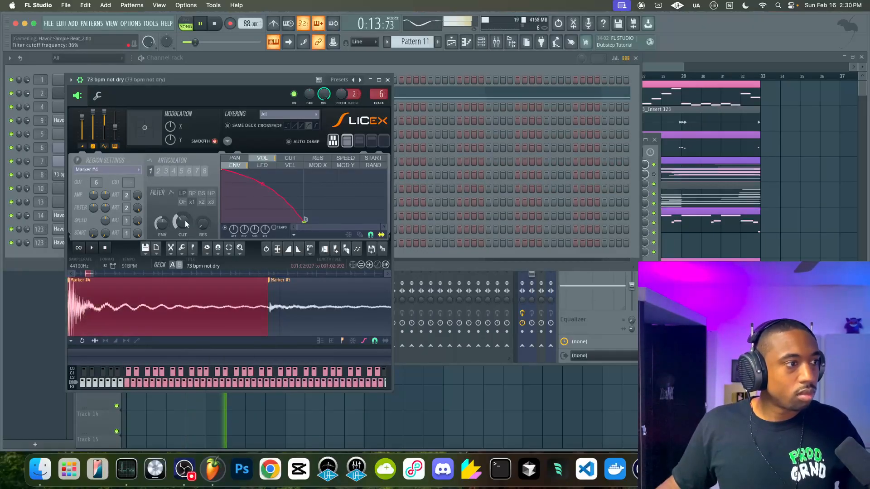
pyautogui.scroll(3, 182, 223)
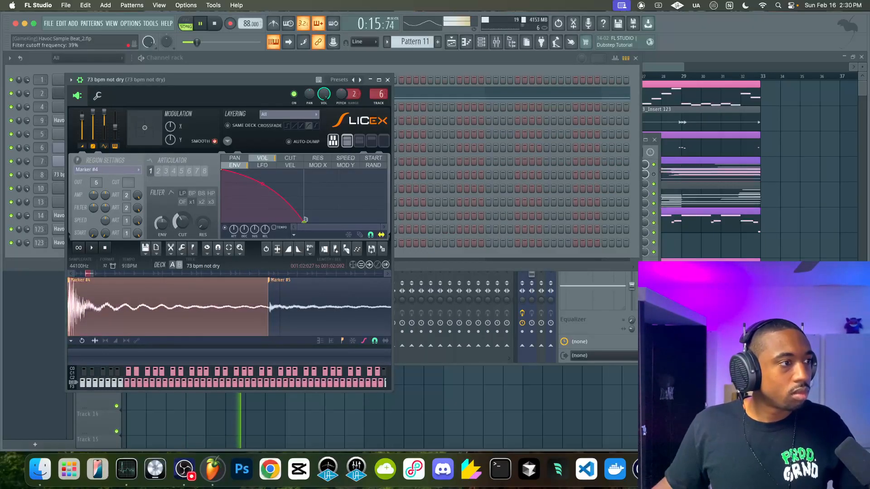
pyautogui.scroll(3, 183, 222)
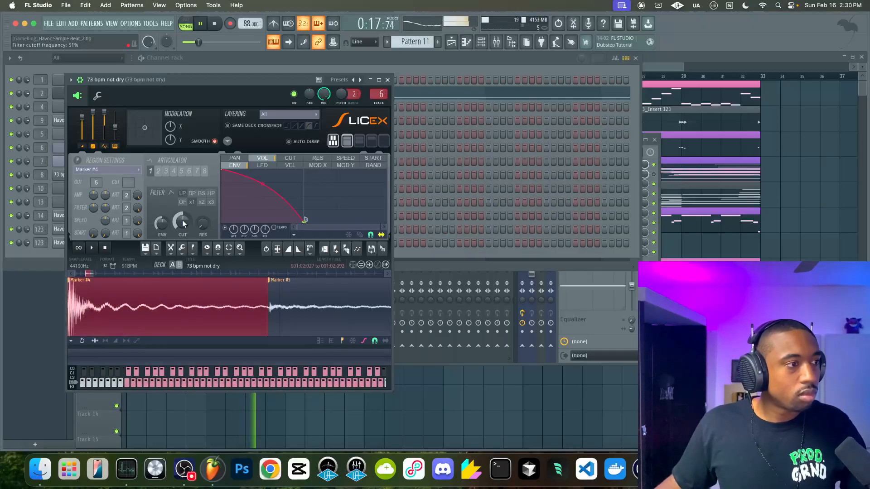
pyautogui.scroll(2, 182, 222)
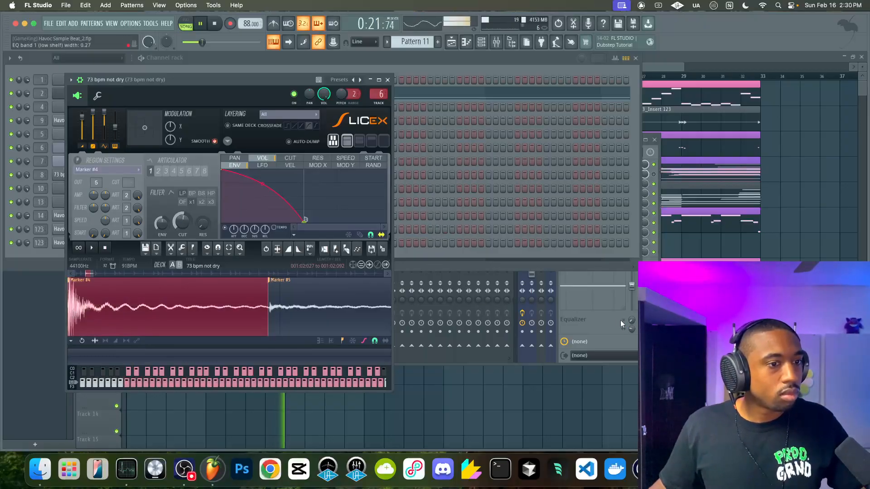
# Compare the filtered drums with the Insert 122 reference in the mixer, restarting playback from the beginning
pyautogui.press('F9')
pyautogui.press('space')
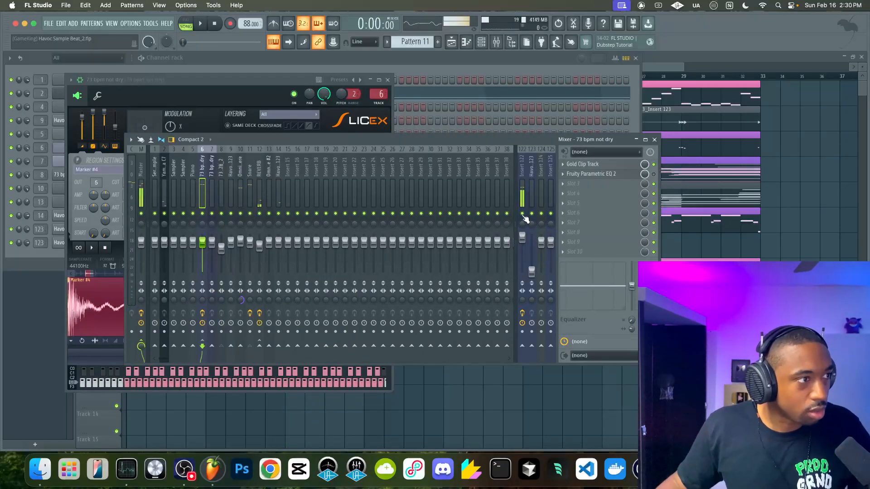
pyautogui.press('space')
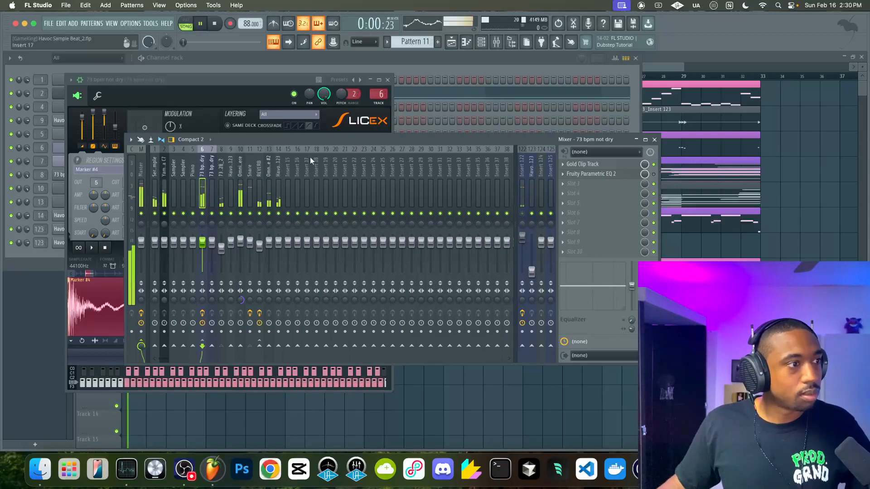
# Readjust the Marker #4 filter cutoff in the 73 bpm not dry Slicex and save the project
pyautogui.click(233, 86)
pyautogui.rightClick(181, 223)
pyautogui.click(181, 223)
pyautogui.moveTo(181, 222); pyautogui.dragTo(181, 220)
pyautogui.moveTo(181, 222); pyautogui.dragTo(182, 226)
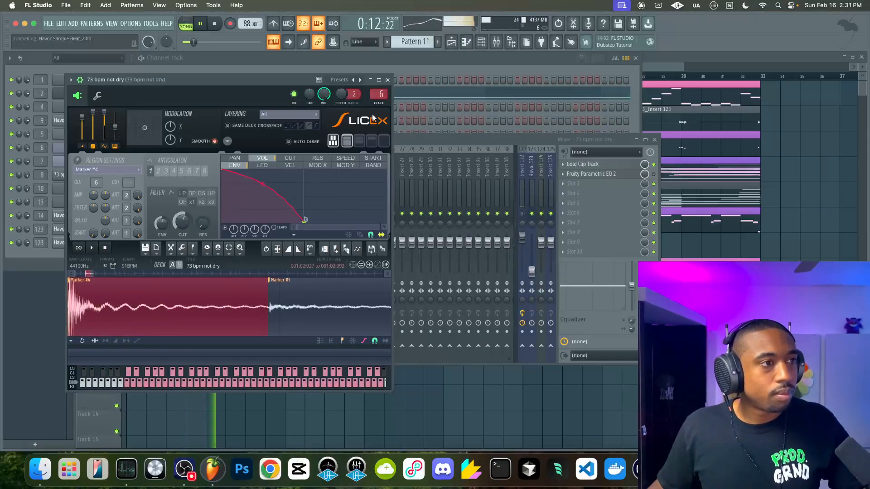
pyautogui.click(387, 79)
pyautogui.rightClick(348, 398)
pyautogui.press('super+s')
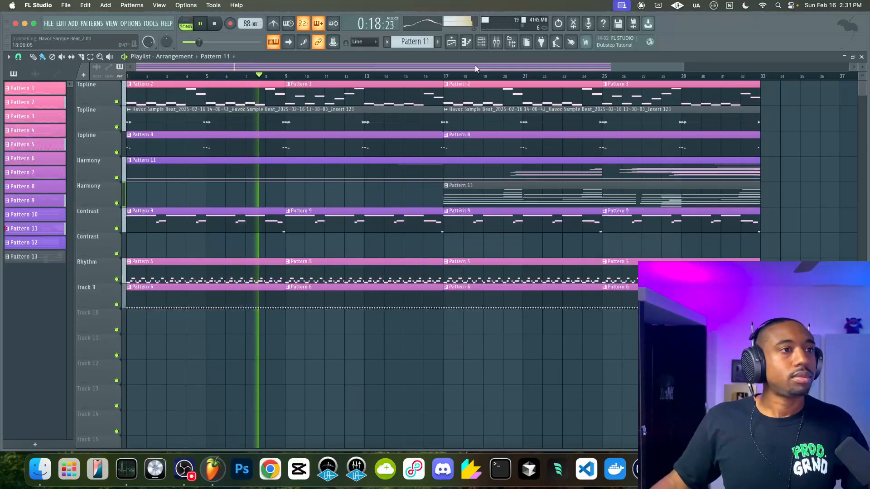
# Review the UADx Oxide Tape Recorder and RC-20 Retro Color settings on the Master
pyautogui.click(495, 46)
pyautogui.click(139, 193)
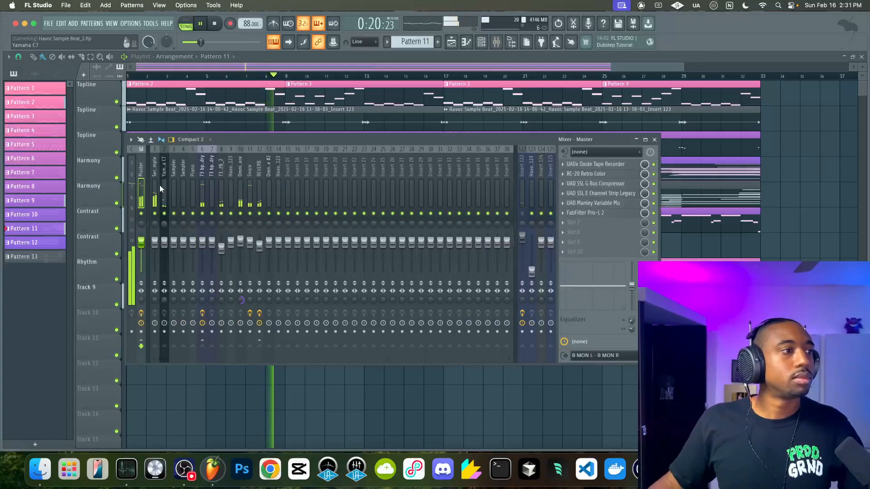
pyautogui.click(611, 165)
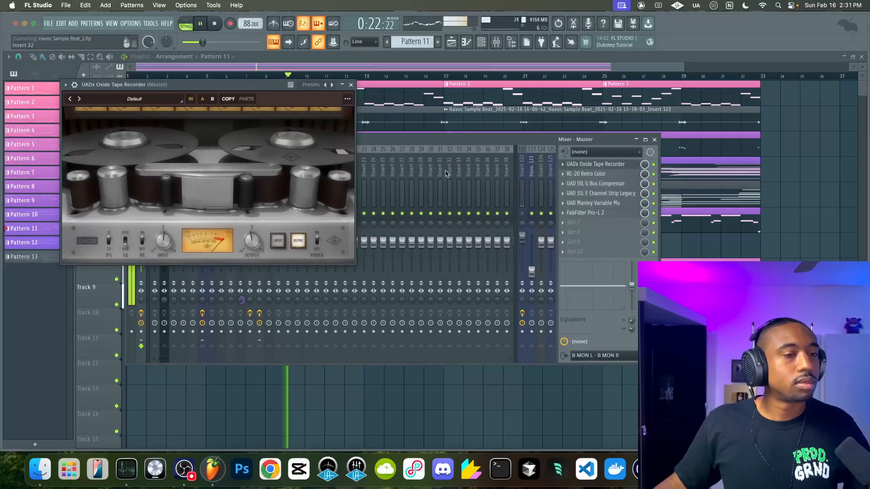
pyautogui.click(586, 174)
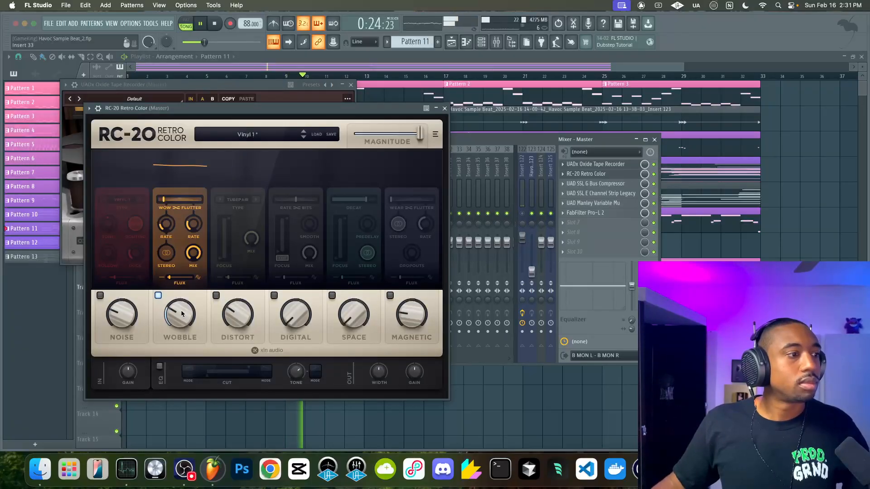
pyautogui.click(445, 108)
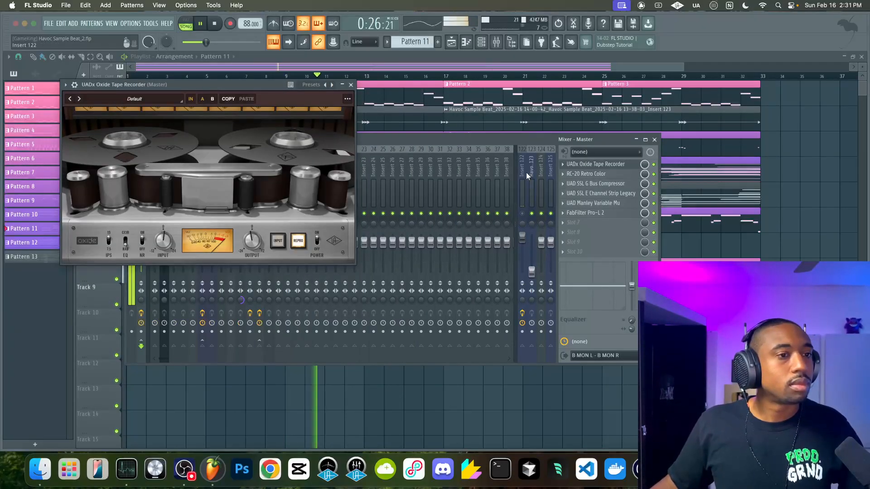
pyautogui.click(351, 85)
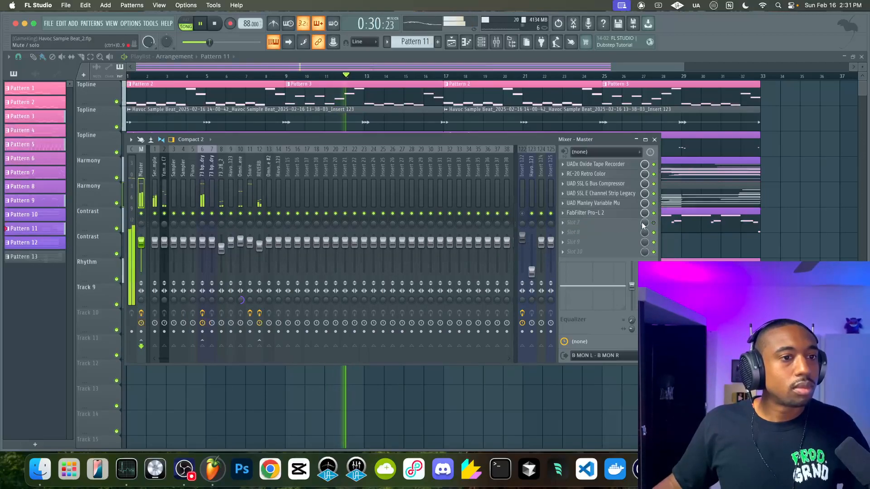
# Add SSL Fusion Stereo Image to the Master and move it to the second effect slot, before RC-20 Retro Color
pyautogui.click(568, 223)
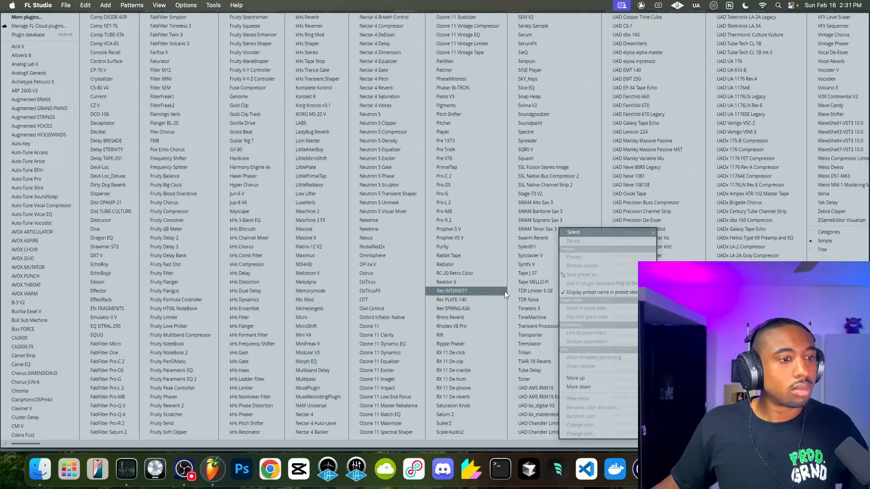
pyautogui.click(547, 169)
pyautogui.moveTo(616, 222); pyautogui.dragTo(617, 175)
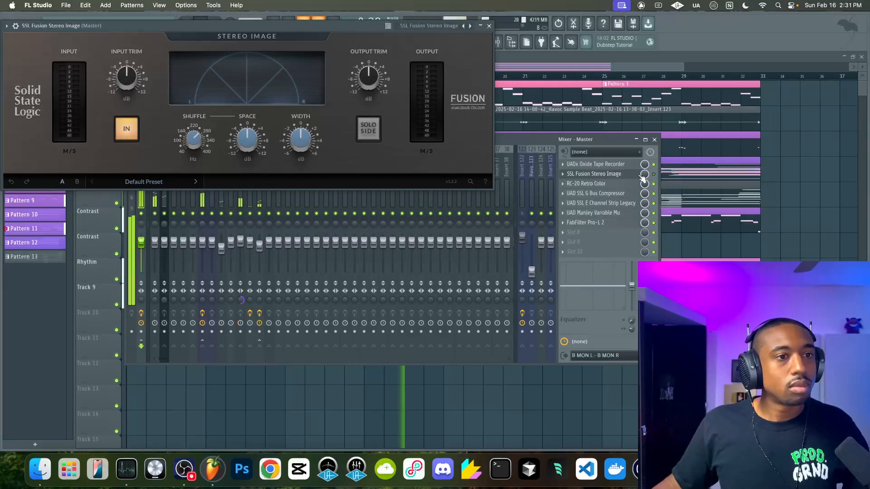
# Audition different Width amounts in SSL Fusion Stereo Image, reduce the width, and leave the effect bypassed on the Master
pyautogui.click(654, 175)
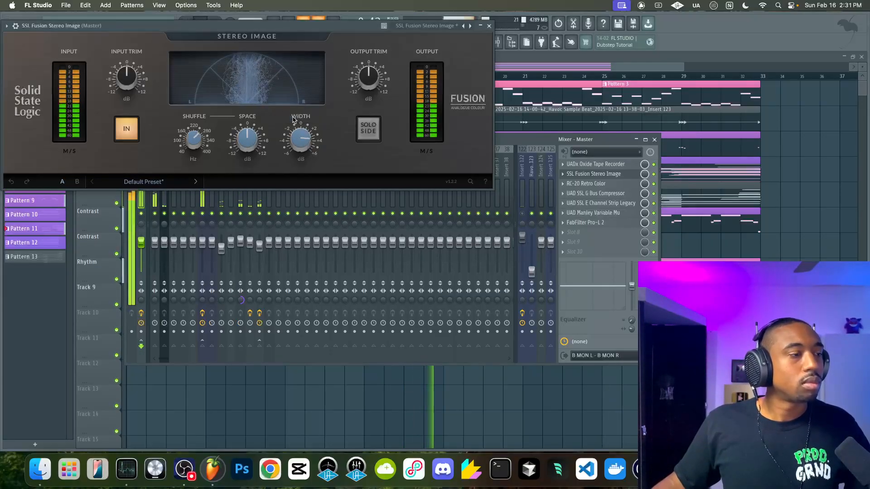
pyautogui.moveTo(297, 145); pyautogui.dragTo(297, 153)
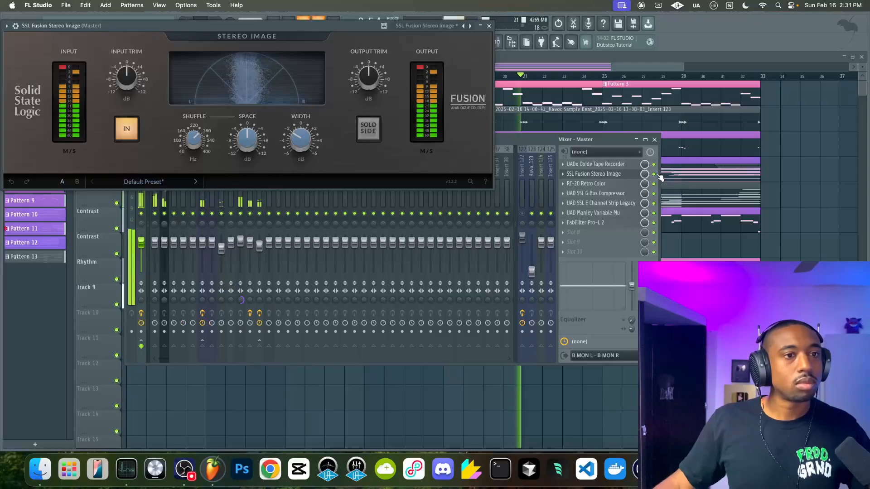
pyautogui.click(489, 25)
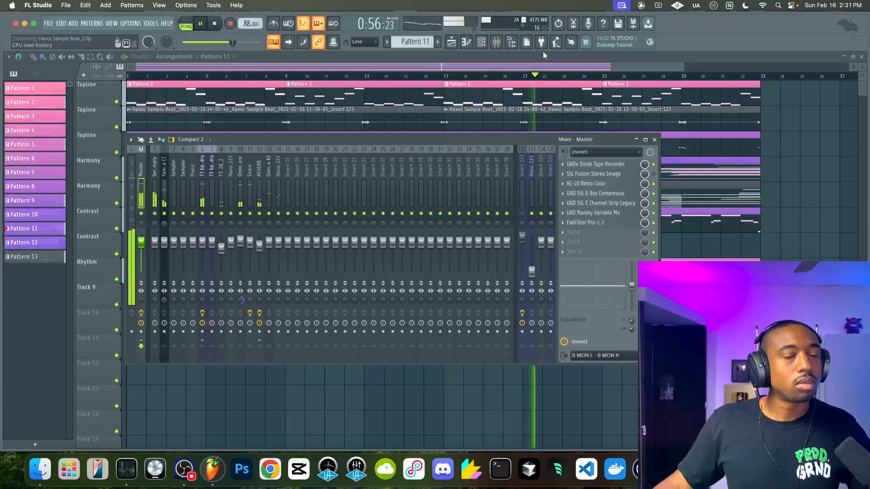
pyautogui.click(654, 140)
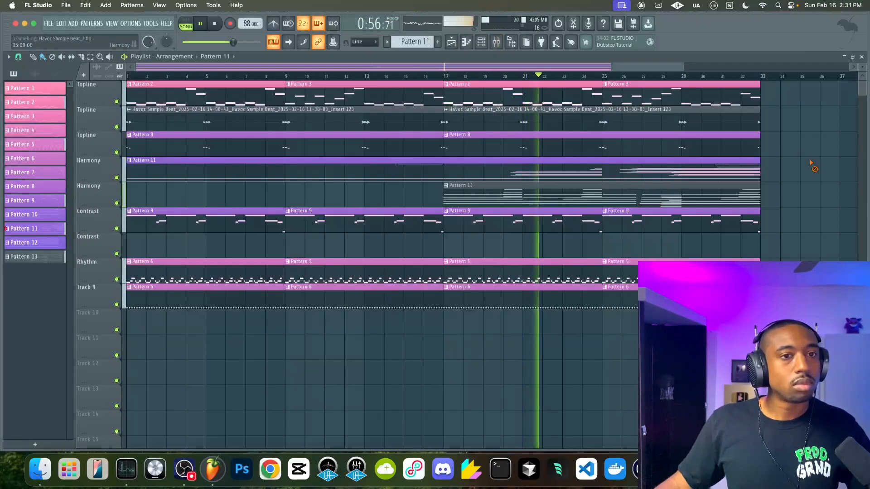
# Set the Marker #4 filter cutoff in the 73 bpm not dry Slicex to 56%
pyautogui.click(497, 42)
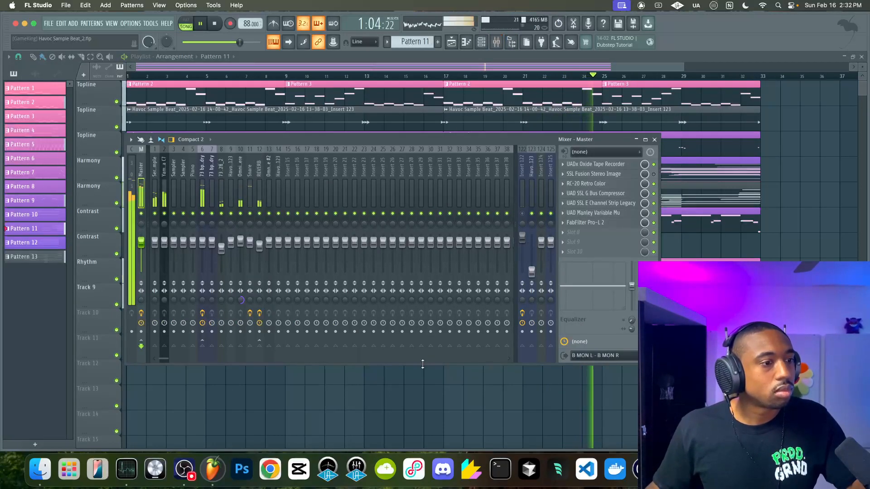
pyautogui.click(407, 408)
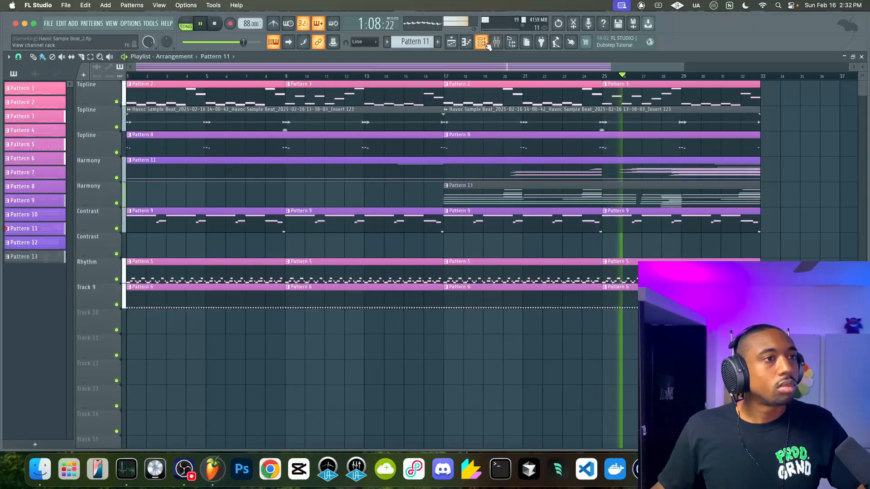
pyautogui.click(481, 42)
pyautogui.click(121, 148)
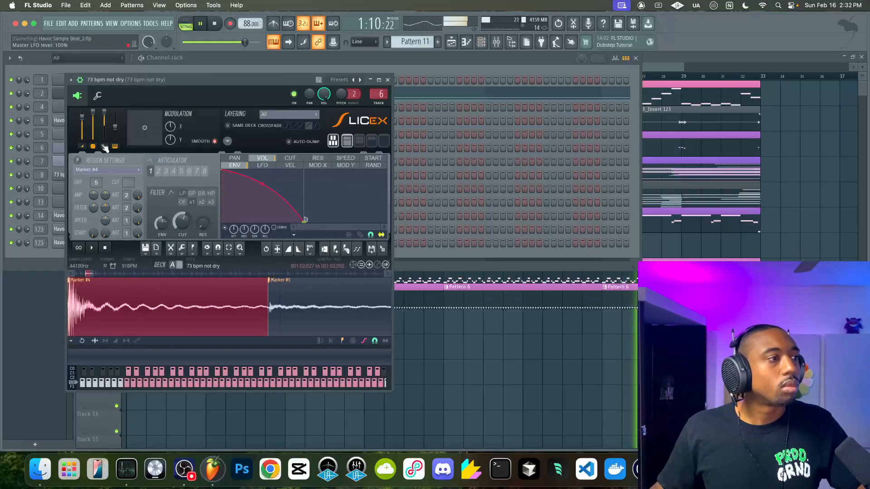
pyautogui.moveTo(184, 224); pyautogui.dragTo(180, 218)
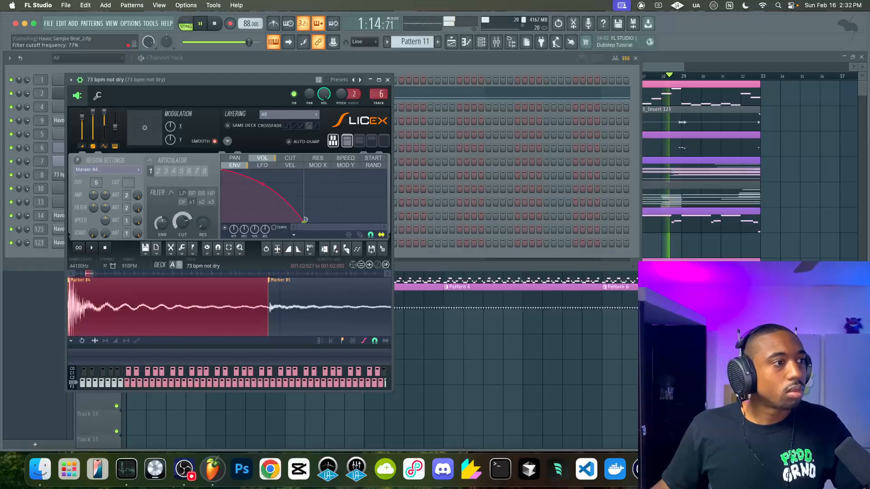
pyautogui.rightClick(183, 221)
pyautogui.press('p')
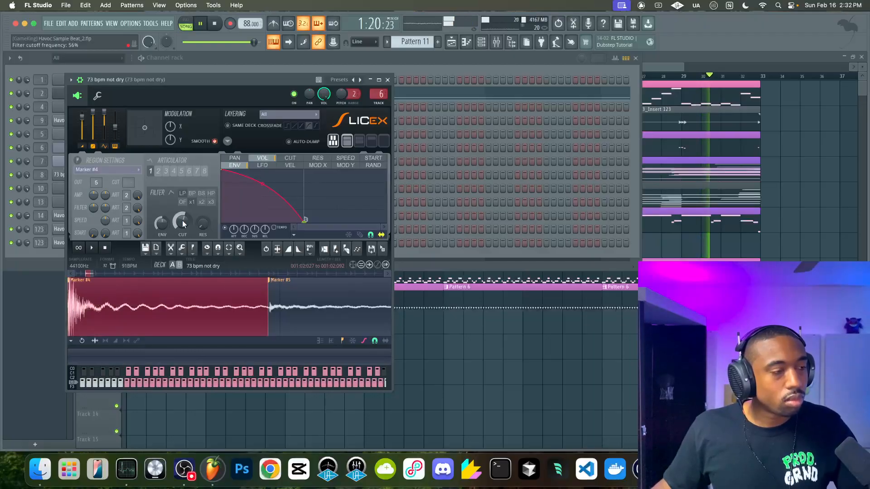
pyautogui.click(388, 80)
pyautogui.rightClick(416, 341)
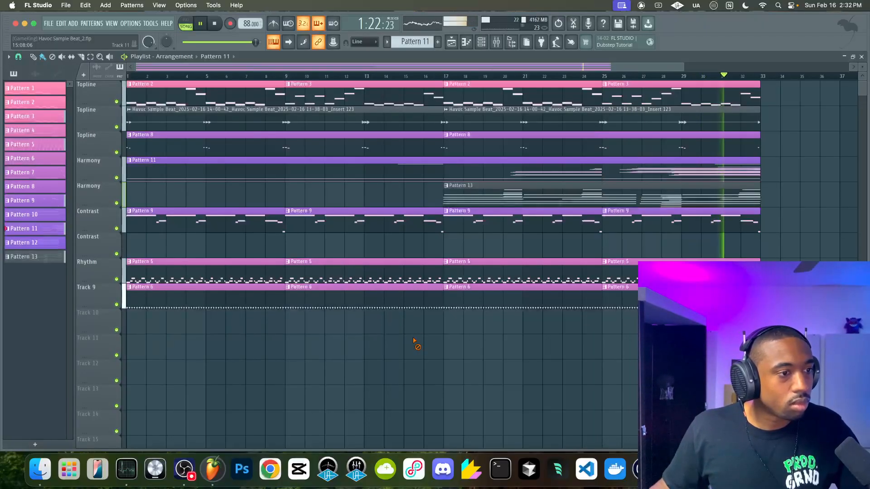
# Compare the beat's overall sound with the Insert 122 reference track and replay the arrangement from the start
pyautogui.click(497, 42)
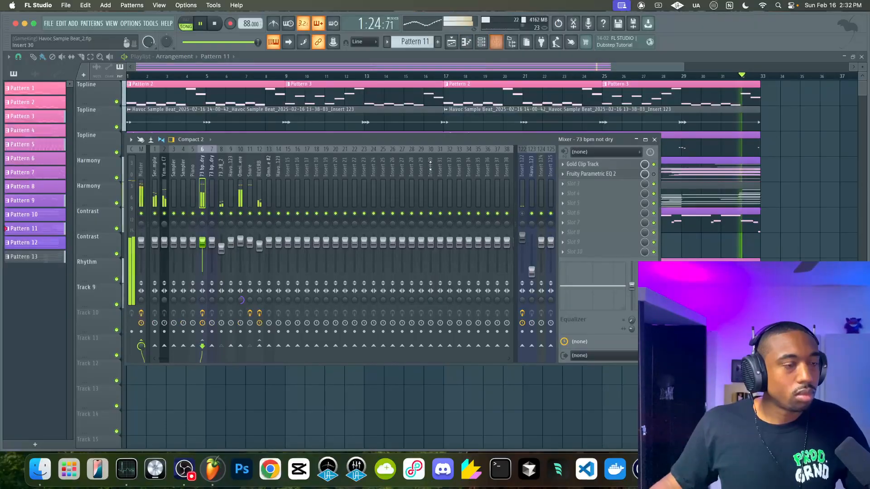
pyautogui.click(523, 213)
pyautogui.press('space')
pyautogui.click(654, 139)
pyautogui.click(497, 42)
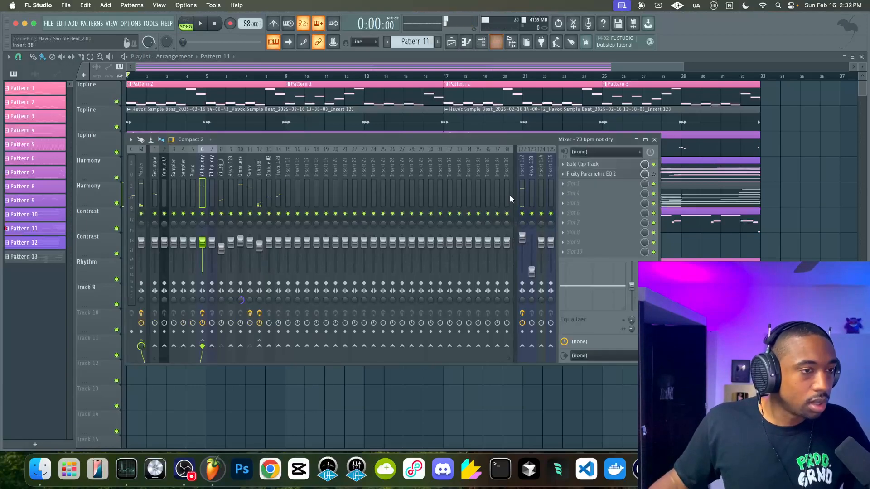
pyautogui.press('F9')
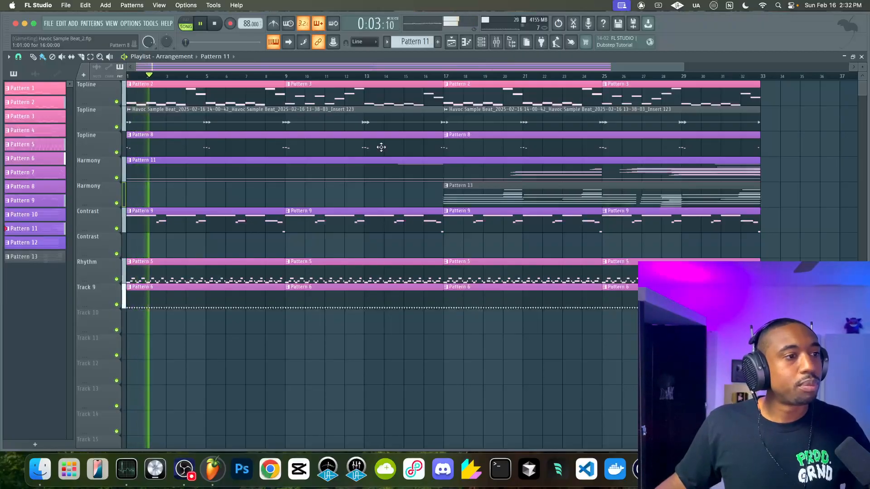
# Set the time-stretching mode of the second Topline track's Insert 123 audio clip to Stretch
pyautogui.scroll(-2, 354, 163)
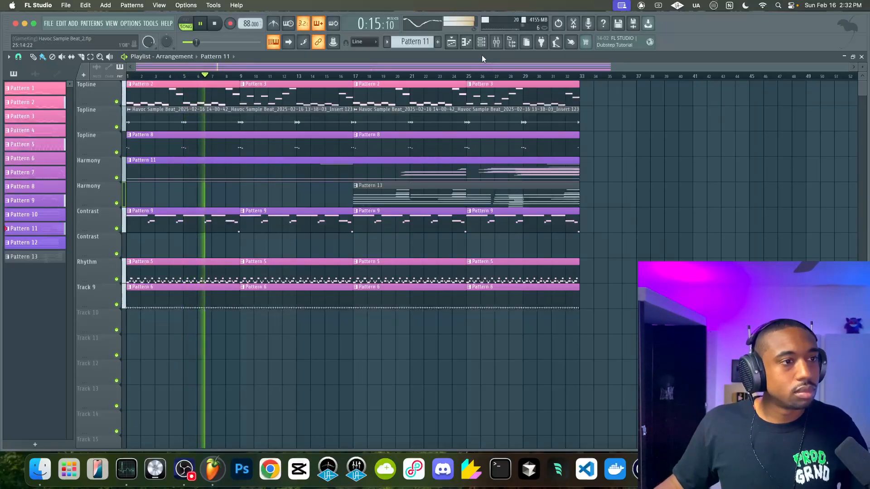
pyautogui.doubleClick(380, 113)
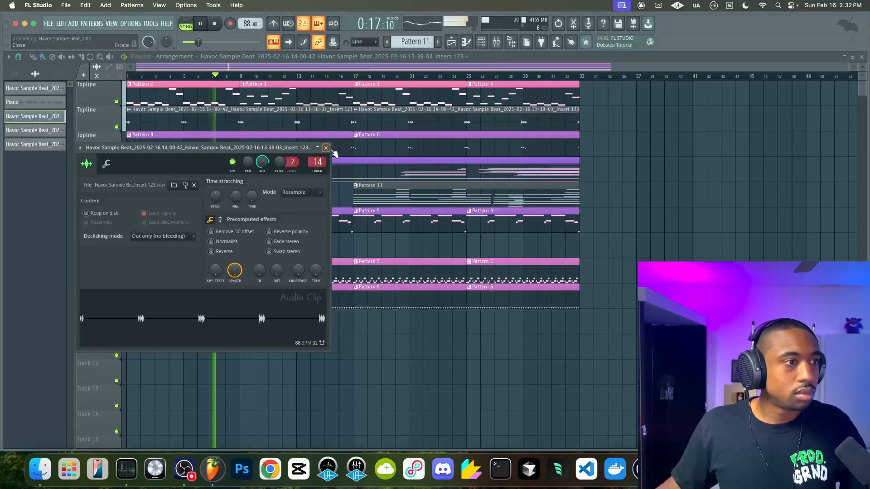
pyautogui.click(301, 192)
pyautogui.click(290, 219)
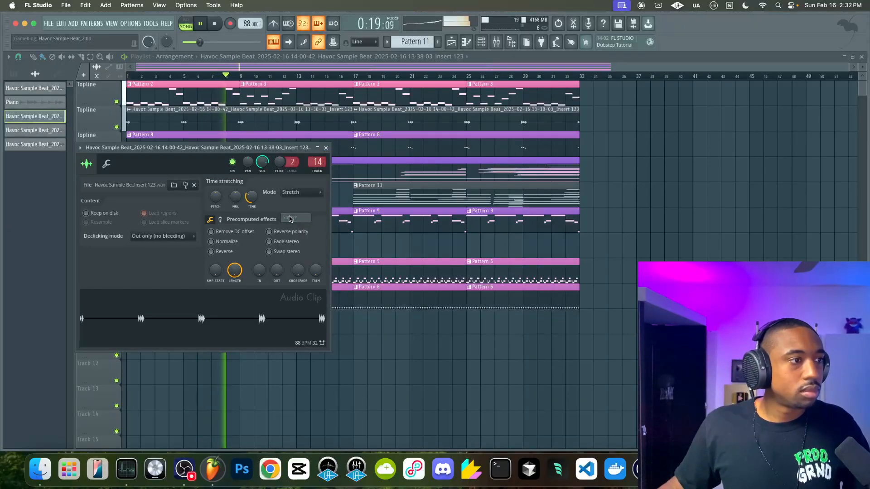
# Delete the Pattern 8 clip and the Insert 123 audio clip starting at bar 17 on the Topline tracks, and save the project
pyautogui.click(326, 148)
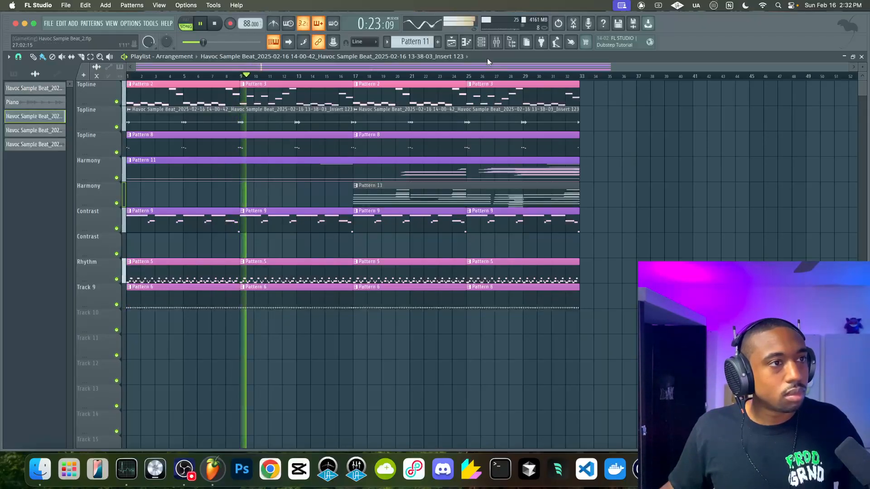
pyautogui.rightClick(539, 146)
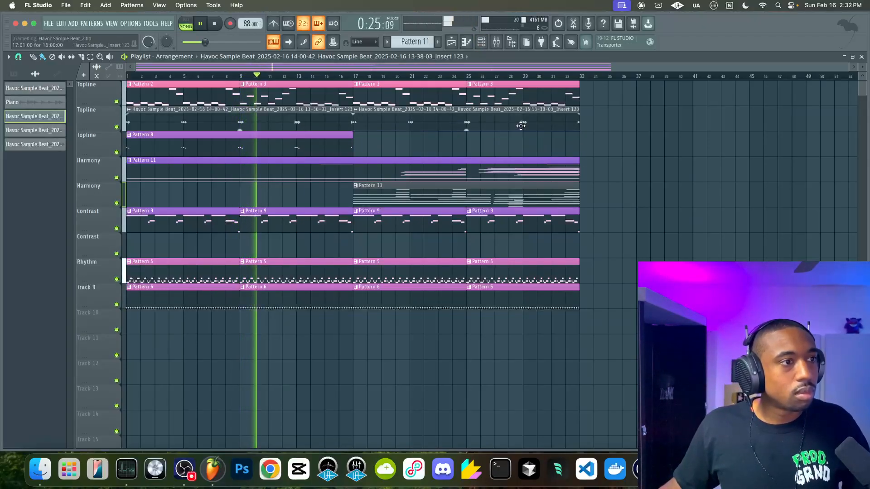
pyautogui.rightClick(522, 129)
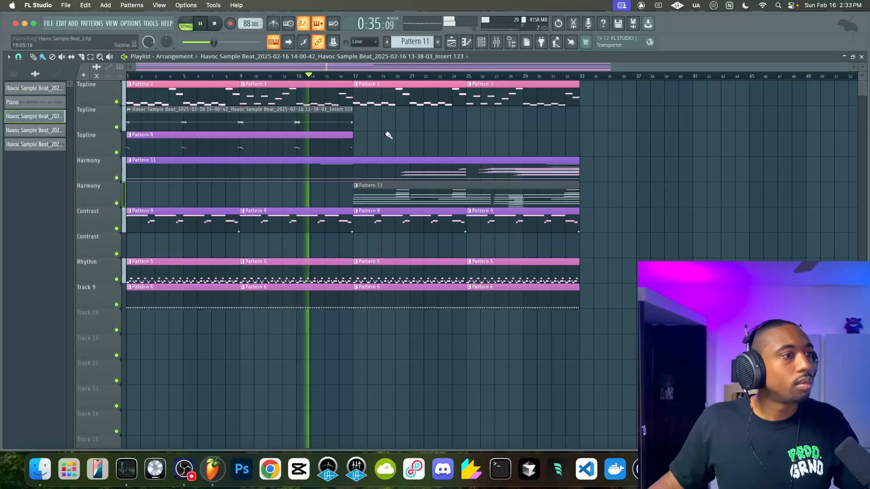
pyautogui.press('super+s')
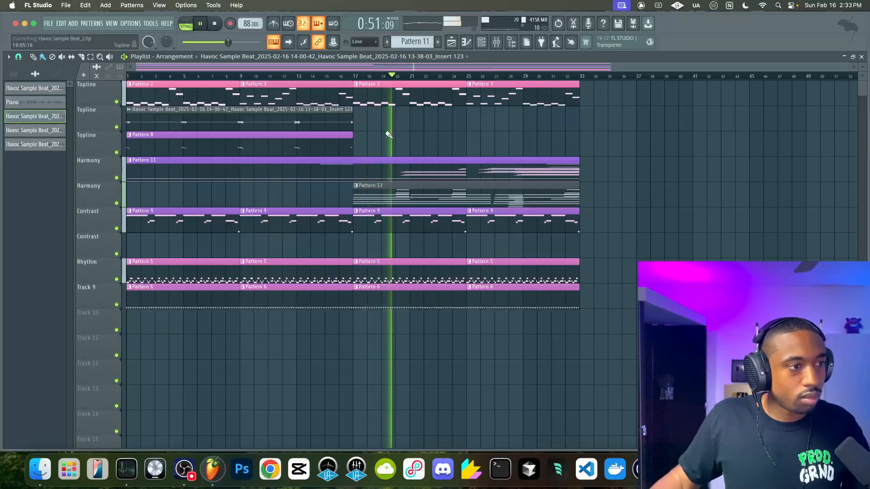
# Lower the velocities of the first chord in Pattern 13's Yamaha C7 part with level scaling
pyautogui.doubleClick(367, 200)
pyautogui.scroll(5, 101, 232)
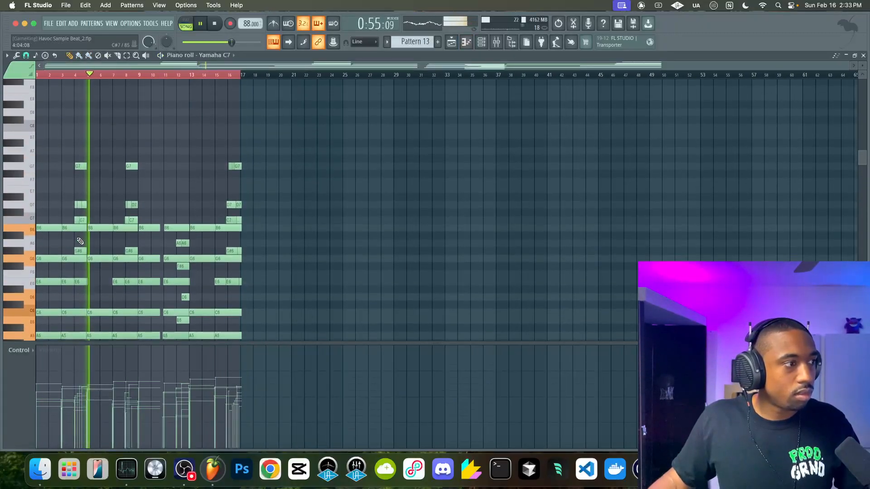
pyautogui.scroll(3, 95, 235)
pyautogui.scroll(5, 83, 277)
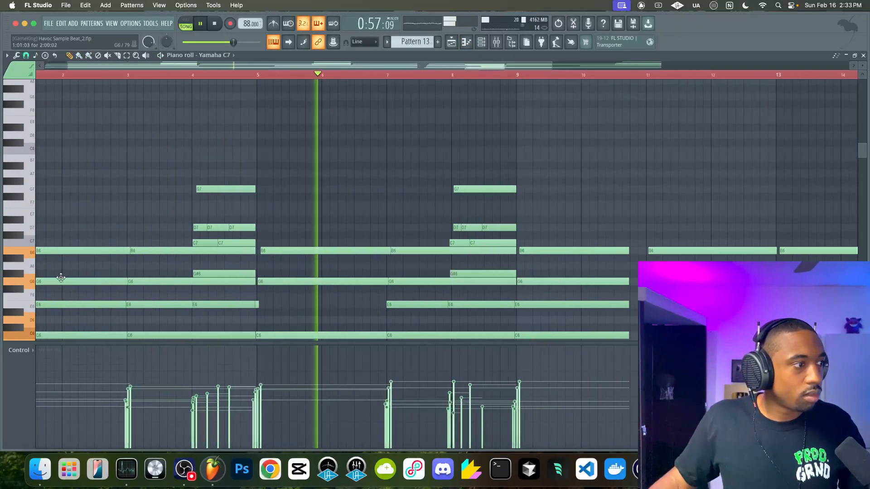
pyautogui.scroll(-4, 83, 277)
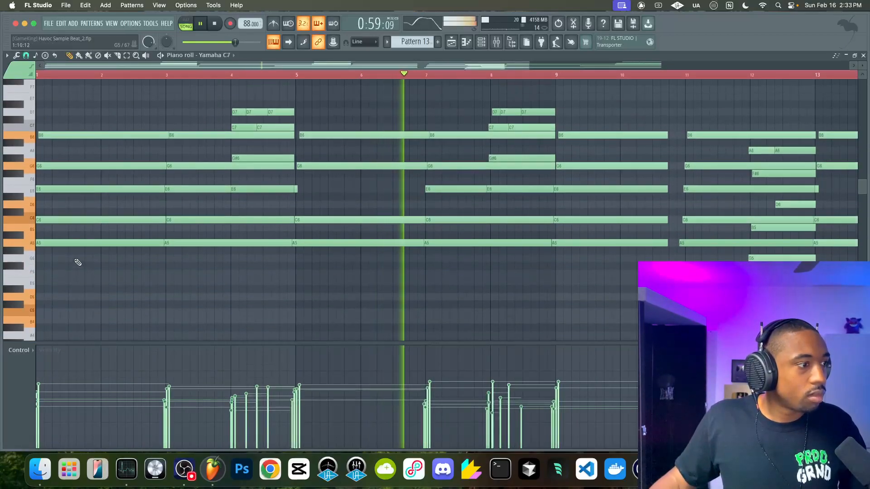
pyautogui.scroll(-3, 159, 244)
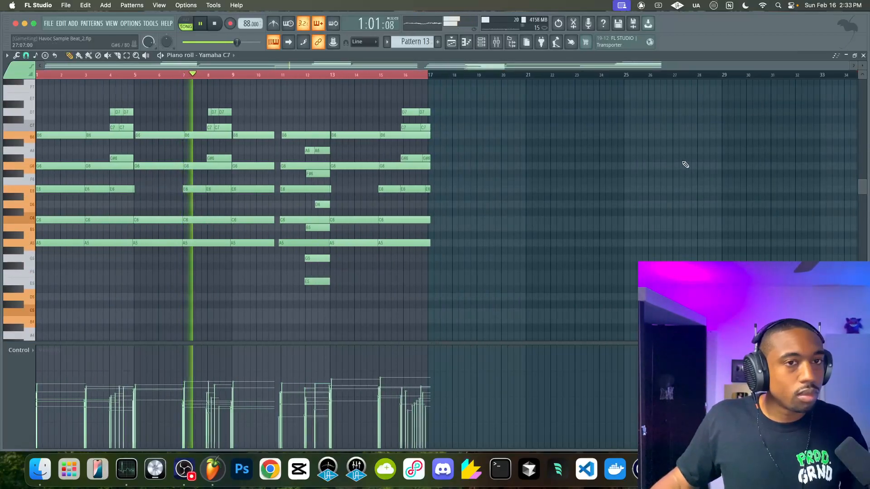
pyautogui.click(863, 55)
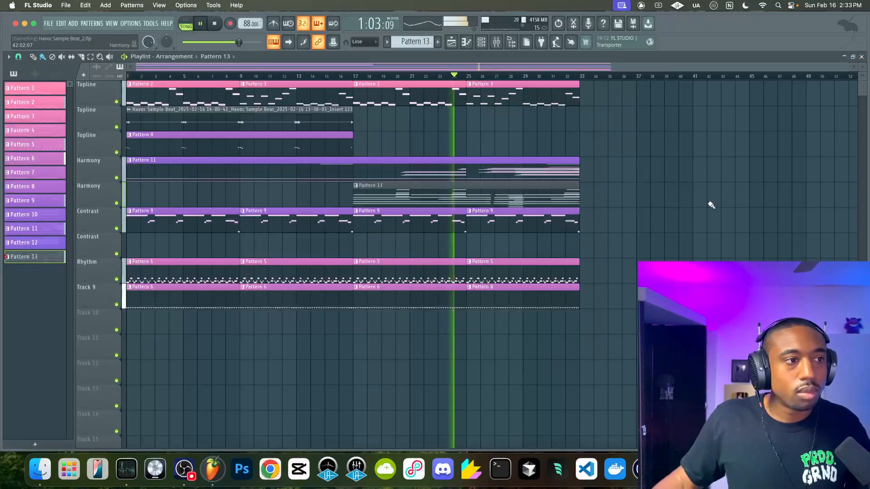
pyautogui.doubleClick(376, 191)
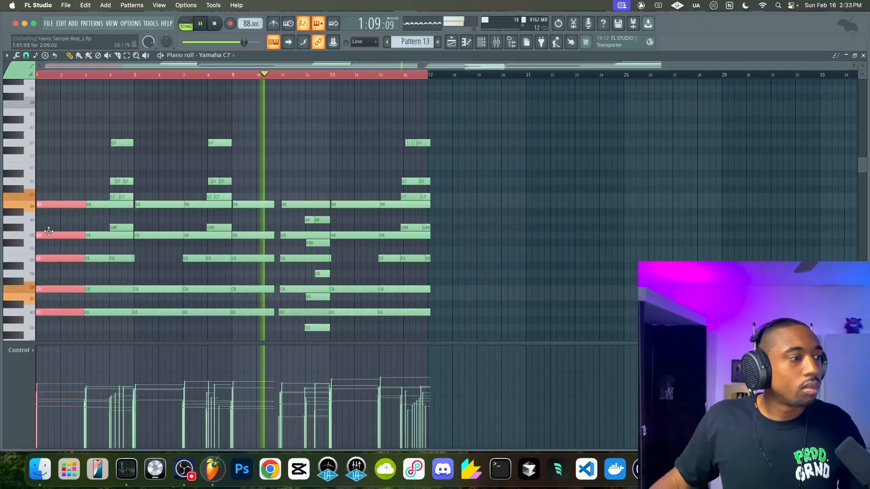
pyautogui.hotkey('alt', 'x')
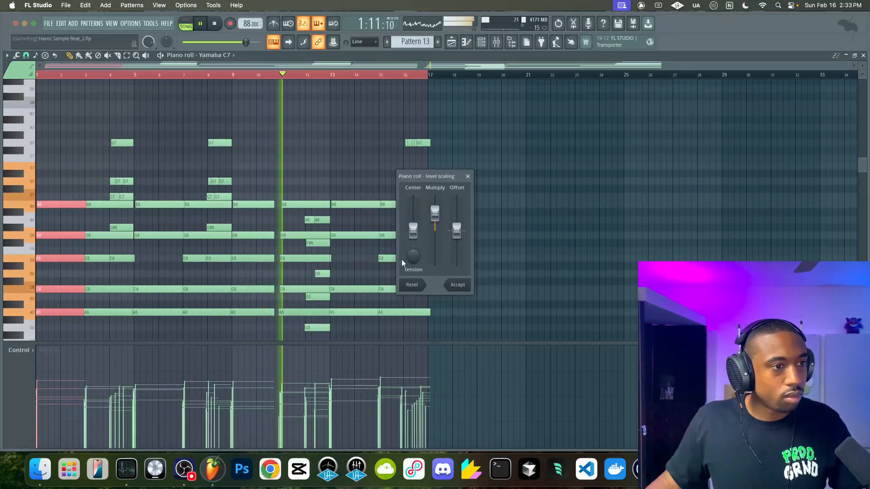
pyautogui.click(457, 285)
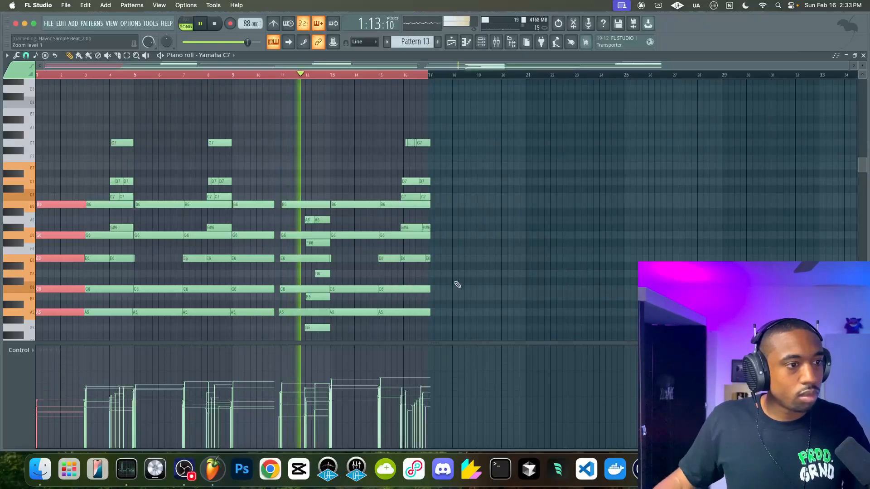
pyautogui.click(451, 42)
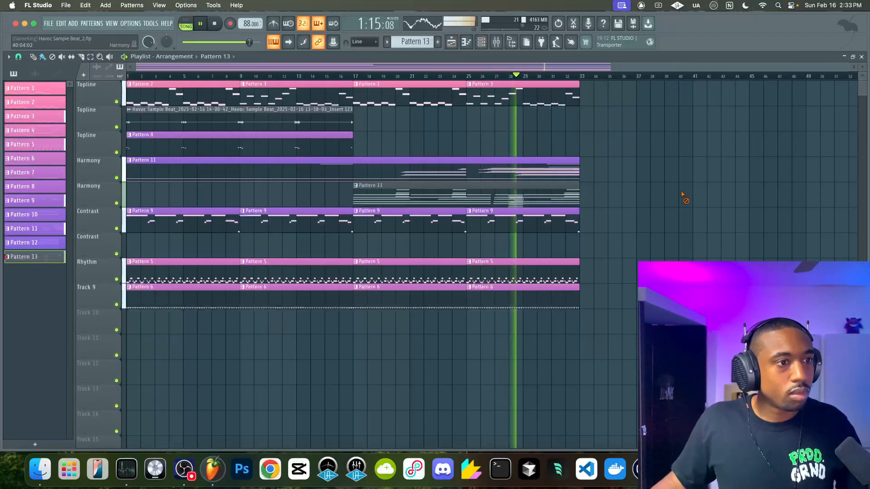
# Review the rest of Pattern 13's Yamaha C7 notes during playback and return to the arrangement
pyautogui.doubleClick(519, 201)
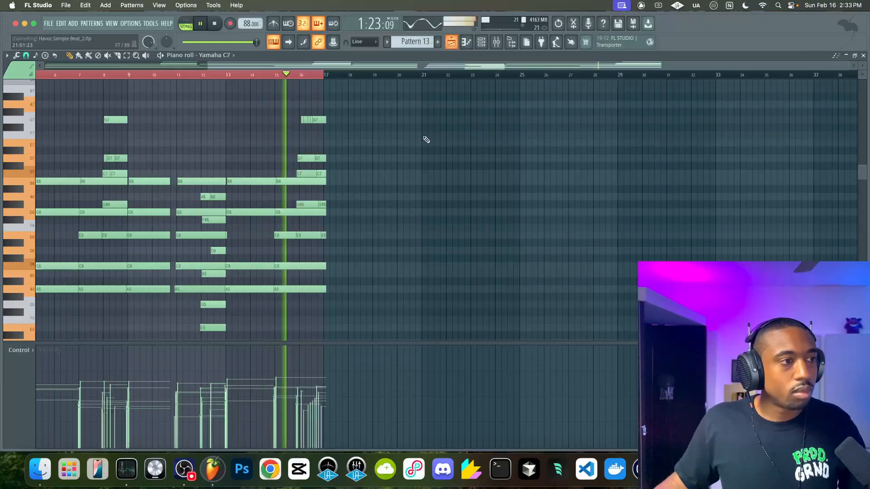
pyautogui.scroll(1, 426, 136)
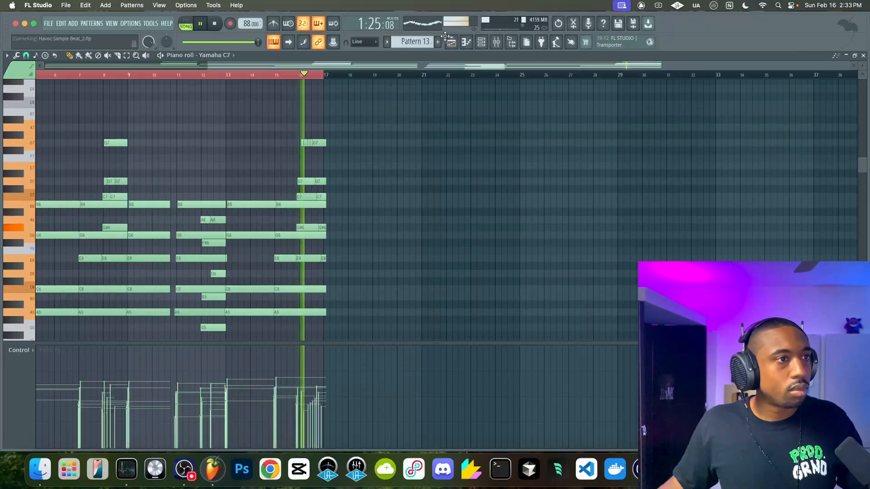
pyautogui.scroll(4, 440, 113)
pyautogui.click(452, 42)
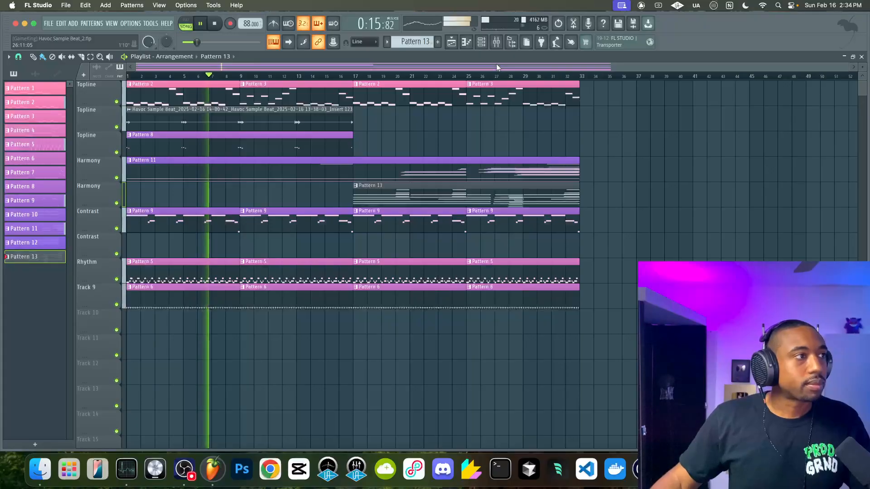
# Add Spectre to the Master effects chain and place it before UAD Manley Variable Mu
pyautogui.click(498, 43)
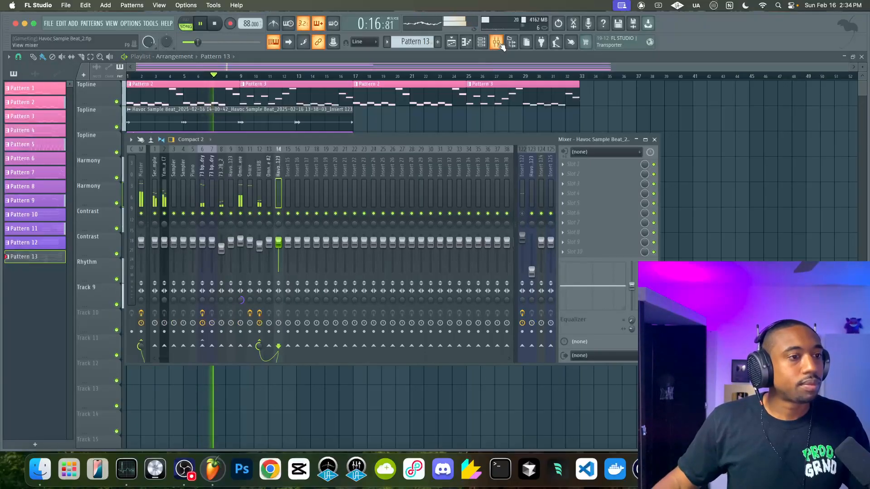
pyautogui.click(141, 186)
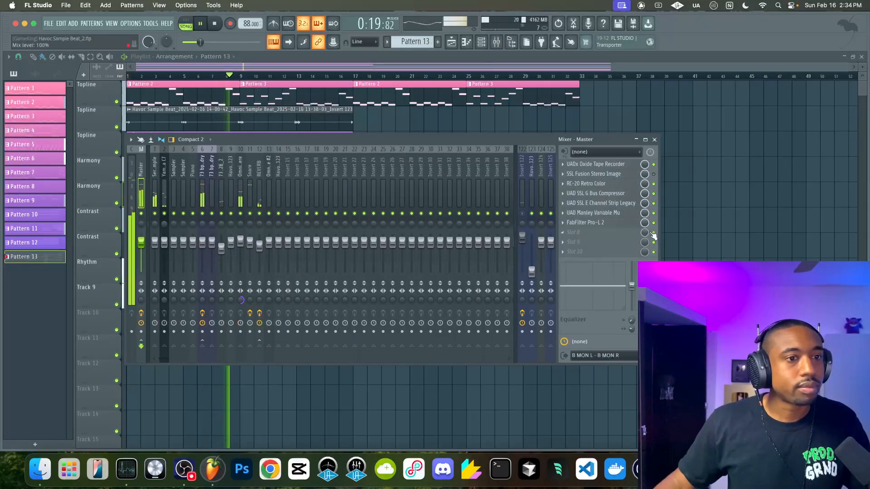
pyautogui.click(565, 236)
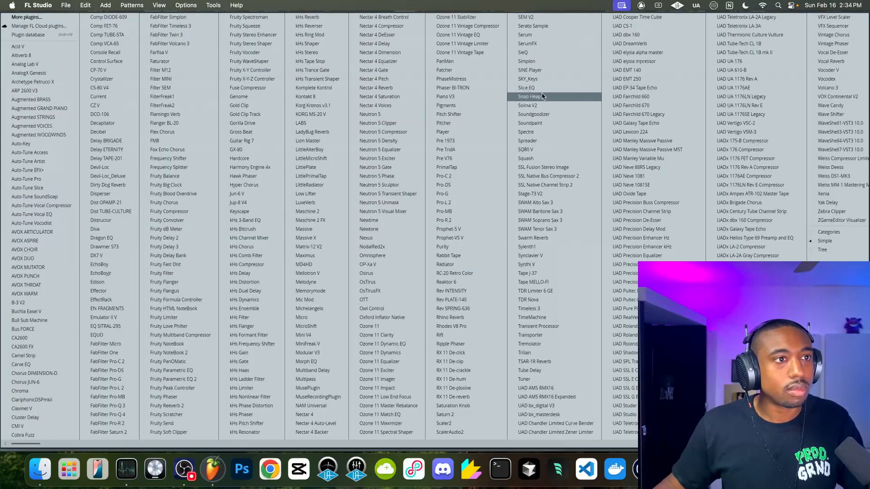
pyautogui.click(526, 132)
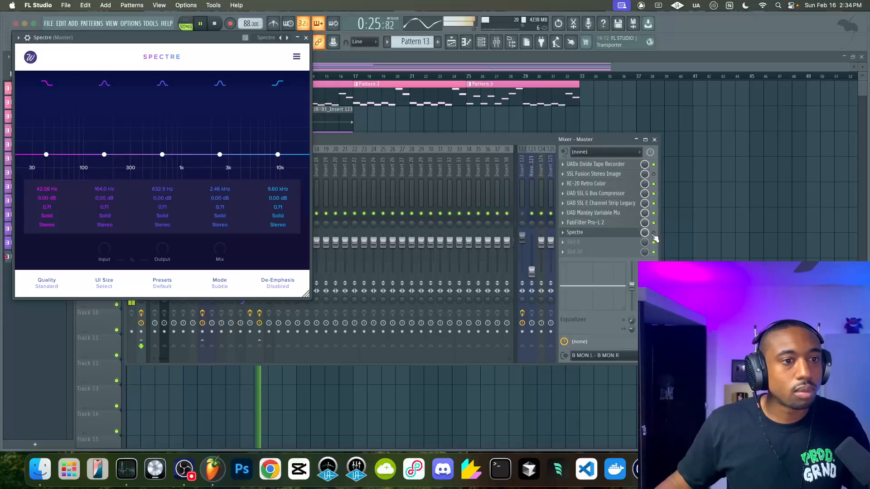
pyautogui.moveTo(633, 238); pyautogui.dragTo(632, 216)
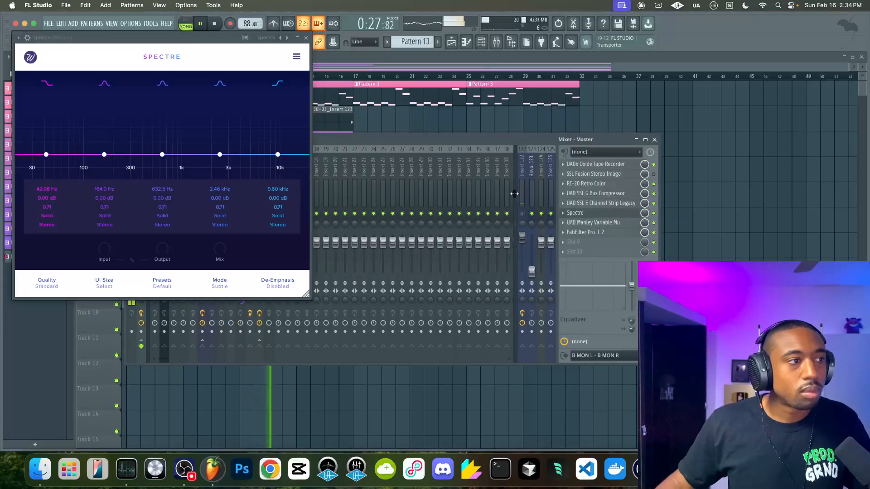
# Boost Spectre's second band at about 182 Hz with a Q of 1.29, and raise its high shelf about 1.5 dB at 4.28 kHz
pyautogui.moveTo(104, 154); pyautogui.dragTo(109, 147)
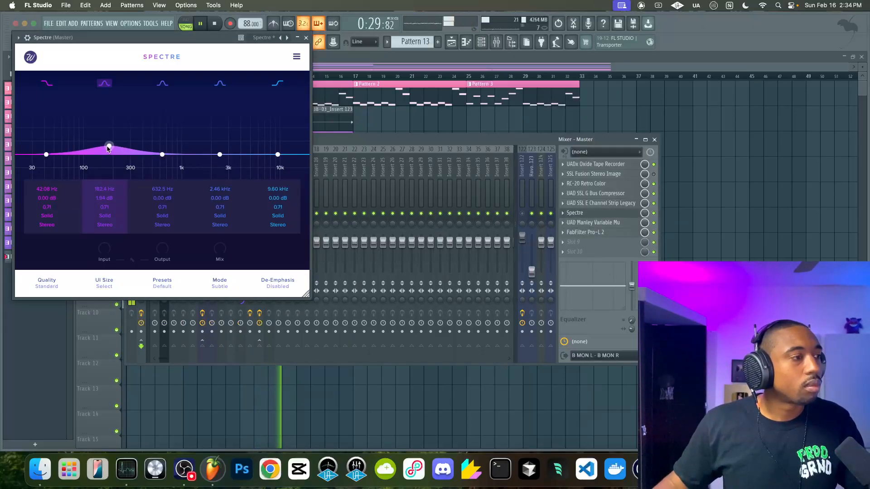
pyautogui.scroll(-3, 109, 148)
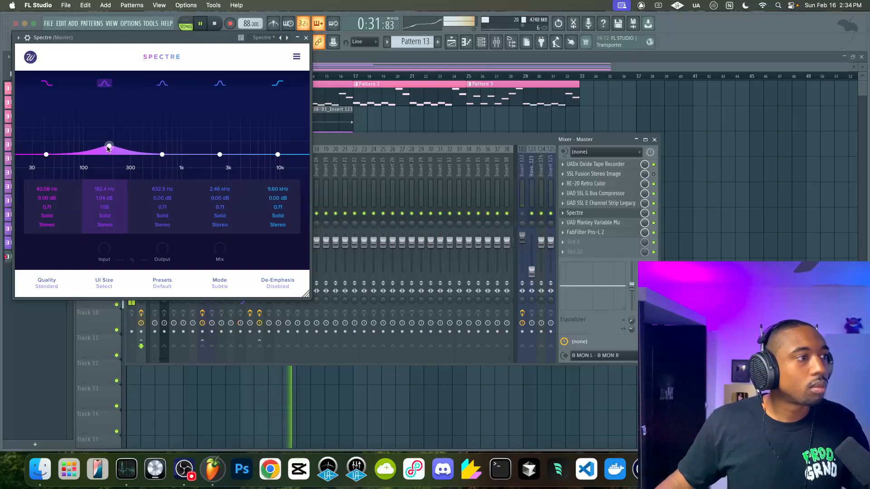
pyautogui.moveTo(277, 155); pyautogui.dragTo(245, 148)
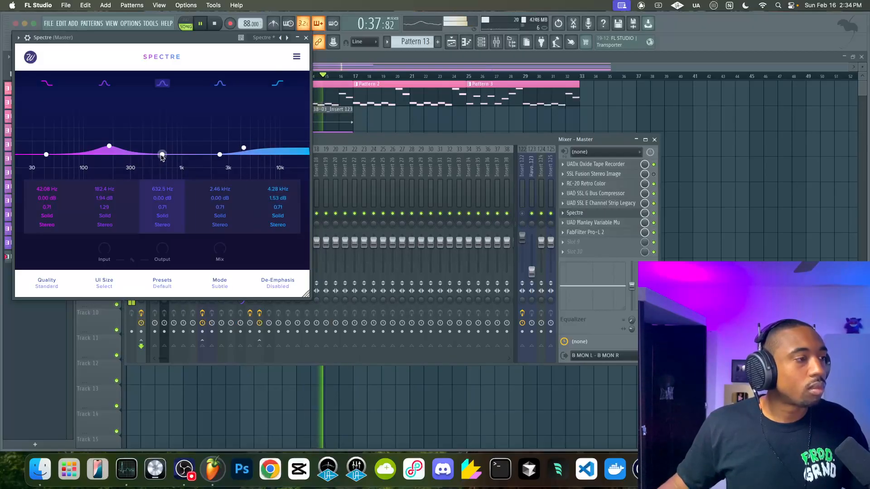
# Set Spectre's 182 Hz band gain to 0.5 dB and its high-shelf gain to 1 dB, and save the project
pyautogui.doubleClick(103, 198)
pyautogui.write('0.5')
pyautogui.press('Return')
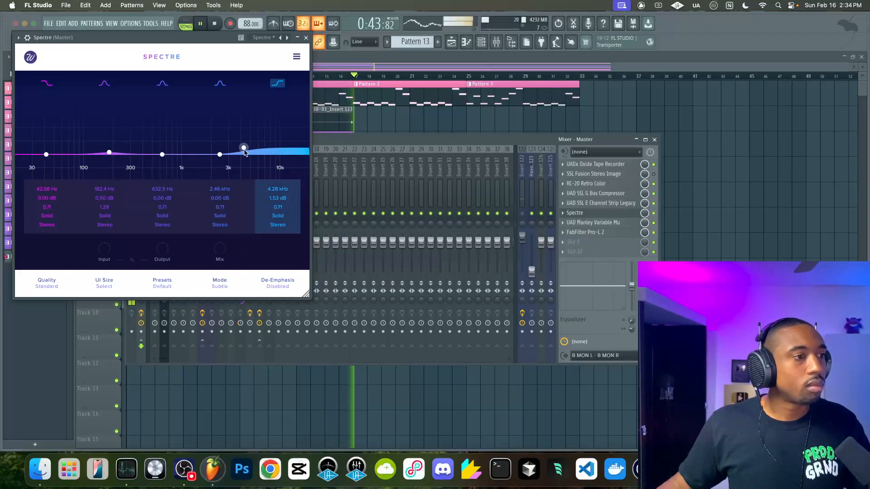
pyautogui.doubleClick(274, 199)
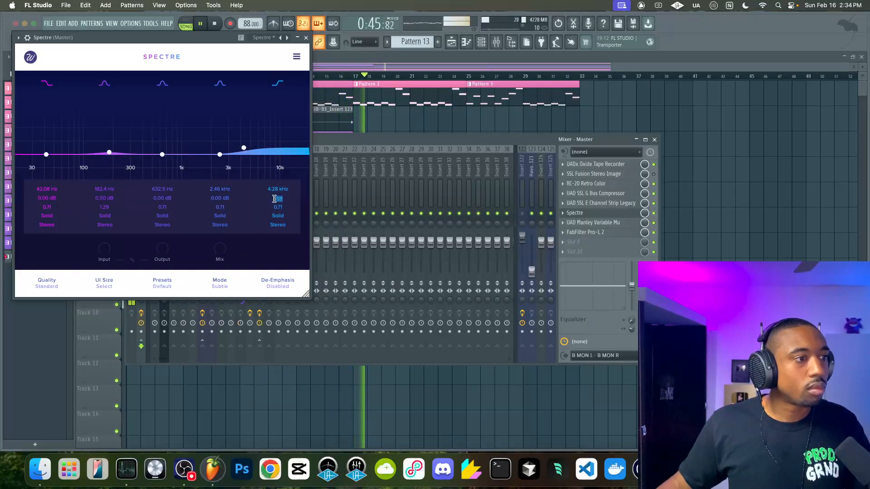
pyautogui.write('1')
pyautogui.press('Return')
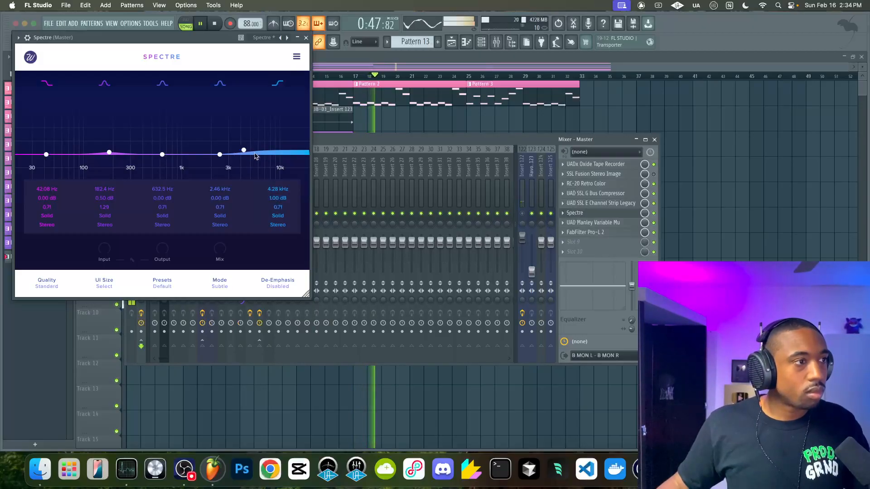
pyautogui.click(306, 38)
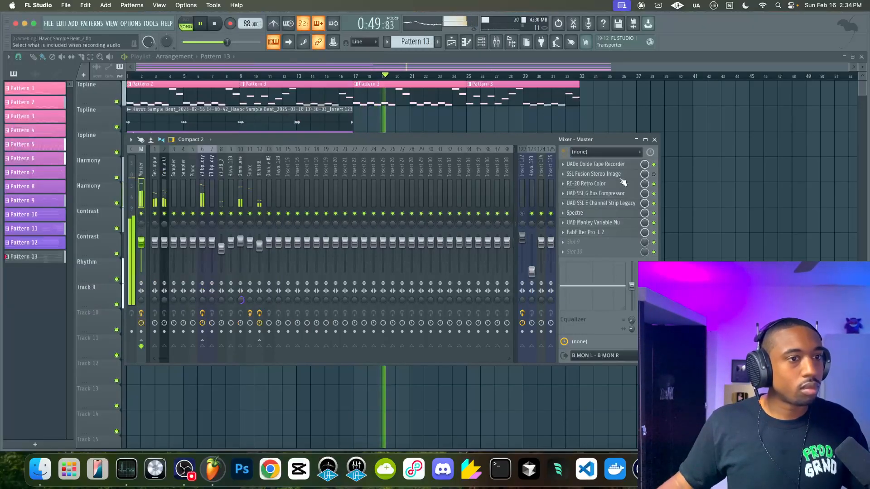
pyautogui.click(683, 205)
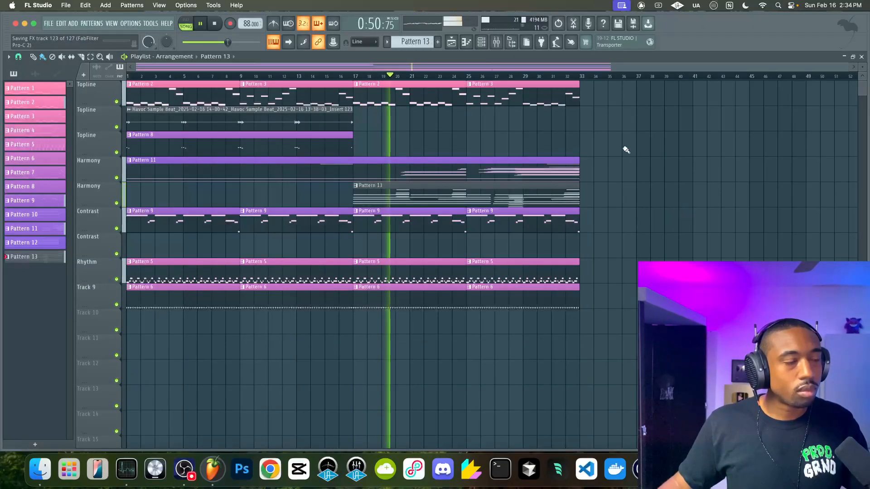
# Set the release of the Master's UAD SSL G Bus Compressor to 0.1 s
pyautogui.click(501, 42)
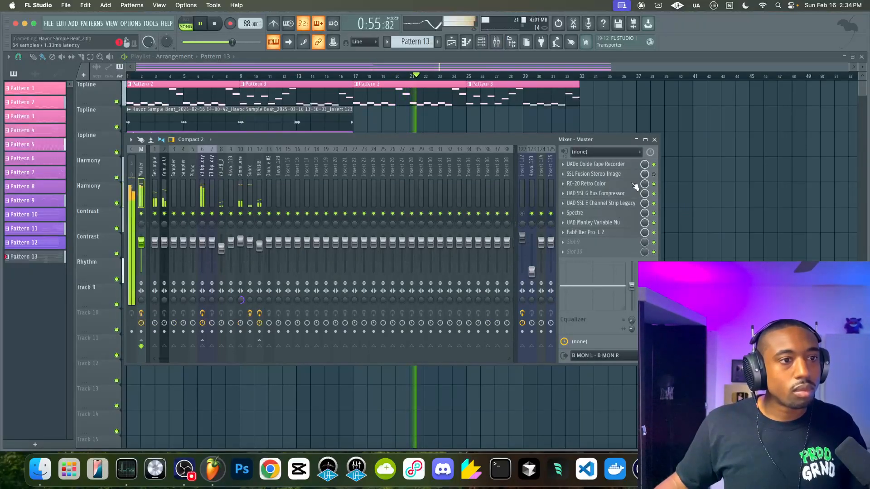
pyautogui.click(607, 193)
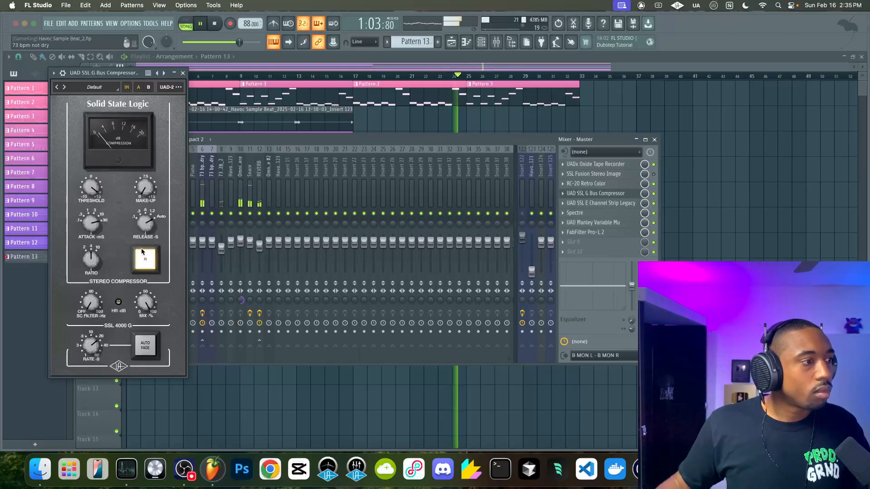
pyautogui.moveTo(145, 231); pyautogui.dragTo(137, 242)
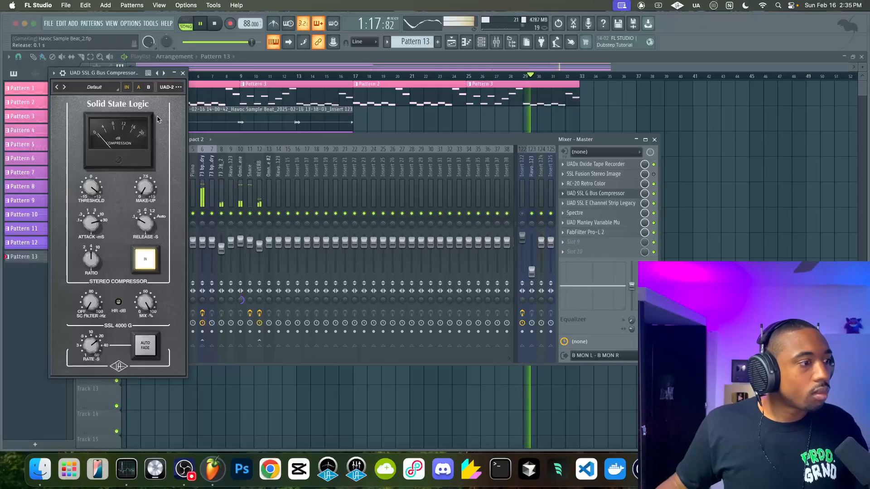
pyautogui.click(182, 73)
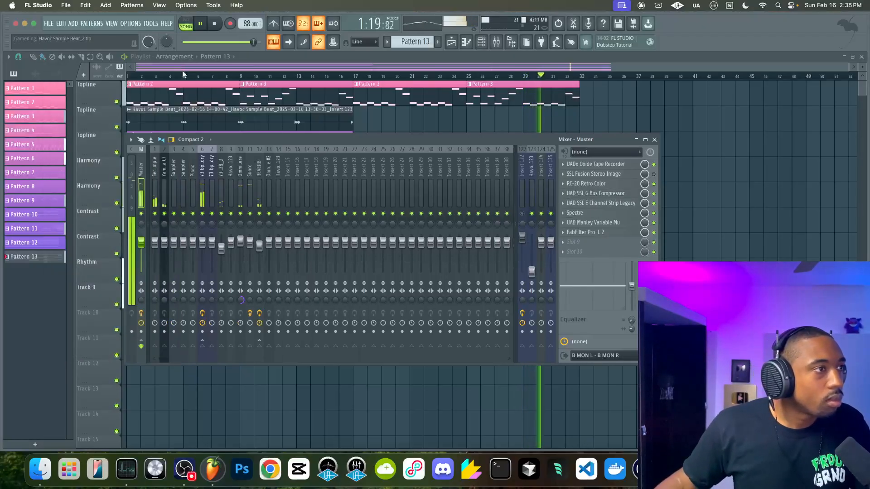
pyautogui.click(496, 42)
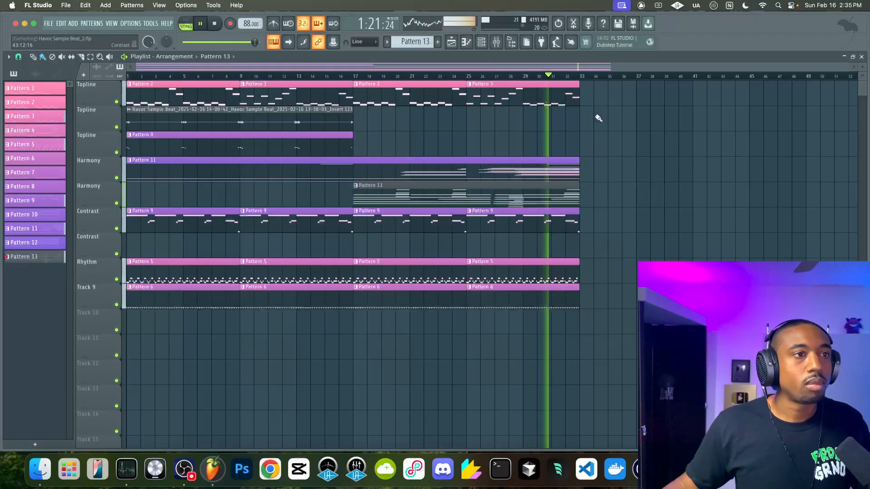
# Compare the beat from its start against the Insert 122 reference, stop playback, and return to the full arrangement view
pyautogui.click(496, 42)
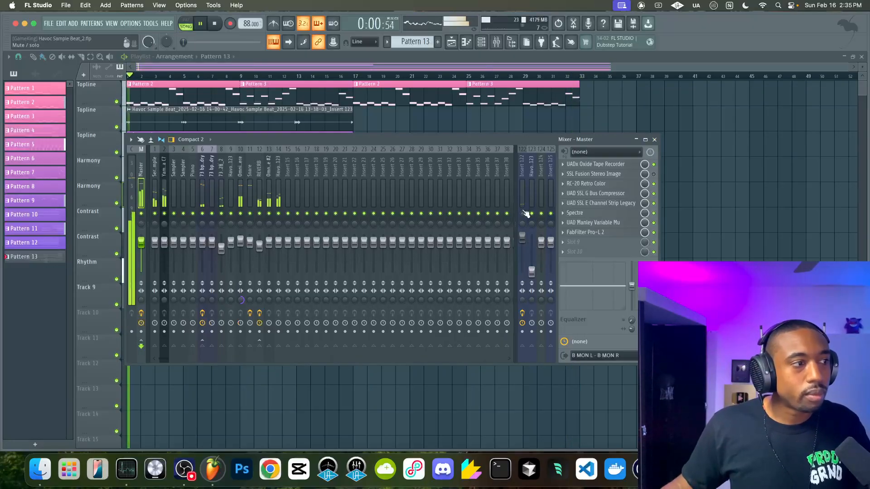
pyautogui.press('space')
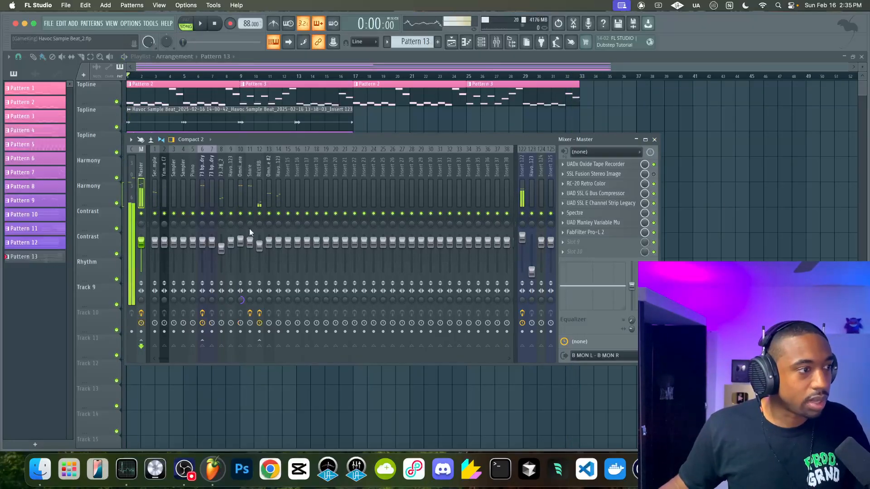
pyautogui.rightClick(211, 406)
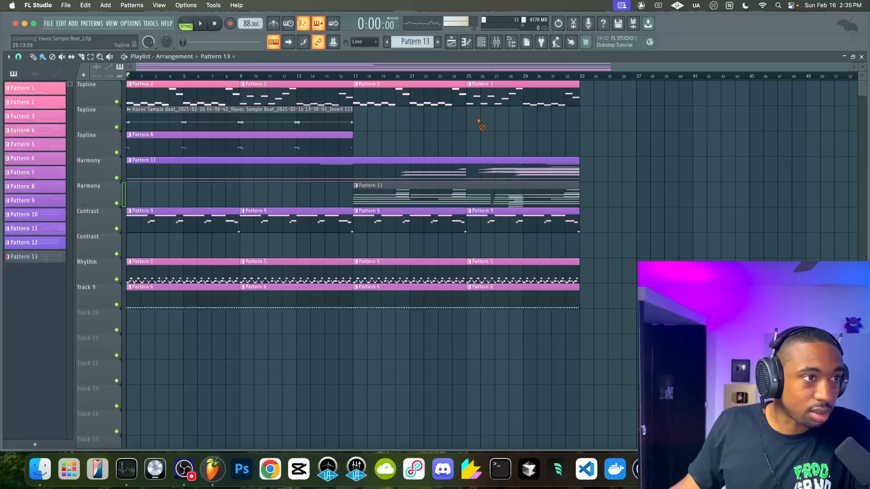
pyautogui.scroll(-1, 479, 123)
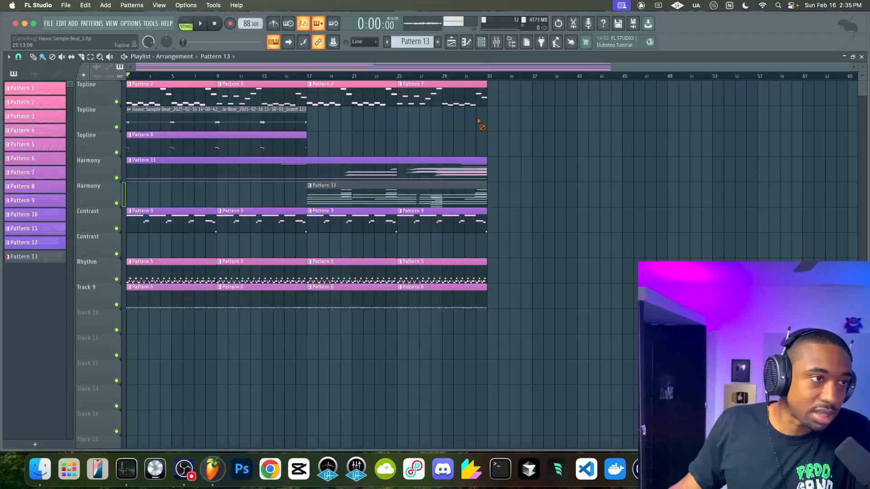